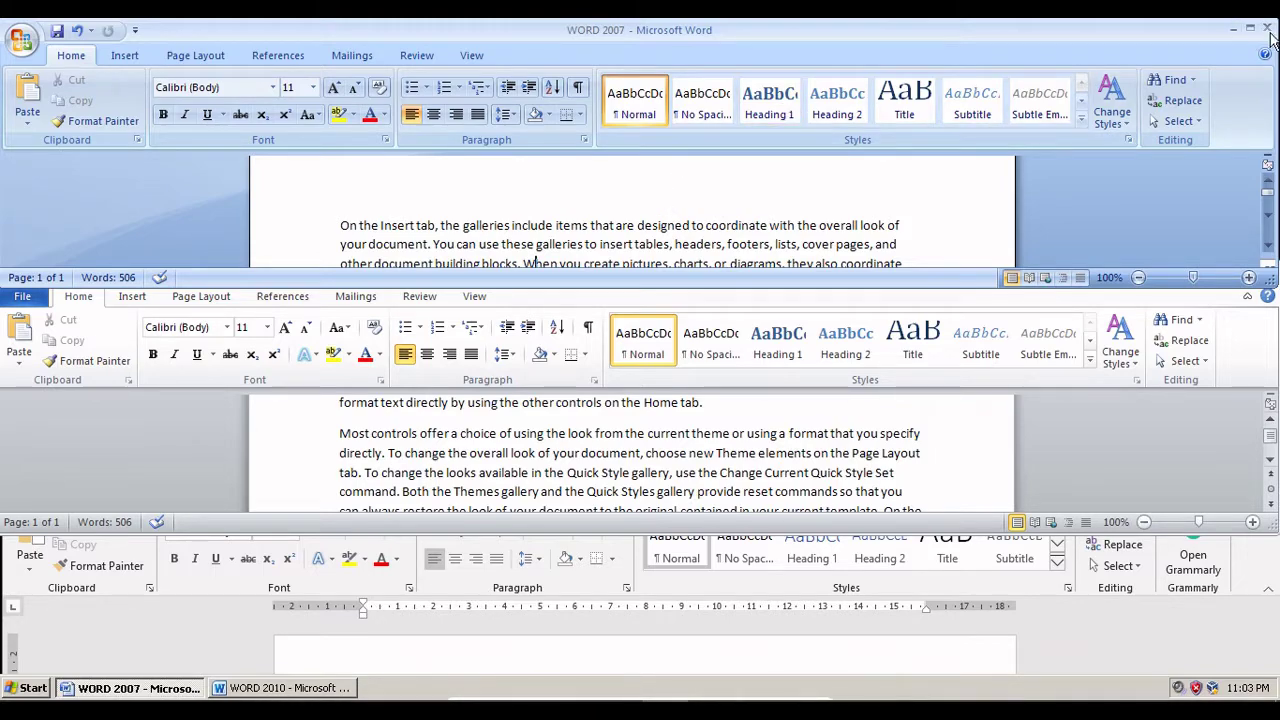
Maximize the WORD 2007 document window and select the whole first paragraph.
click(1250, 30)
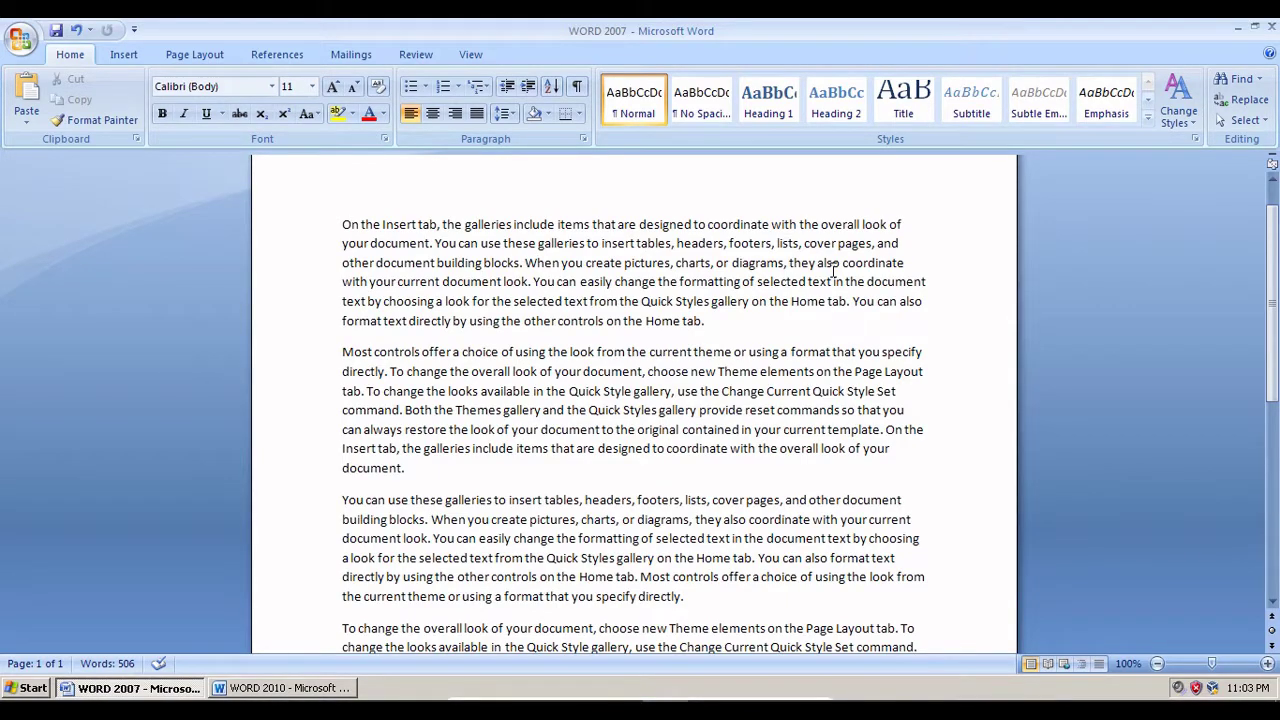
click(712, 321)
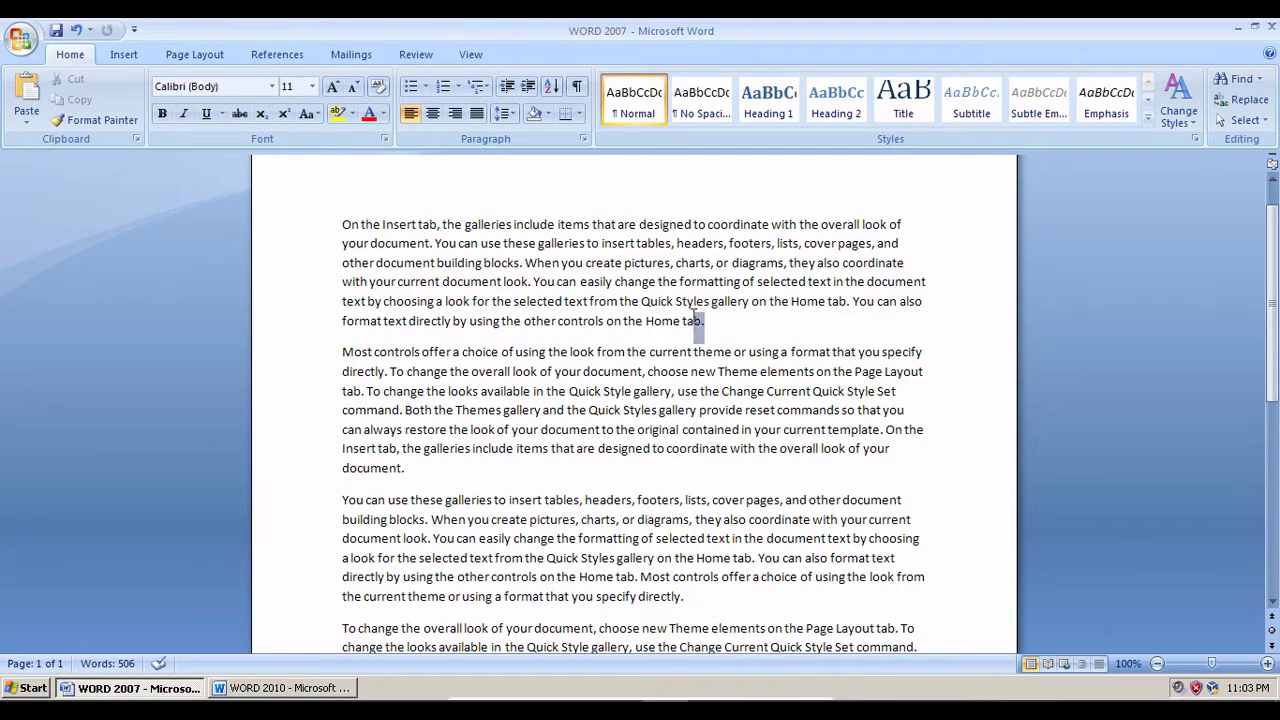
drag(697, 320, 340, 220)
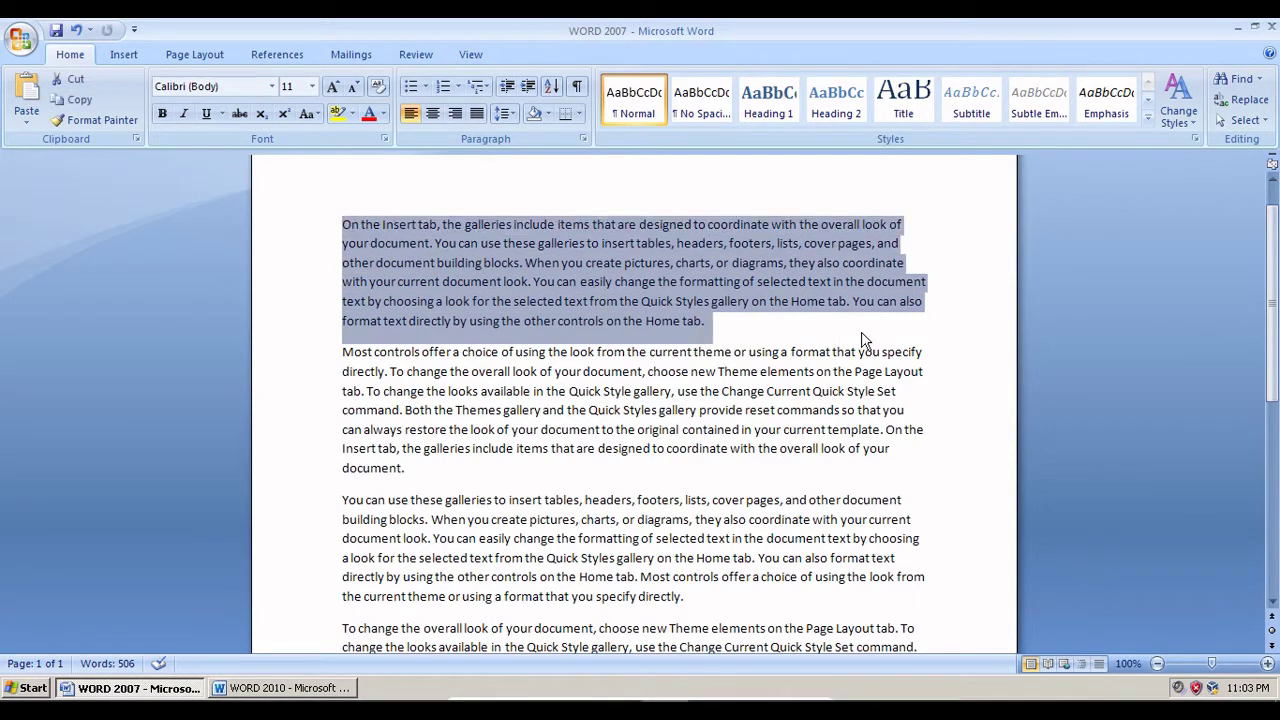
click(642, 279)
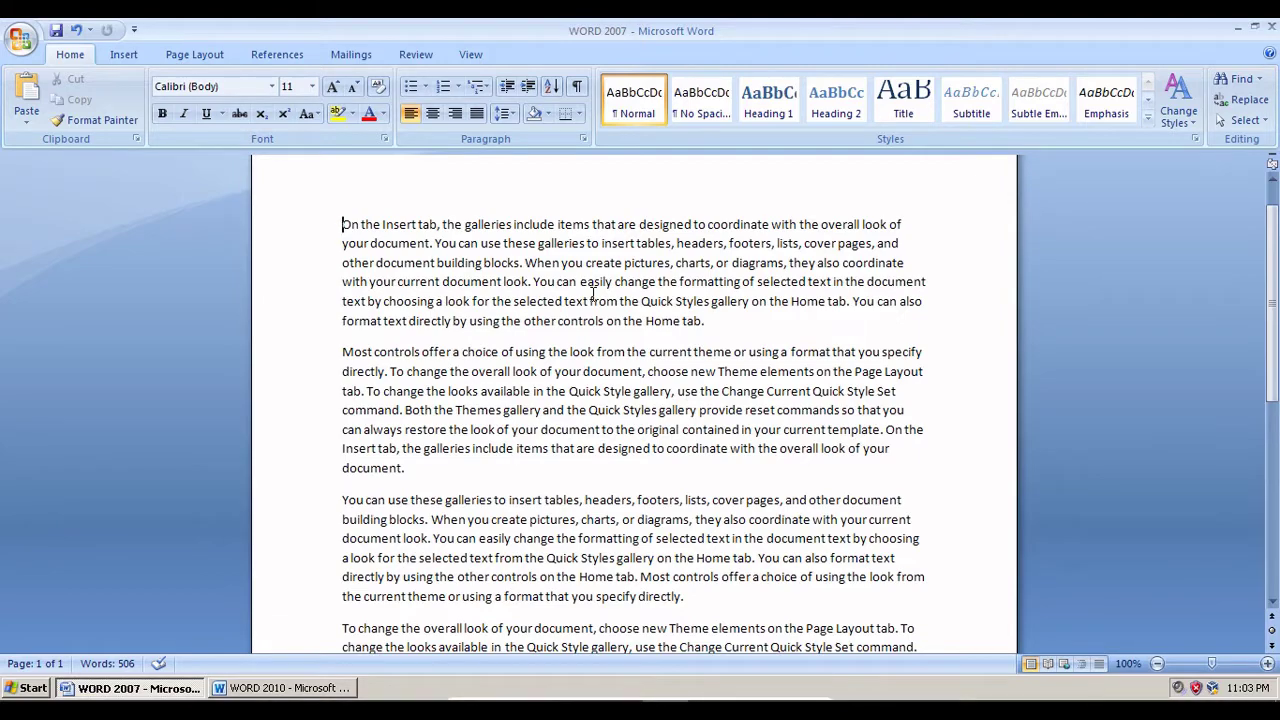
Select the first paragraph's opening line from "On the Insert tab" through "the overall look of".
key(shift+Right)
key(shift+Right)
key(shift+Right)
key(shift+Right)
key(shift+Right)
key(shift+Right)
key(shift+Right)
key(shift+Right)
key(shift+Right)
key(shift+Right)
key(shift+Right)
key(shift+Right)
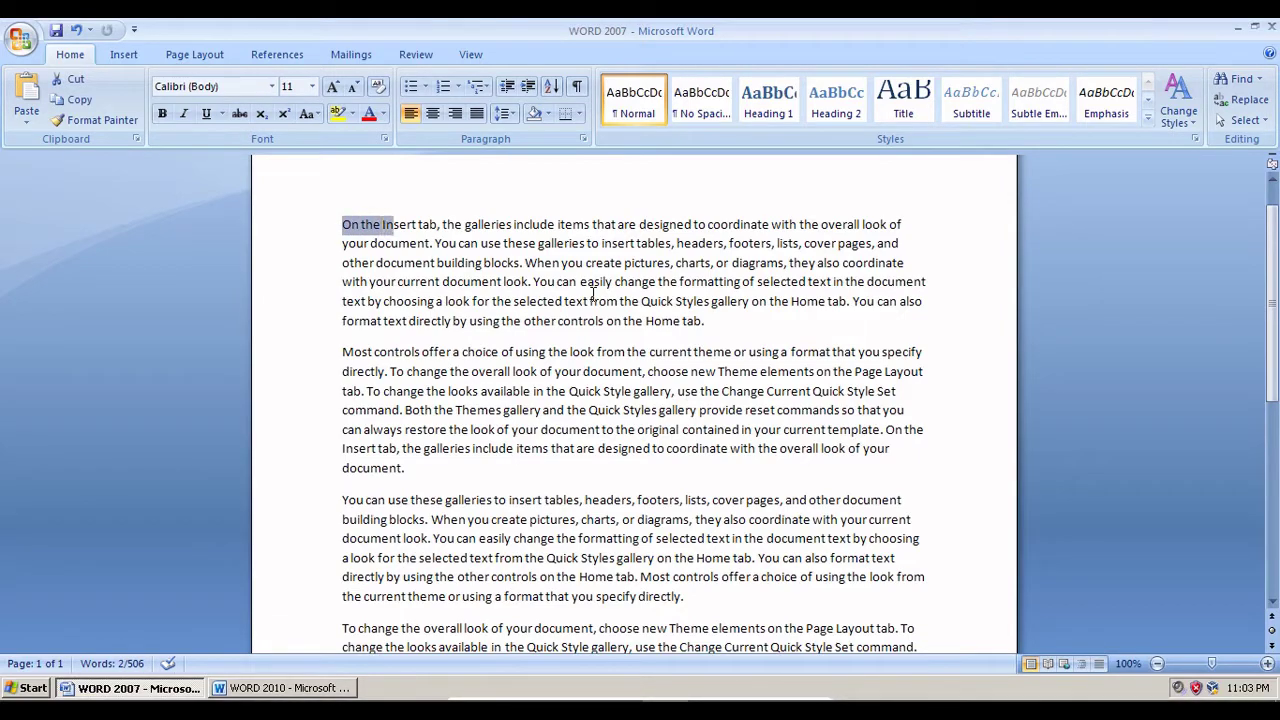
key(shift+Right)
key(shift+Right)
key(shift+Right)
key(shift+Right)
key(shift+Right)
key(shift+Right)
key(shift+Right)
key(shift+Right)
key(shift+Right)
key(shift+Right)
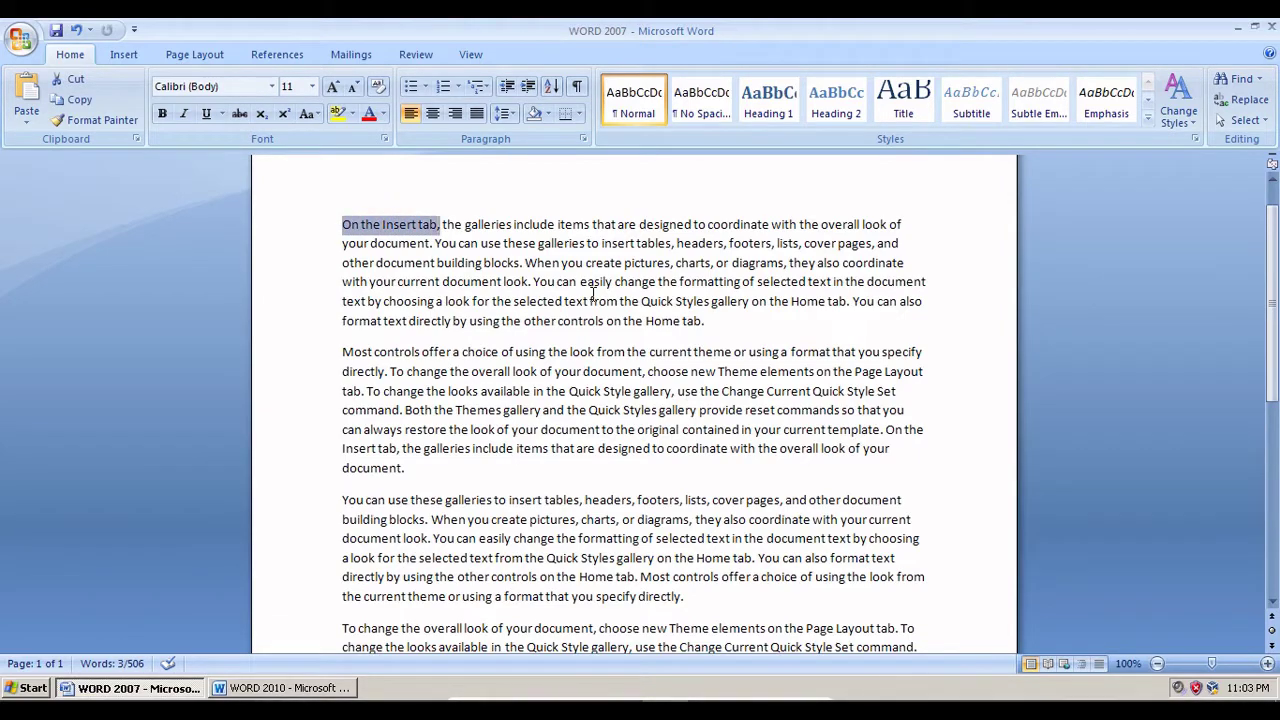
key(shift+Right)
key(shift+Right)
key(shift+Right)
key(shift+Right)
key(shift+Right)
key(shift+Right)
key(shift+Right)
key(shift+Right)
key(shift+Right)
key(shift+Right)
key(shift+Right)
key(shift+Right)
key(shift+Right)
key(shift+Right)
key(shift+Right)
key(shift+Right)
key(shift+Right)
key(shift+Right)
key(shift+Right)
key(shift+Right)
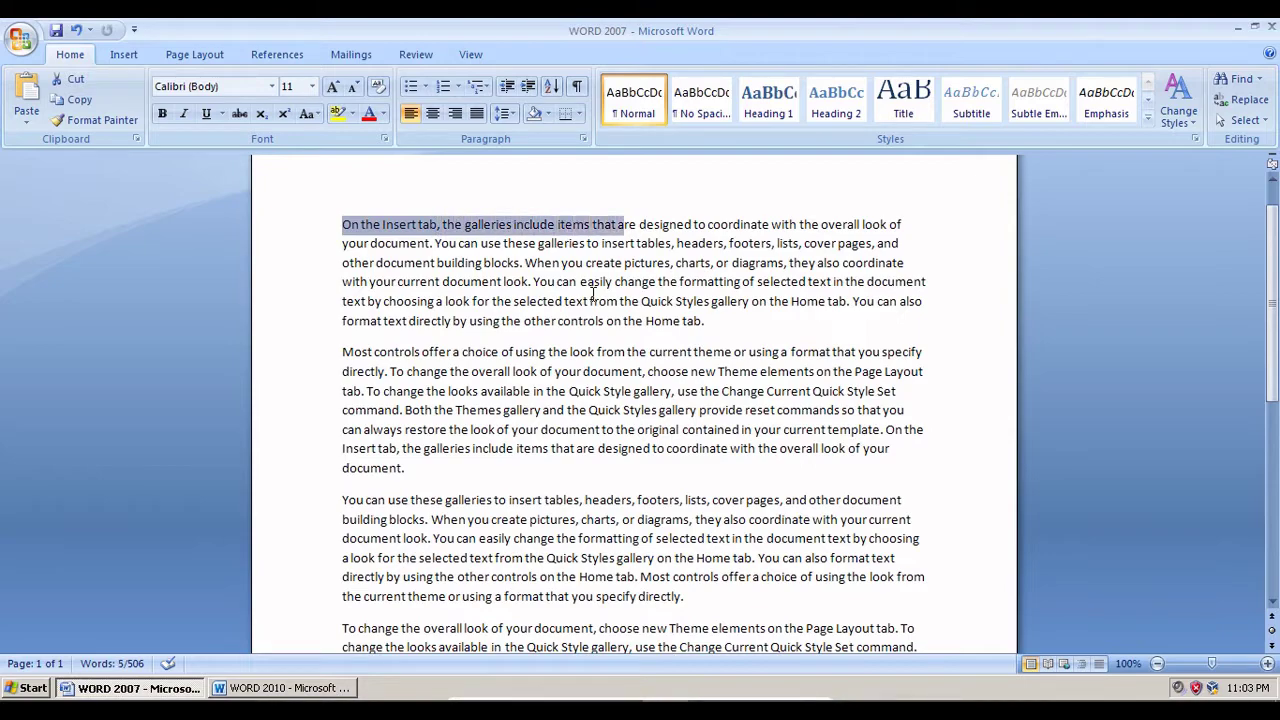
key(shift+Right)
key(shift+Right)
key(shift+Right)
key(shift+Right)
key(shift+Right)
key(shift+Right)
key(shift+Right)
key(shift+Right)
key(shift+Right)
key(shift+Right)
key(shift+Right)
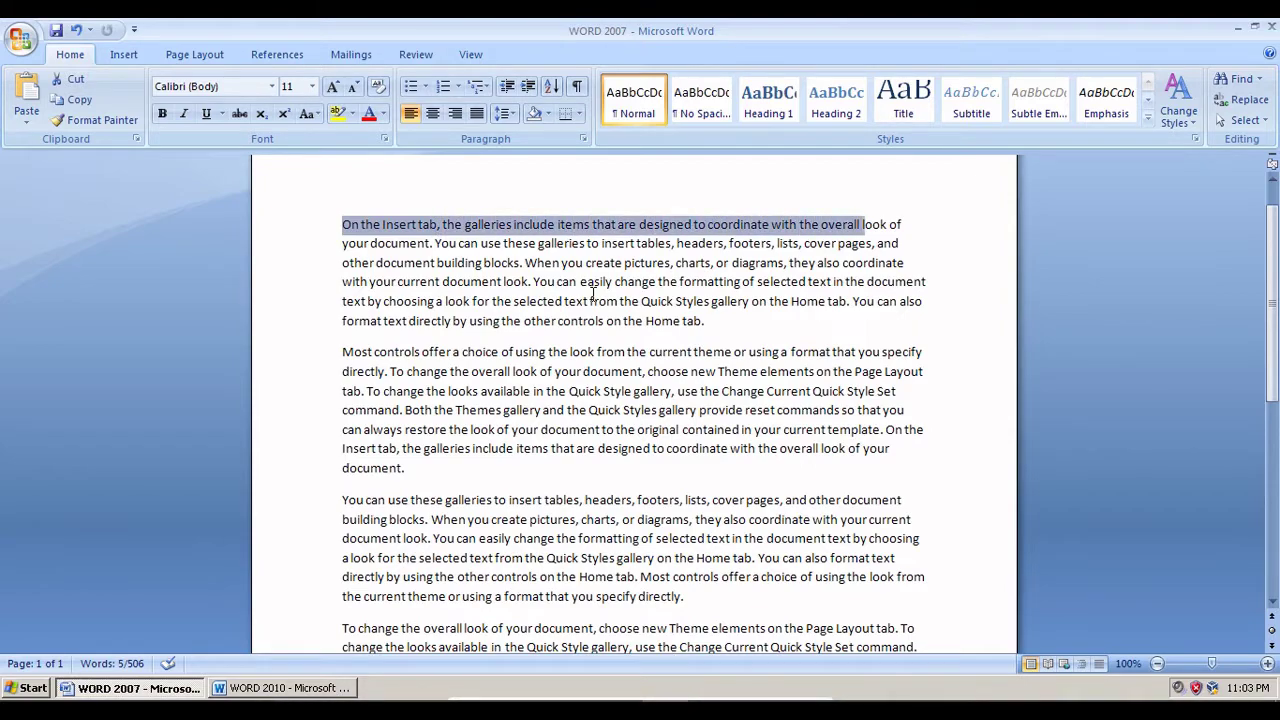
key(shift+Right)
key(shift+Right)
key(shift+Right)
key(shift+Right)
key(shift+Right)
key(shift+Right)
key(shift+Right)
key(shift+Right)
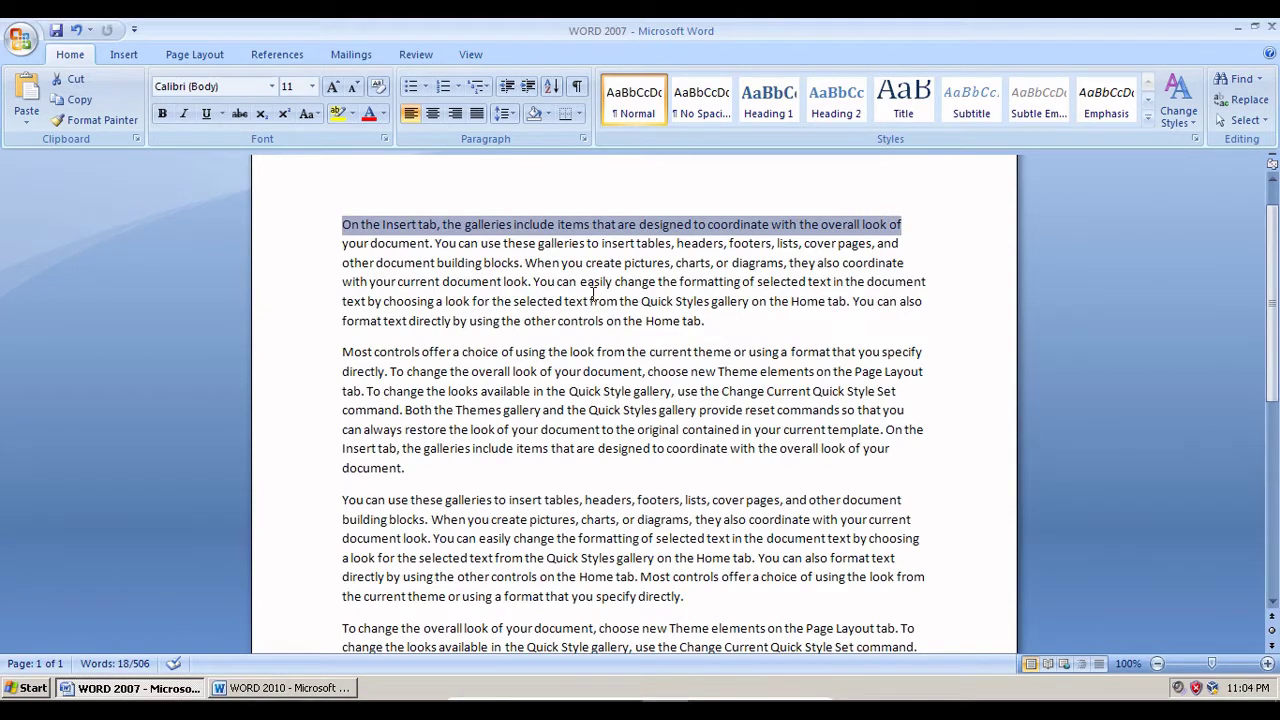
Extend the selection line by line through the end of the second paragraph, and clear it.
key(shift+Down)
key(shift+Down)
key(shift+Down)
key(shift+Down)
key(shift+Down)
key(shift+Down)
key(shift+Down)
key(shift+Down)
key(shift+Down)
key(shift+Down)
key(shift+Down)
key(shift+Down)
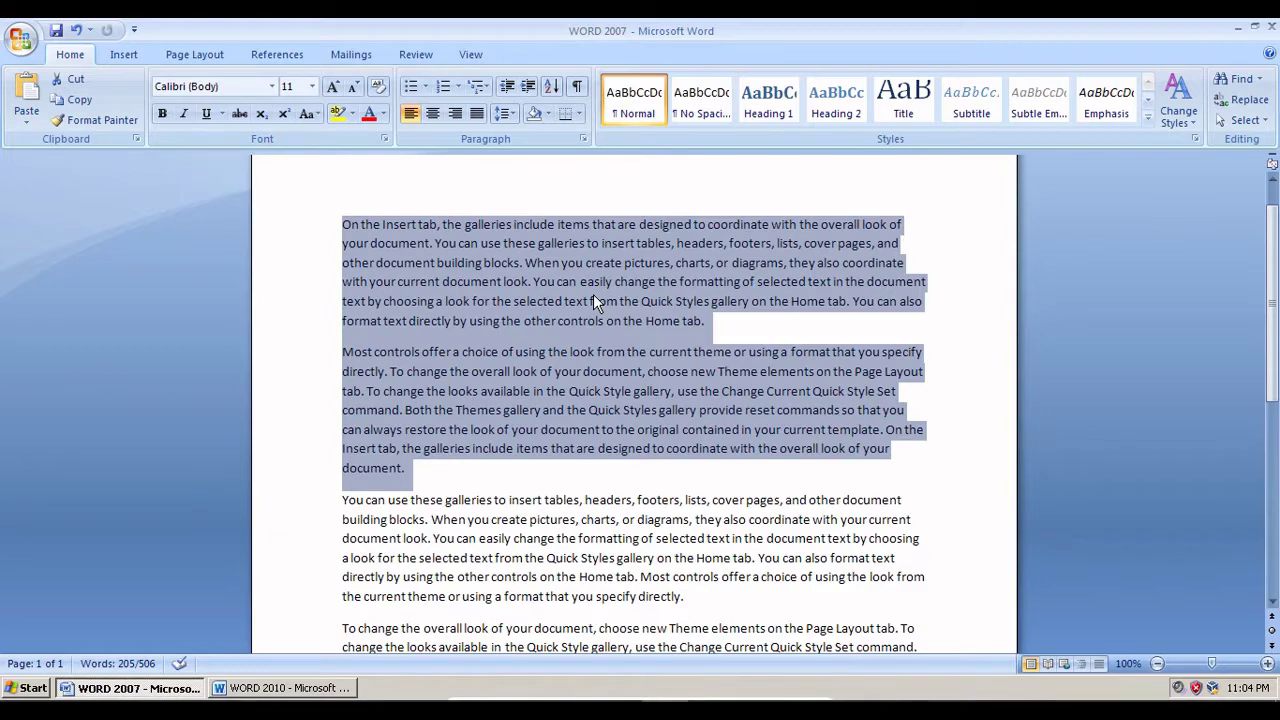
click(532, 391)
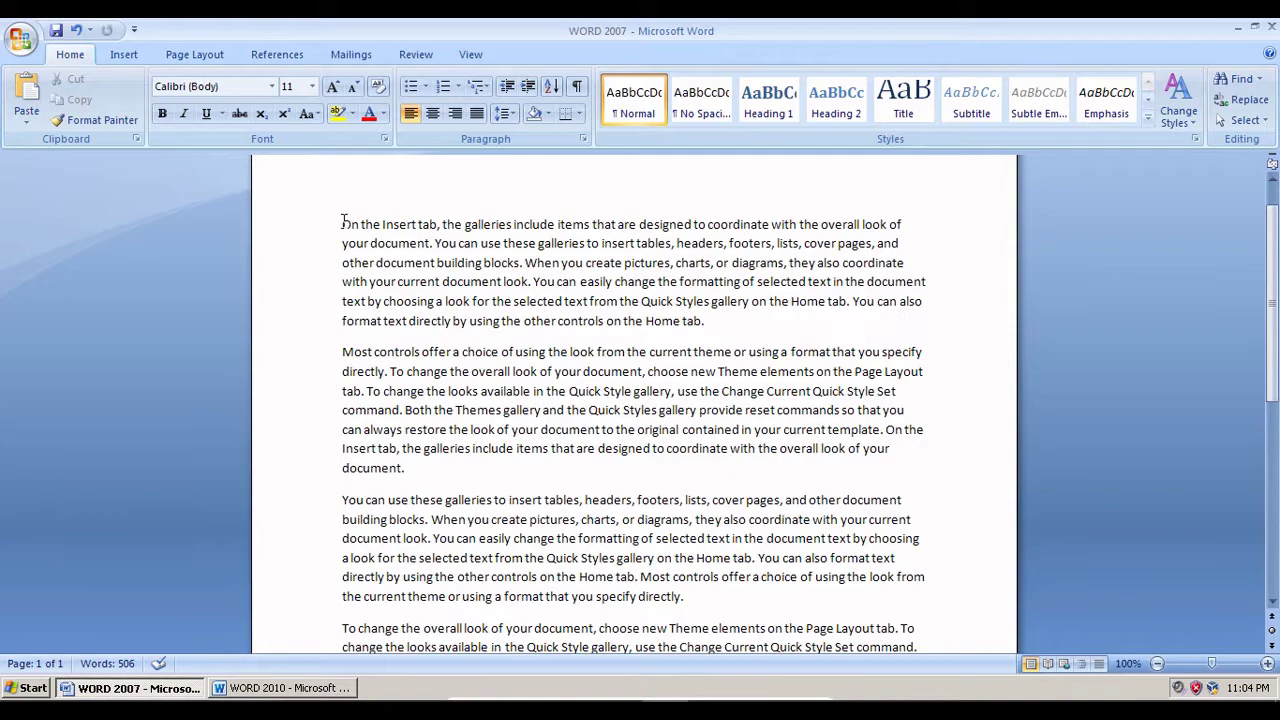
Set the first paragraph's font to Book Antiqua at size 16.
drag(343, 222, 702, 318)
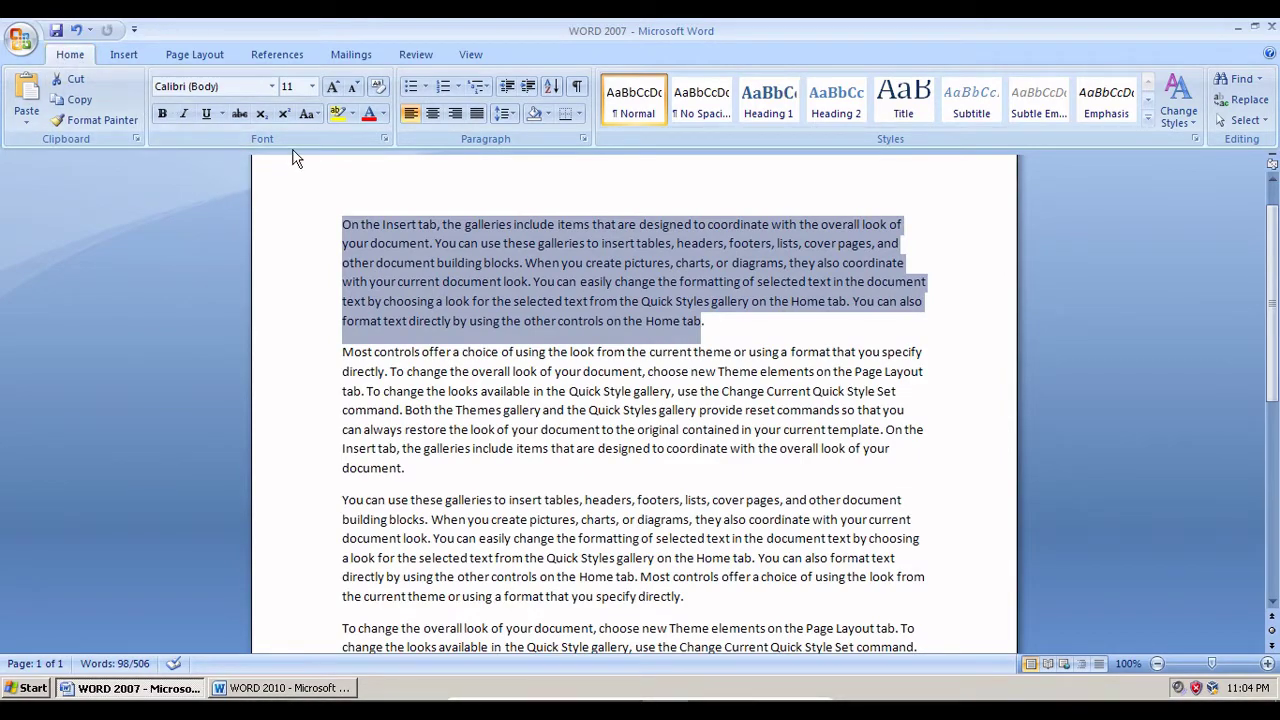
click(272, 87)
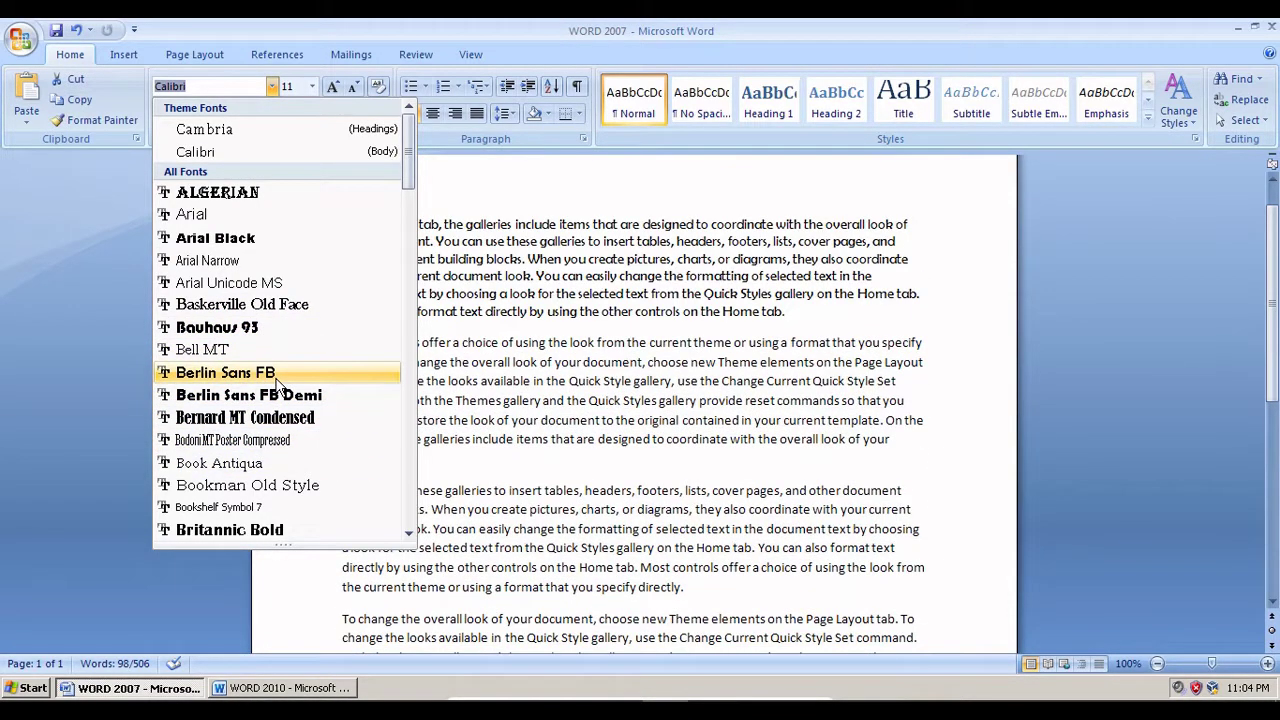
click(250, 463)
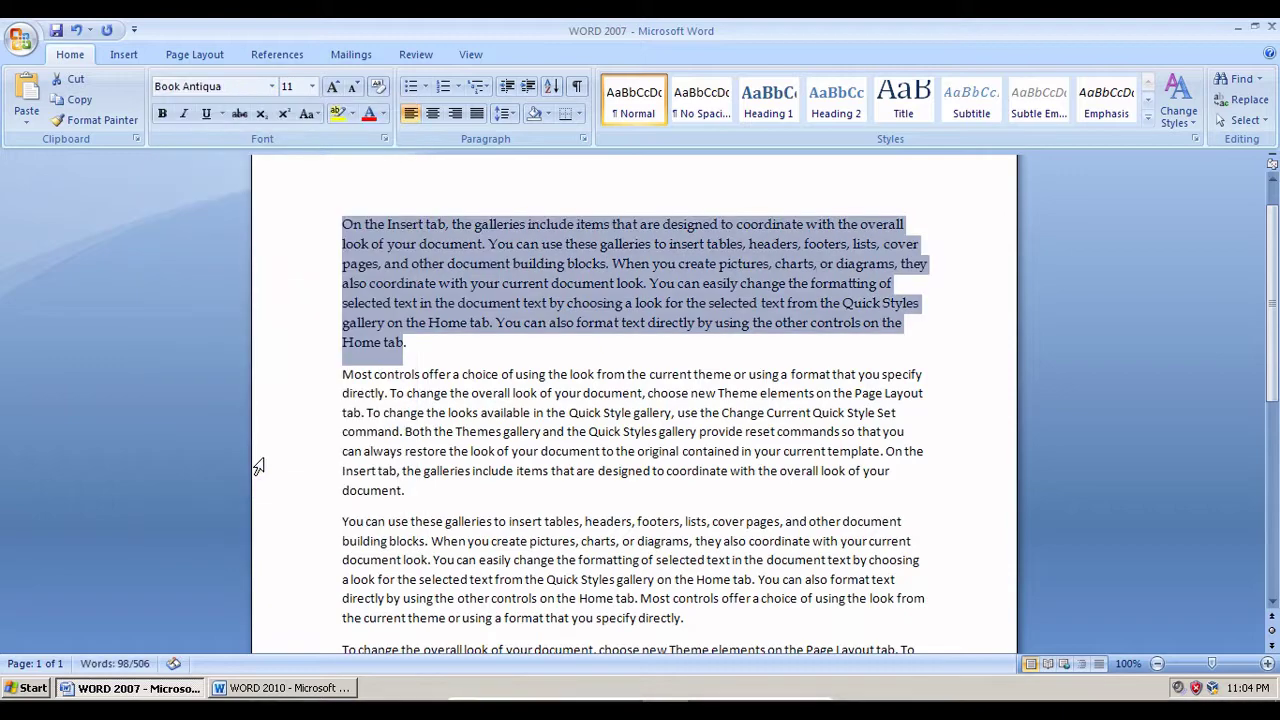
click(311, 86)
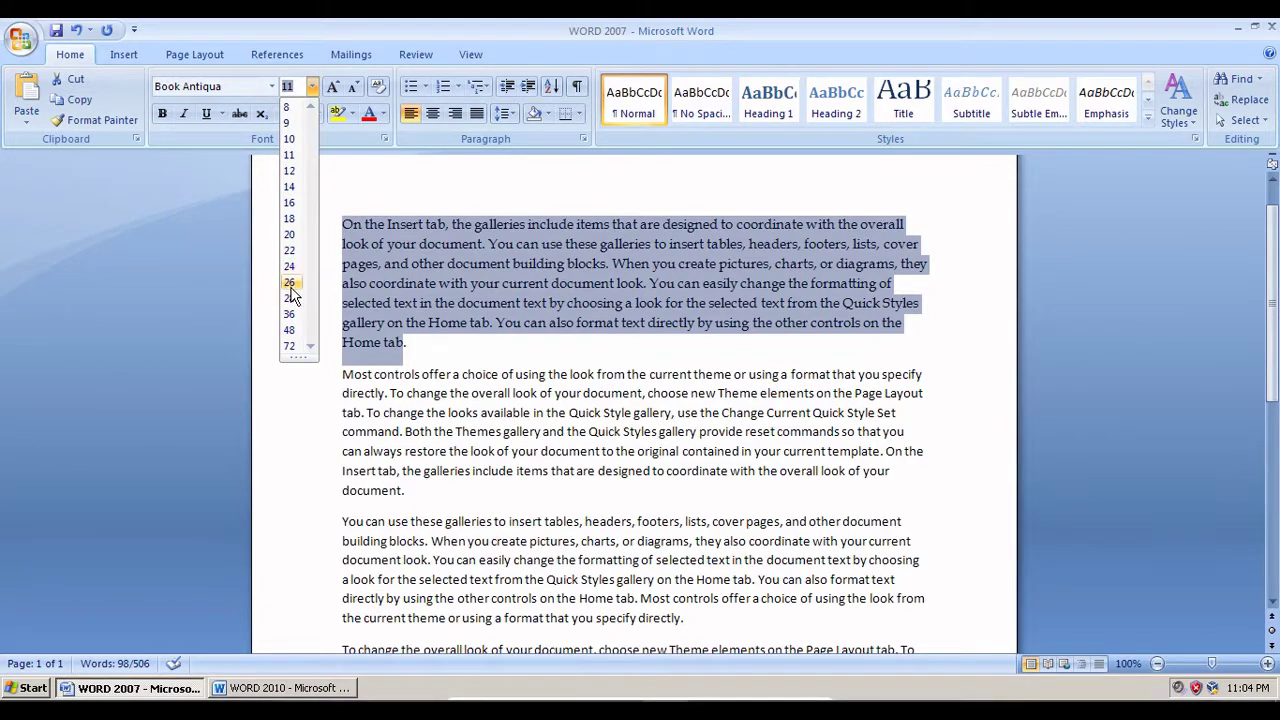
click(288, 203)
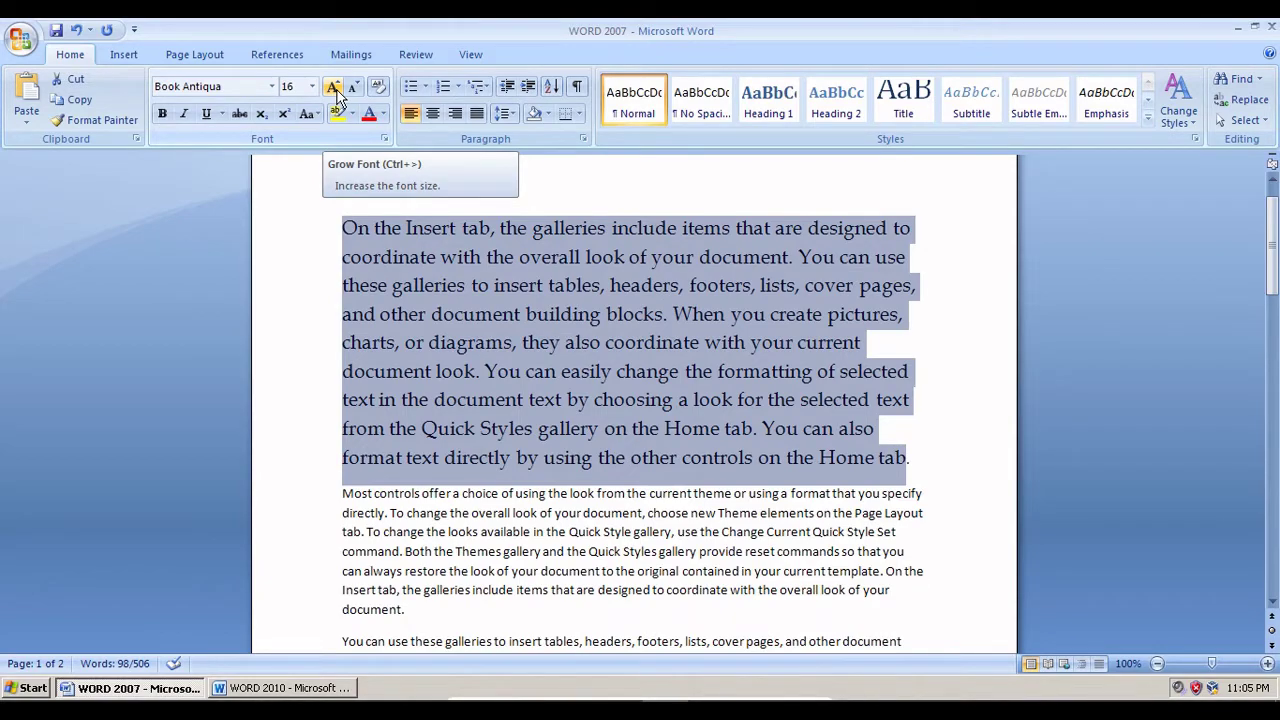
Shrink the phrase "On the Insert tab" at the start of the first paragraph to font size 5.
click(330, 240)
drag(342, 228, 478, 229)
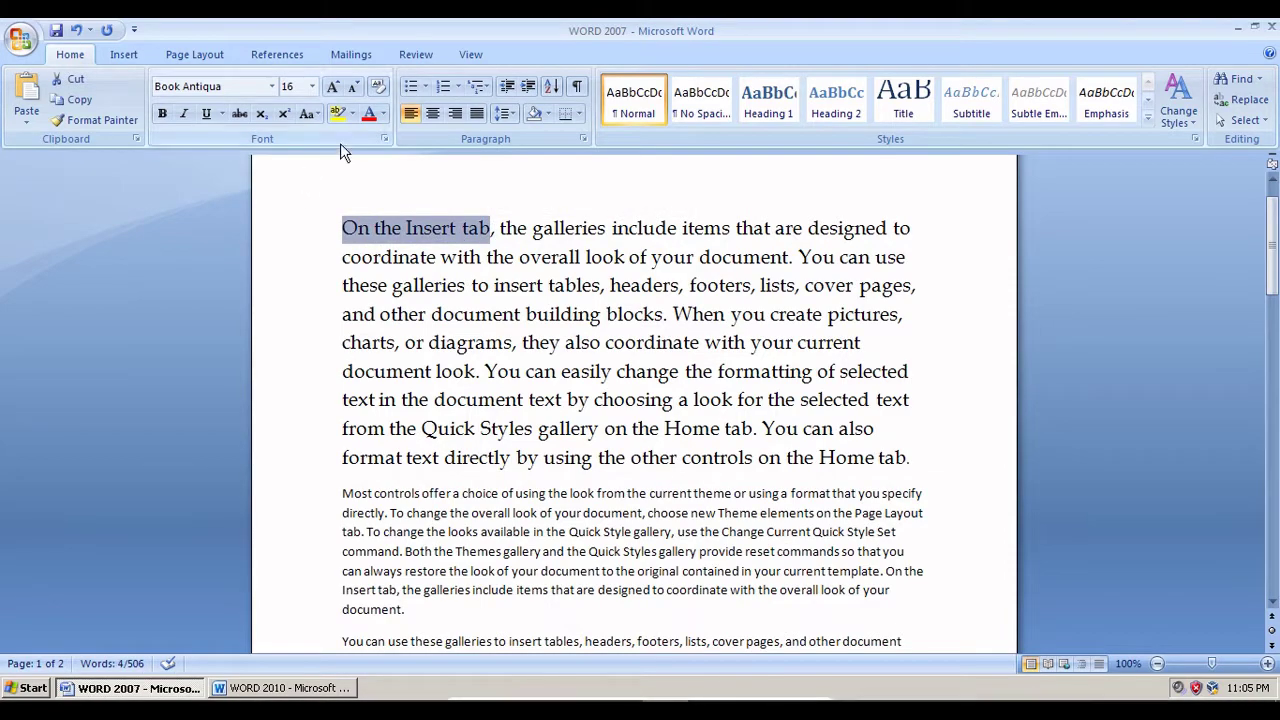
click(352, 88)
click(352, 88)
click(352, 88)
click(352, 88)
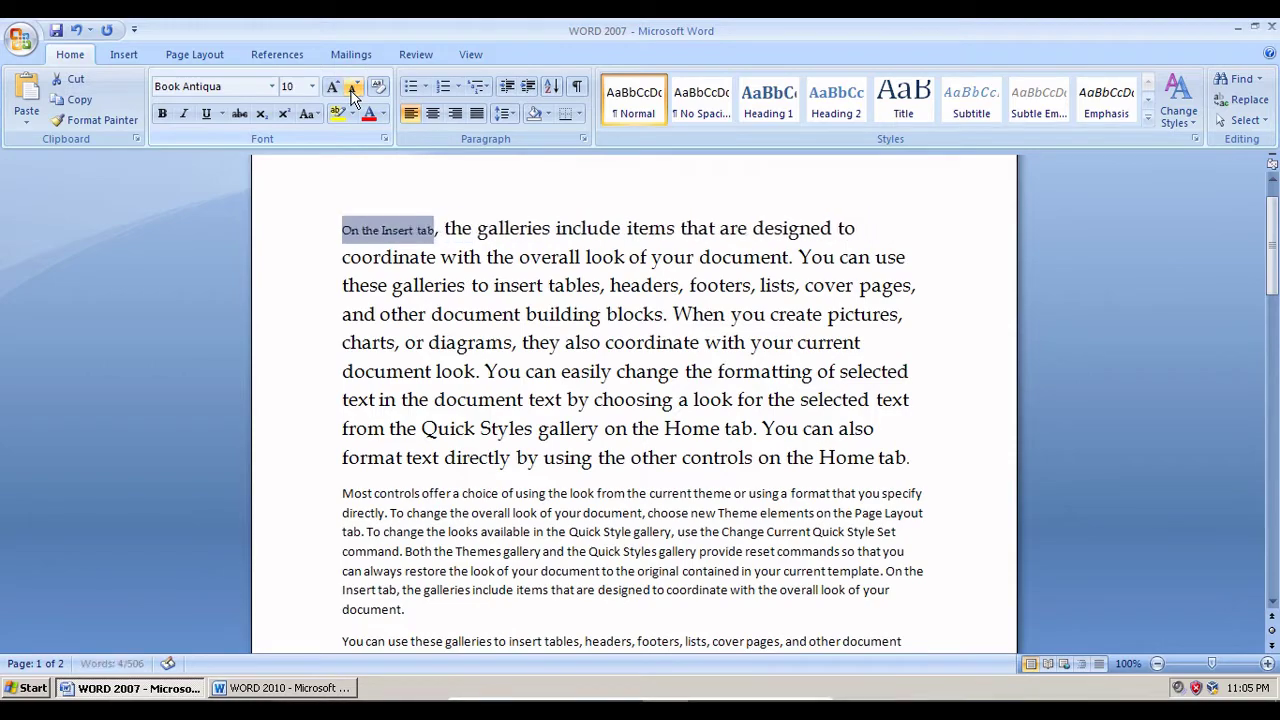
click(352, 88)
click(352, 88)
click(352, 88)
click(352, 88)
click(352, 88)
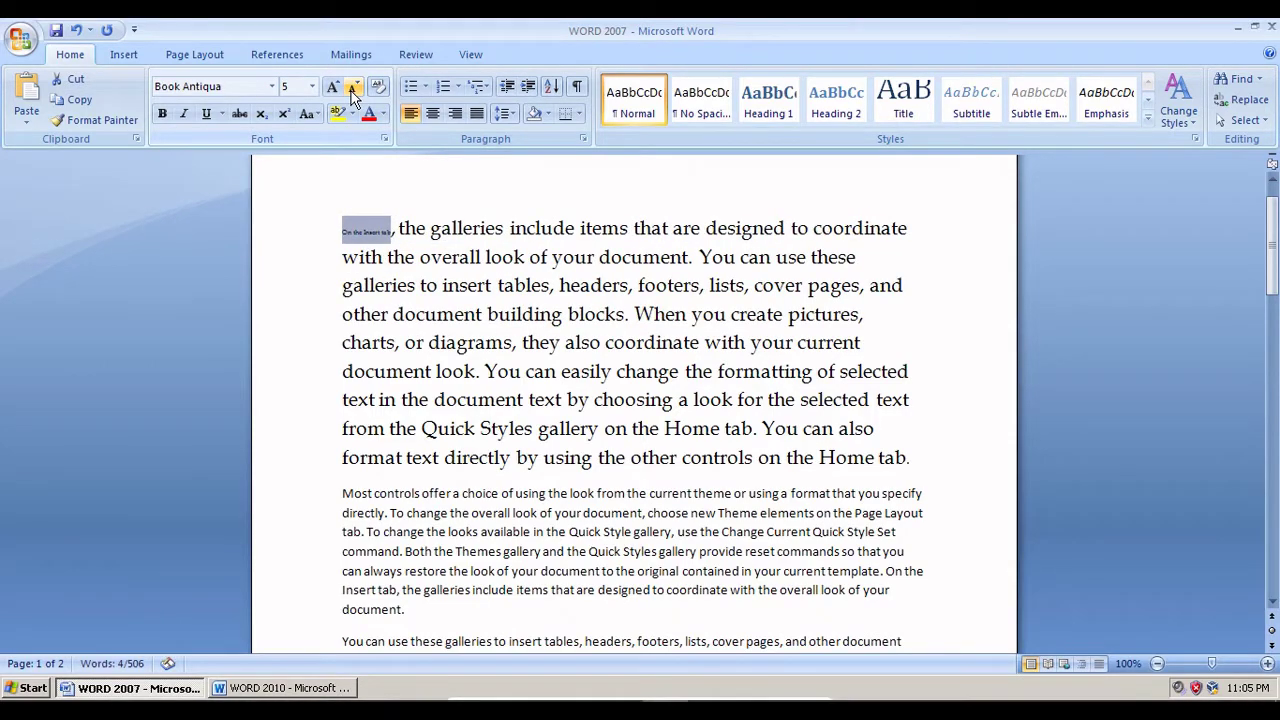
Enlarge the phrase "On the Insert tab" to font size 18.
click(334, 89)
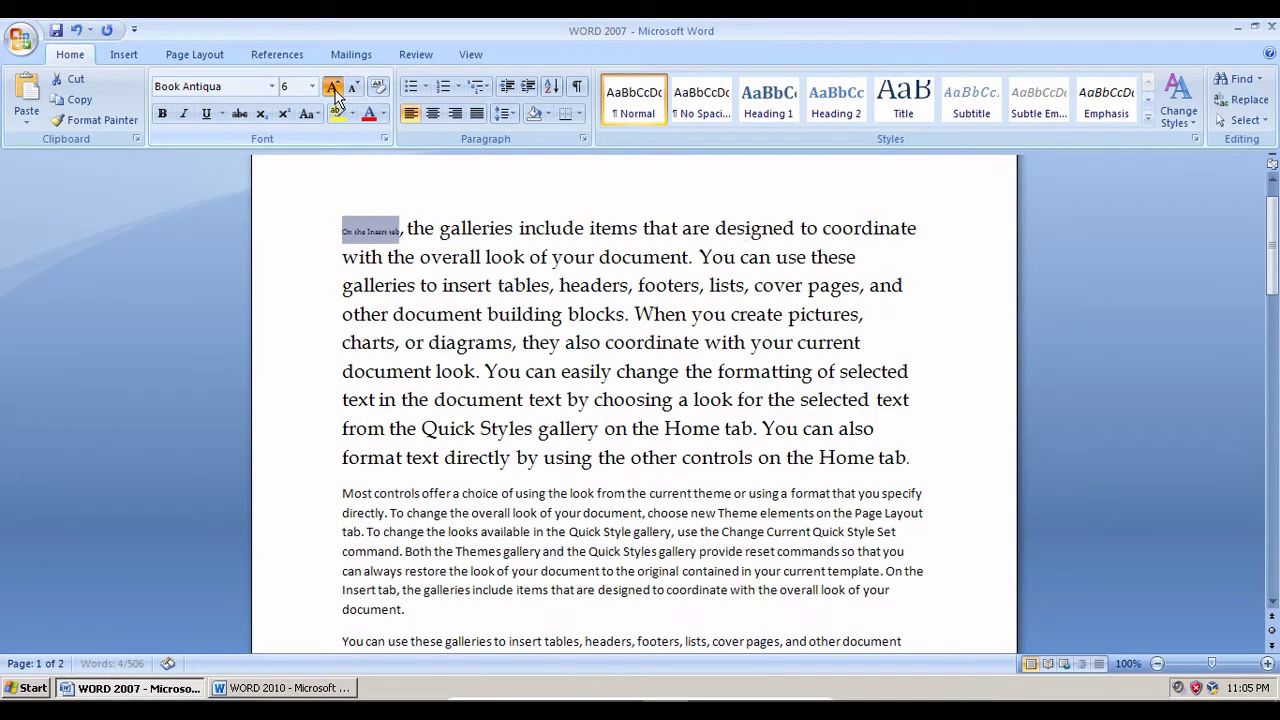
click(334, 89)
click(334, 89)
click(334, 89)
click(334, 89)
click(334, 89)
click(334, 89)
click(334, 89)
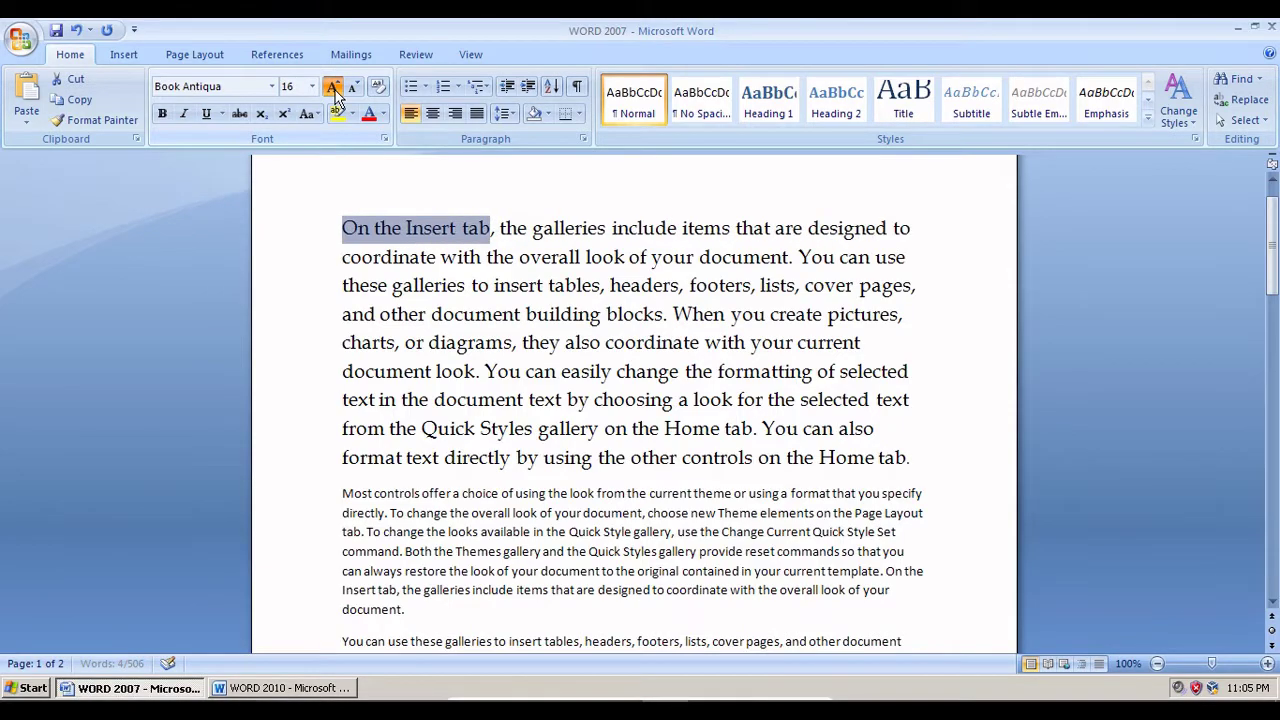
click(334, 89)
click(334, 89)
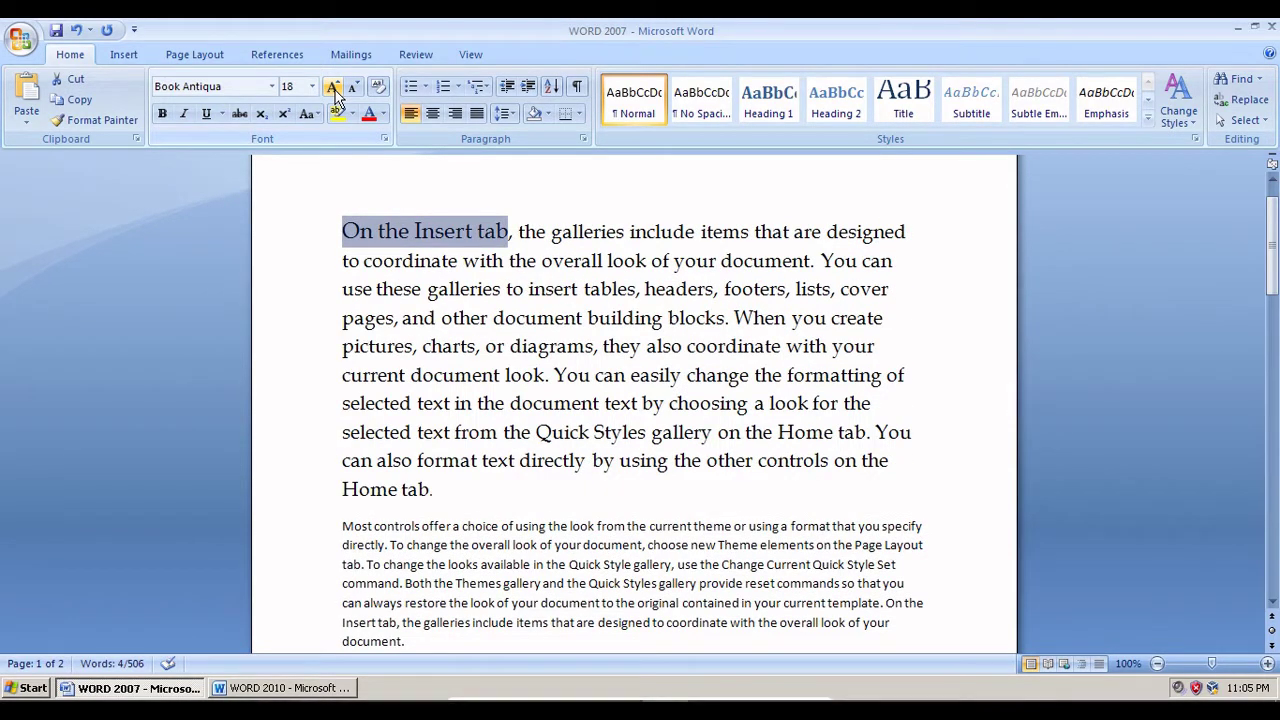
click(425, 318)
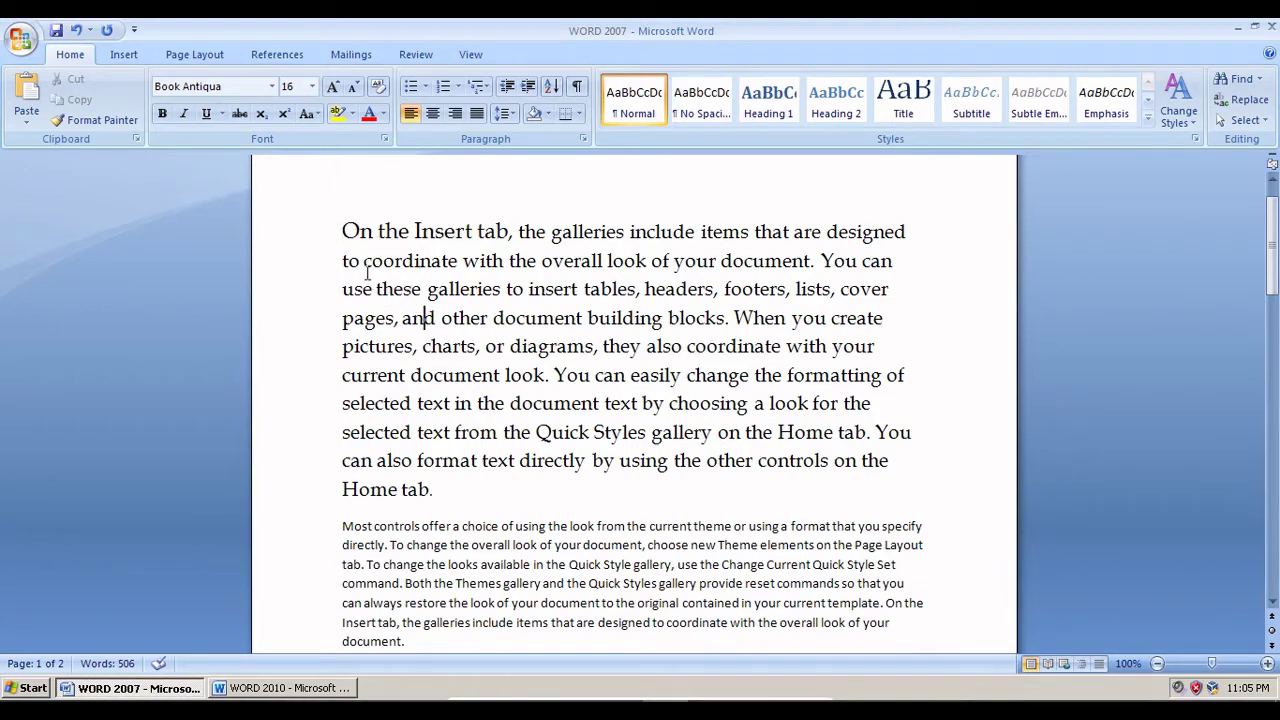
Make the words "diagrams" and "gallery" in the first paragraph bold.
drag(510, 346, 597, 346)
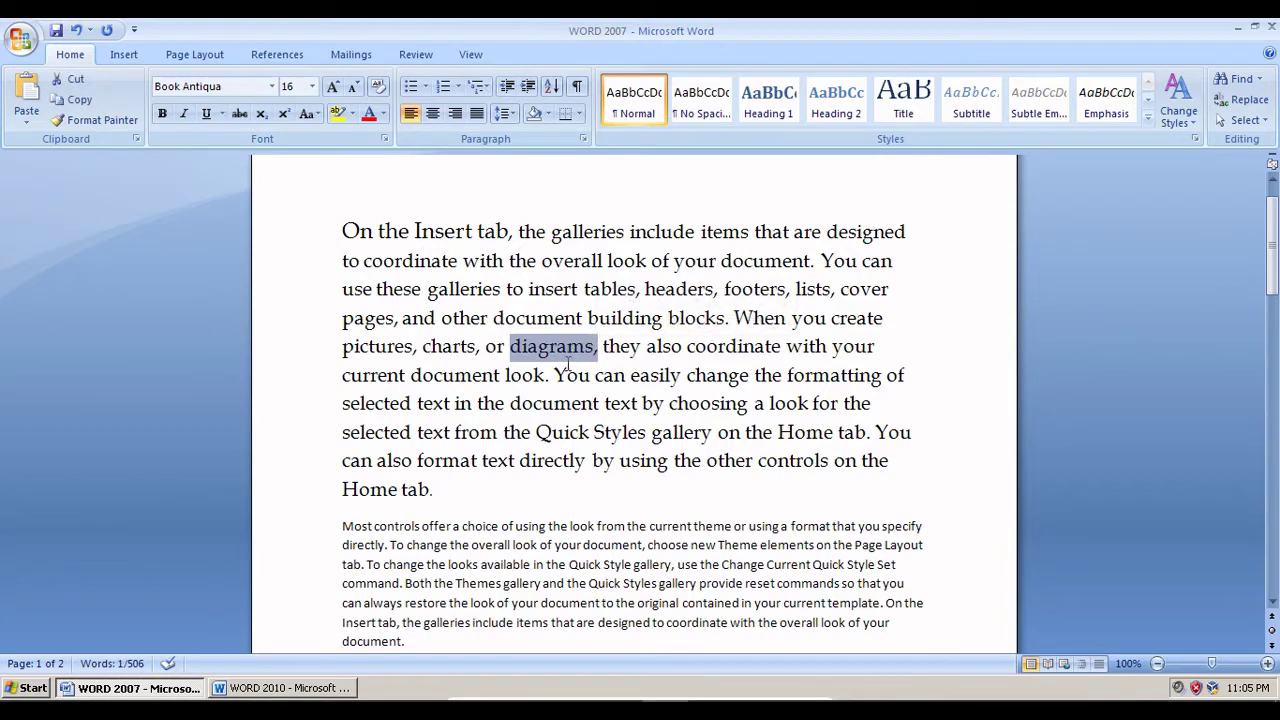
click(162, 116)
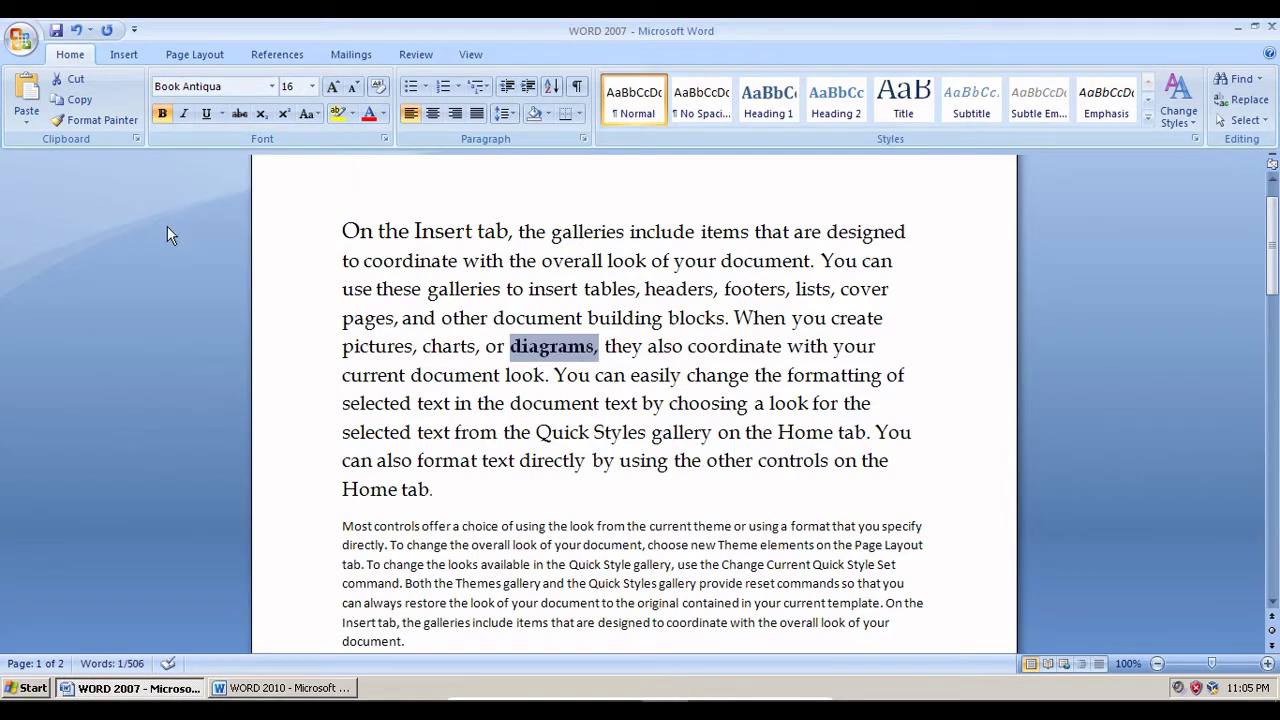
drag(655, 432, 712, 433)
click(164, 116)
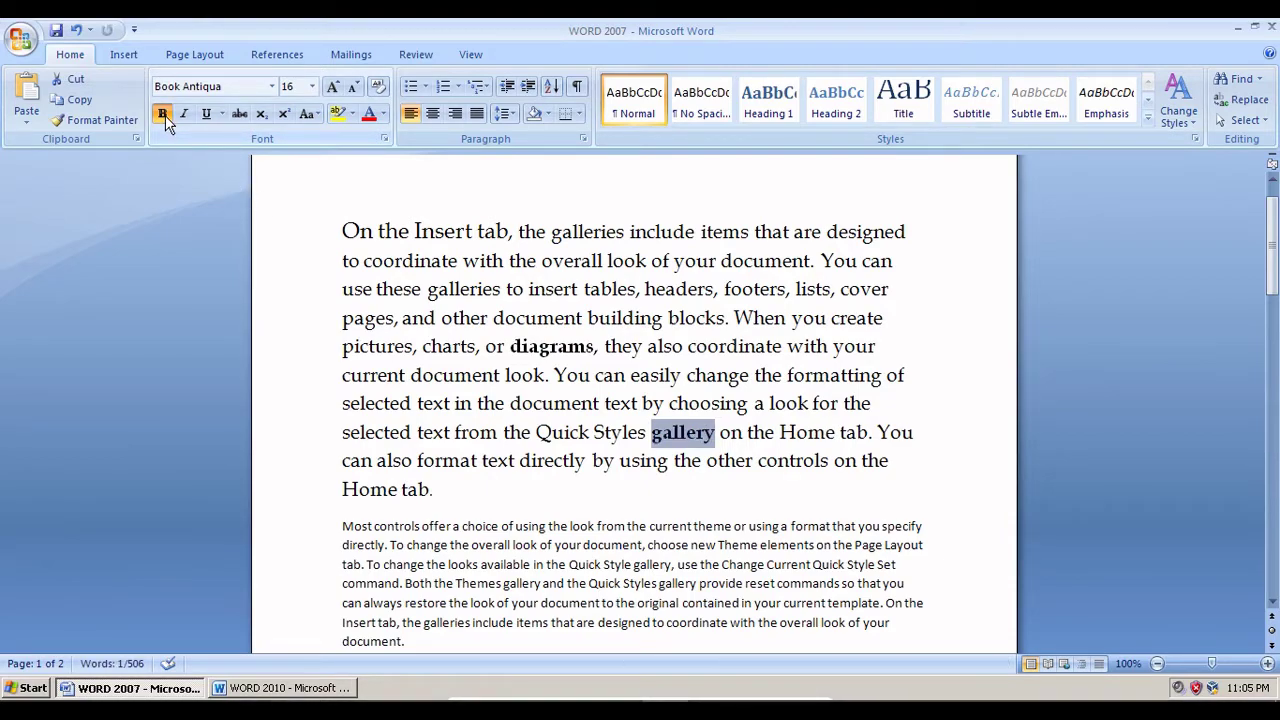
Italicize "use these galleries to insert tables, headers, footers, lists, cover" in the first paragraph.
click(592, 330)
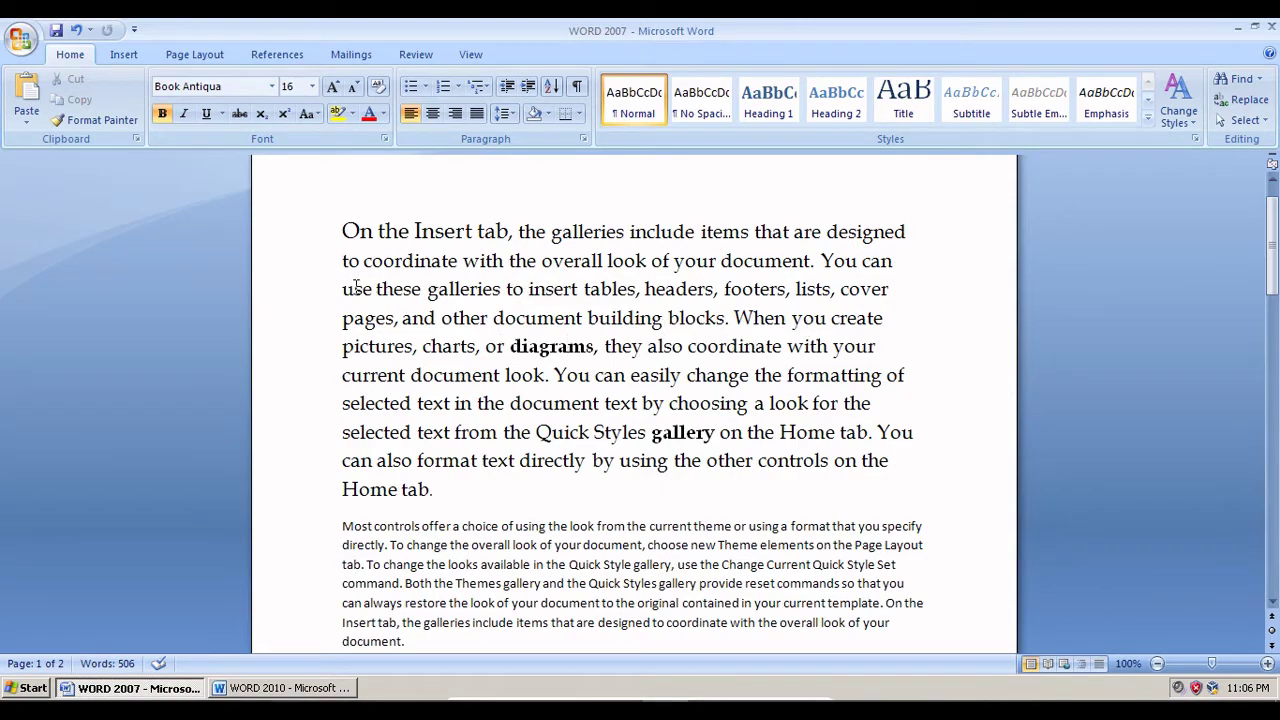
drag(343, 290, 890, 296)
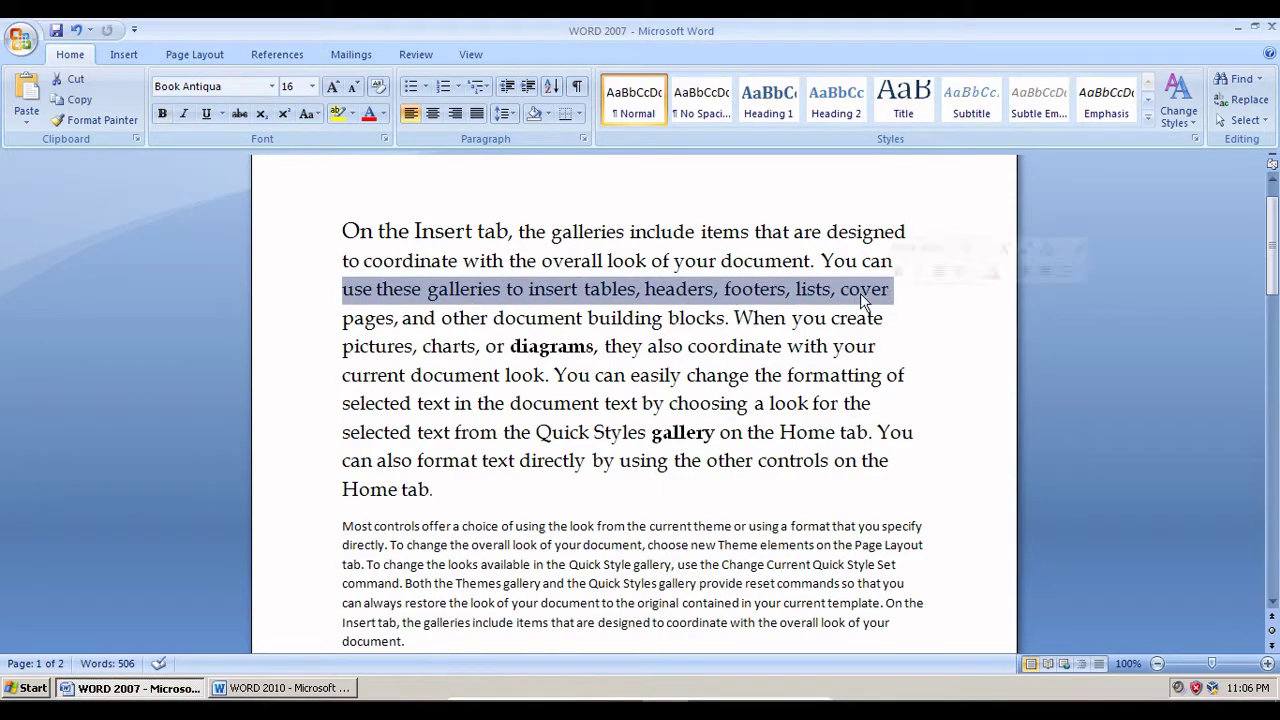
click(184, 115)
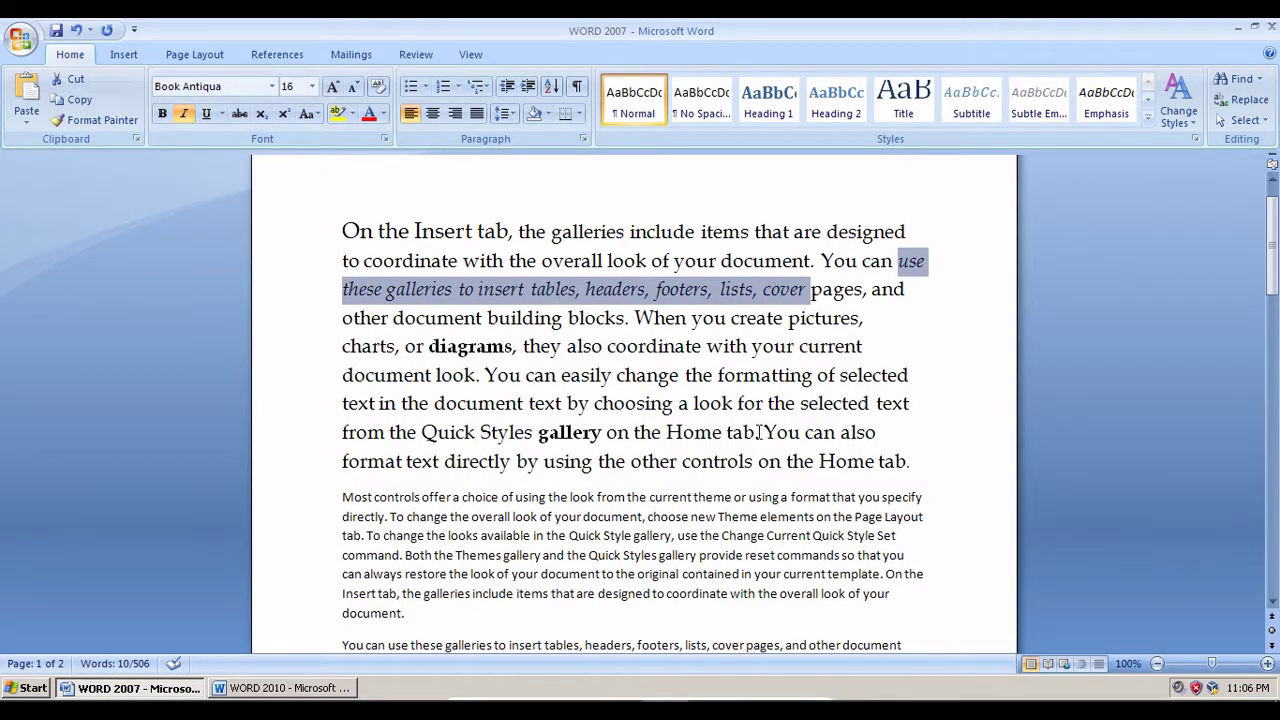
Underline the line "text in the document text by choosing a look for the selected text" in the first paragraph.
drag(352, 401, 905, 406)
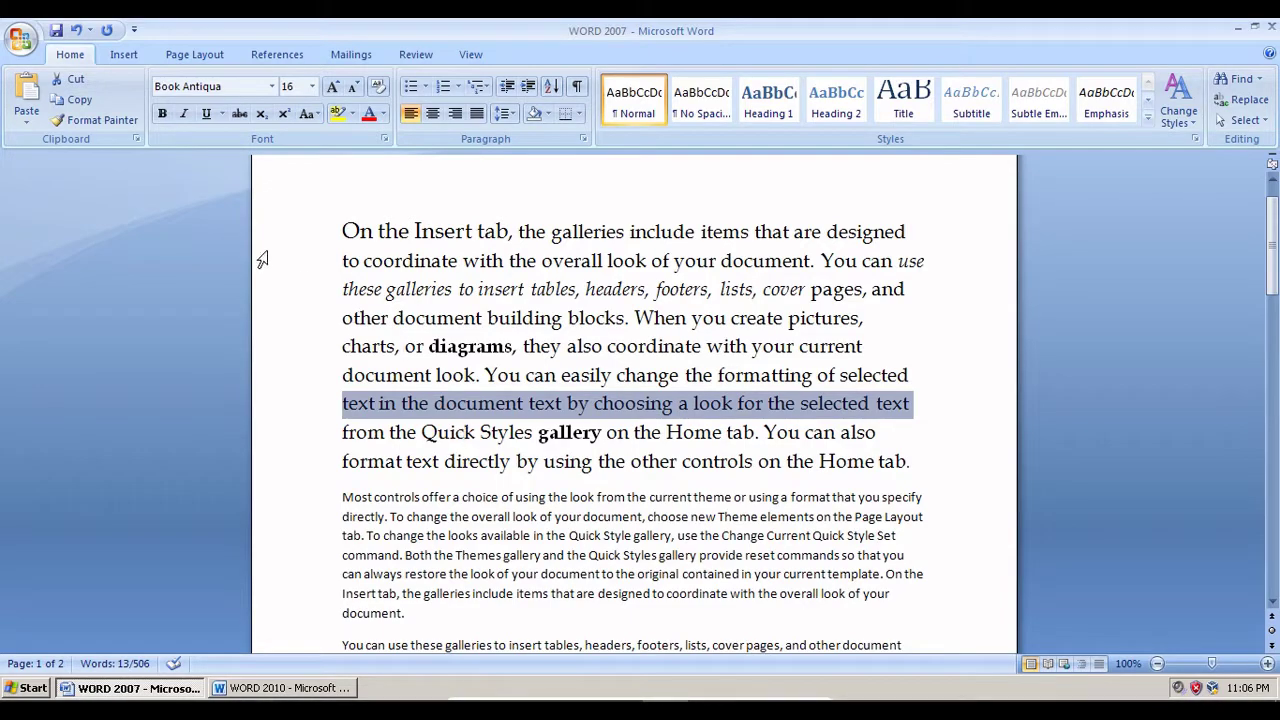
click(207, 114)
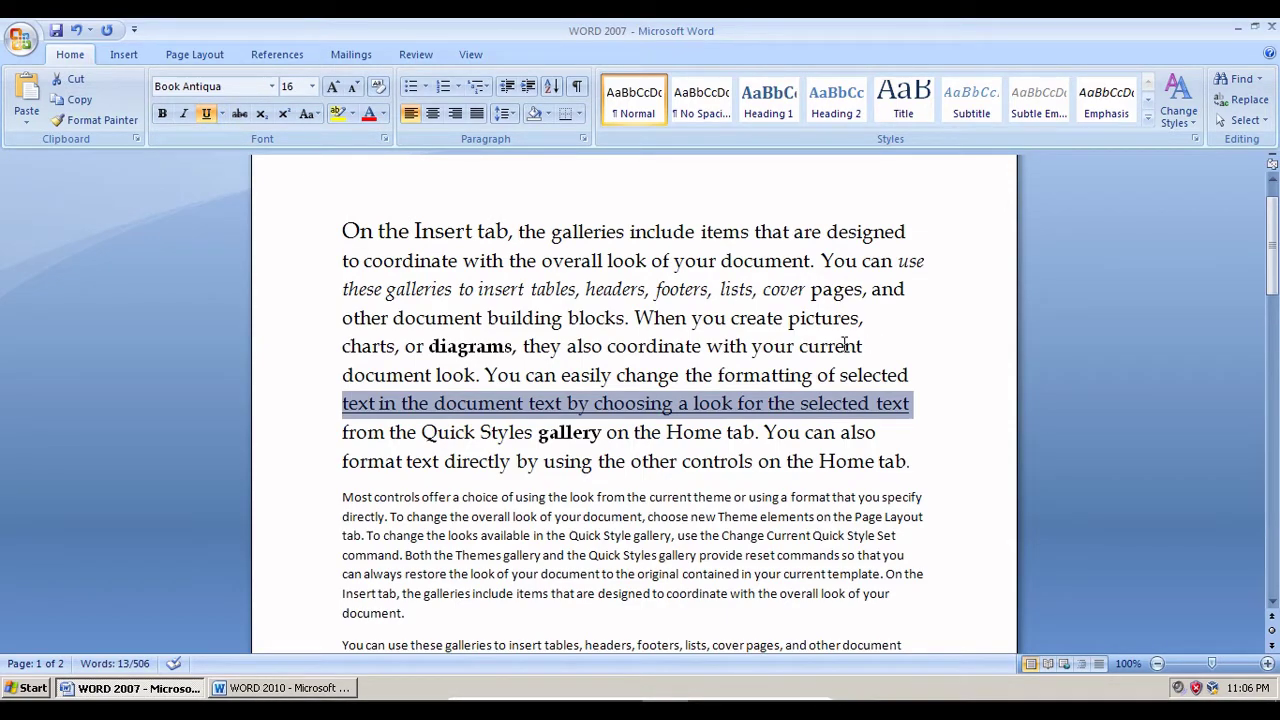
click(563, 293)
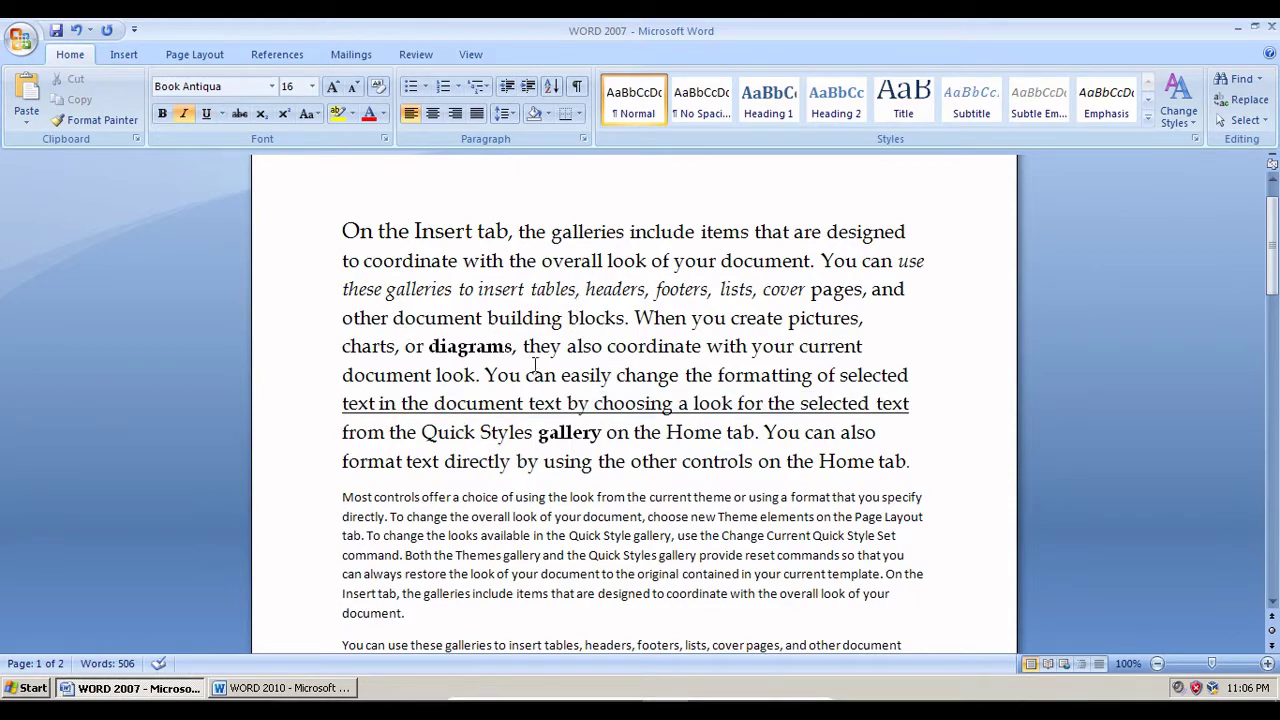
Strike through the word "galleries" in the first line of the first paragraph.
scroll(606, 390, down, 1)
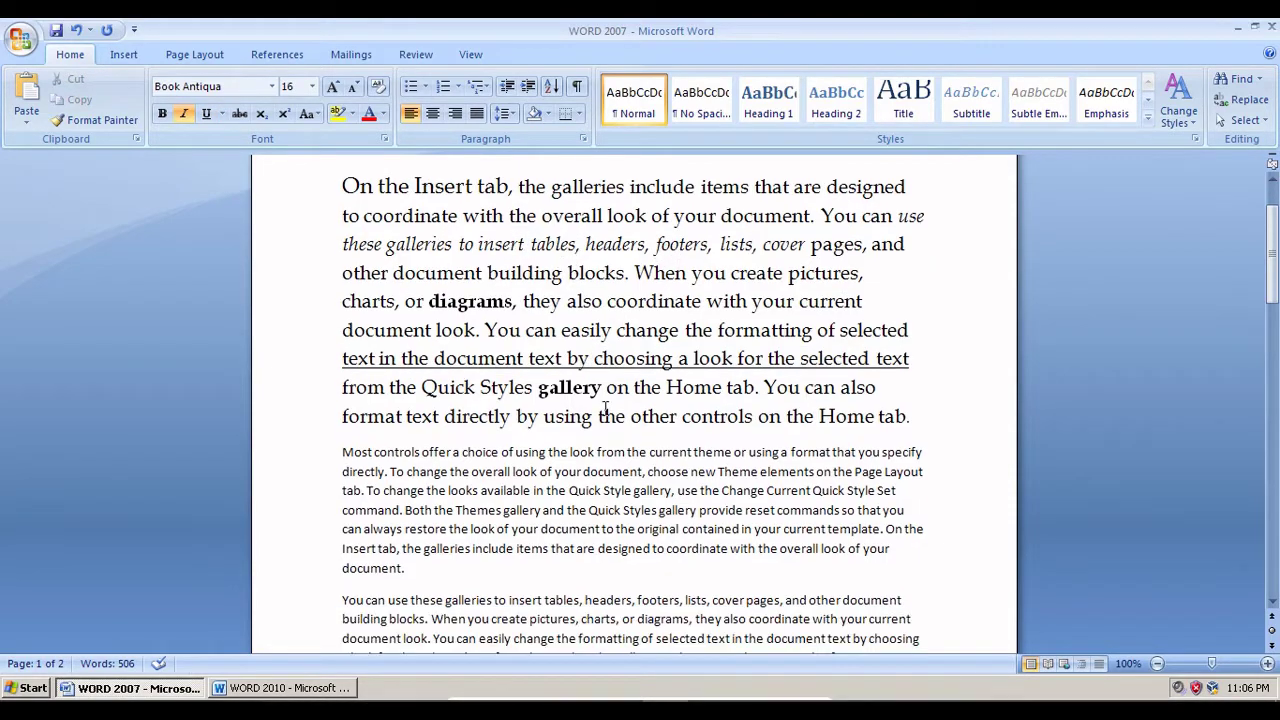
scroll(452, 345, up, 1)
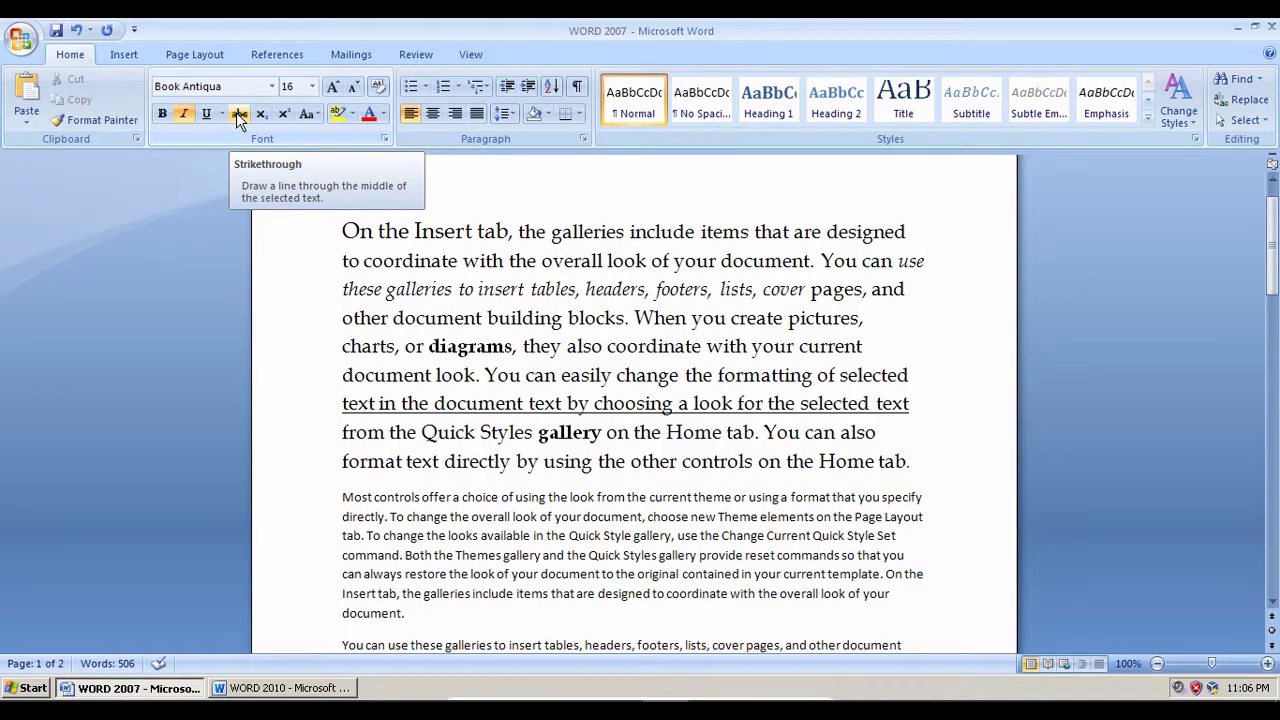
double_click(585, 232)
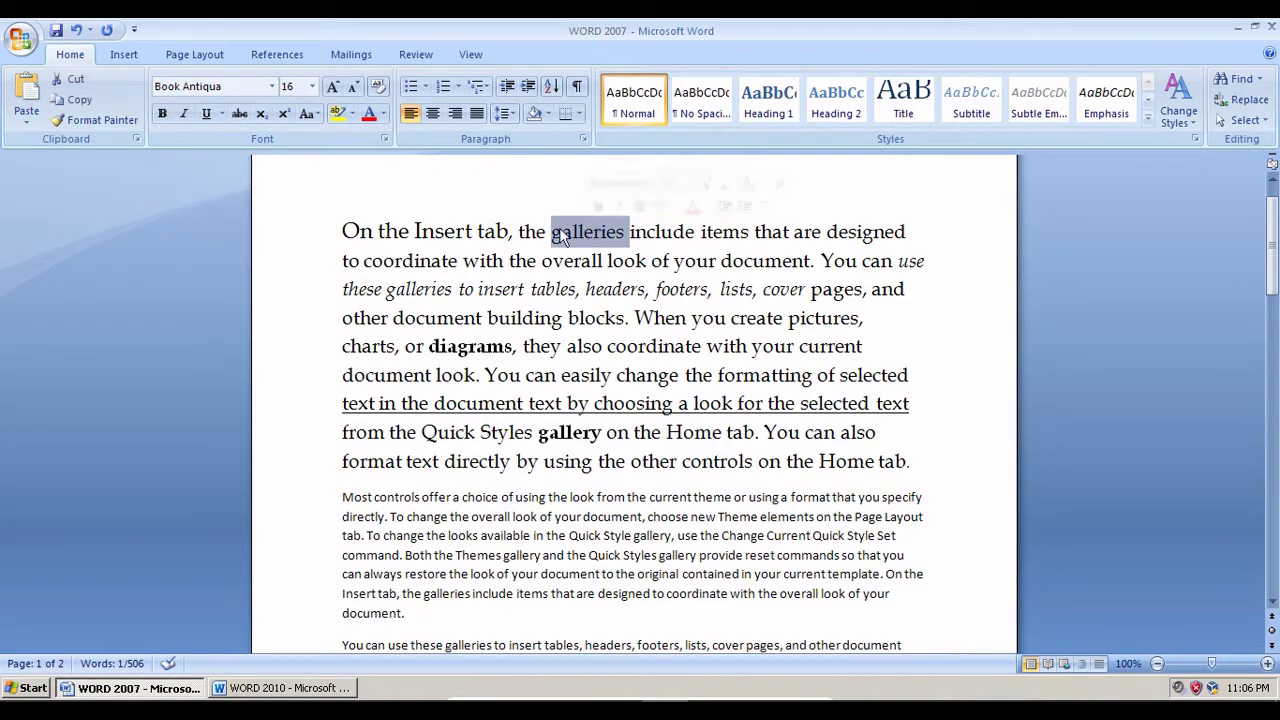
click(238, 115)
click(648, 262)
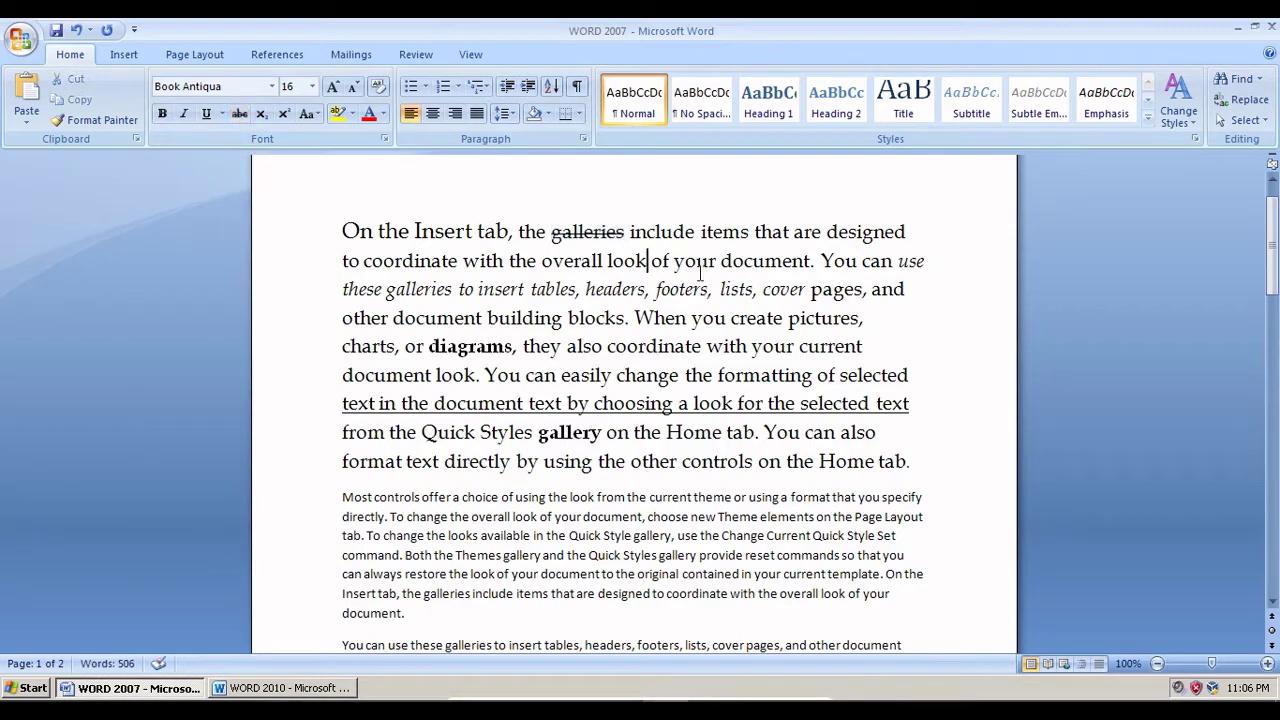
click(629, 231)
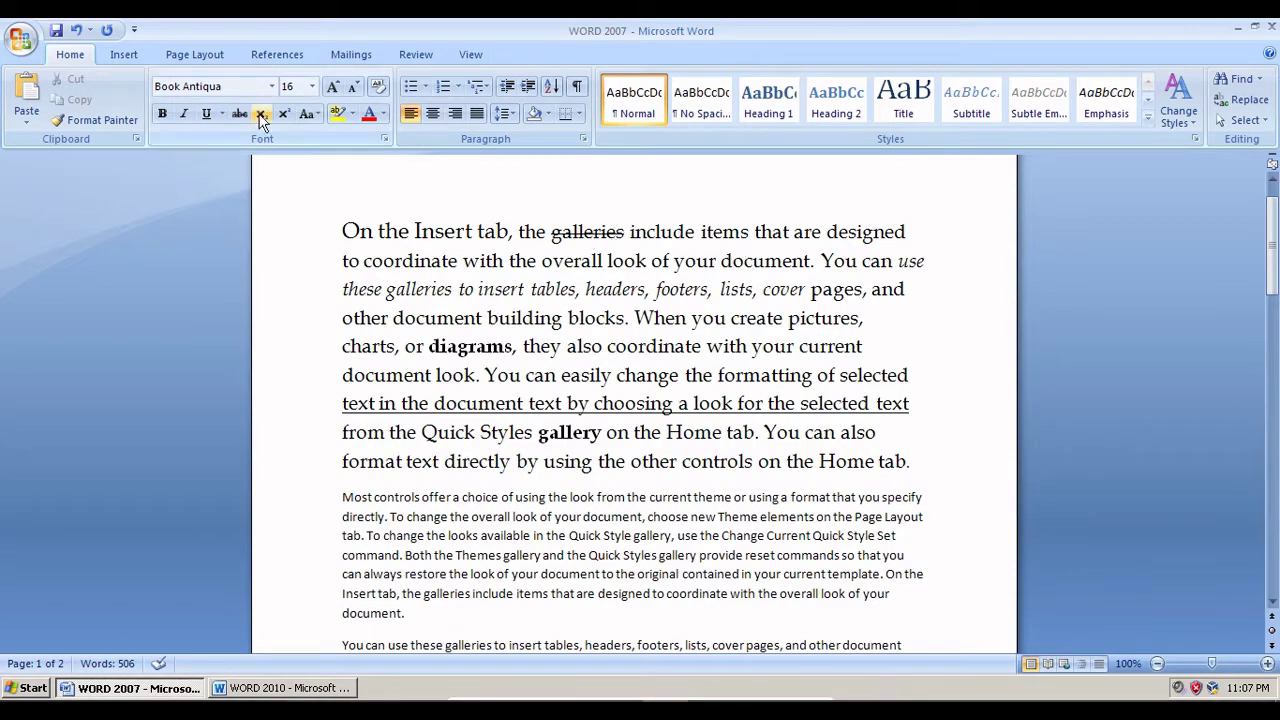
Make the word "include" subscript and the word "items" superscript in the first line.
double_click(657, 232)
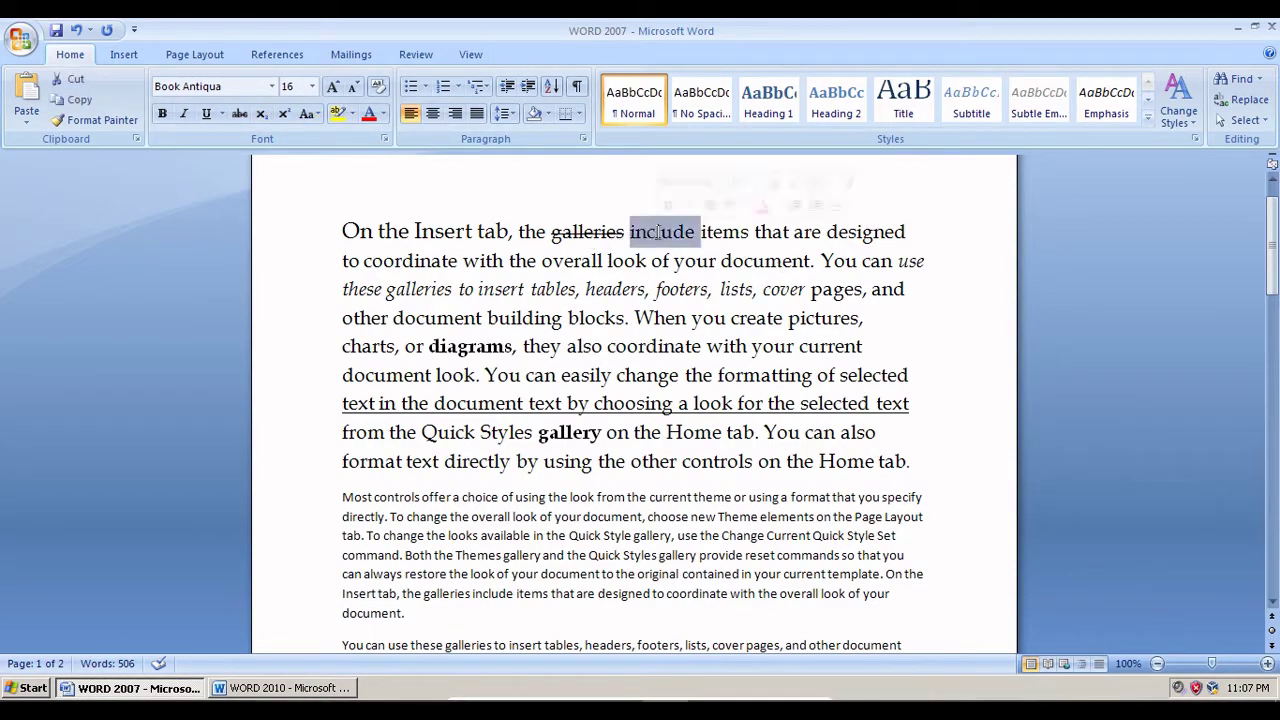
click(269, 116)
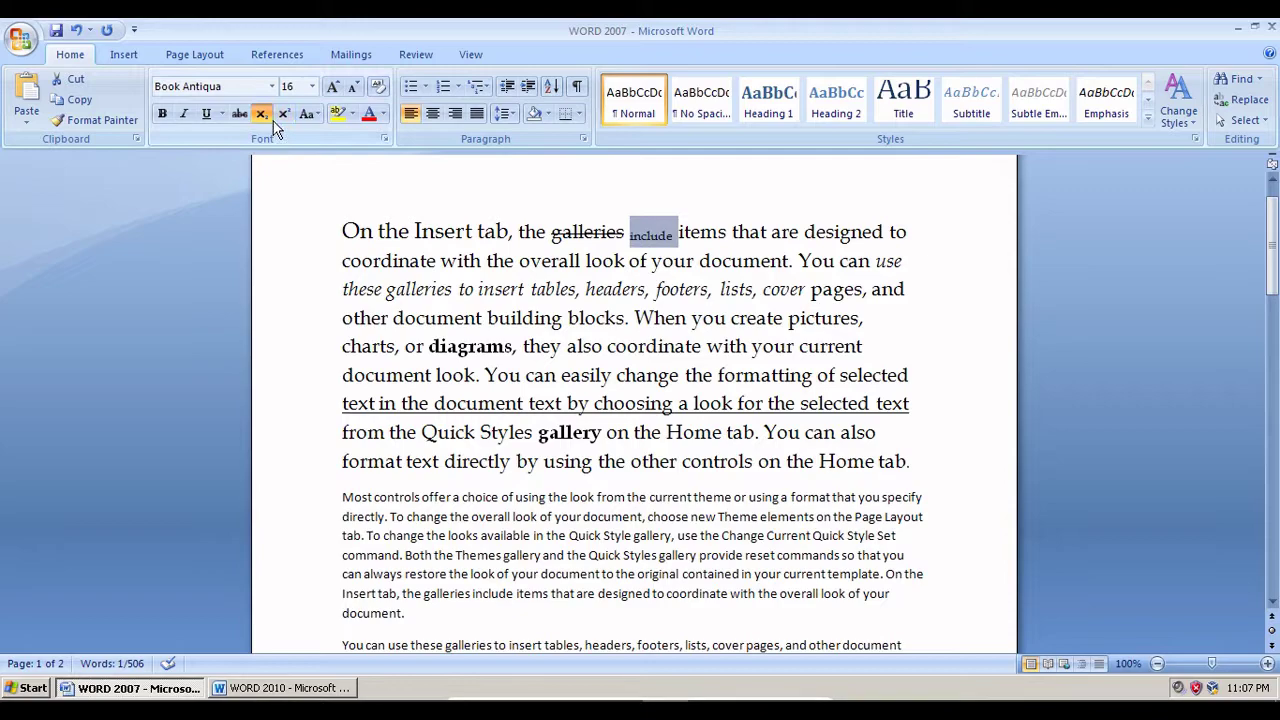
click(628, 233)
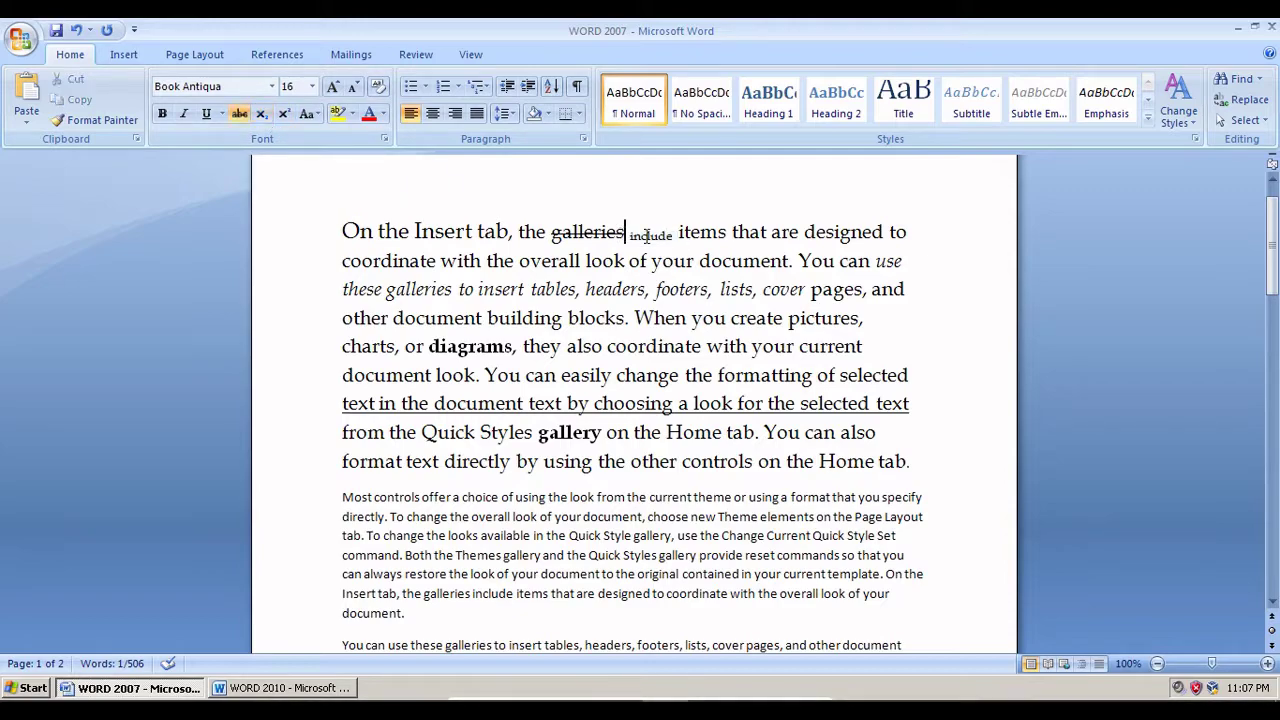
double_click(705, 232)
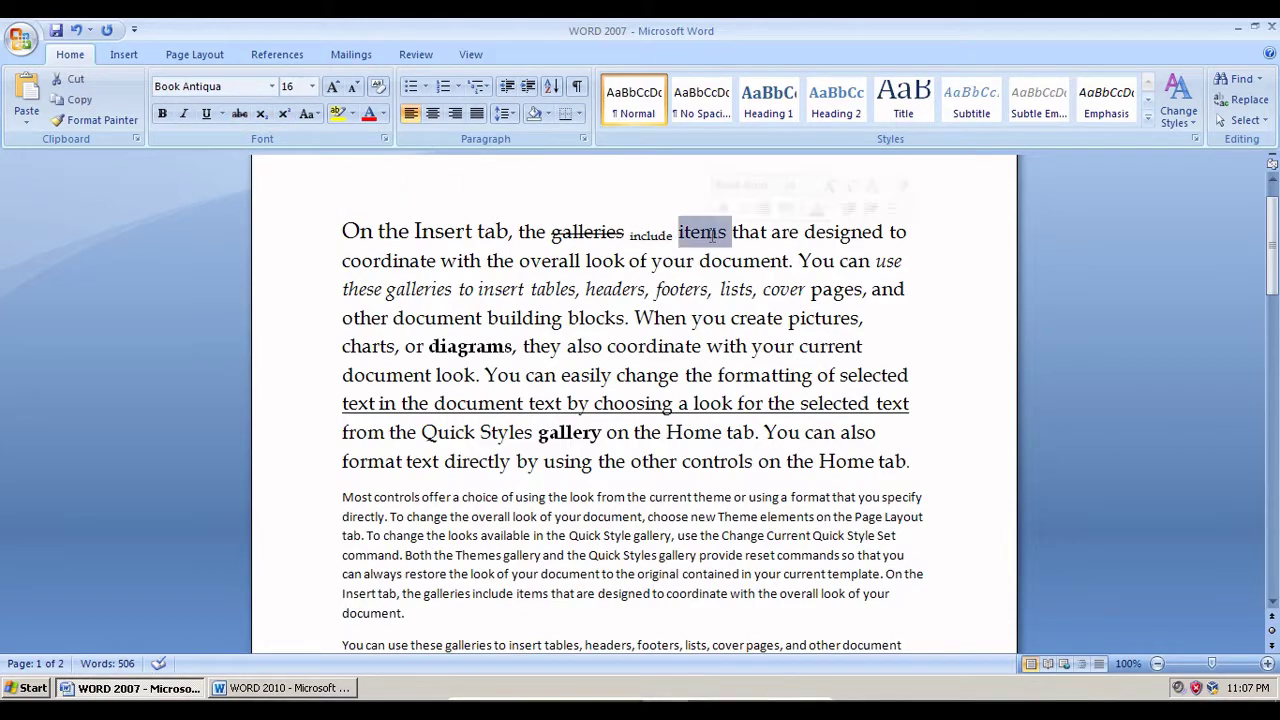
click(283, 116)
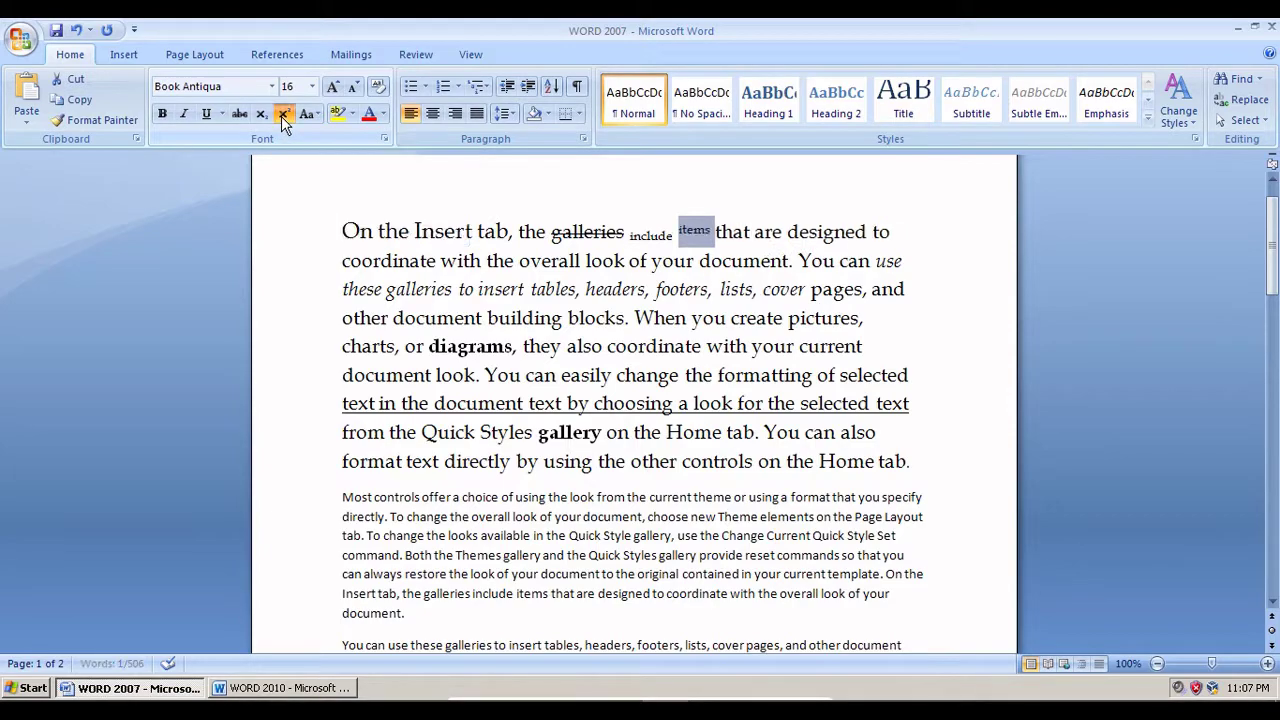
Insert a normal-size capital "X" directly in front of the superscript word "items".
click(706, 230)
key(ctrl+Left)
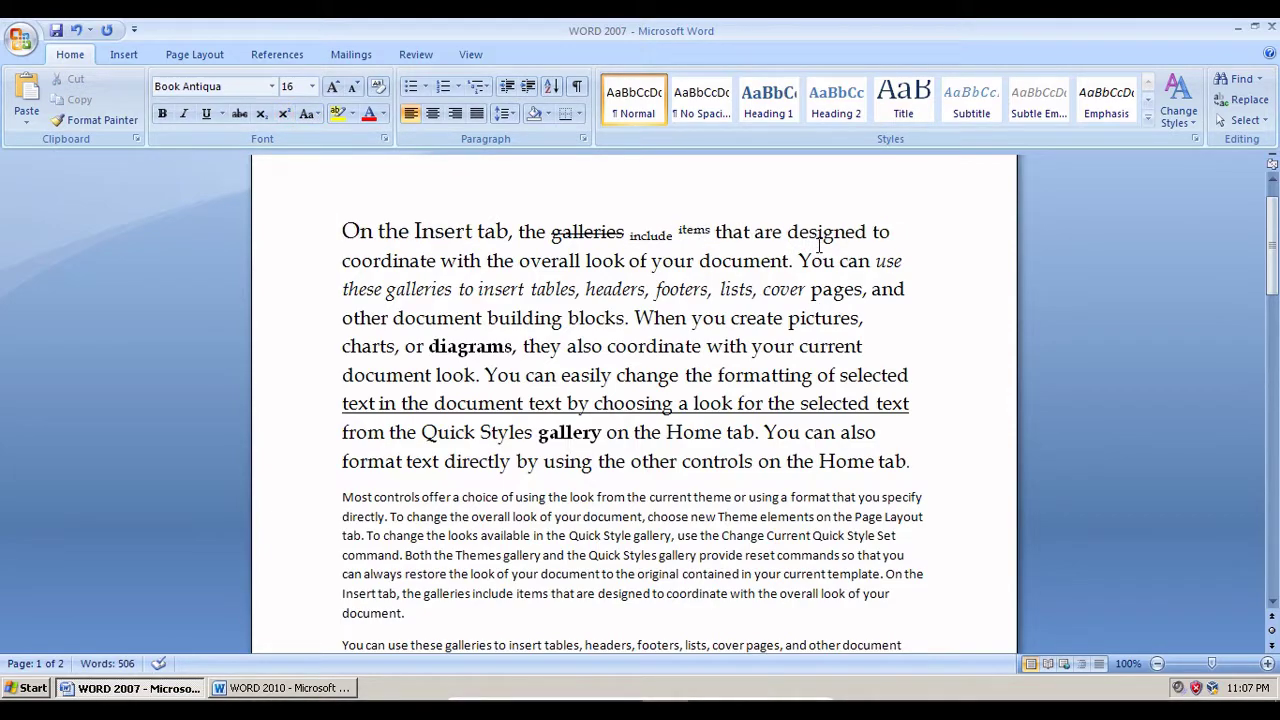
text(X)
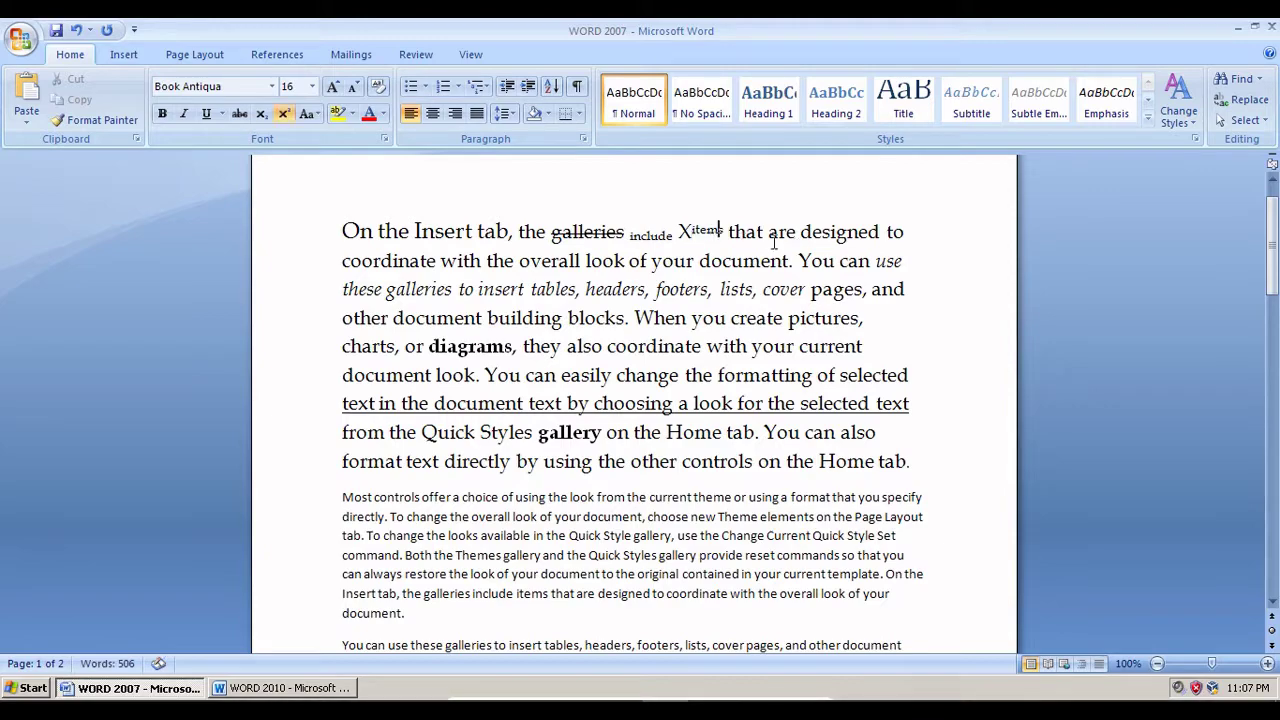
drag(570, 232, 746, 245)
click(530, 260)
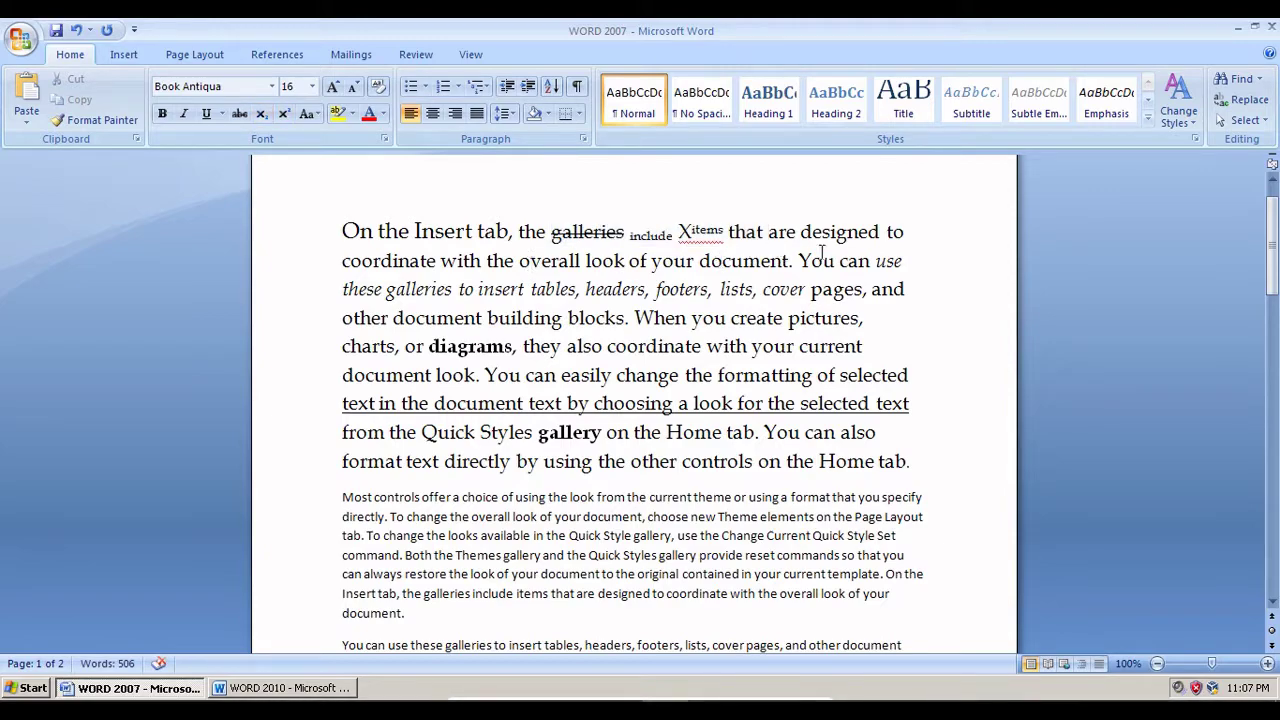
Switch to the WORD 2010 document, maximize its window and go to the beginning of the text.
click(1254, 28)
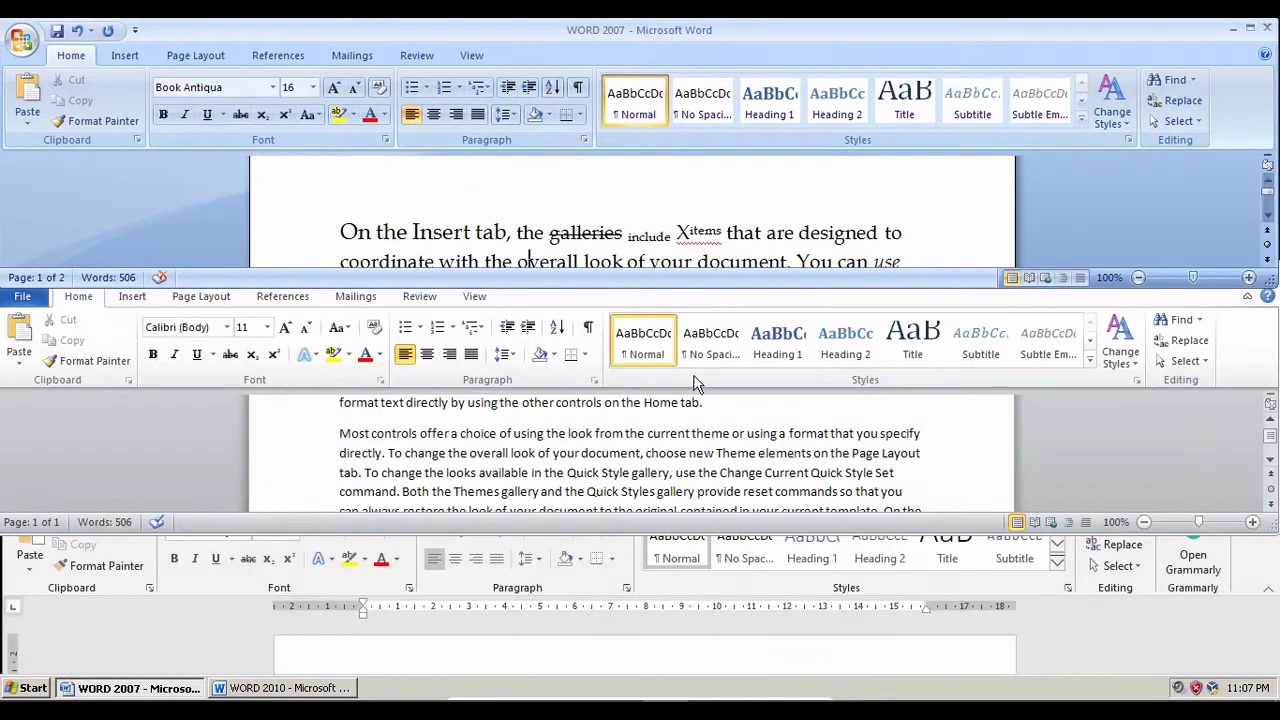
click(735, 453)
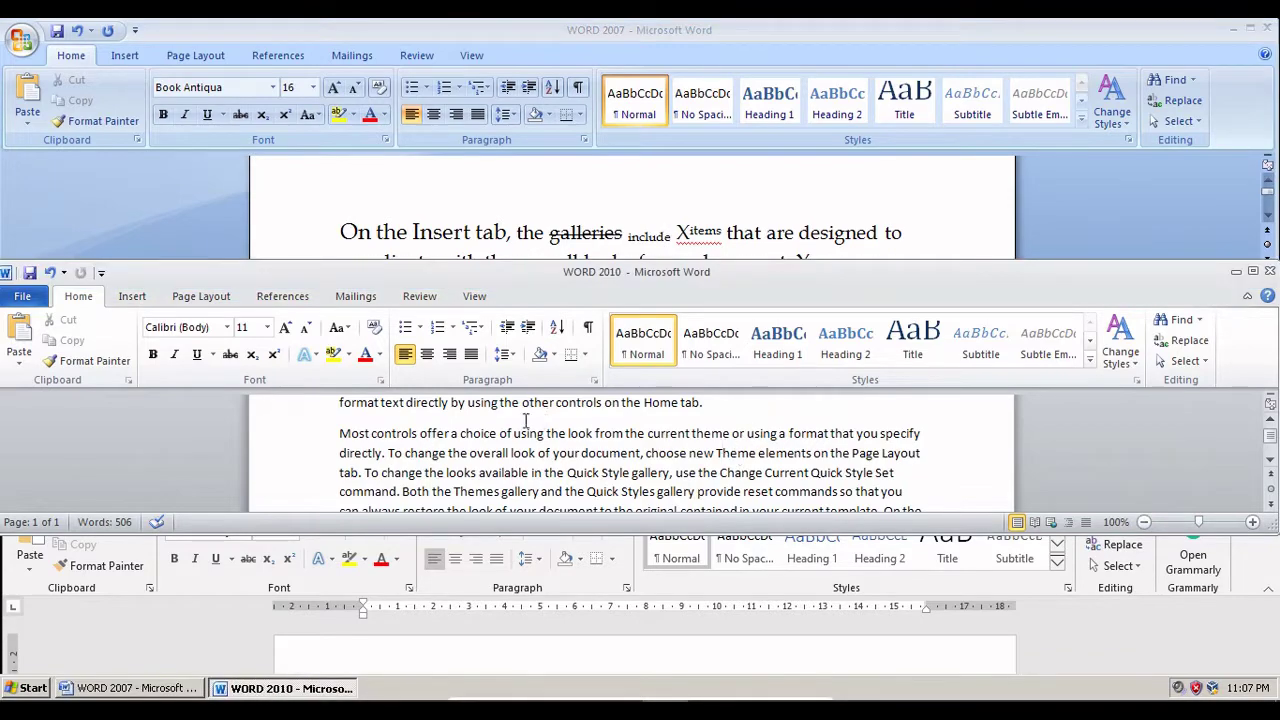
double_click(752, 272)
scroll(401, 373, up, 4)
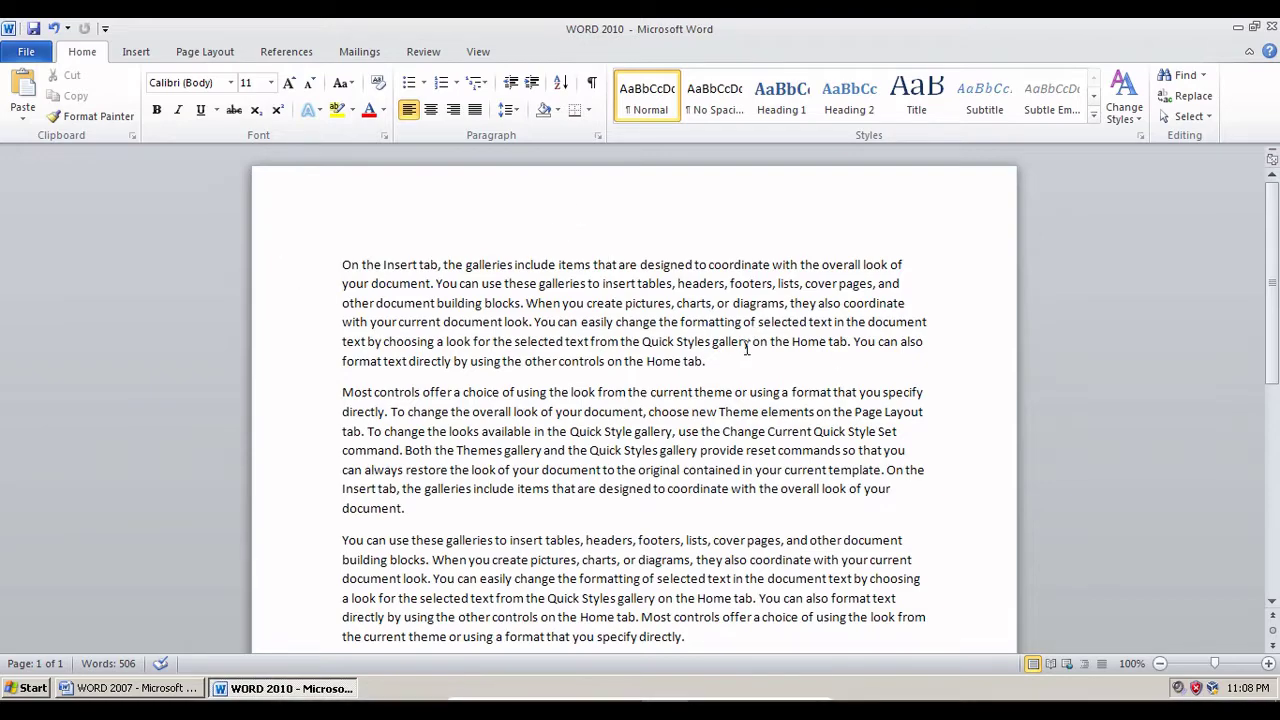
Change the font of the entire first paragraph to Berlin Sans FB.
drag(737, 361, 314, 266)
click(320, 266)
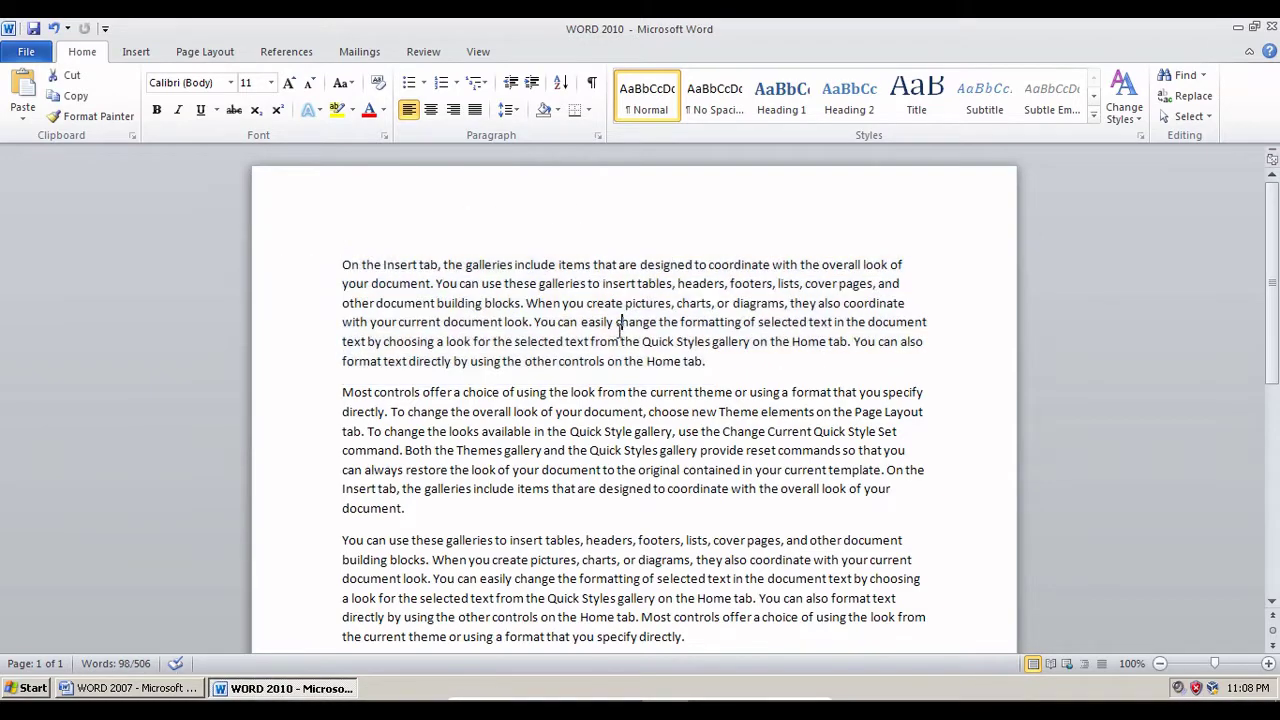
drag(706, 361, 345, 268)
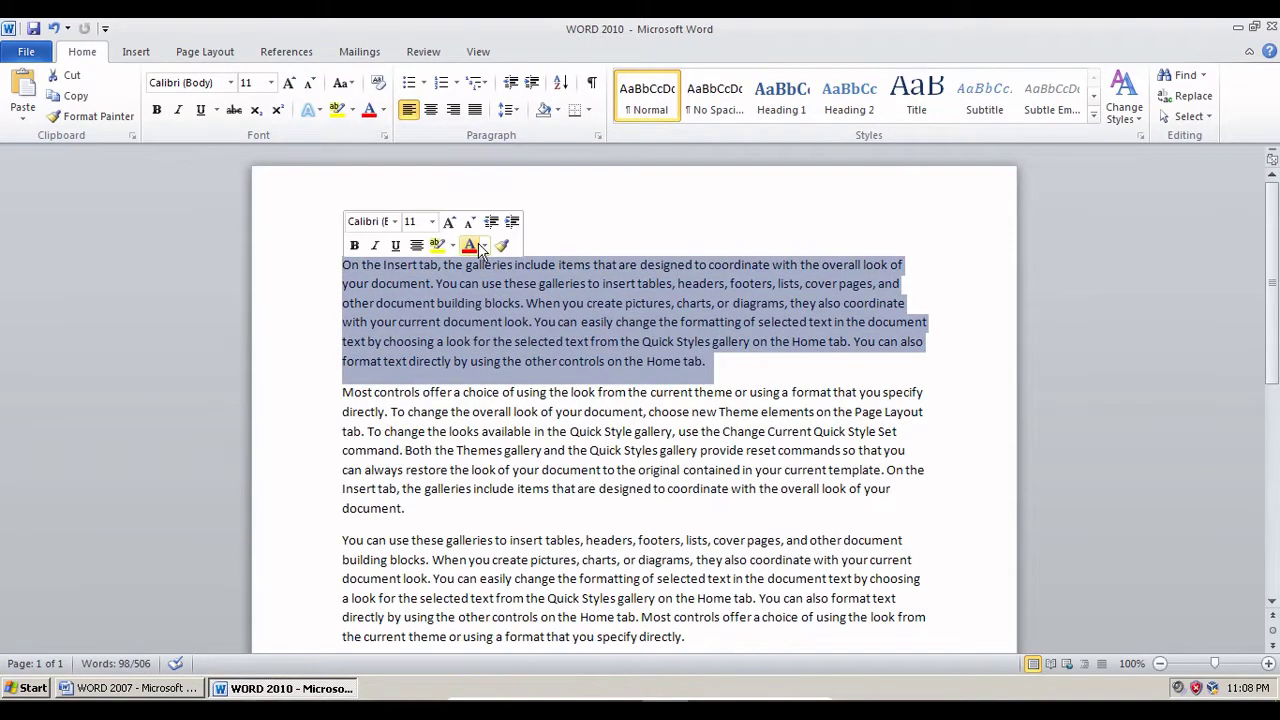
click(230, 83)
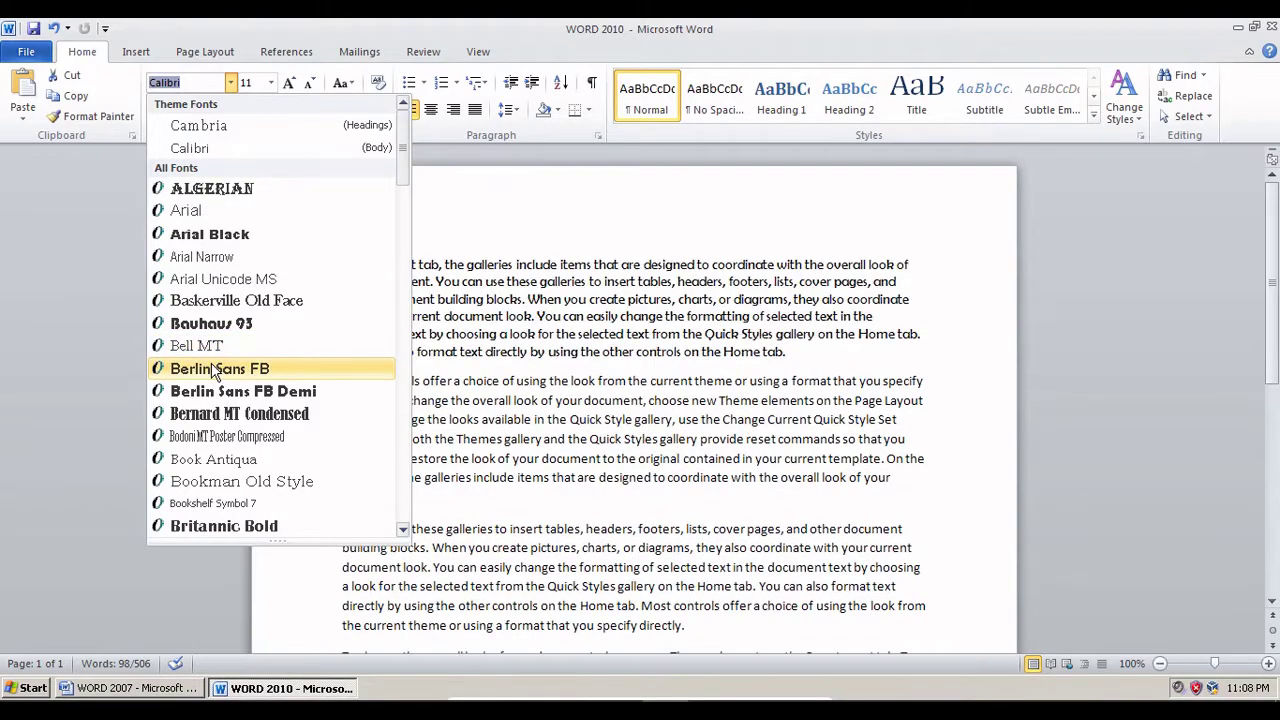
click(213, 369)
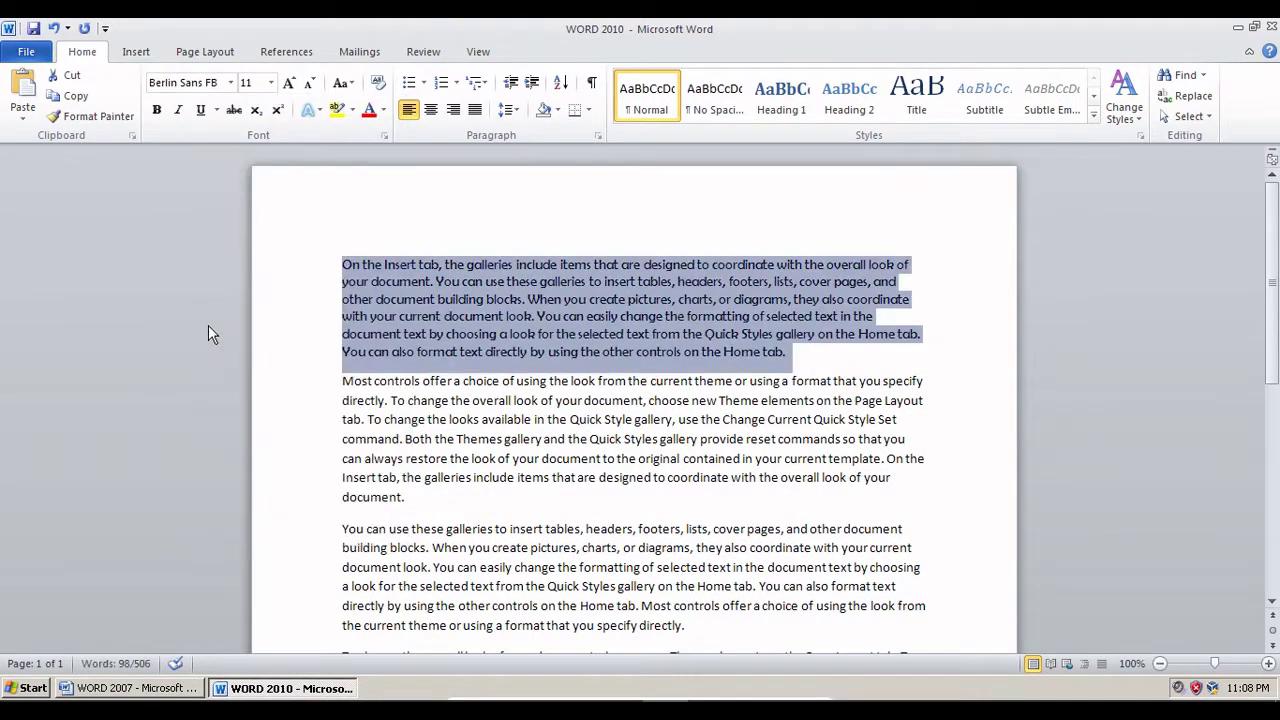
Set the first paragraph's font size to 14 and grow it incrementally to 20.
click(271, 83)
click(248, 184)
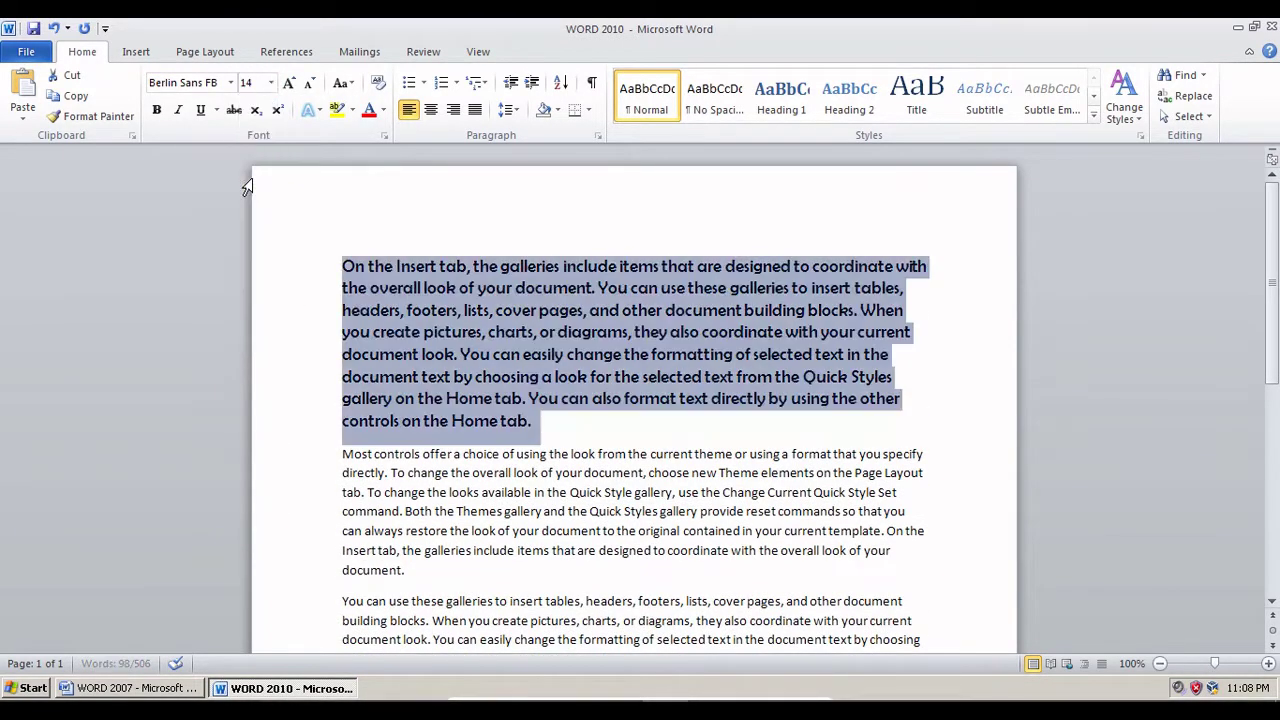
click(288, 84)
click(288, 84)
click(288, 84)
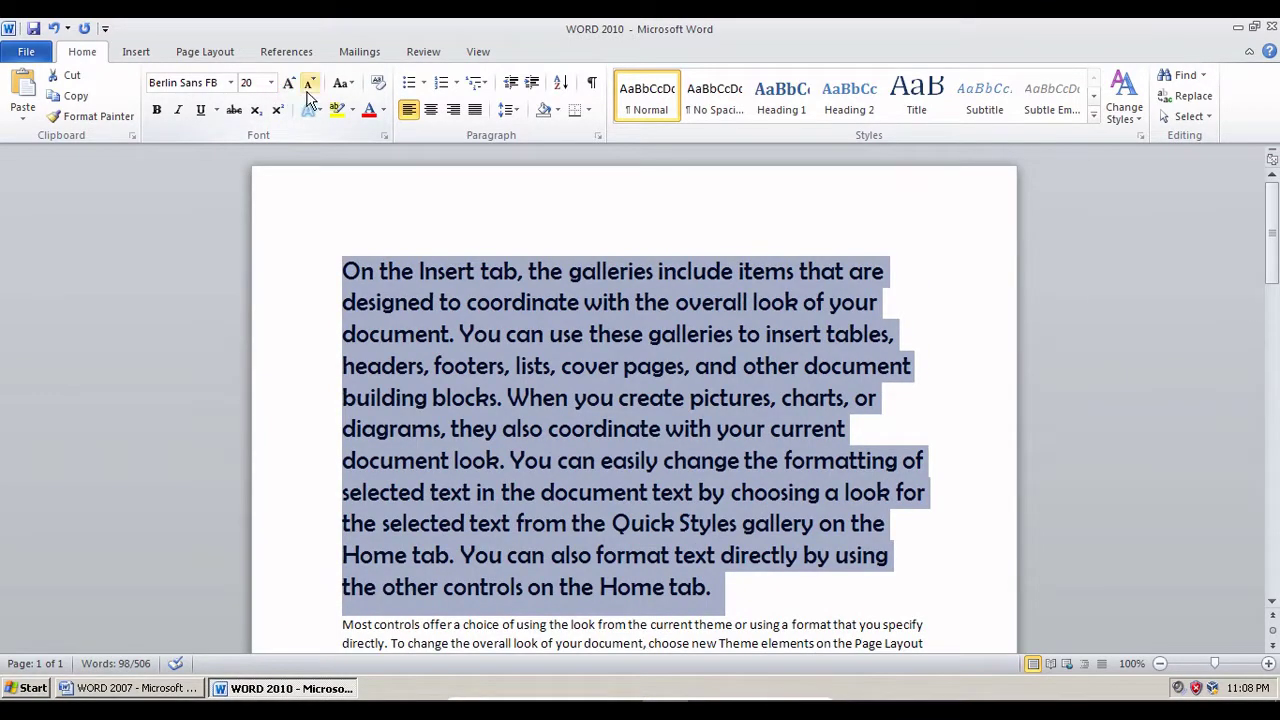
Shrink the first paragraph's font incrementally to size 8.
click(310, 84)
click(310, 84)
click(310, 84)
click(310, 84)
click(310, 84)
click(310, 84)
click(310, 84)
click(310, 84)
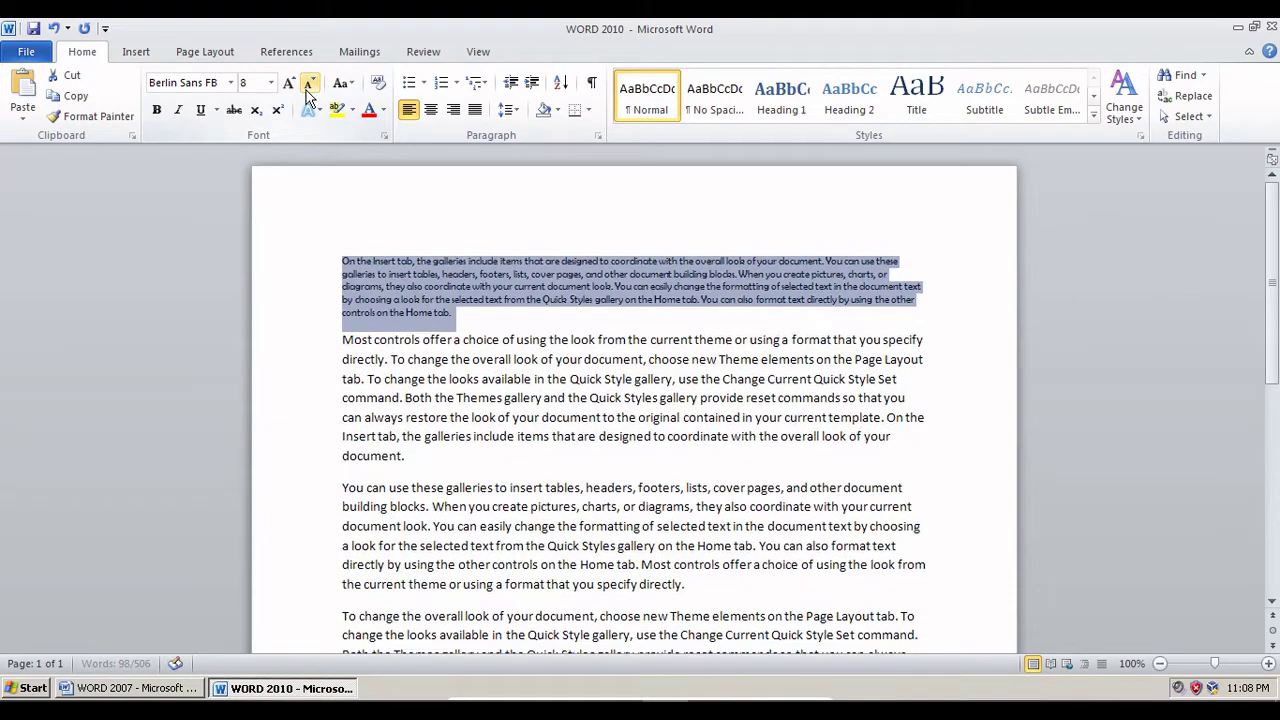
Grow the first paragraph's font incrementally to size 18.
click(288, 84)
click(288, 84)
click(288, 84)
click(288, 84)
click(288, 84)
click(288, 84)
click(288, 84)
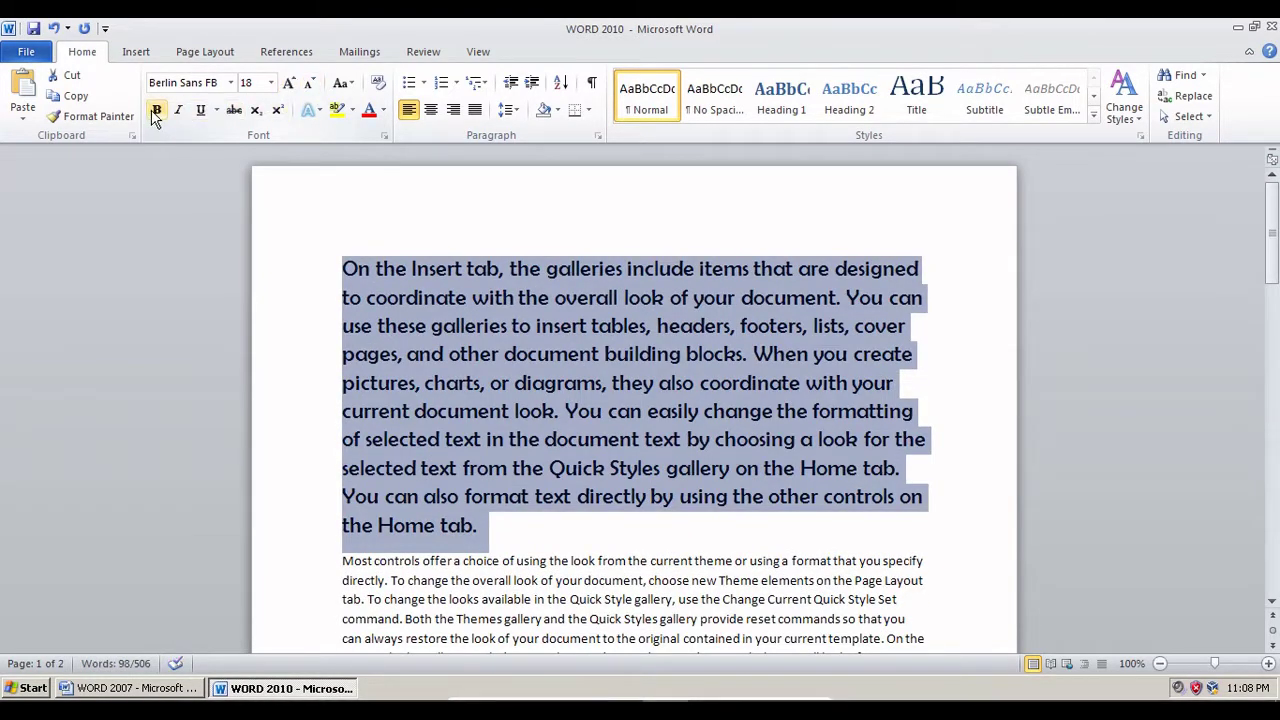
Make the word "galleries" bold and the word "tables" italic in the third line of the first paragraph.
drag(519, 325, 431, 325)
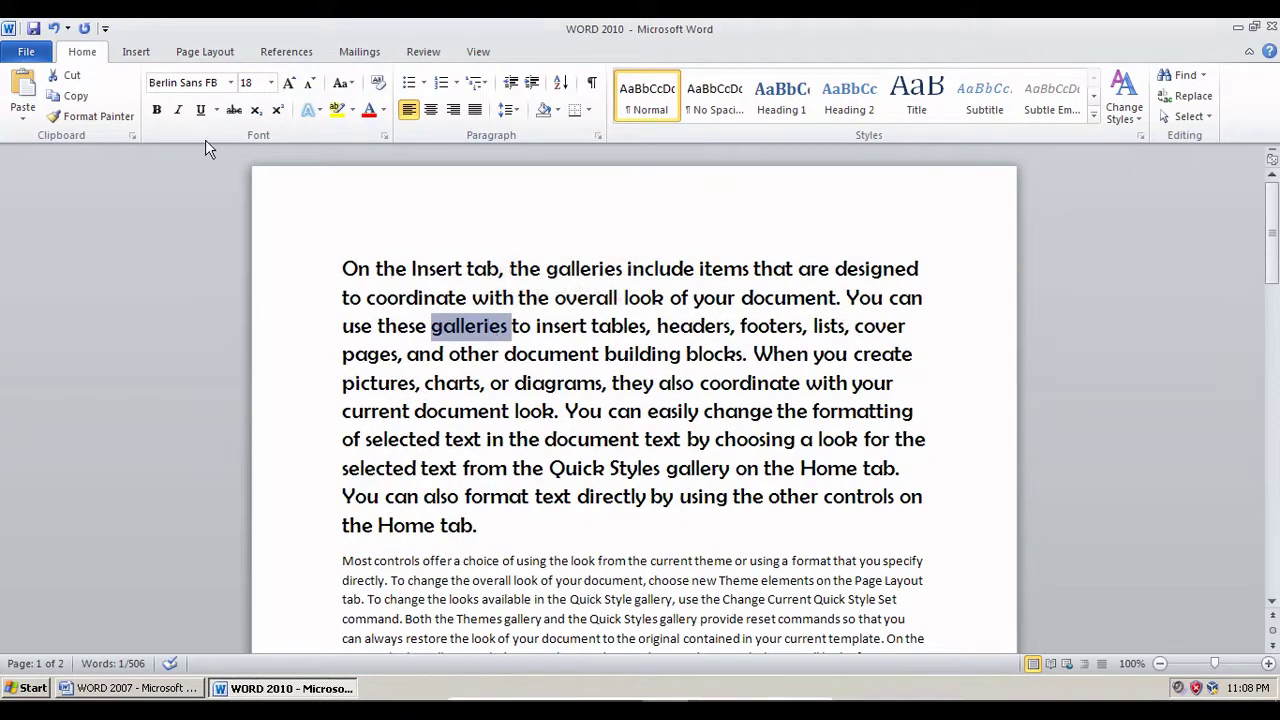
click(157, 110)
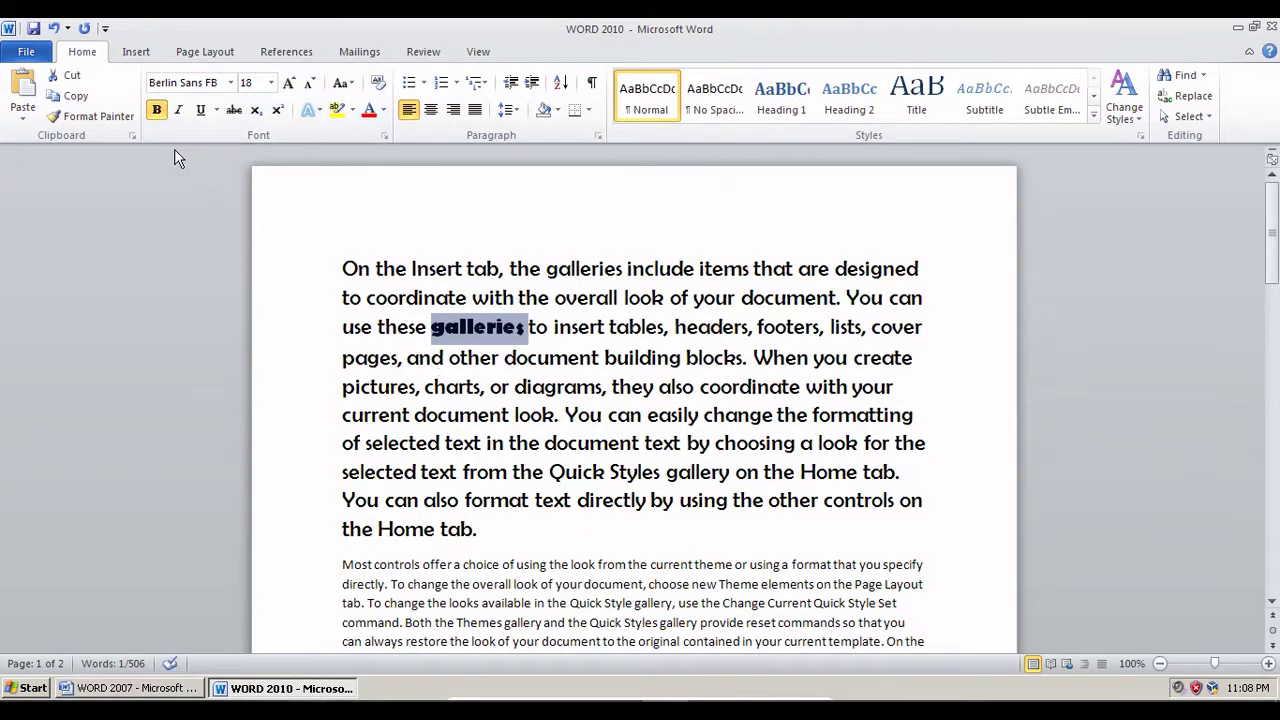
drag(609, 327, 664, 328)
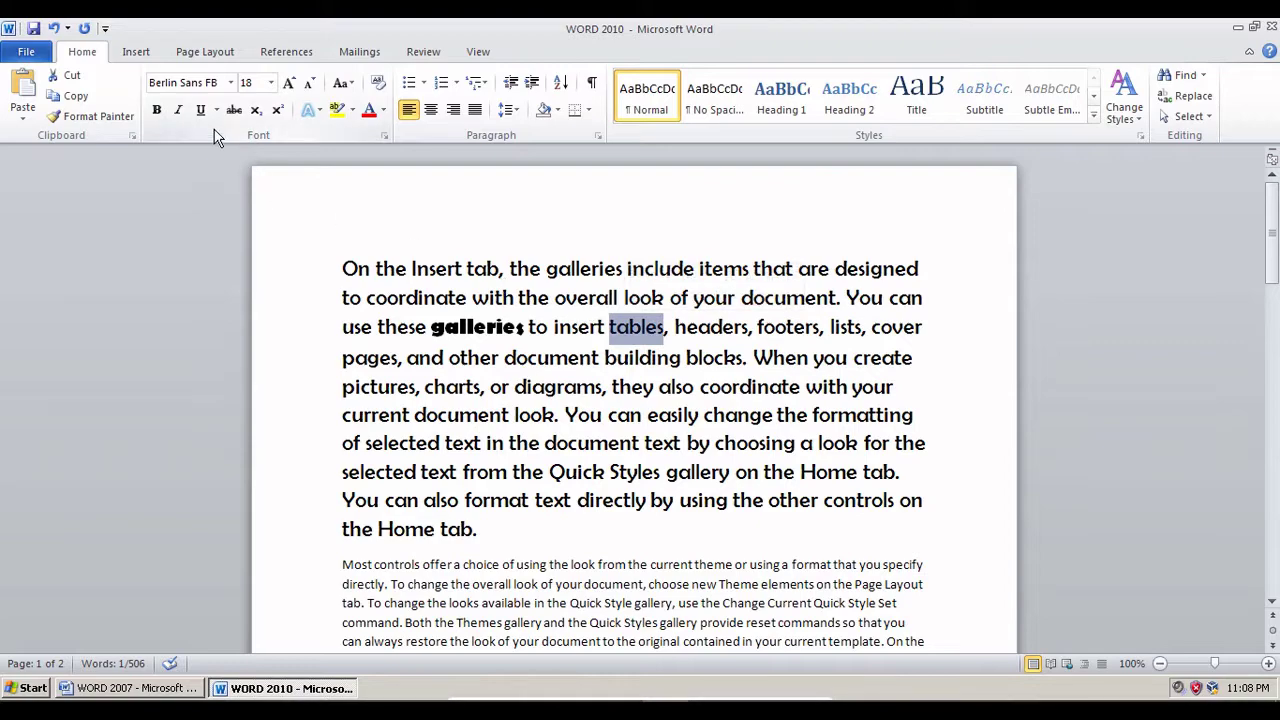
click(179, 111)
Underline the line "current document look. You can easily change the formatting" in the first paragraph.
drag(343, 414, 915, 414)
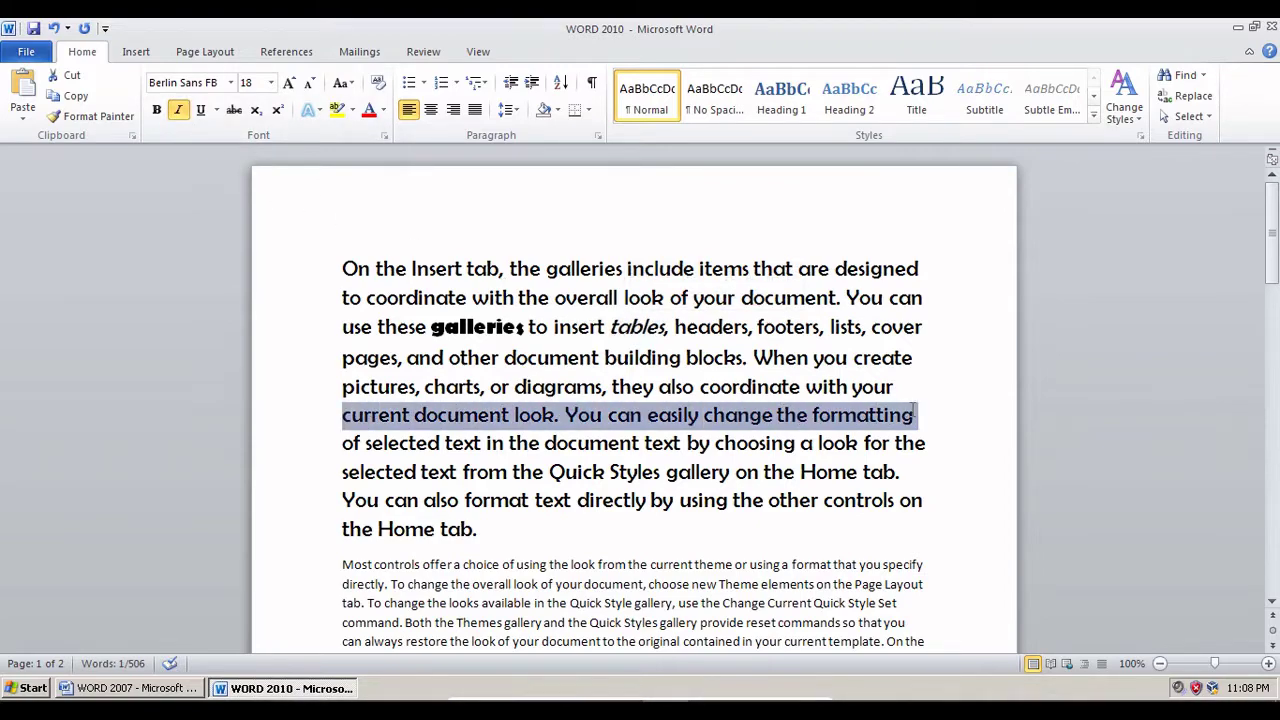
click(200, 110)
click(501, 416)
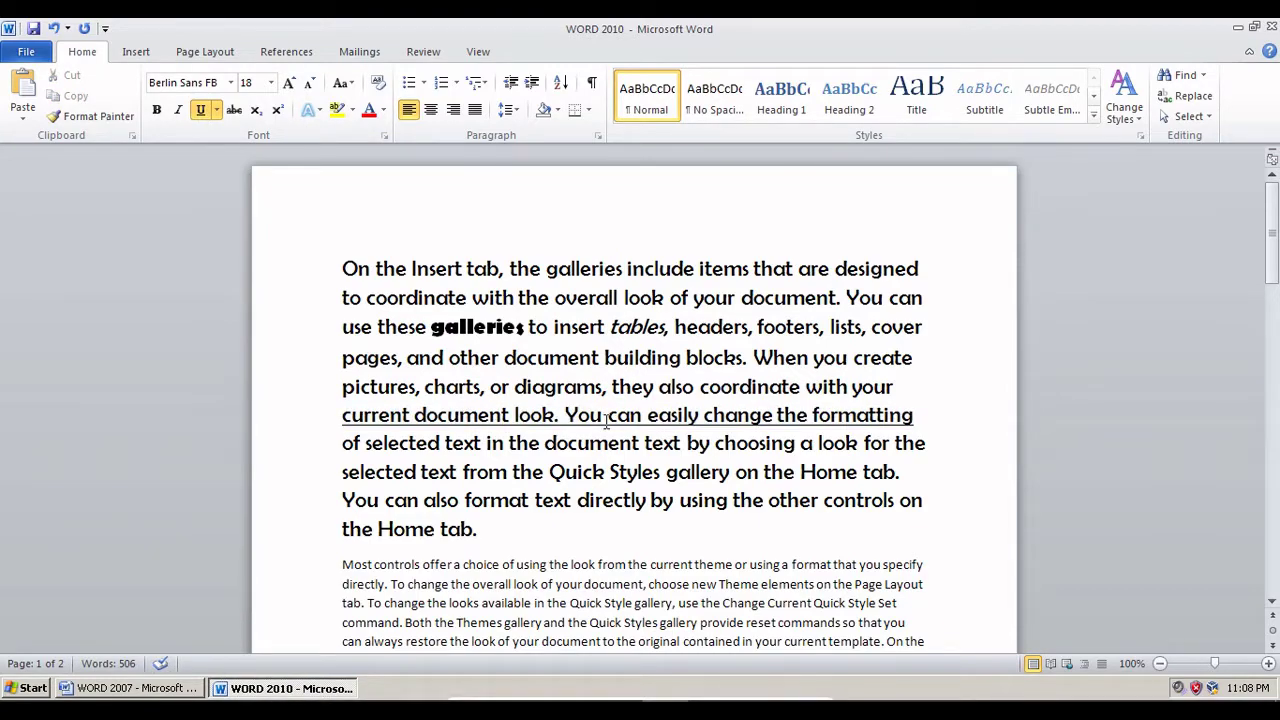
Strike through the words "format" and "You" in the line beginning "You can also format text".
double_click(499, 502)
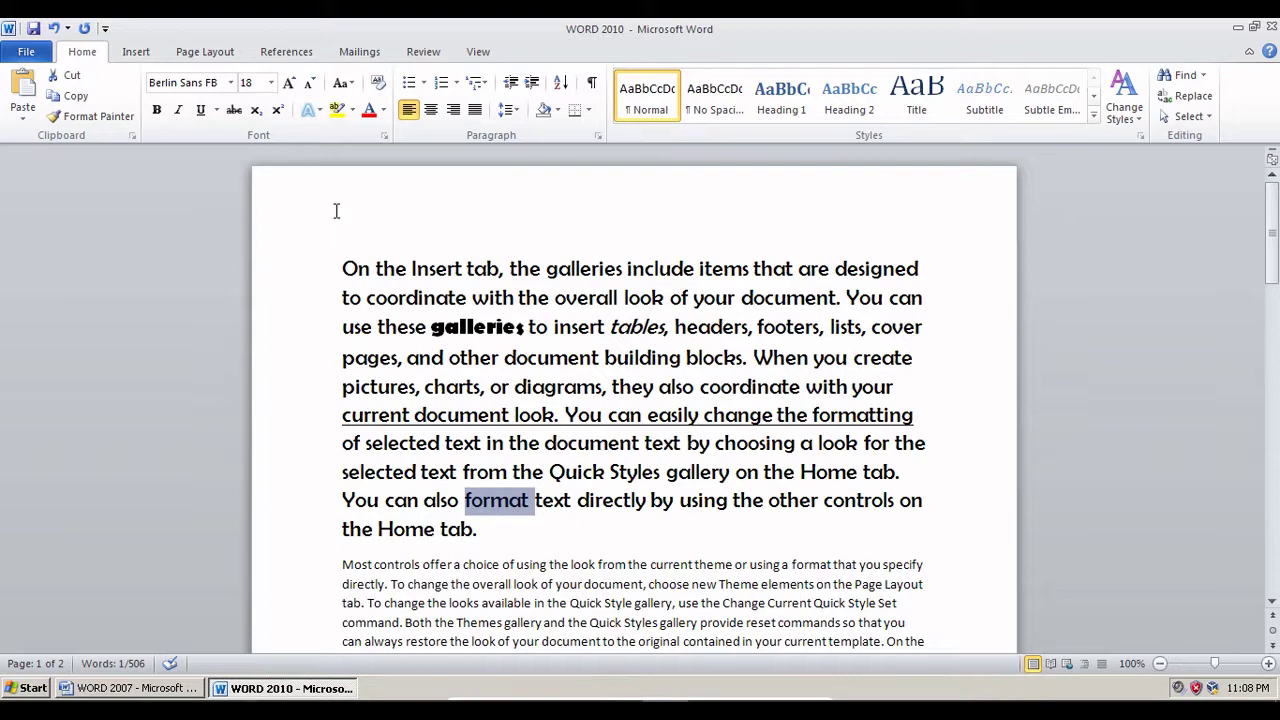
click(233, 112)
click(572, 500)
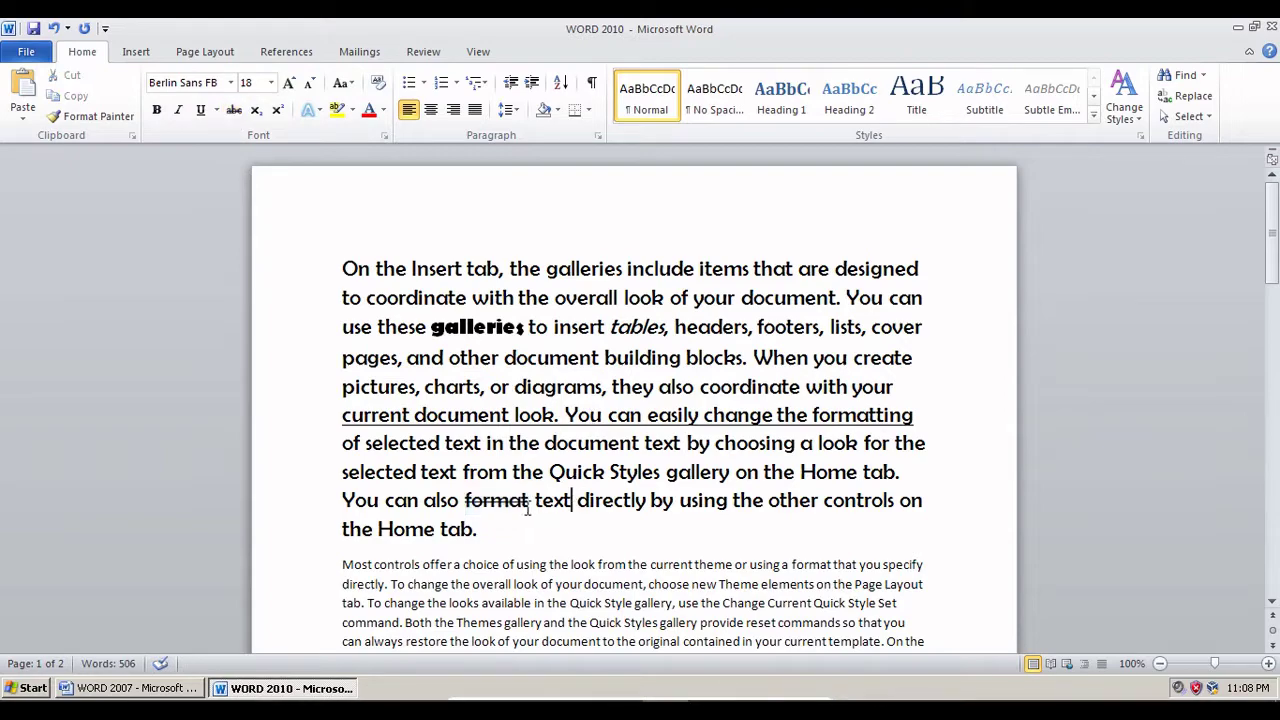
double_click(365, 500)
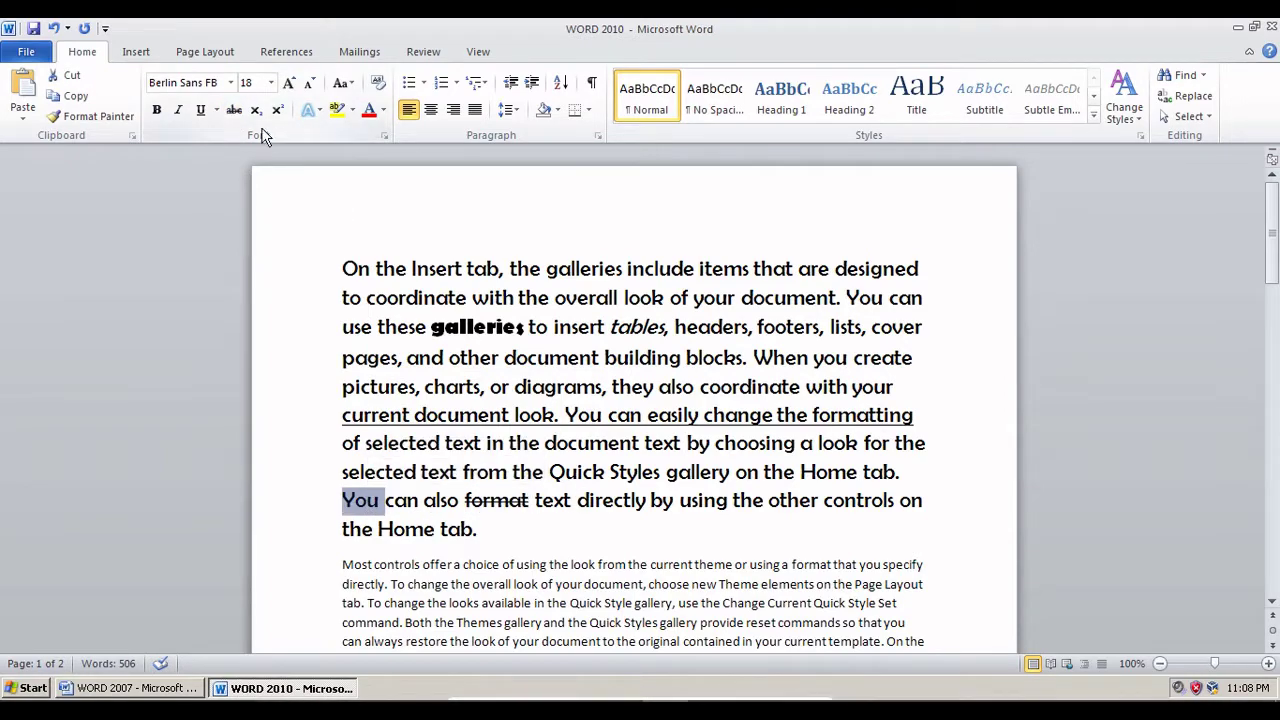
click(233, 111)
click(389, 525)
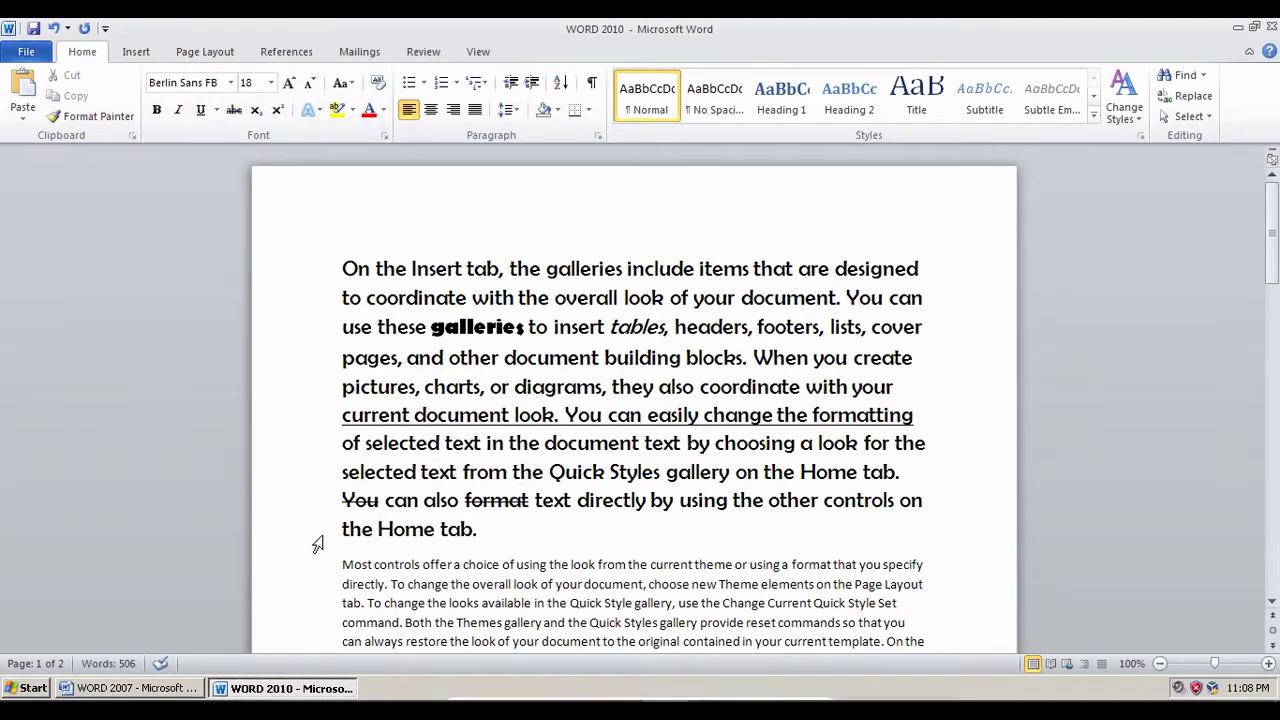
Underline "the Home tab" in the last line of the first paragraph.
drag(342, 529, 457, 530)
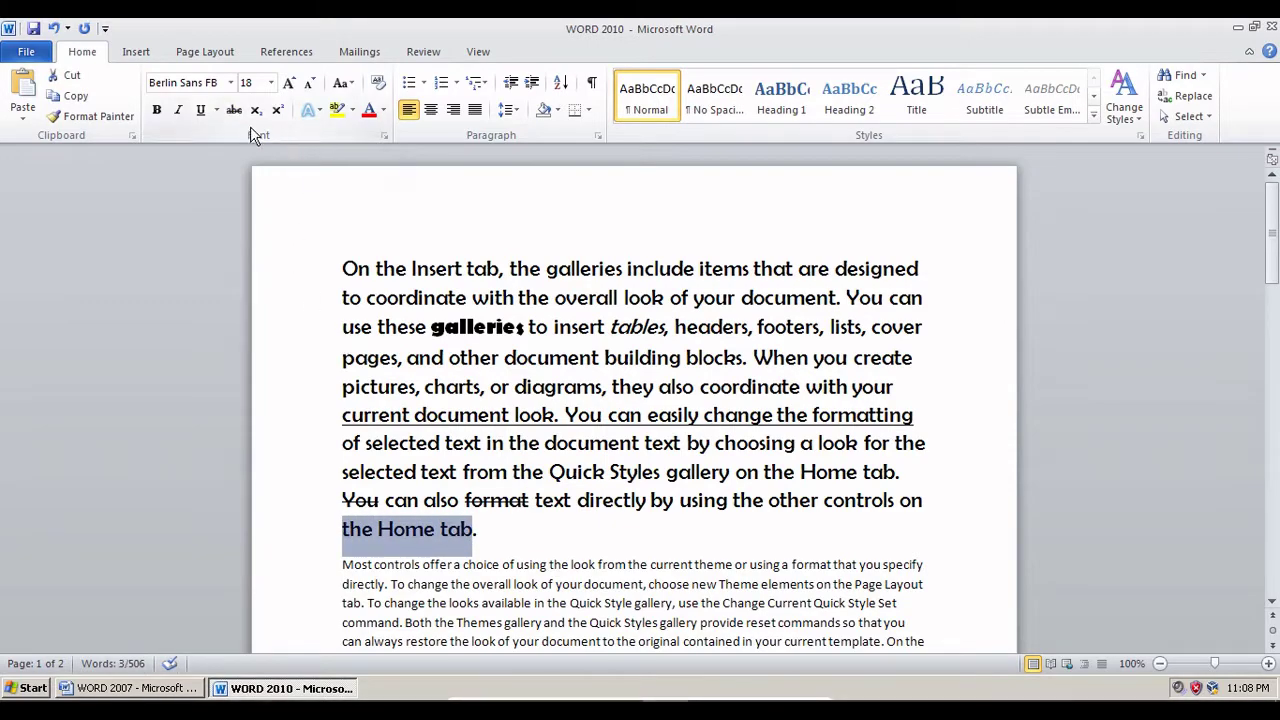
click(200, 110)
click(490, 443)
scroll(680, 468, down, 1)
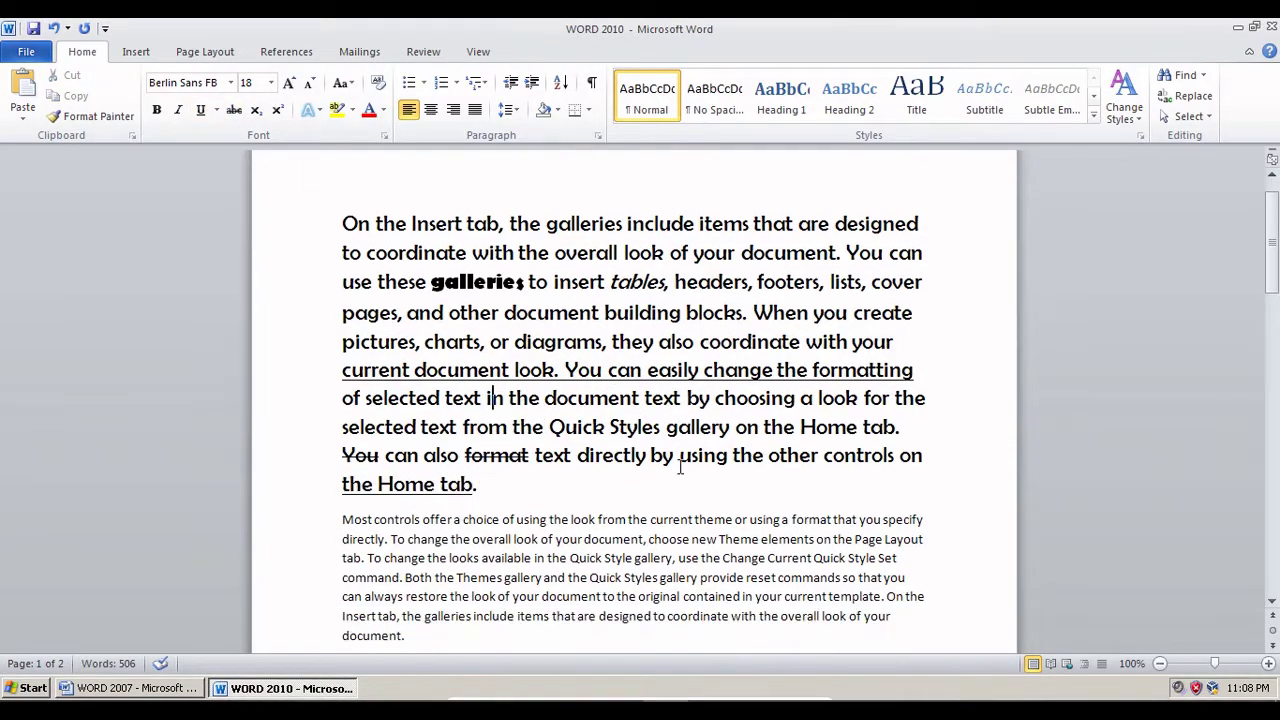
Make "galleries" subscript and "items" superscript in the first line of the first paragraph.
scroll(724, 426, up, 1)
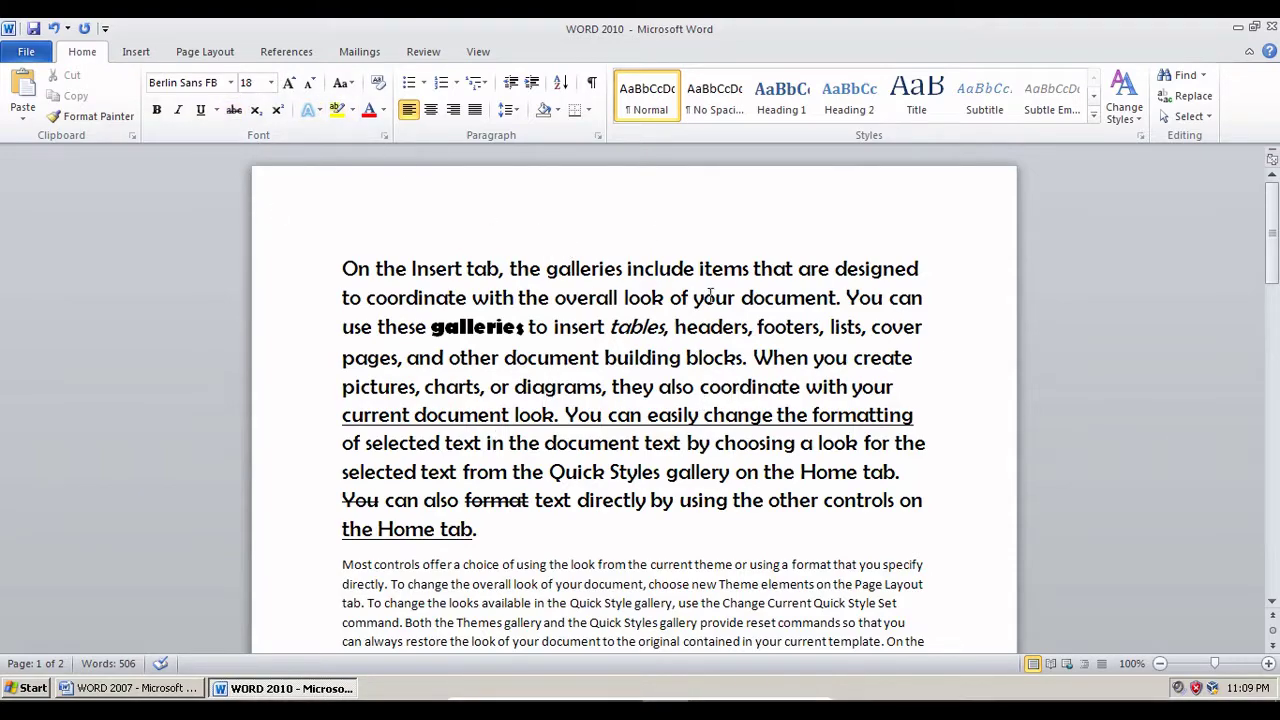
double_click(572, 268)
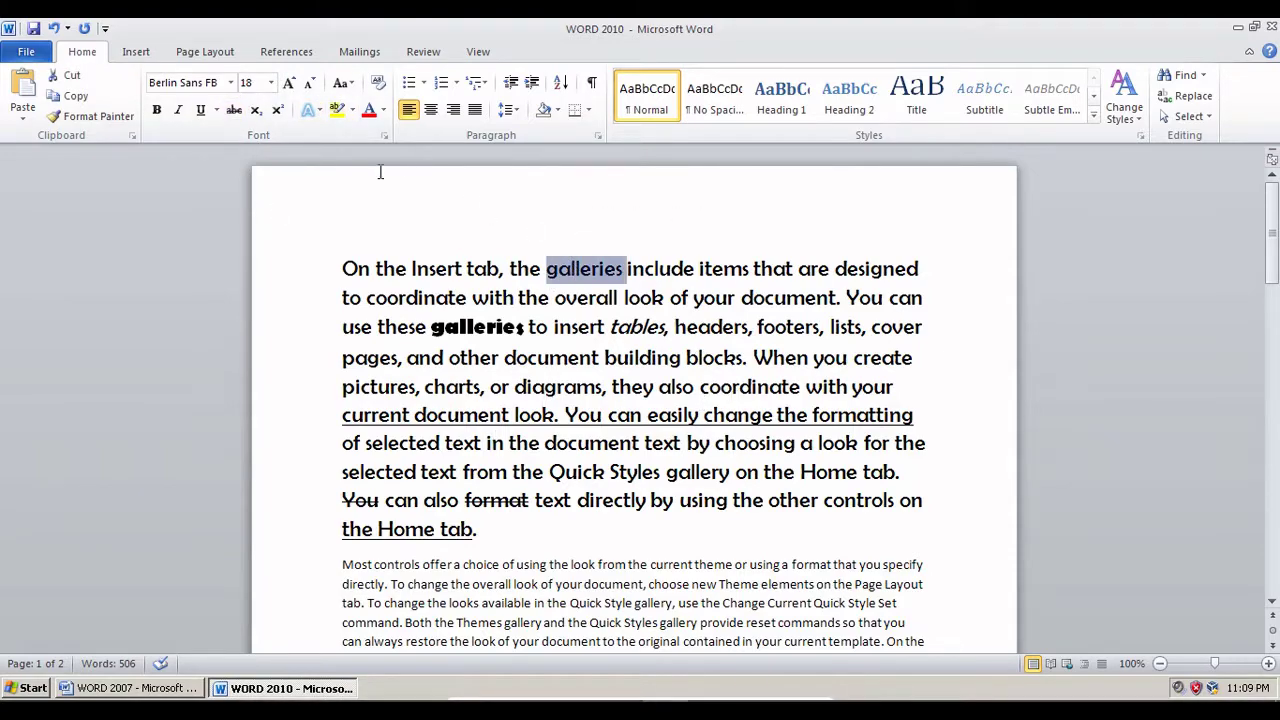
click(256, 110)
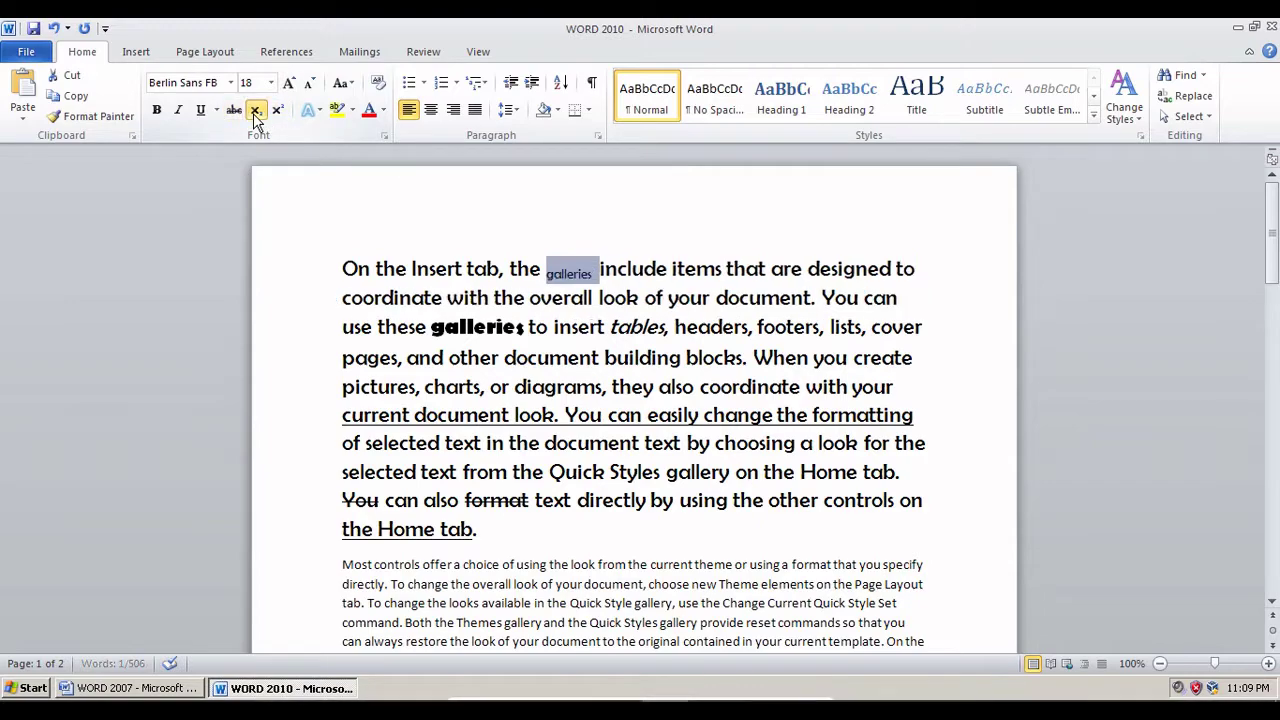
double_click(692, 268)
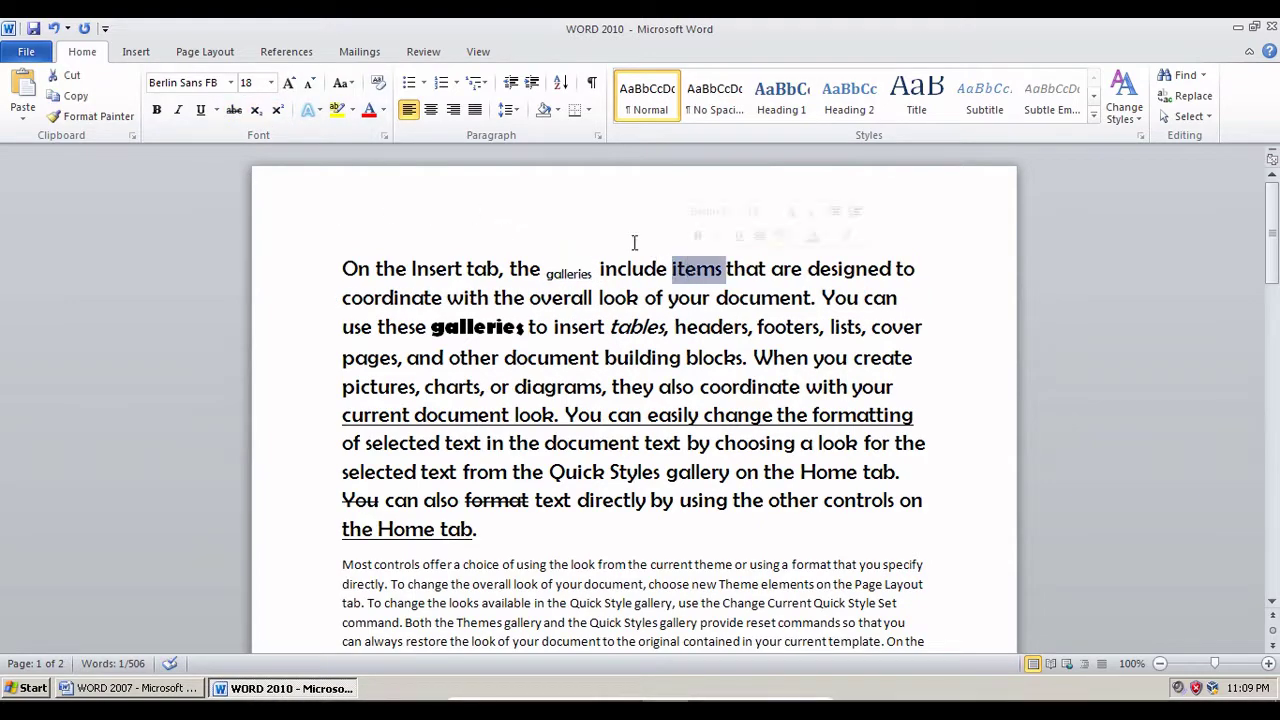
click(277, 110)
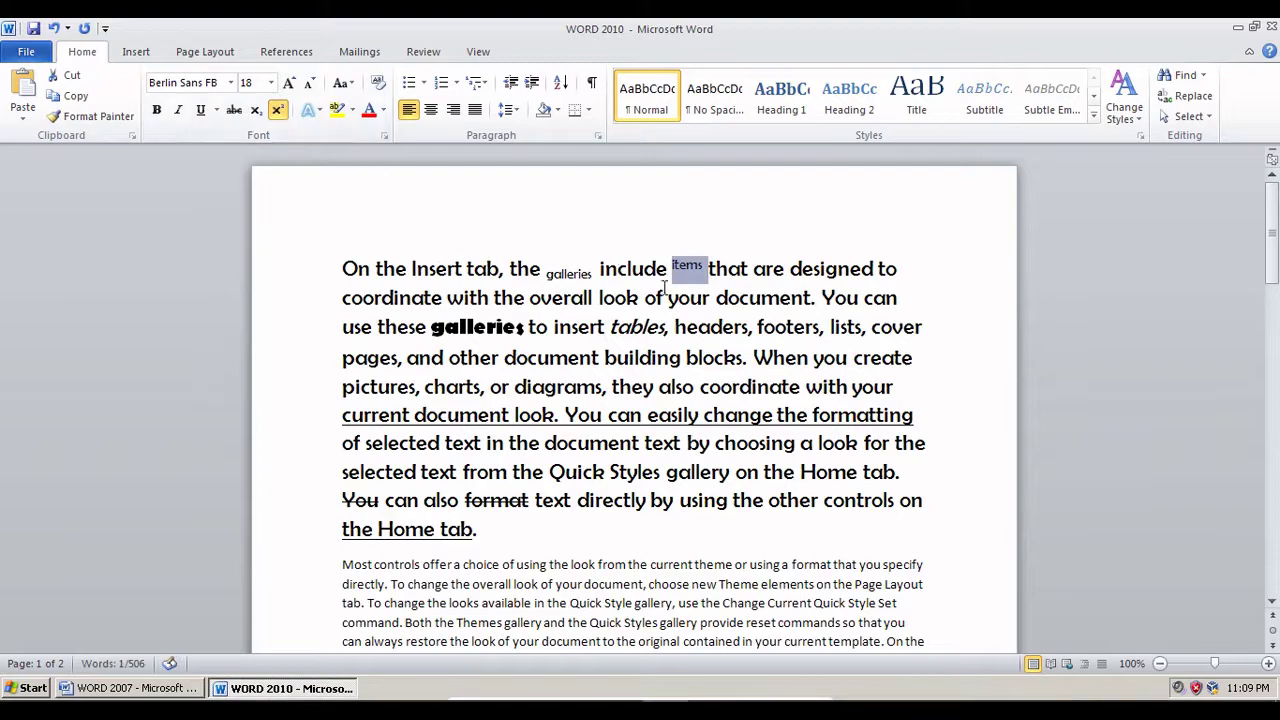
click(703, 298)
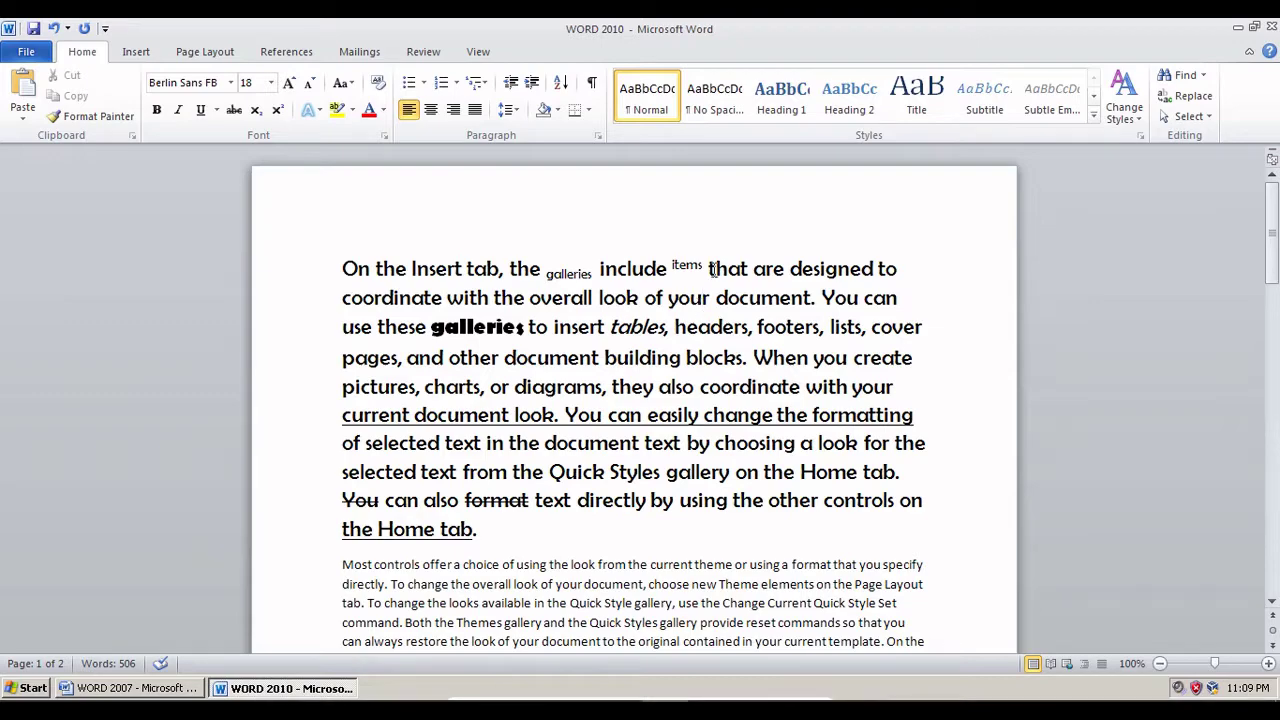
scroll(658, 320, down, 4)
scroll(658, 320, up, 3)
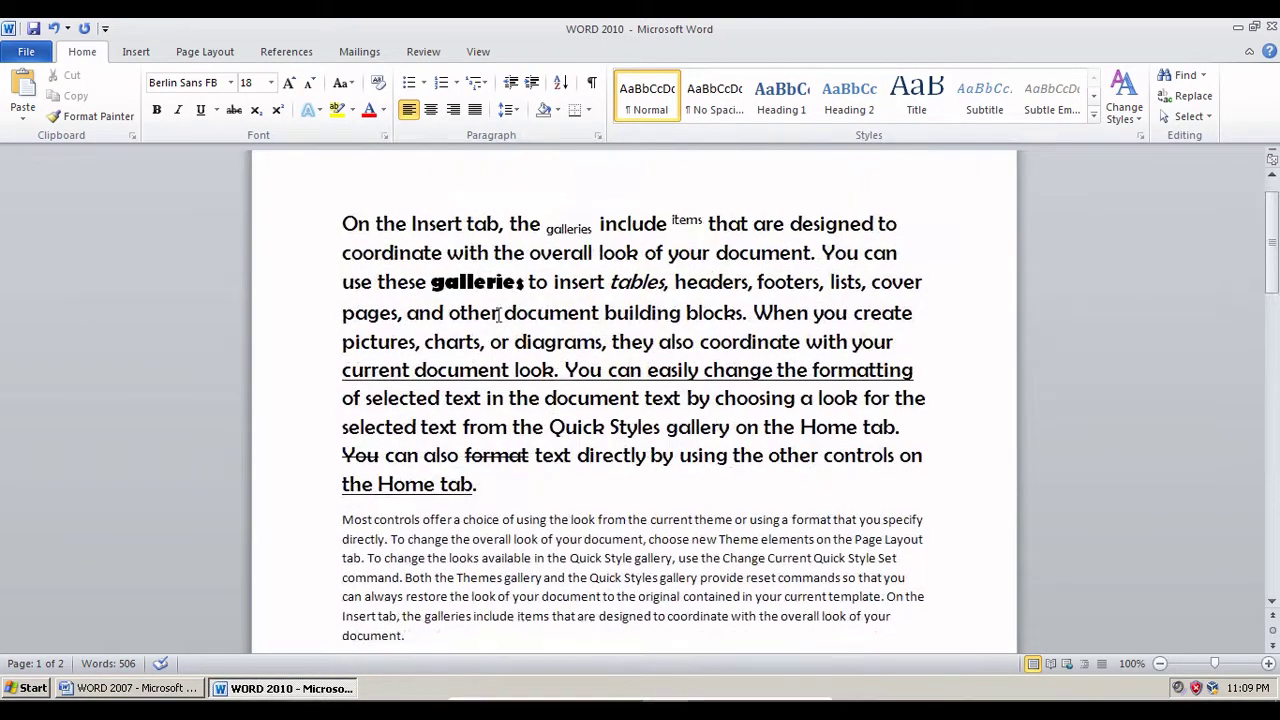
scroll(697, 276, down, 13)
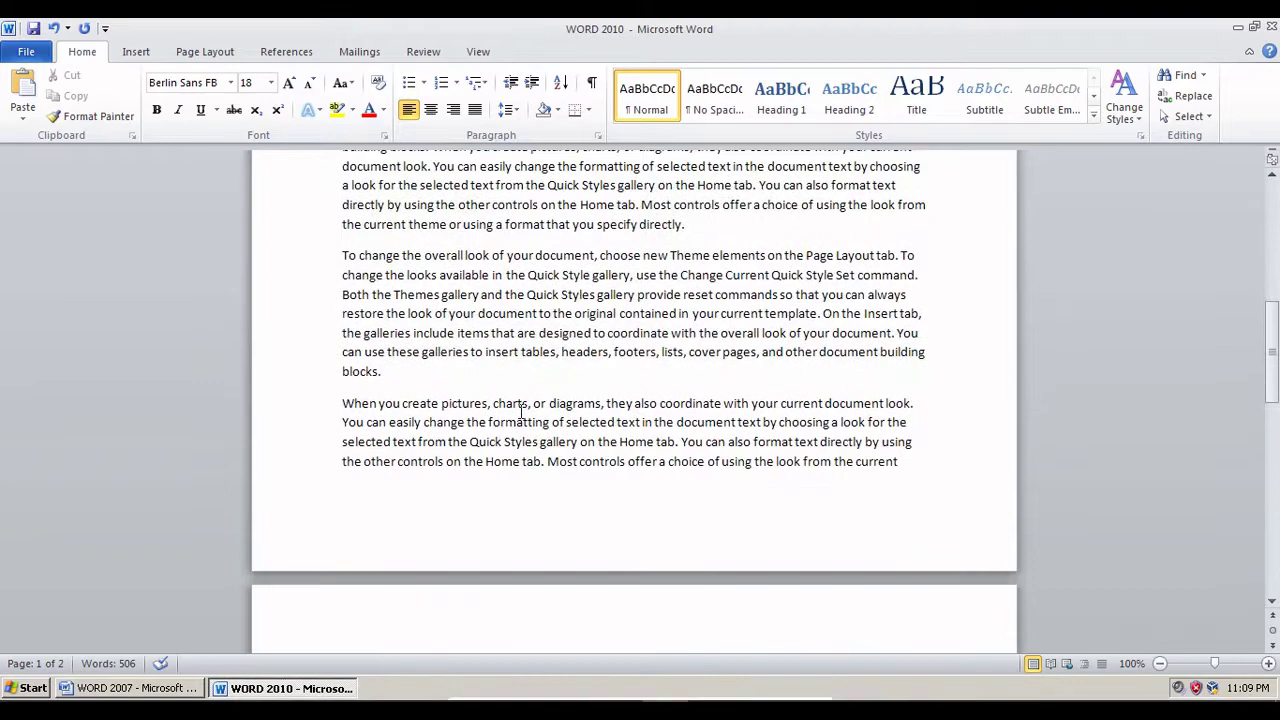
scroll(520, 409, up, 12)
scroll(521, 410, up, 2)
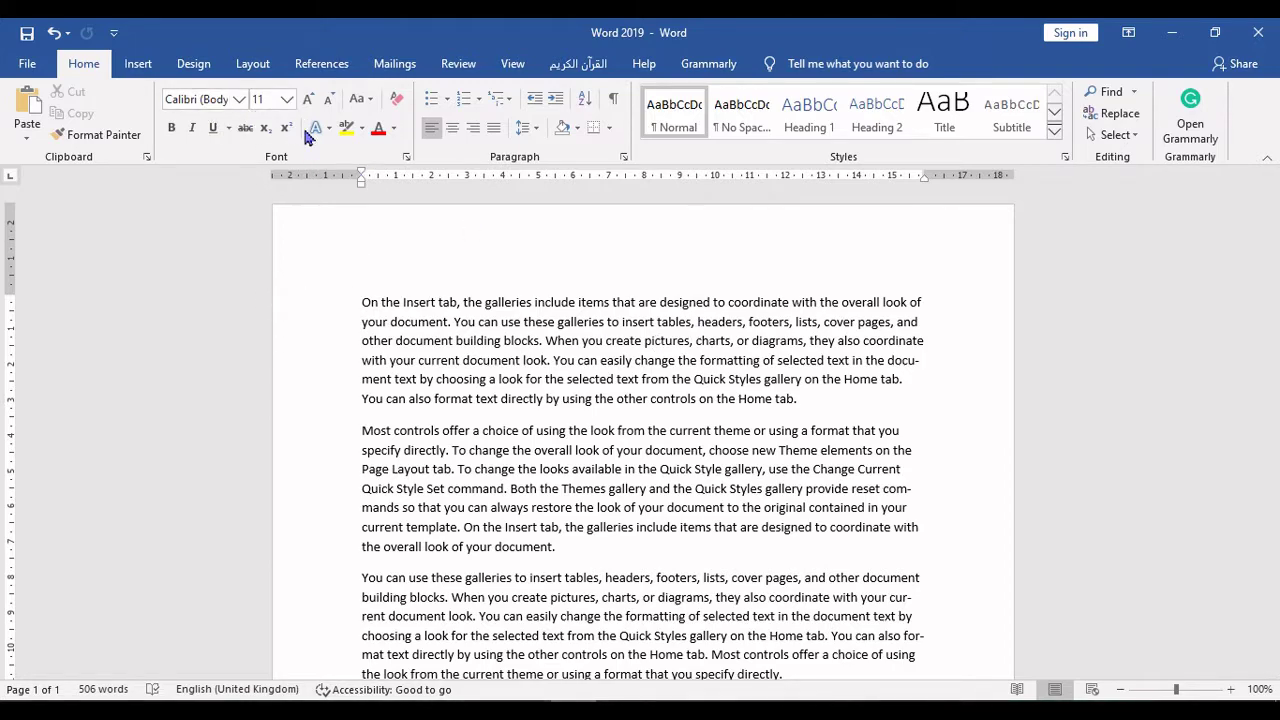
Set the whole first paragraph of the Word 2019 document in the Courier New font.
drag(797, 399, 346, 290)
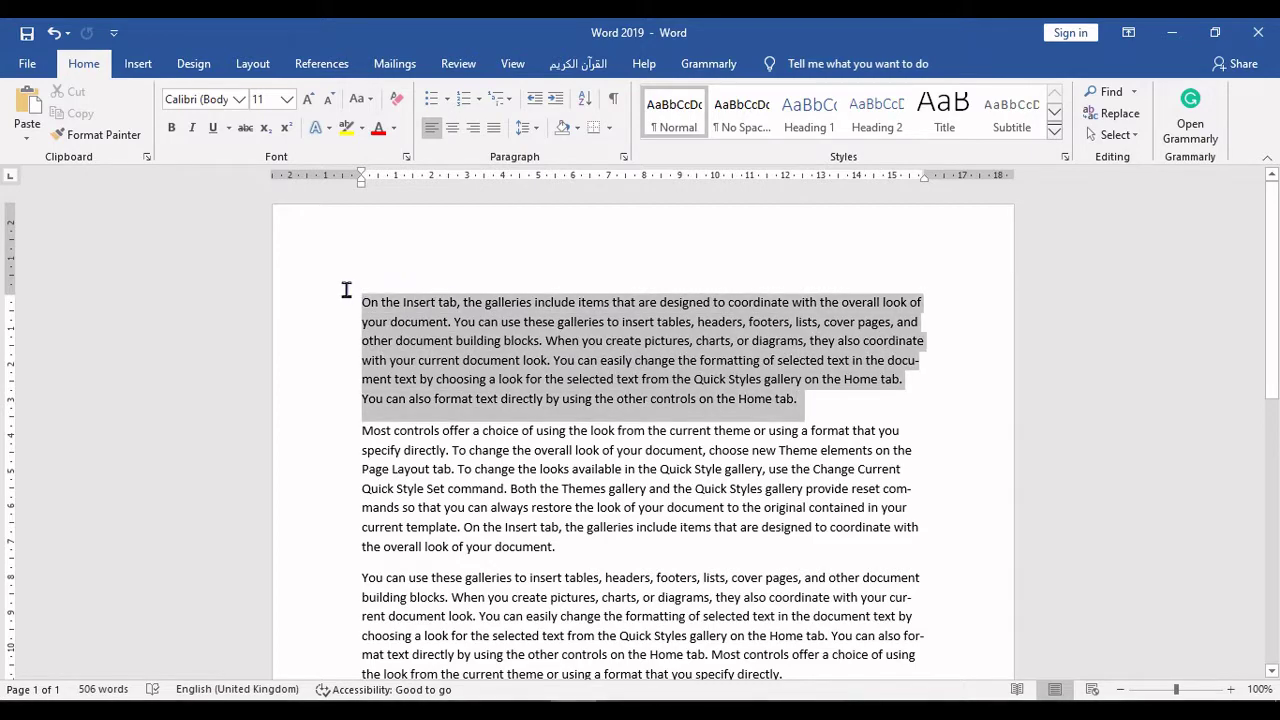
click(239, 99)
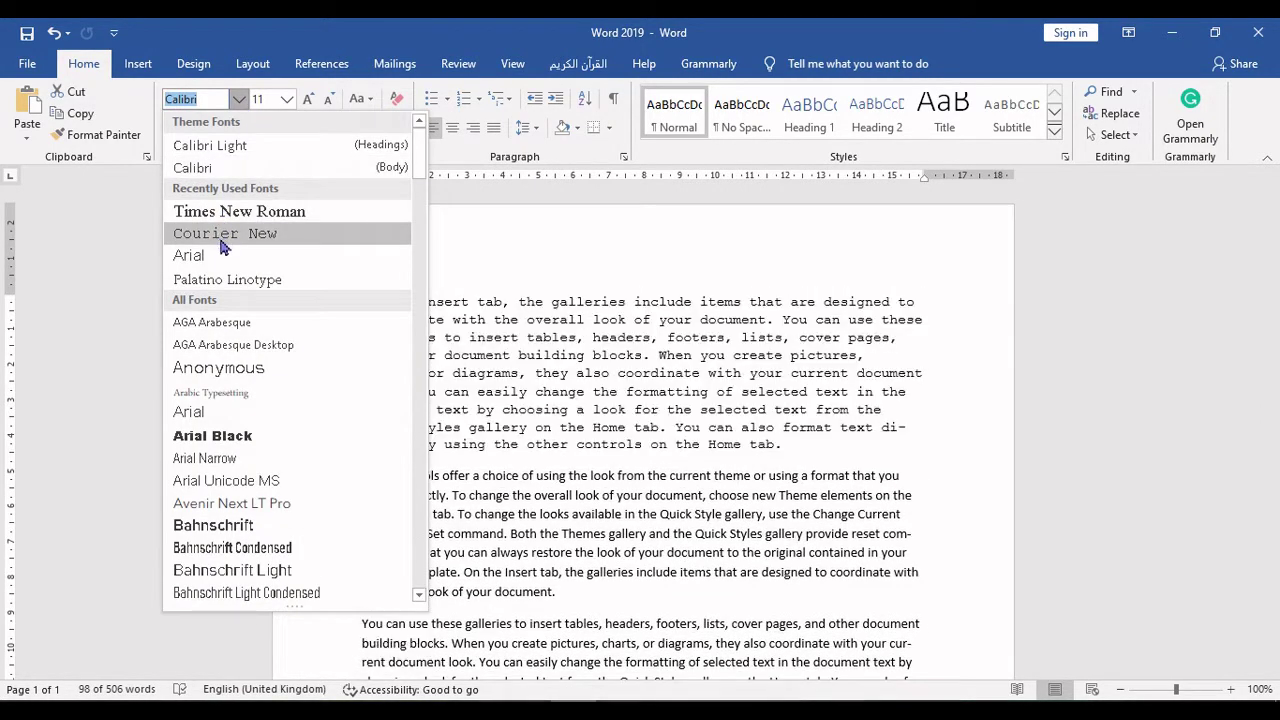
click(220, 237)
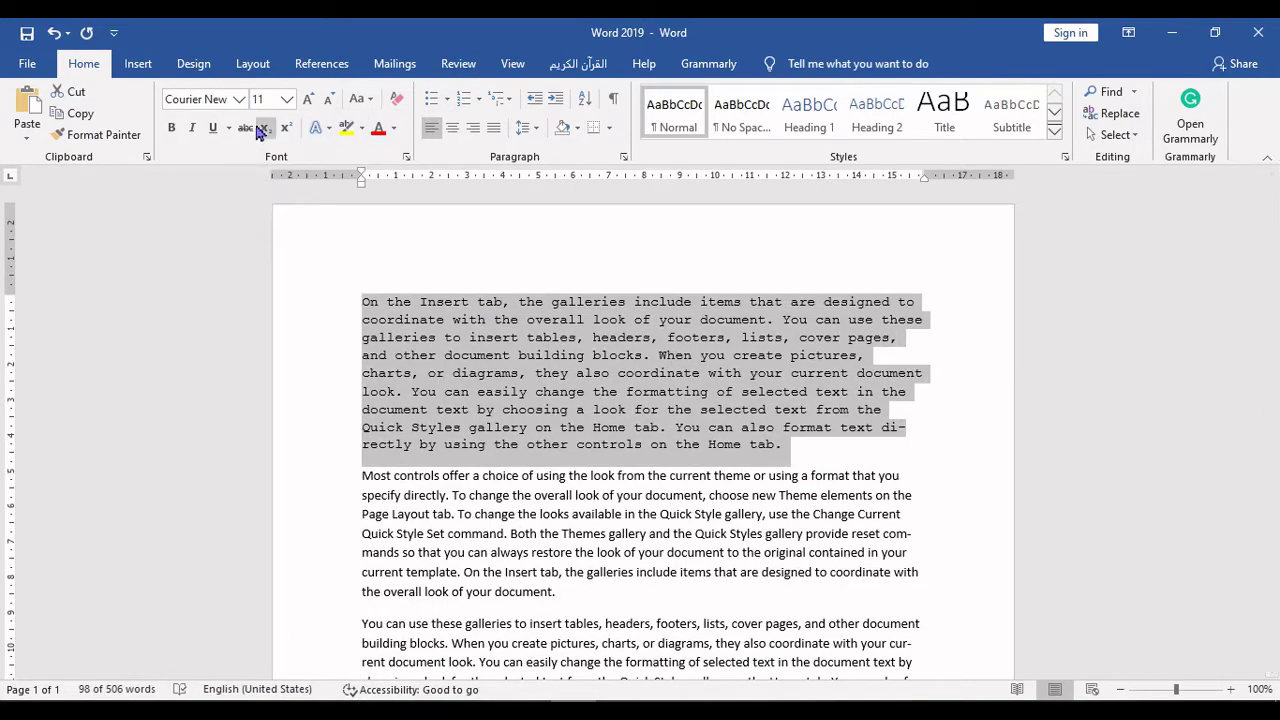
Set the first paragraph's font size to 12, enlarge it in increments, and shrink it to 11.
click(287, 100)
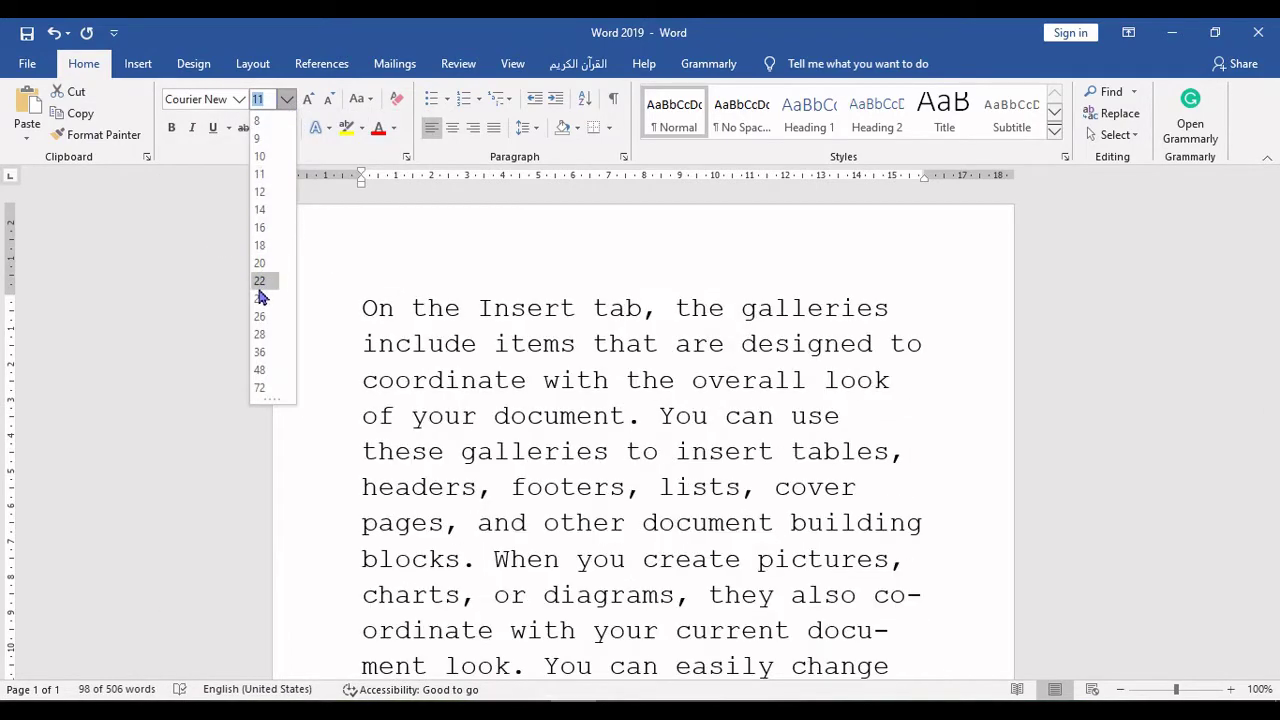
click(262, 190)
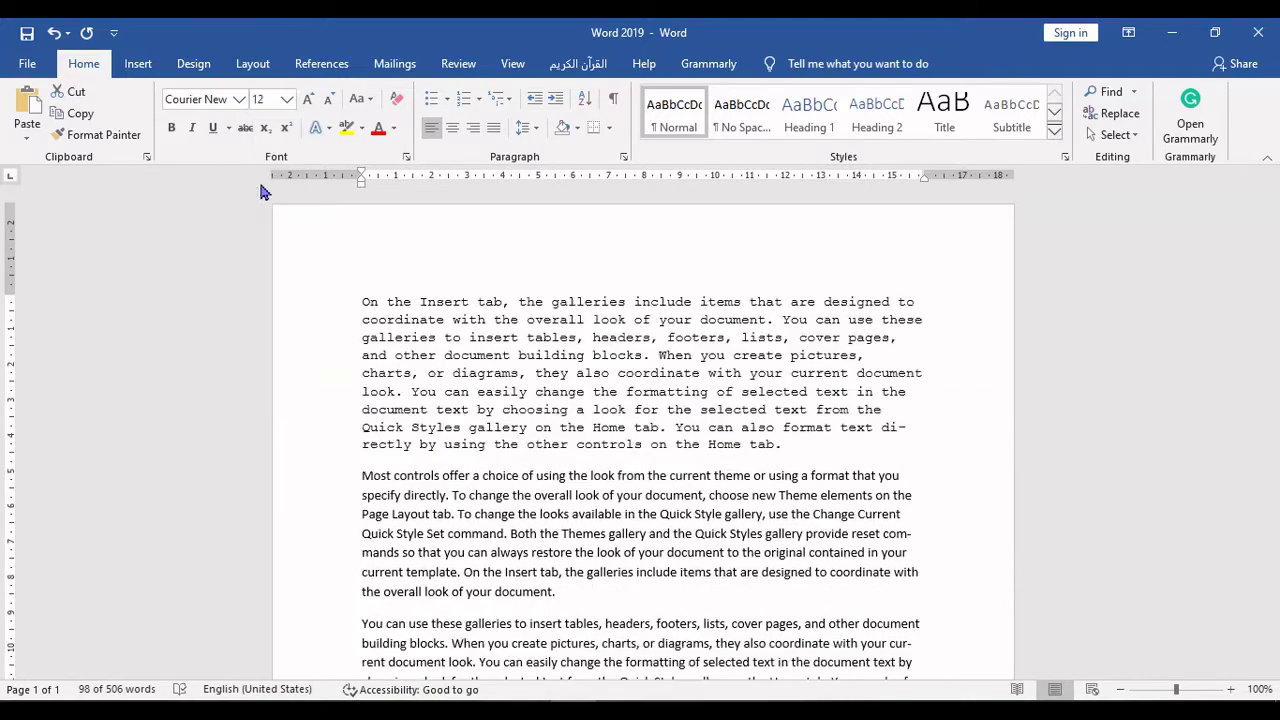
click(306, 103)
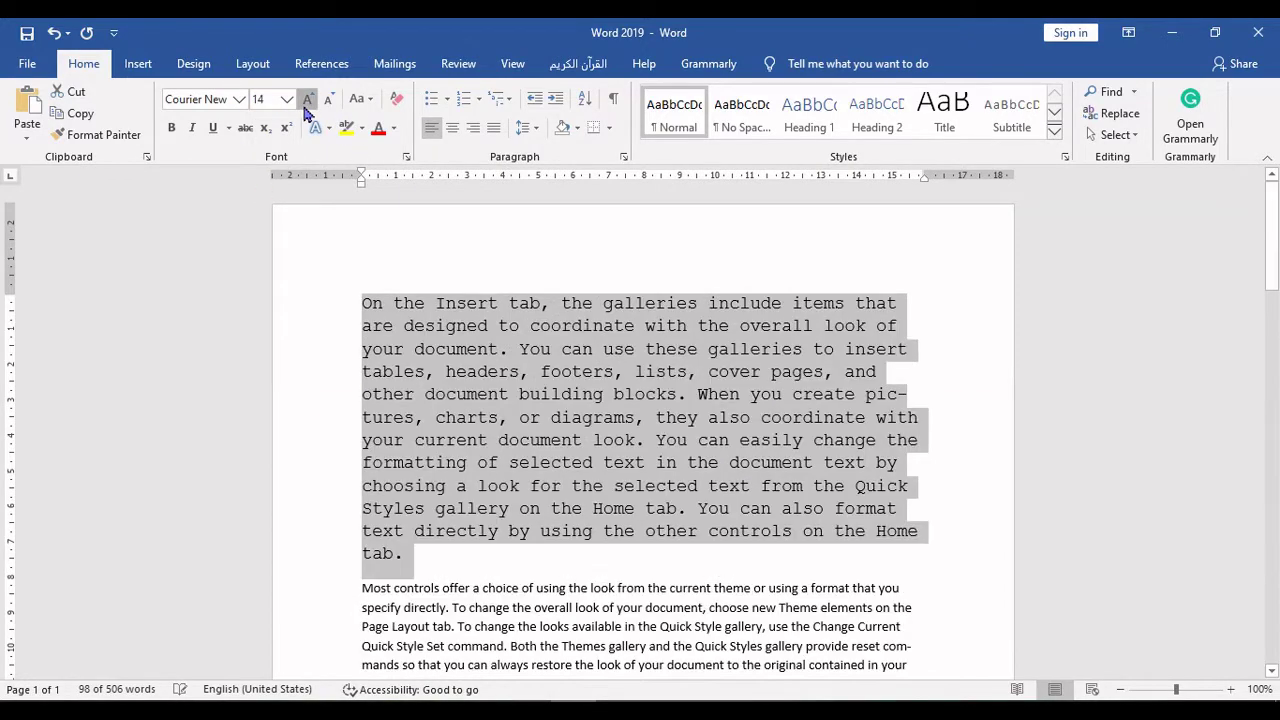
click(306, 103)
click(306, 103)
click(329, 102)
click(329, 102)
click(329, 102)
click(329, 102)
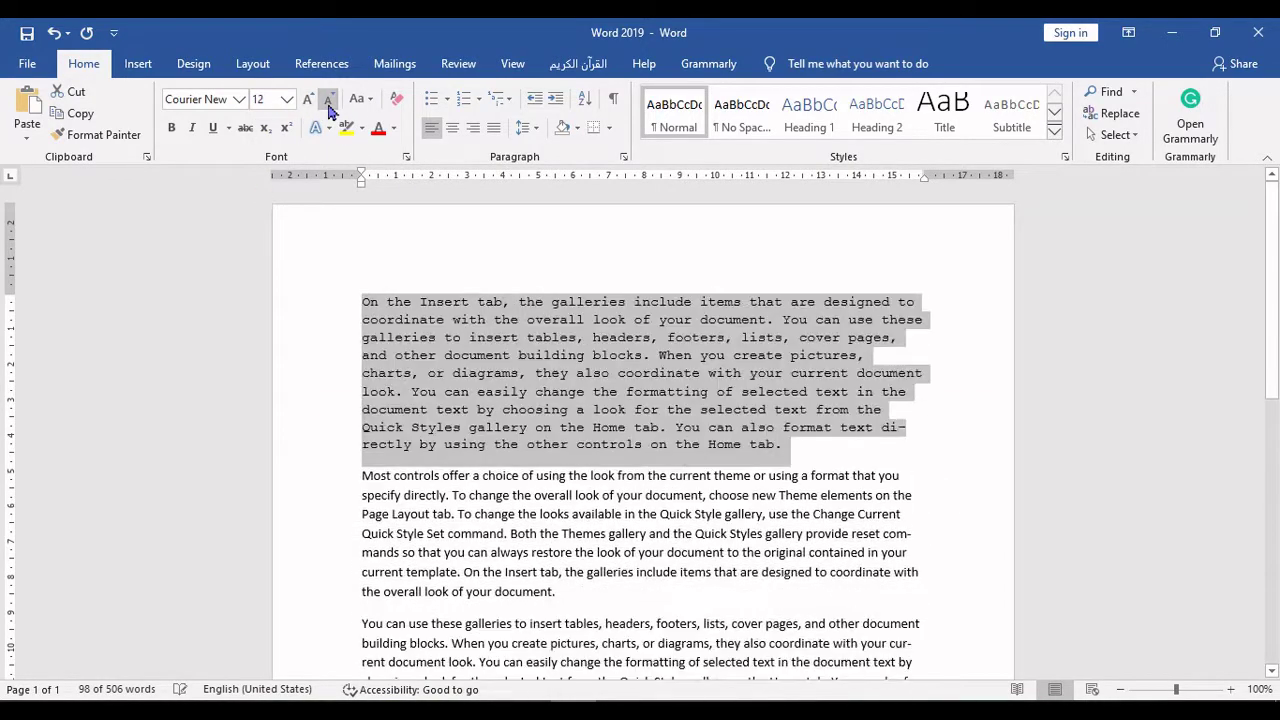
Make the first paragraph bold and italicize its line "and other document building blocks. When you create pictures,".
click(171, 128)
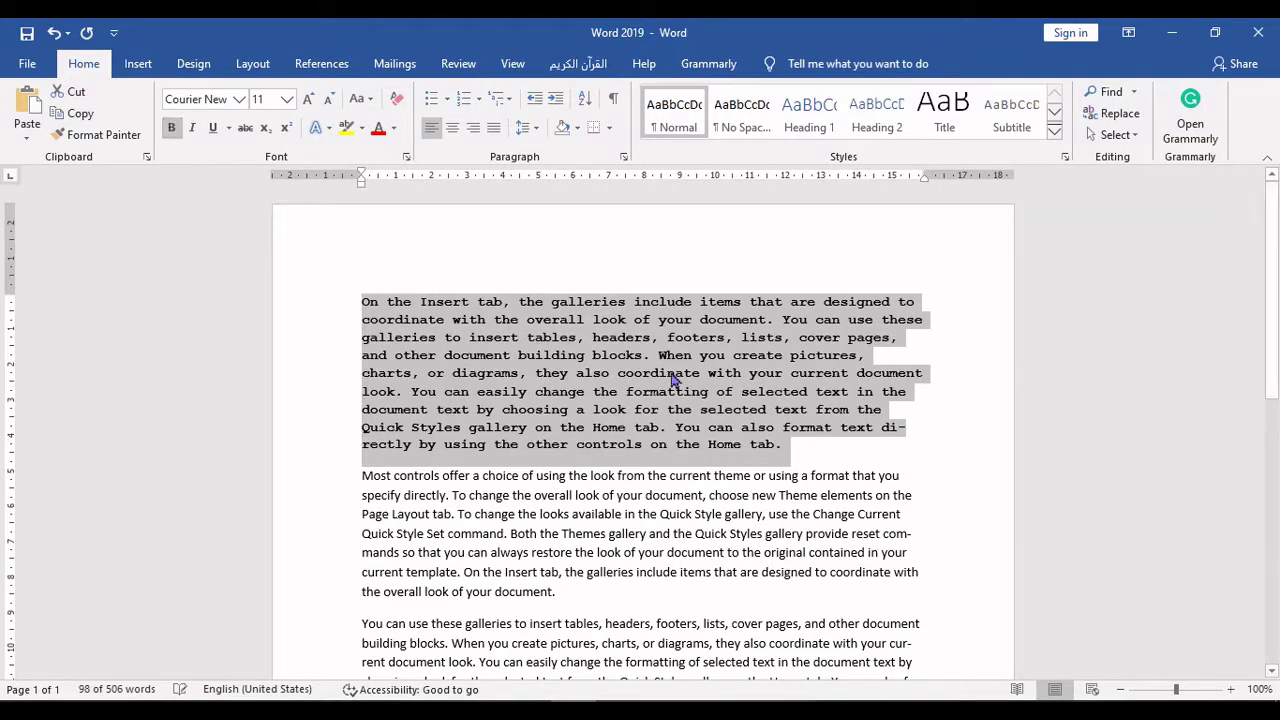
click(393, 301)
drag(381, 350, 918, 356)
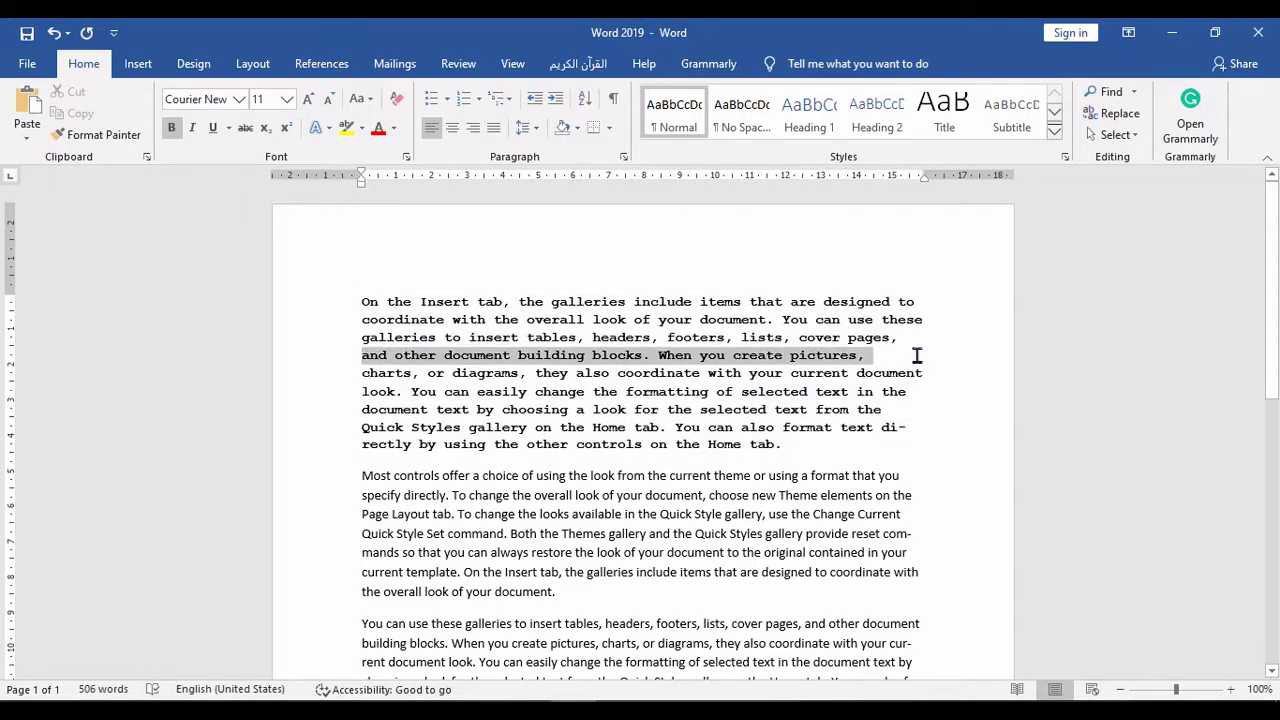
click(190, 129)
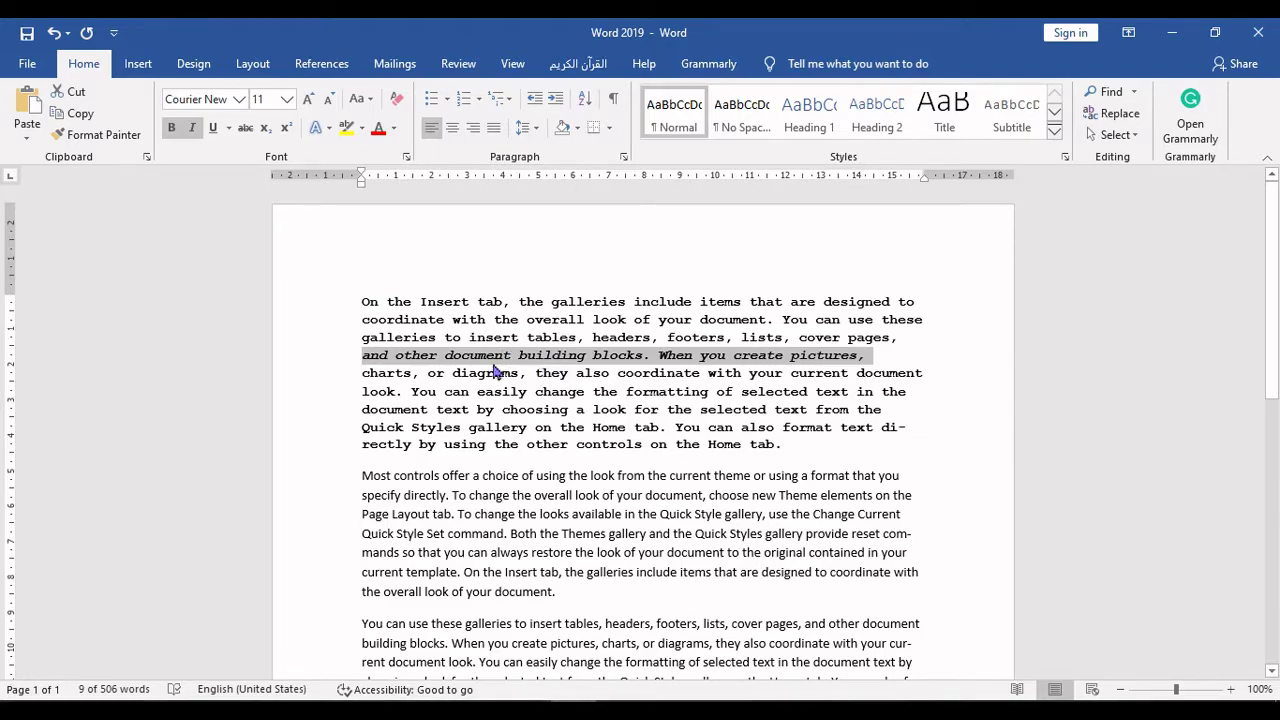
Underline the words "on the Home tab. You" in the first paragraph.
drag(535, 427, 695, 427)
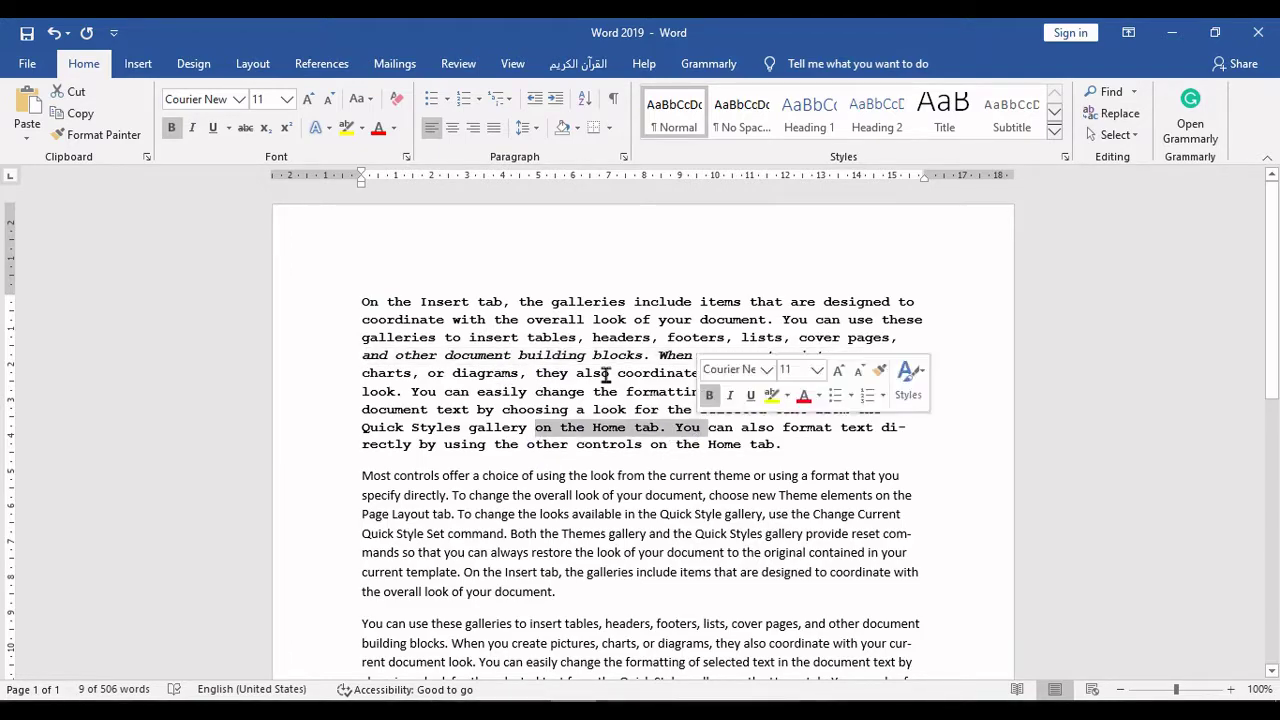
click(213, 128)
click(931, 437)
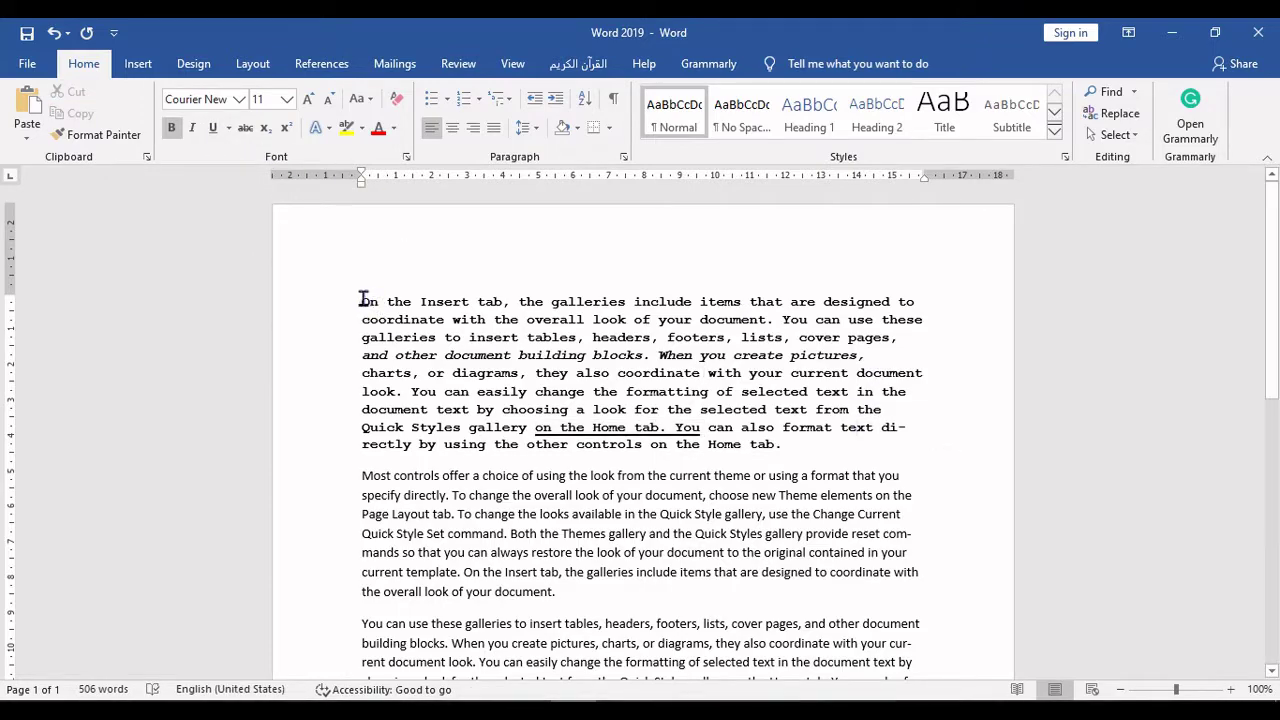
Strike through the words "On the Insert tab" at the start of the first paragraph.
drag(361, 300, 503, 305)
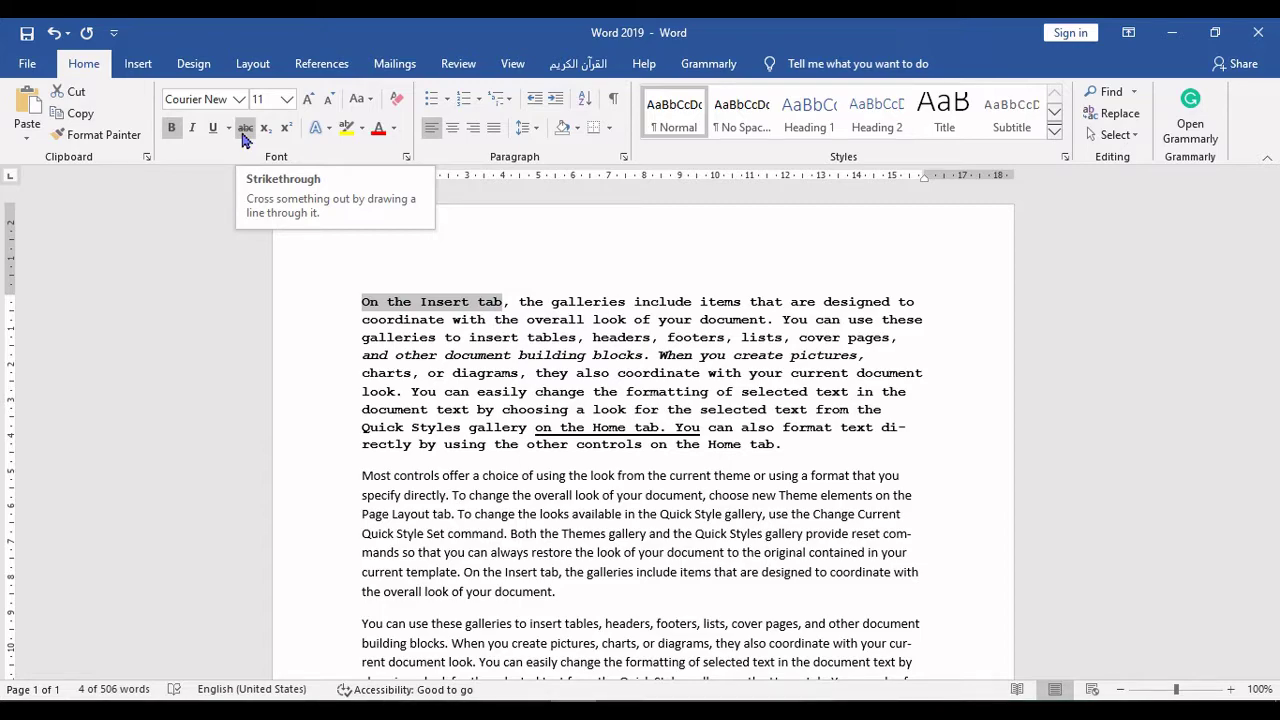
click(245, 129)
click(564, 318)
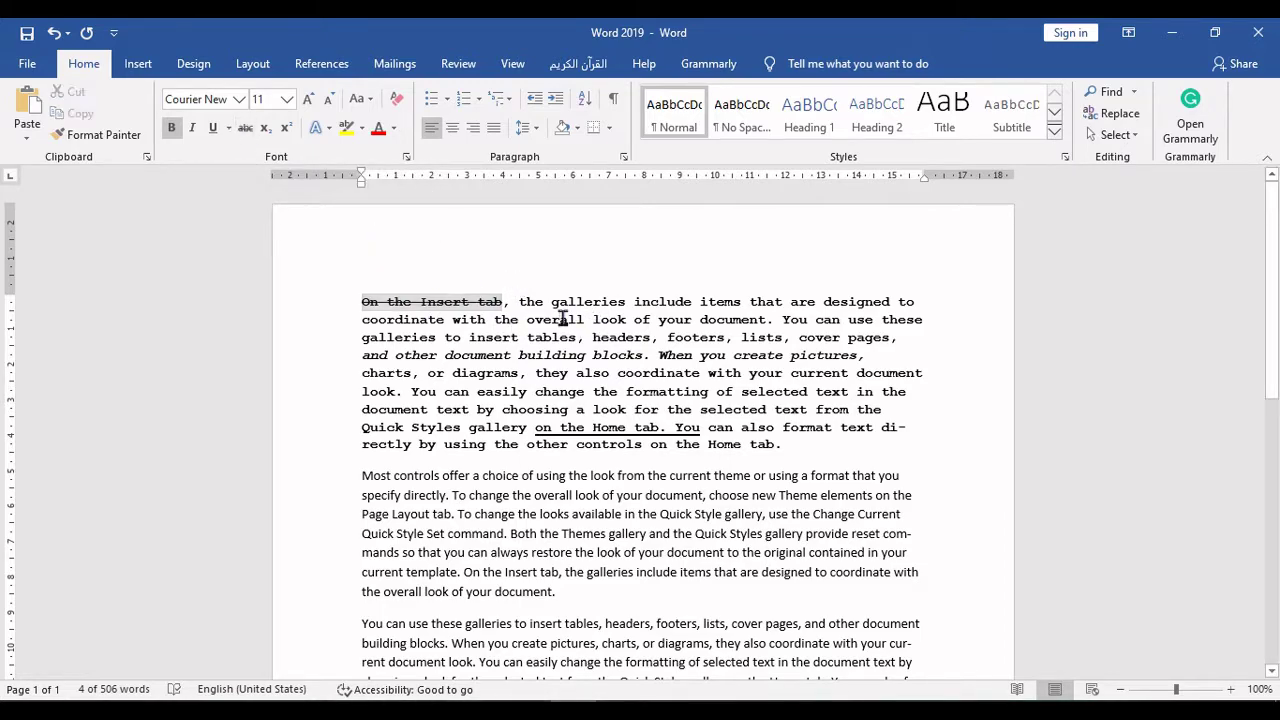
Make the word "directly" subscript and the word "designed" superscript in the first paragraph.
double_click(382, 440)
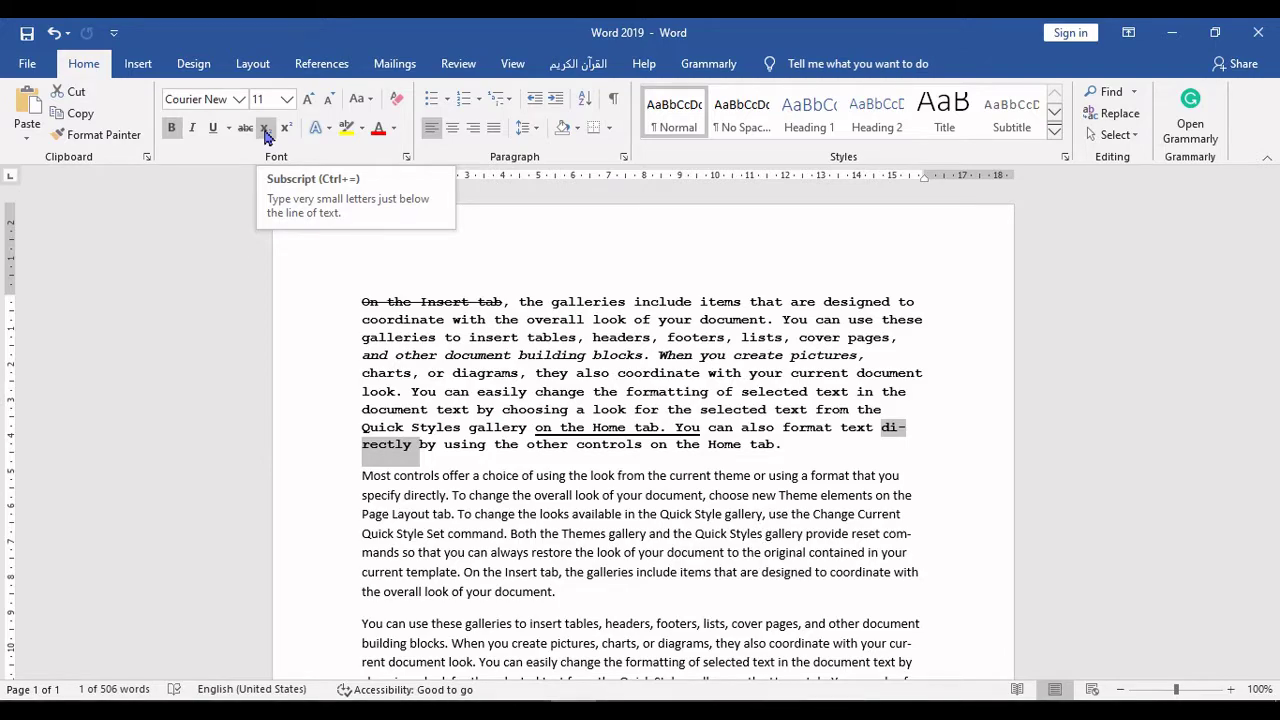
click(266, 137)
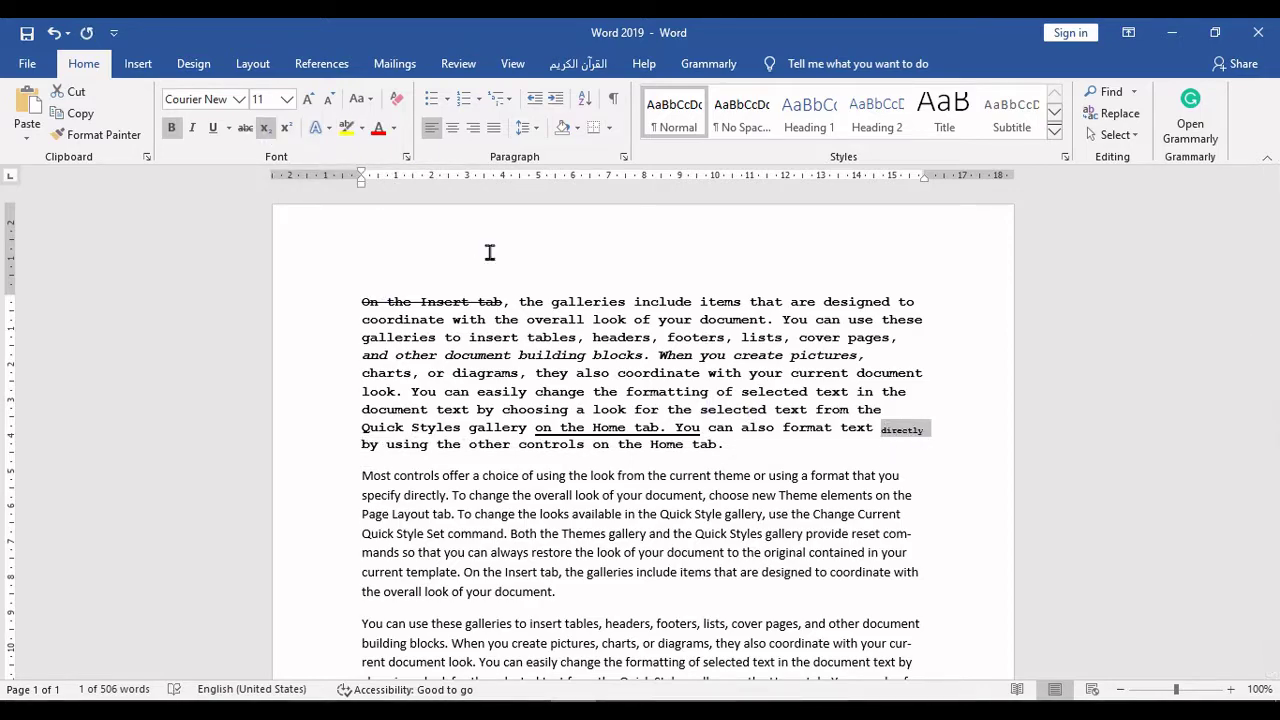
double_click(851, 301)
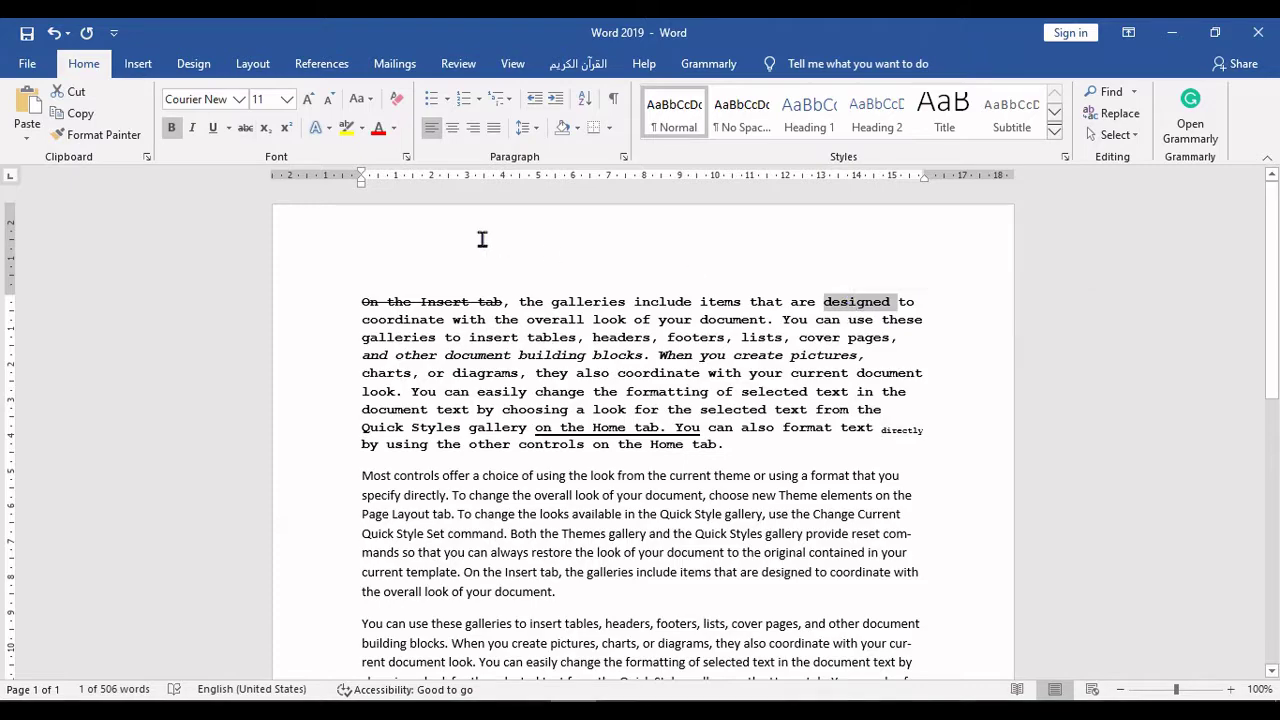
click(286, 136)
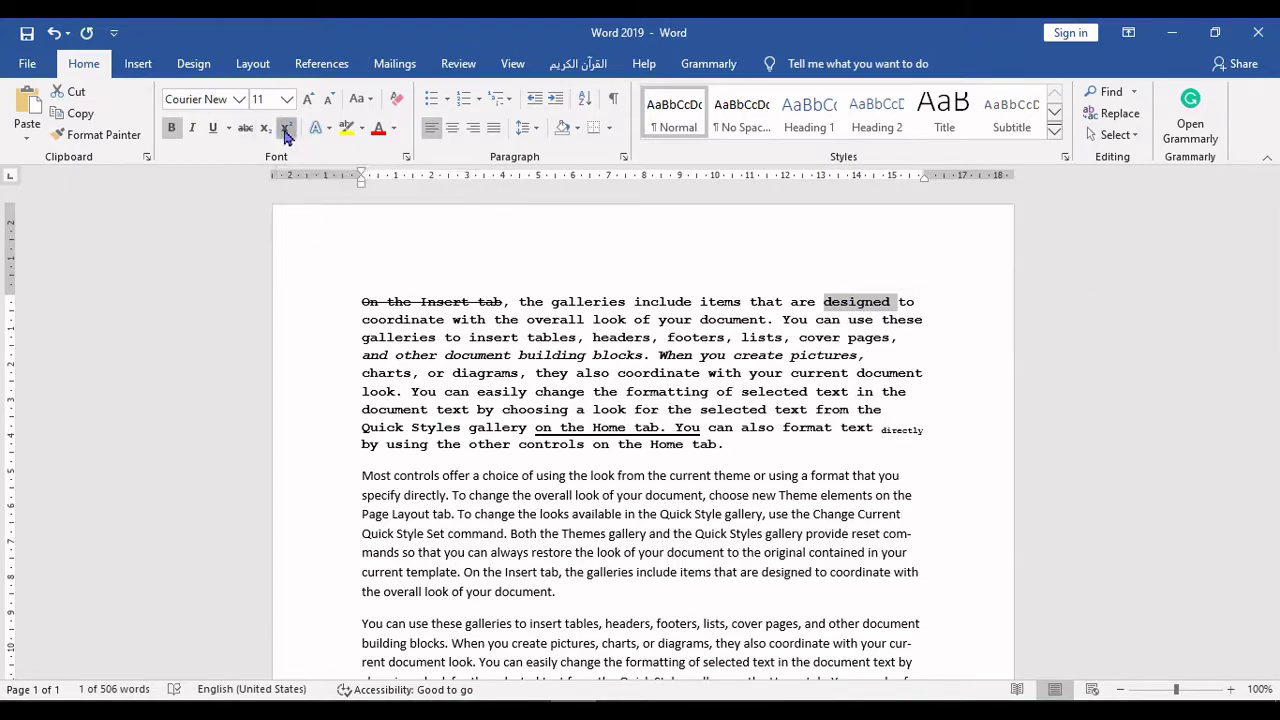
click(786, 337)
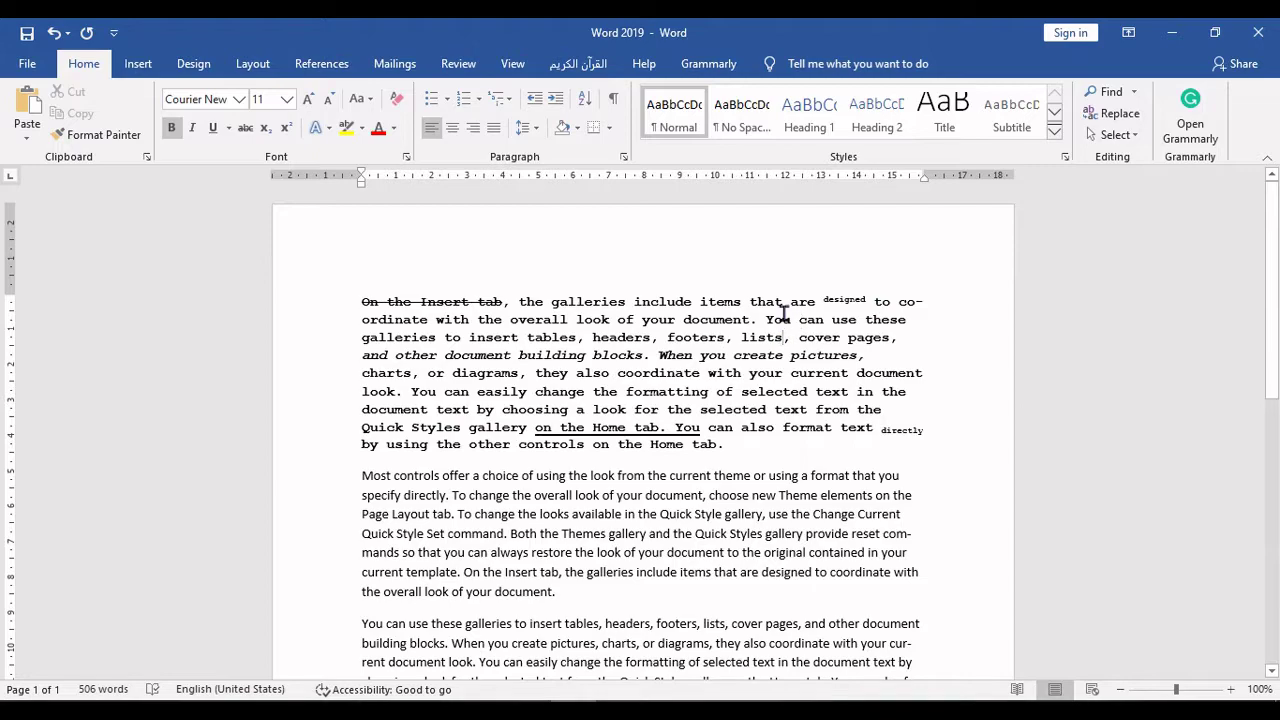
drag(784, 316, 915, 488)
click(554, 337)
drag(580, 301, 745, 378)
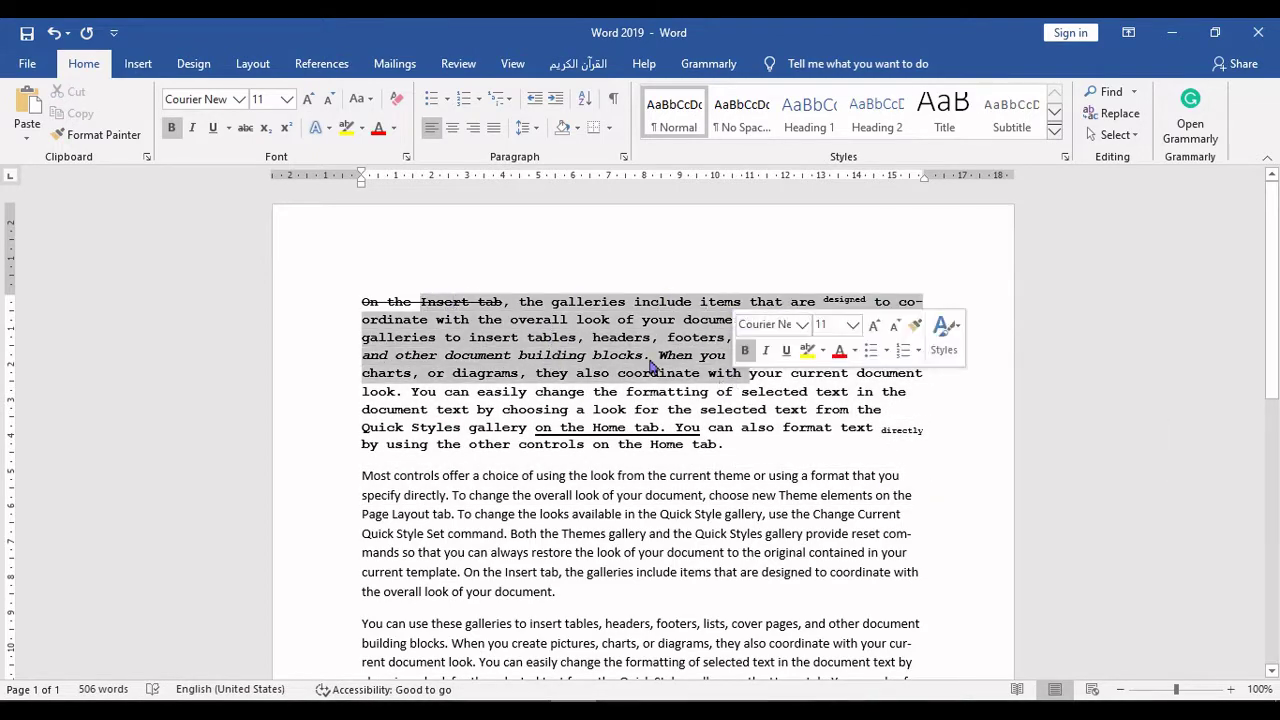
click(386, 301)
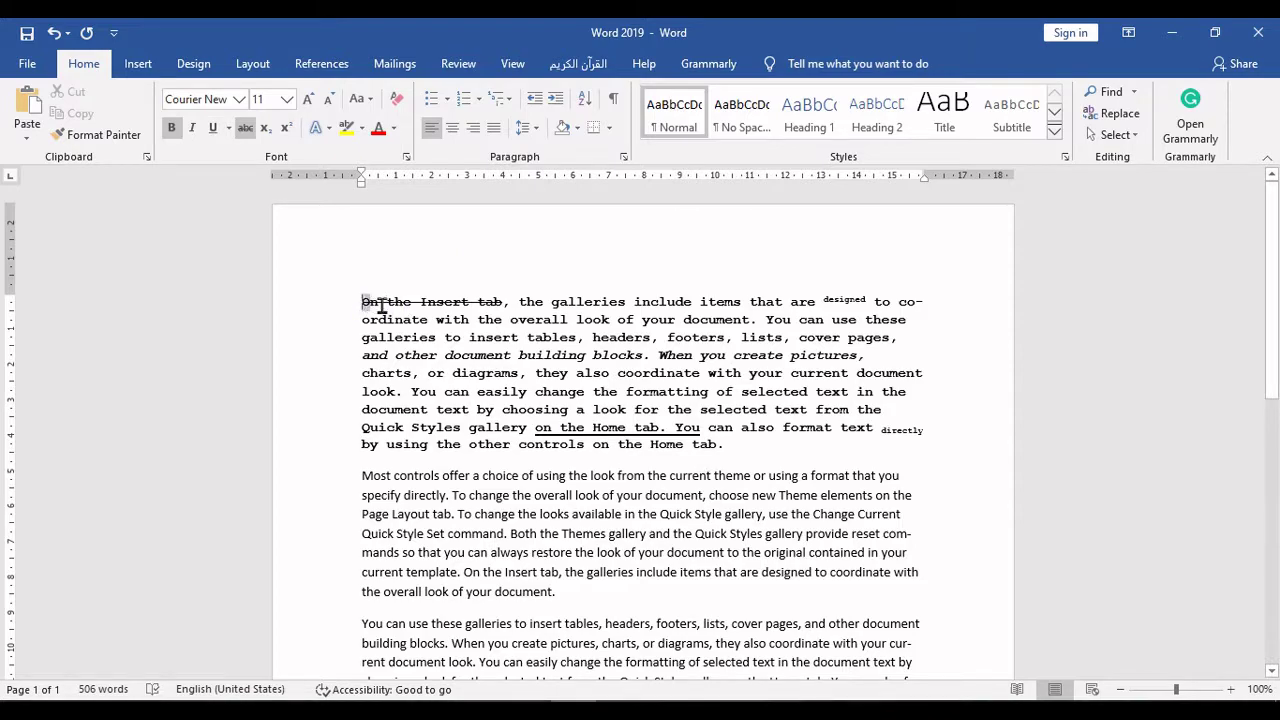
drag(381, 305, 720, 444)
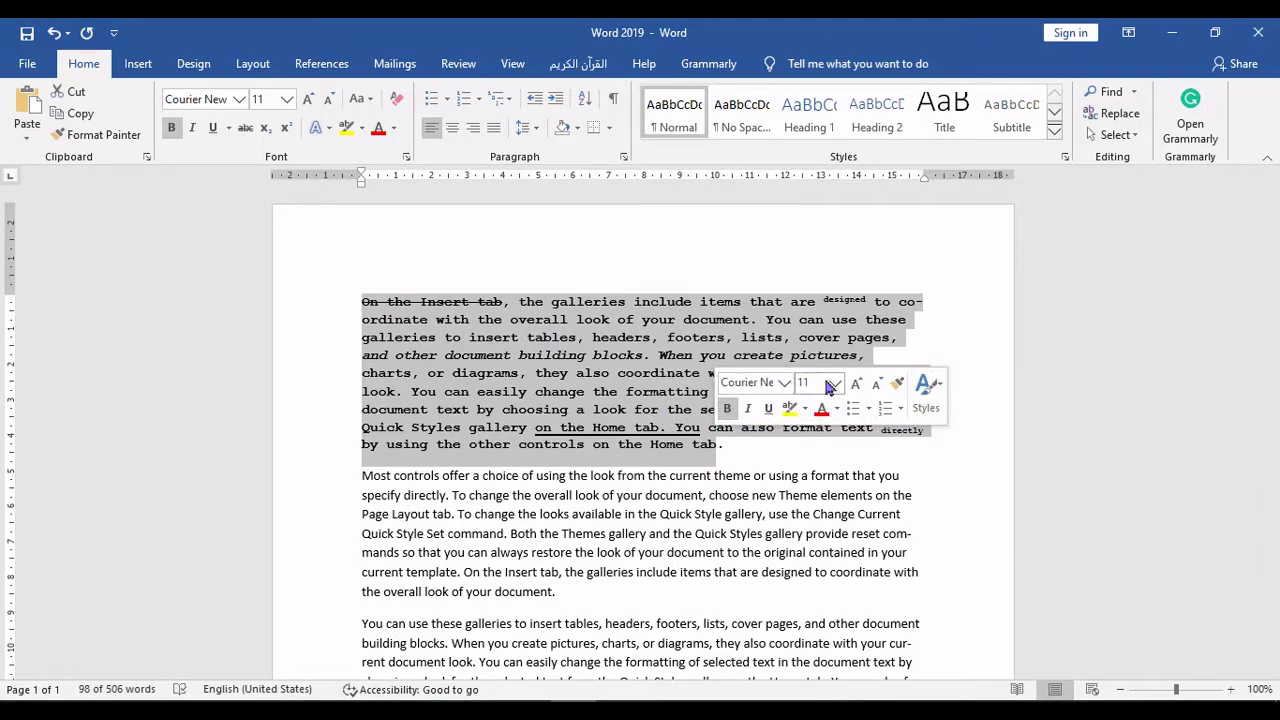
click(784, 383)
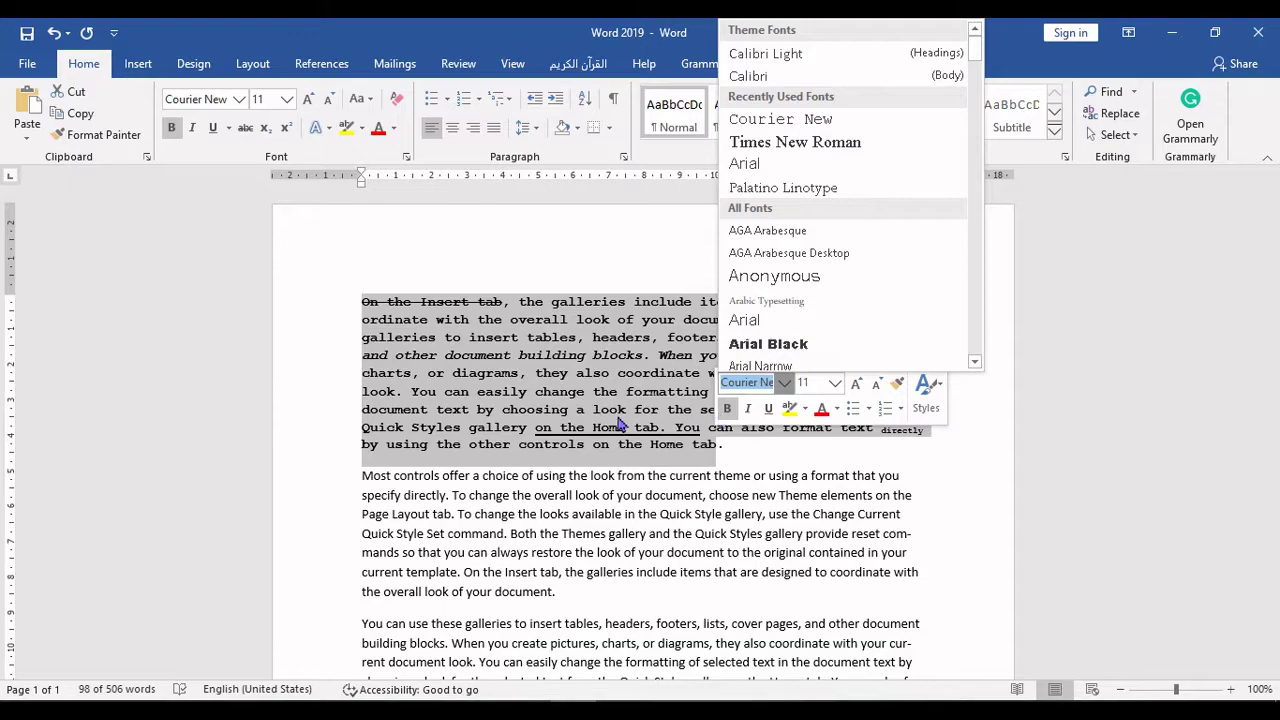
key(Escape)
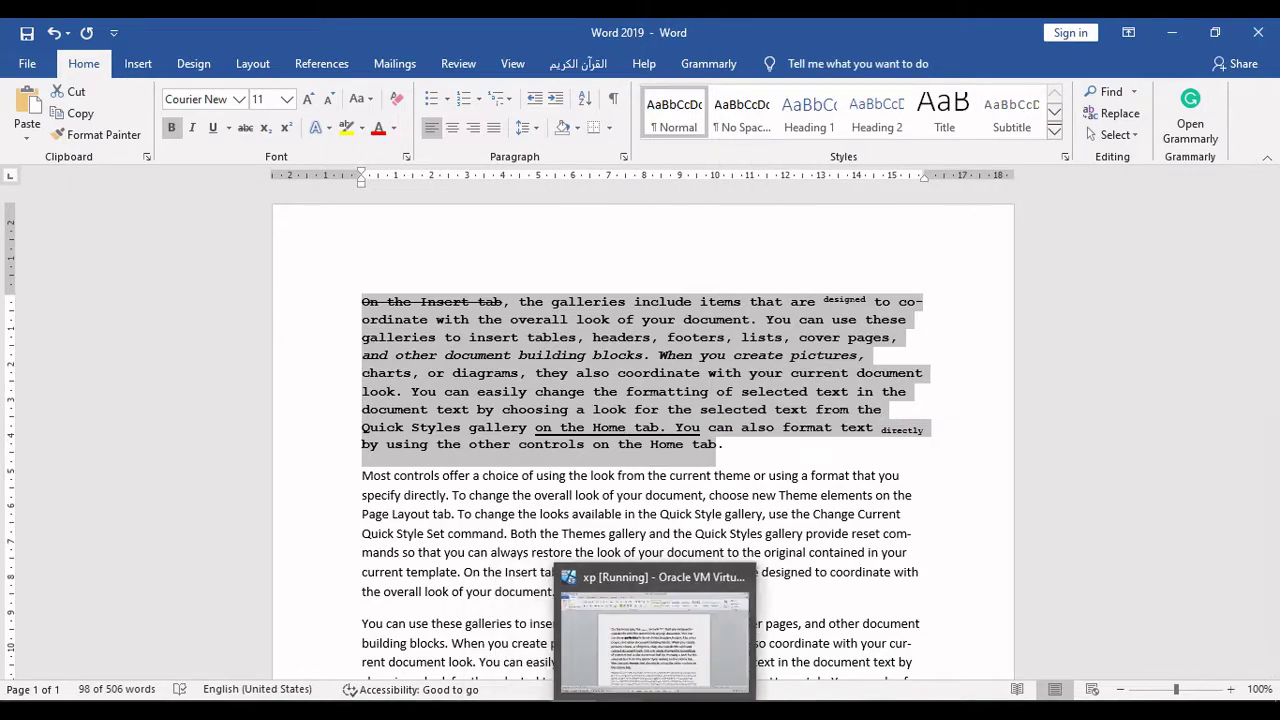
Switch to the WORD 2007 document in the virtual machine and set the first paragraph's font to Arial Unicode MS.
click(620, 712)
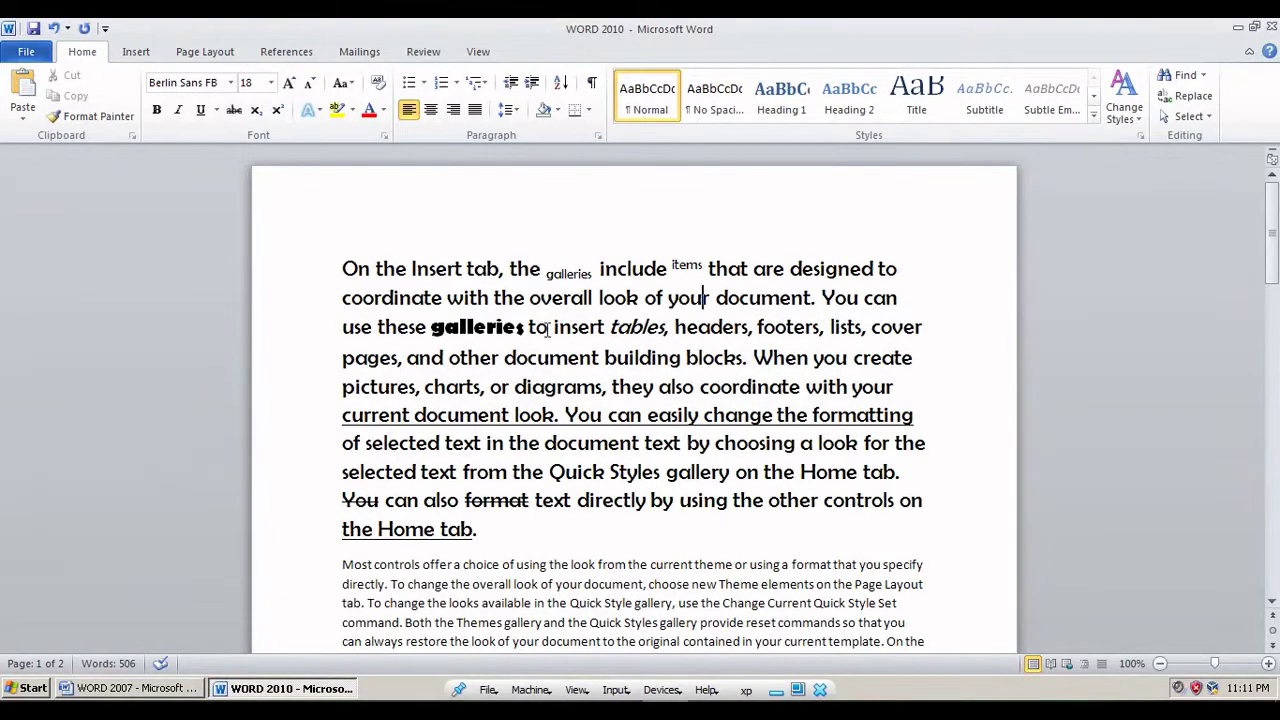
drag(342, 330, 877, 385)
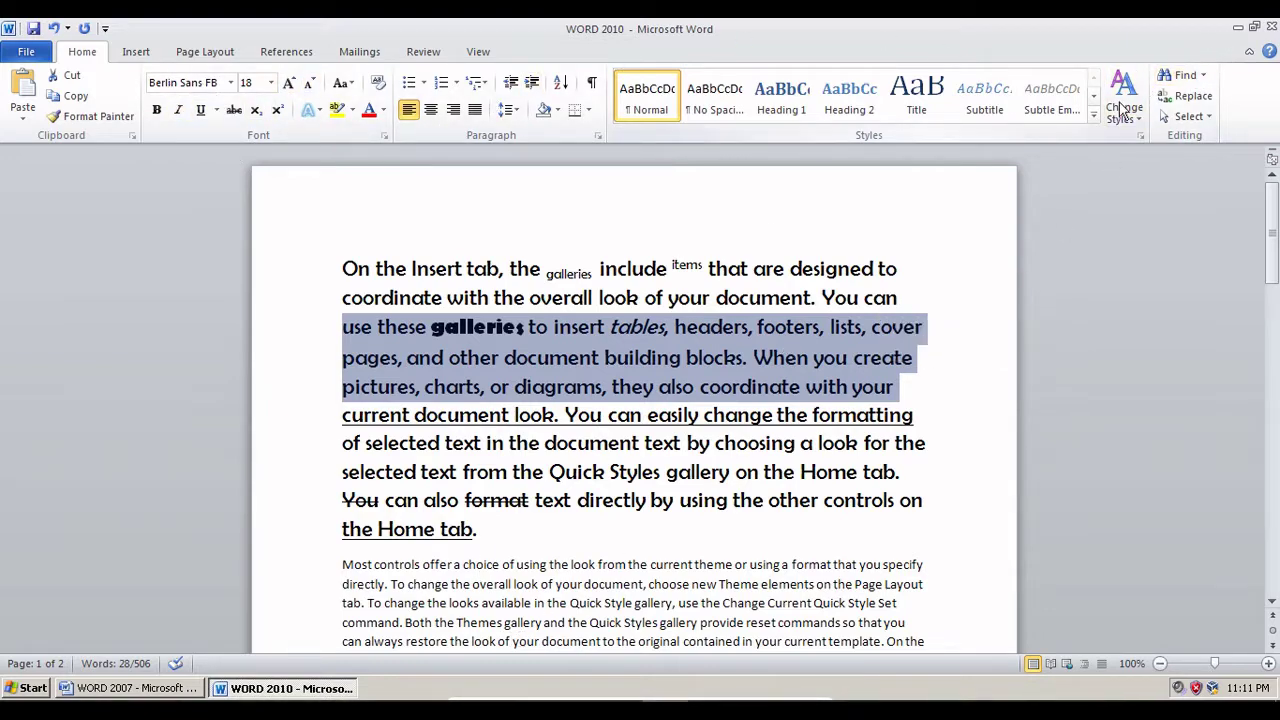
click(130, 688)
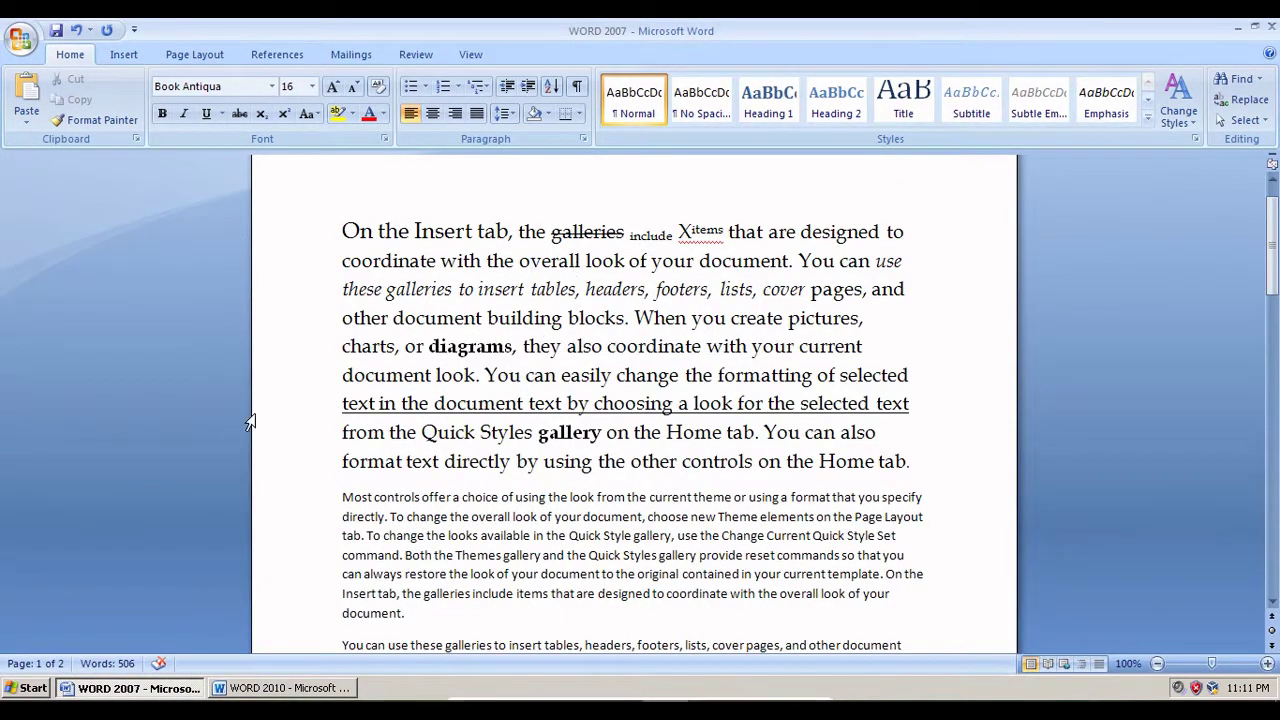
drag(341, 210, 906, 462)
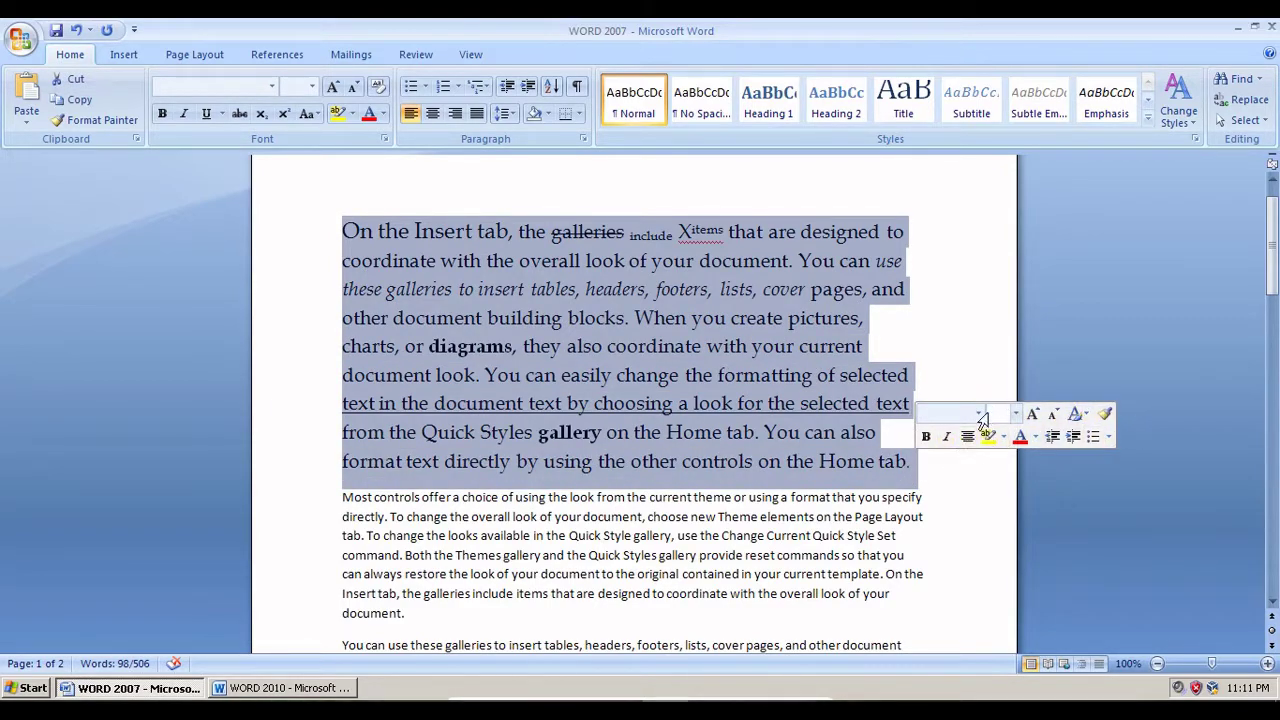
click(980, 420)
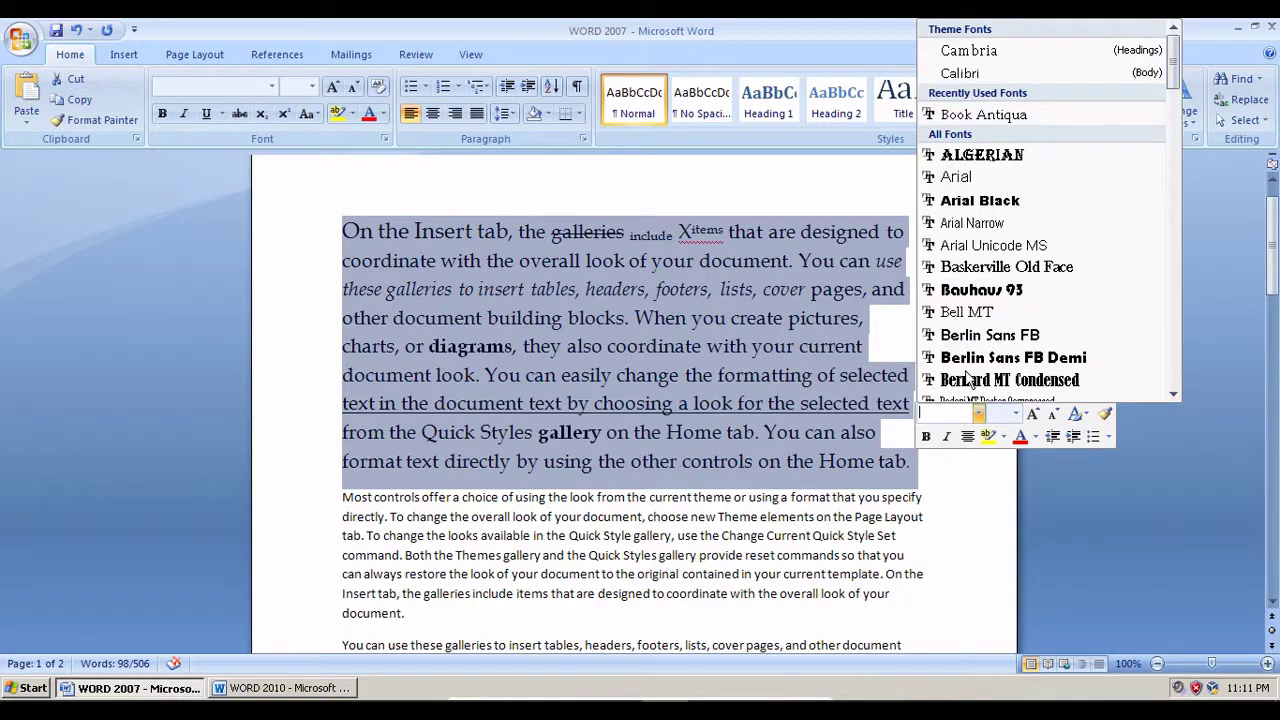
click(993, 248)
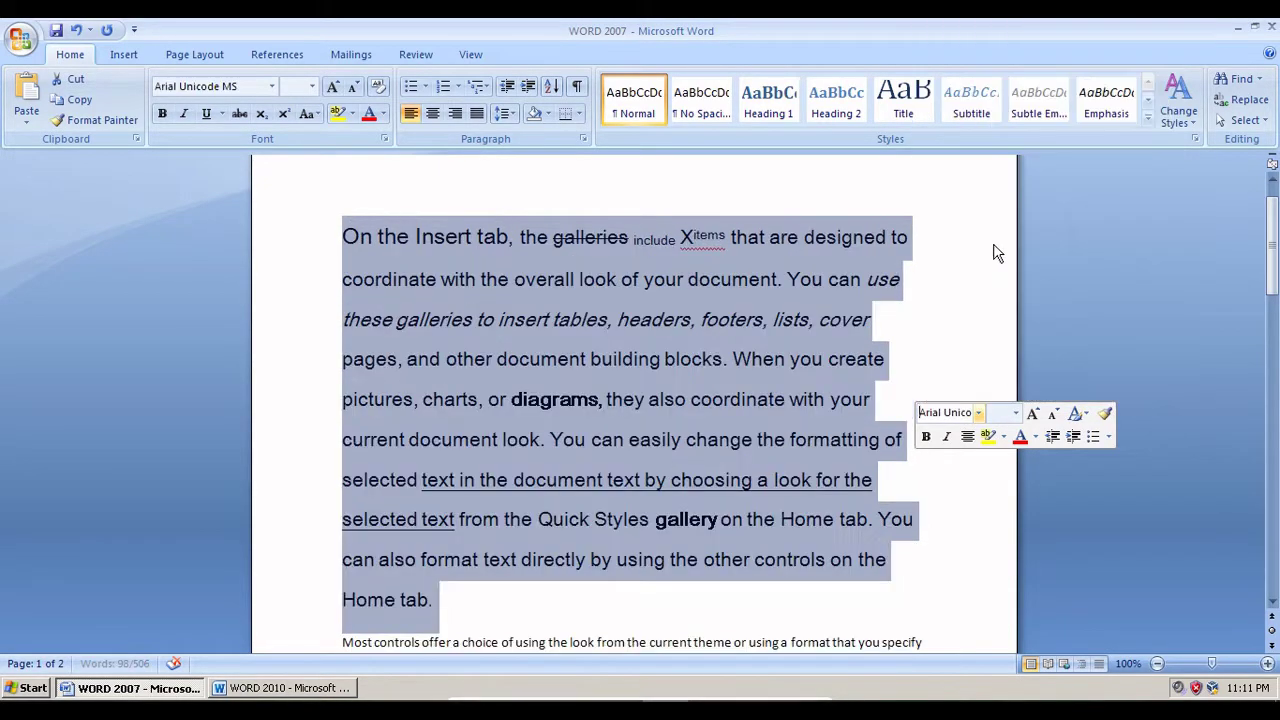
Enlarge the first paragraph's text to size 16 and shrink it stepwise to size 11.
click(1016, 414)
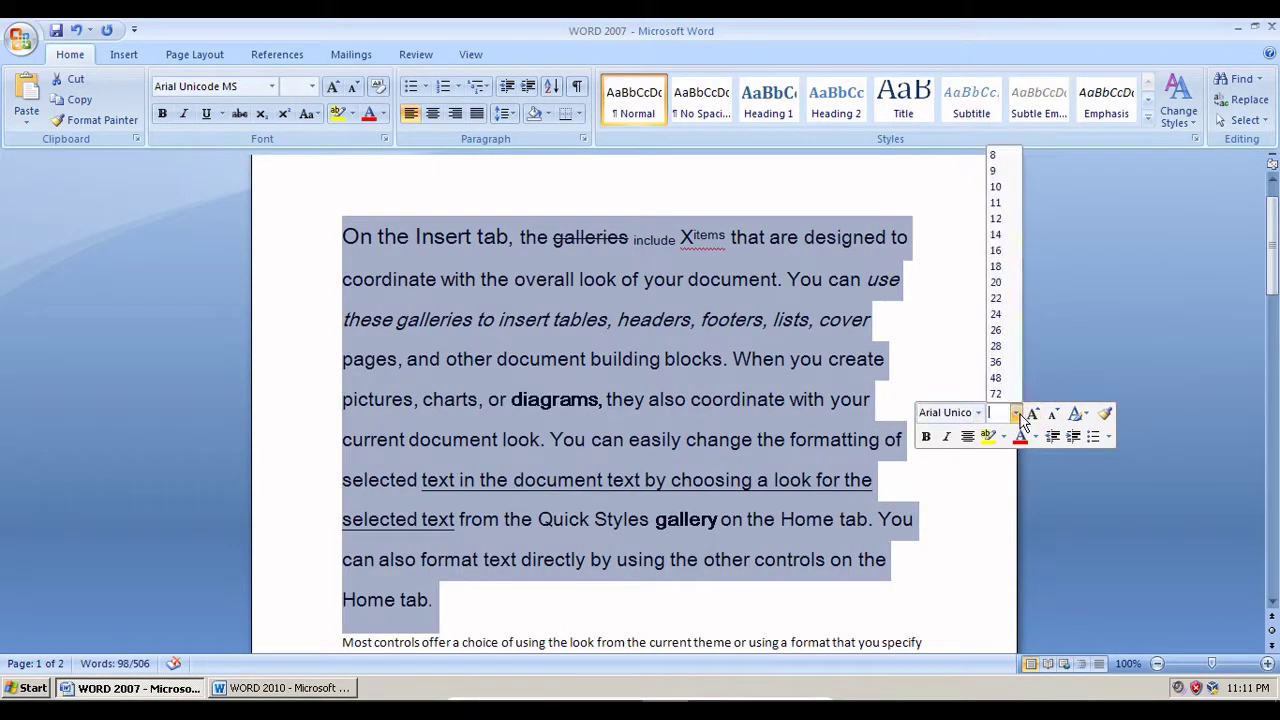
click(995, 218)
click(1034, 416)
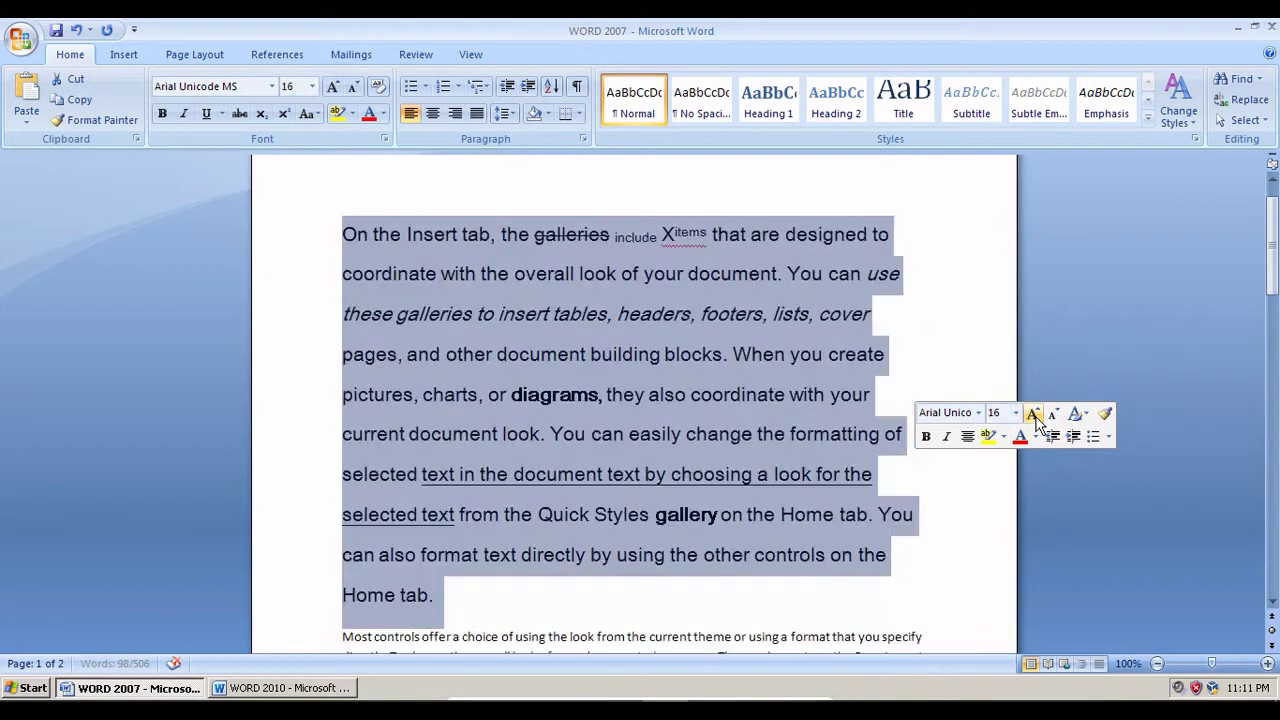
click(1034, 416)
click(1052, 416)
click(1052, 416)
click(1052, 416)
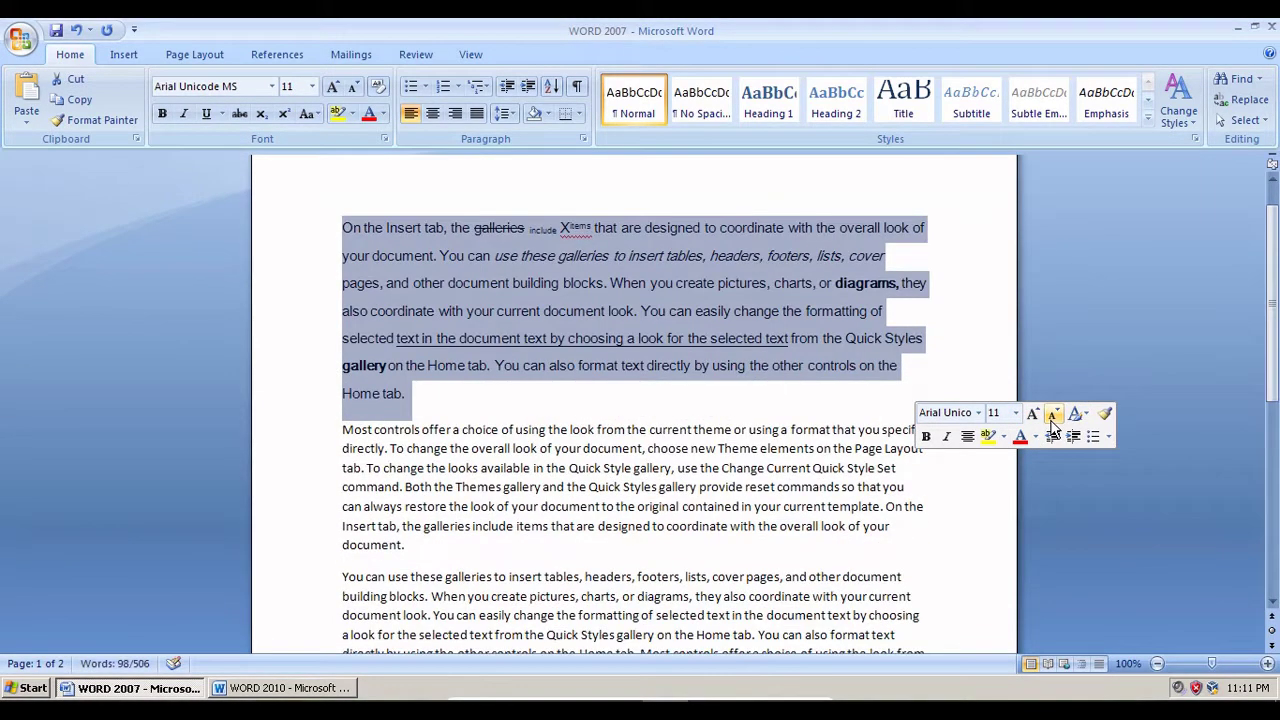
click(646, 363)
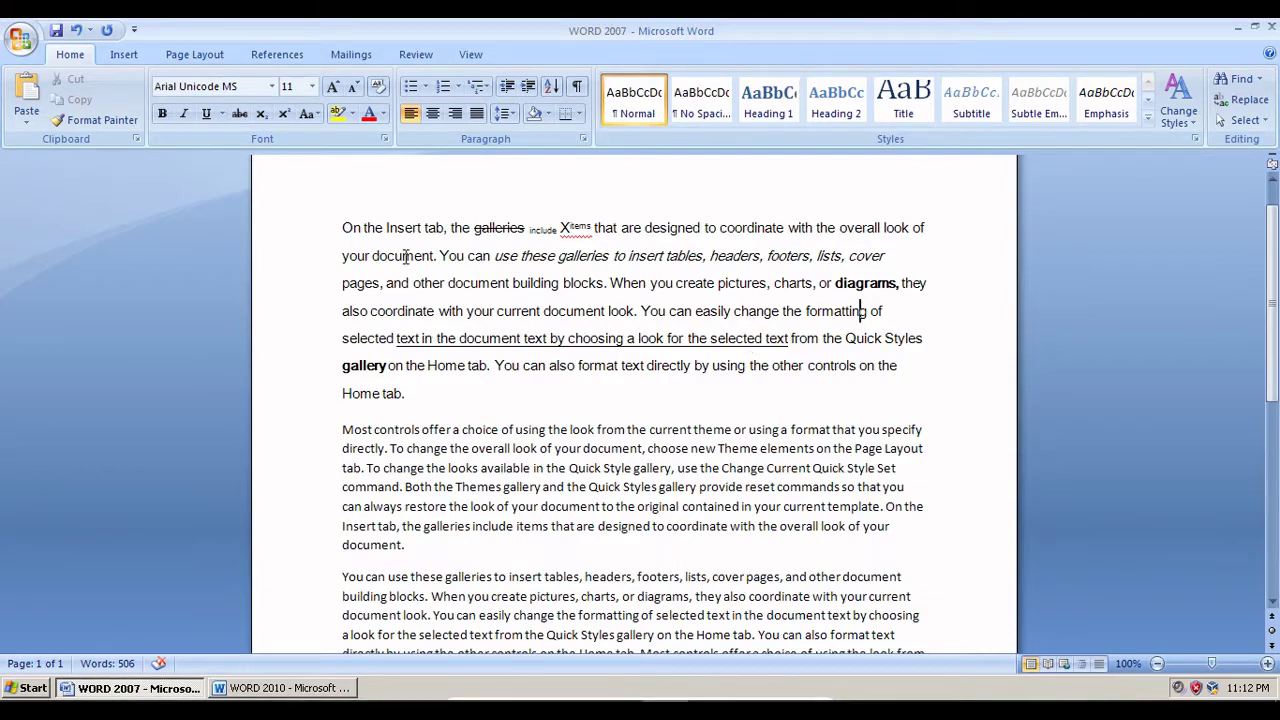
Add two blank lines after the first paragraph, below "Home tab.", in the WORD 2007 document.
click(124, 55)
click(498, 406)
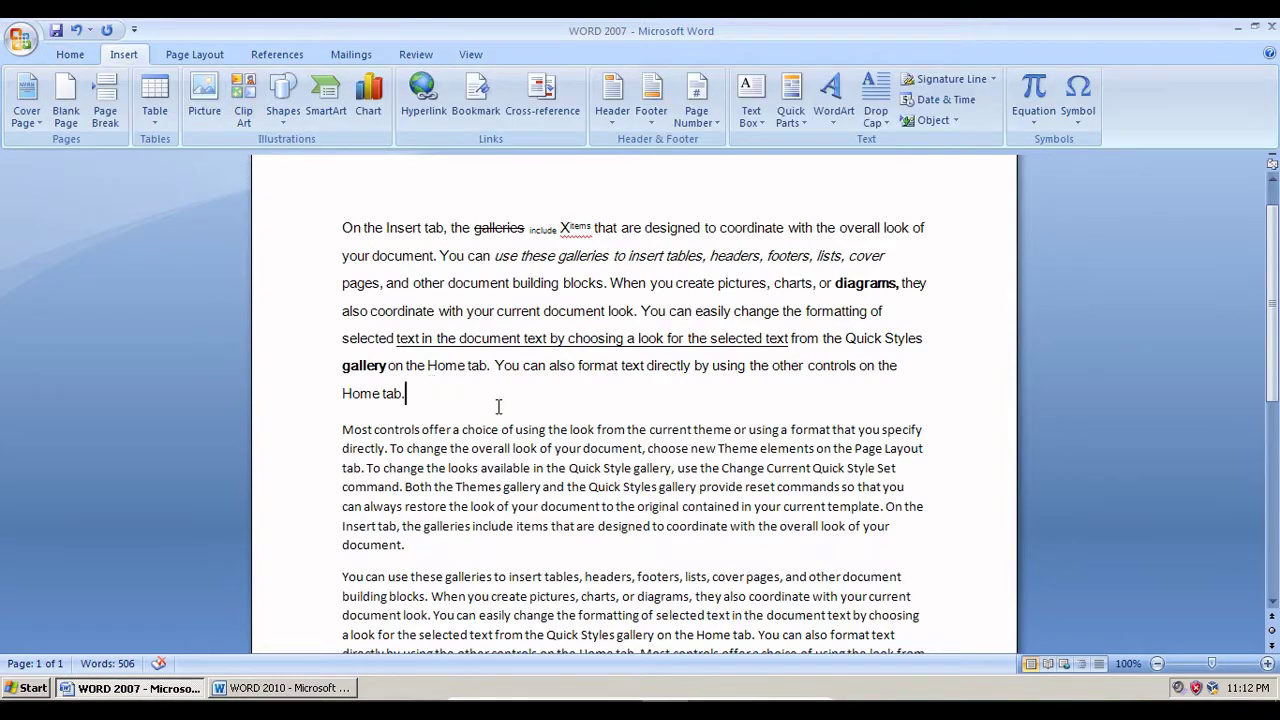
key(Return)
key(Return)
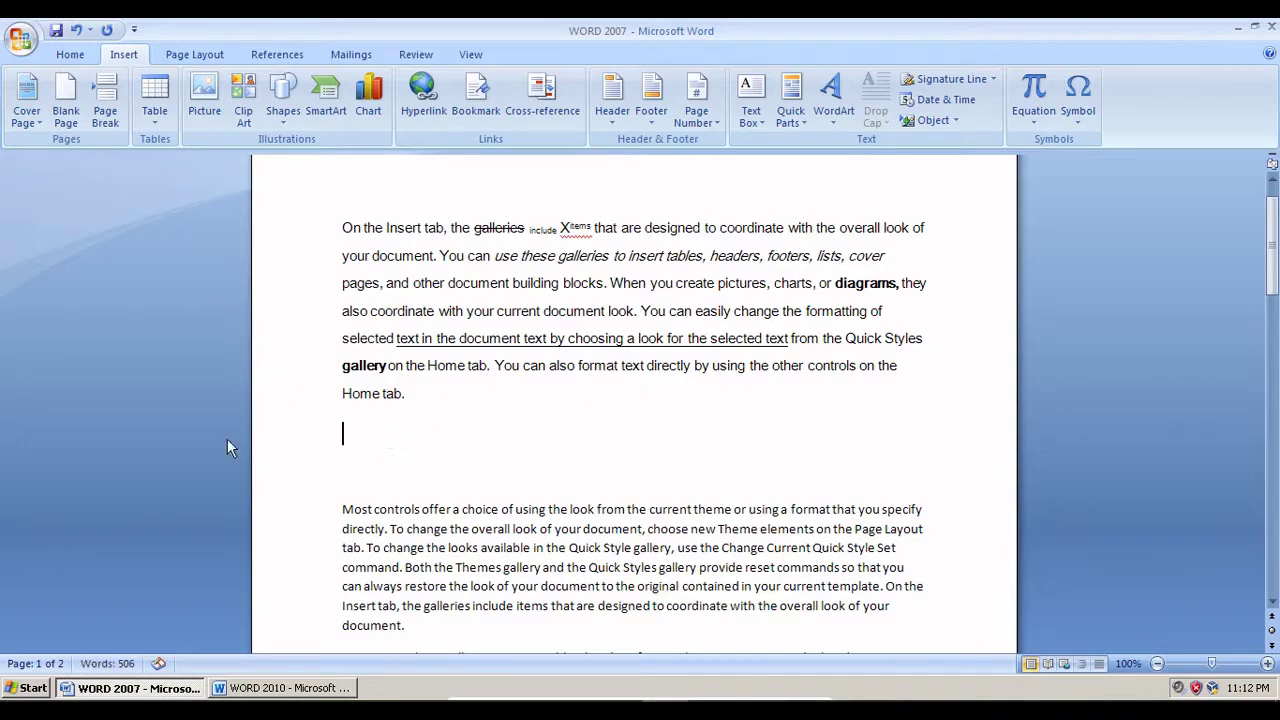
Start a WordArt object in the orange-yellow style on the blank line, with the text "Selamat Datang".
click(848, 119)
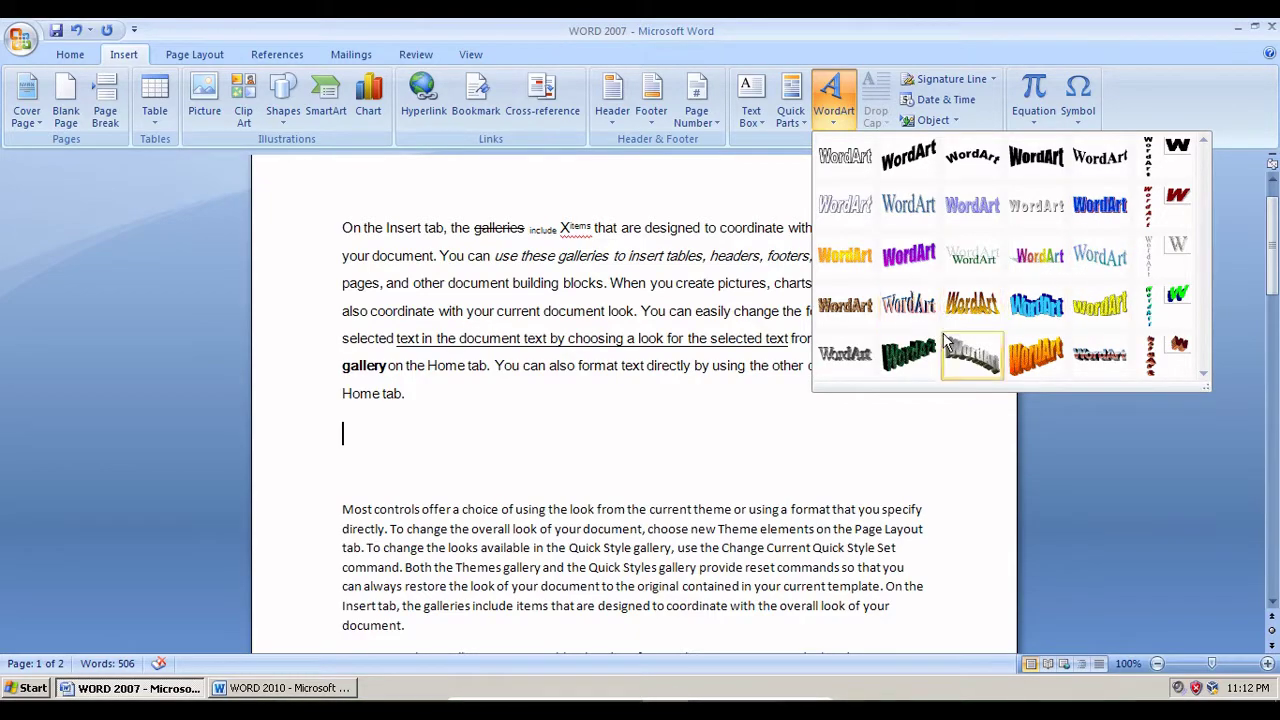
click(837, 265)
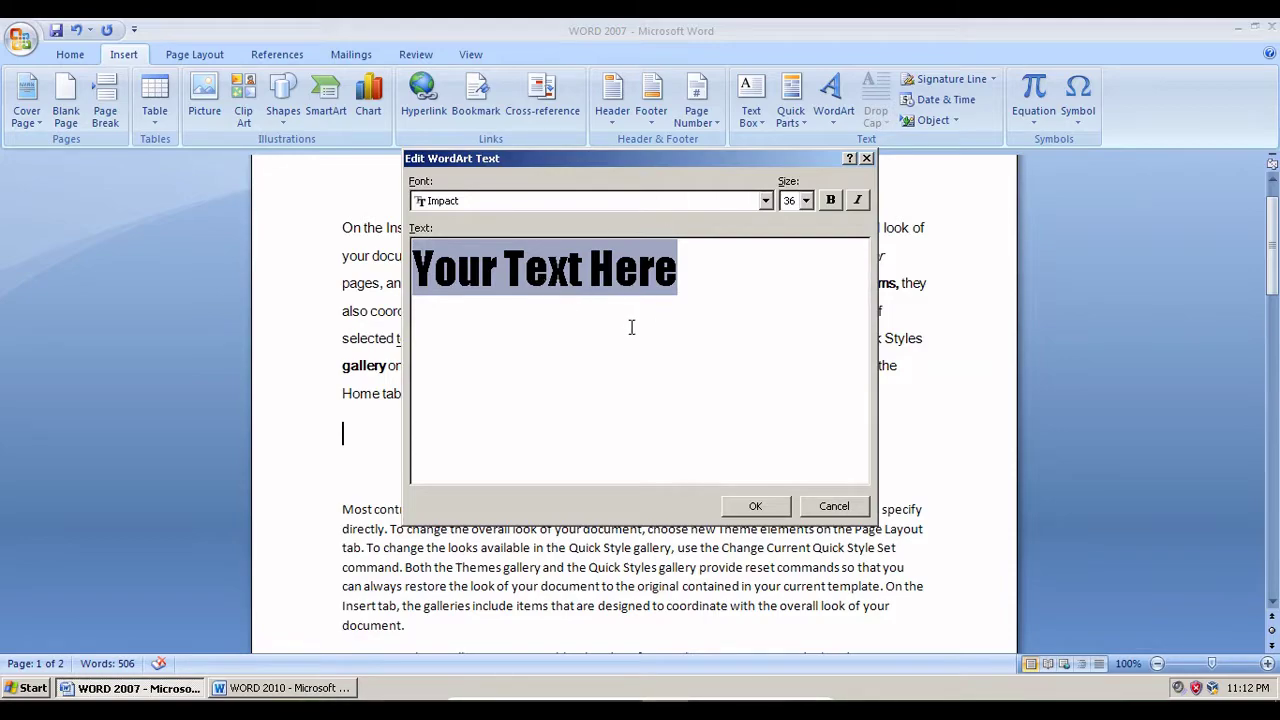
text(S)
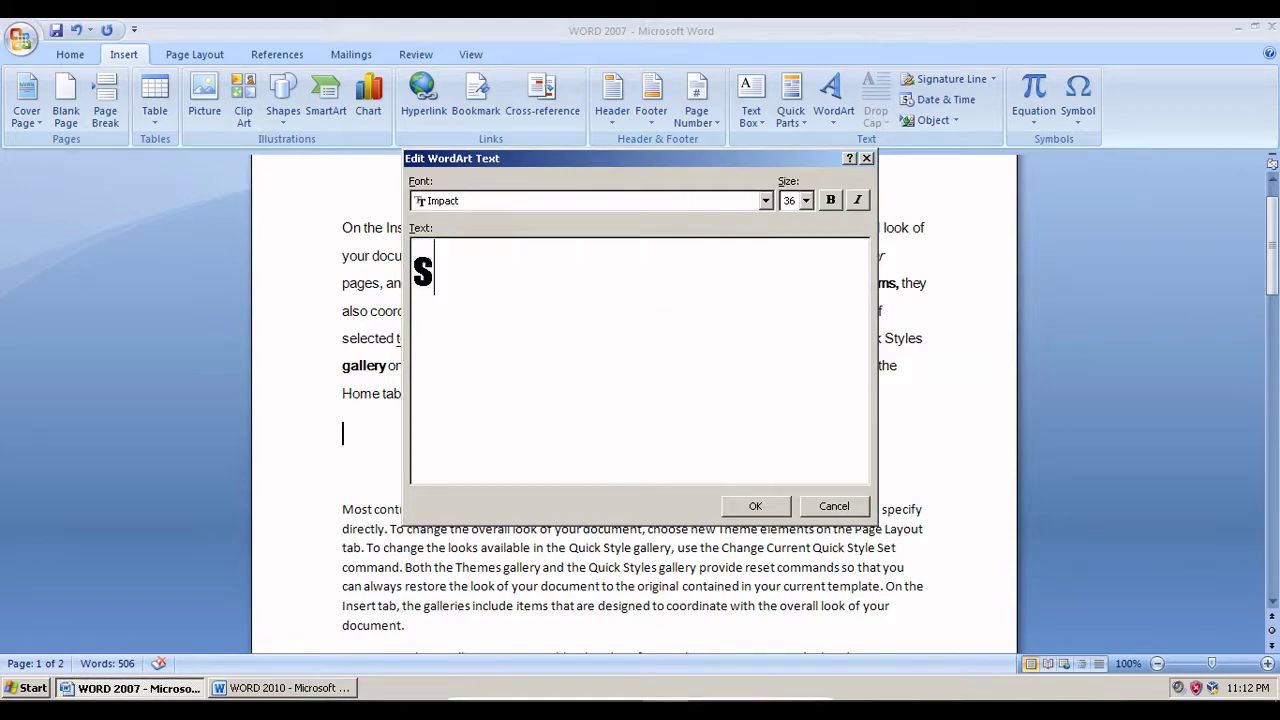
text(E)
key(BackSpace)
key(BackSpace)
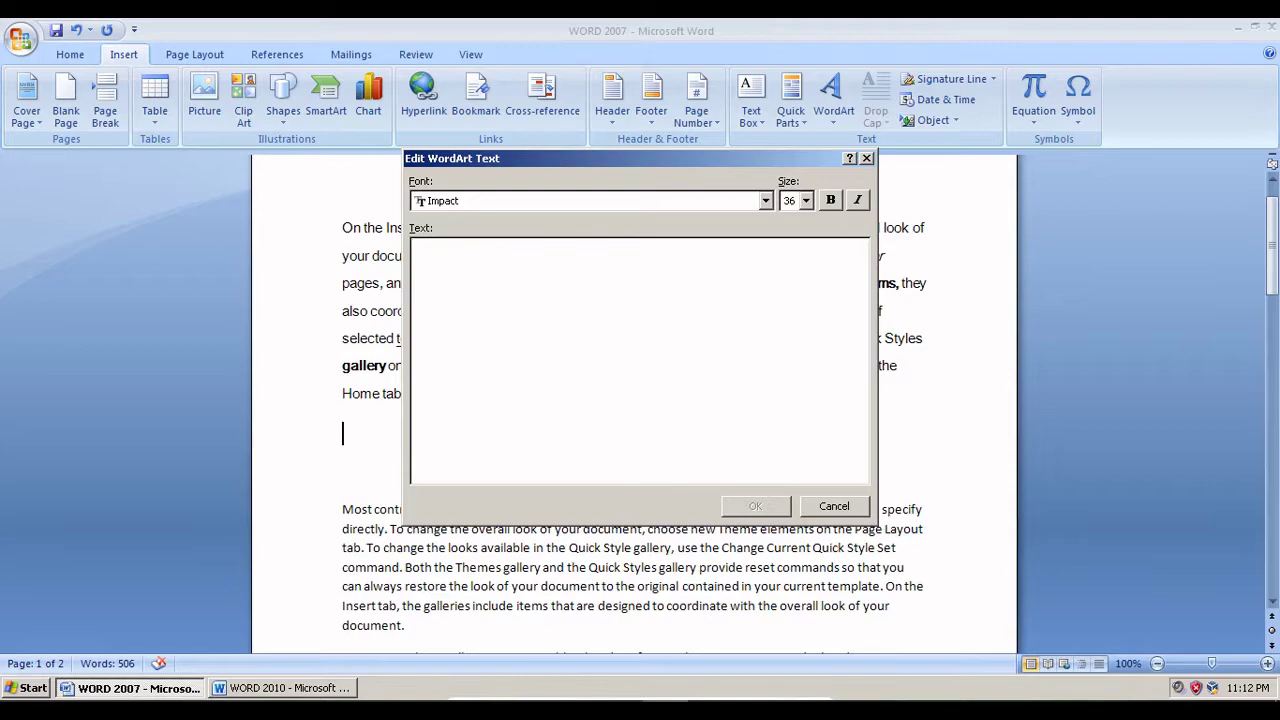
text(Sel)
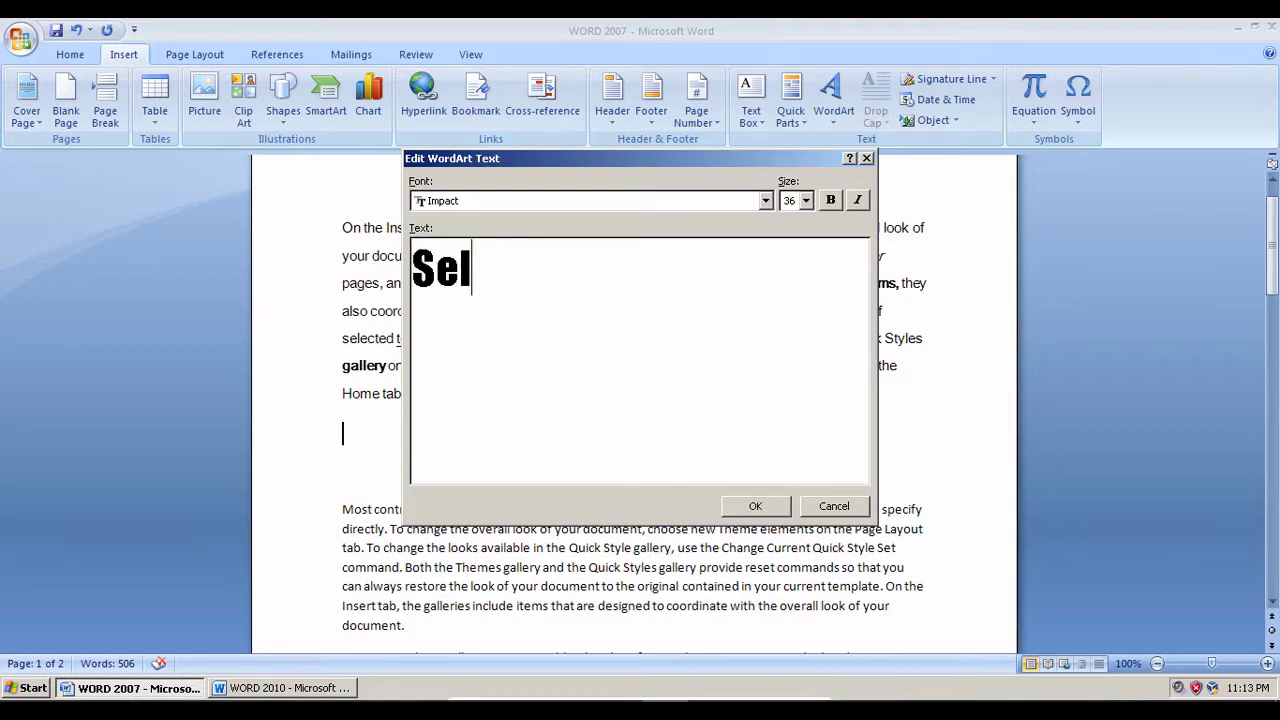
text(amat )
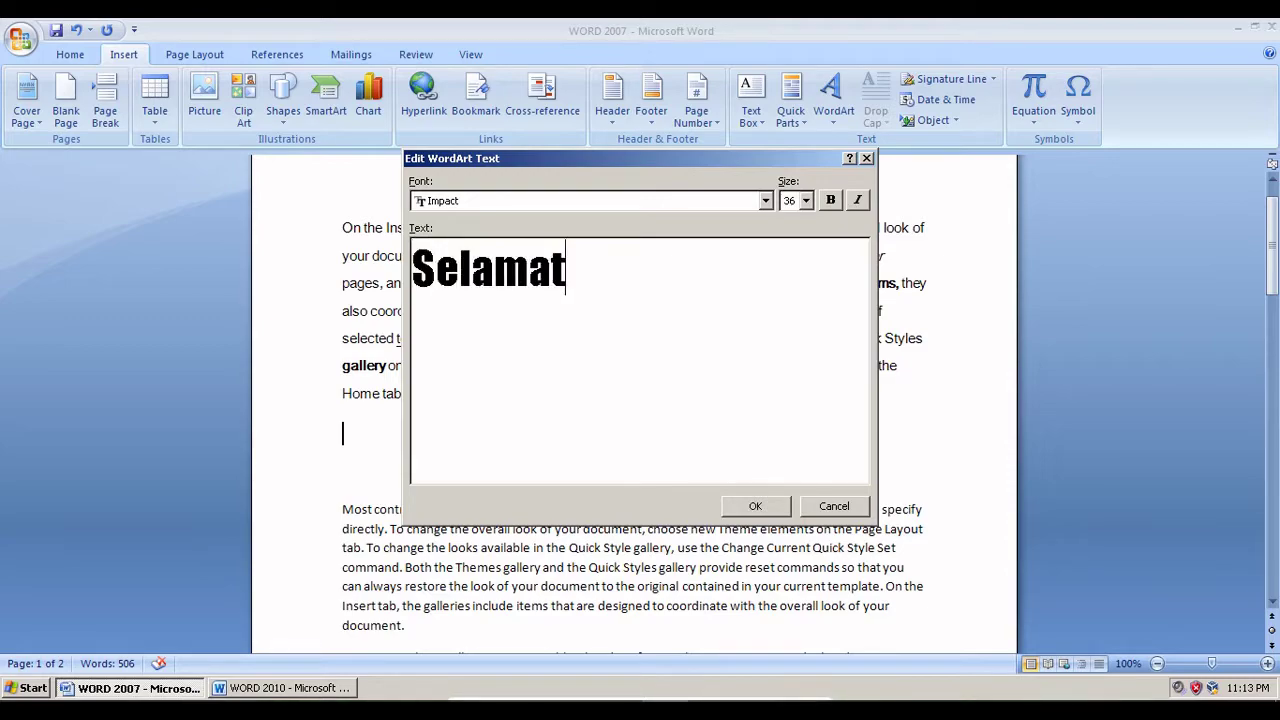
text(Da)
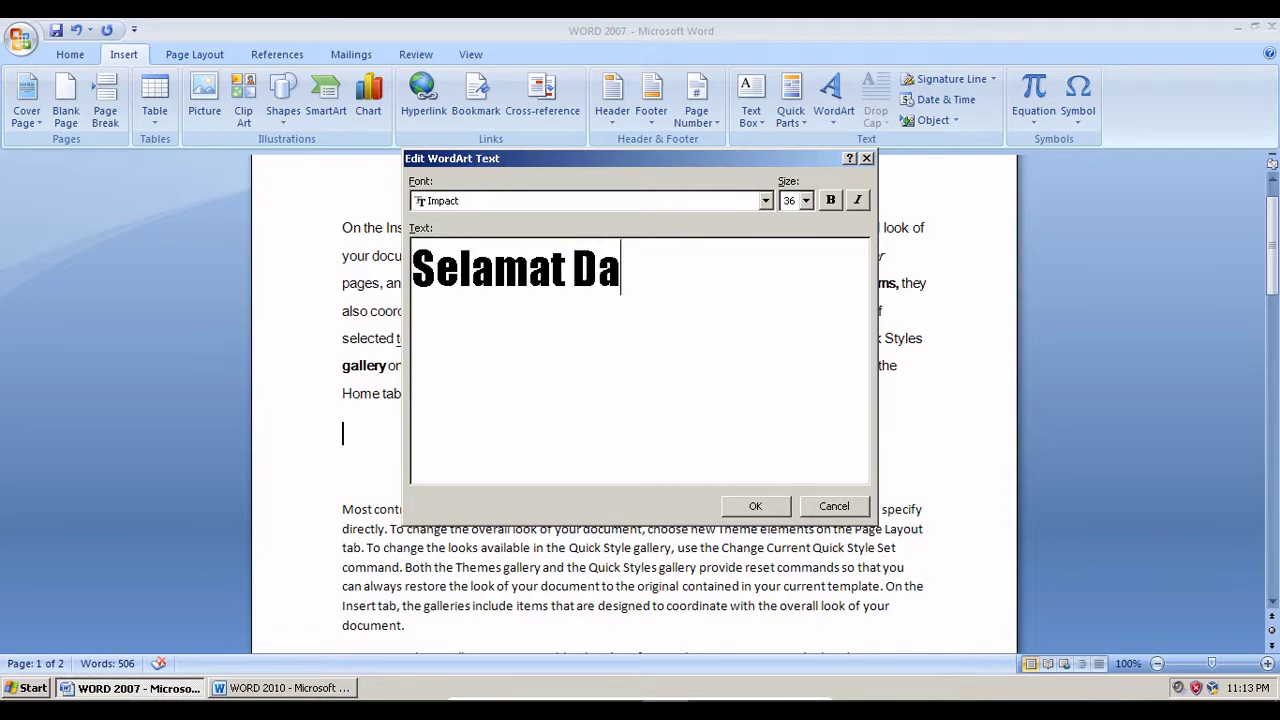
text(tang)
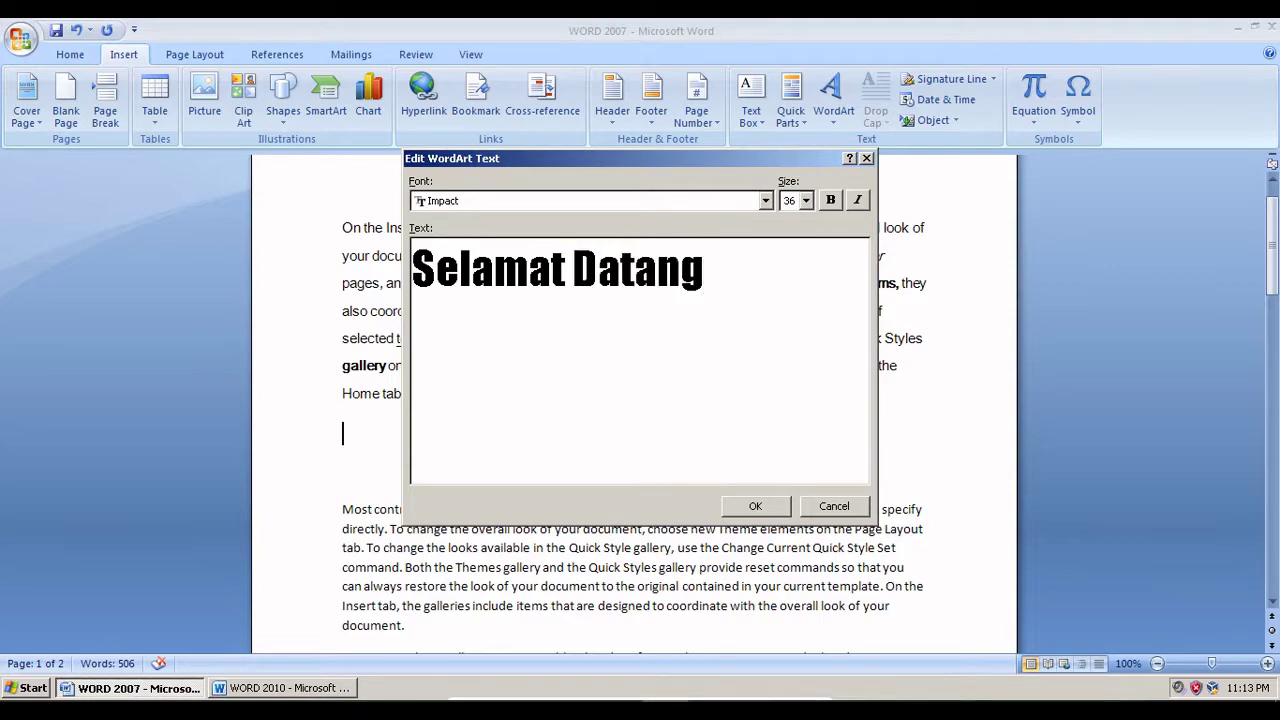
Format the WordArt text in Harlow Solid Italic, size 24, bold and italic, and place it in the document.
click(766, 200)
click(600, 246)
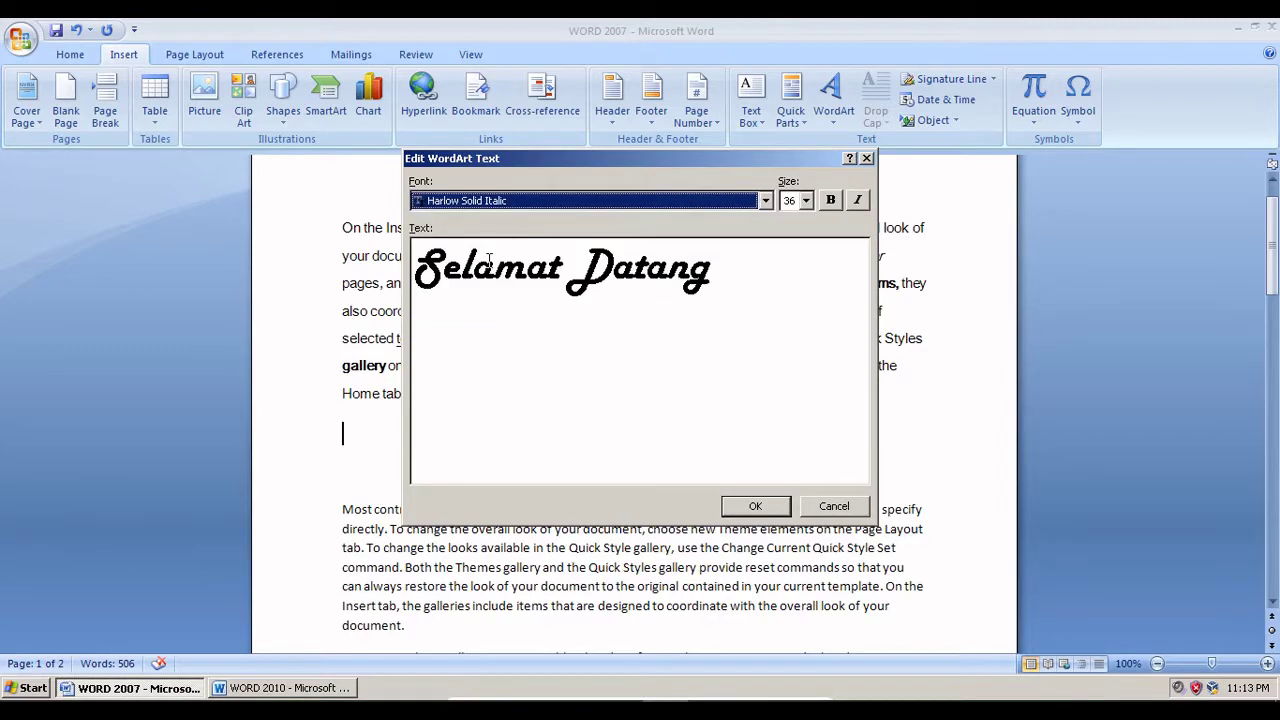
click(806, 200)
scroll(795, 258, up, 2)
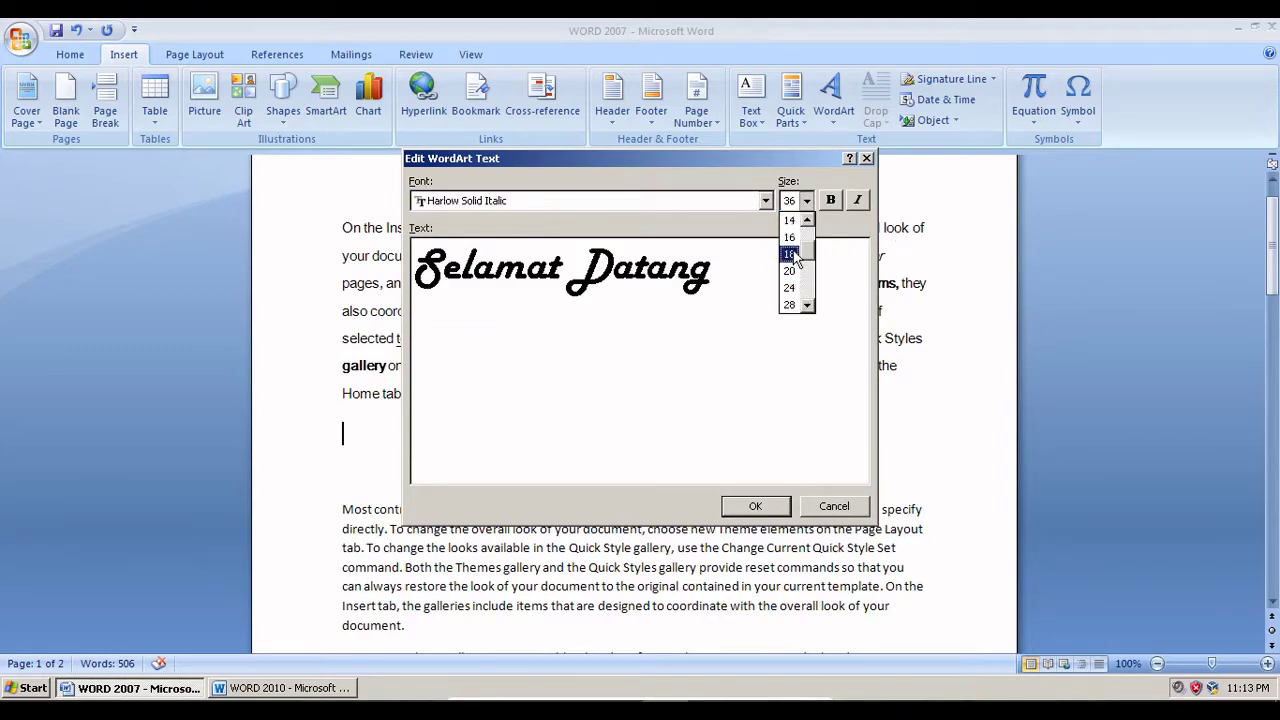
click(793, 256)
click(806, 200)
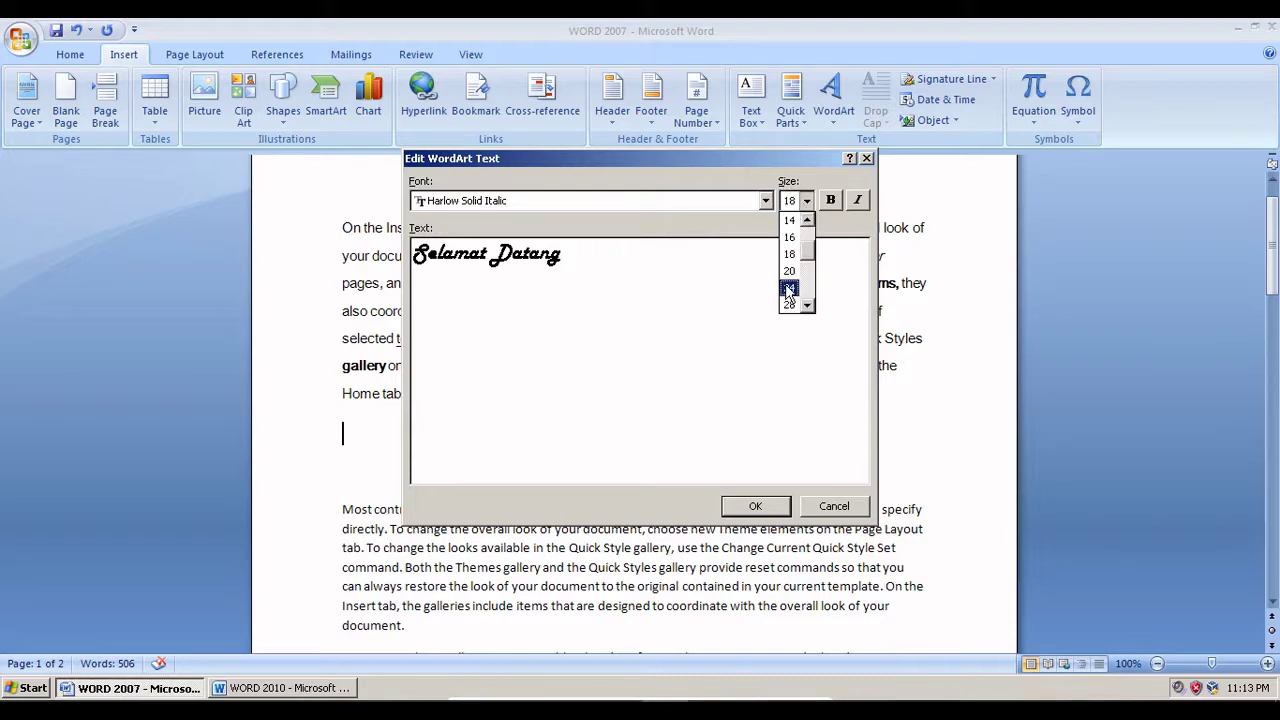
click(789, 288)
click(831, 201)
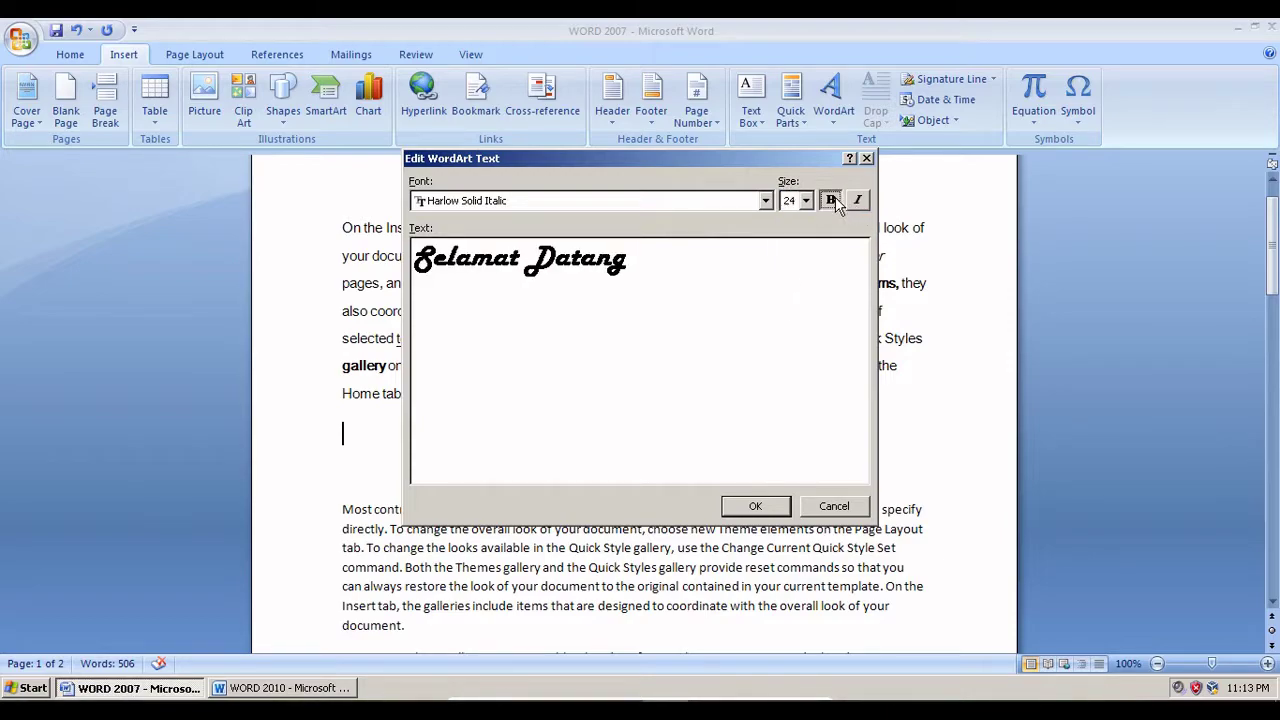
click(858, 201)
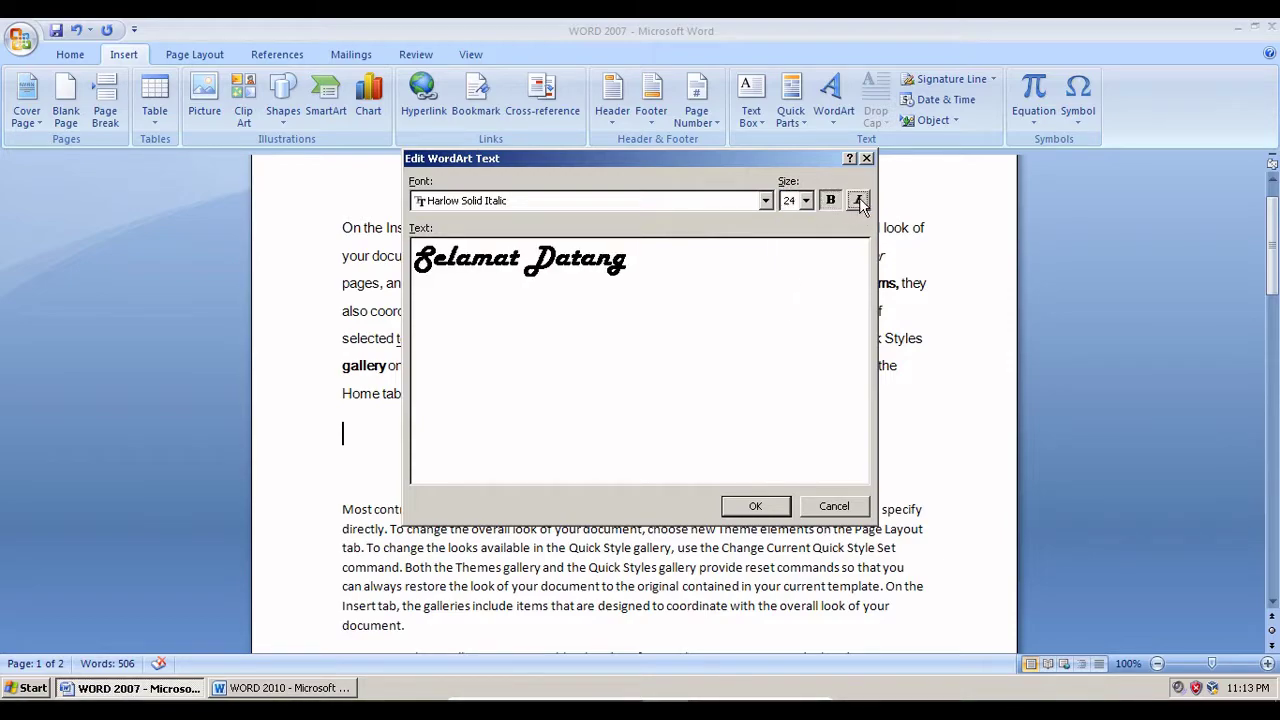
click(751, 506)
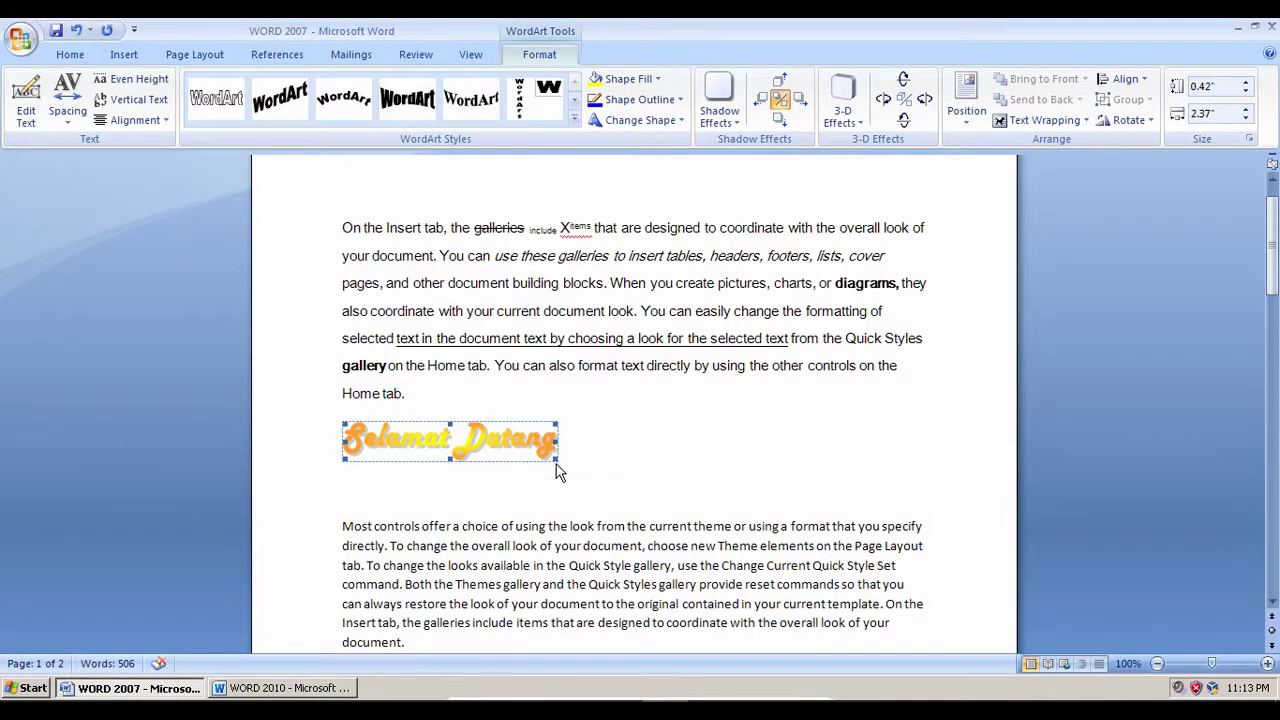
Enlarge the "Selamat Datang" WordArt to about 3.95" wide and 1.02" high.
drag(558, 458, 700, 516)
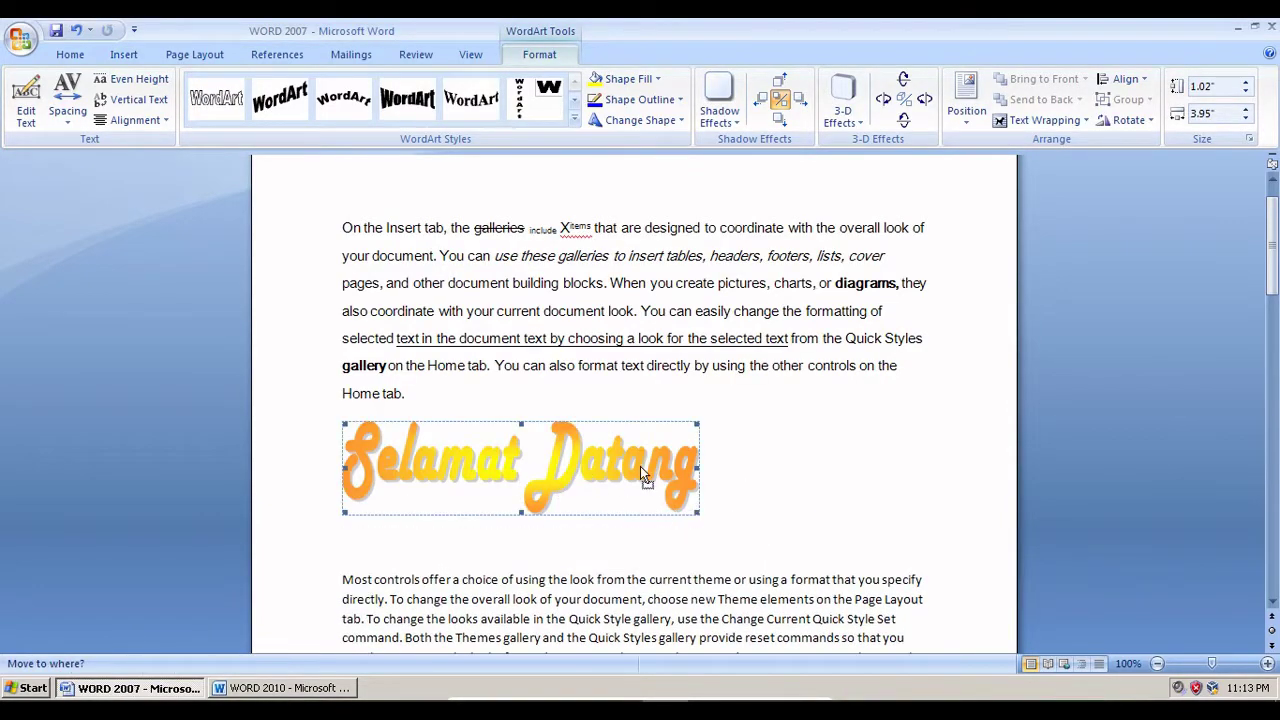
click(745, 467)
key(shift+Left)
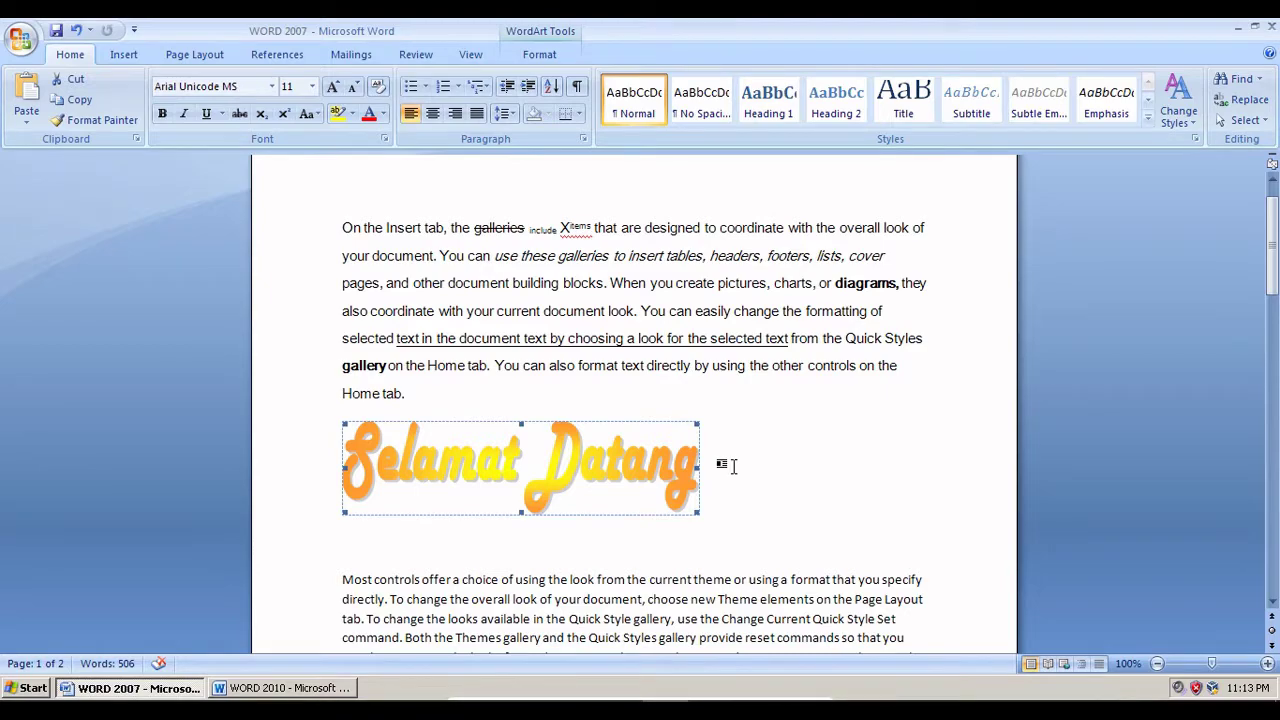
Switch to the WORD 2010 document and add two blank lines after its first paragraph.
click(233, 690)
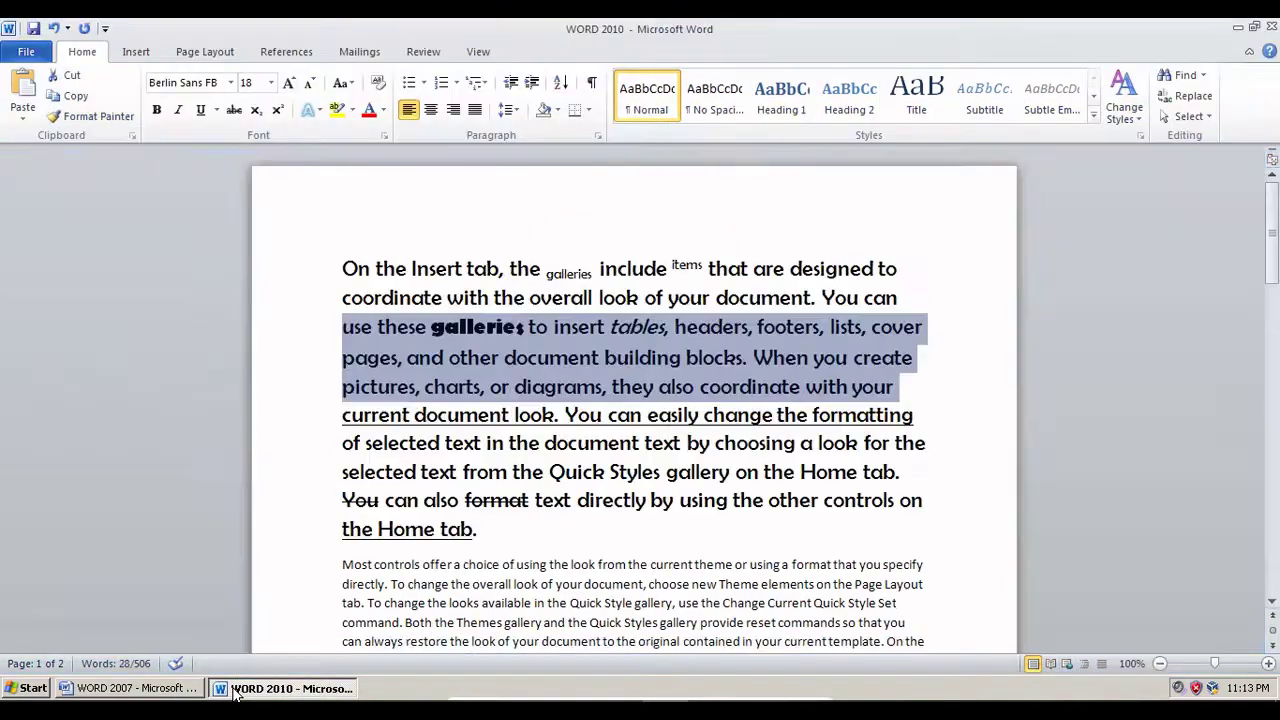
click(549, 539)
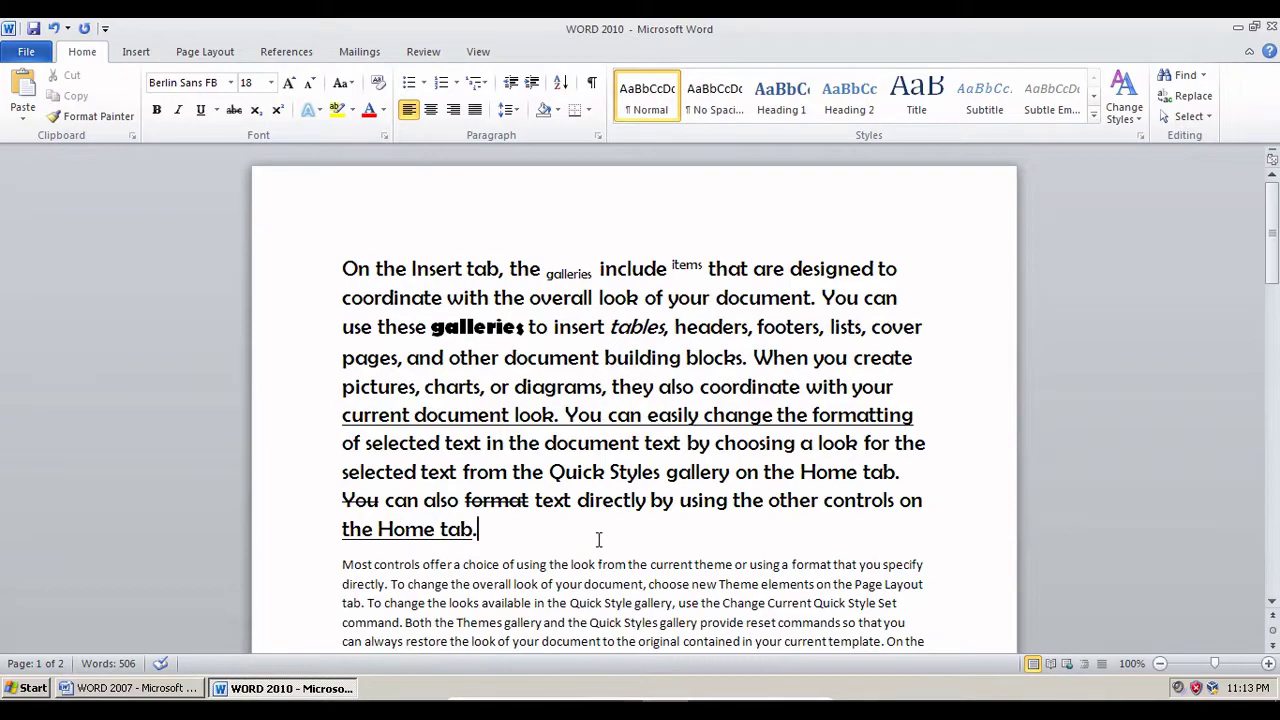
key(Return)
key(Return)
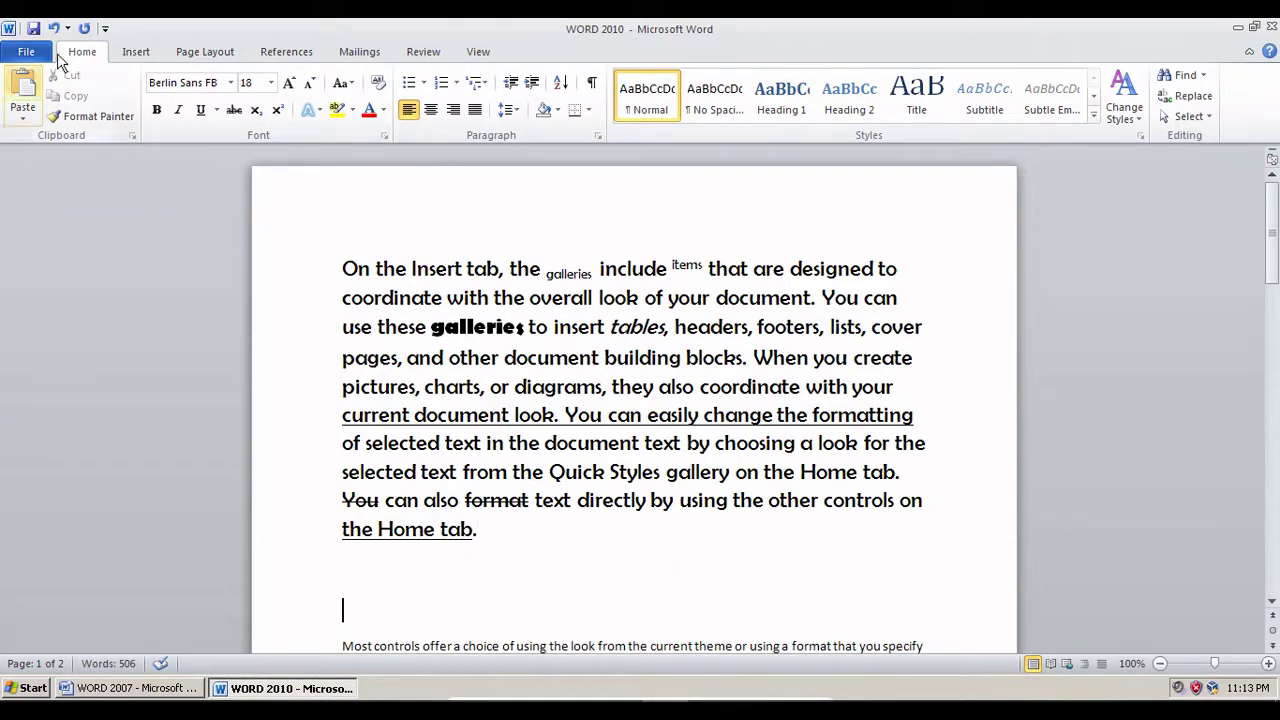
Insert a WordArt object in the blue style with a light blue glow and place it in the blank space between the first two paragraphs.
click(137, 52)
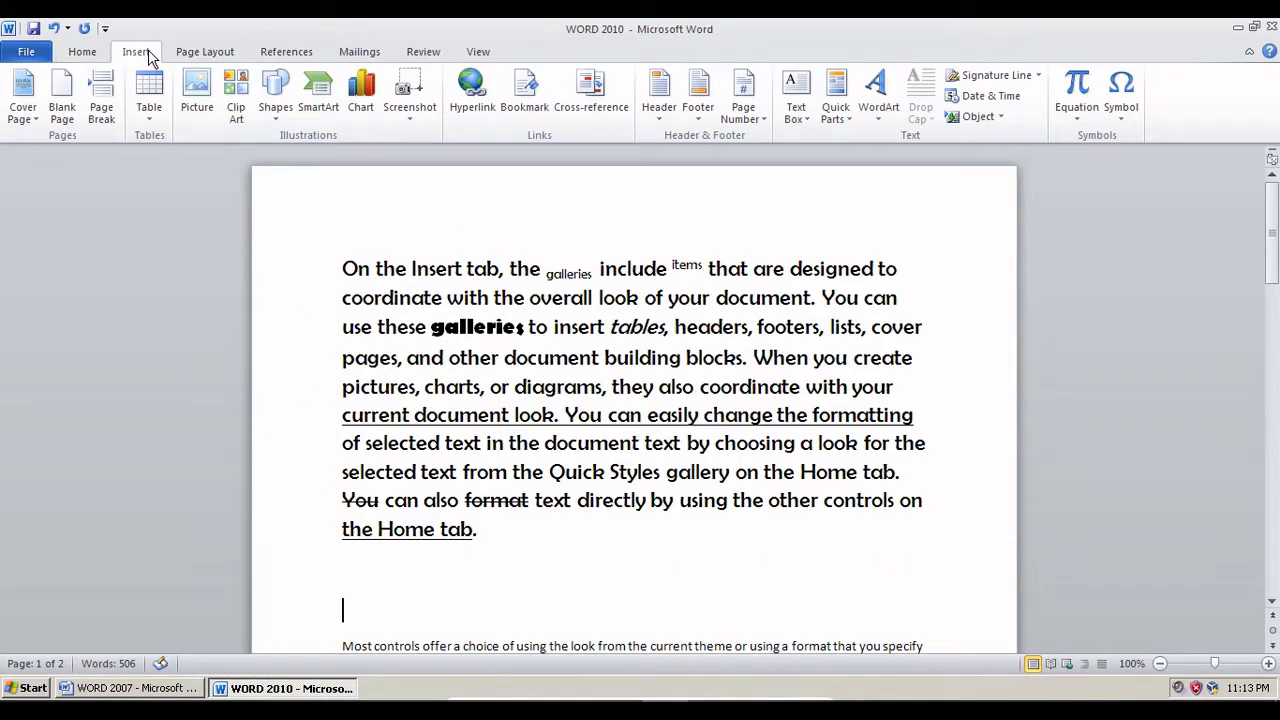
click(885, 120)
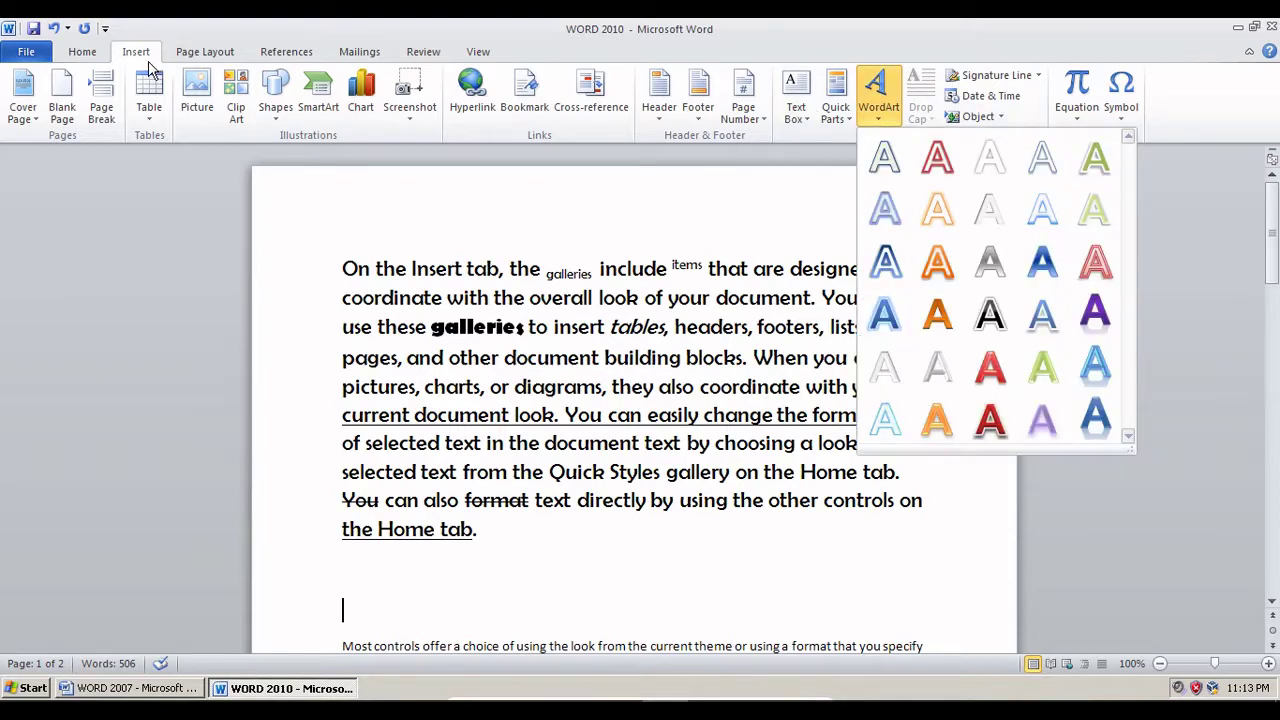
key(Escape)
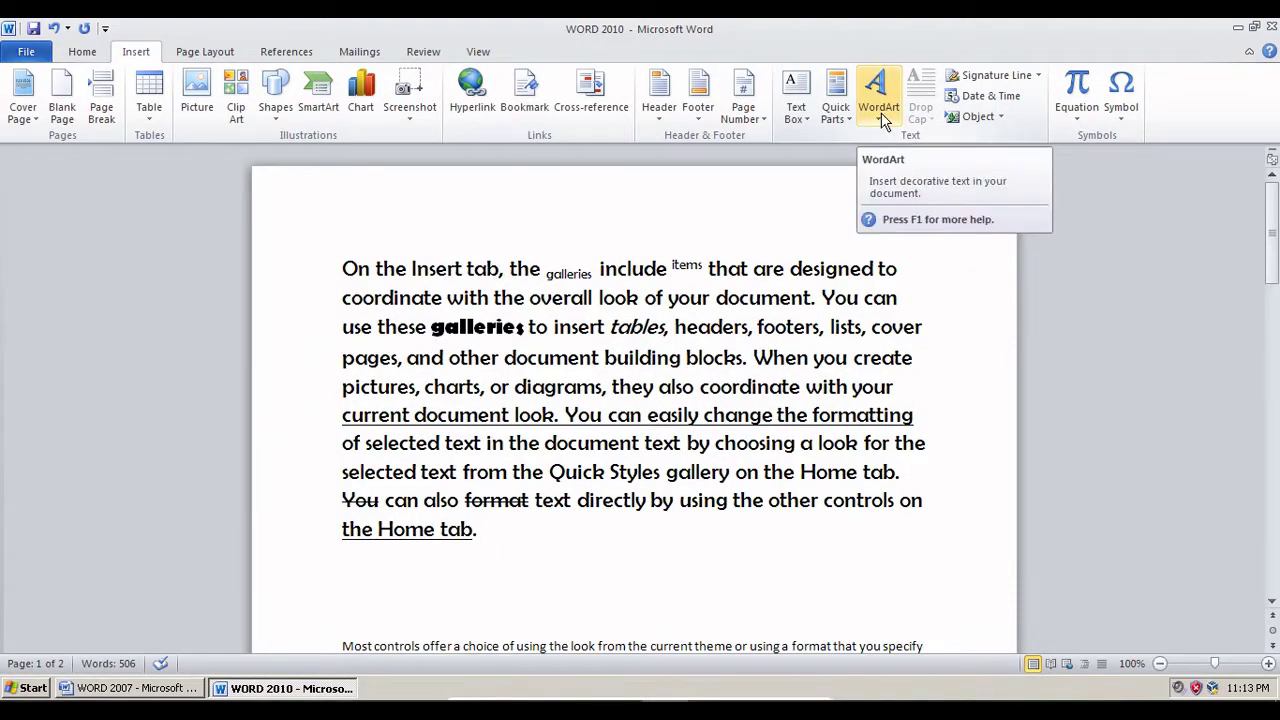
click(880, 115)
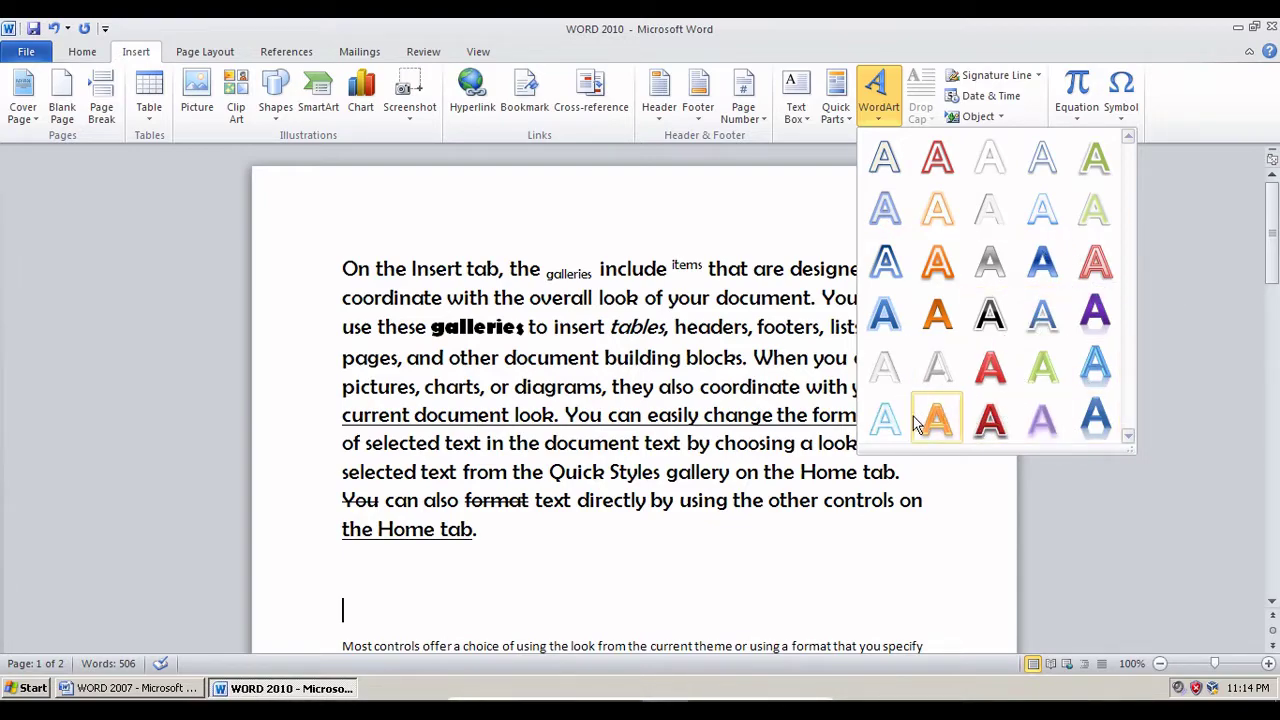
click(885, 316)
scroll(591, 495, down, 1)
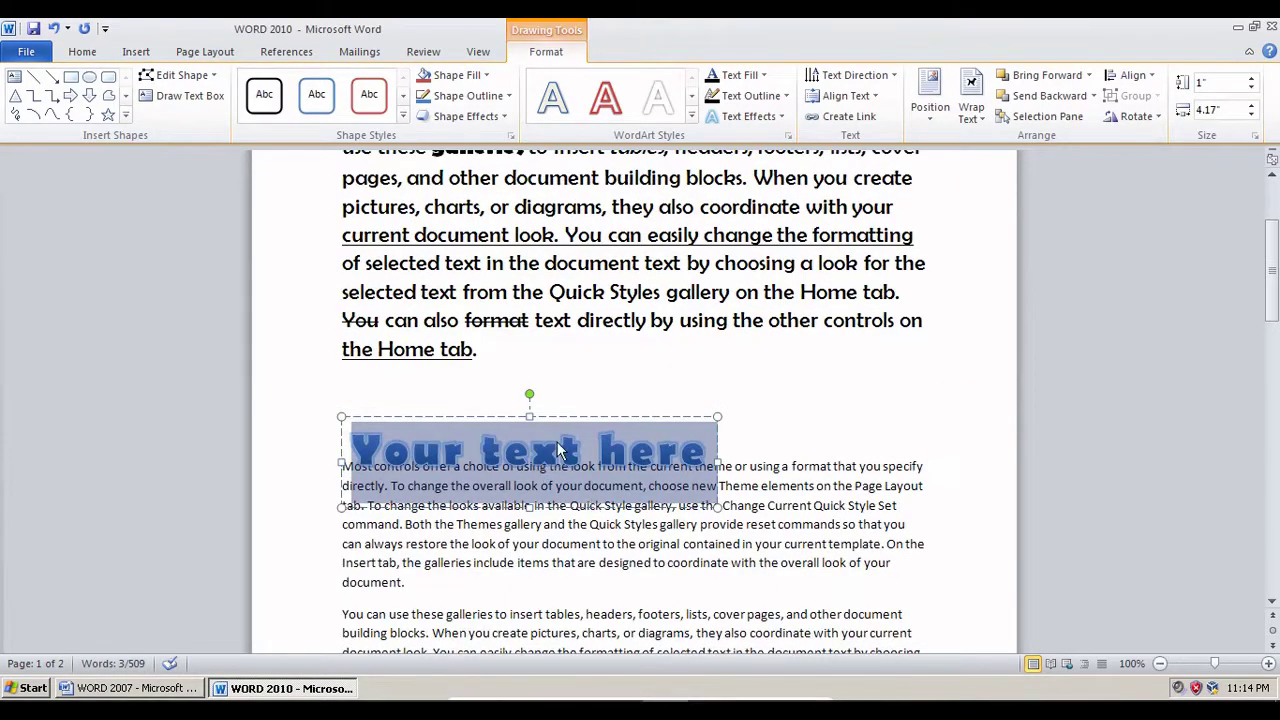
drag(579, 418, 756, 356)
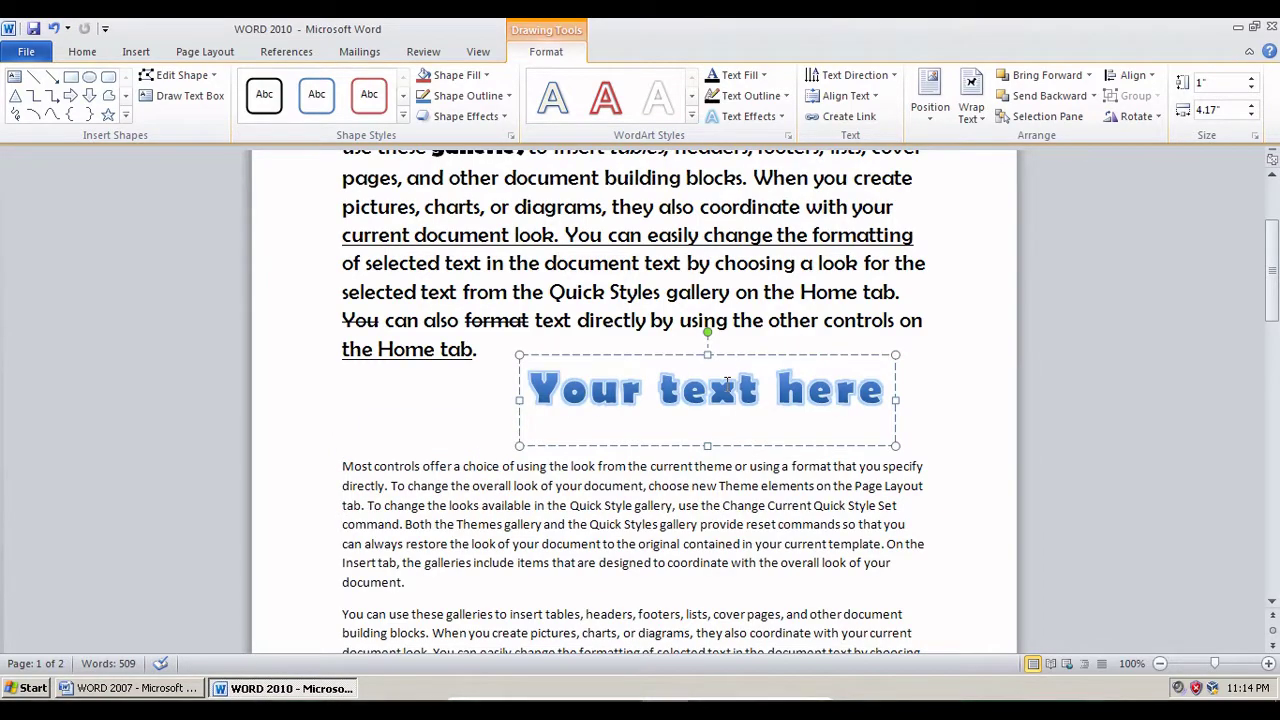
Replace the WordArt placeholder text with "Selamat Datang".
triple_click(728, 386)
text(Se)
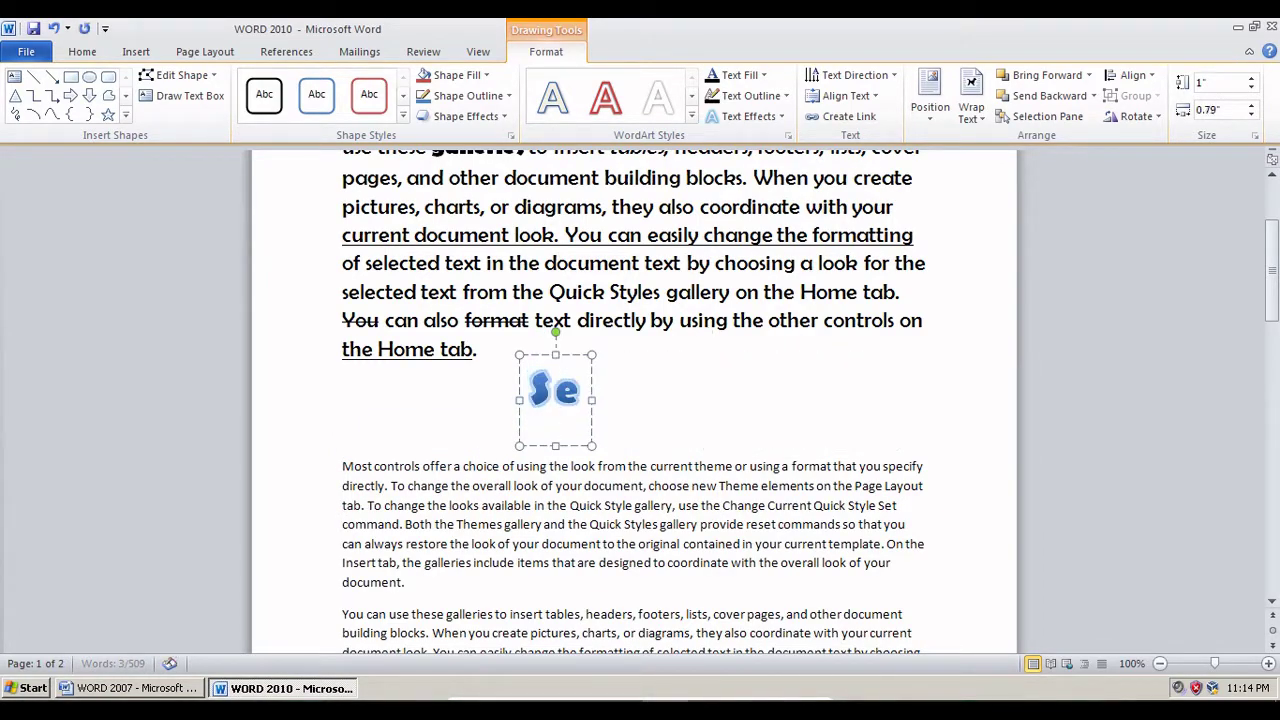
text(lama)
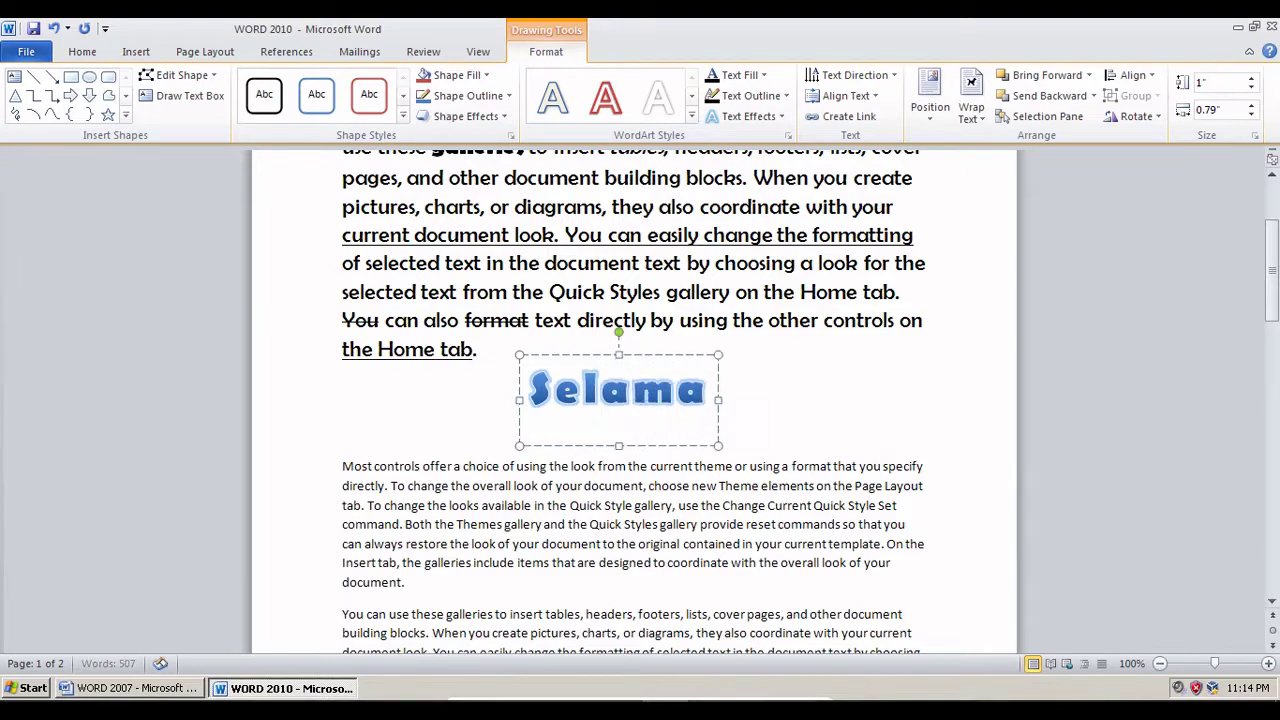
text(t Datang)
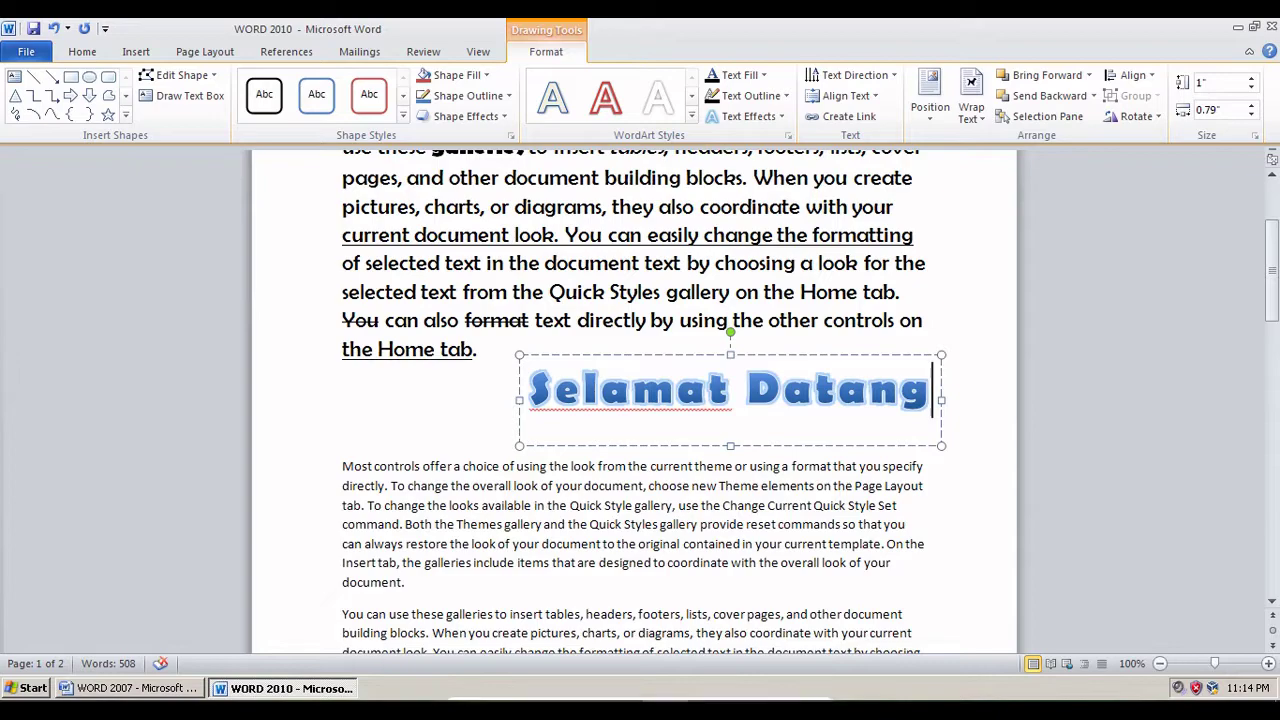
click(797, 482)
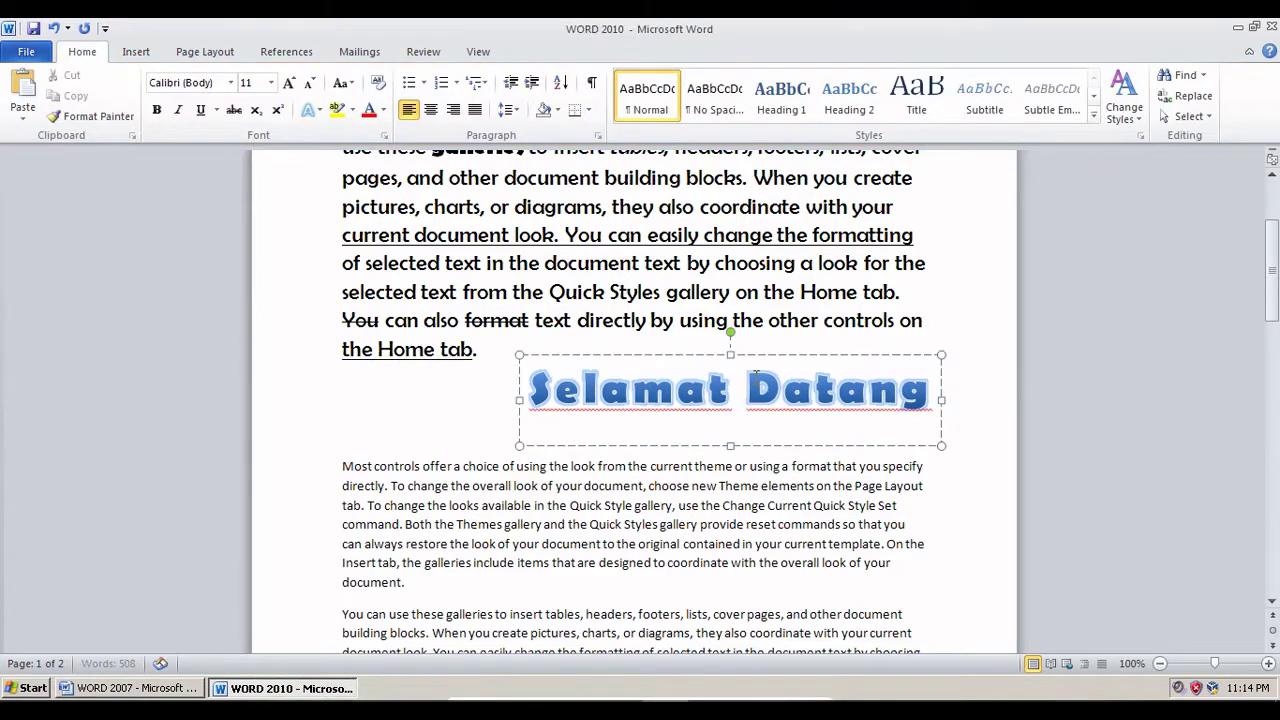
Move the "Selamat Datang" WordArt horizontally so it sits roughly centred between the page margins.
click(748, 395)
drag(743, 351, 670, 352)
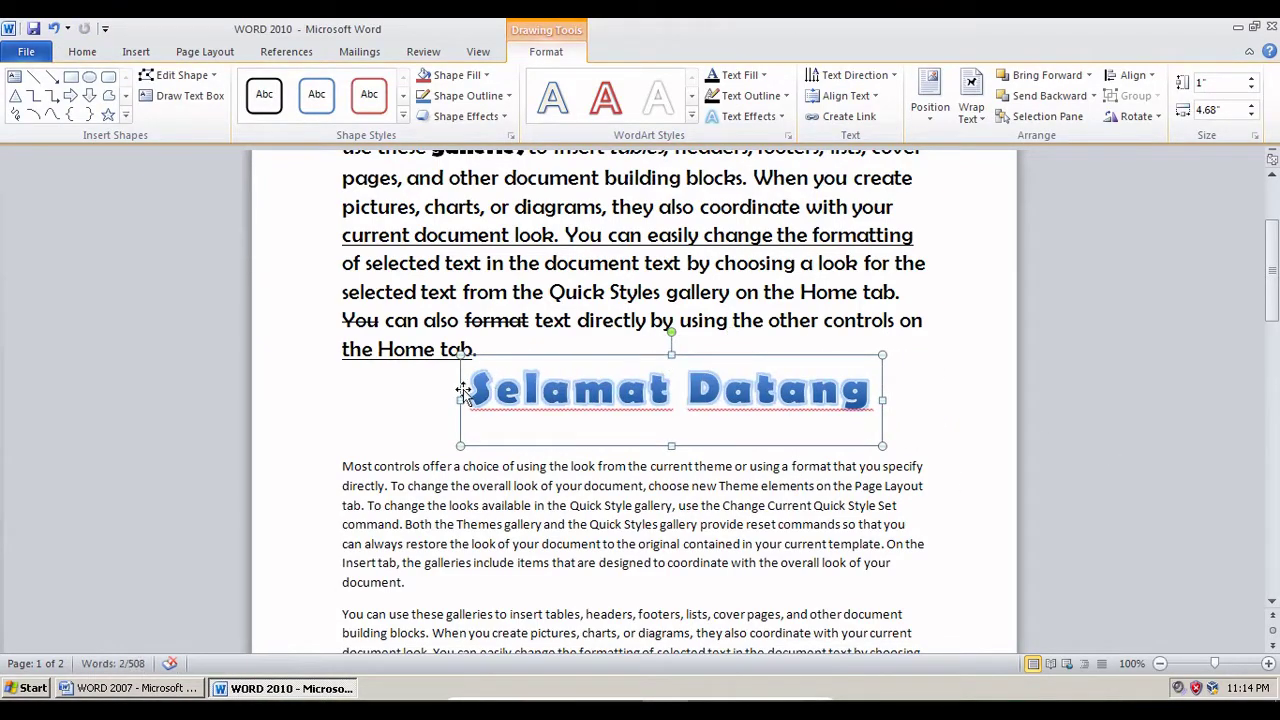
drag(457, 391, 428, 391)
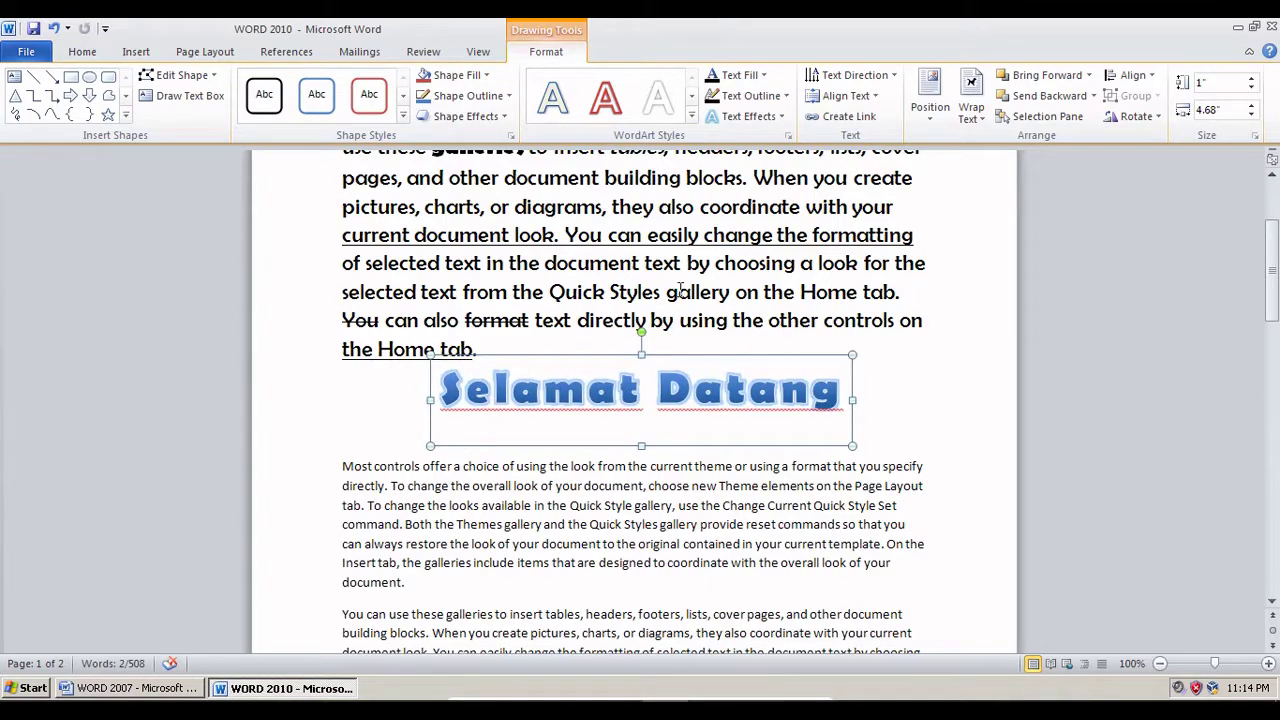
Change the "Selamat Datang" WordArt font to Book Antiqua and shift the object slightly to the right.
click(95, 59)
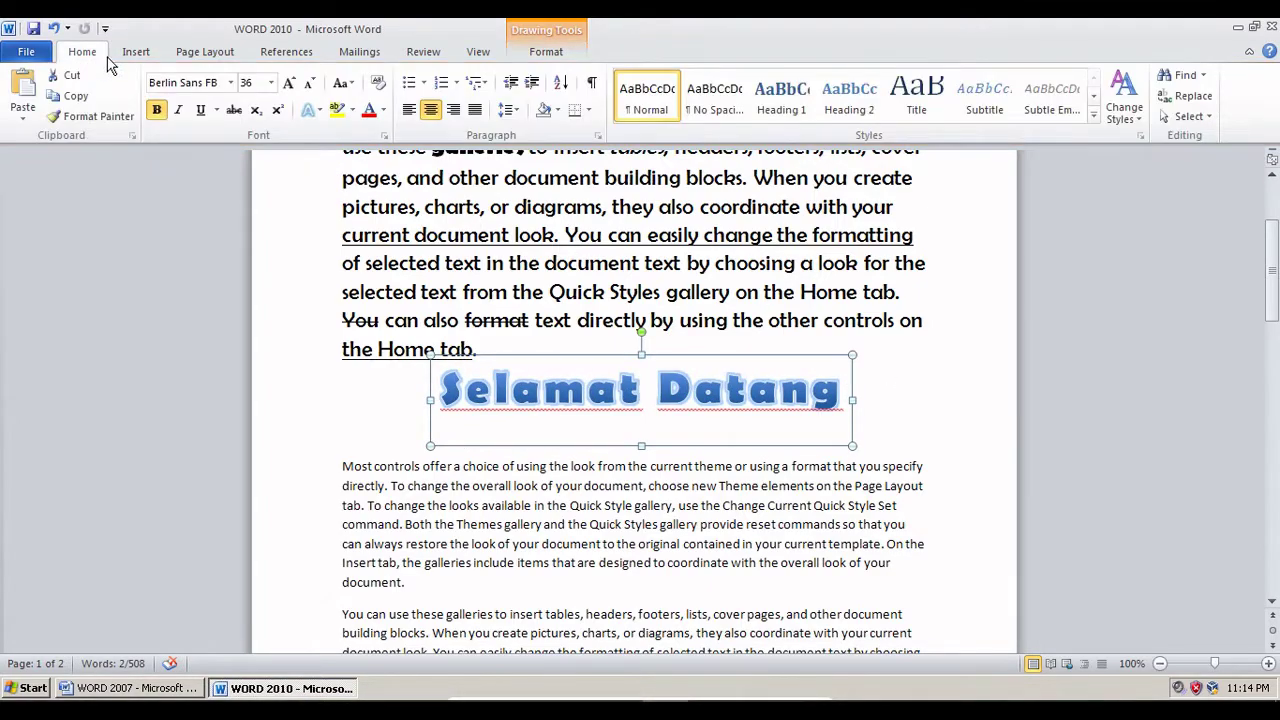
click(230, 82)
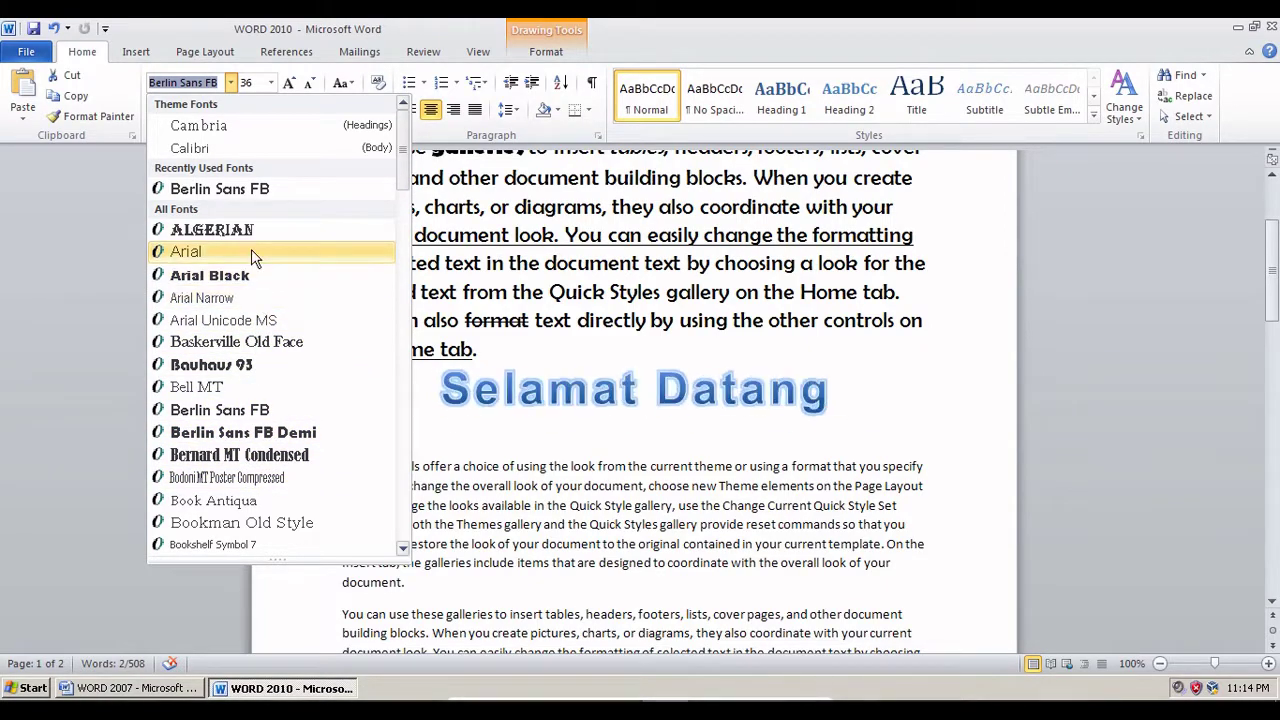
click(238, 500)
click(999, 456)
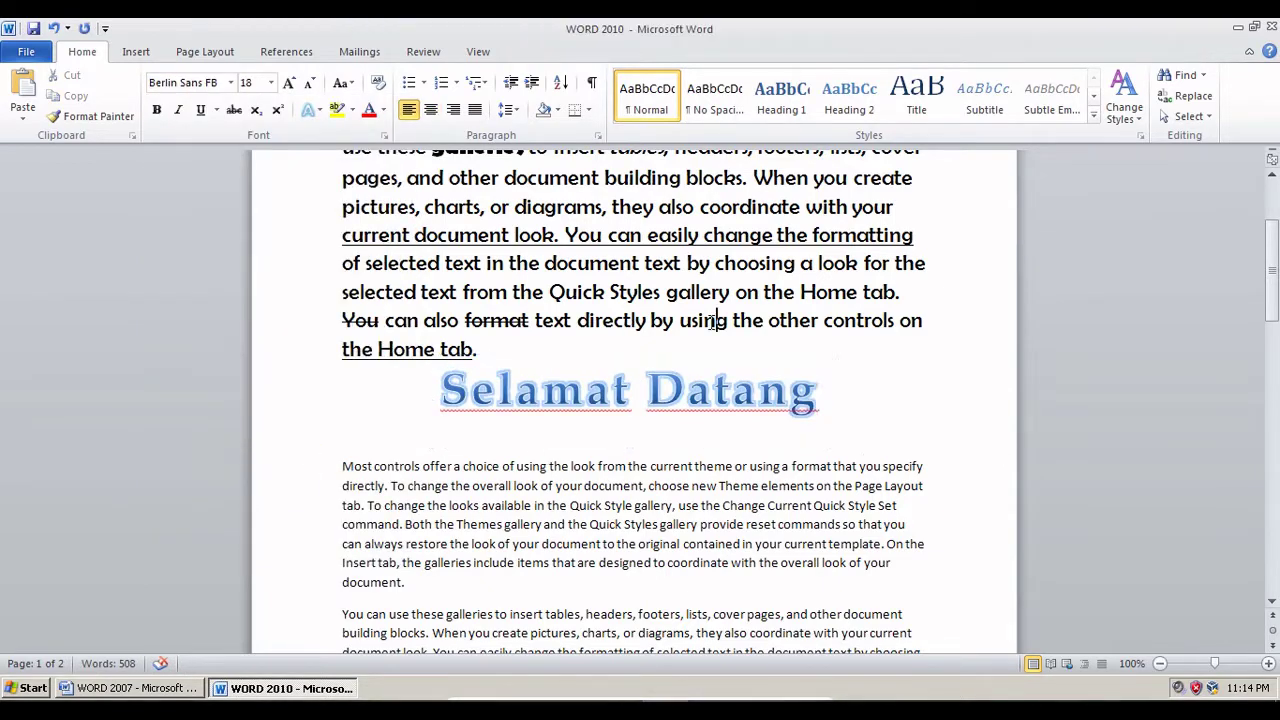
click(676, 398)
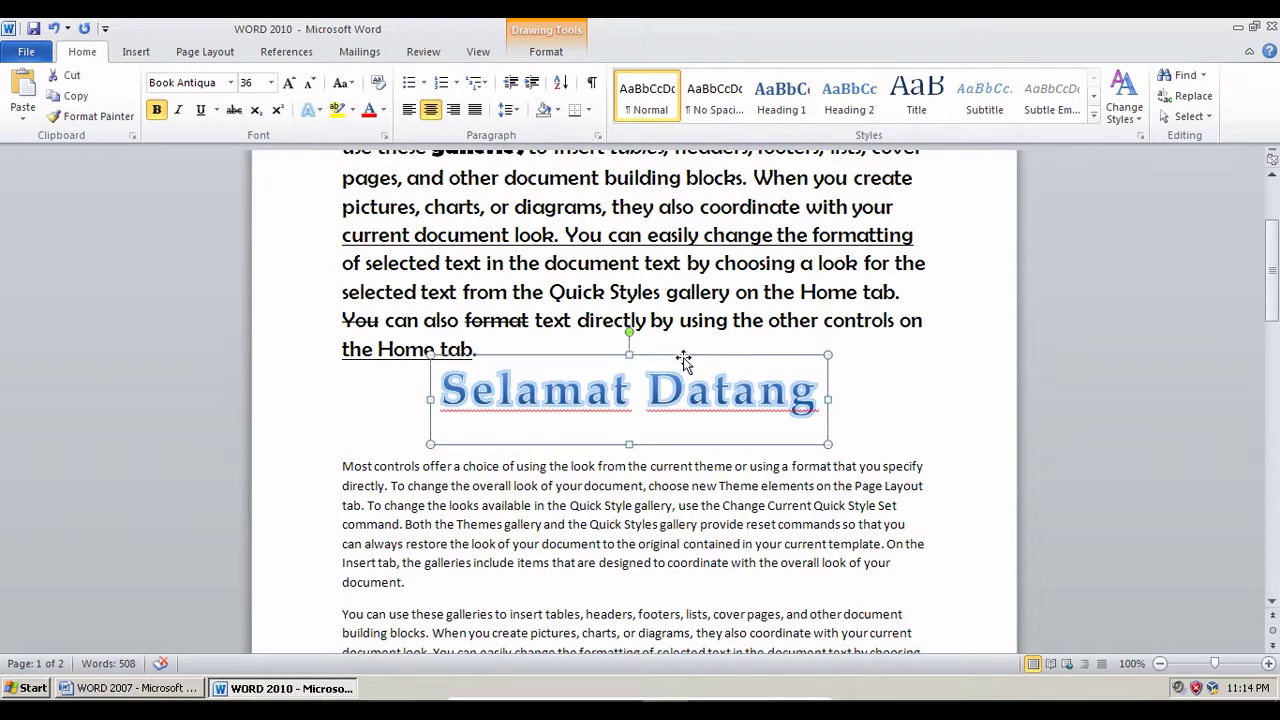
drag(743, 366, 802, 366)
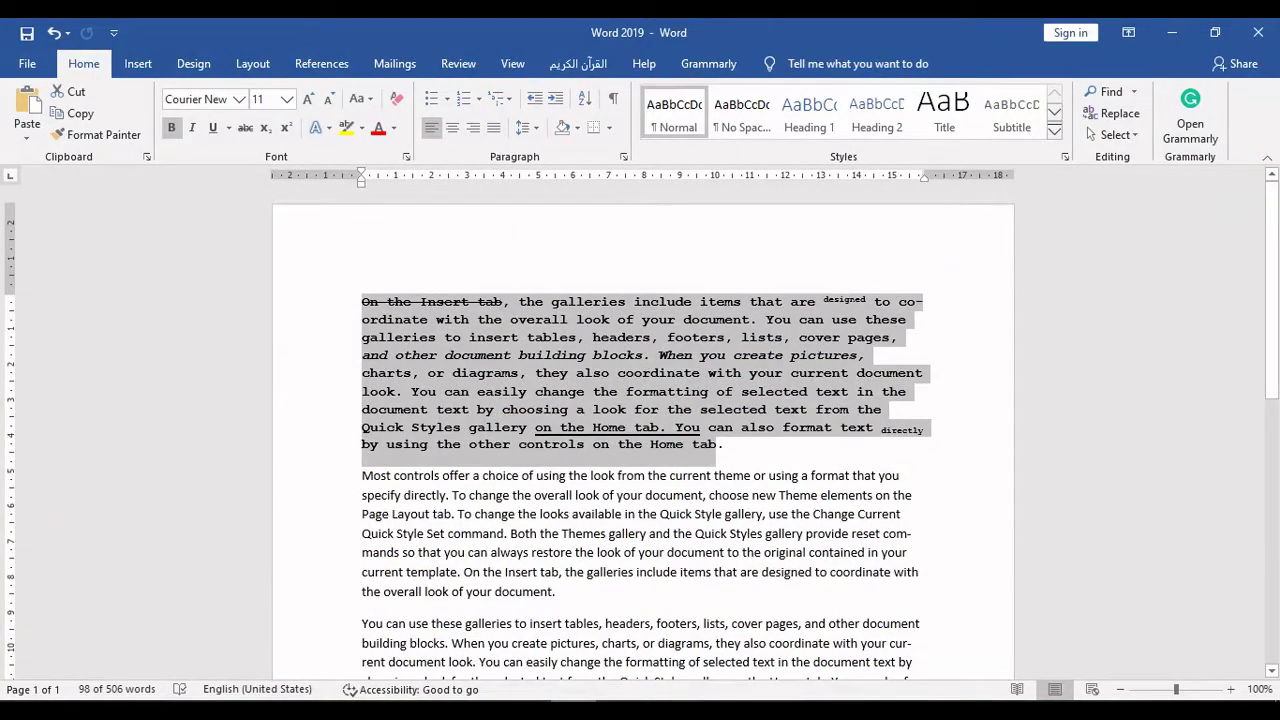
Switch to the Word 2019 document and add two blank lines after its first paragraph.
scroll(766, 403, down, 2)
click(745, 366)
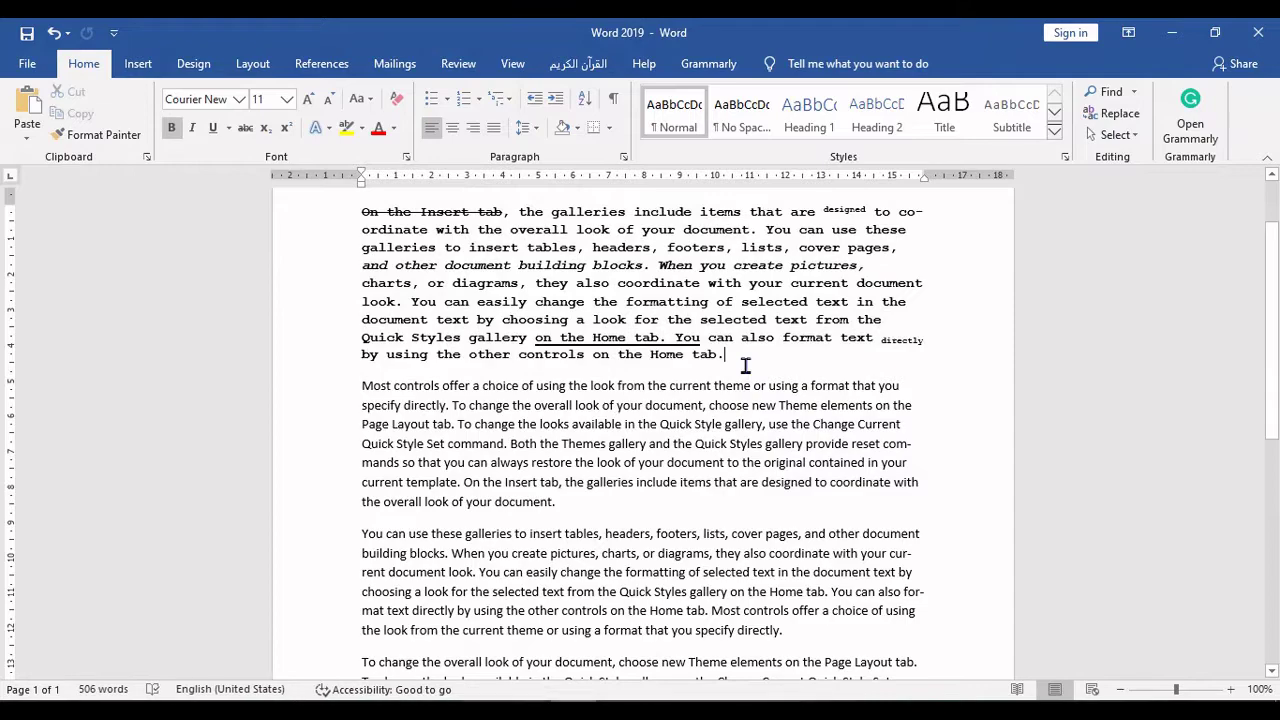
key(Return)
key(Return)
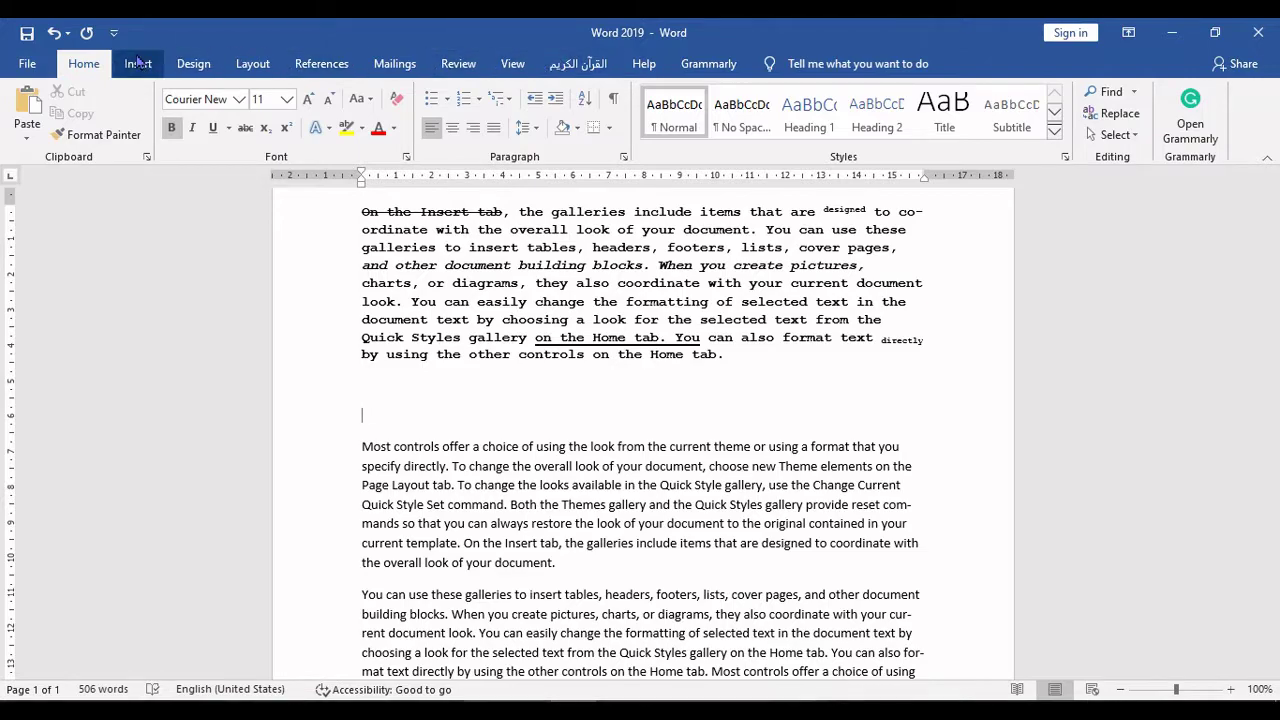
Insert a WordArt object in the light blue style with a reflection and place it in the blank space below the first paragraph.
click(138, 63)
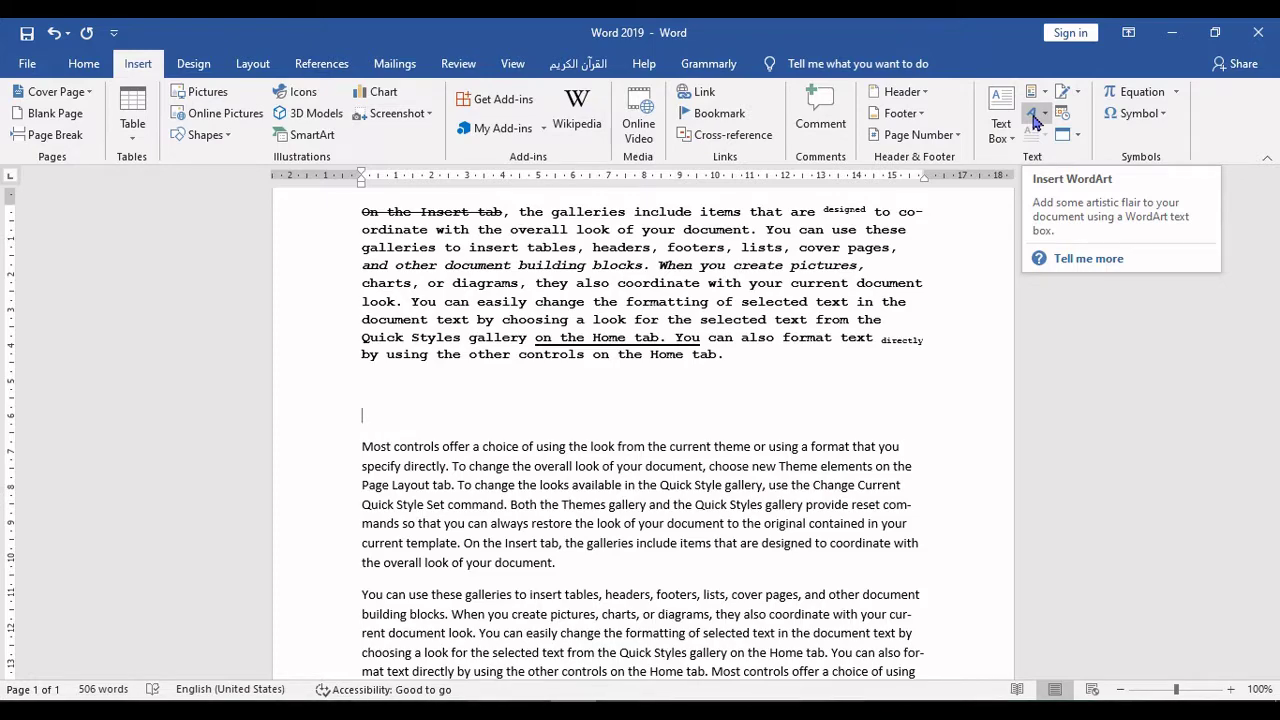
click(1035, 119)
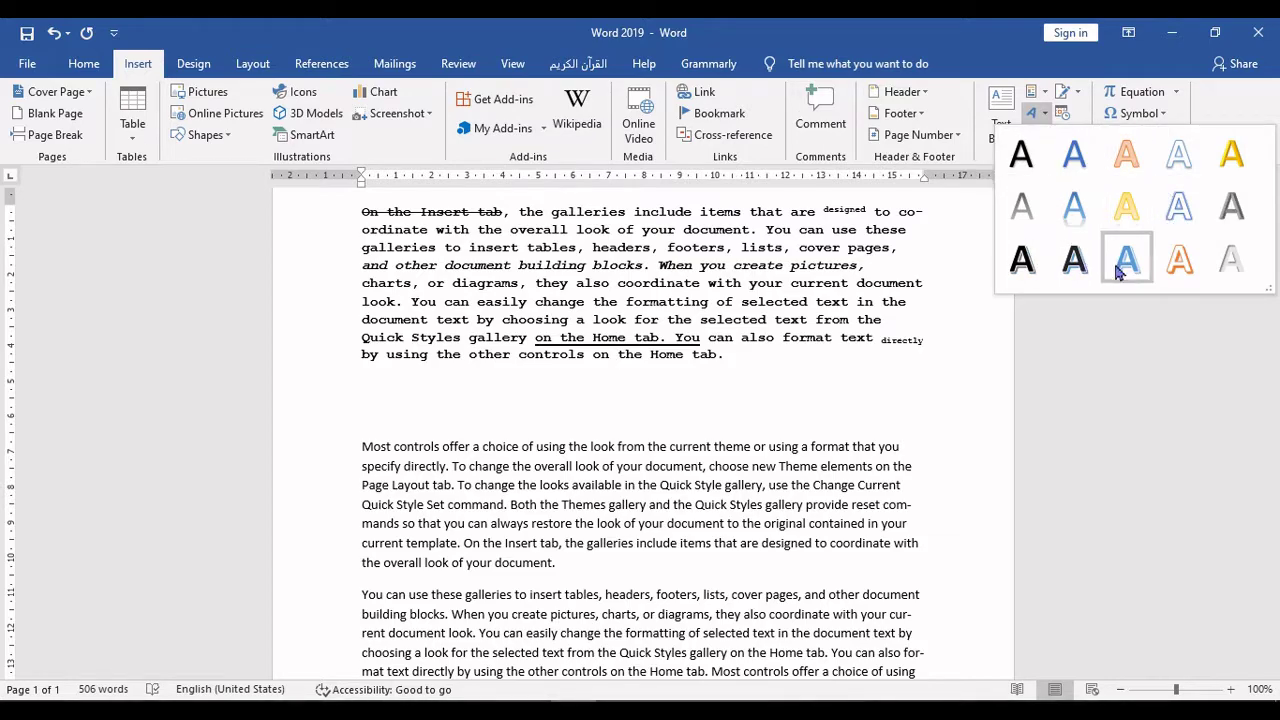
key(Escape)
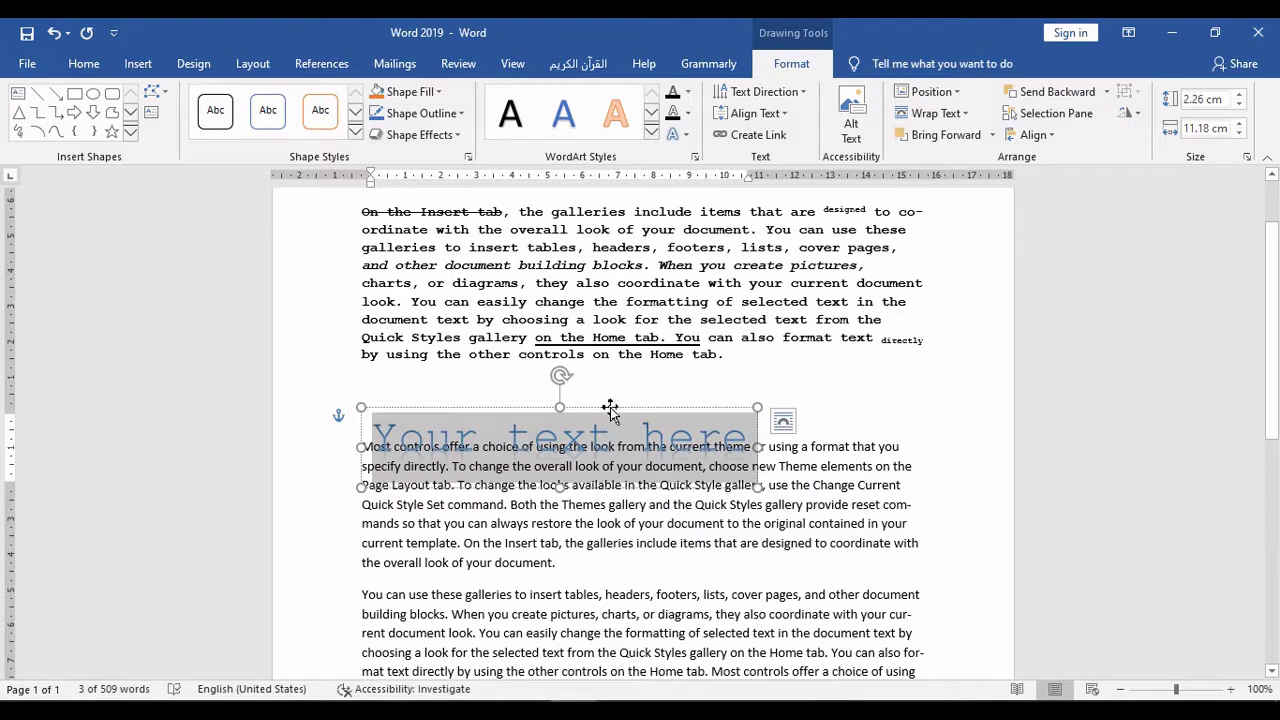
drag(610, 410, 683, 373)
Replace the reflected WordArt's placeholder text with "Selamat Datang".
click(593, 408)
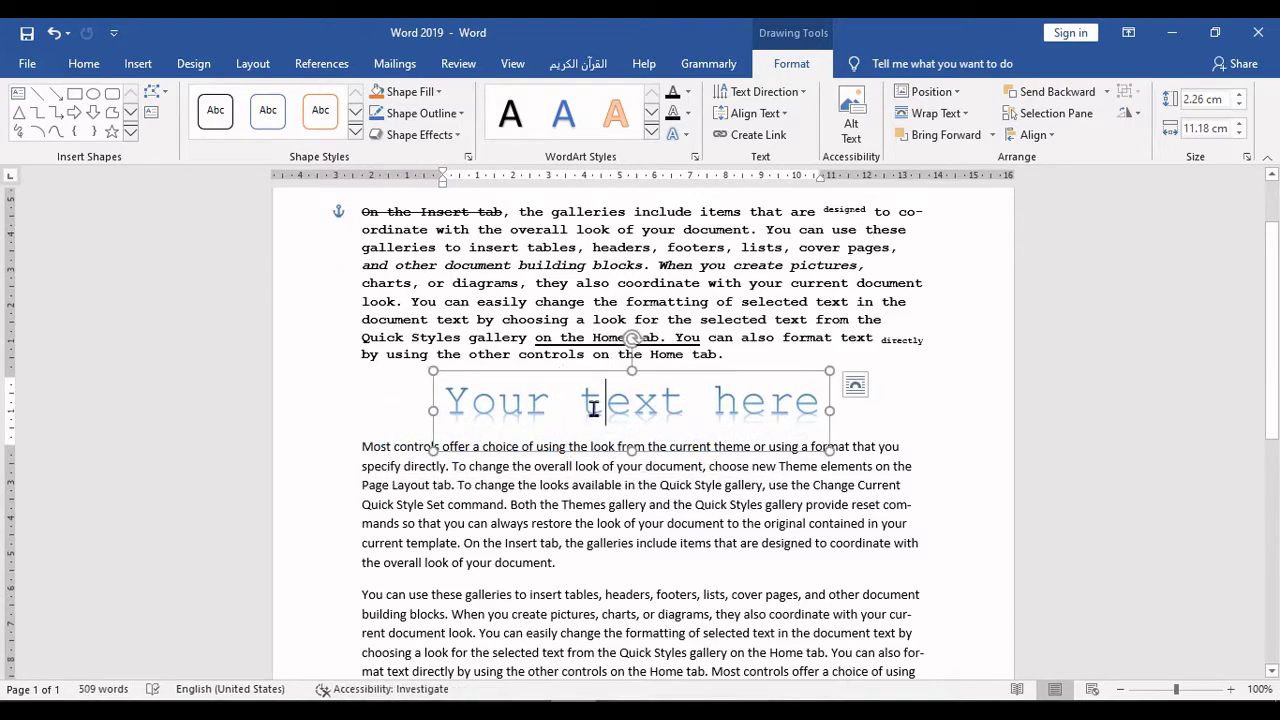
key(ctrl+a)
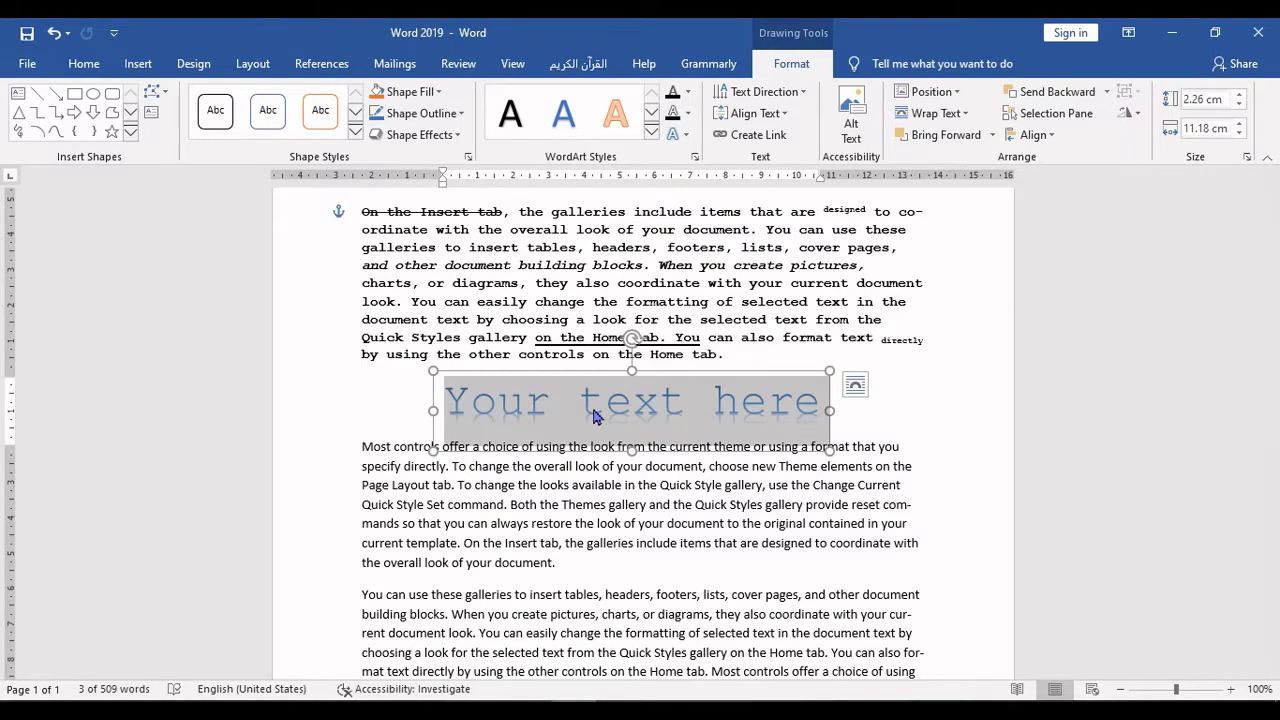
text(Sela)
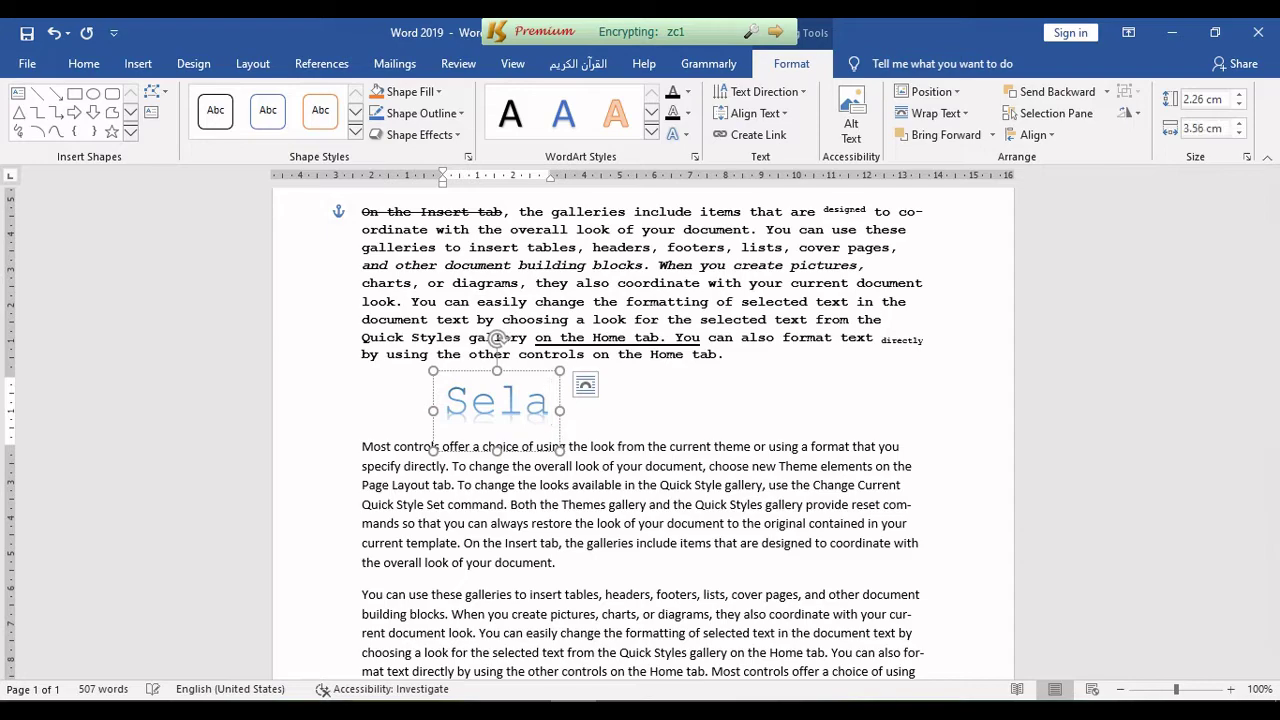
text(mat)
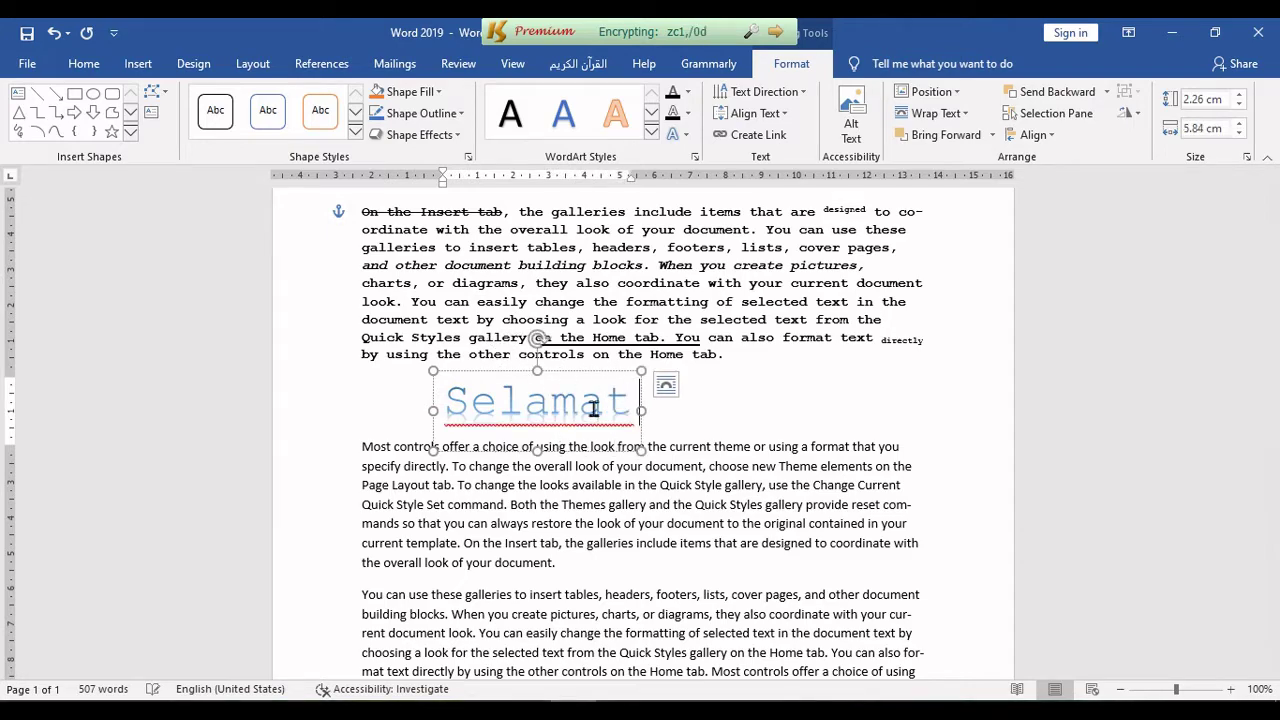
text( Datang)
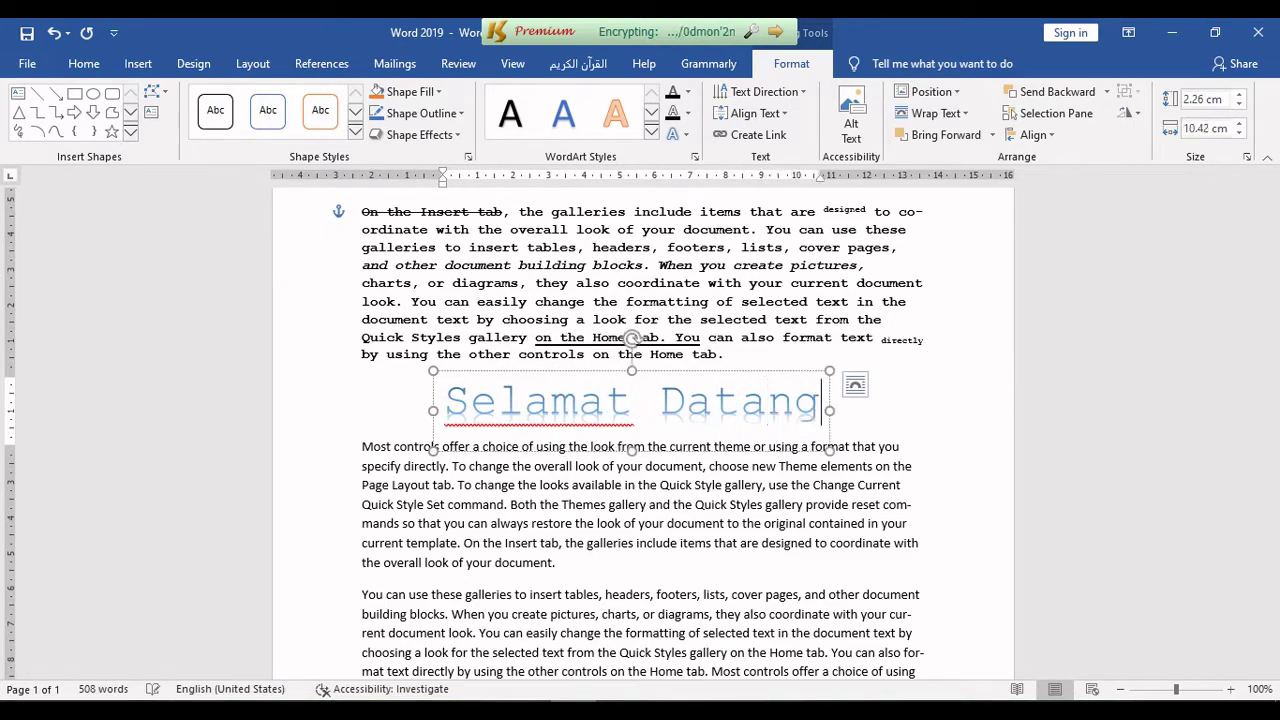
click(920, 515)
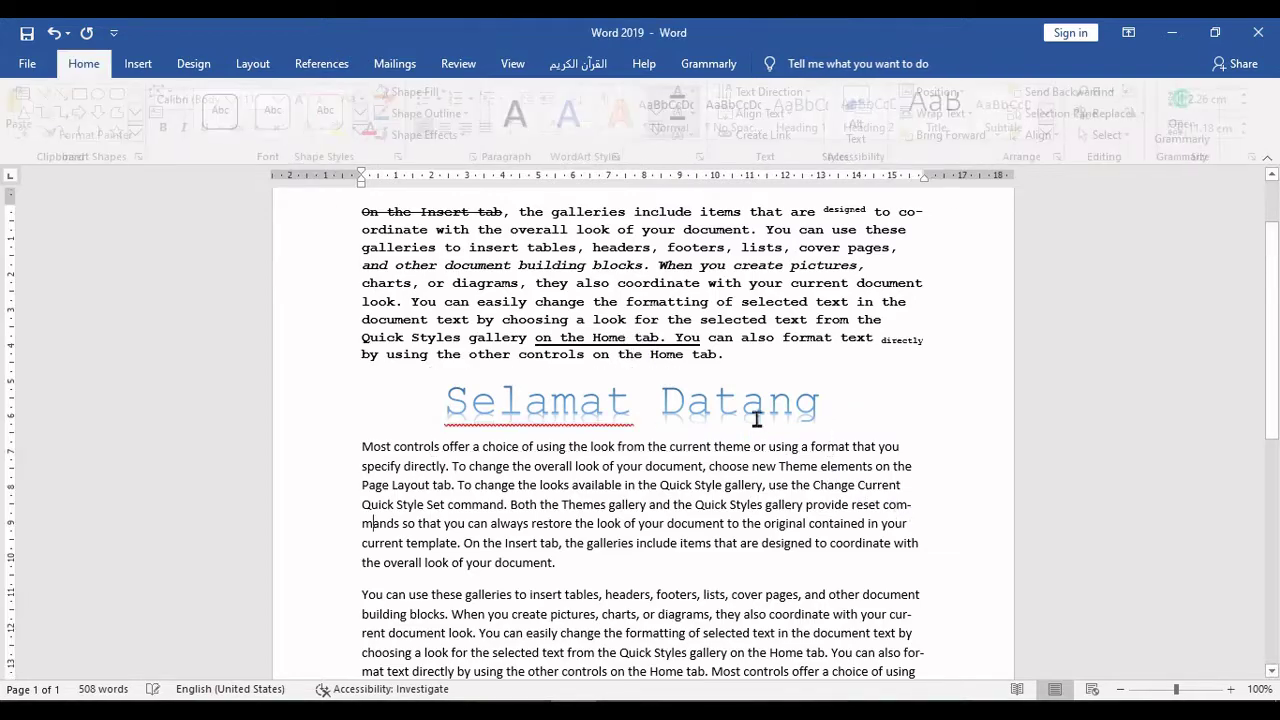
Move the reflected "Selamat Datang" WordArt slightly up and to the left between the two paragraphs.
click(741, 400)
mouse_move(689, 372)
mouse_down()
mouse_move(722, 354)
mouse_move(669, 345)
mouse_up()
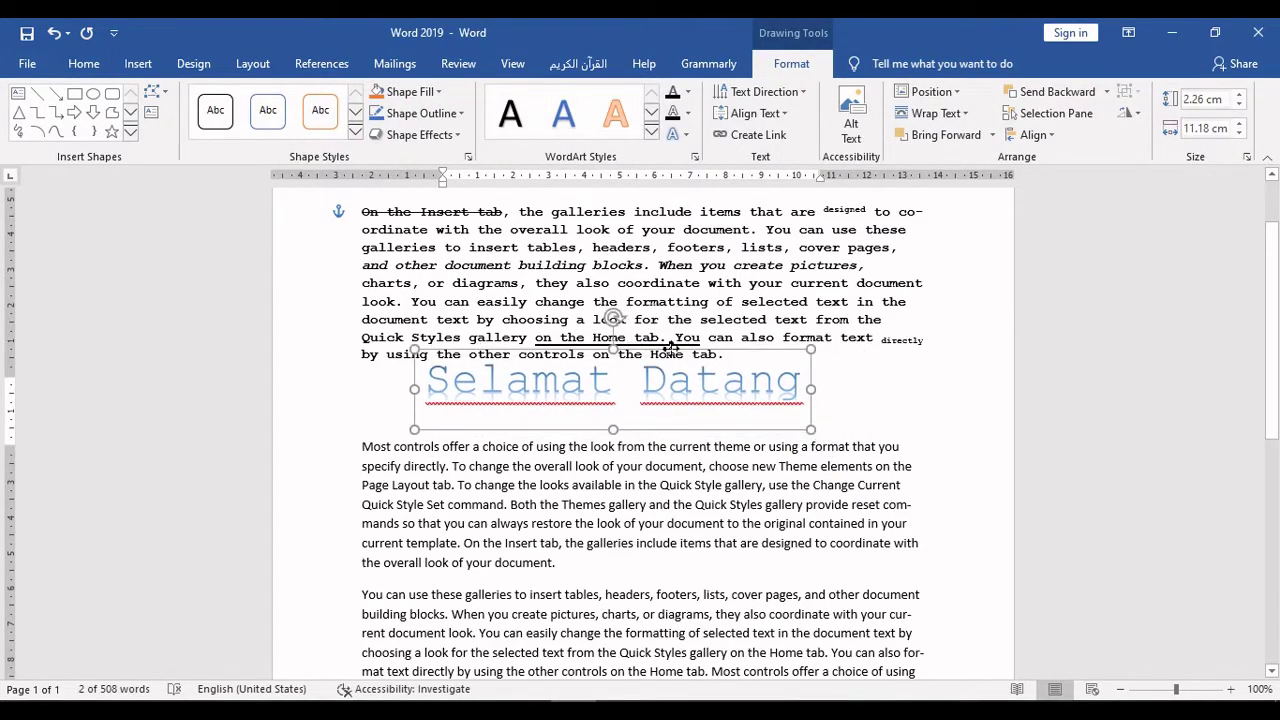
click(854, 397)
click(734, 390)
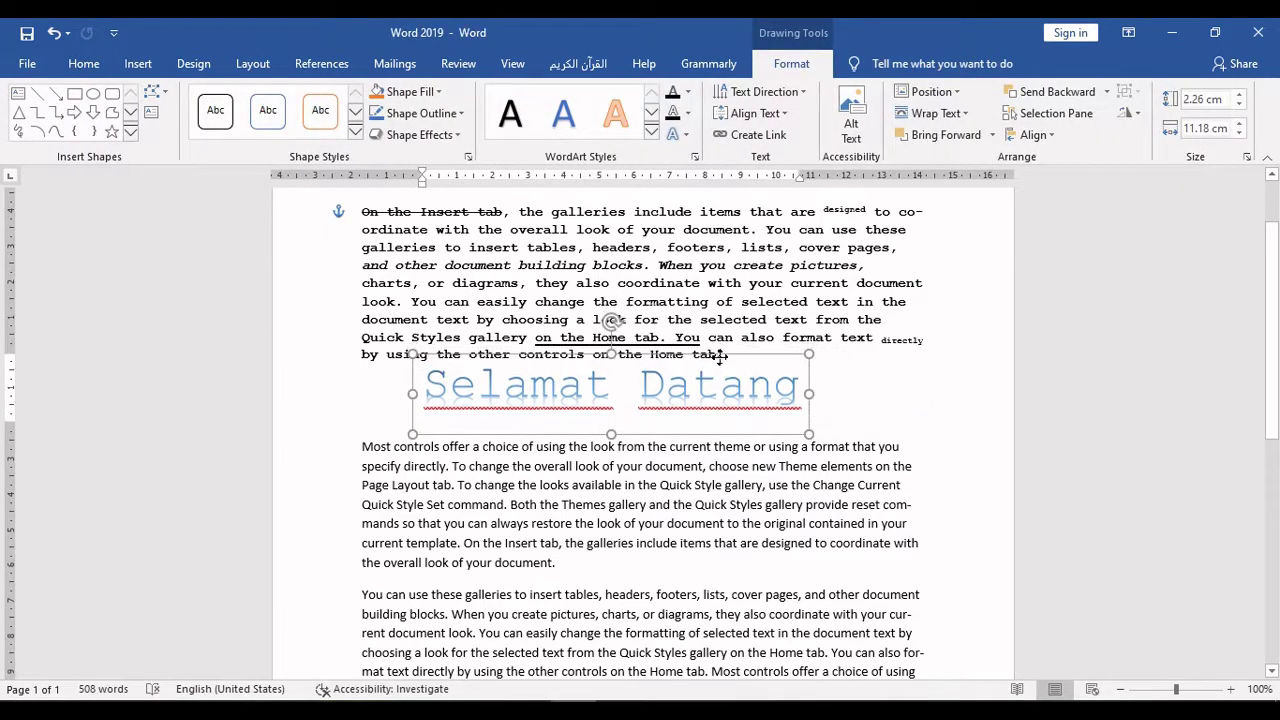
Change the font of the whole "Selamat Datang" WordArt text to Arial Black.
drag(729, 400, 423, 390)
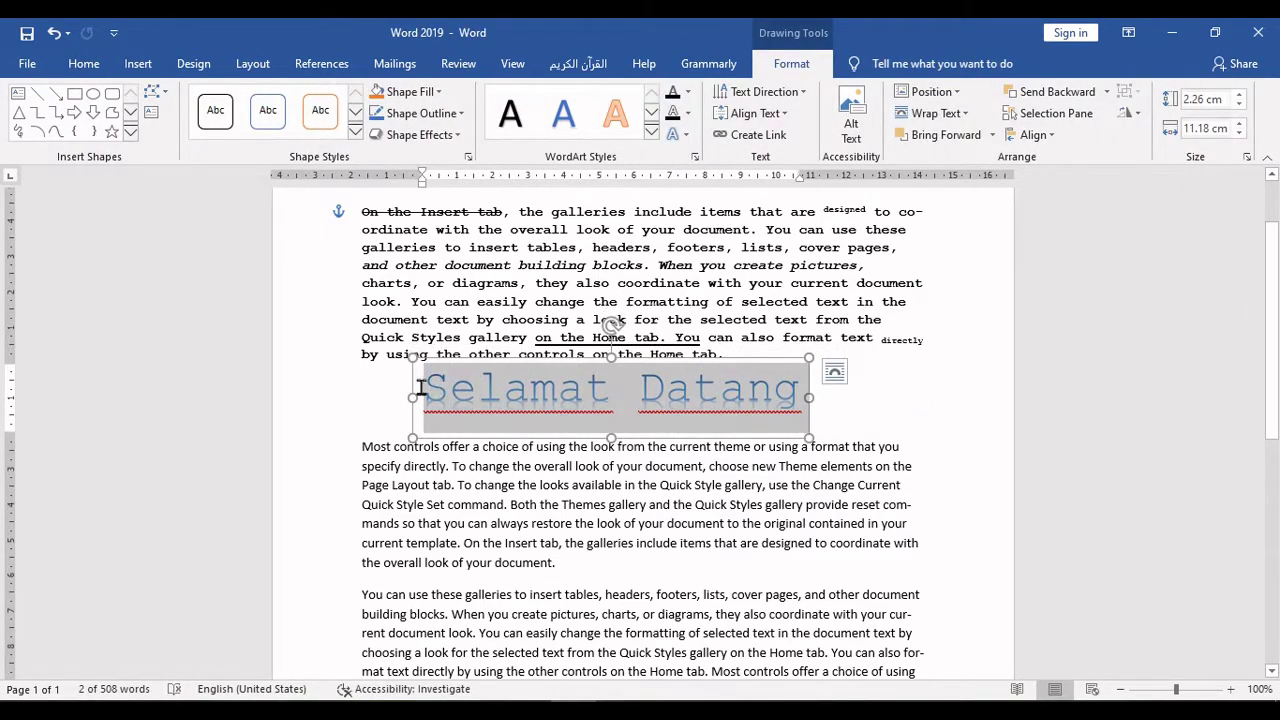
click(88, 63)
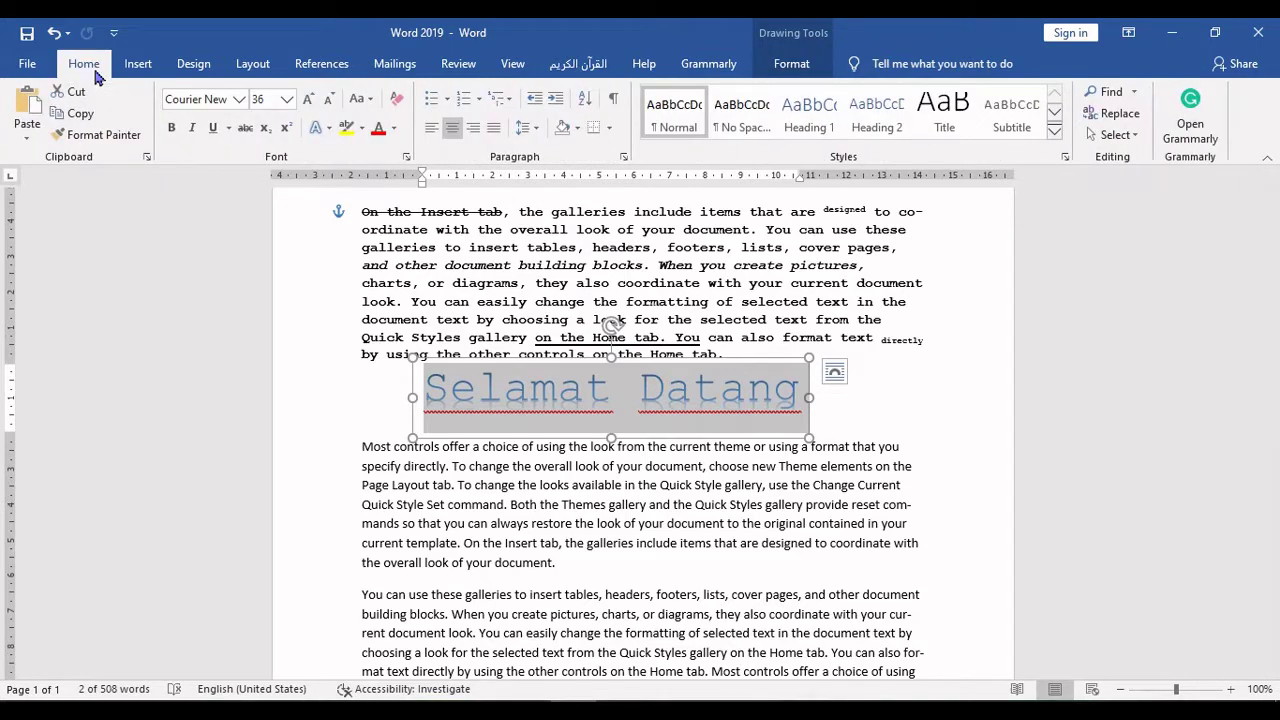
click(239, 98)
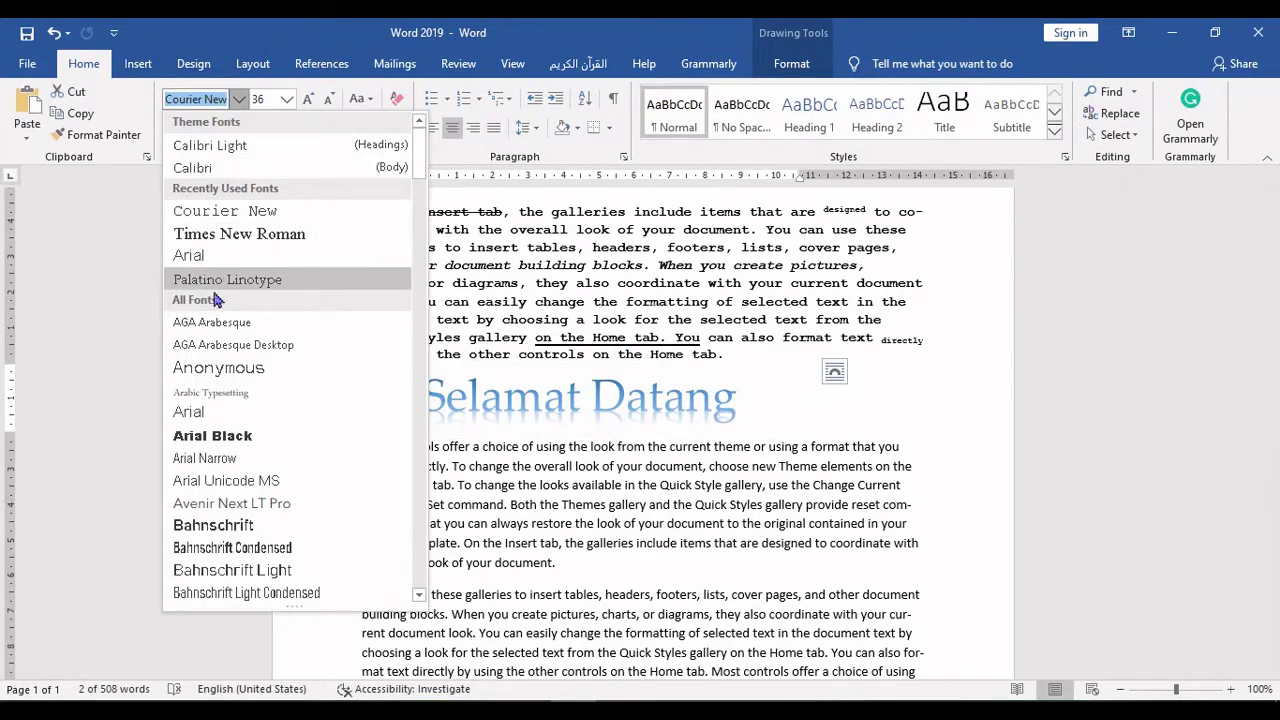
click(220, 435)
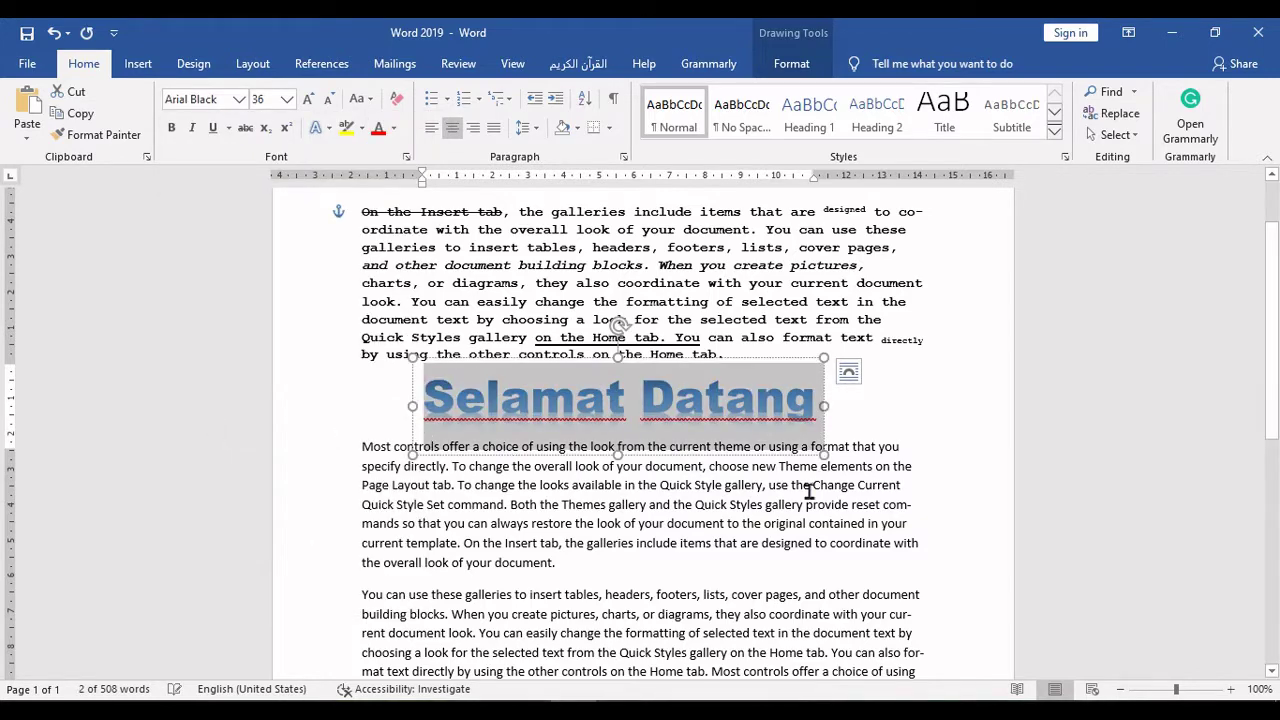
click(915, 458)
click(759, 399)
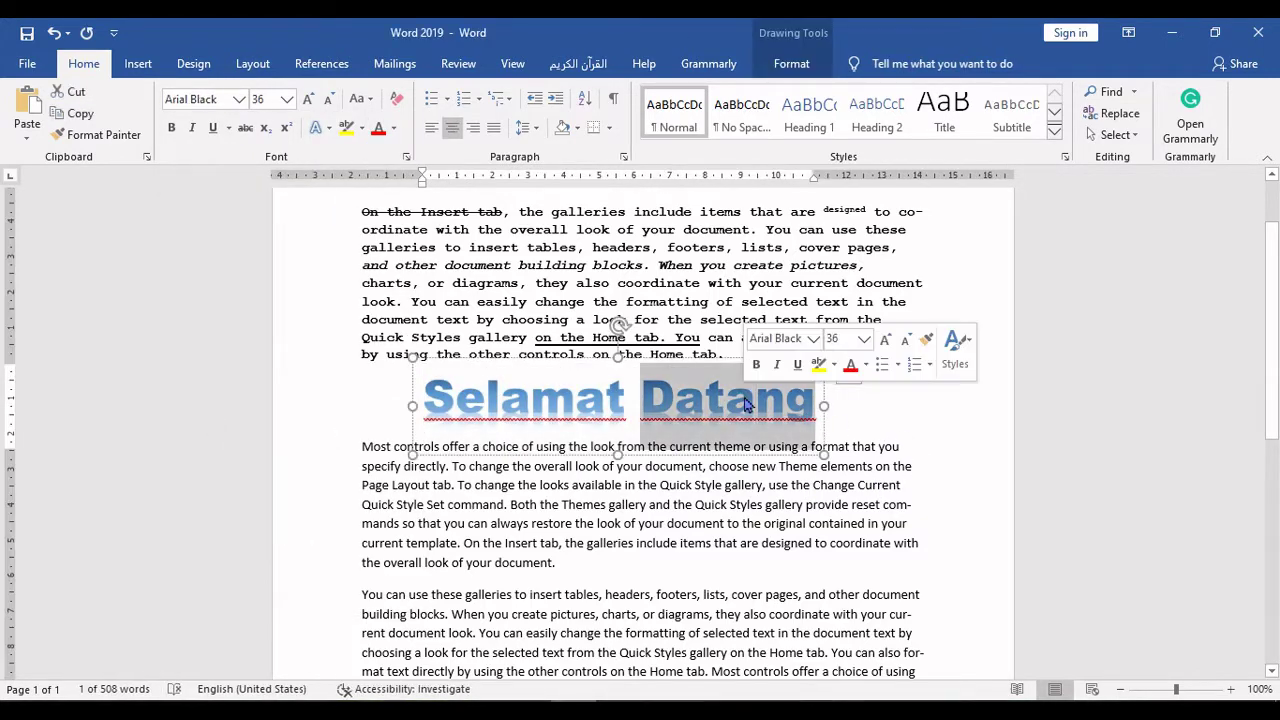
click(886, 402)
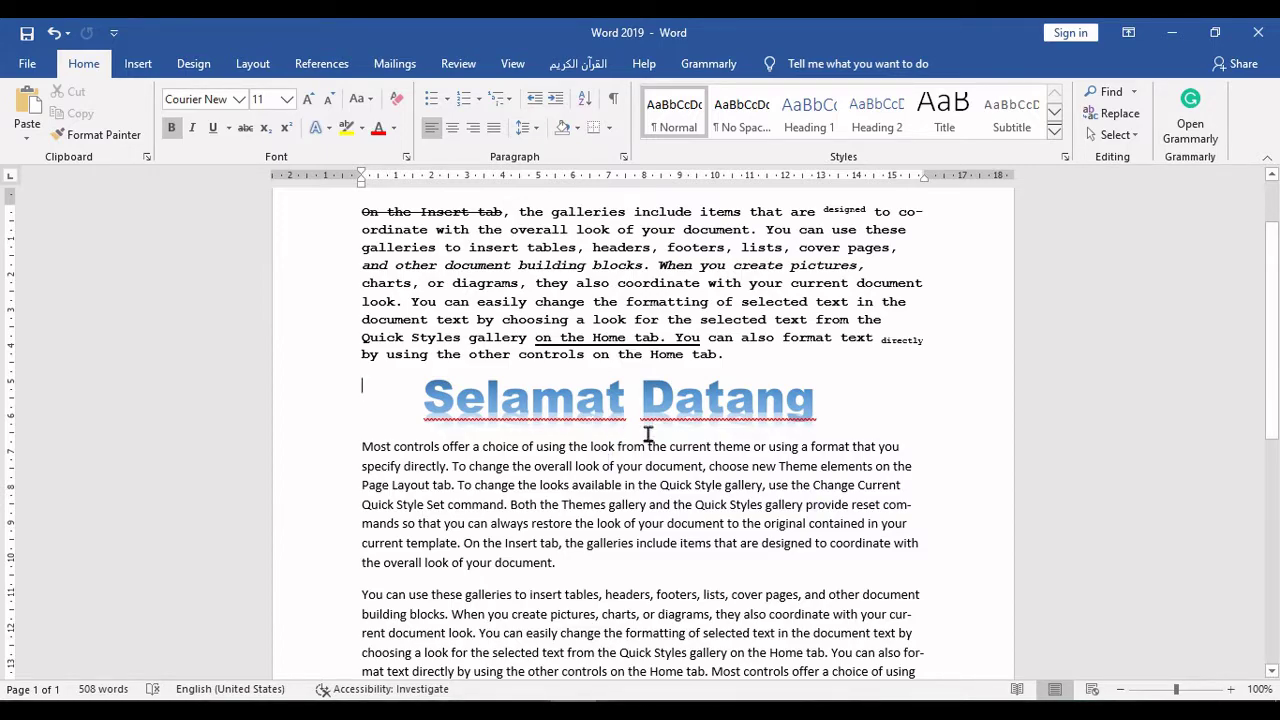
scroll(584, 490, down, 3)
scroll(695, 497, up, 3)
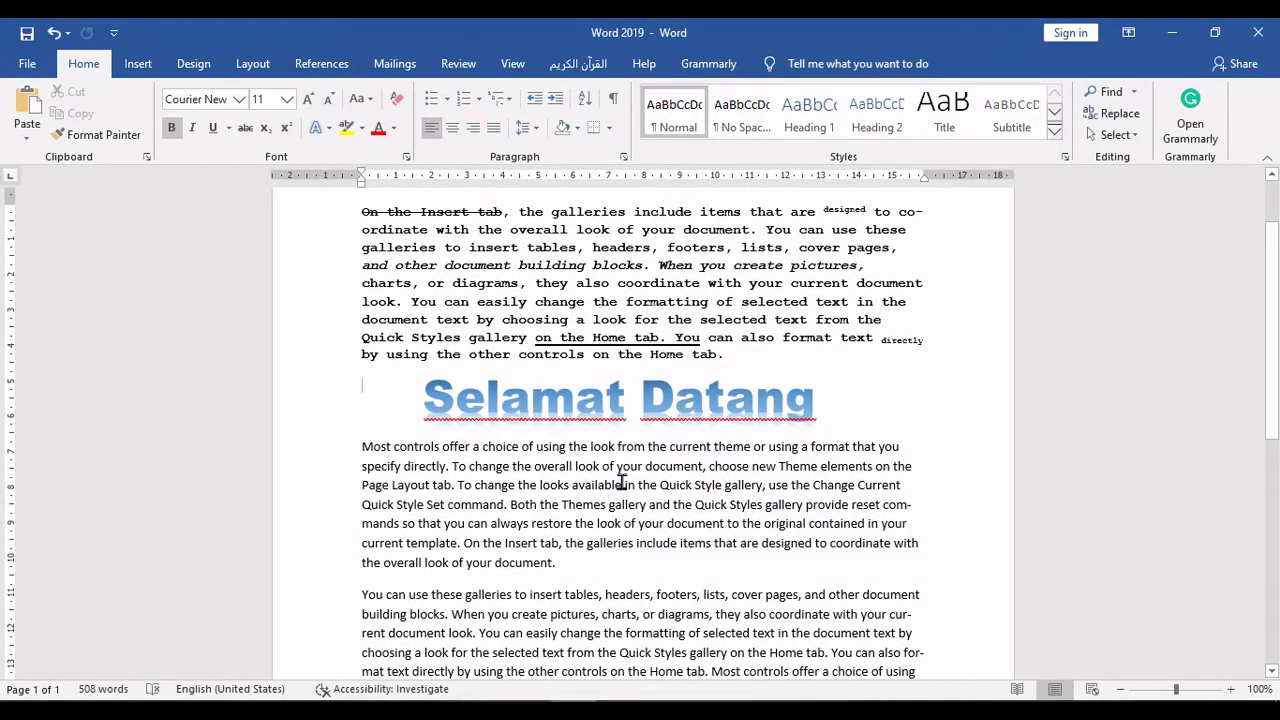
scroll(503, 450, up, 2)
scroll(520, 480, down, 2)
scroll(536, 513, down, 1)
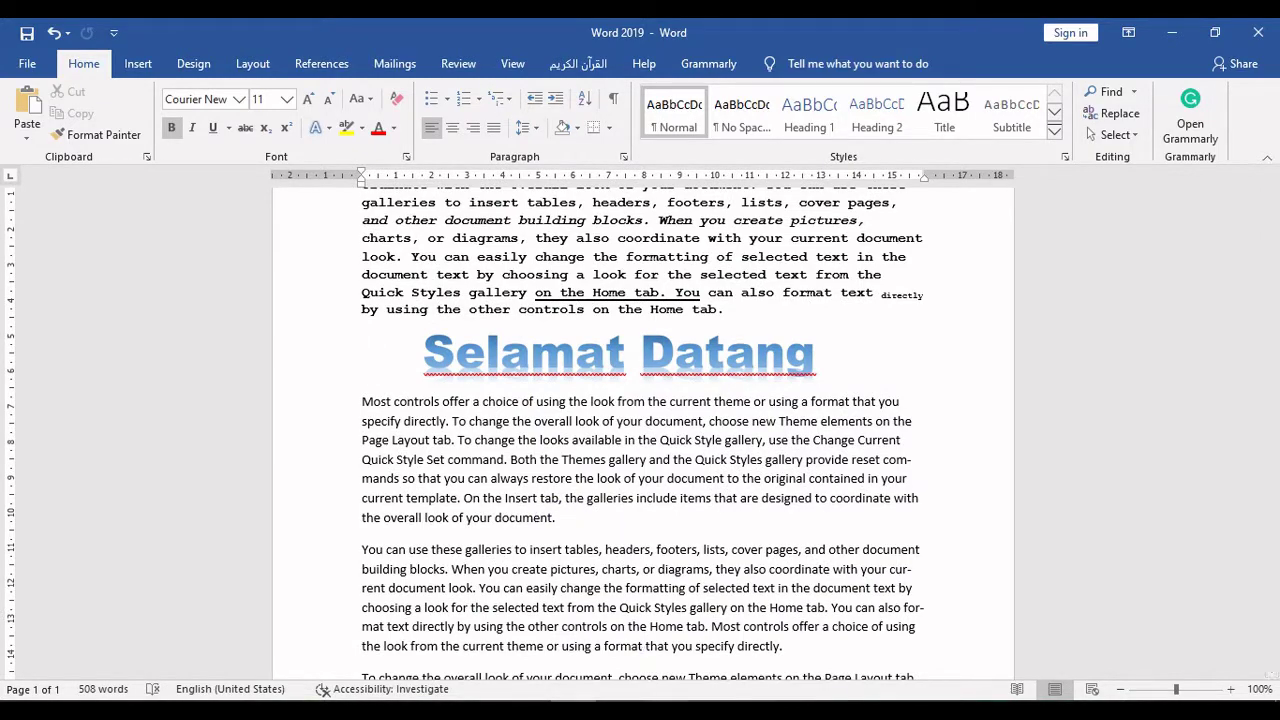
Switch to the WORD 2007 document and apply a Dropped drop cap to the "O" that begins the first paragraph.
click(666, 710)
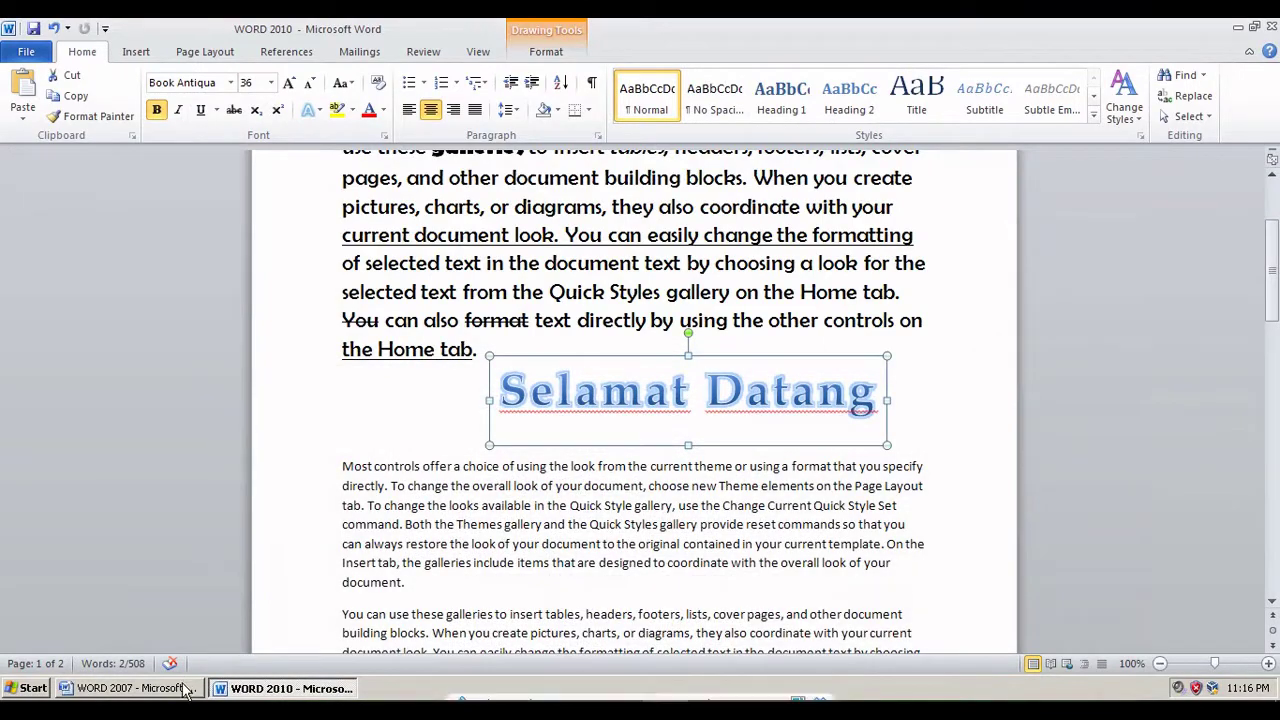
click(179, 690)
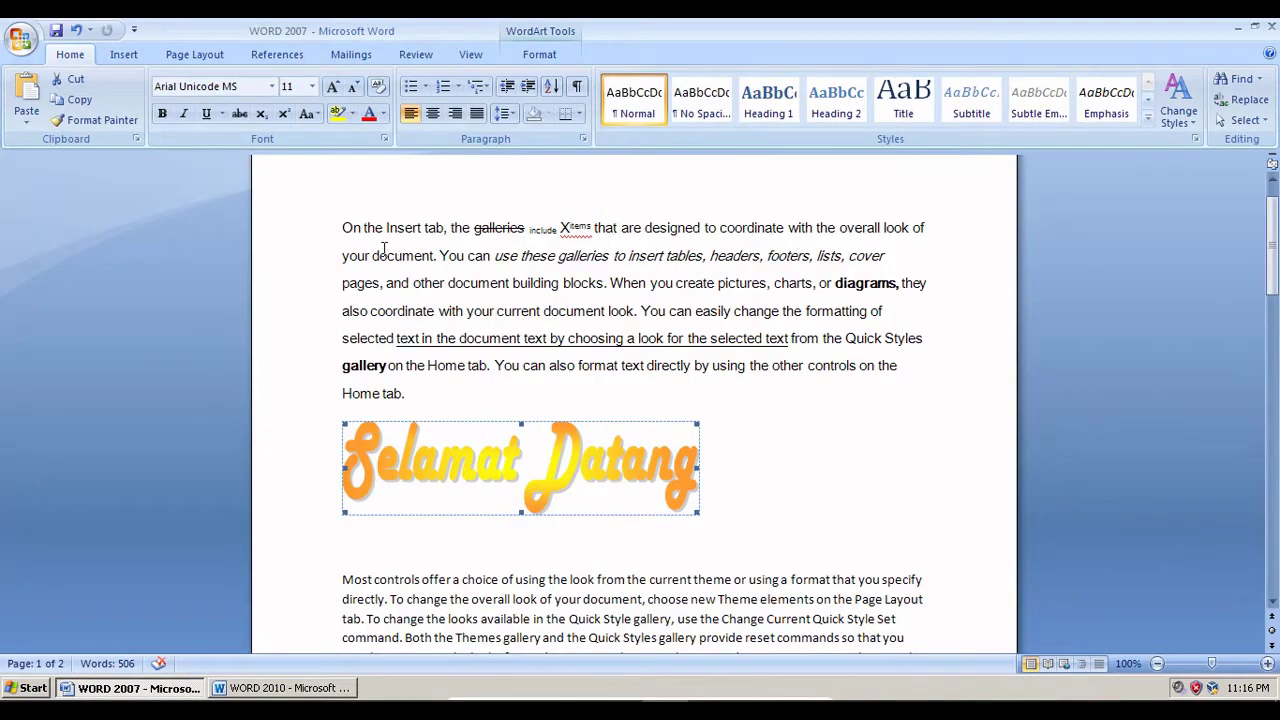
click(386, 255)
drag(341, 228, 353, 228)
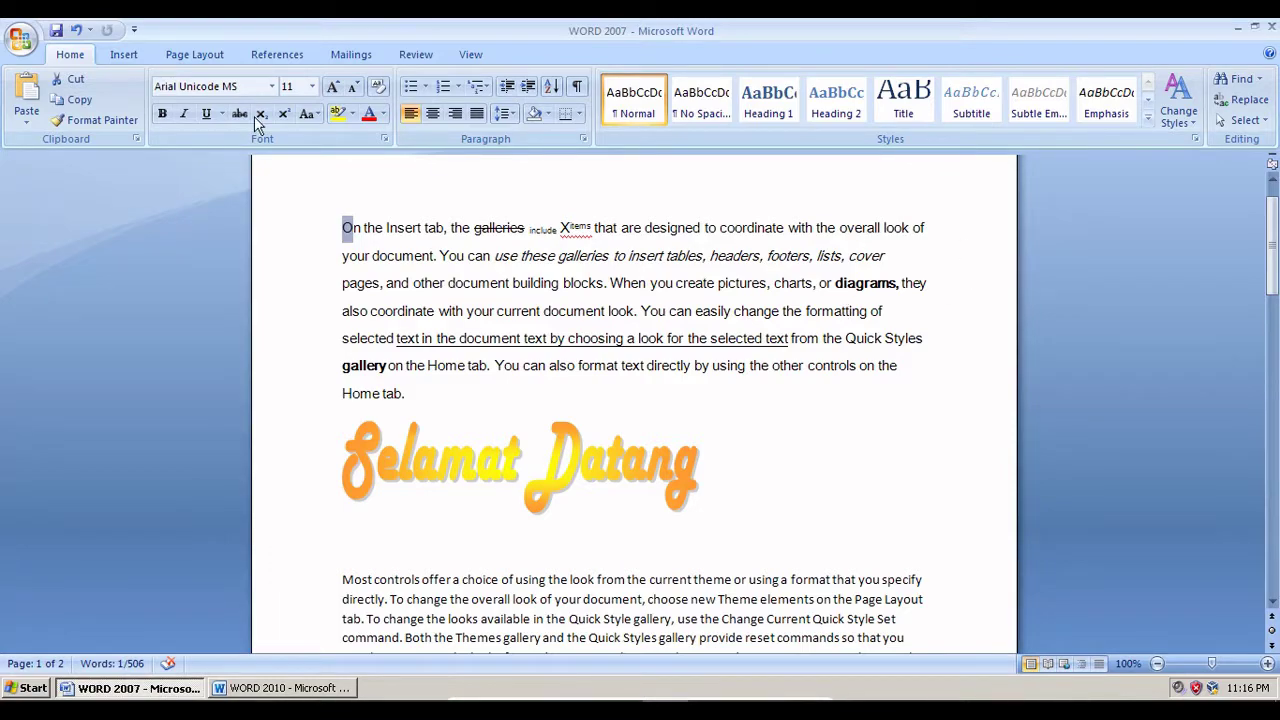
click(116, 52)
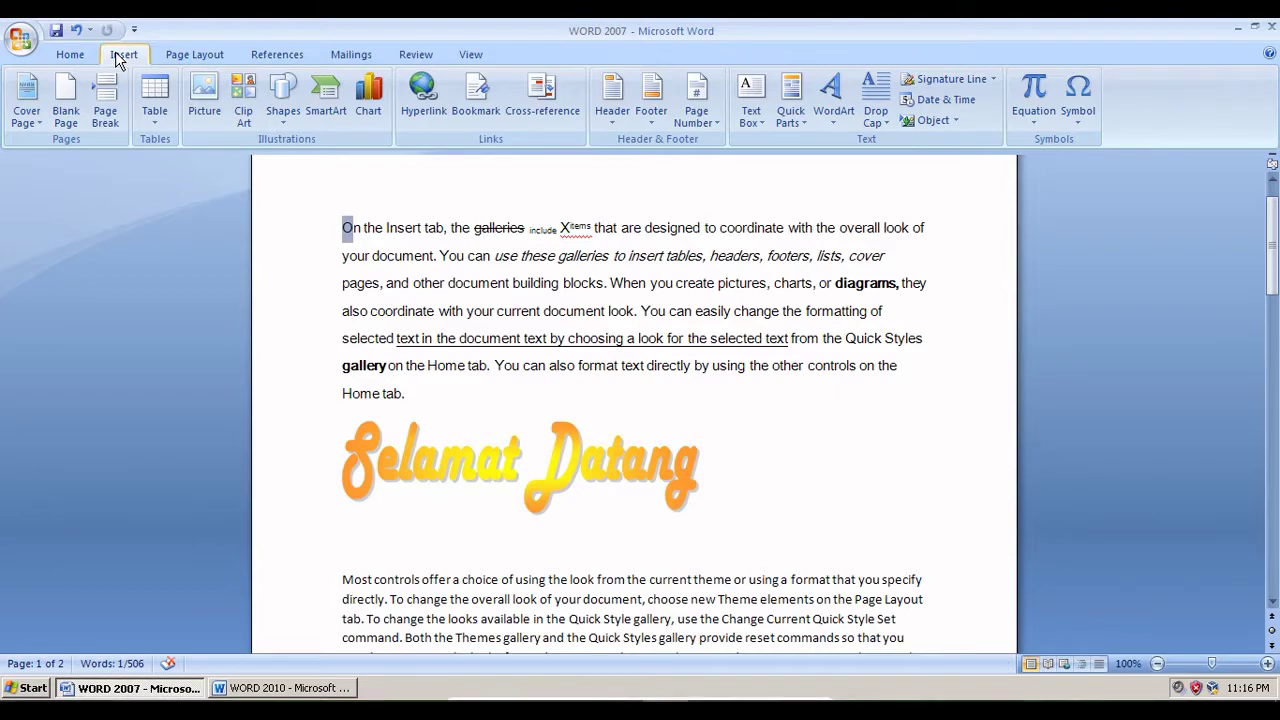
click(877, 120)
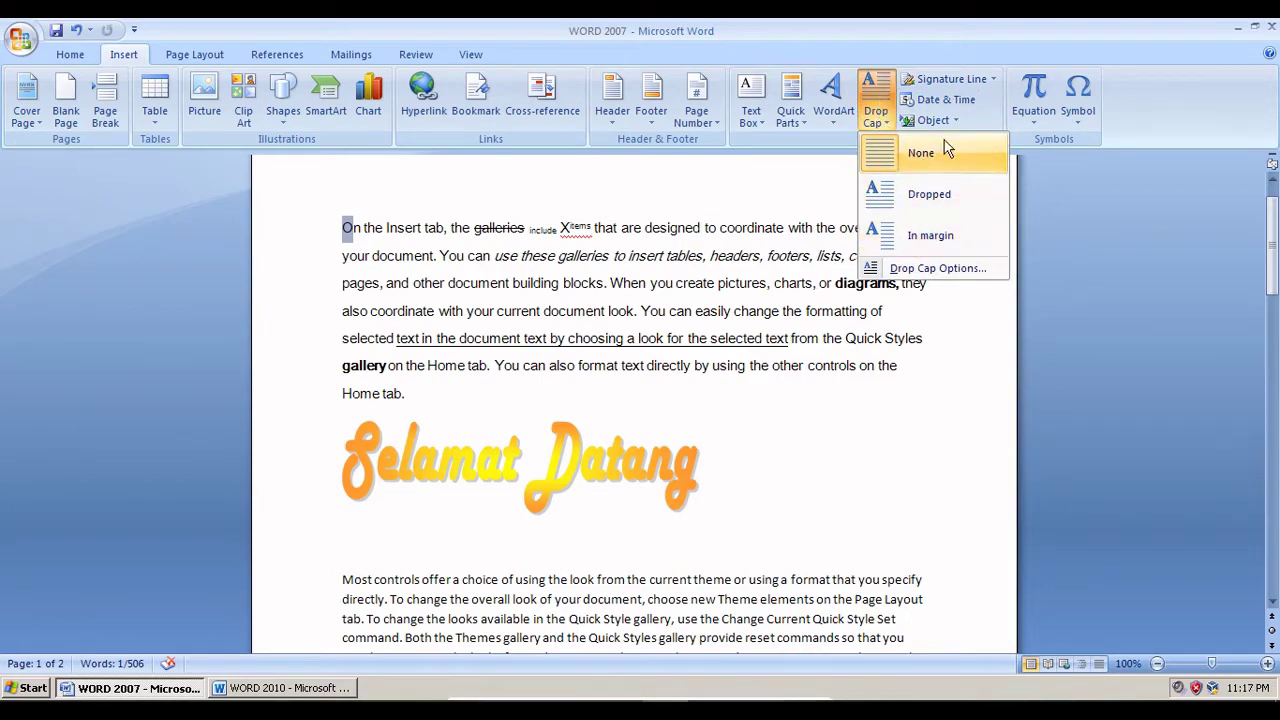
click(910, 200)
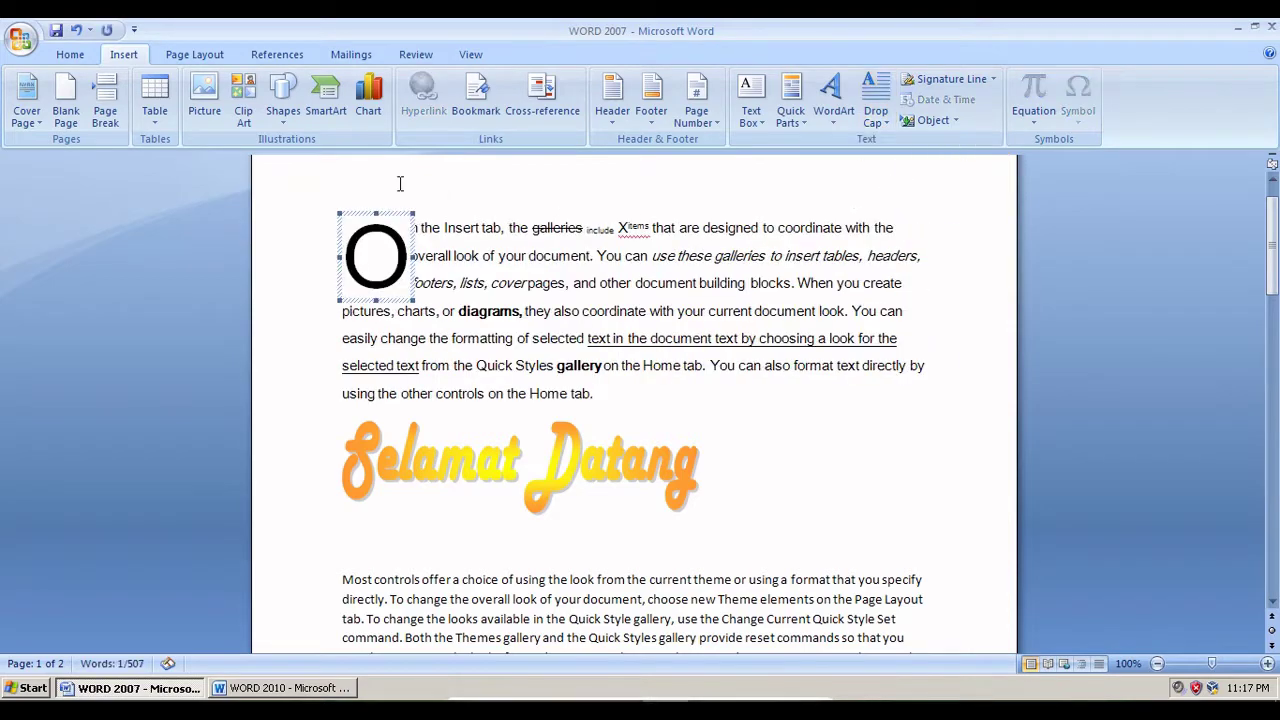
click(586, 282)
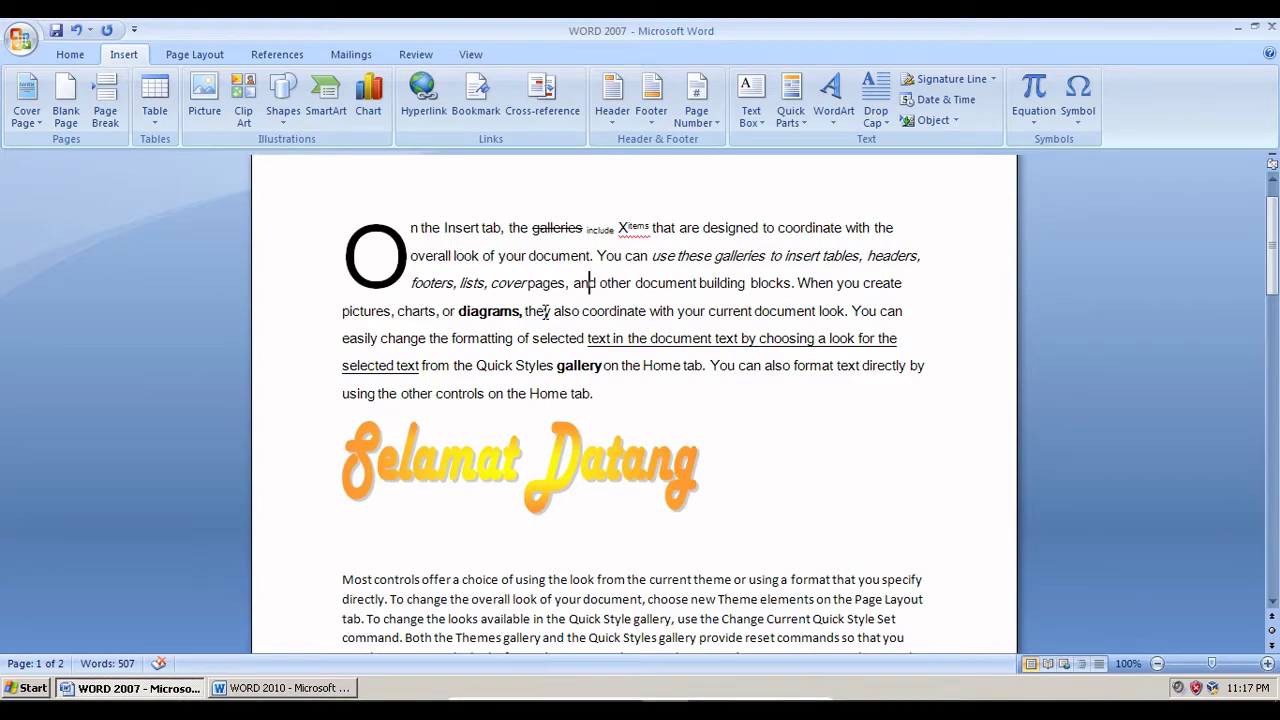
Switch to the WORD 2010 document and apply a Dropped drop cap to the first paragraph's initial "O".
click(305, 690)
scroll(478, 415, up, 2)
scroll(475, 427, up, 1)
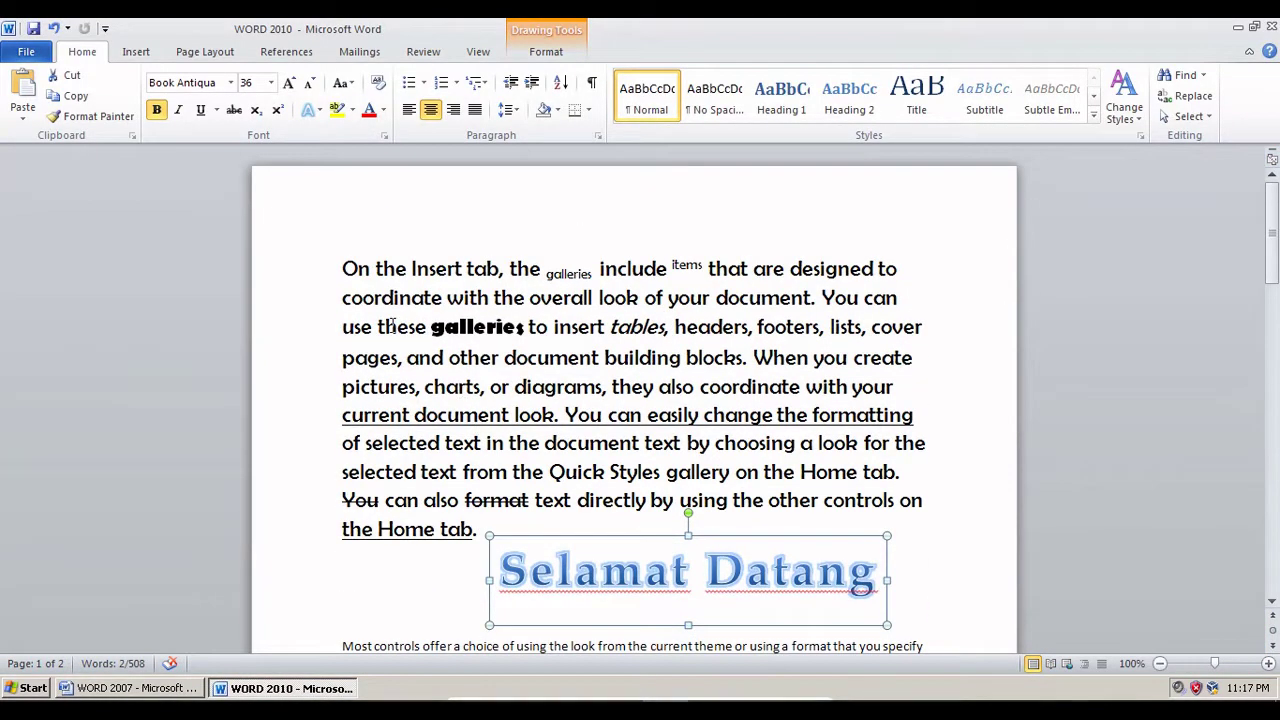
drag(342, 268, 358, 268)
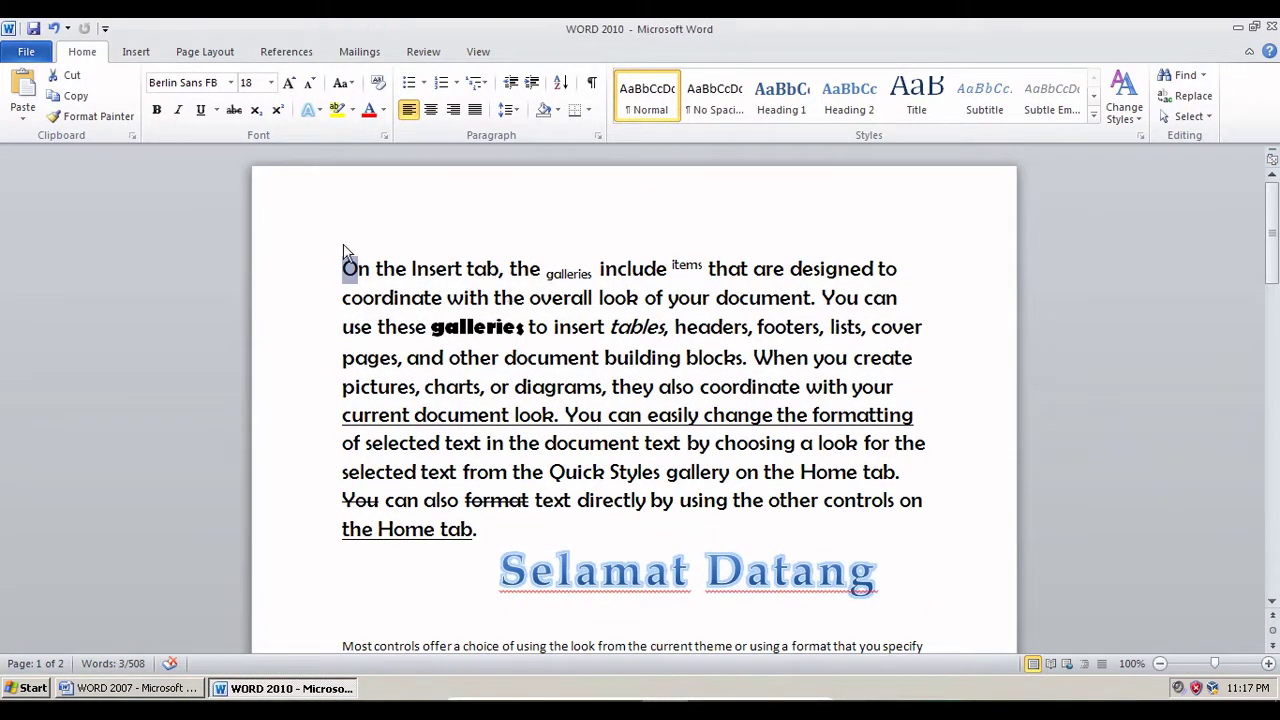
click(121, 55)
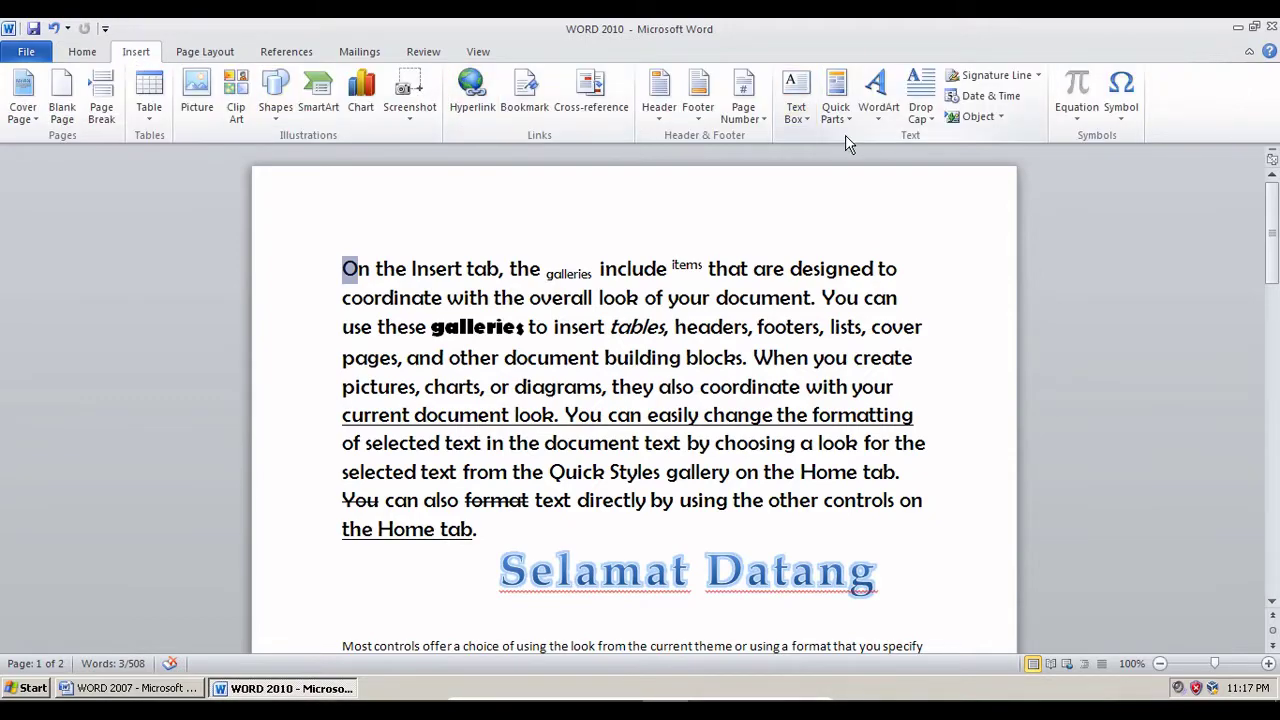
click(920, 108)
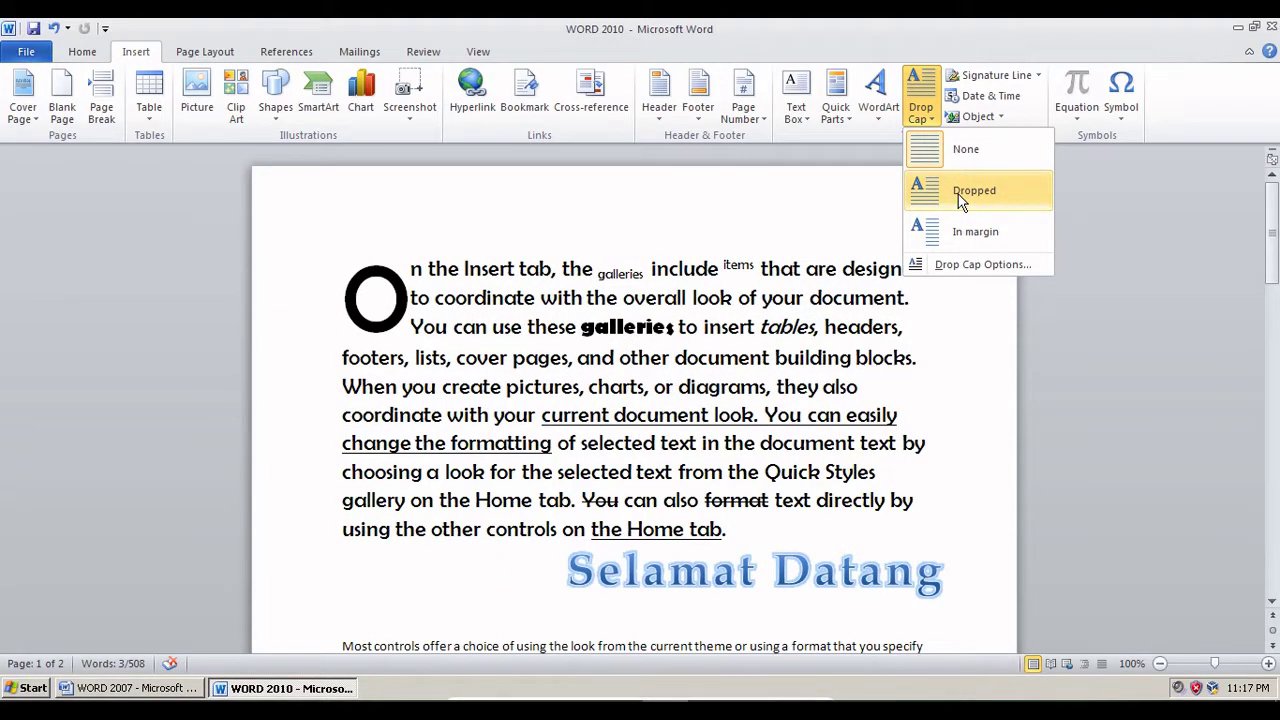
click(958, 194)
click(442, 300)
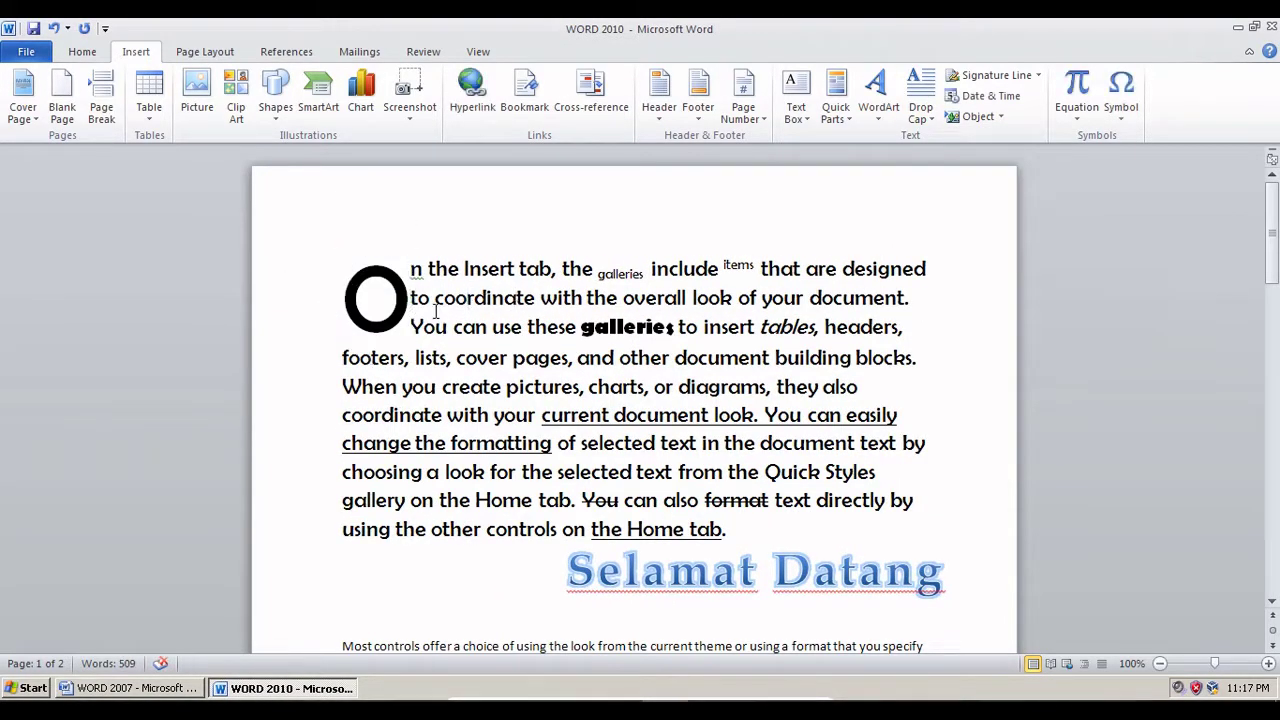
scroll(436, 312, down, 3)
scroll(420, 340, up, 3)
scroll(384, 381, down, 3)
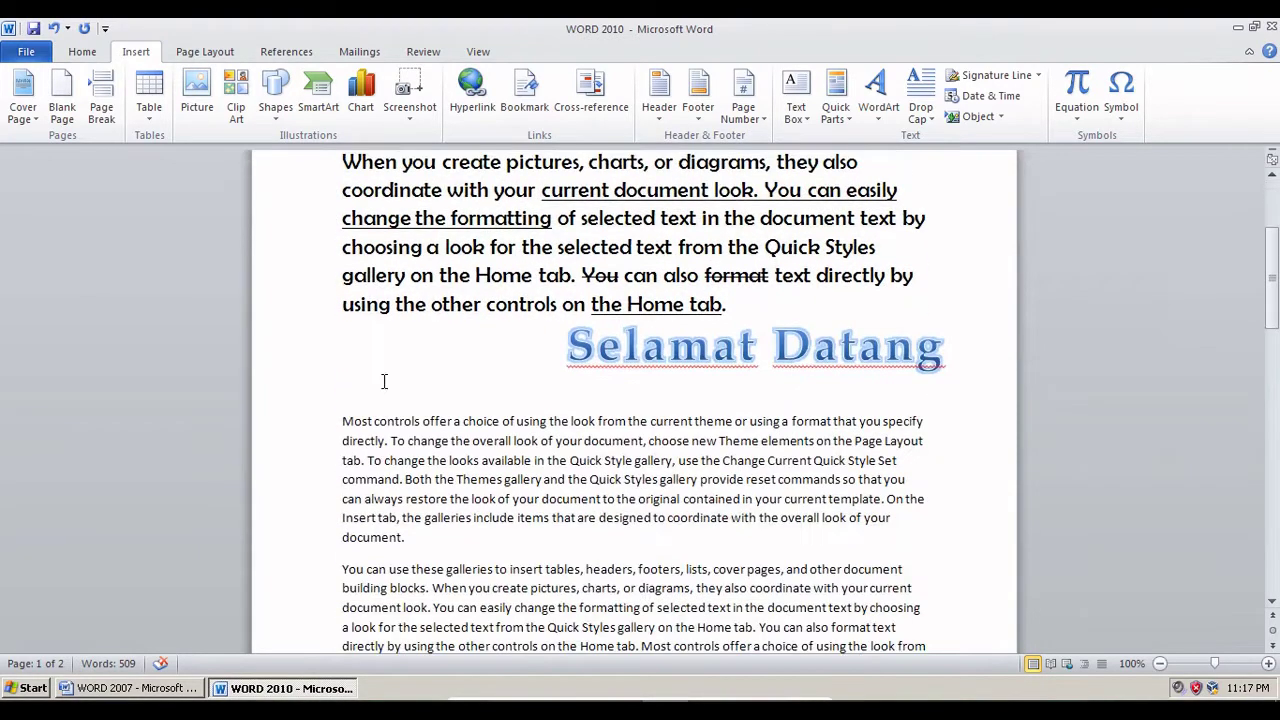
scroll(384, 381, up, 3)
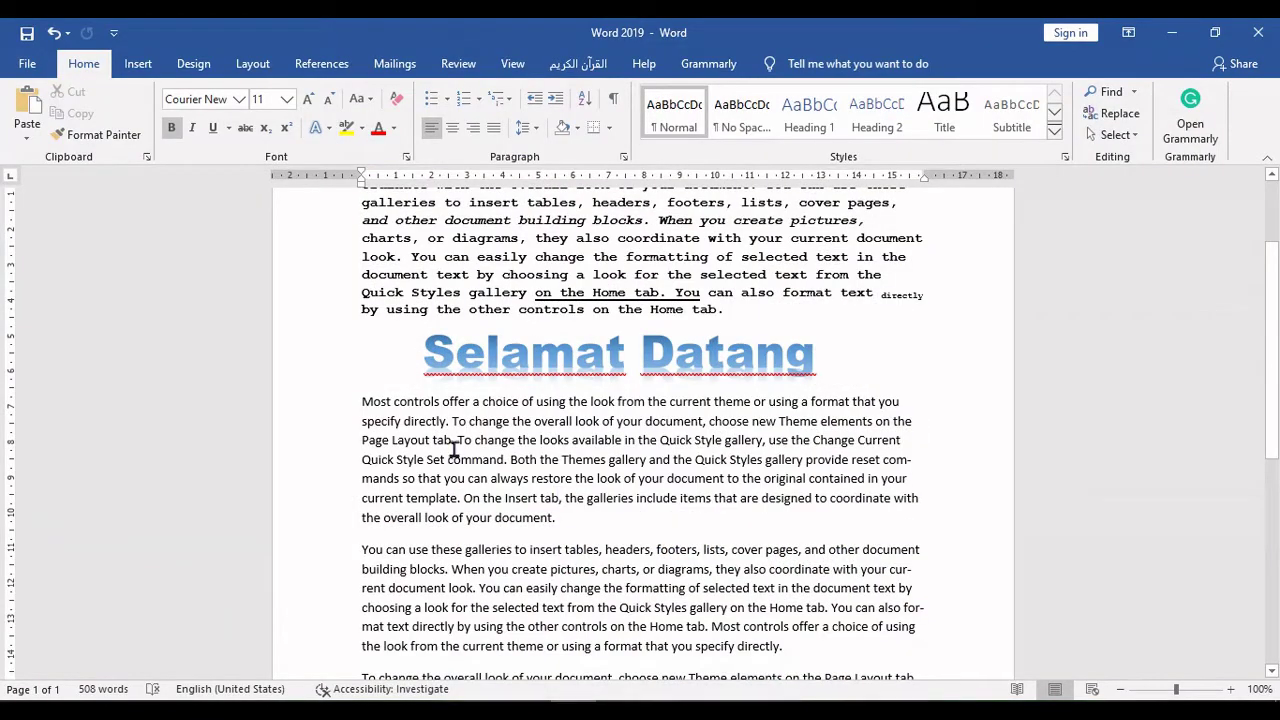
In the Word 2019 document, apply a Dropped drop cap to the "M" of the paragraph beginning "Most controls".
scroll(440, 441, down, 3)
scroll(433, 441, up, 5)
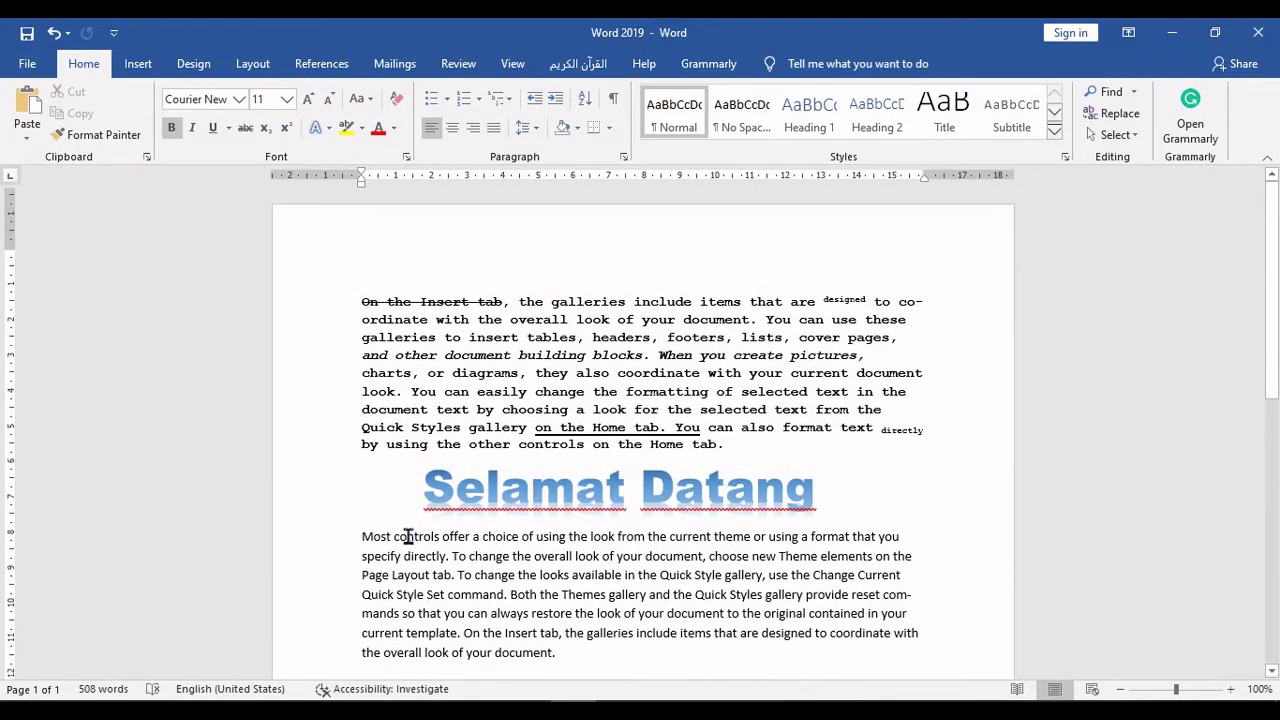
scroll(406, 534, down, 2)
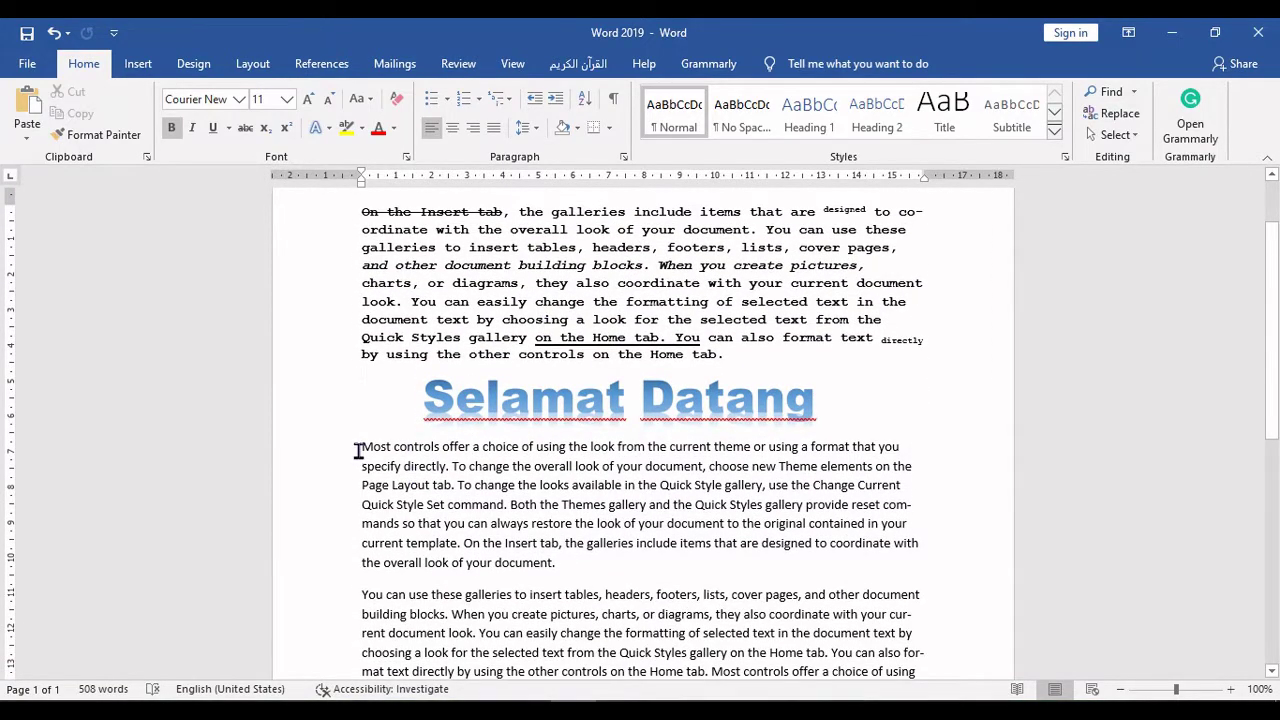
drag(358, 447, 372, 450)
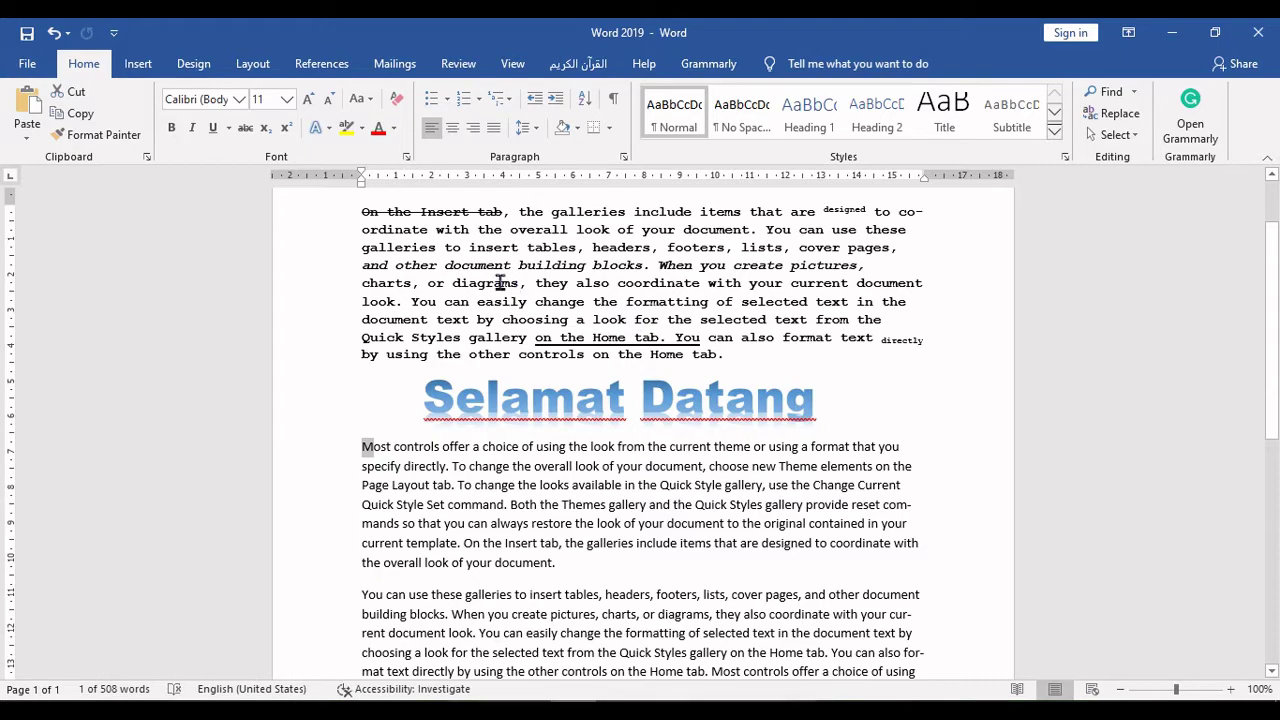
click(134, 72)
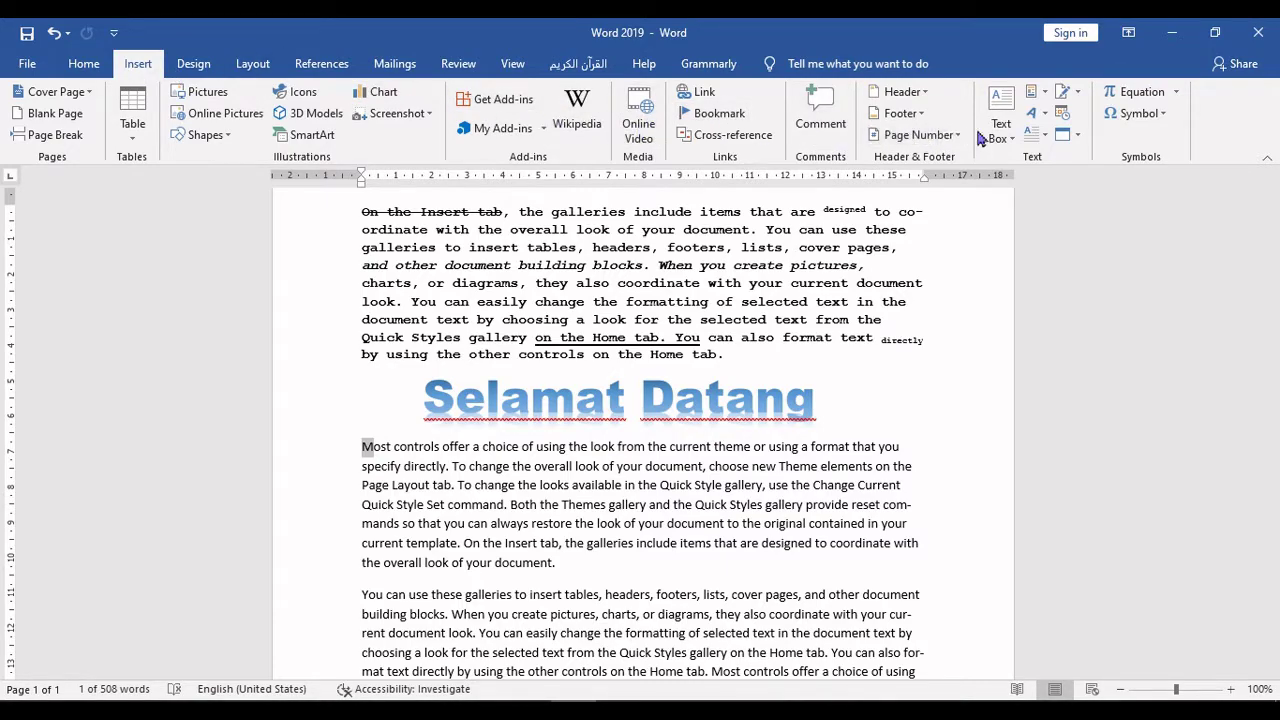
click(1047, 138)
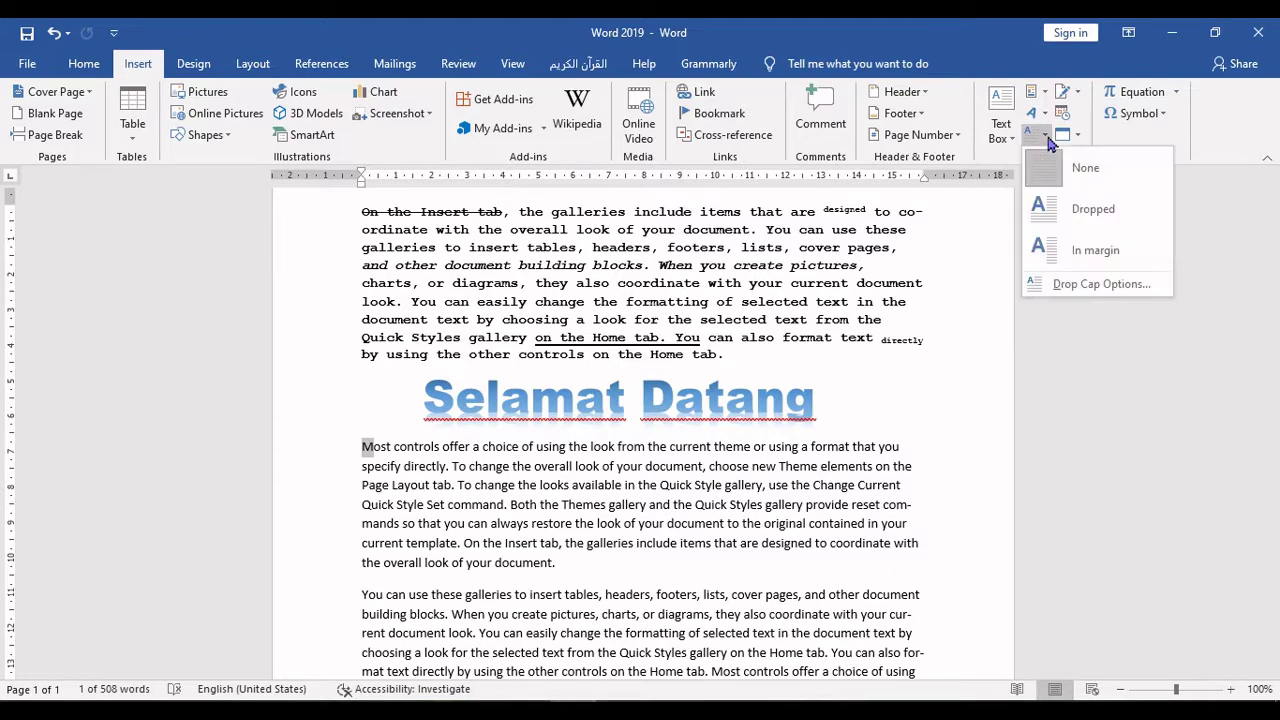
click(1069, 226)
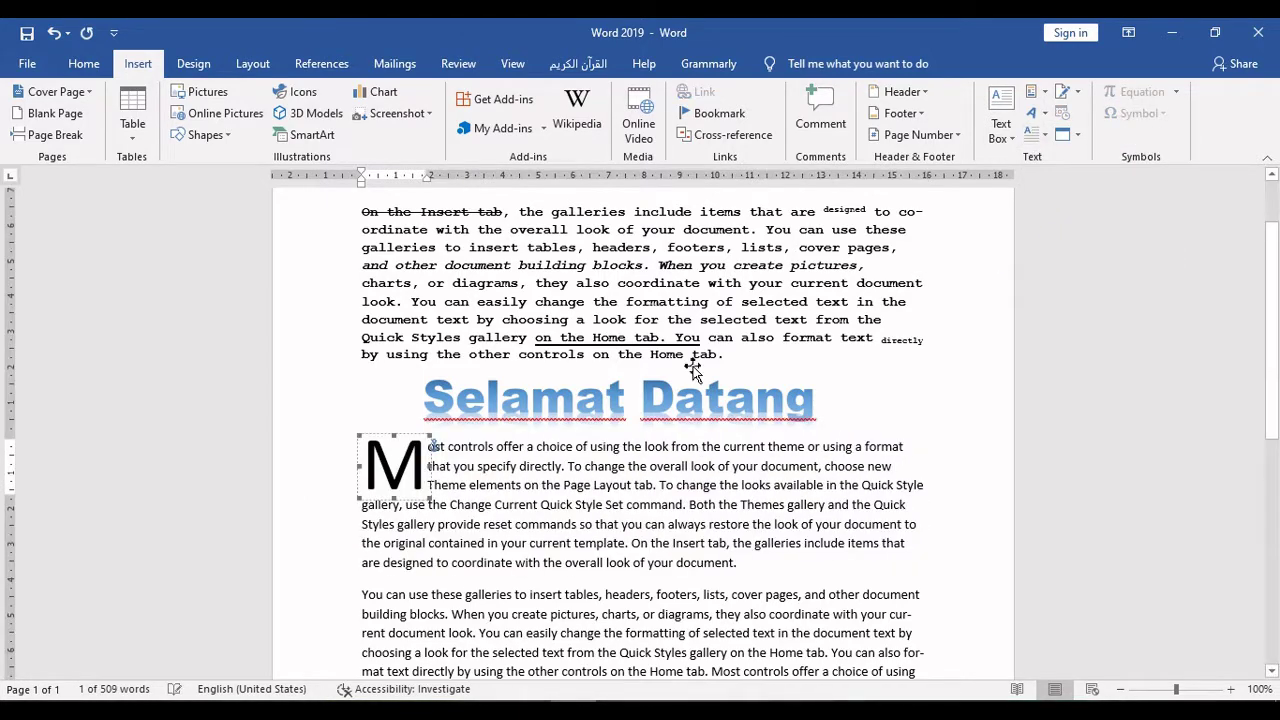
click(632, 485)
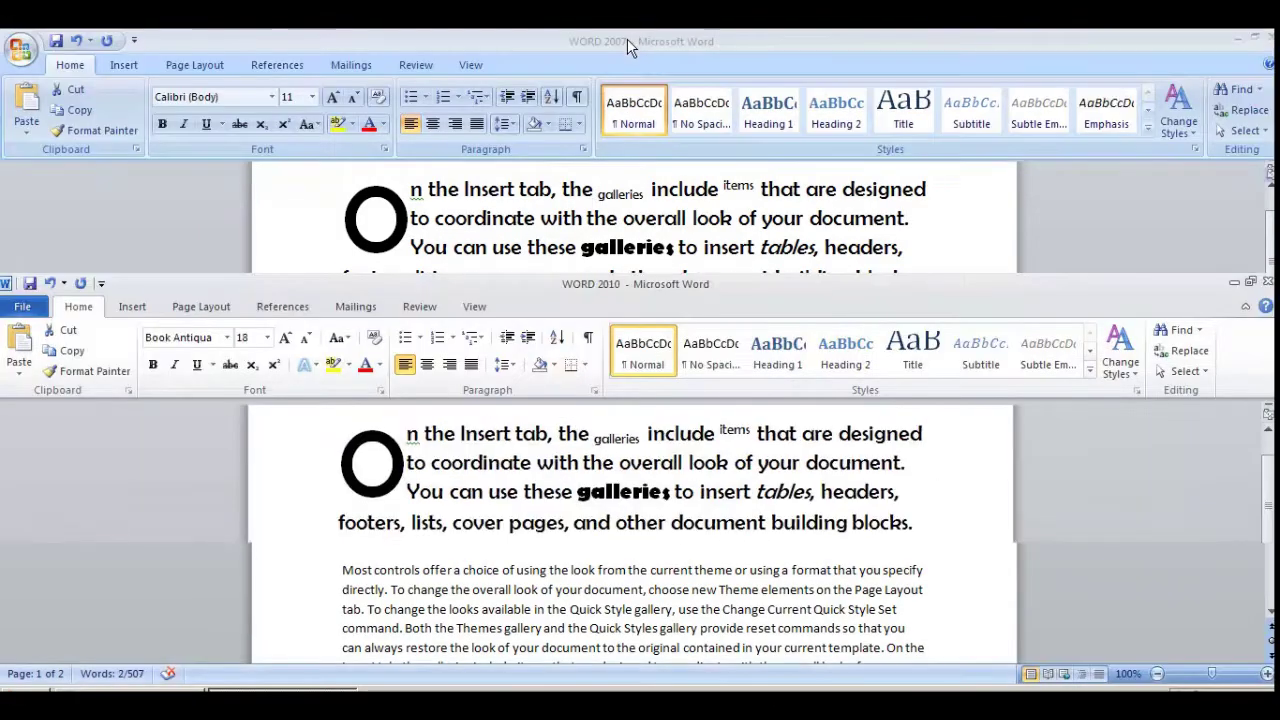
Bring the WORD 2007 document to the front and place the cursor in the "Most controls" paragraph below the WordArt.
double_click(628, 40)
click(628, 44)
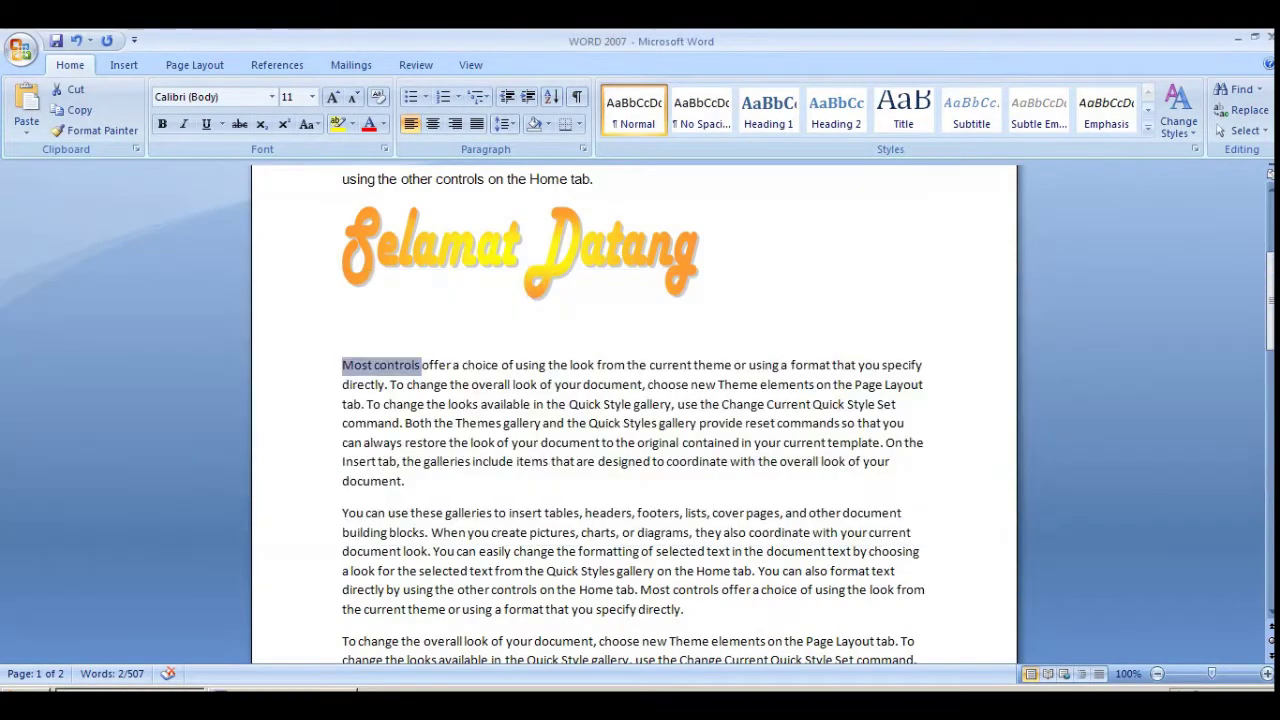
scroll(590, 300, up, 3)
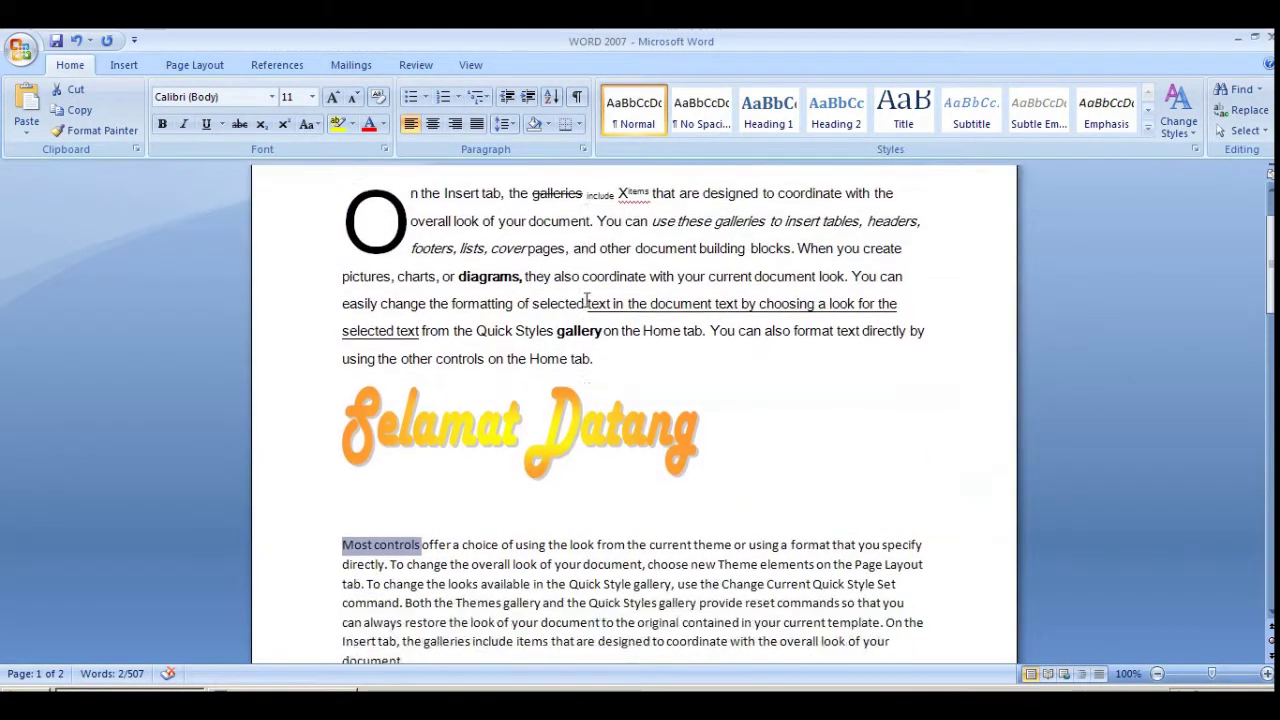
scroll(587, 303, down, 2)
click(497, 358)
scroll(513, 481, down, 3)
scroll(469, 371, down, 2)
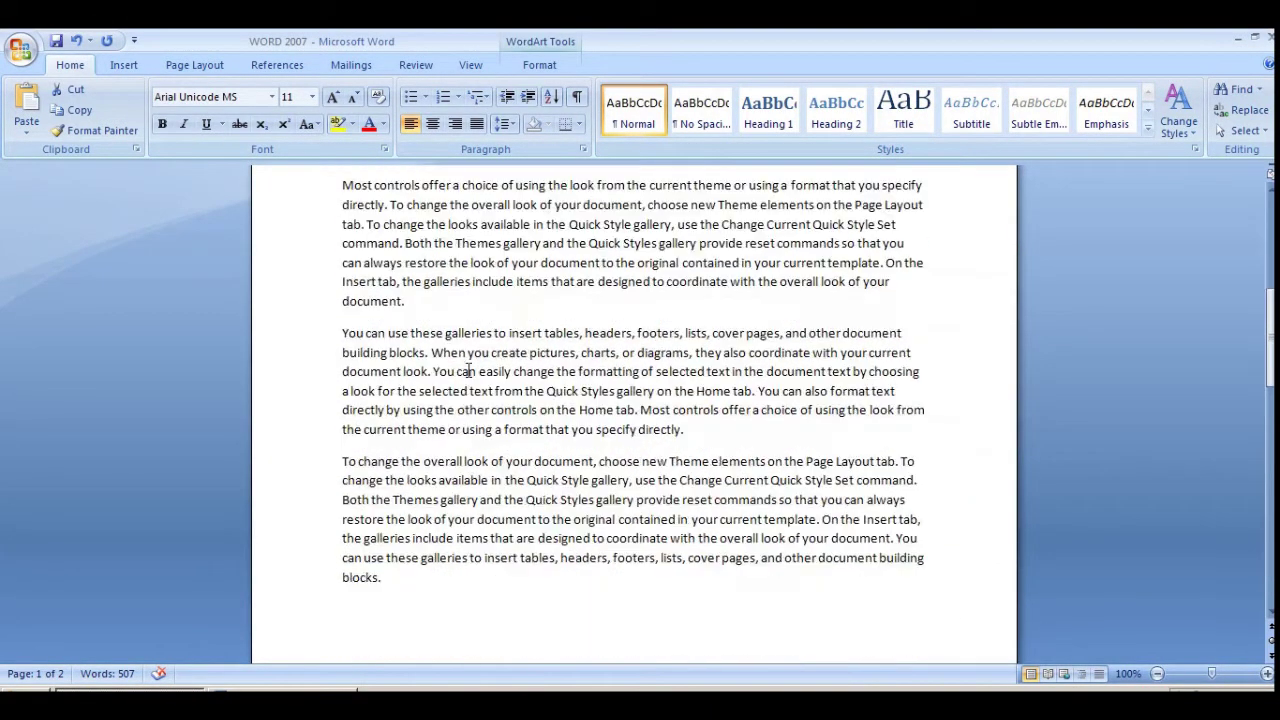
scroll(466, 363, up, 1)
click(392, 318)
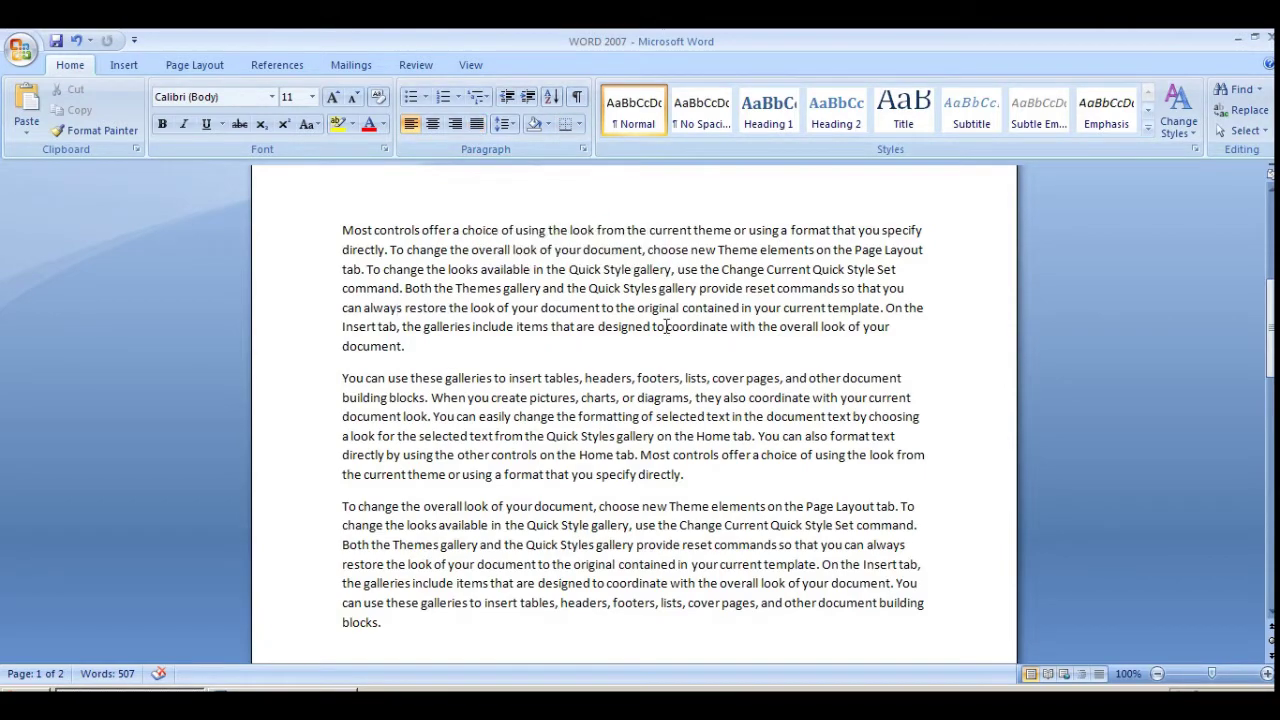
Center the whole paragraph beginning "Most controls offer a choice".
drag(408, 346, 334, 240)
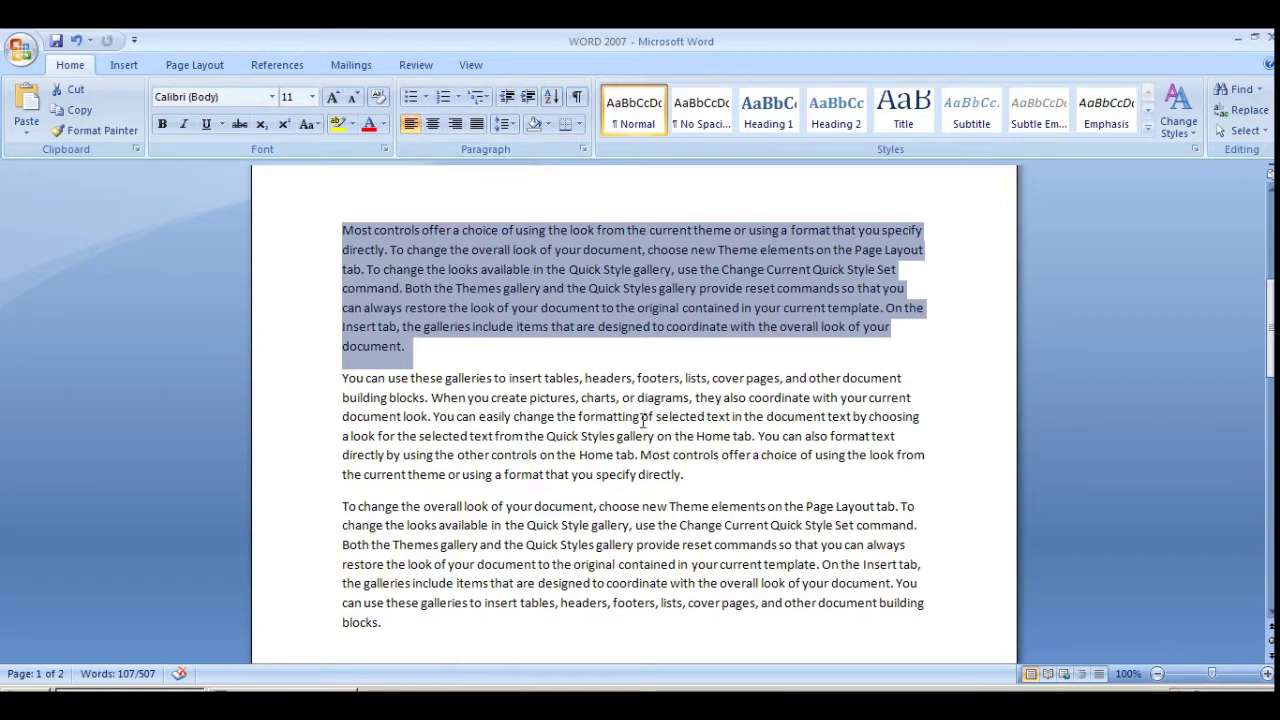
click(451, 327)
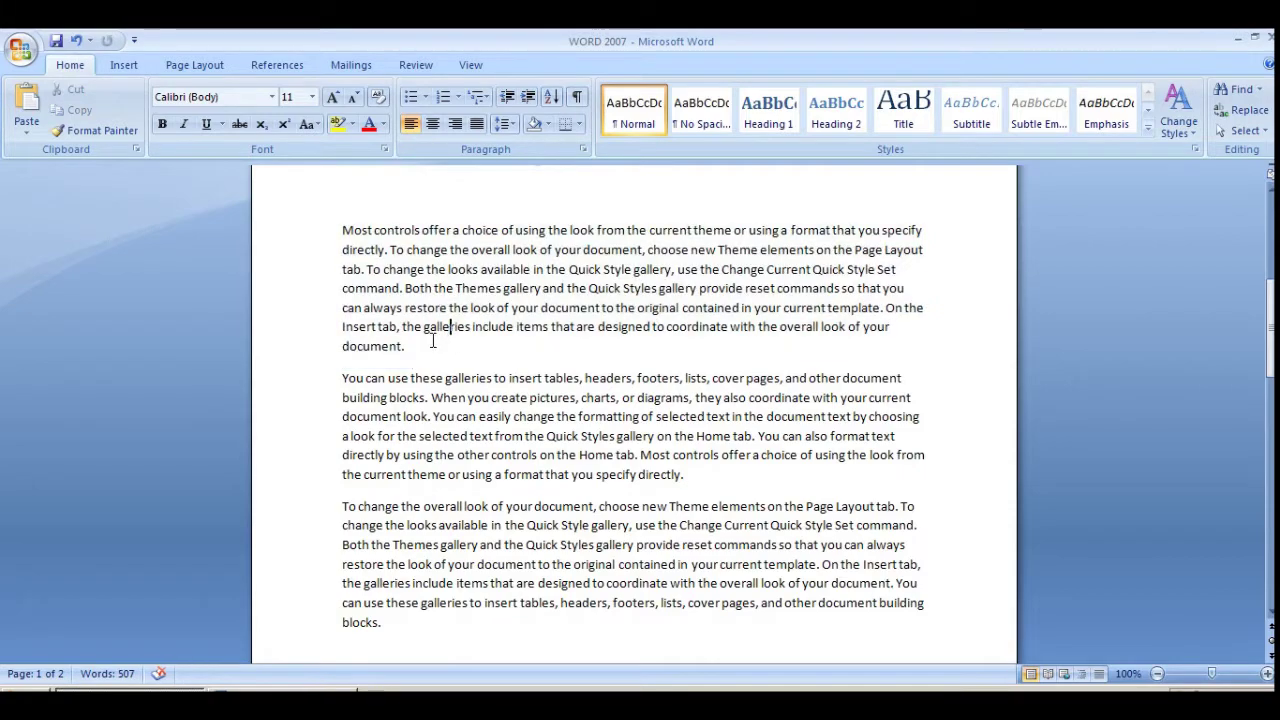
drag(433, 340, 289, 237)
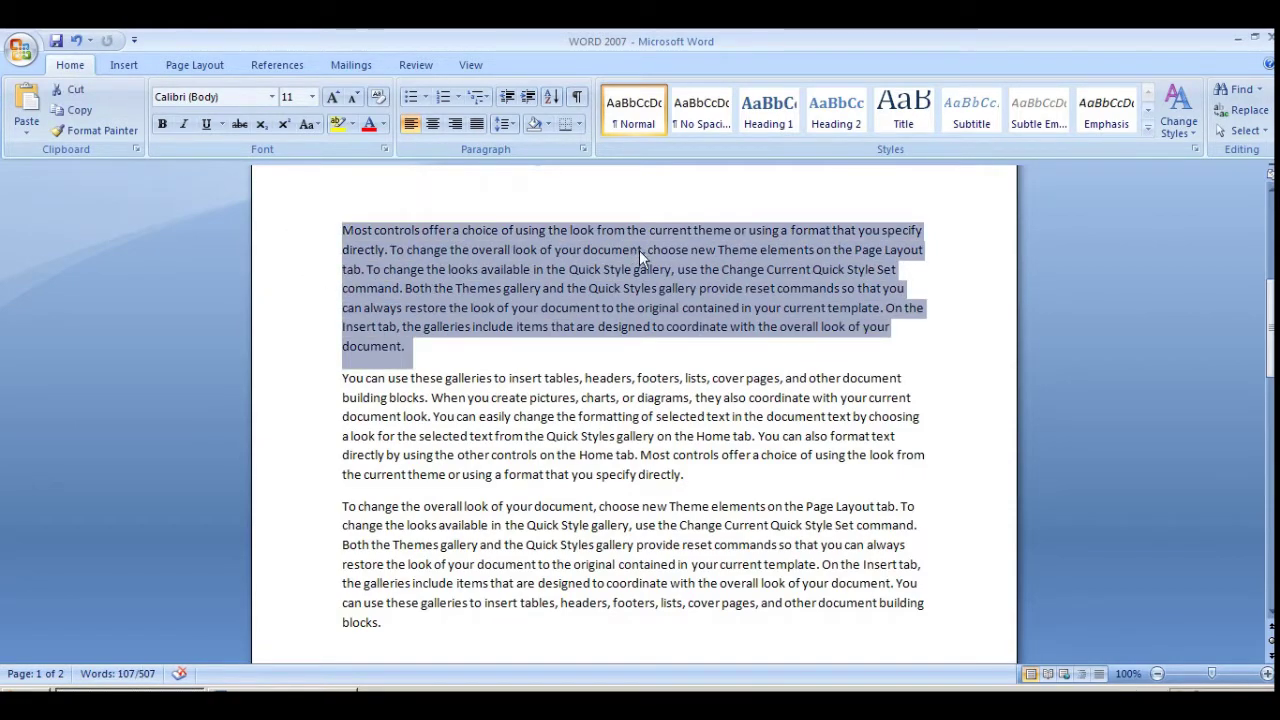
click(433, 125)
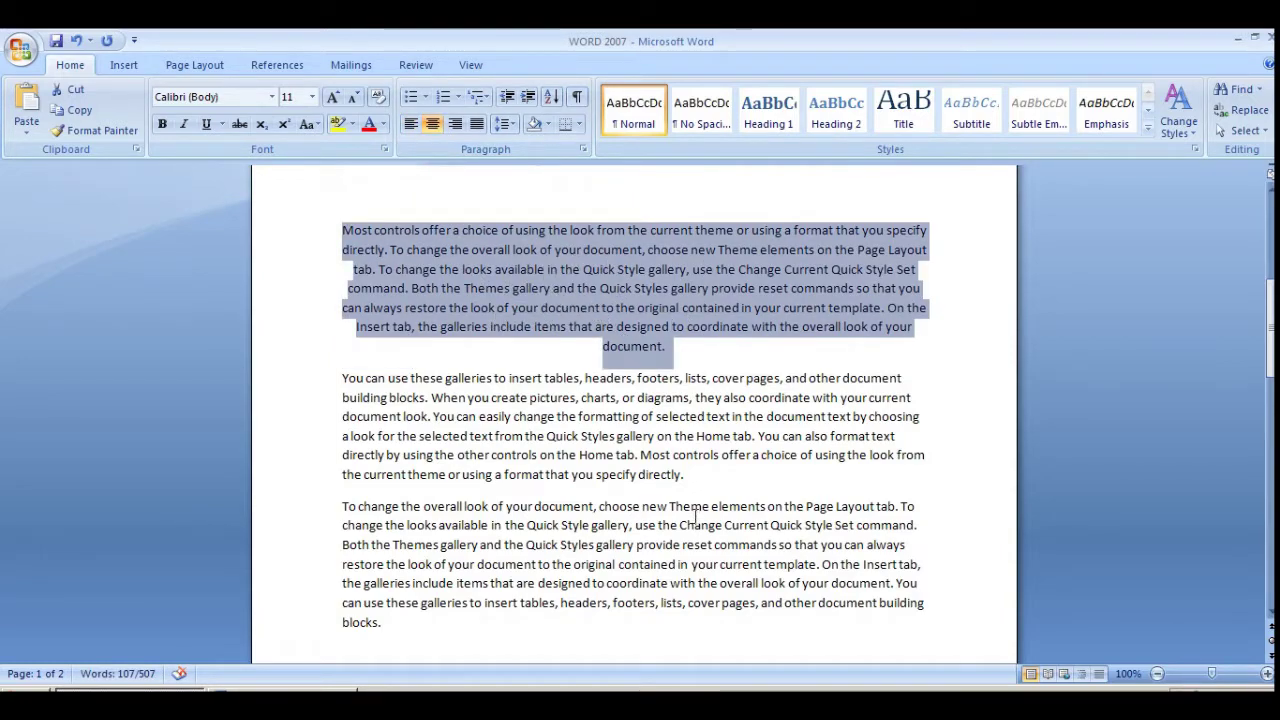
Right-align the paragraph beginning "You can use these galleries" and deselect it.
drag(694, 474, 338, 388)
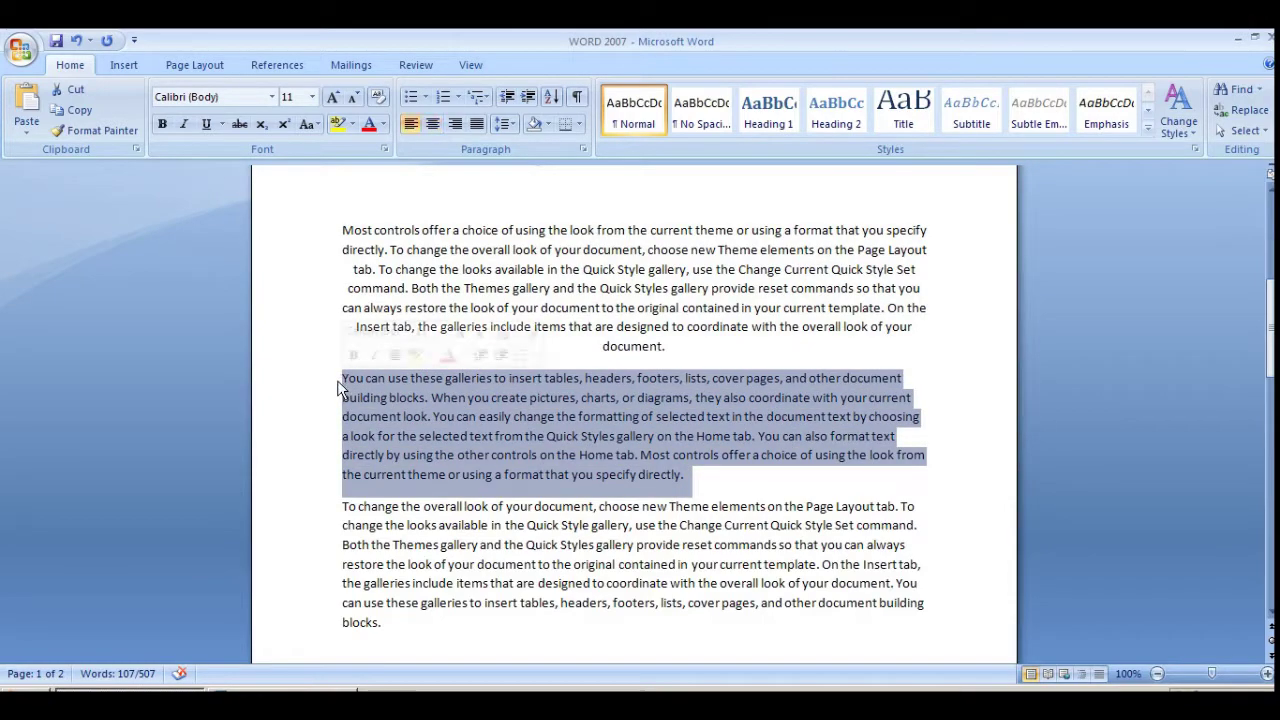
click(457, 125)
click(929, 396)
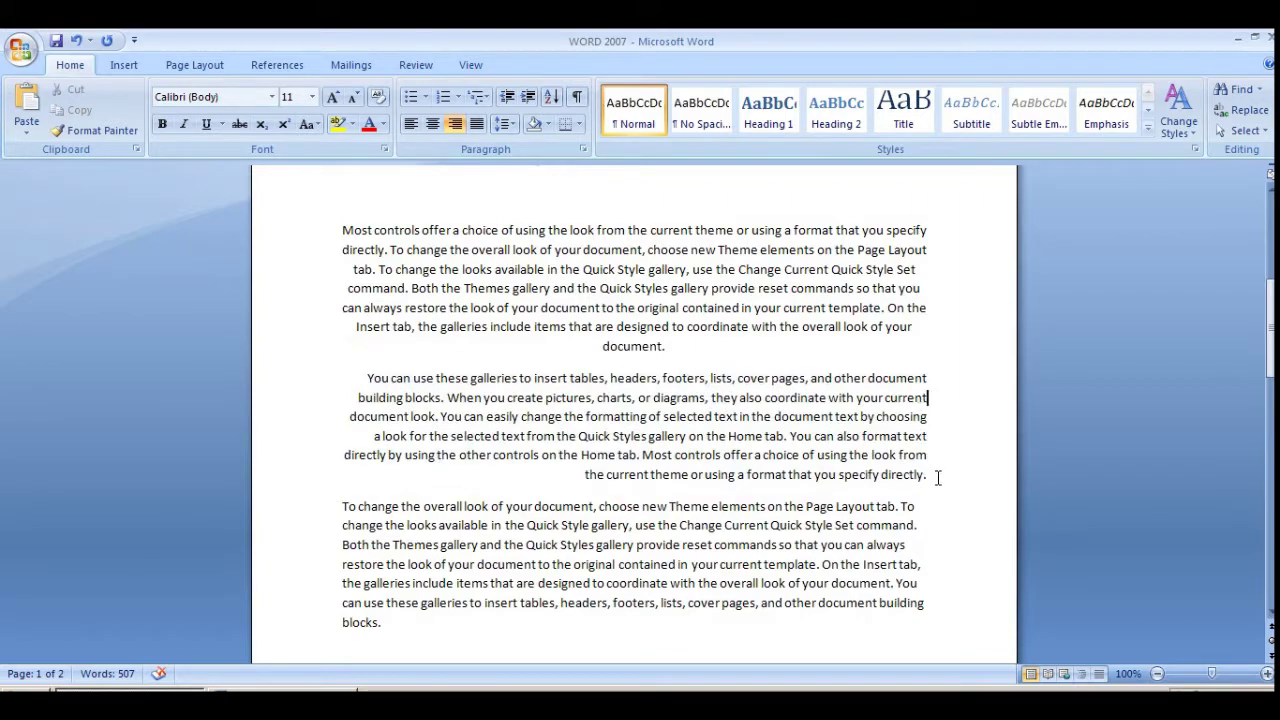
Justify the paragraph beginning "To change the overall look of your document" and deselect it.
drag(381, 622, 330, 506)
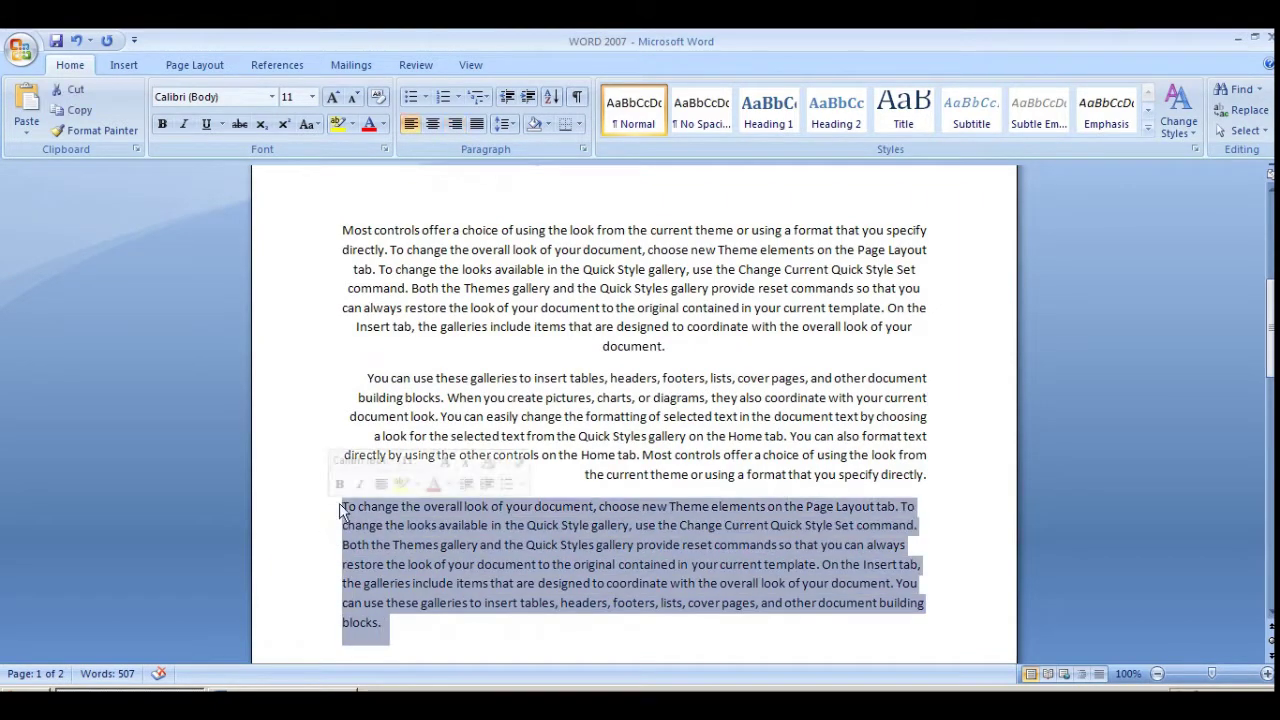
click(476, 126)
scroll(472, 517, down, 2)
click(451, 513)
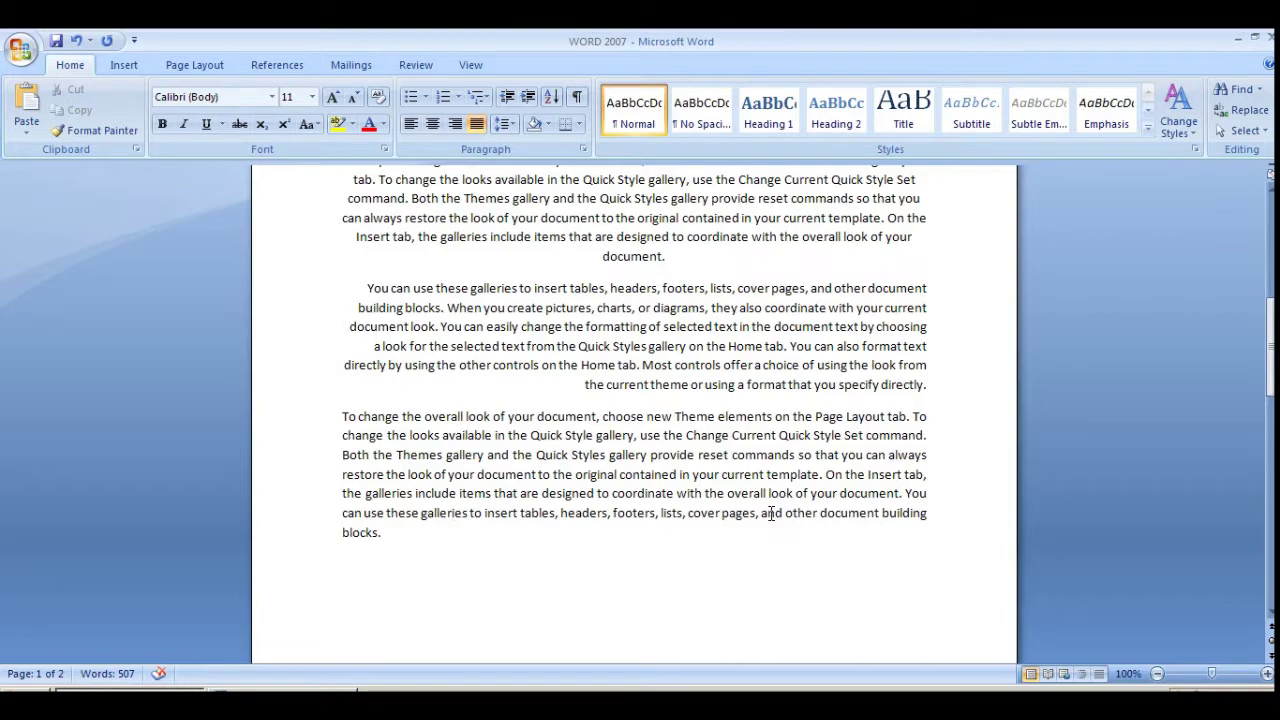
scroll(820, 420, up, 2)
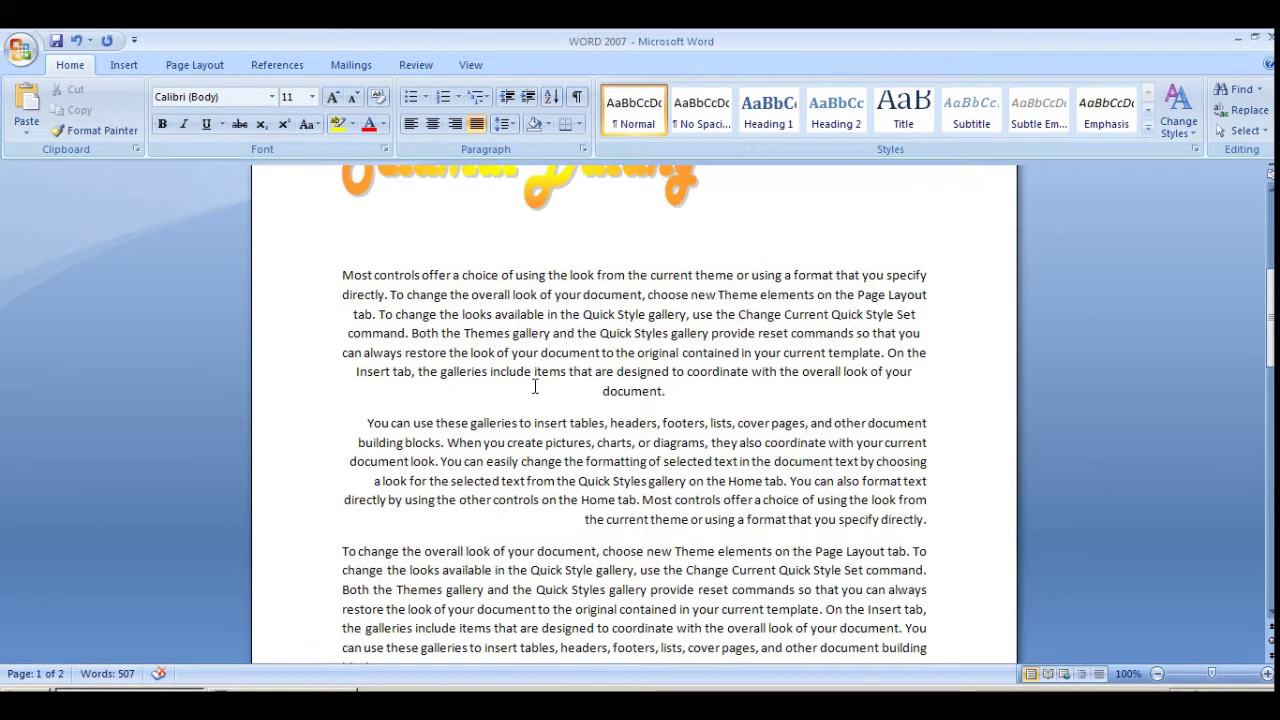
scroll(522, 393, down, 2)
scroll(522, 393, up, 2)
scroll(488, 385, down, 1)
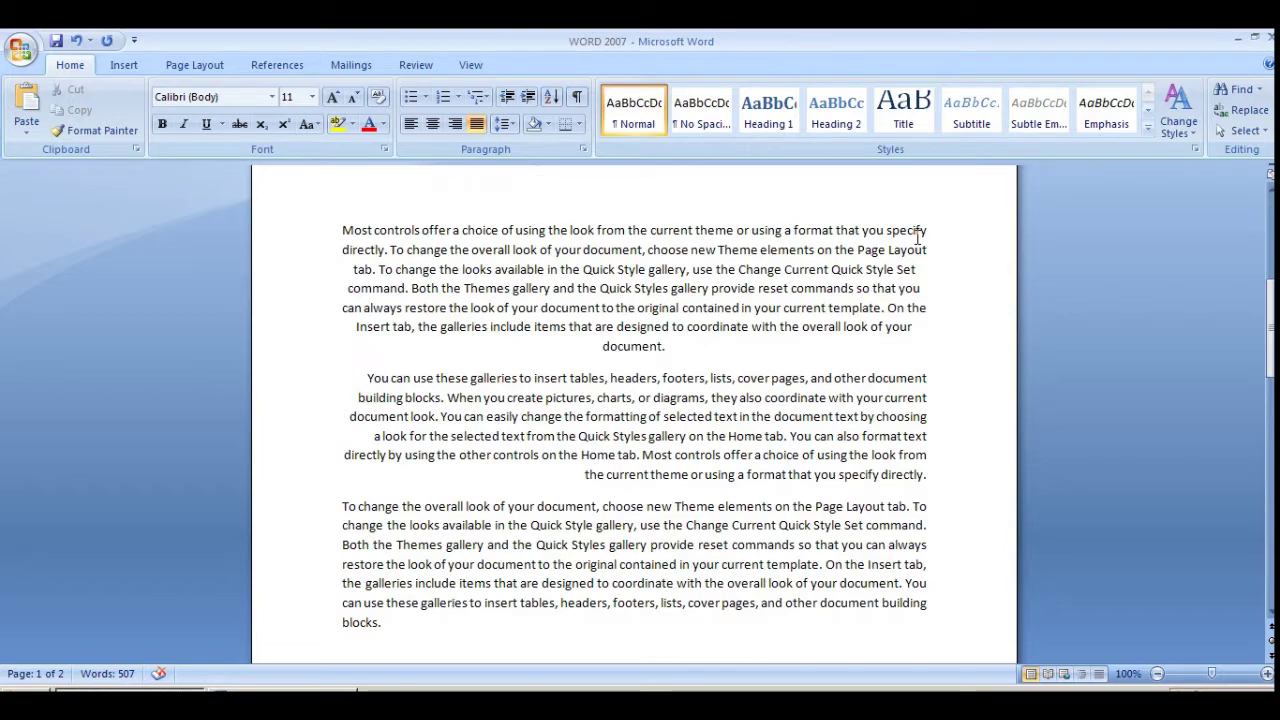
Turn on automatic hyphenation for the WORD 2007 document and highlight the split words "text directly" and "your document".
click(198, 67)
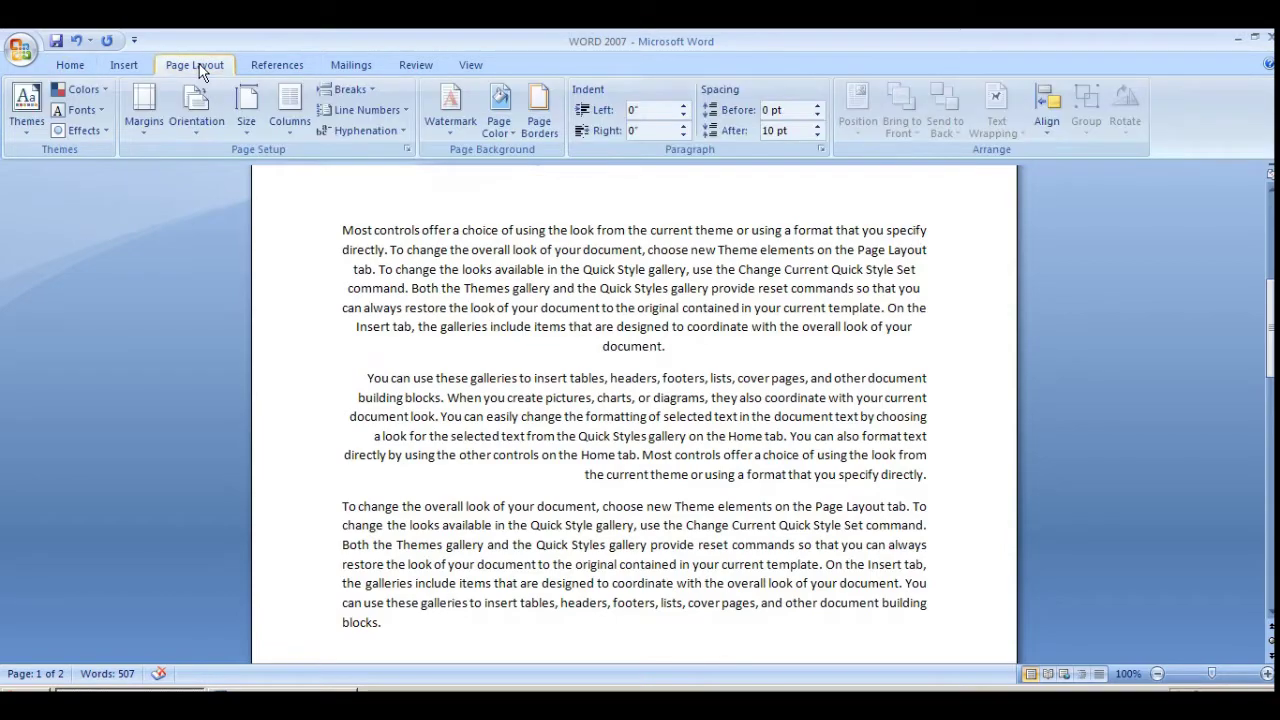
click(389, 133)
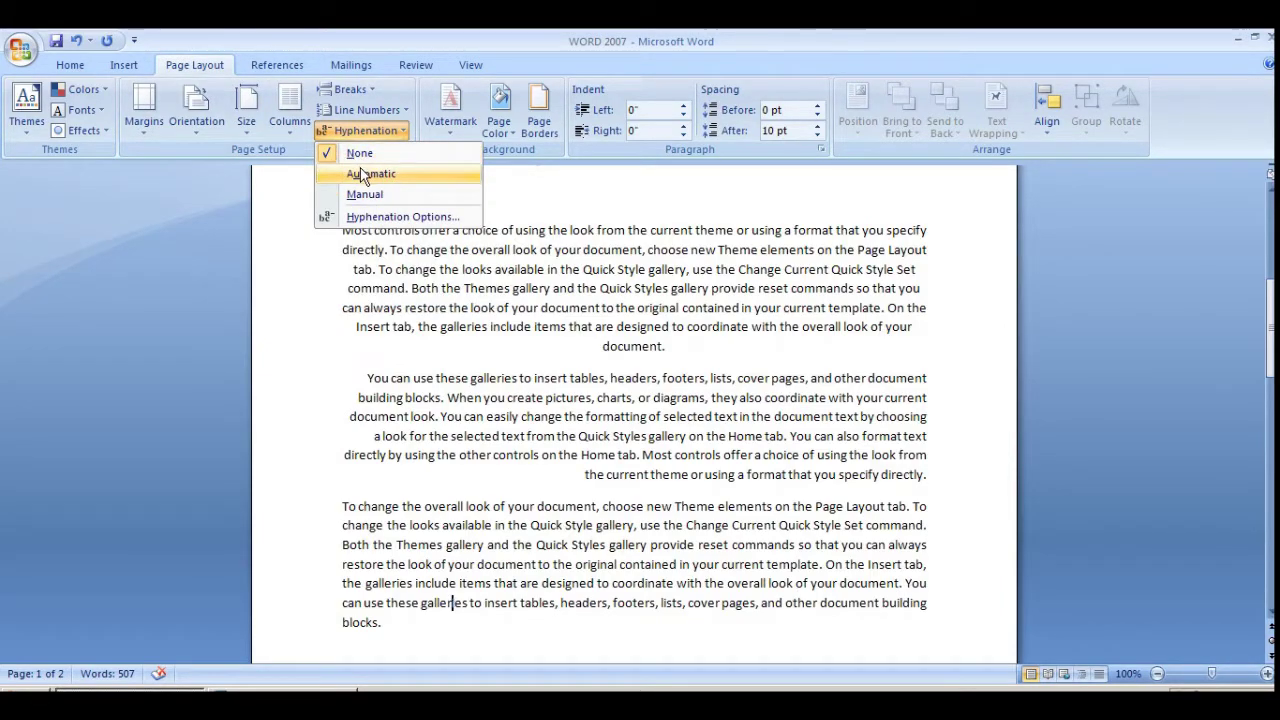
click(366, 175)
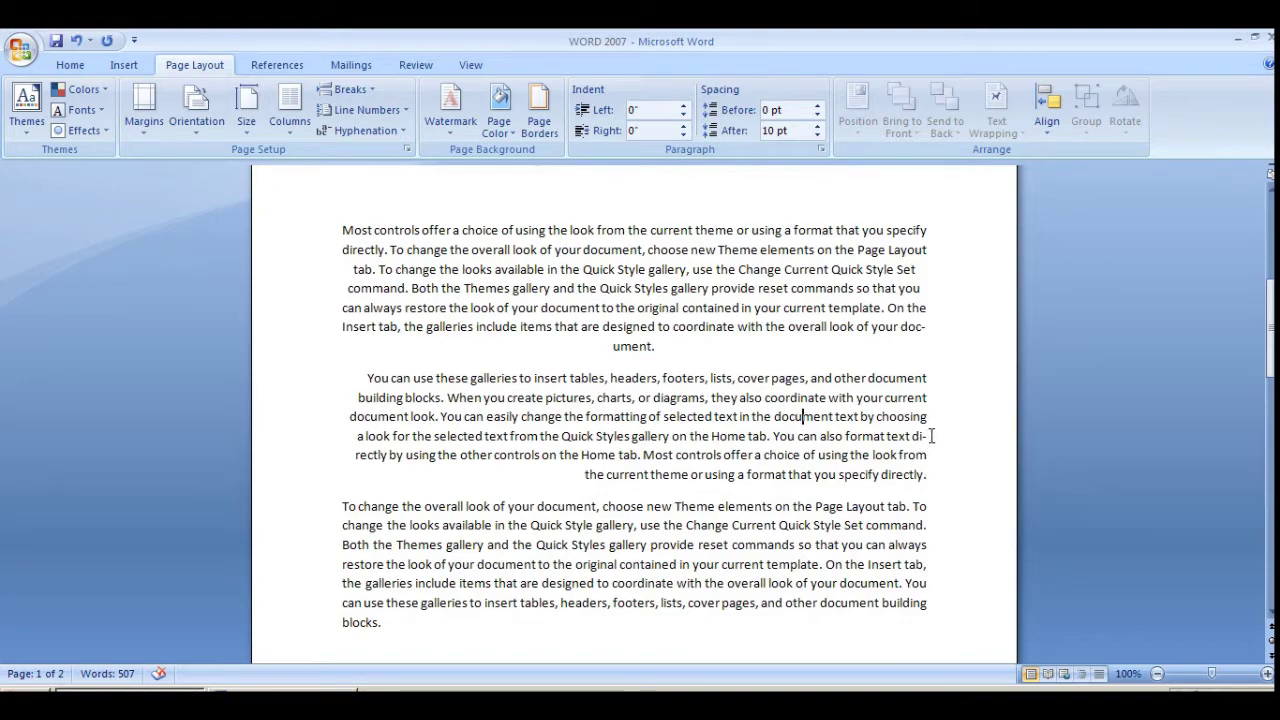
drag(931, 436, 888, 437)
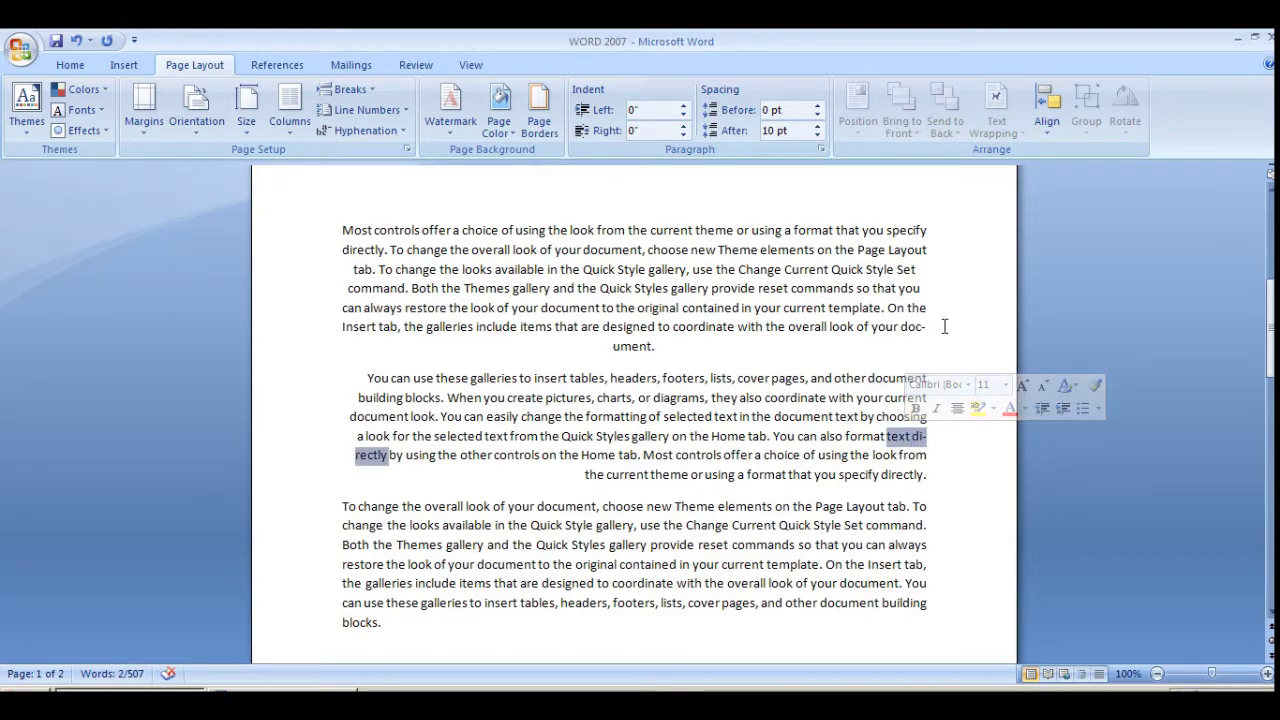
drag(944, 326, 872, 327)
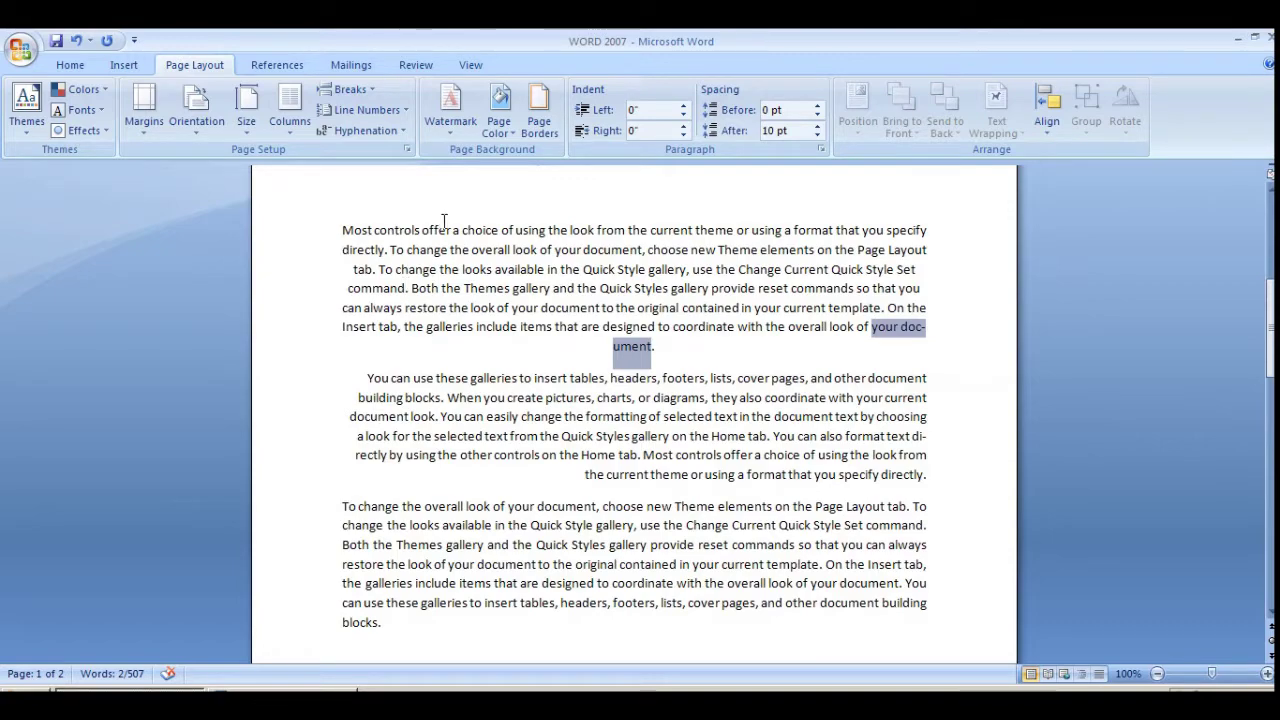
Bring the WORD 2010 document to the front and center the paragraph beginning "Most controls offer a choice".
click(472, 374)
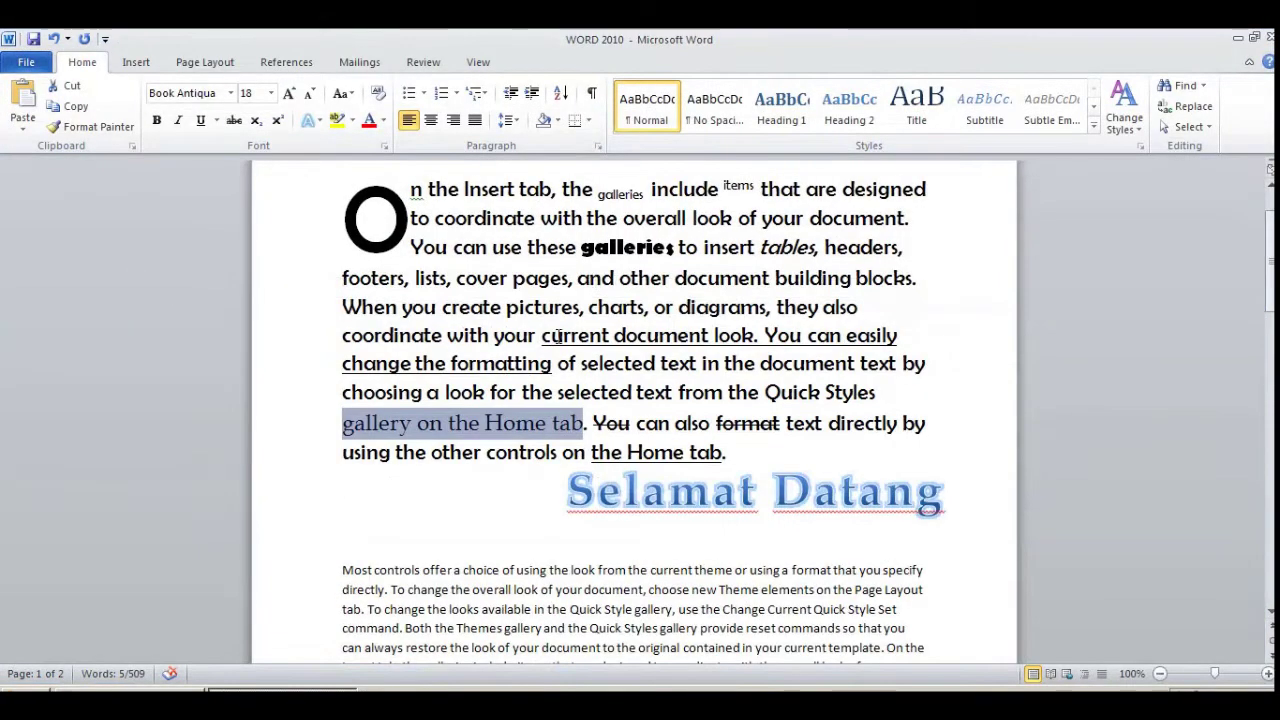
scroll(509, 340, down, 6)
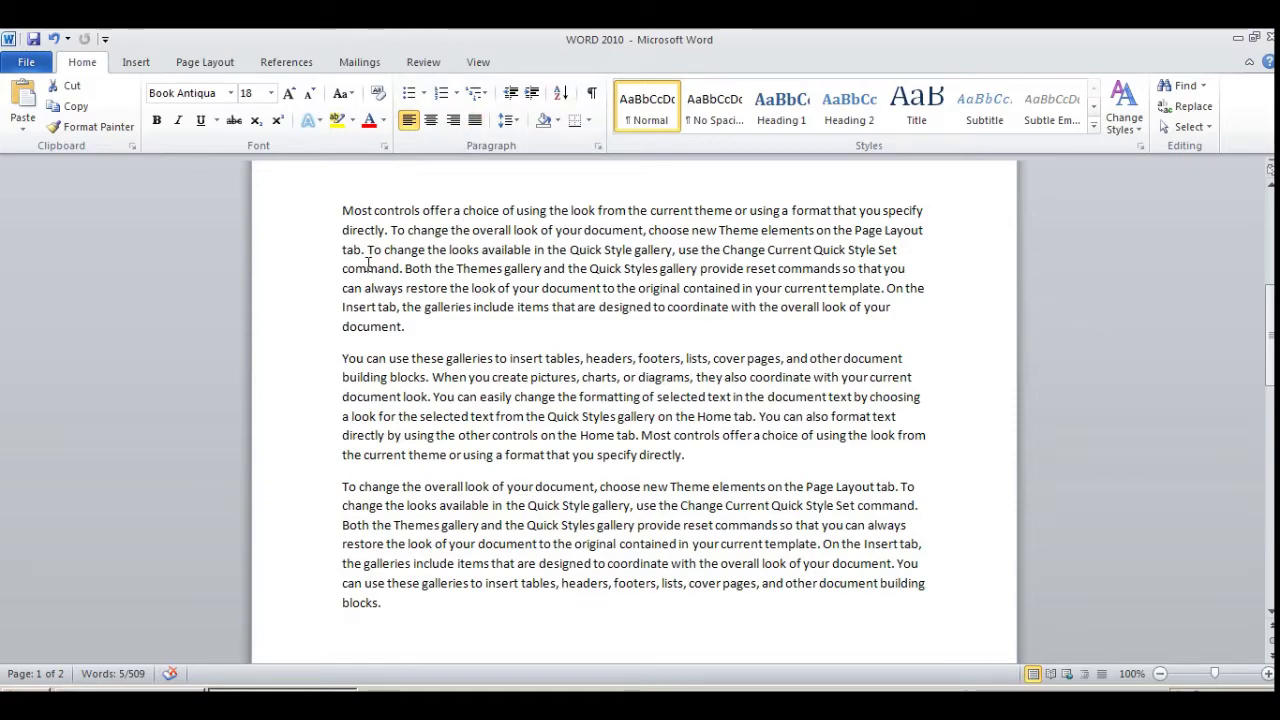
scroll(465, 255, up, 1)
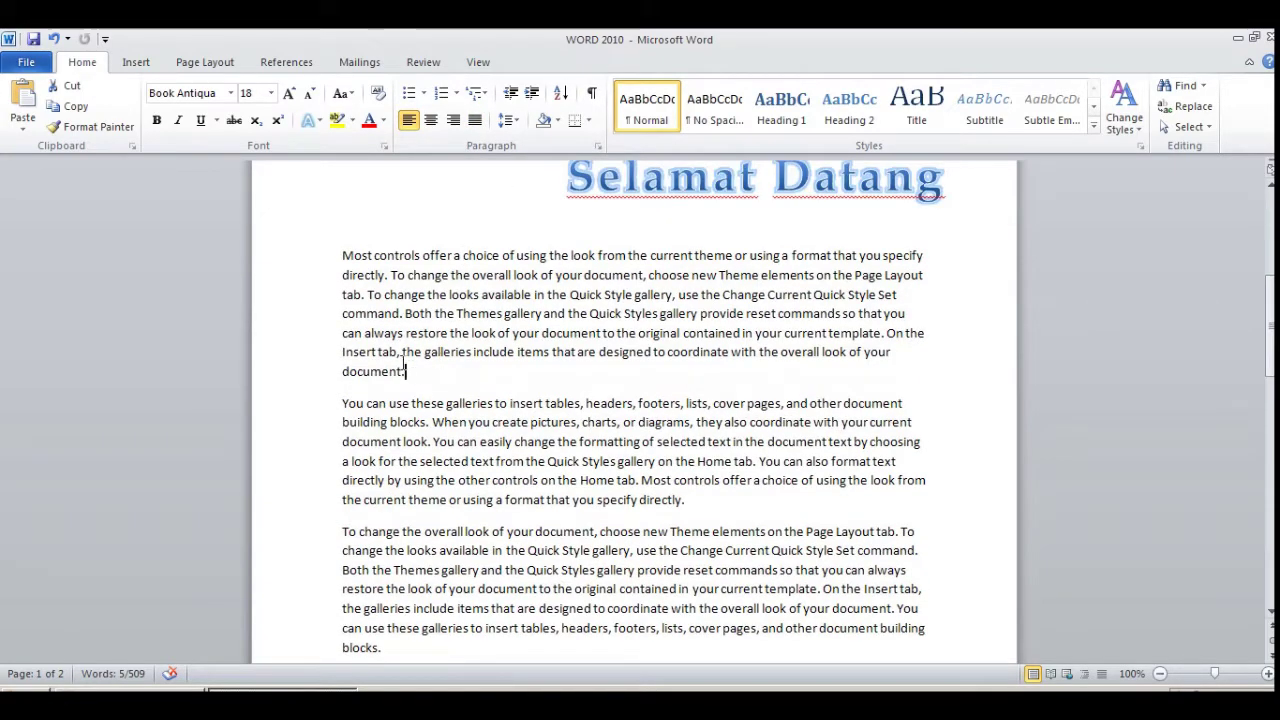
drag(405, 372, 323, 262)
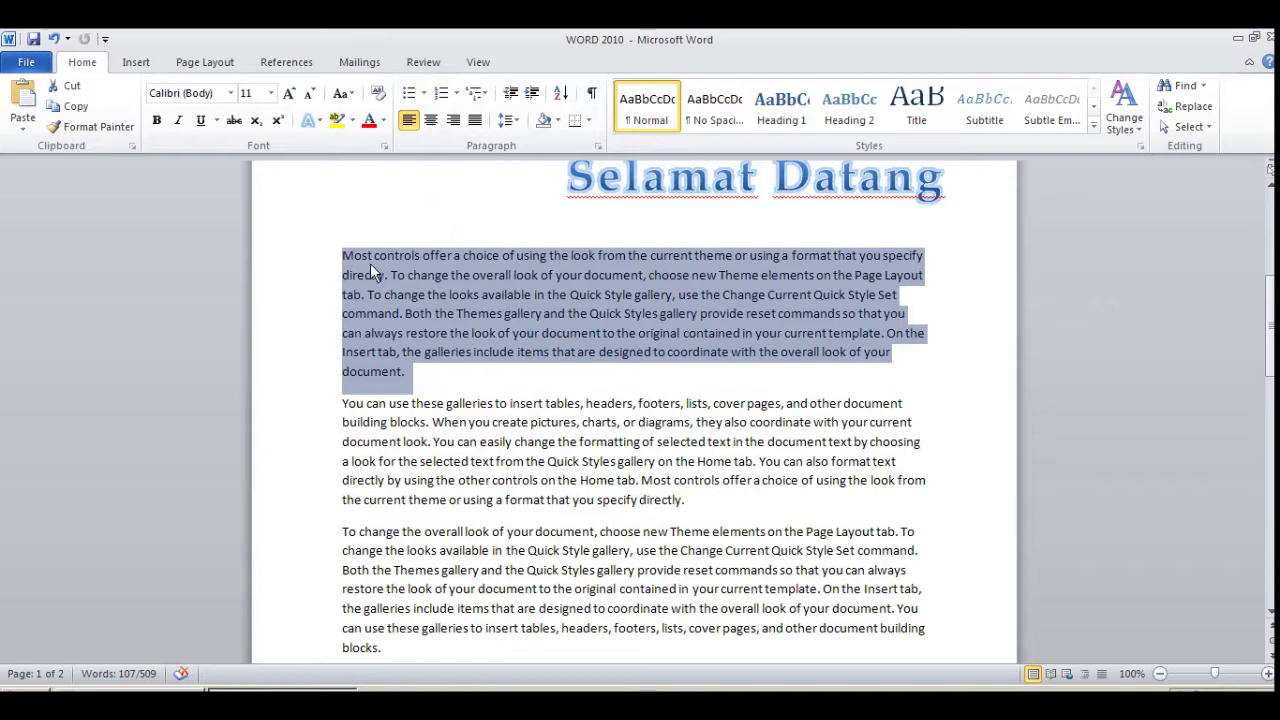
click(430, 120)
Right-align the paragraph beginning "You can use these galleries" in the WORD 2010 document.
scroll(609, 300, down, 2)
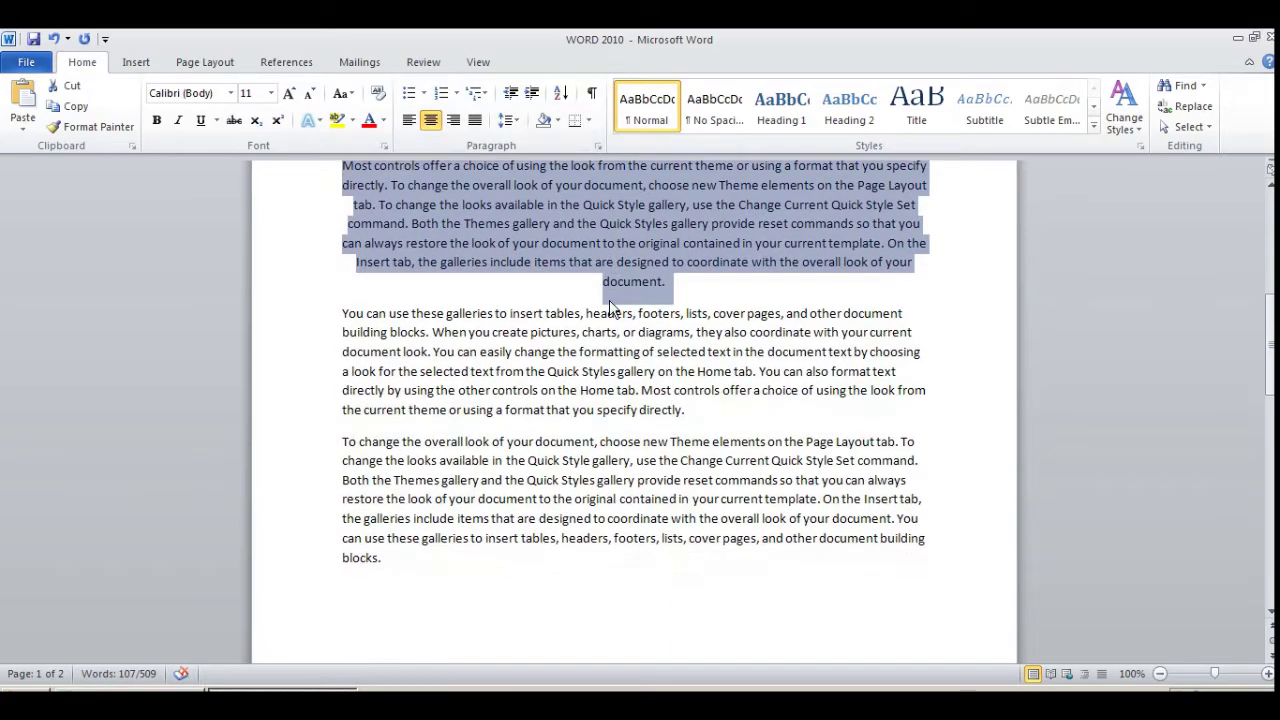
drag(704, 403, 342, 313)
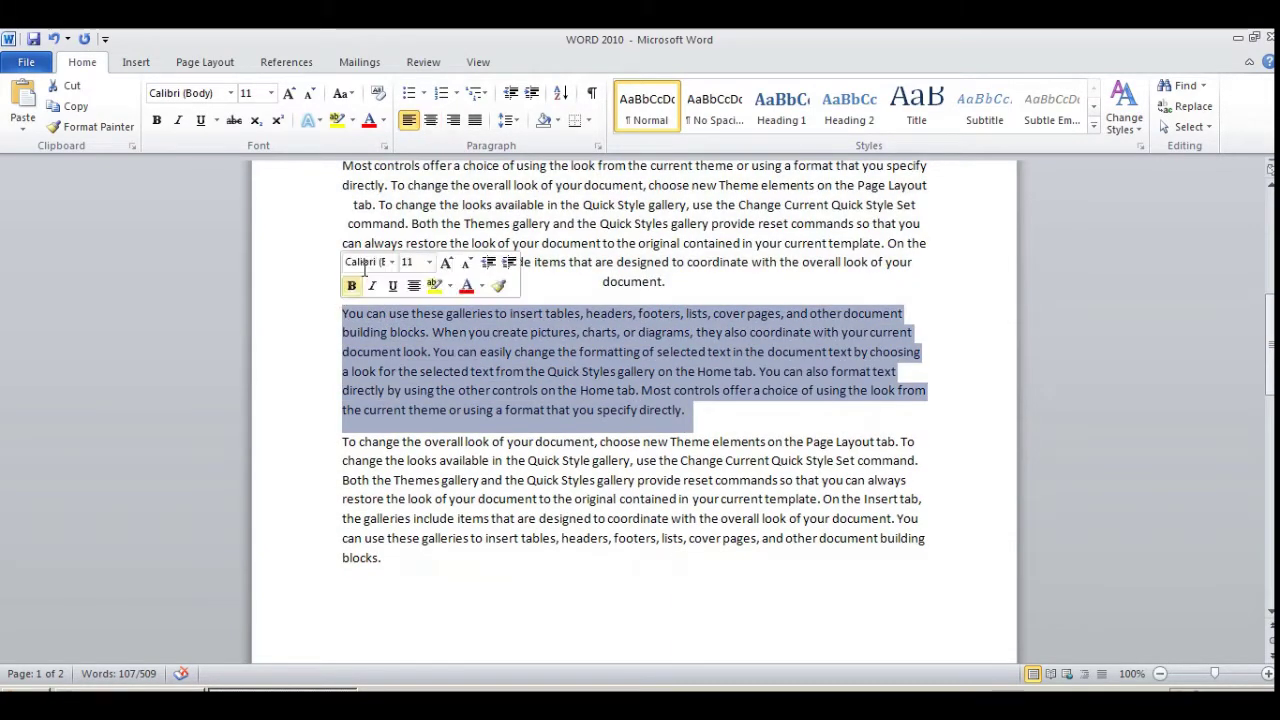
click(453, 120)
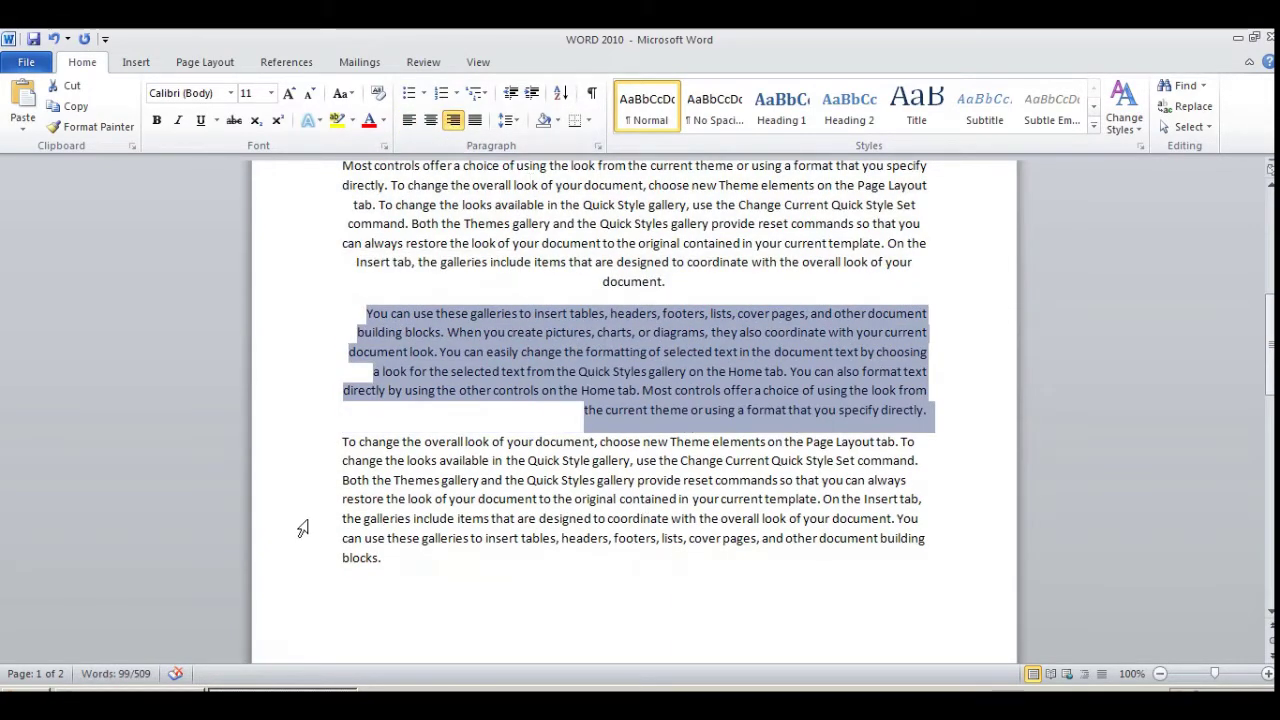
Justify the WORD 2010 paragraph beginning "To change the overall look of your document" and deselect it.
drag(429, 557, 337, 443)
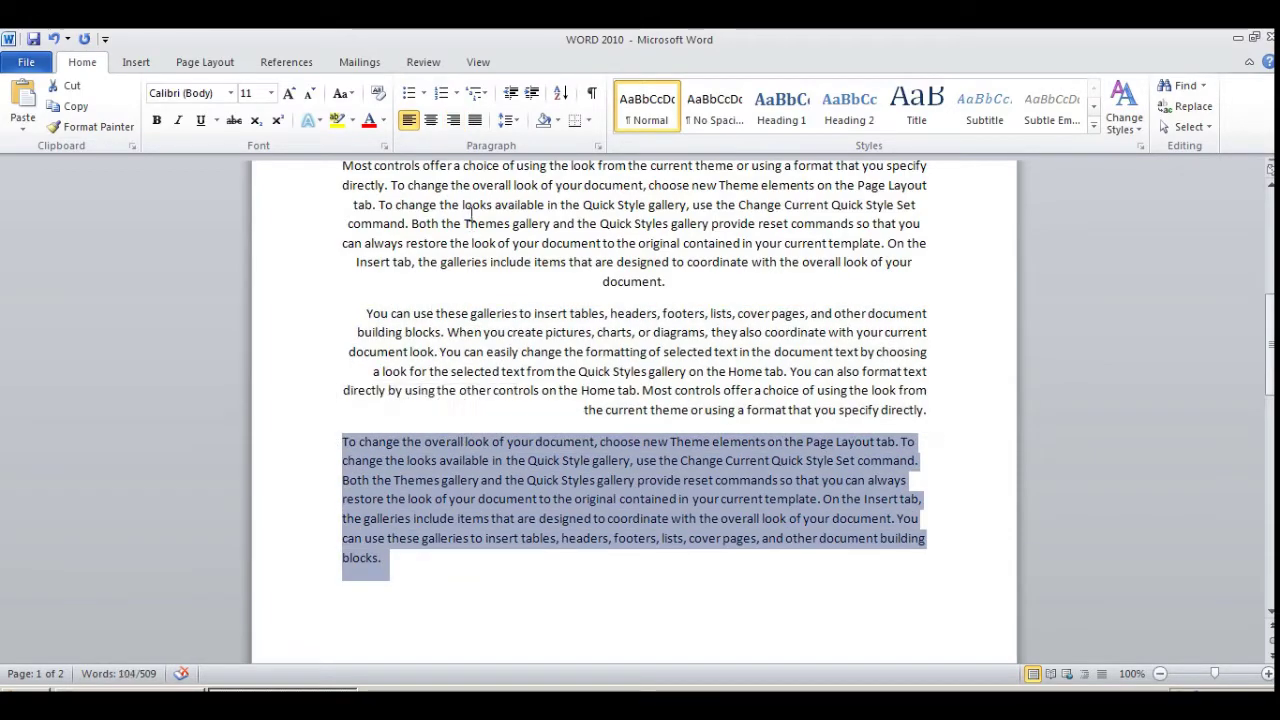
click(476, 122)
click(437, 481)
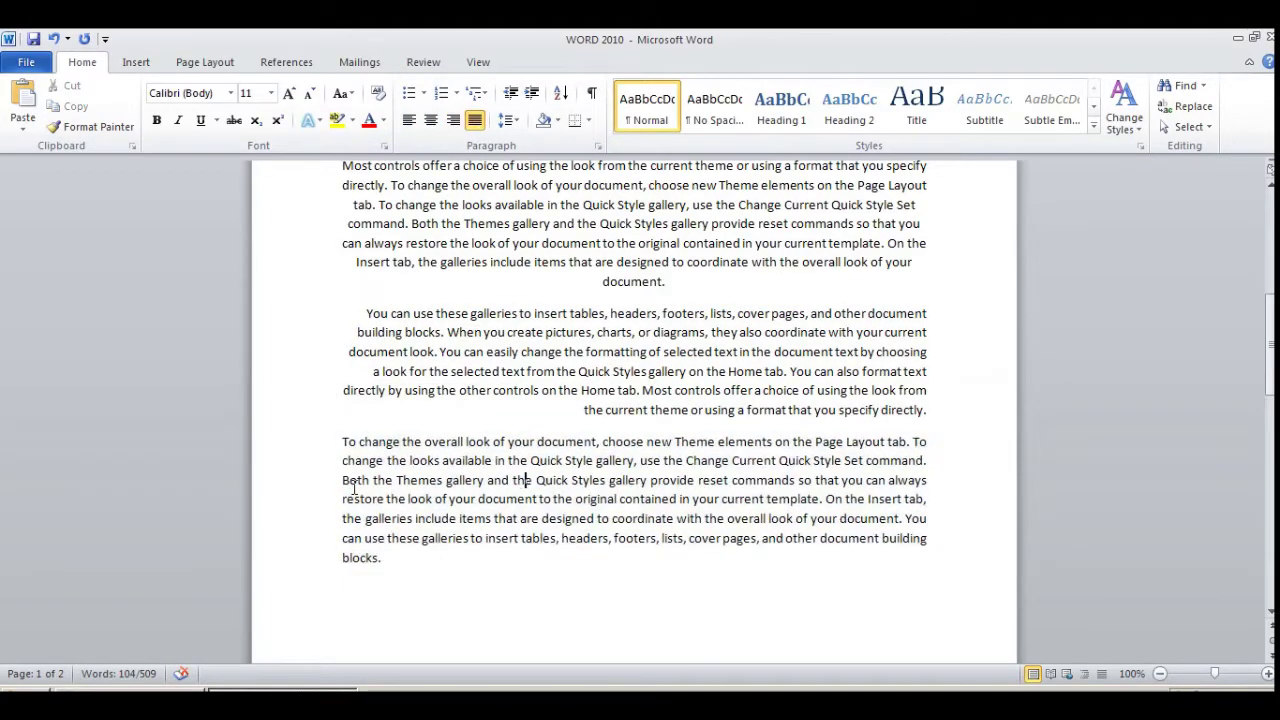
scroll(532, 362, up, 2)
scroll(532, 362, down, 2)
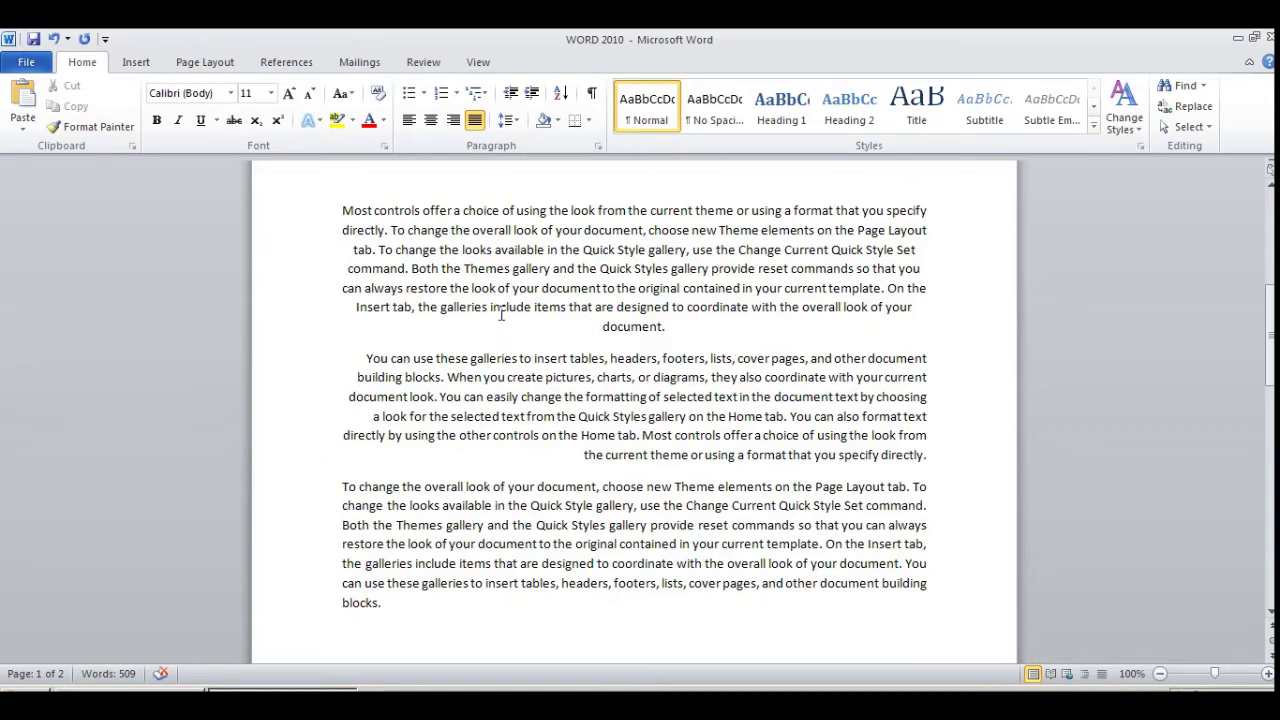
scroll(757, 456, up, 1)
scroll(474, 331, down, 1)
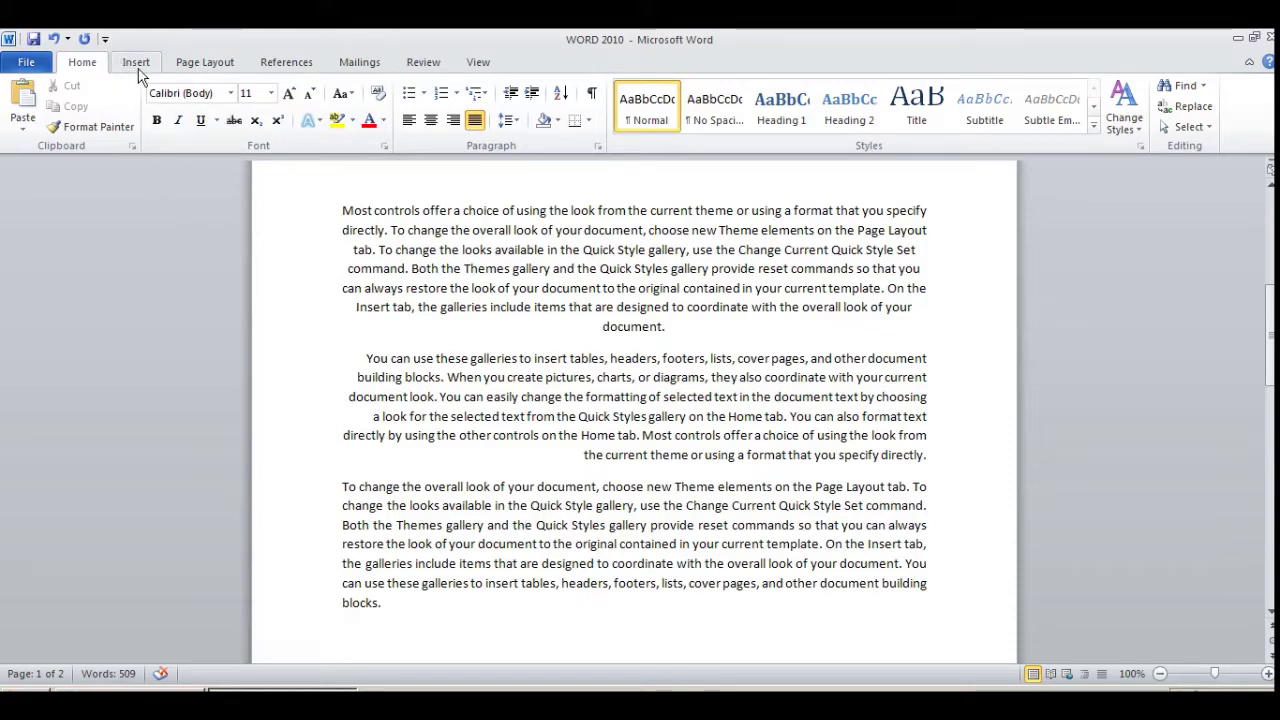
Turn on automatic hyphenation for the WORD 2010 document and highlight the split words "document" and "directly" at the line ends.
click(193, 62)
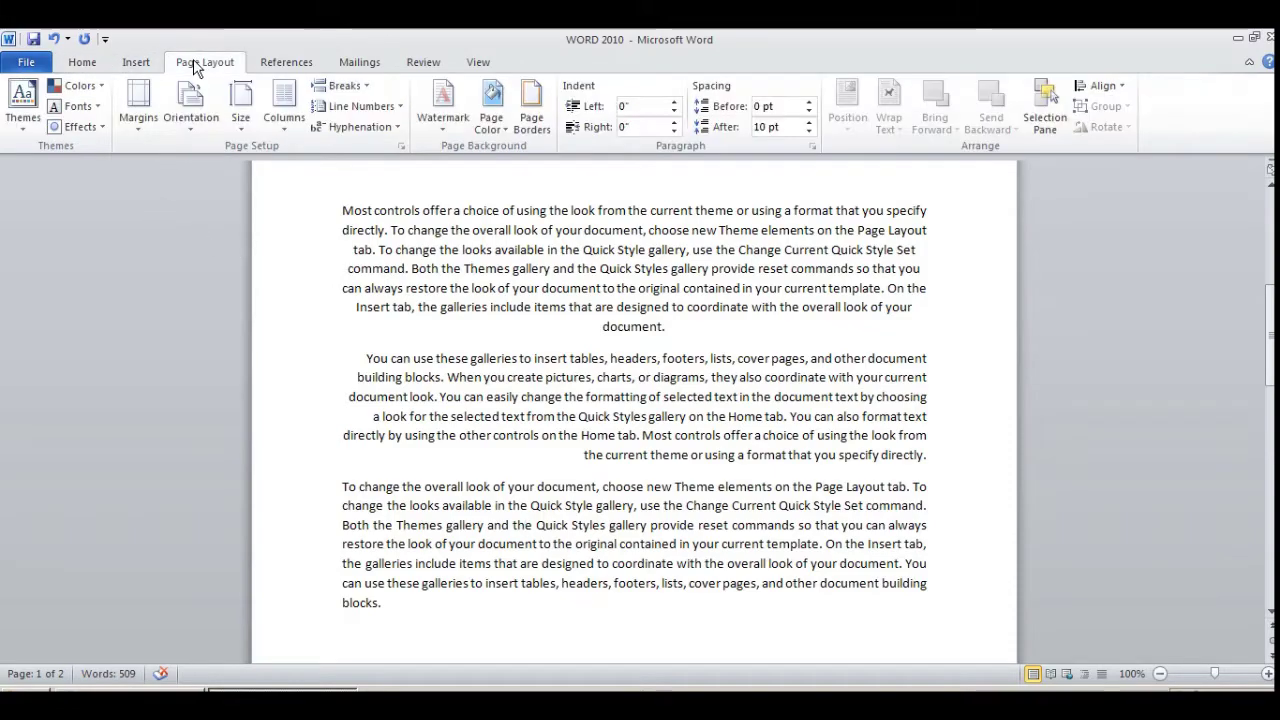
click(357, 128)
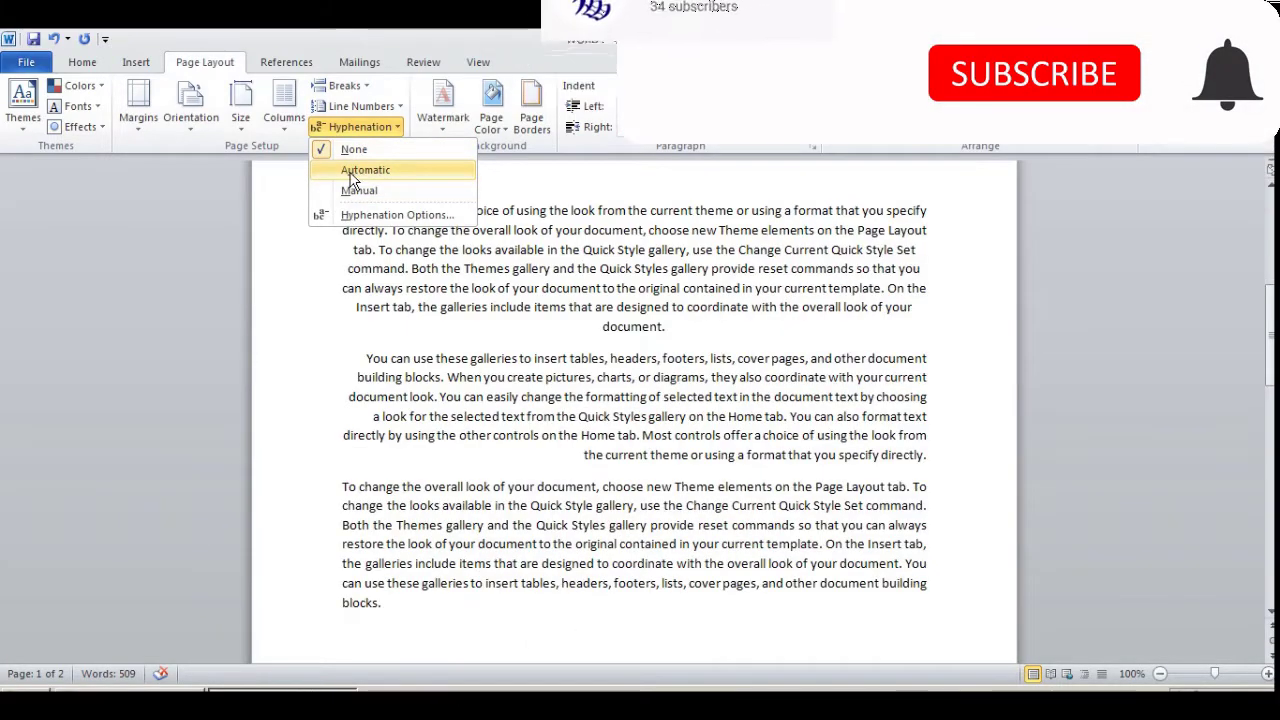
click(350, 170)
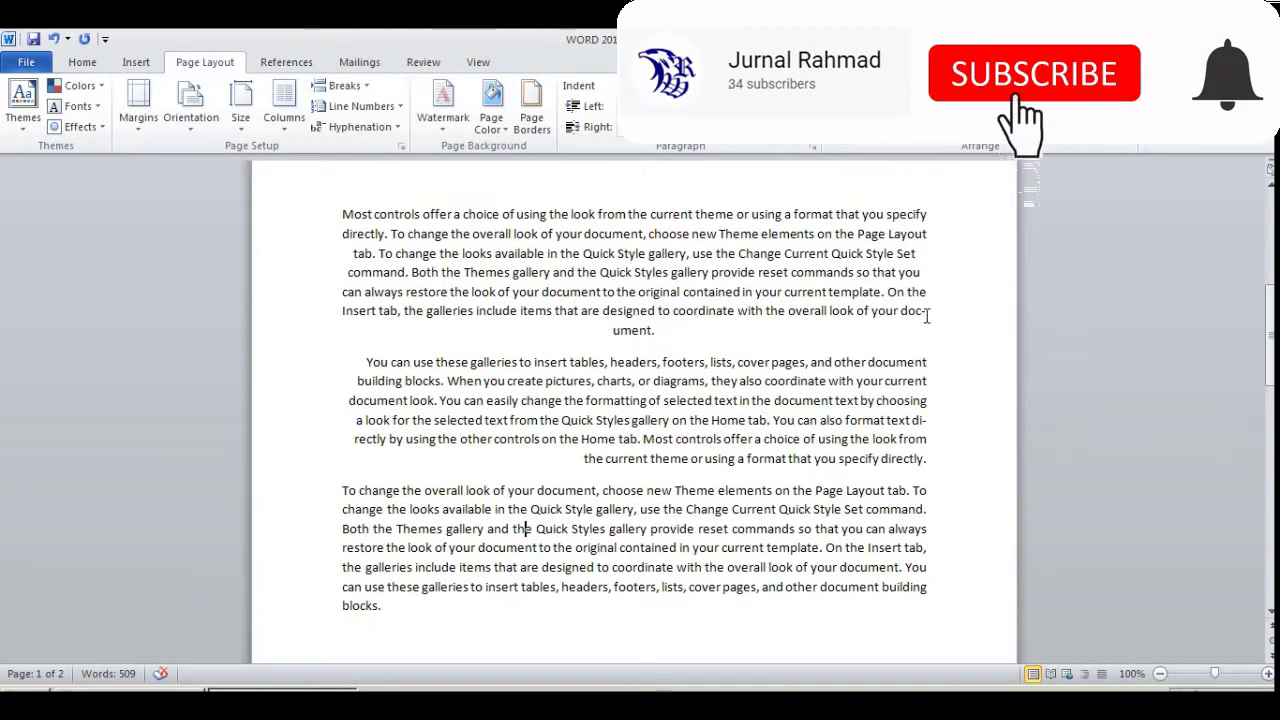
drag(927, 312, 884, 313)
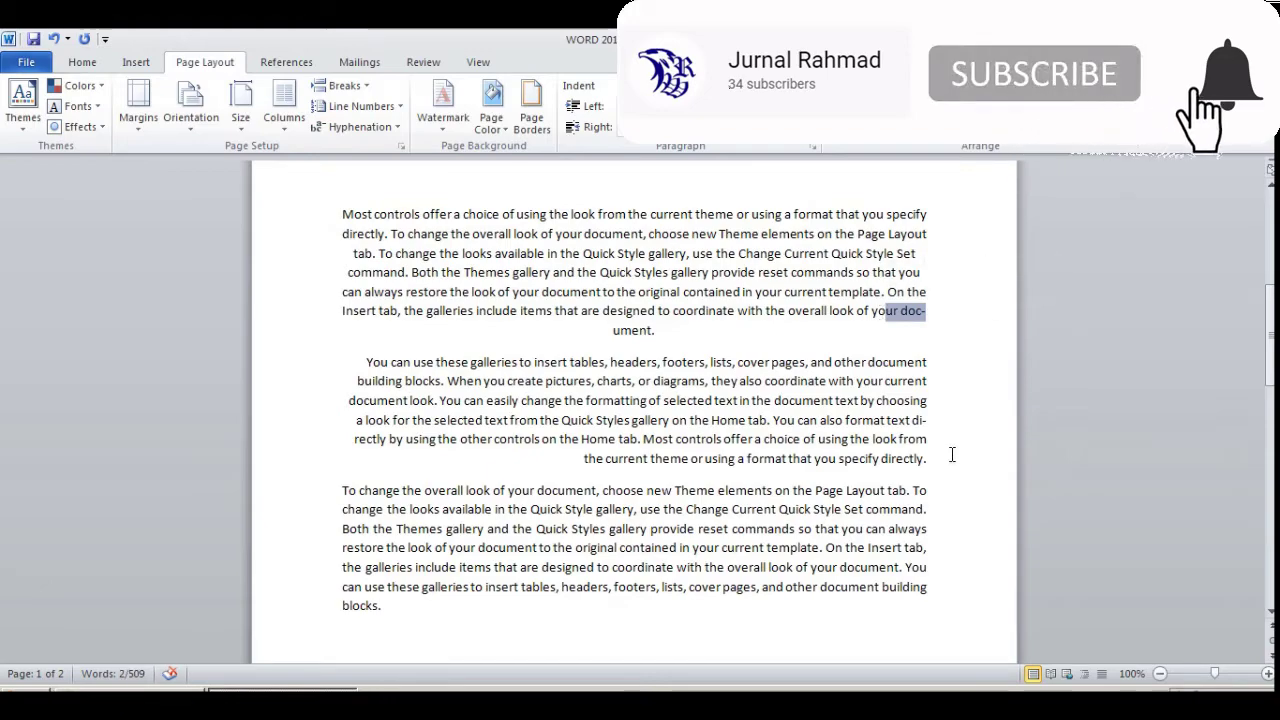
drag(929, 332, 869, 305)
drag(934, 430, 877, 420)
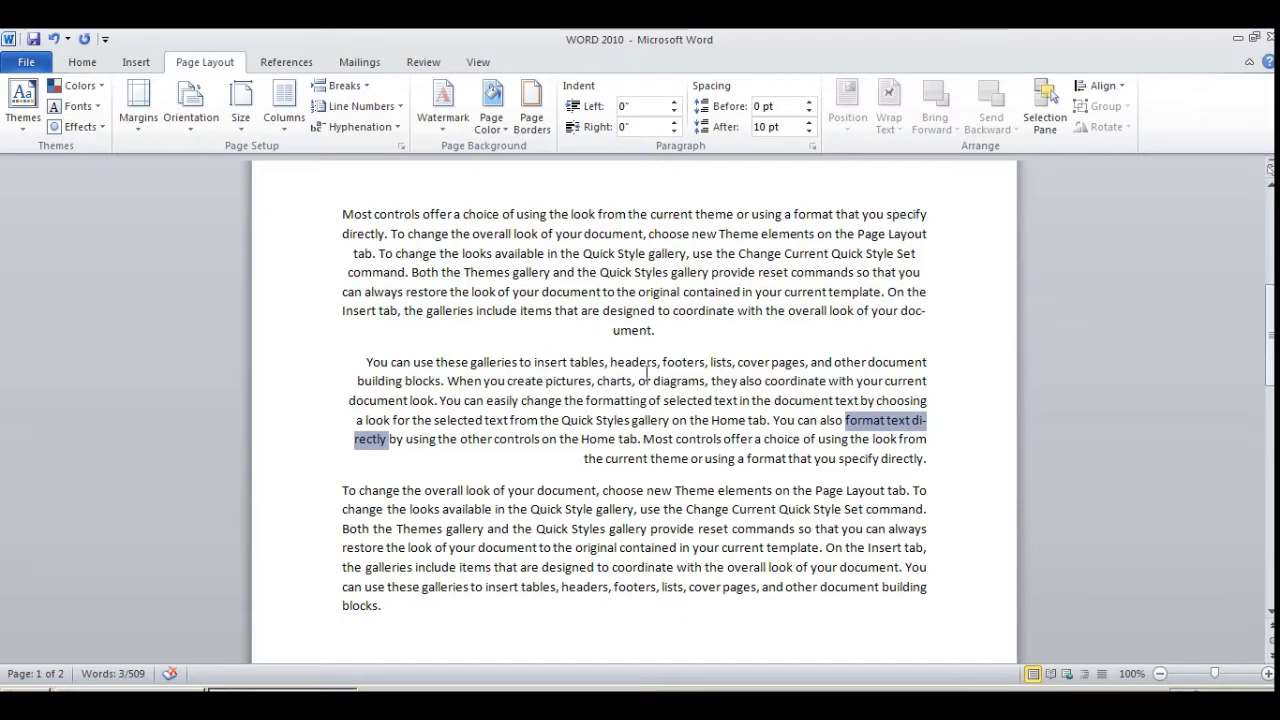
scroll(589, 469, down, 2)
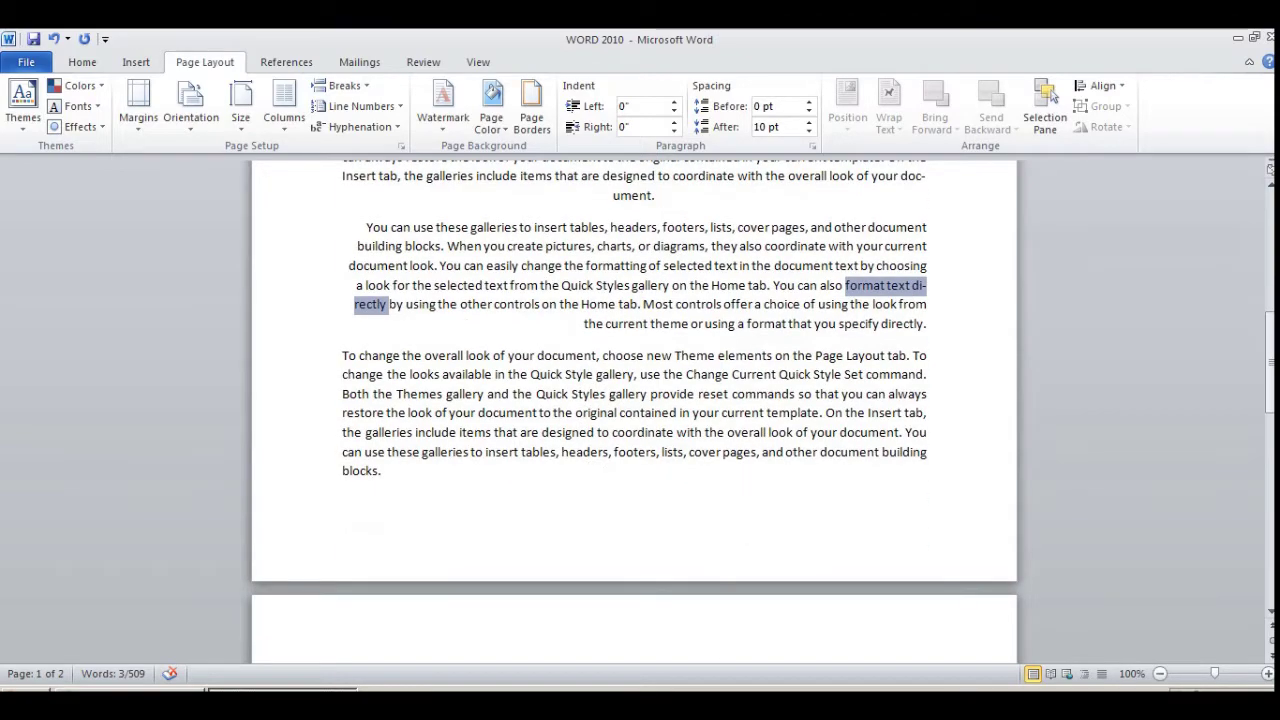
Switch to the Word 2019 document and center the paragraph beginning "You can use these galleries".
click(600, 690)
double_click(594, 484)
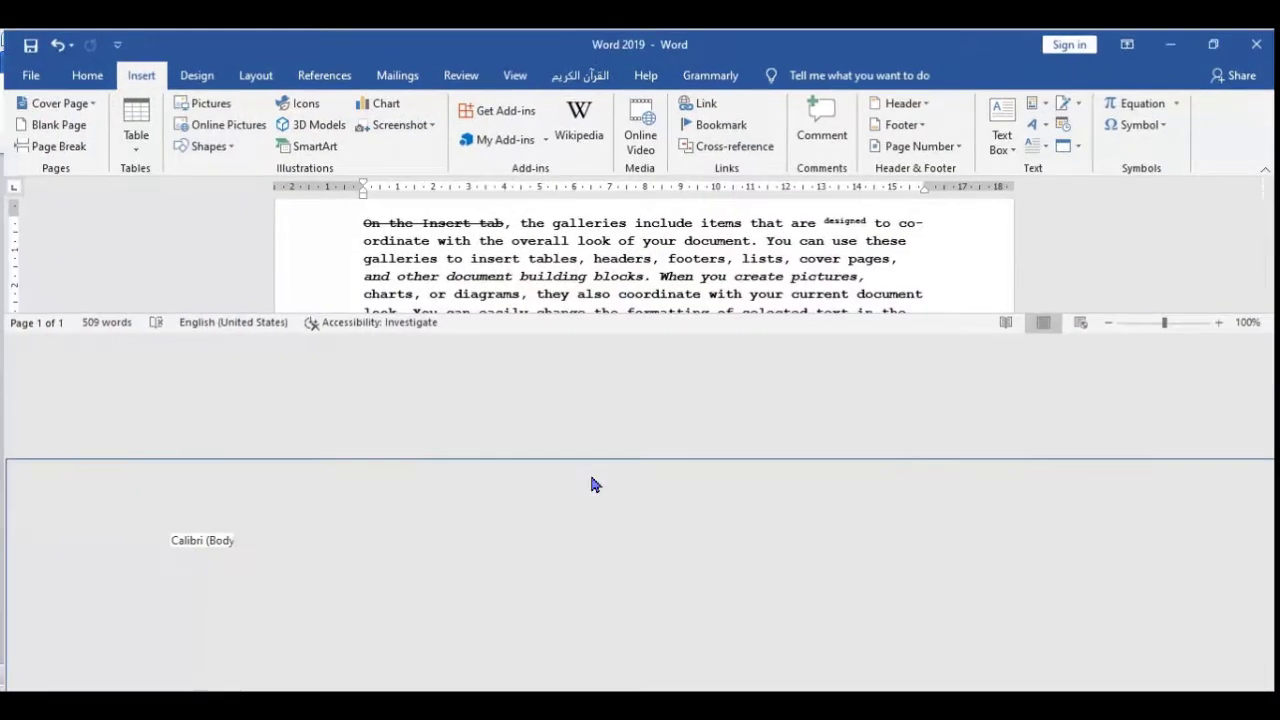
scroll(557, 434, down, 10)
scroll(557, 434, up, 2)
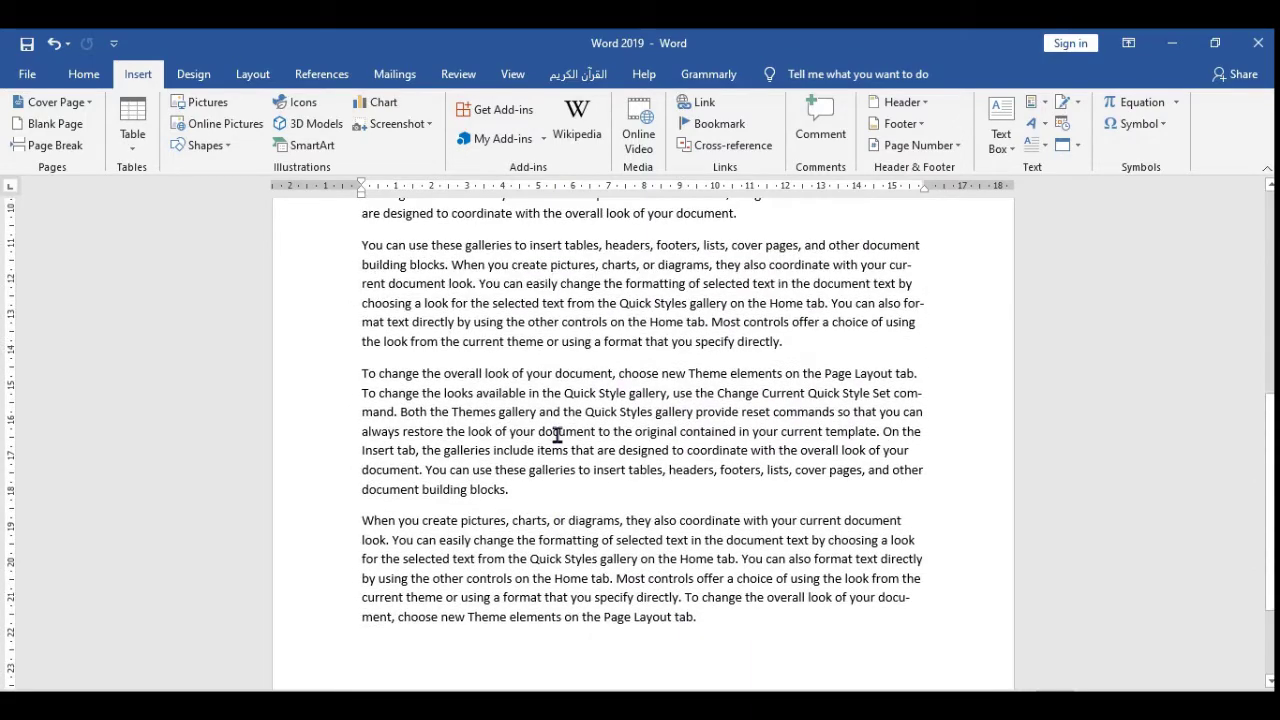
click(91, 80)
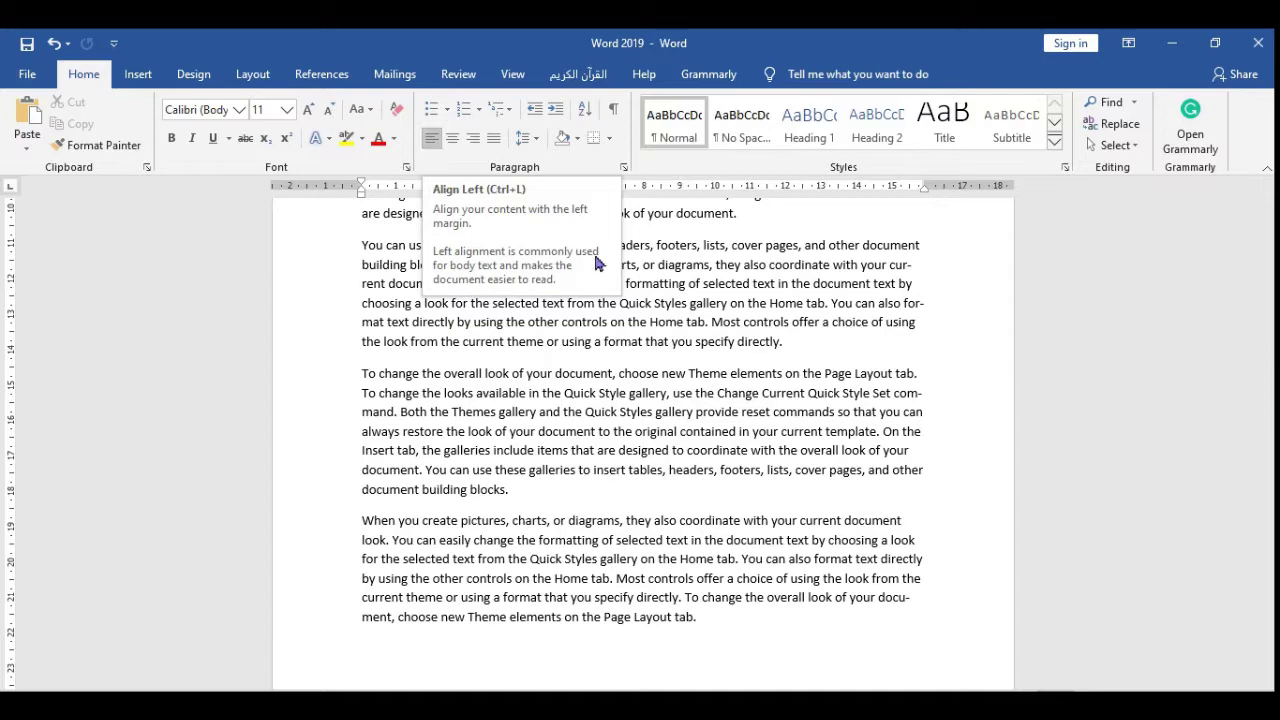
drag(802, 345, 362, 250)
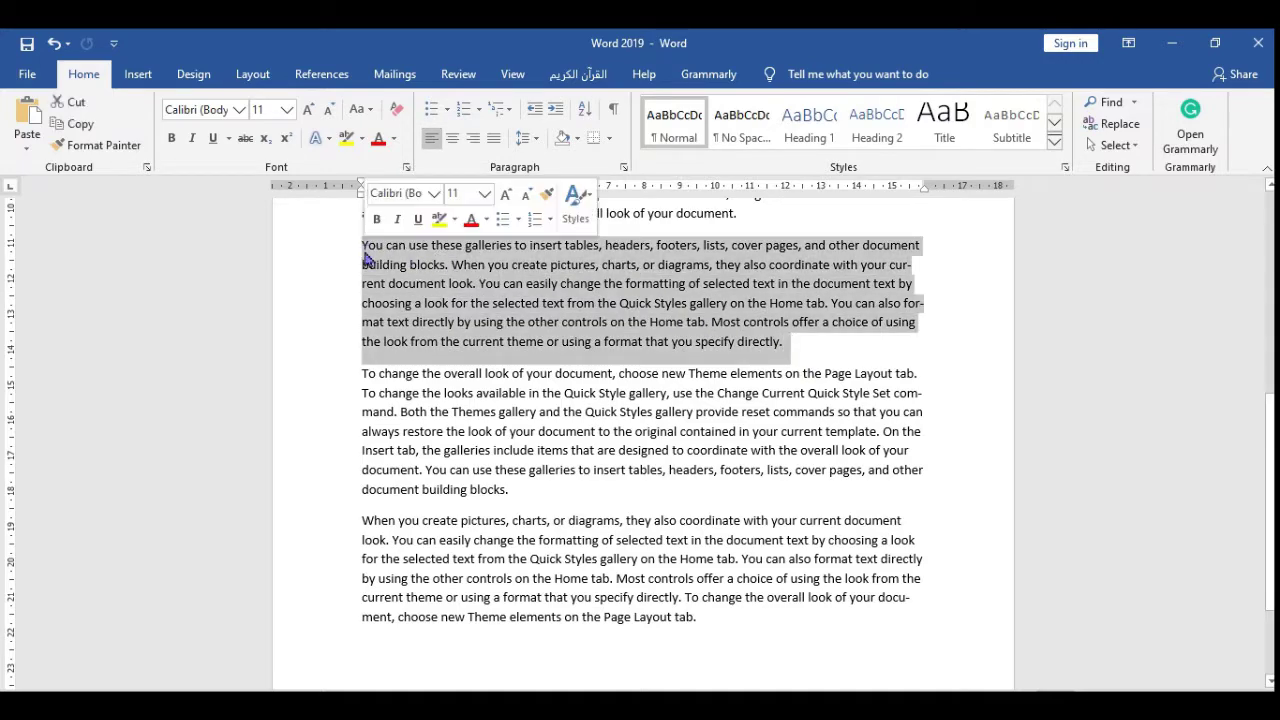
click(452, 138)
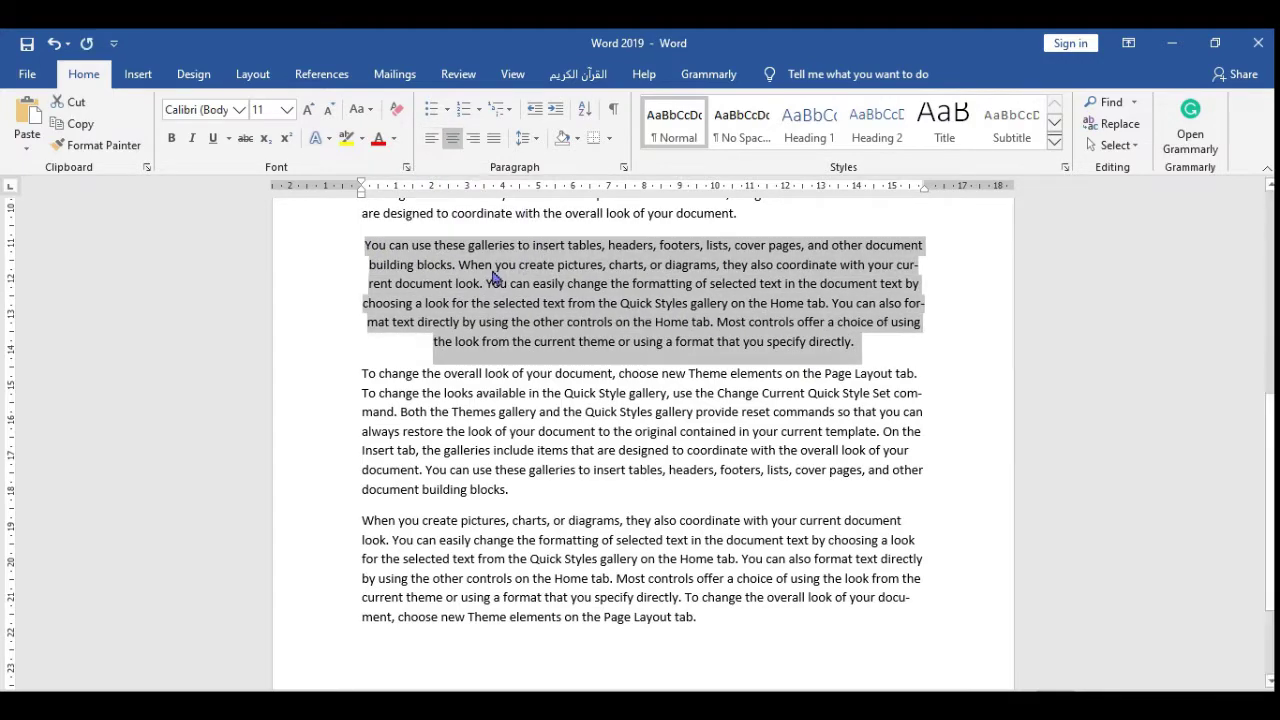
Right-align the paragraph beginning "To change the overall look" and justify the last paragraph, beginning "When you create pictures".
scroll(600, 320, up, 1)
scroll(700, 345, down, 1)
drag(512, 489, 356, 373)
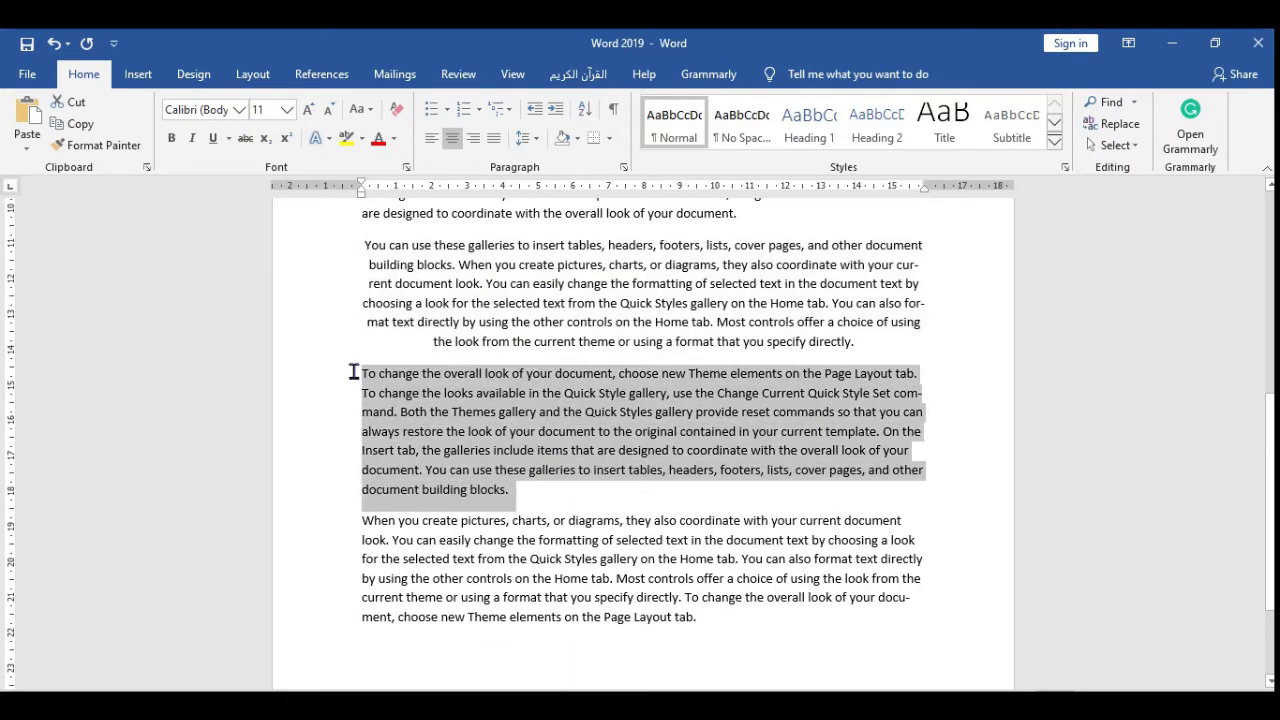
click(473, 138)
drag(706, 617, 334, 528)
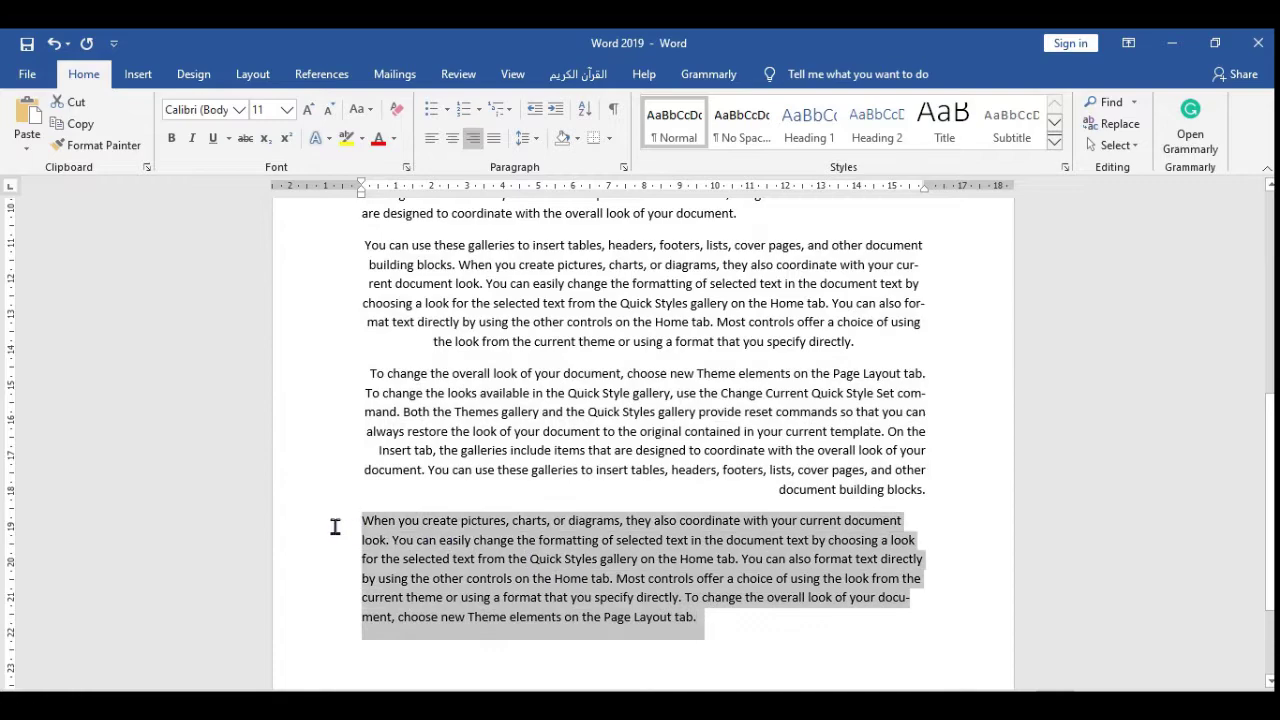
click(494, 138)
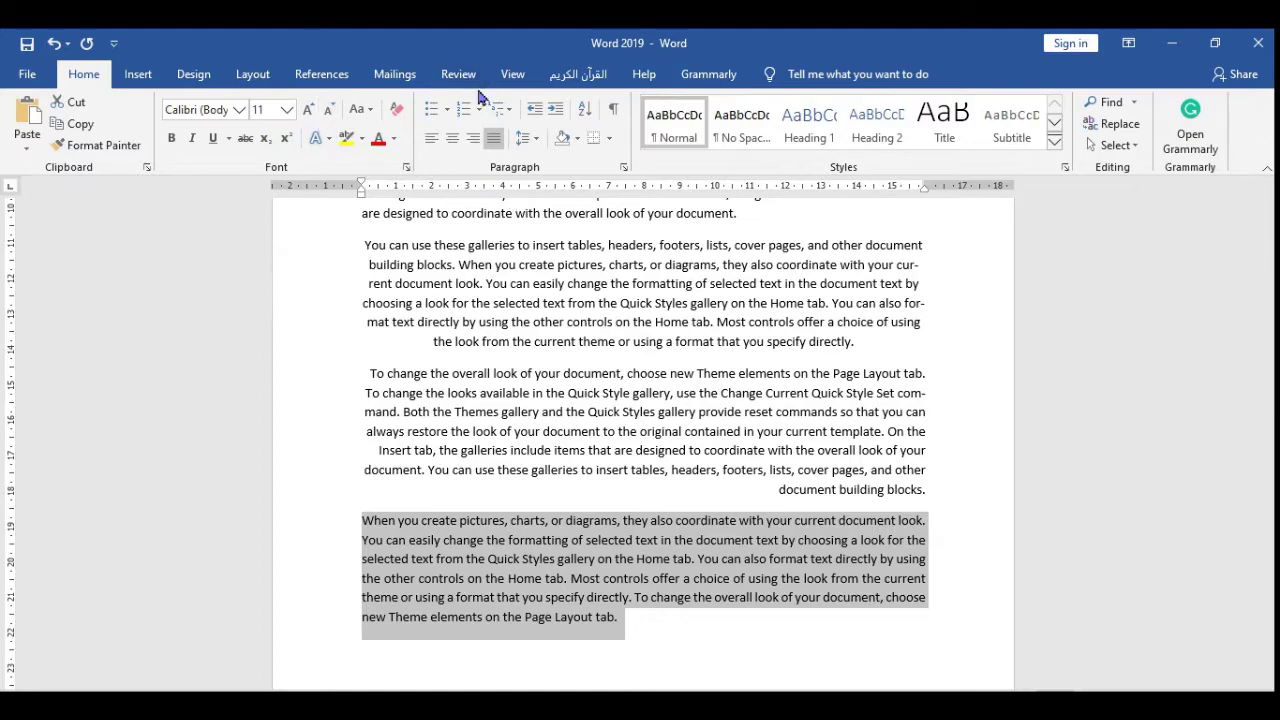
Set the Word 2019 document's hyphenation to Automatic.
click(255, 74)
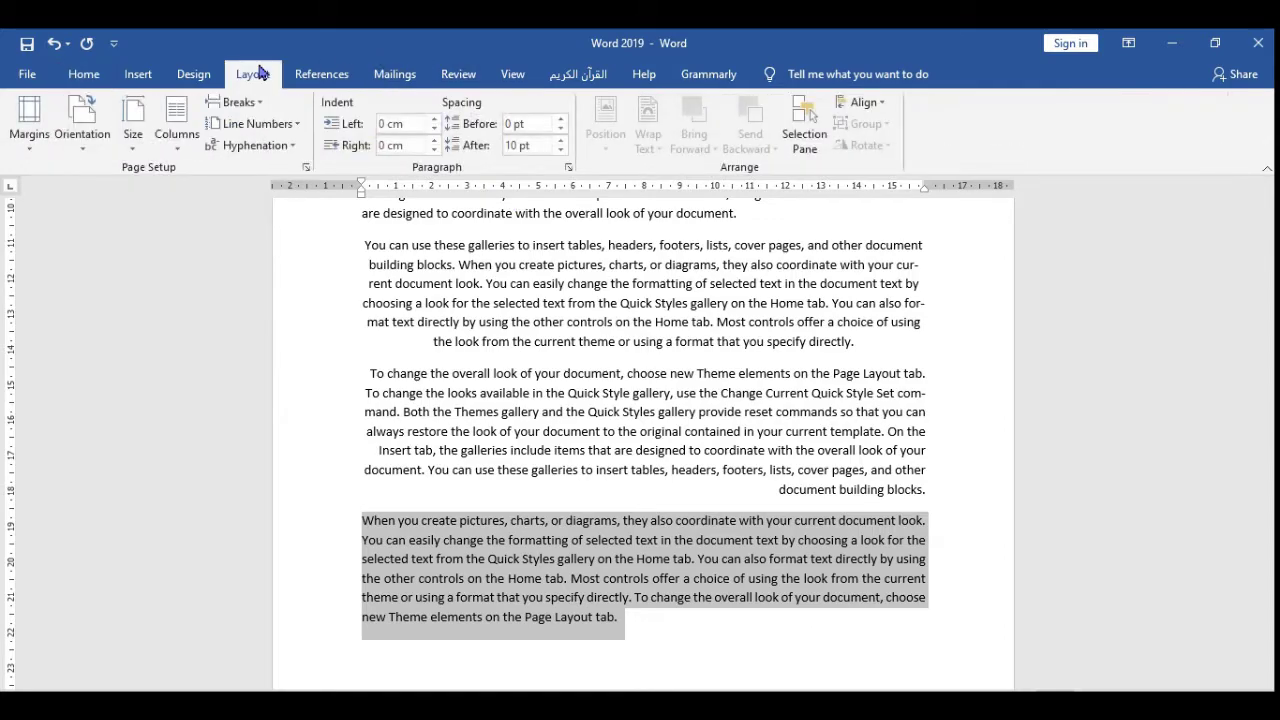
click(266, 157)
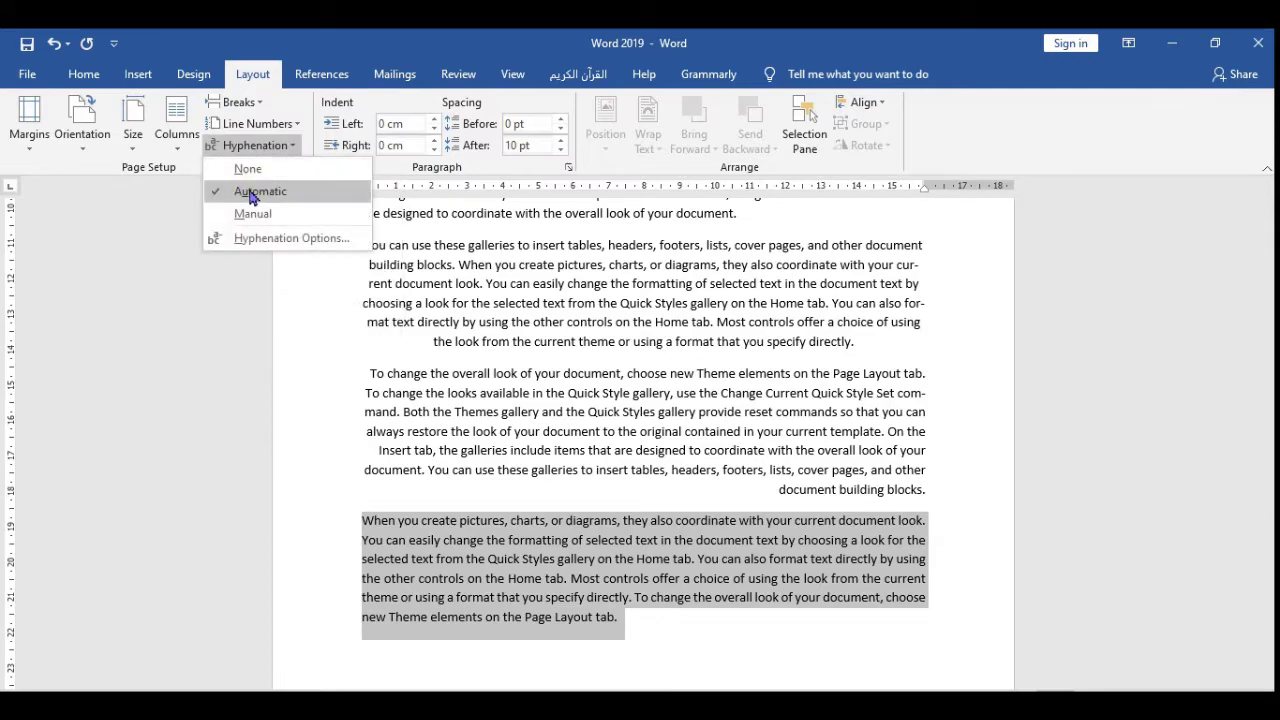
click(250, 191)
click(268, 150)
click(270, 190)
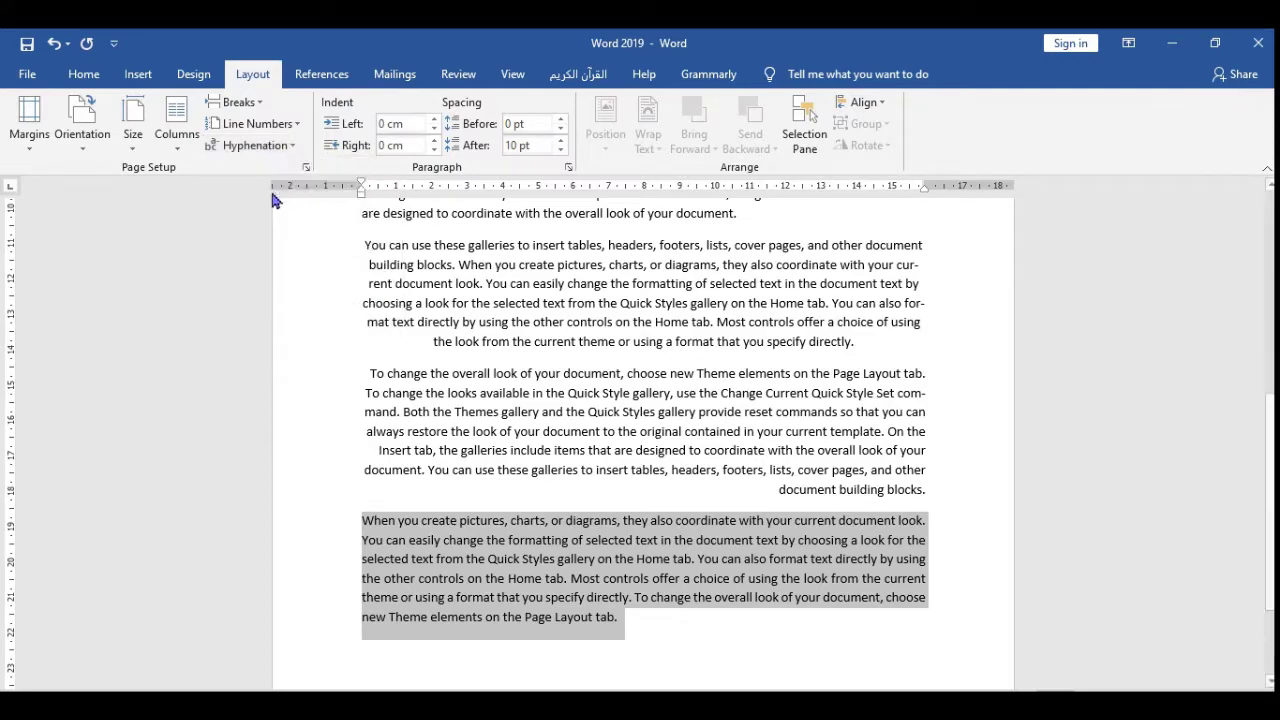
click(272, 150)
click(278, 191)
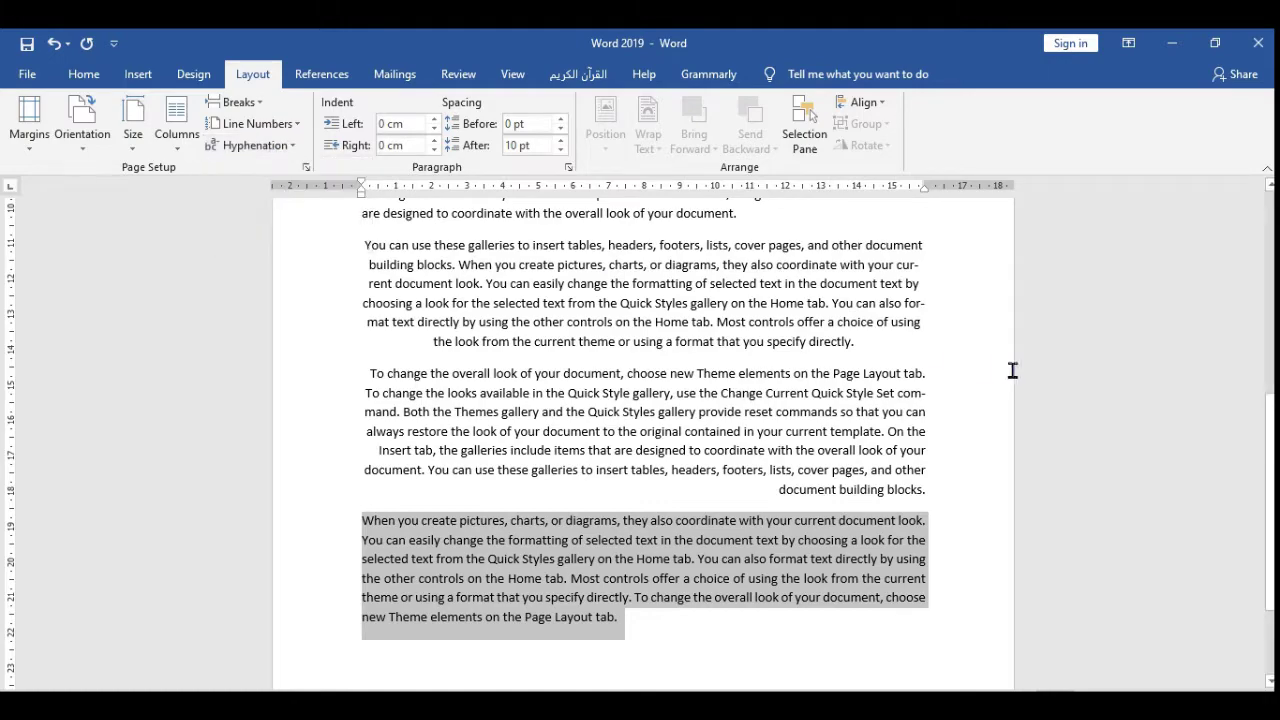
Highlight the split words "current", "format" and "command" at the line ends, and the closing words "and other document building blocks".
drag(946, 271, 840, 264)
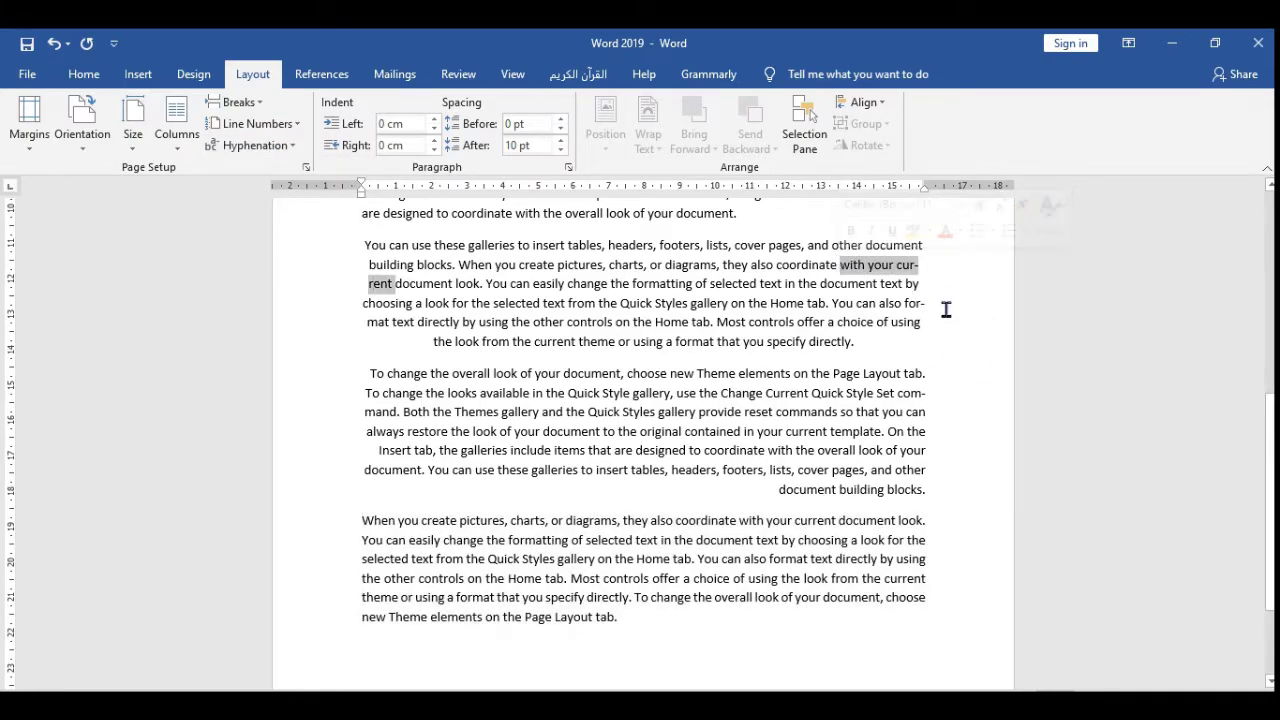
drag(938, 306, 856, 304)
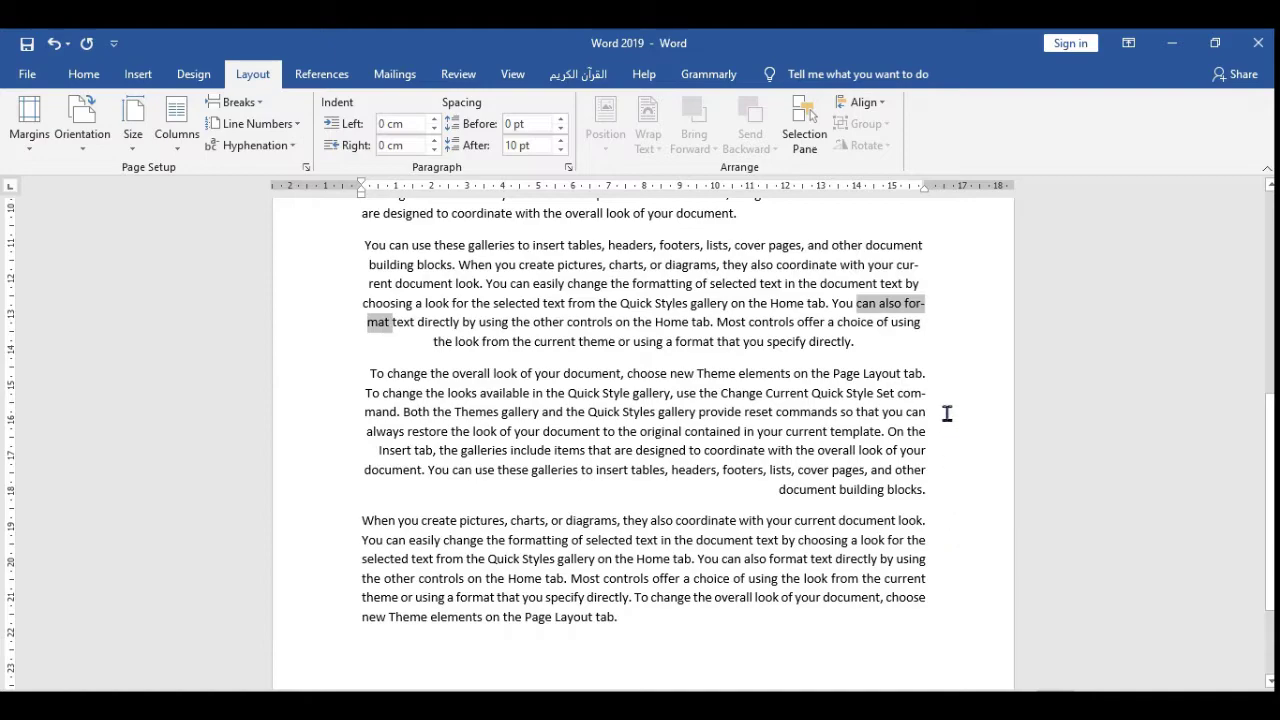
drag(930, 393, 846, 393)
click(938, 467)
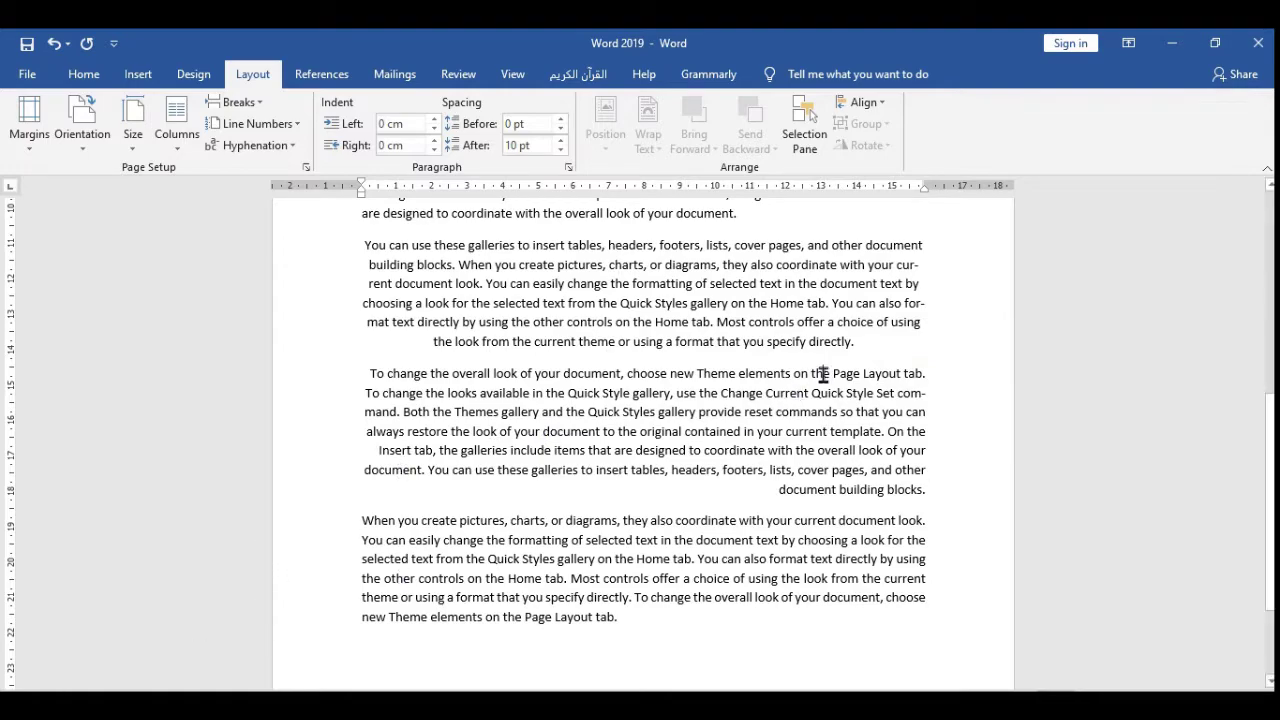
drag(949, 480, 866, 469)
scroll(611, 377, down, 2)
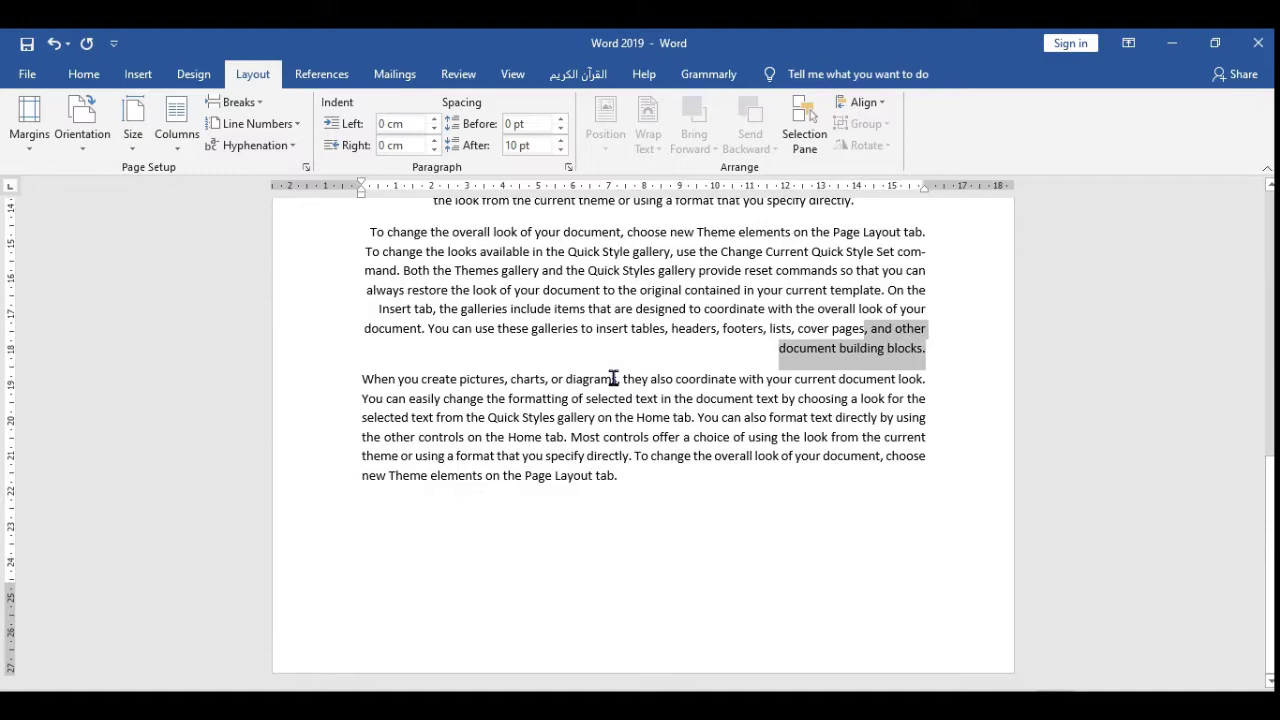
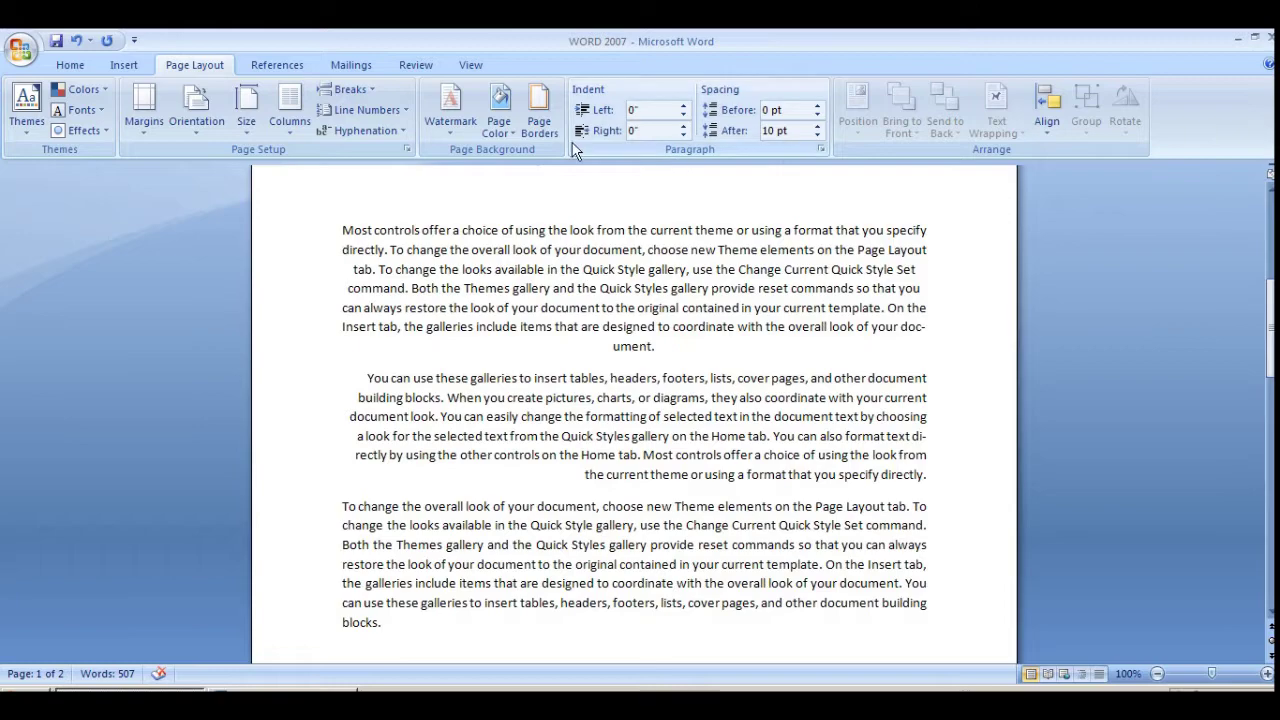
Show the view options for the WORD 2007 document.
click(478, 66)
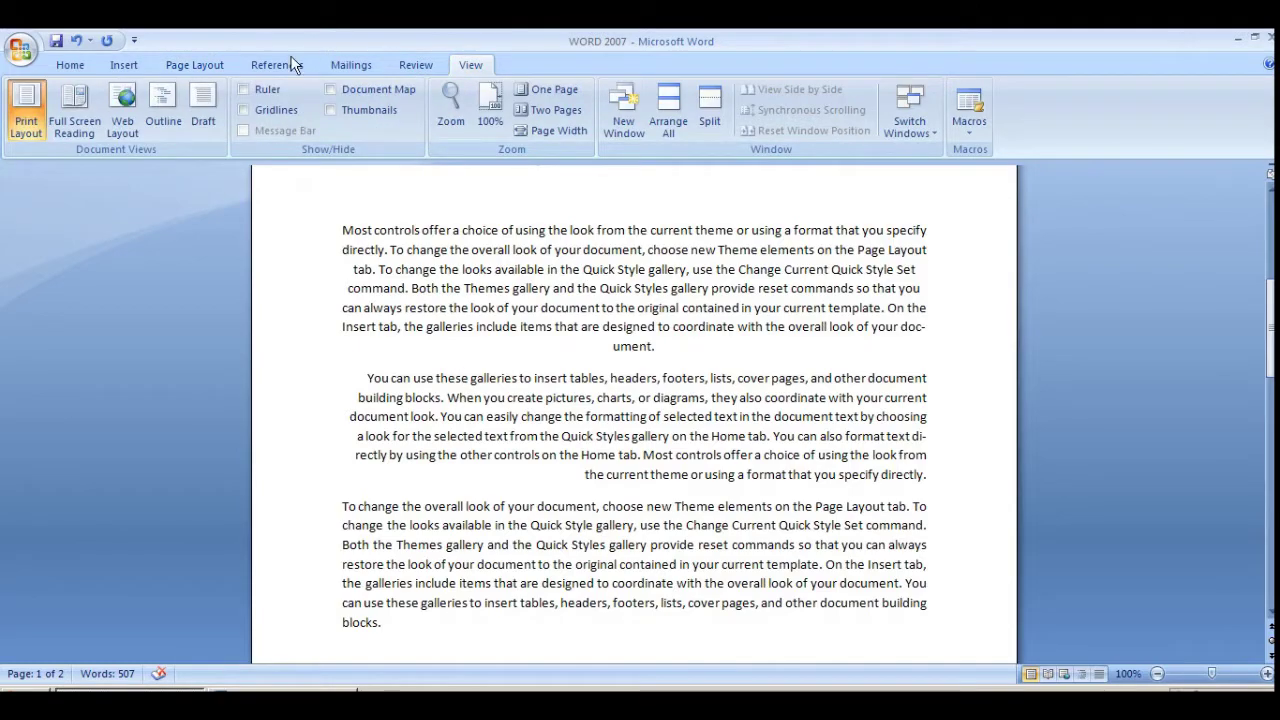
Show the ruler and shift the left indent of the "You can use these galleries" paragraph slightly inward.
click(264, 92)
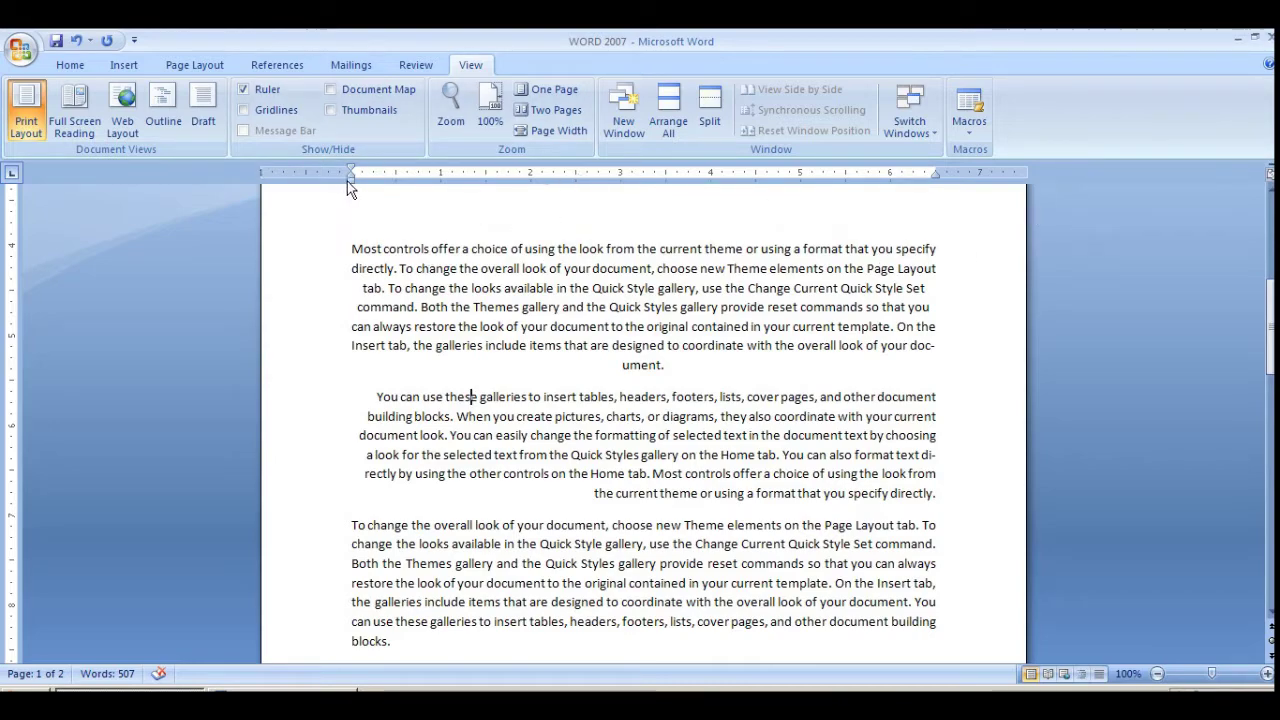
mouse_move(351, 171)
mouse_down()
mouse_move(437, 190)
mouse_move(360, 194)
mouse_up()
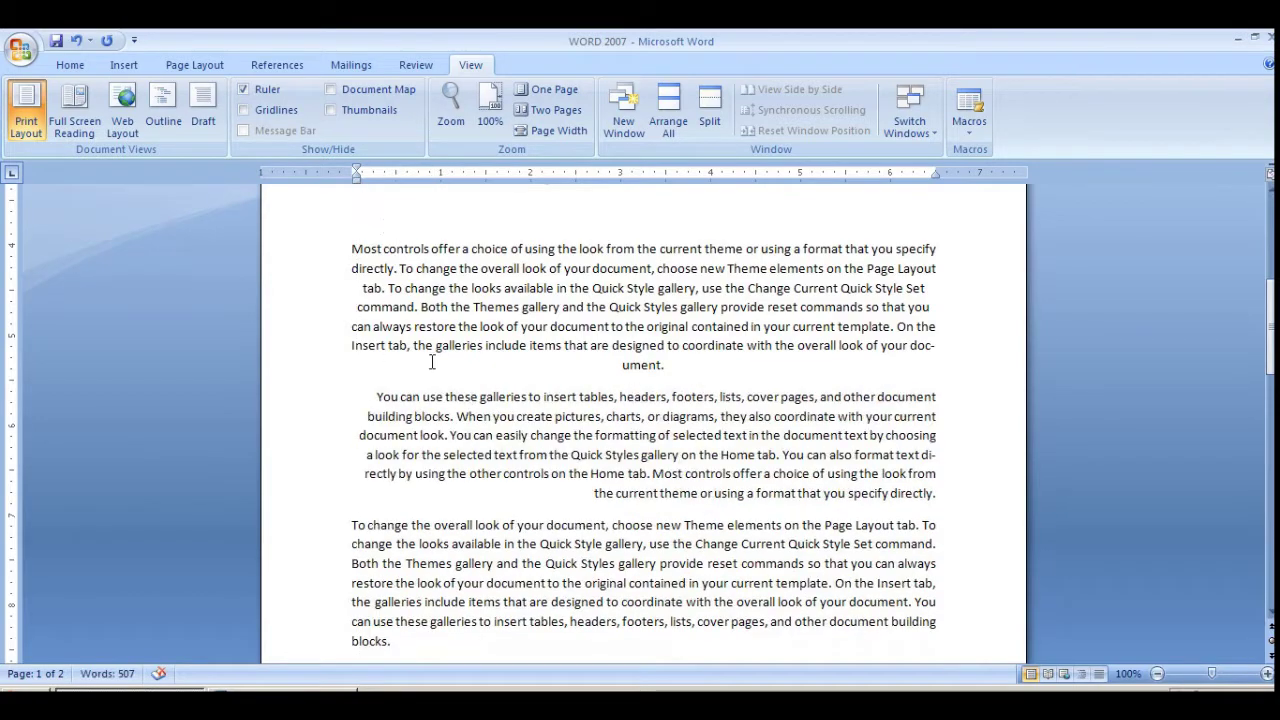
Move the left indent of the "Most controls offer a choice" paragraph inward to about 0.1 inch on the ruler.
drag(466, 397, 487, 435)
click(485, 432)
click(490, 249)
mouse_move(351, 180)
mouse_down()
mouse_move(495, 179)
mouse_move(362, 175)
mouse_up()
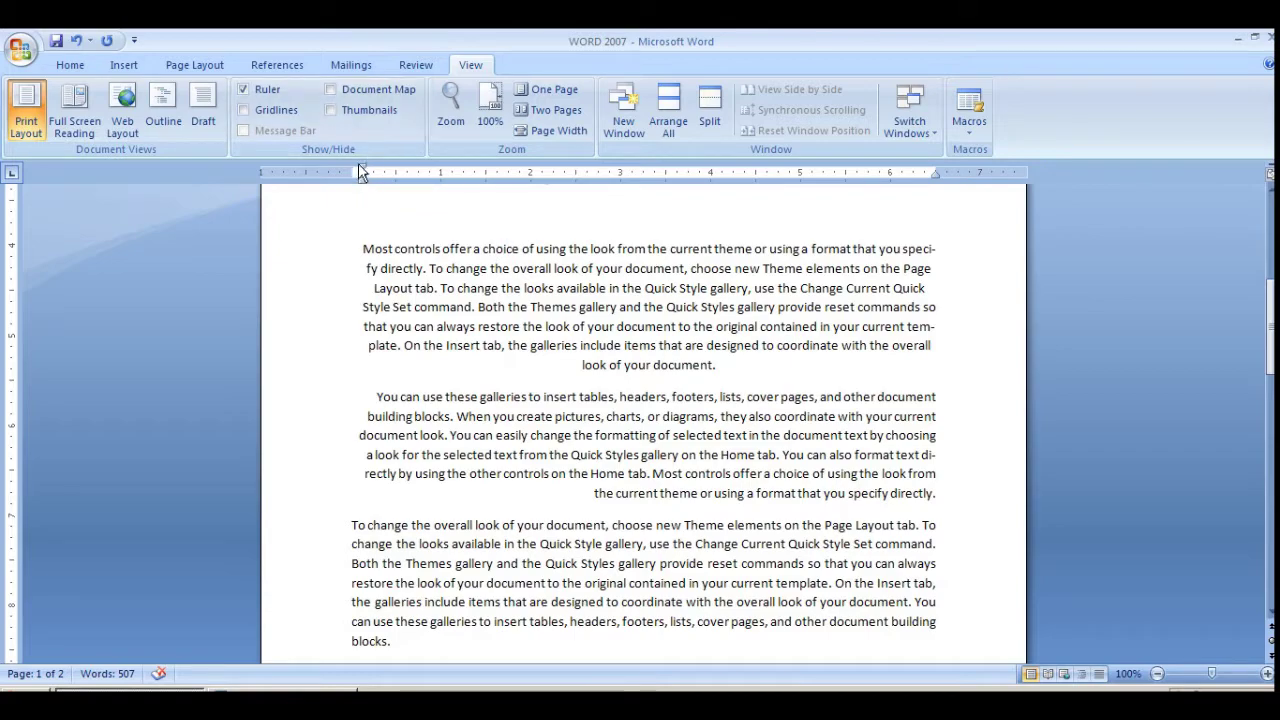
Try a first-line indent of about 1 inch on the "Most controls" paragraph, reset it, and give the paragraph a hanging indent at about 1 inch.
drag(363, 171, 446, 170)
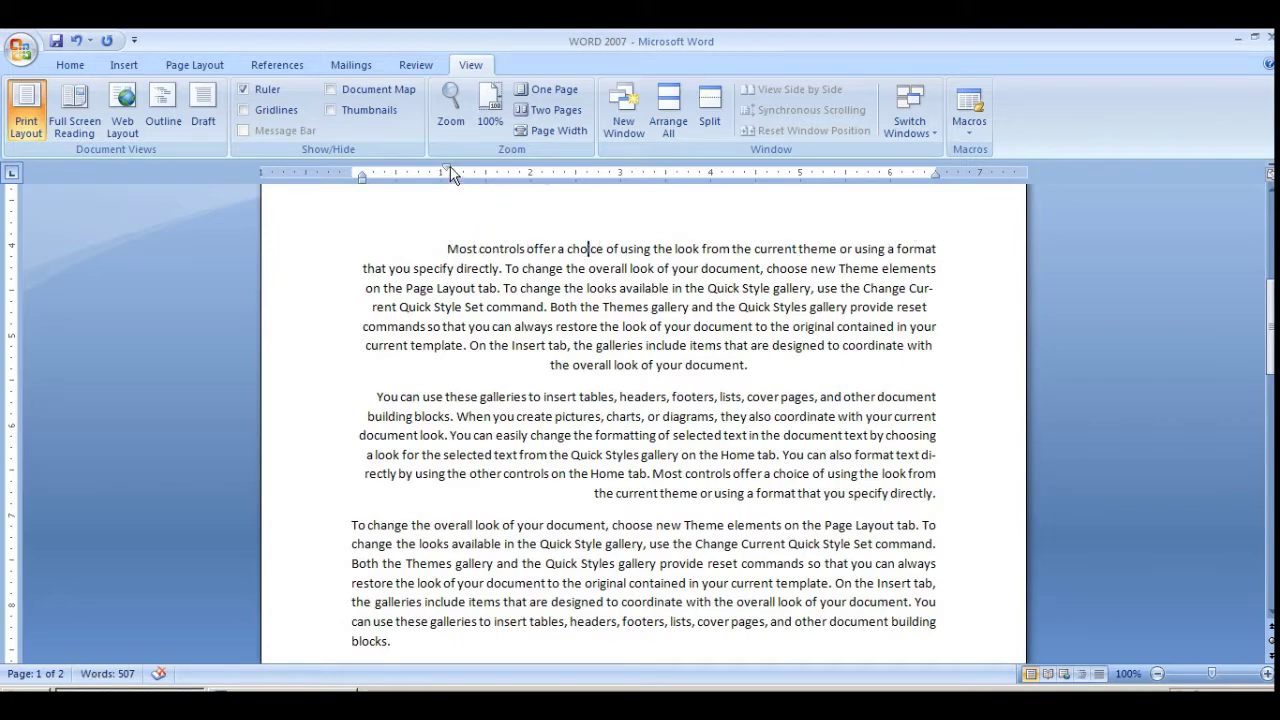
mouse_move(447, 166)
mouse_down()
mouse_move(658, 178)
mouse_move(362, 179)
mouse_up()
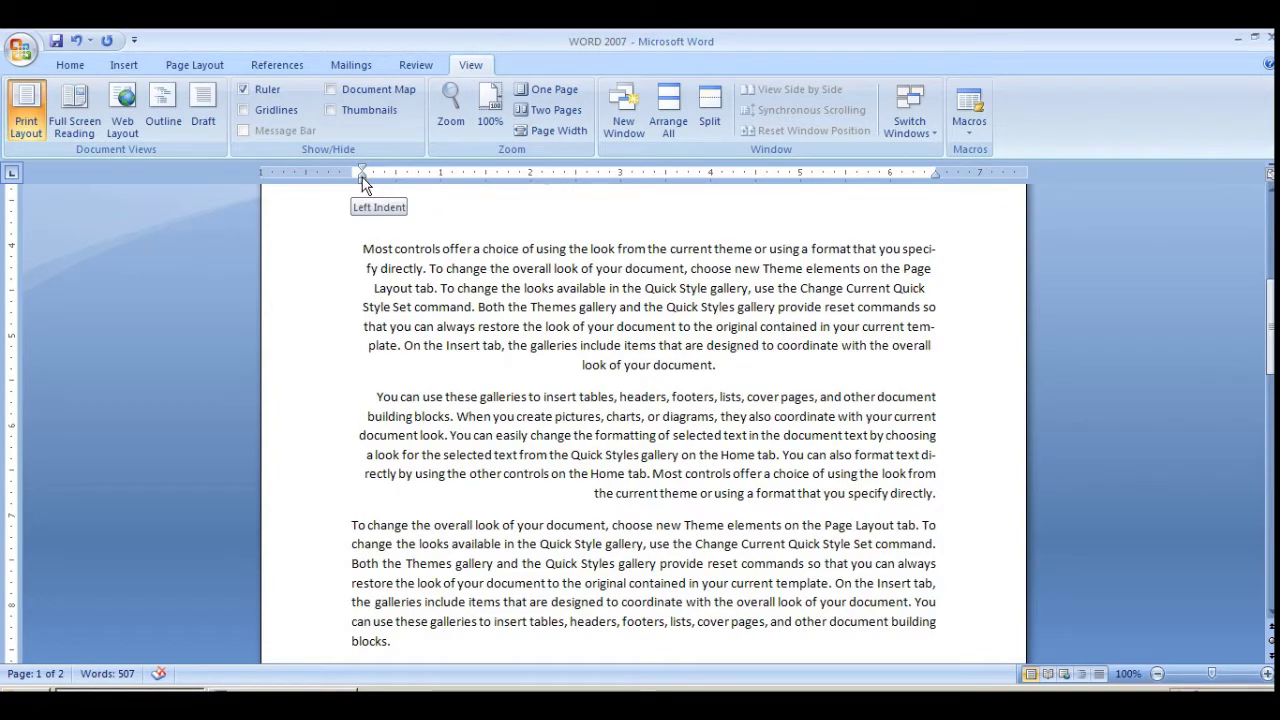
drag(362, 180, 441, 181)
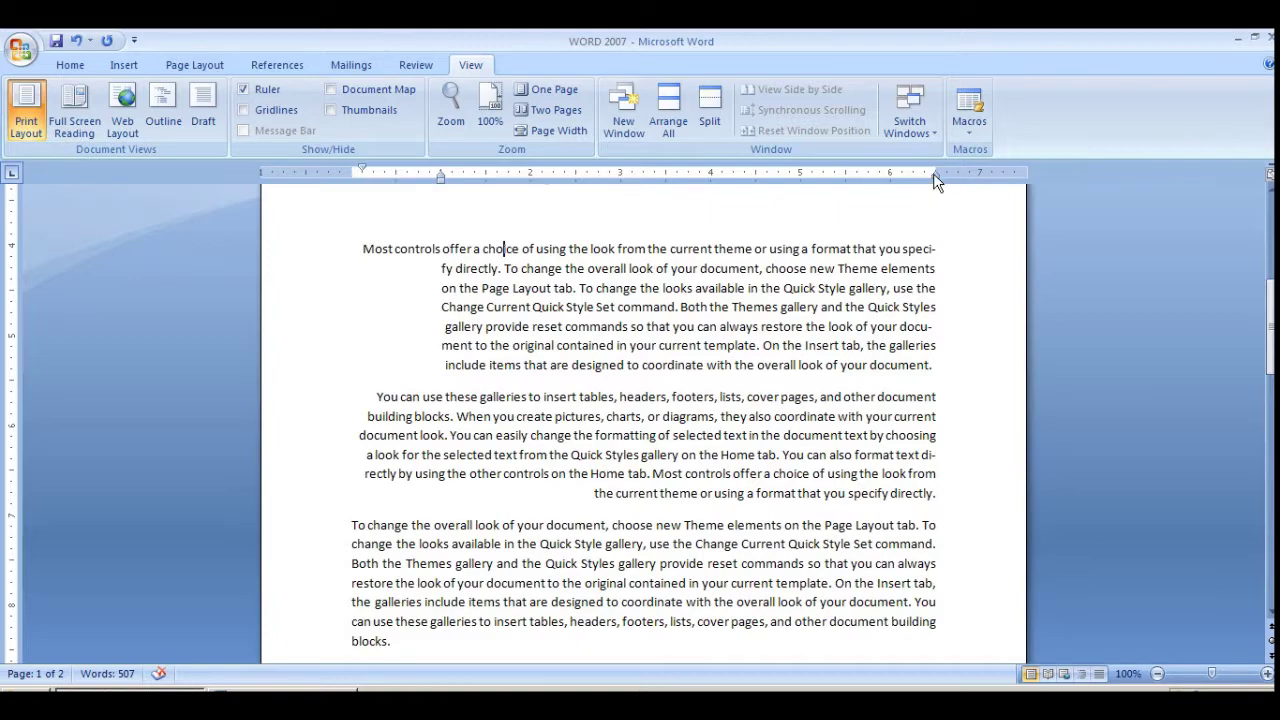
Pull the right indent of the "Most controls" paragraph in to about 4.6 inches and return it to 6.5 inches.
drag(933, 173, 818, 173)
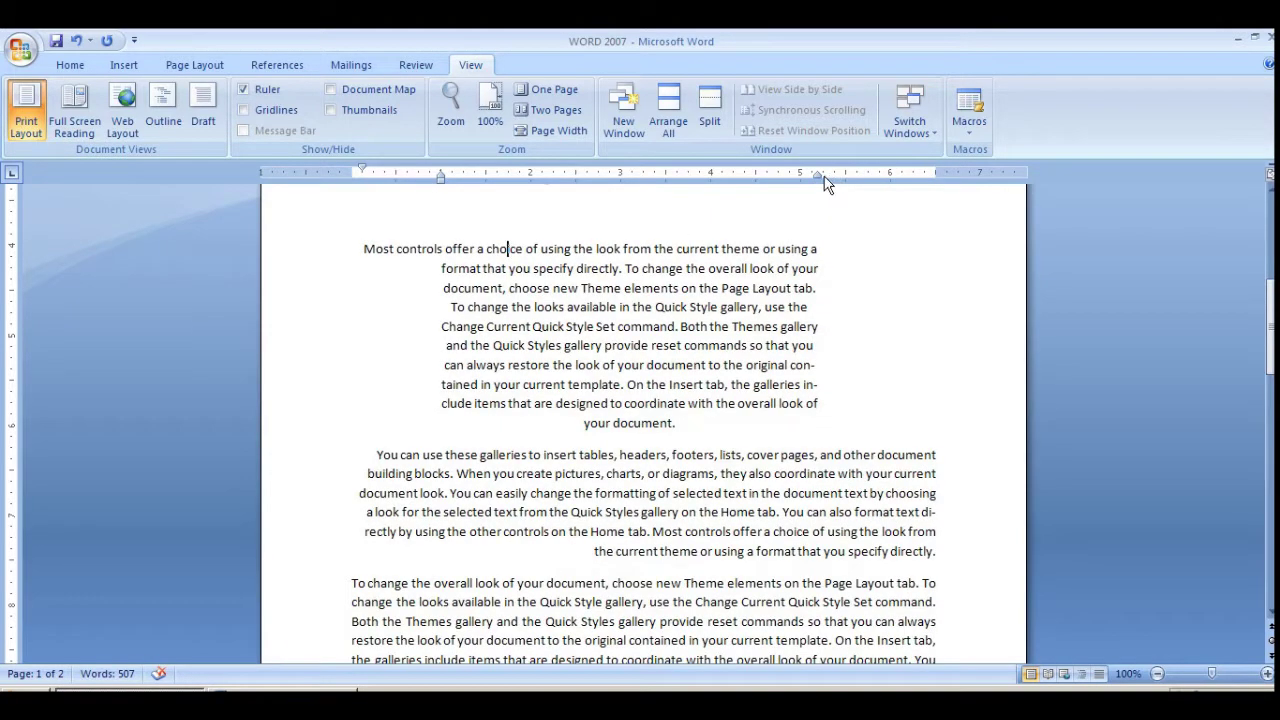
click(741, 175)
drag(803, 176, 761, 178)
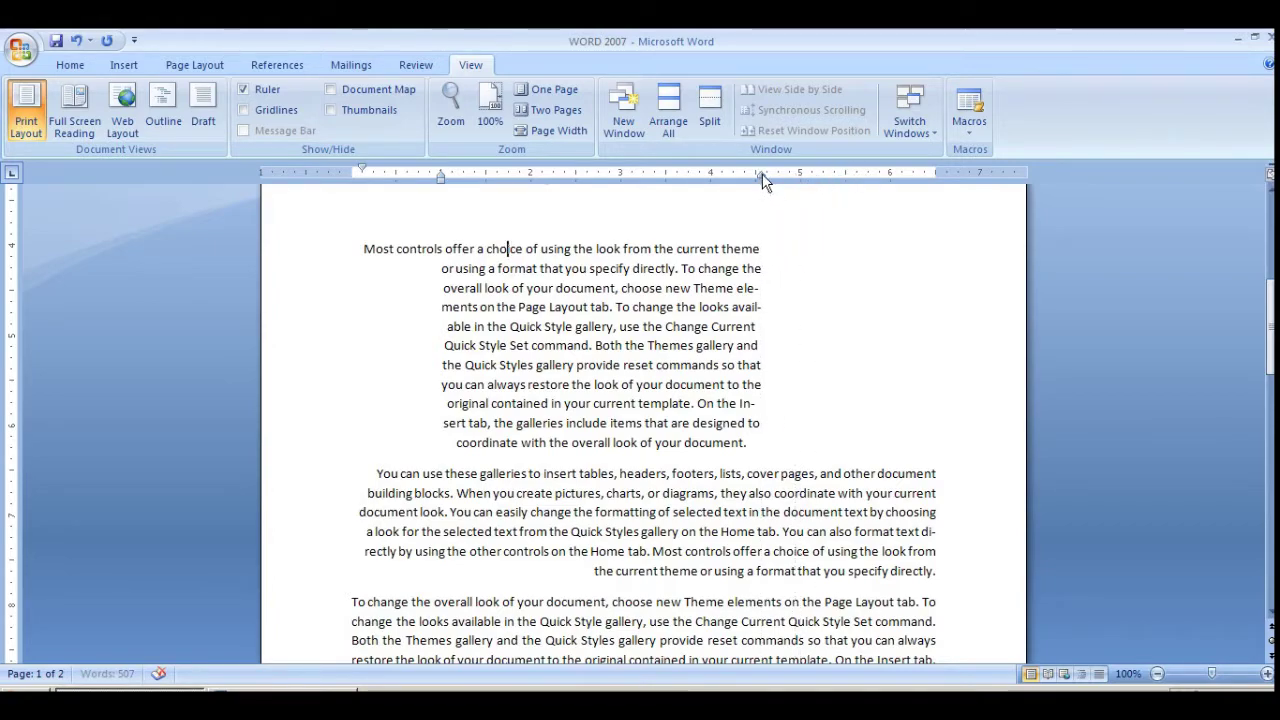
drag(762, 176, 935, 176)
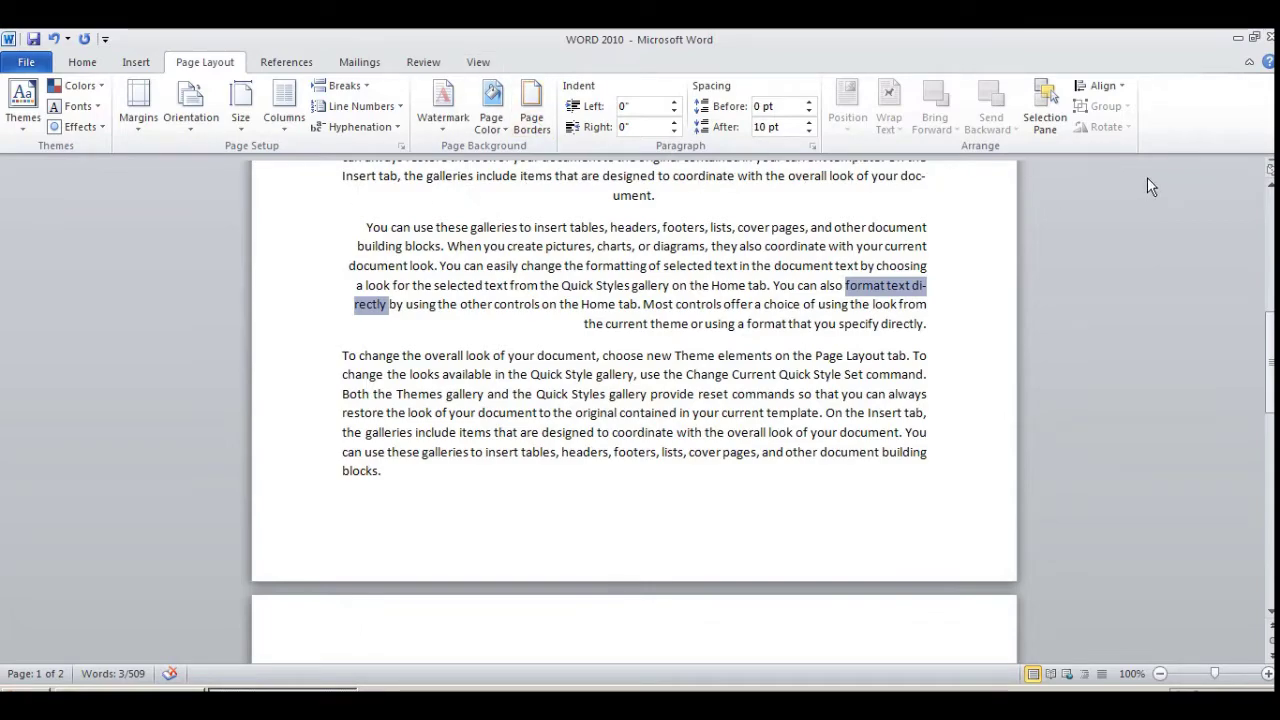
In the WORD 2010 document, show the ruler and move the "You can use these galleries" paragraph's left indent to about 2 inches.
click(476, 64)
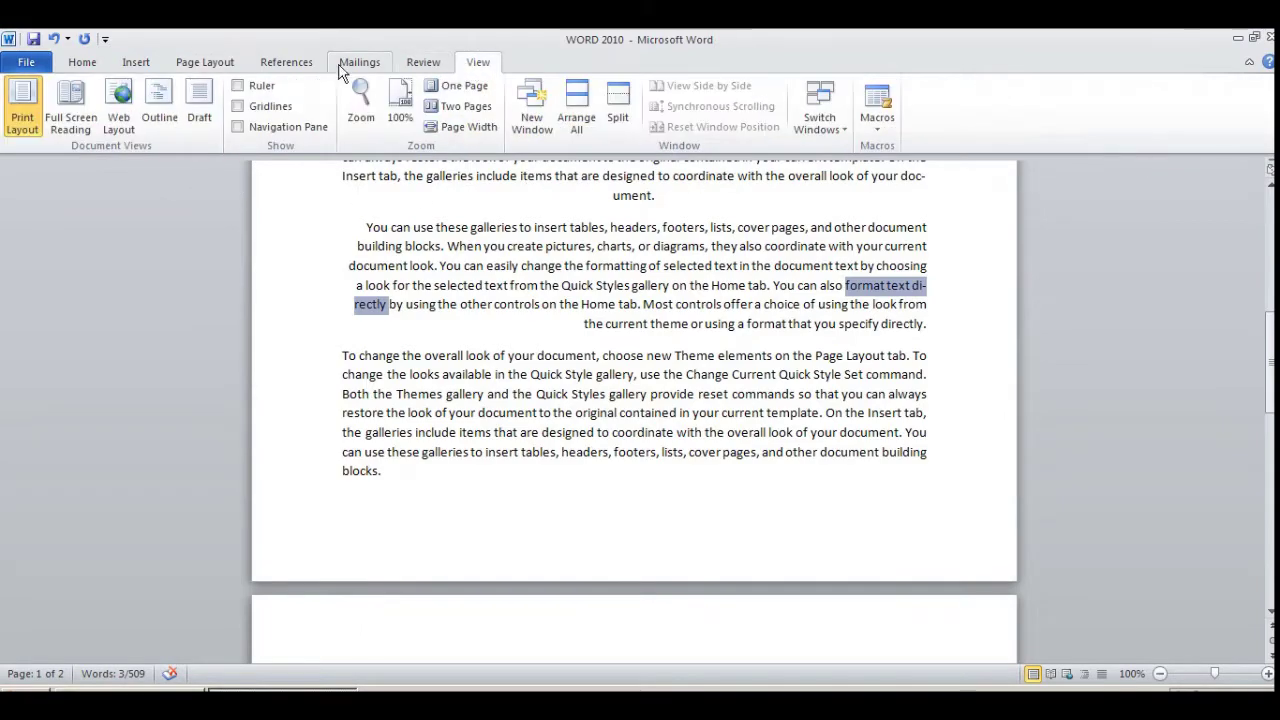
click(237, 86)
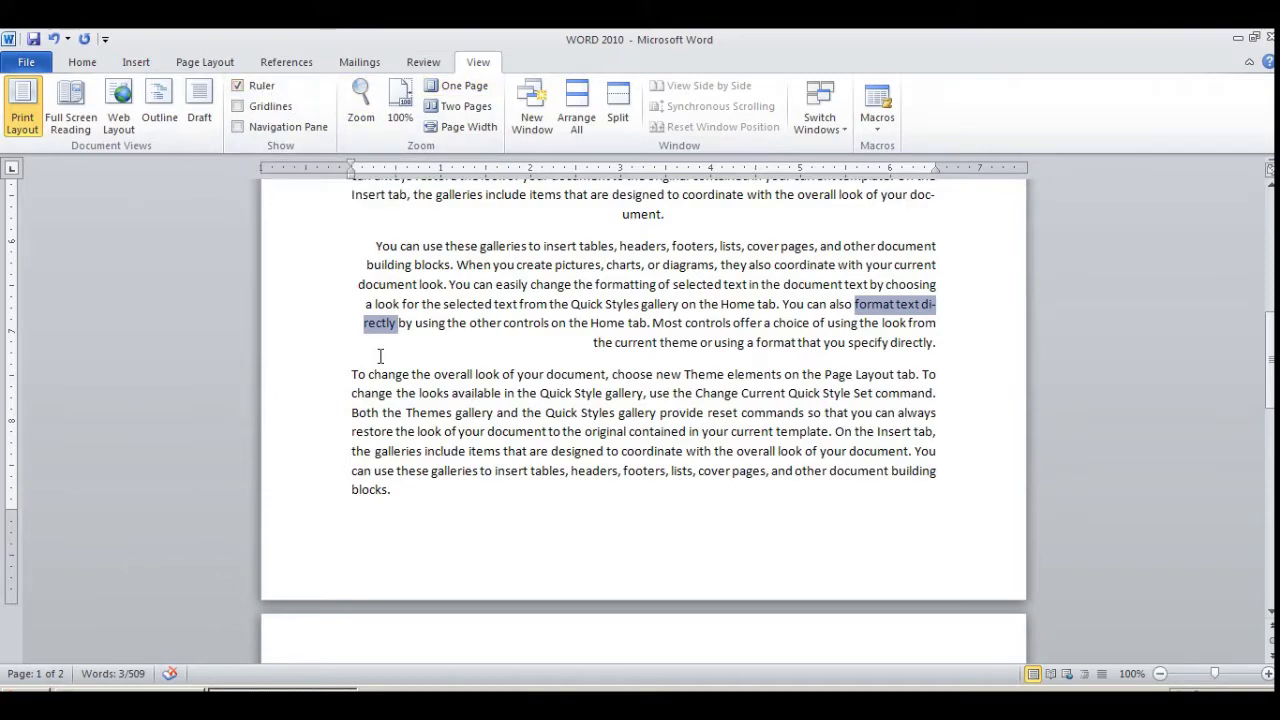
scroll(663, 286, up, 1)
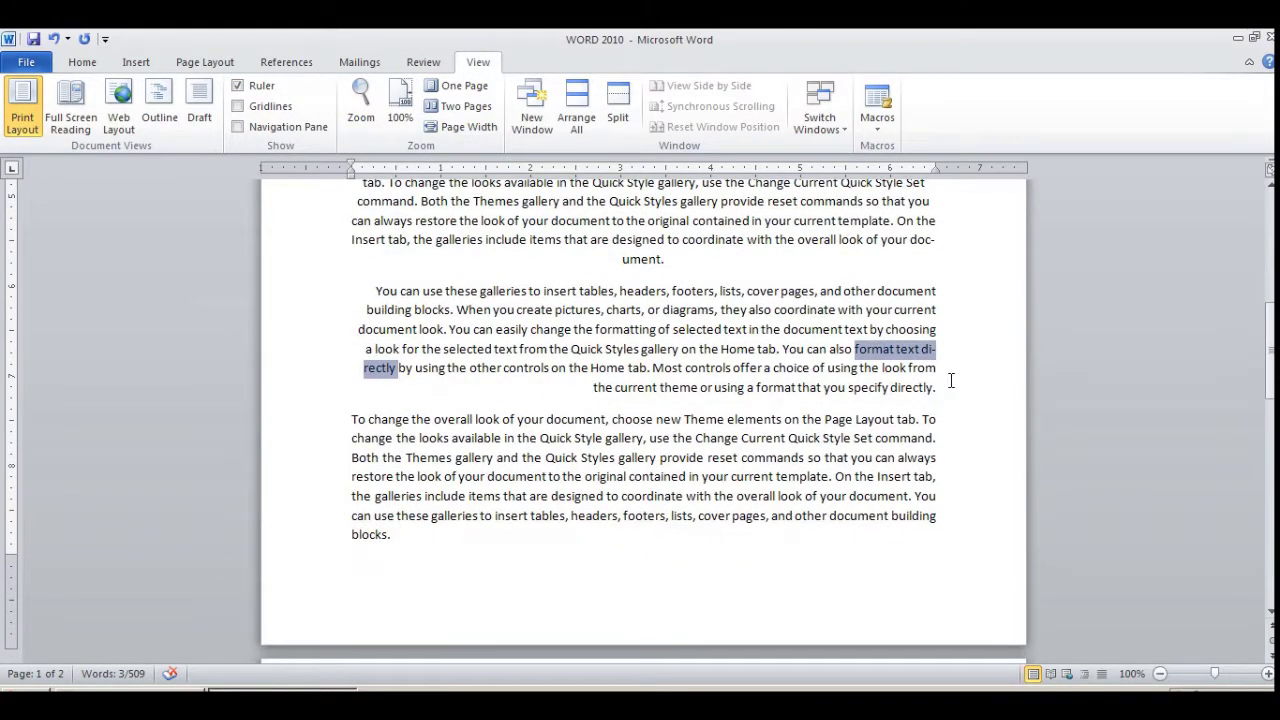
drag(951, 380, 340, 295)
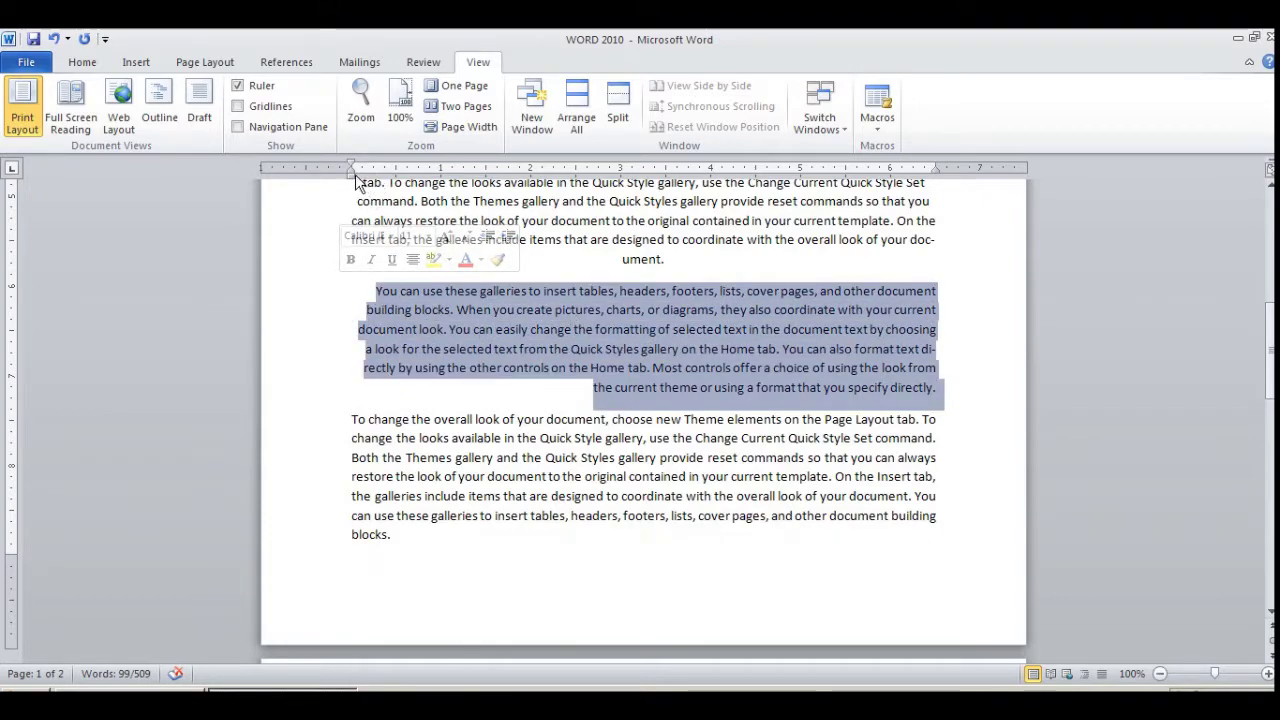
drag(352, 178, 527, 172)
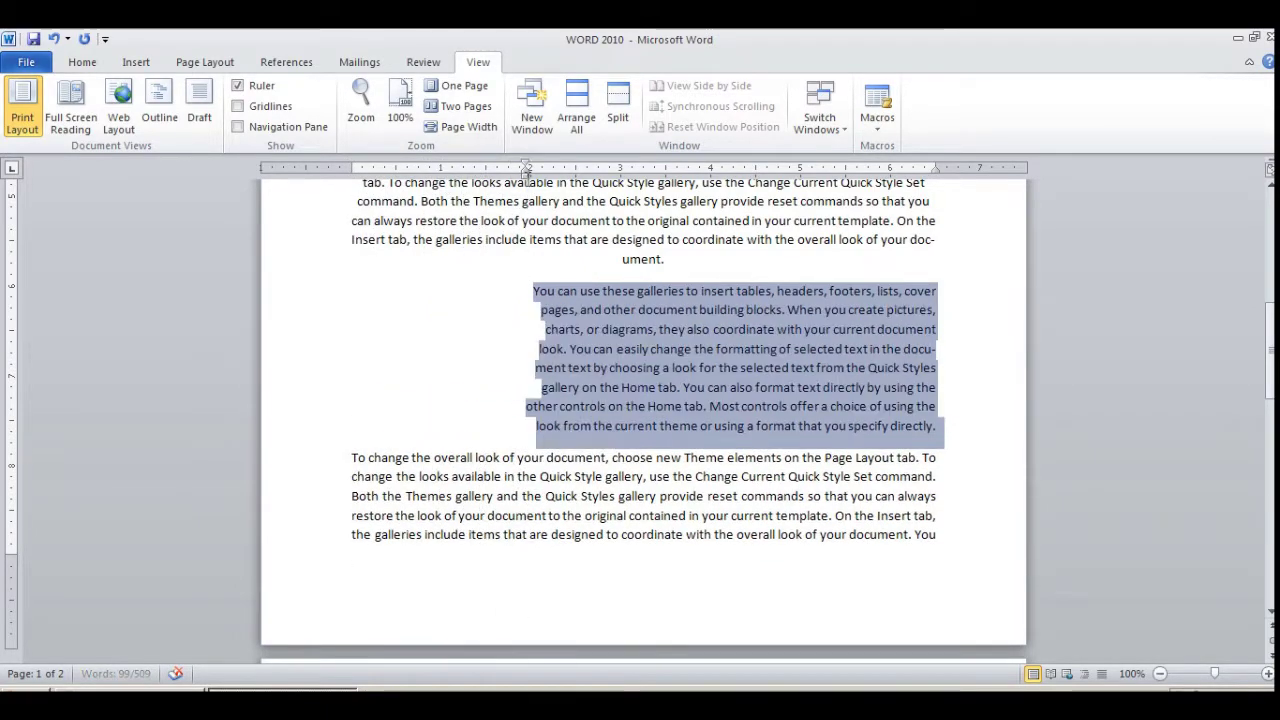
Position the "To change the overall look" paragraph's ruler indents: left about 0.2 inch, right at about 3.9 inches, first line at about 1.6 inches.
click(607, 477)
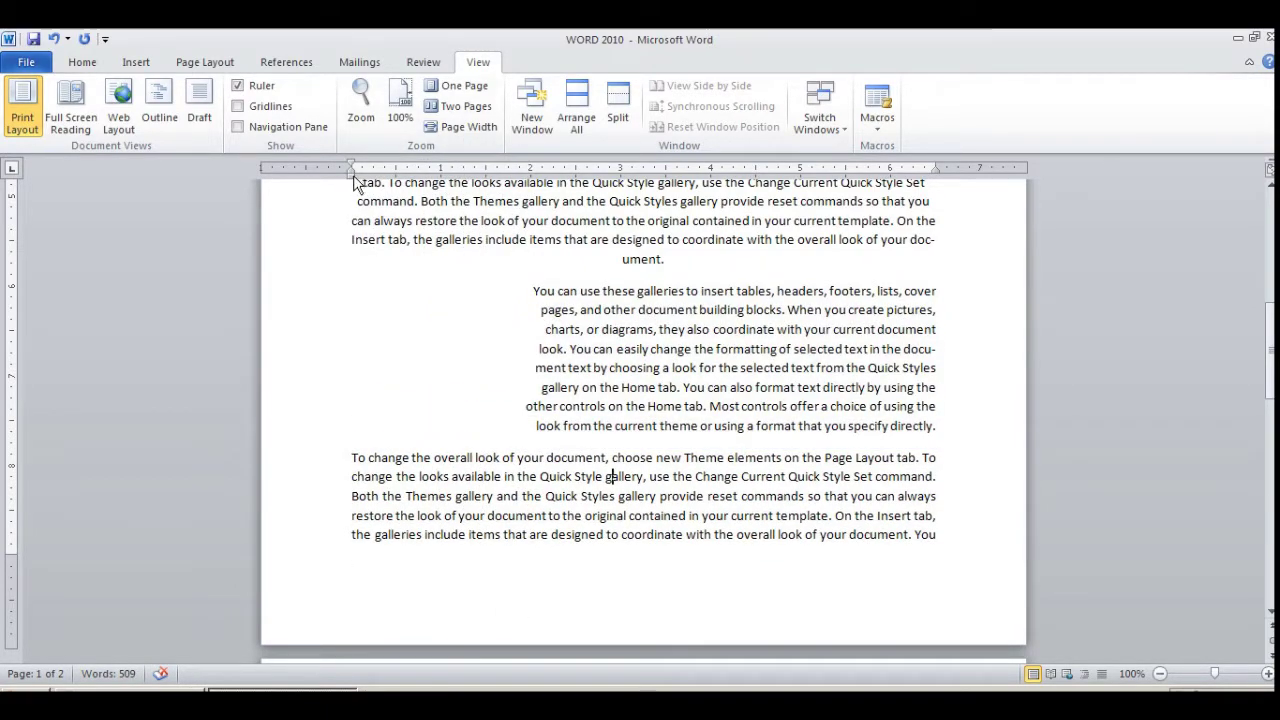
mouse_move(353, 178)
mouse_down()
mouse_move(509, 180)
mouse_move(368, 187)
mouse_up()
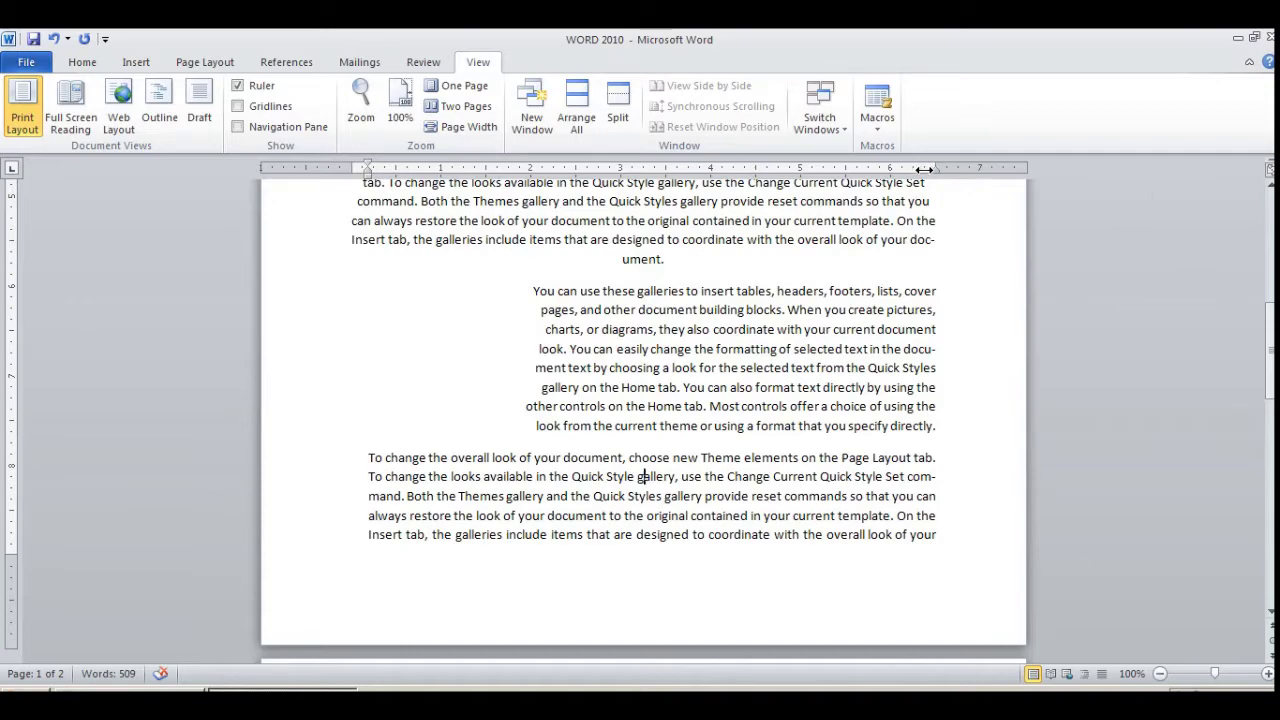
drag(935, 171, 767, 170)
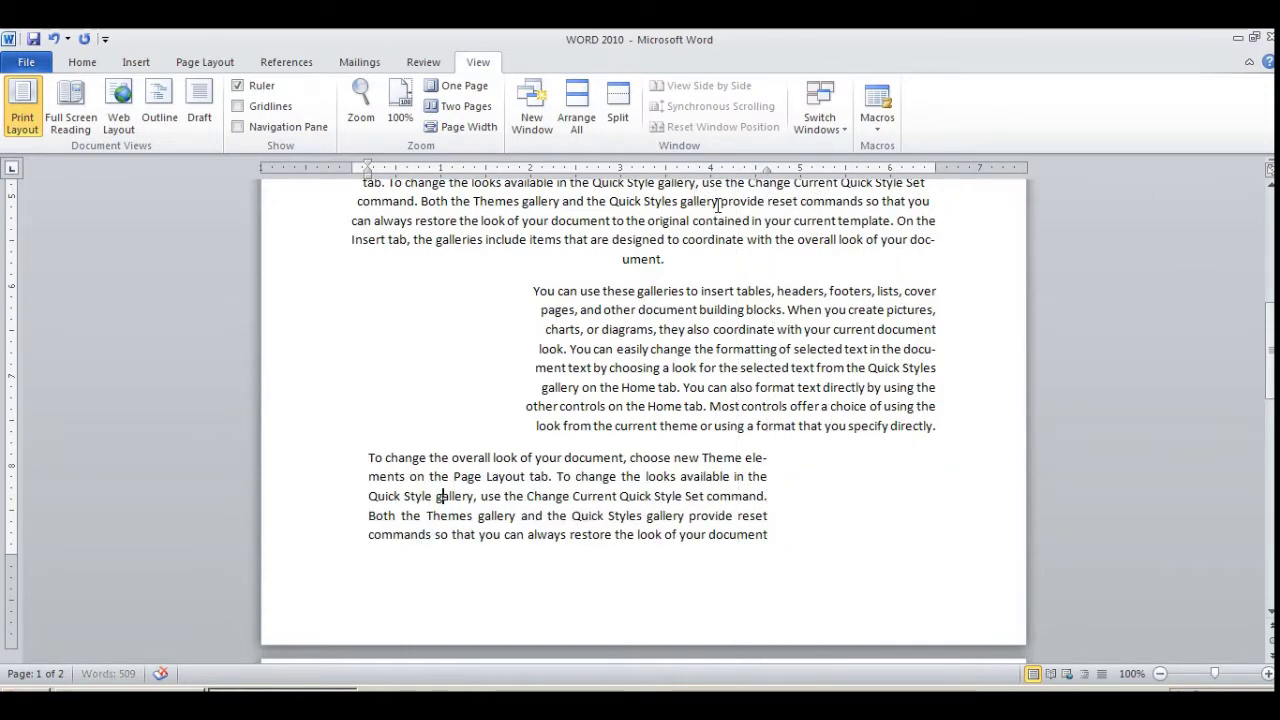
drag(767, 171, 700, 171)
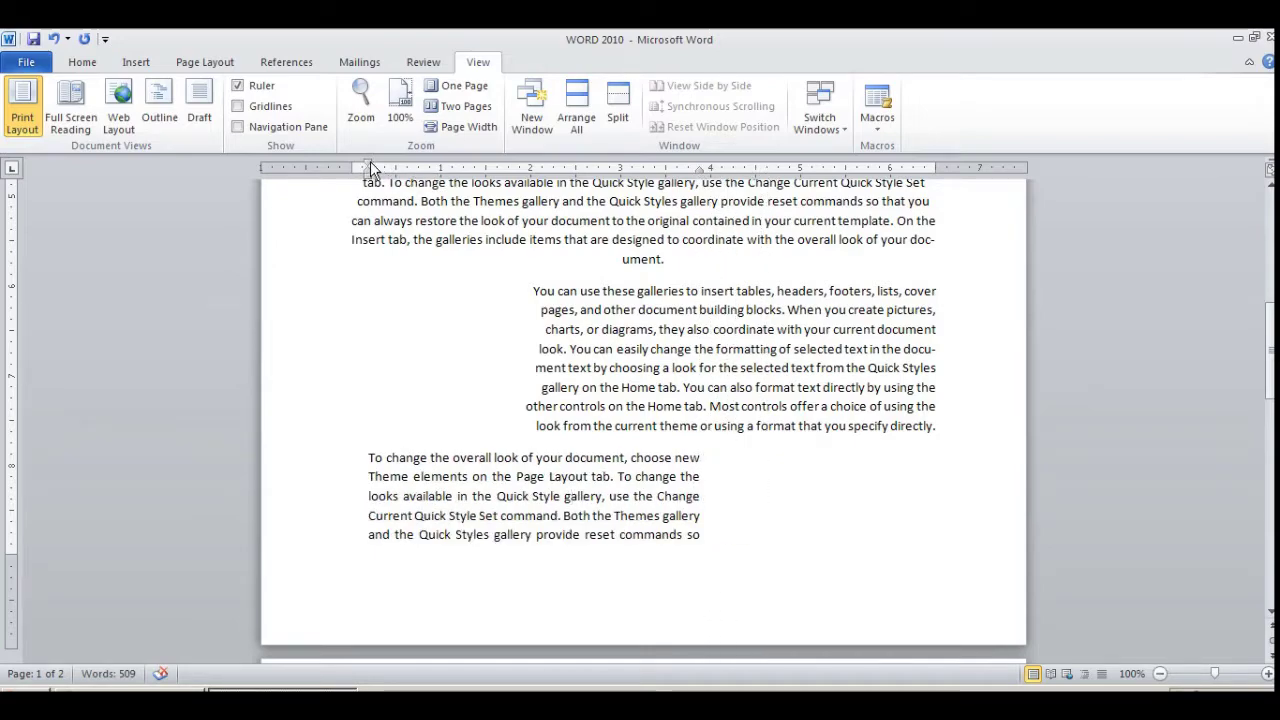
drag(370, 168, 491, 166)
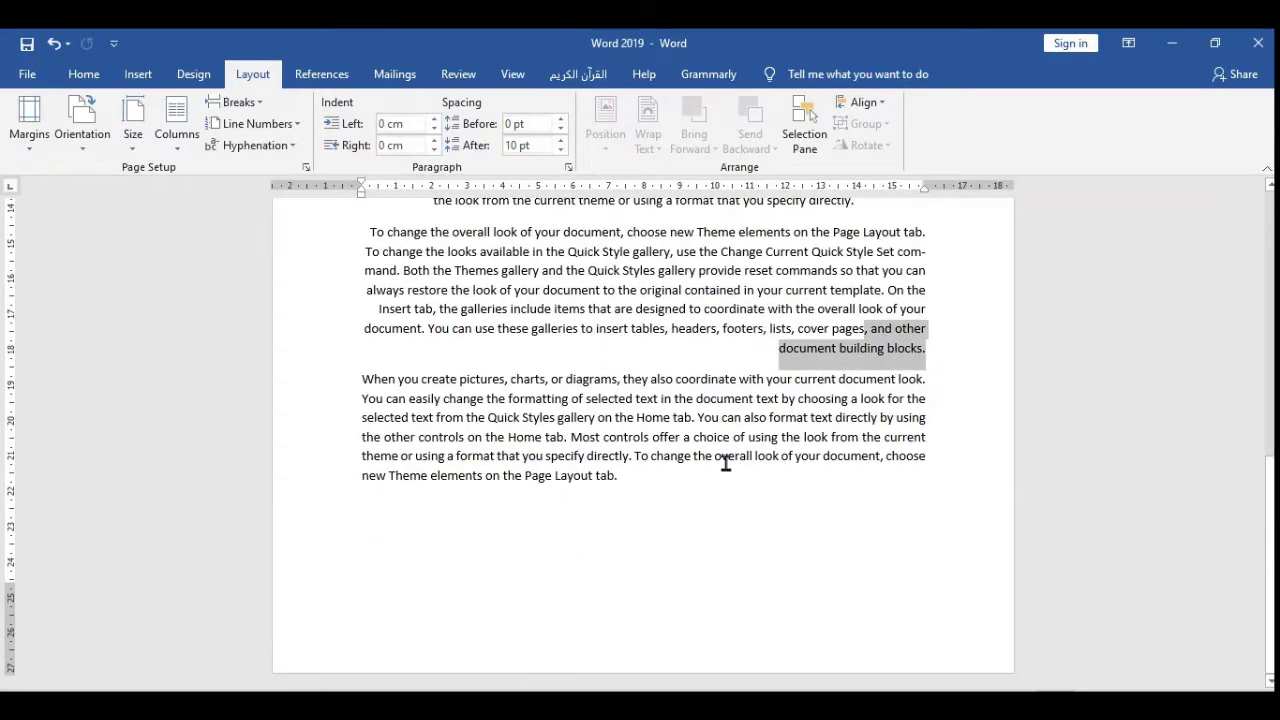
In the Word 2019 document, move the left indent of the last paragraph, "When you create pictures", to about 1 cm on the ruler.
click(592, 461)
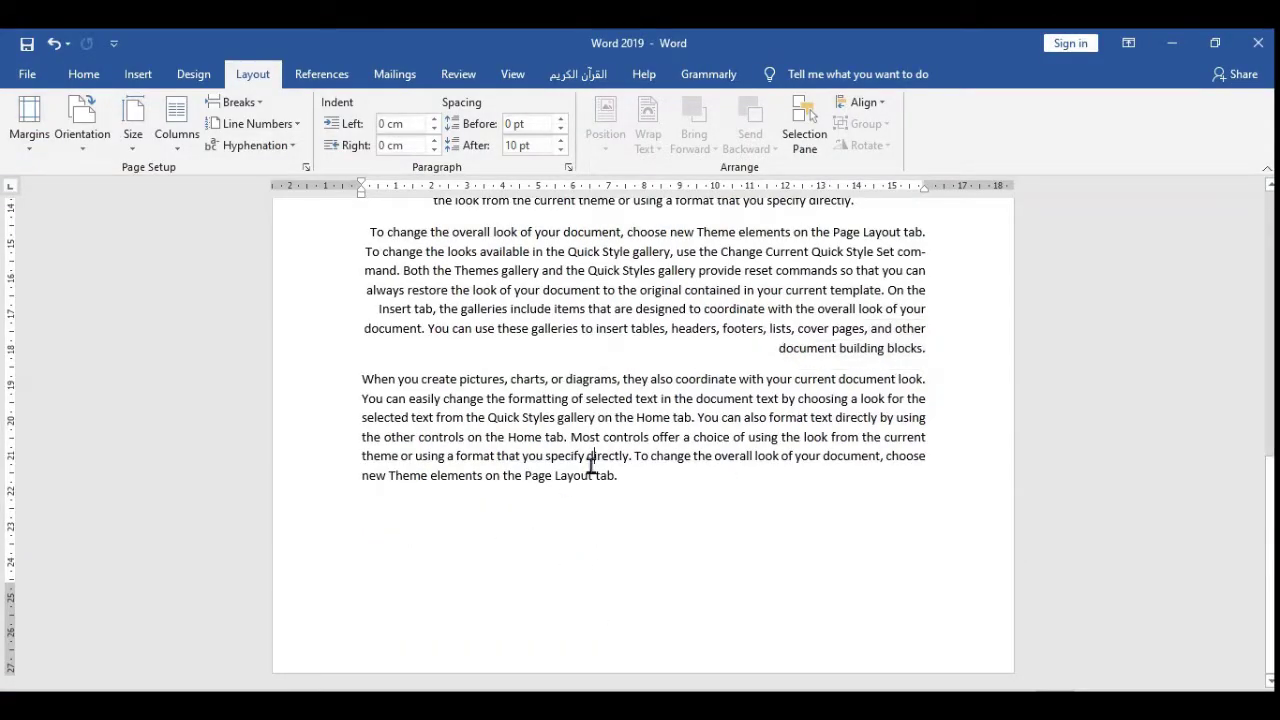
scroll(726, 486, up, 2)
scroll(655, 483, down, 1)
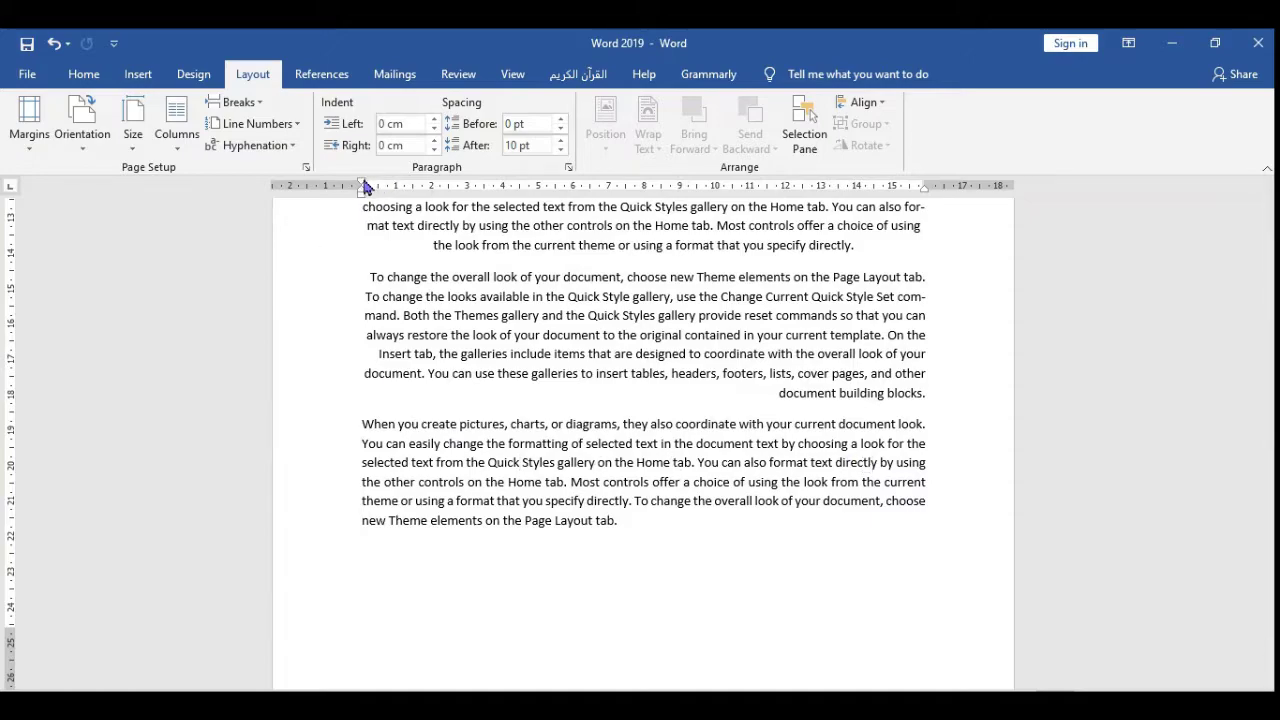
mouse_move(366, 198)
mouse_down()
mouse_move(591, 229)
mouse_move(407, 244)
mouse_move(486, 249)
mouse_move(397, 246)
mouse_up()
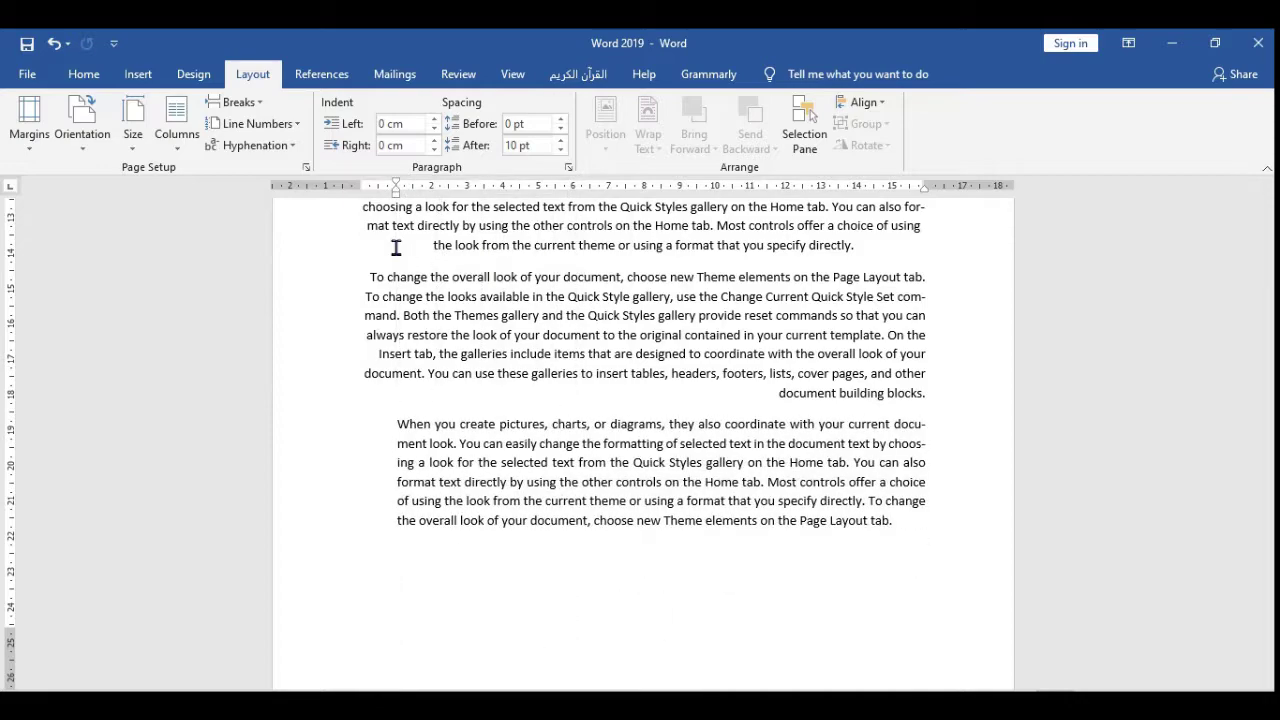
Select the last two paragraphs together and increase their shared left indent on the ruler.
drag(973, 537, 366, 290)
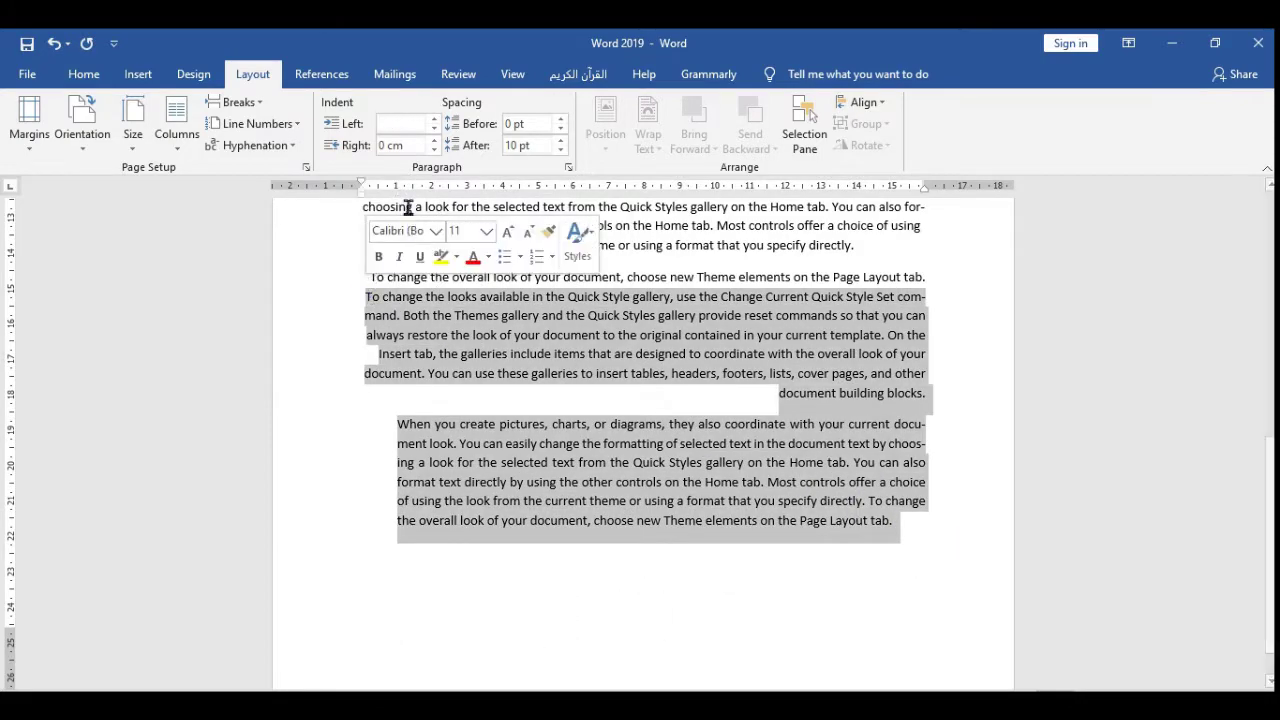
mouse_move(366, 196)
mouse_down()
mouse_move(638, 260)
mouse_move(323, 223)
mouse_move(586, 278)
mouse_move(313, 226)
mouse_move(674, 277)
mouse_move(537, 277)
mouse_move(500, 260)
mouse_up()
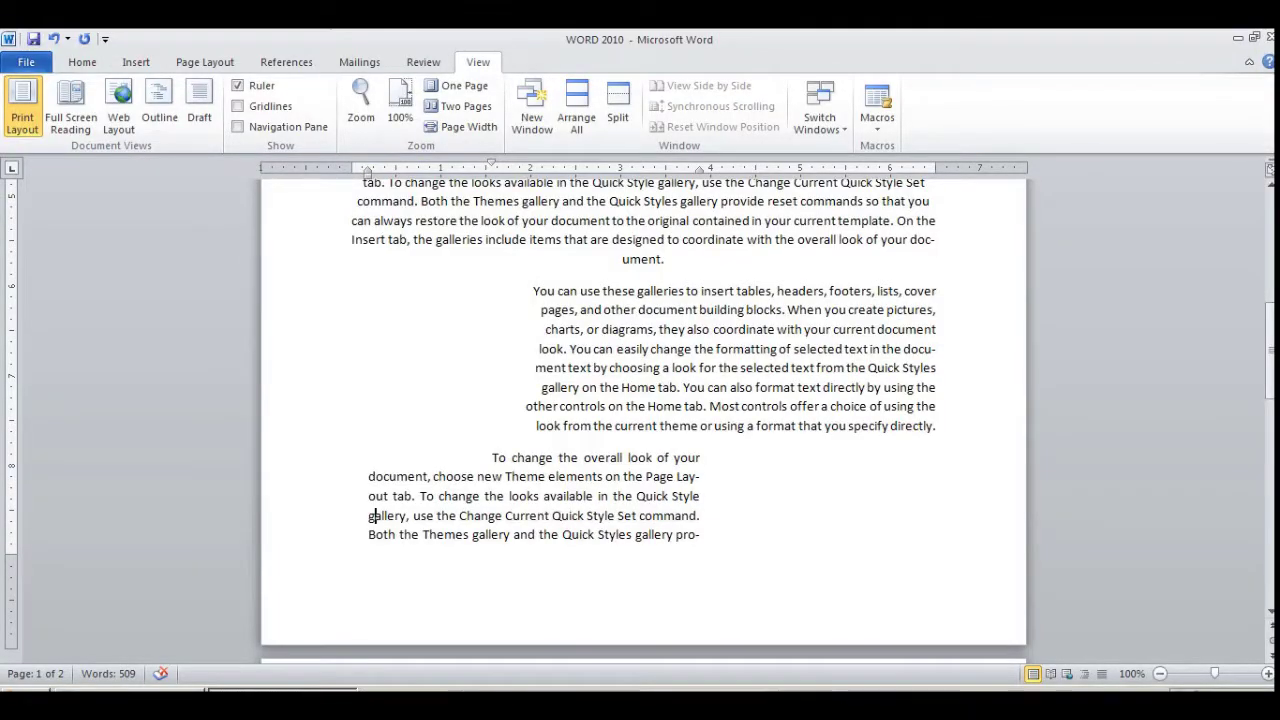
In the WORD 2010 document, select the "Most controls" and "You can use these galleries" paragraphs and set their left indent to about 1.8 inches.
click(615, 496)
scroll(651, 494, up, 1)
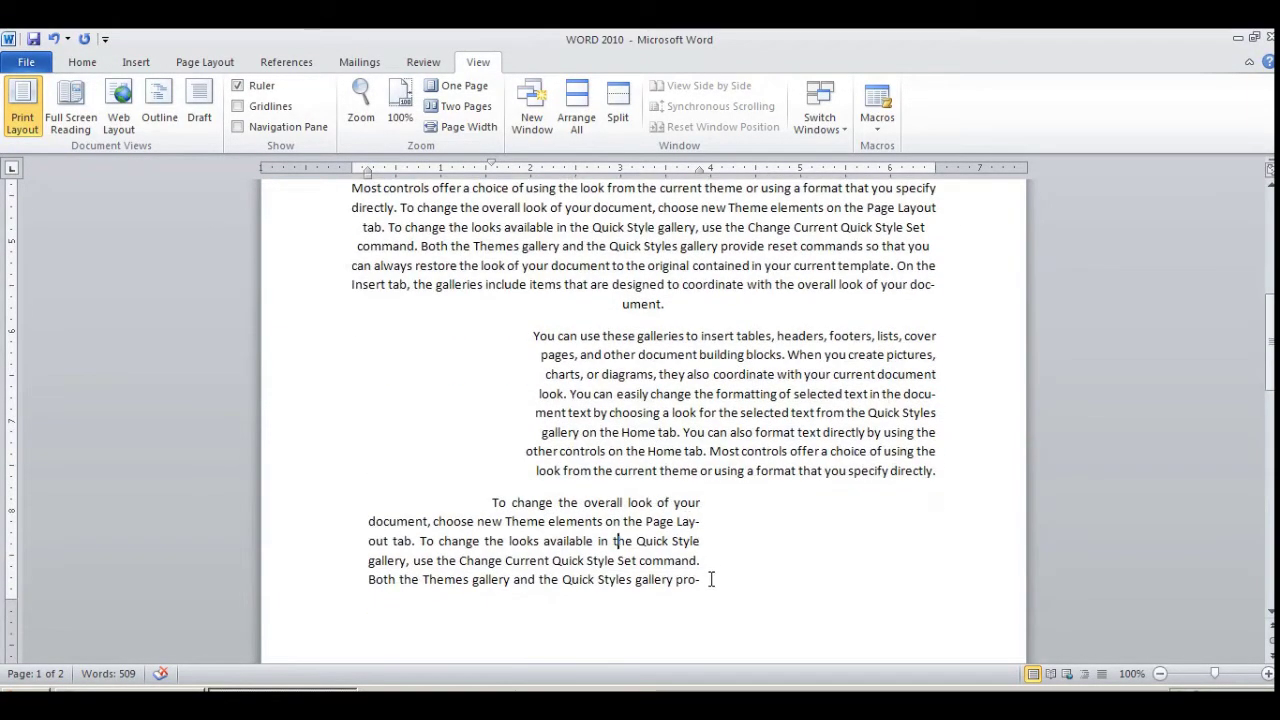
drag(711, 580, 590, 468)
scroll(590, 468, up, 3)
drag(352, 366, 960, 443)
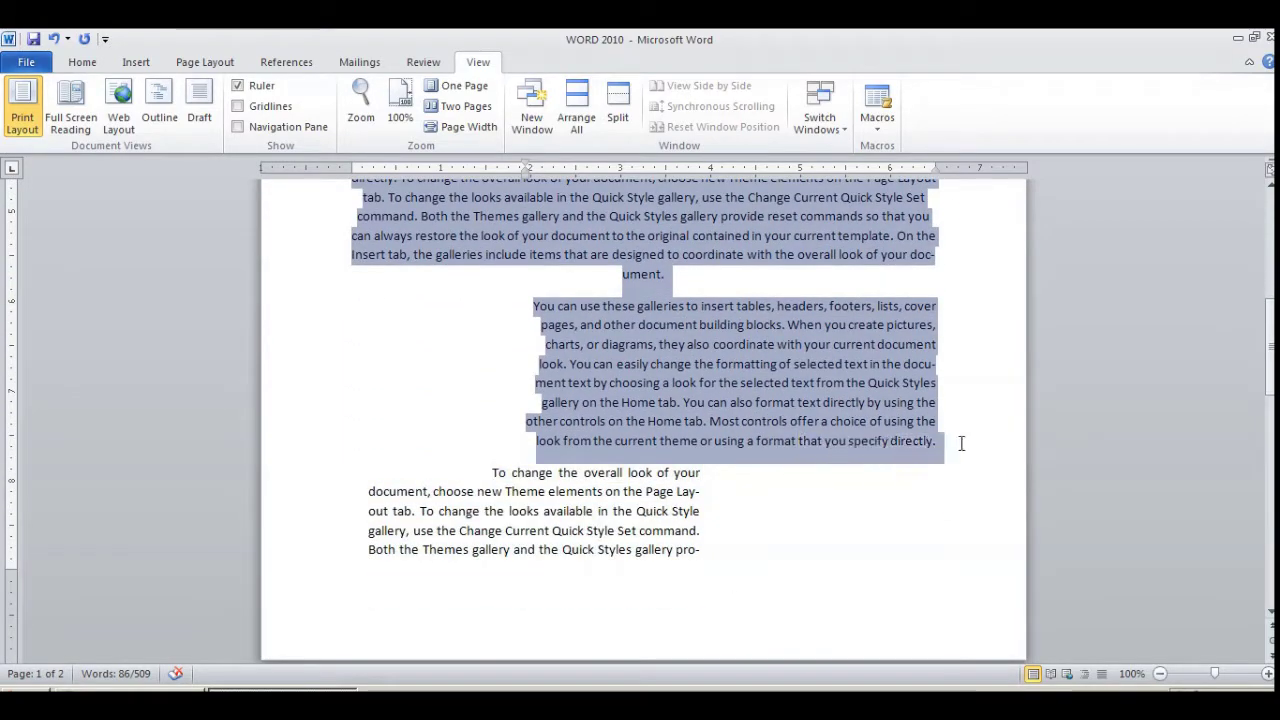
mouse_move(359, 173)
mouse_down()
mouse_move(485, 198)
mouse_move(386, 190)
mouse_move(512, 188)
mouse_up()
scroll(745, 383, up, 1)
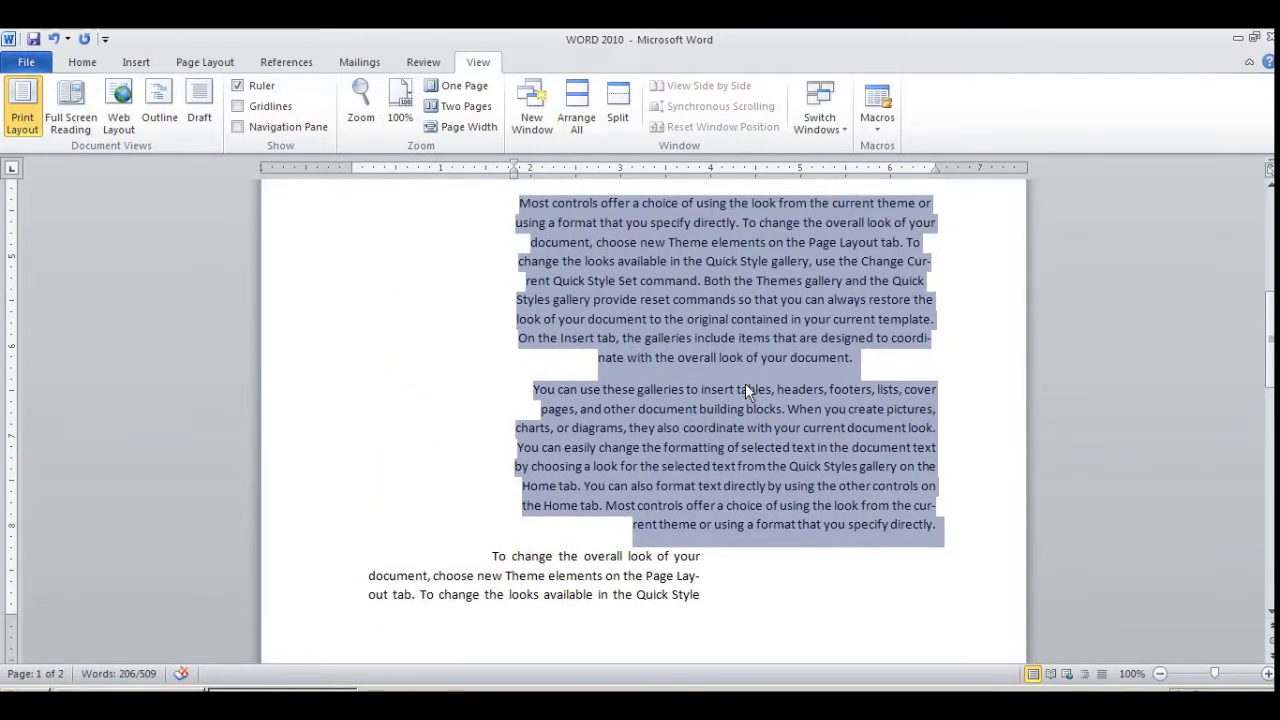
click(715, 443)
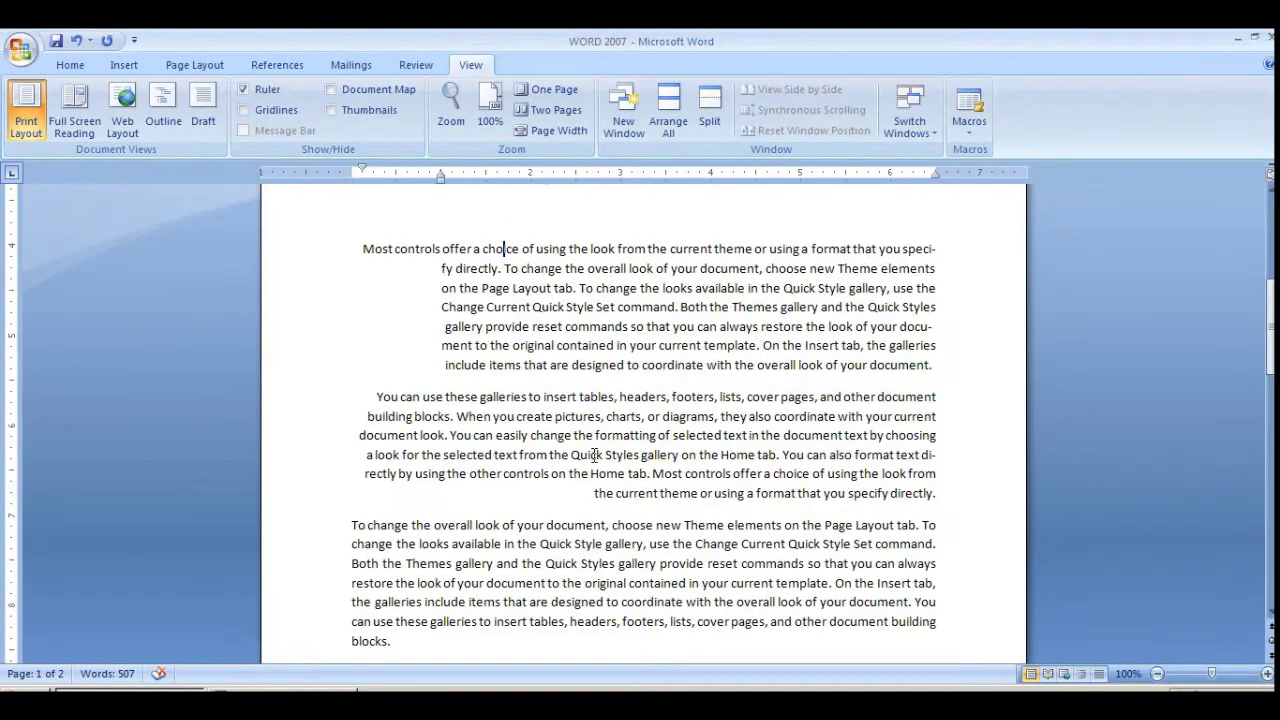
In the WORD 2007 document, left-indent the last two paragraphs of page 1 to about 1.6 inches and reduce that indent to about 0.25 inch.
scroll(425, 435, down, 2)
drag(376, 250, 571, 549)
click(511, 296)
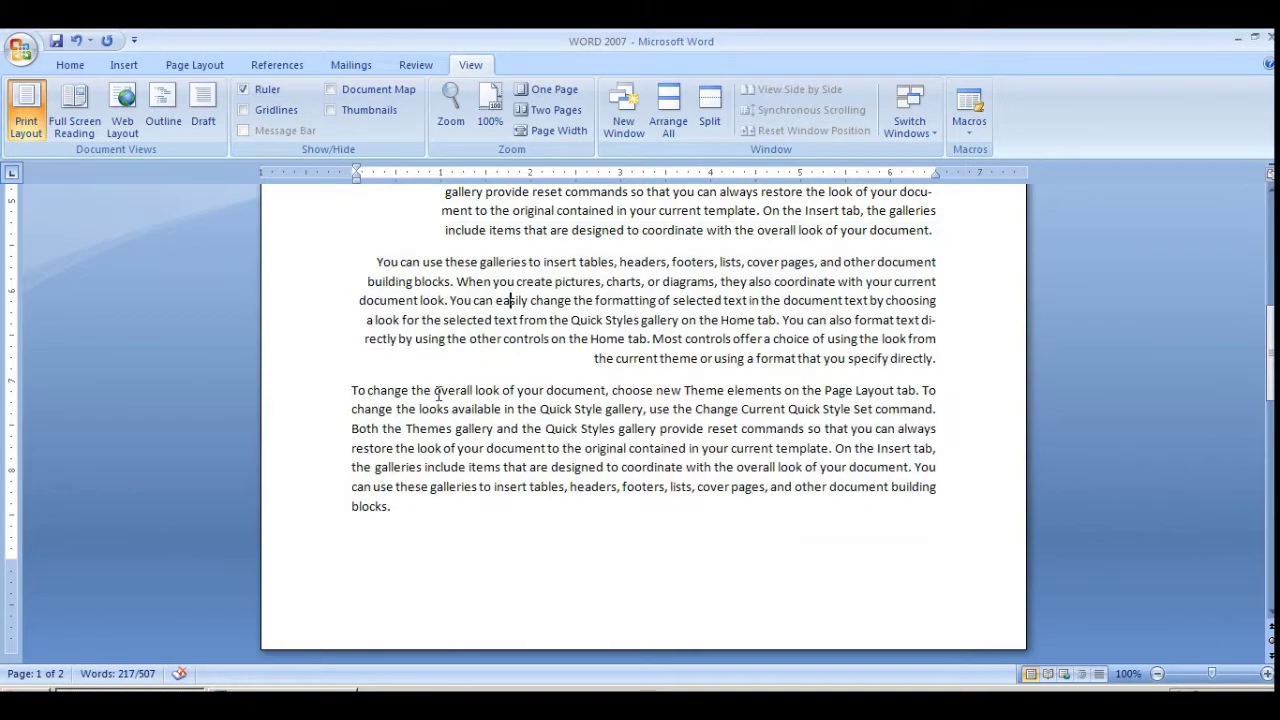
drag(400, 510, 375, 260)
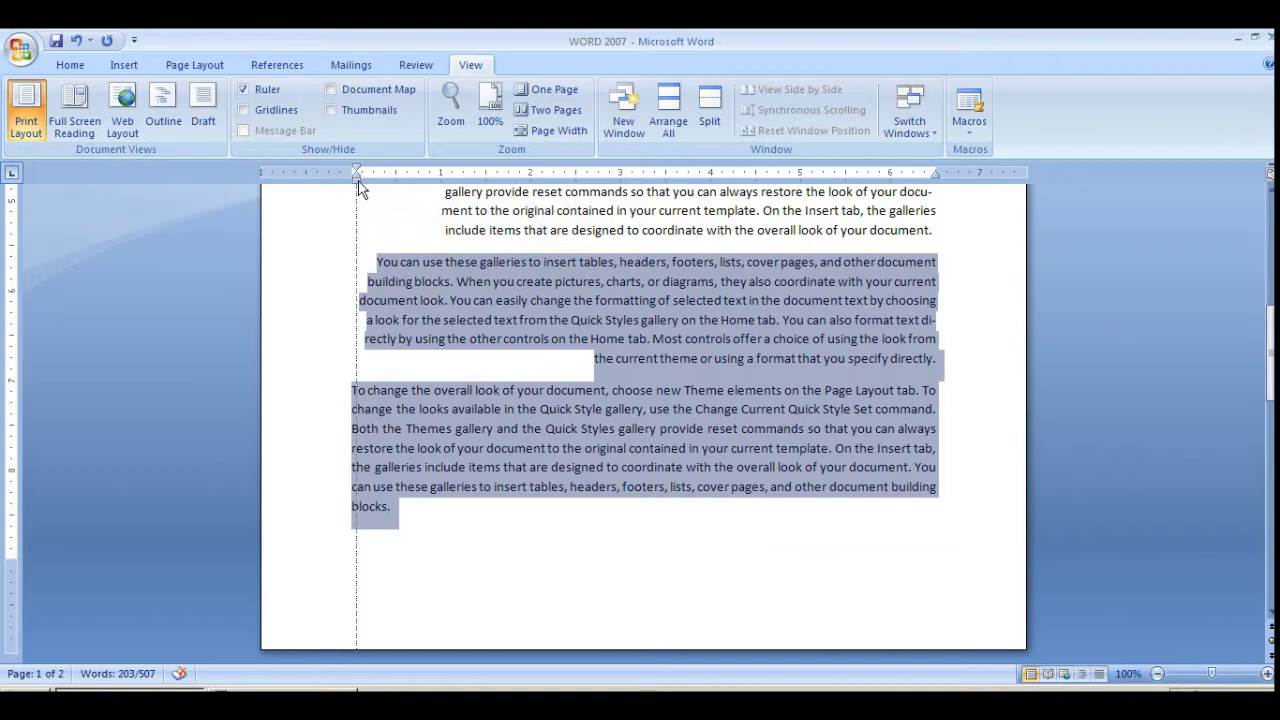
drag(360, 188, 497, 190)
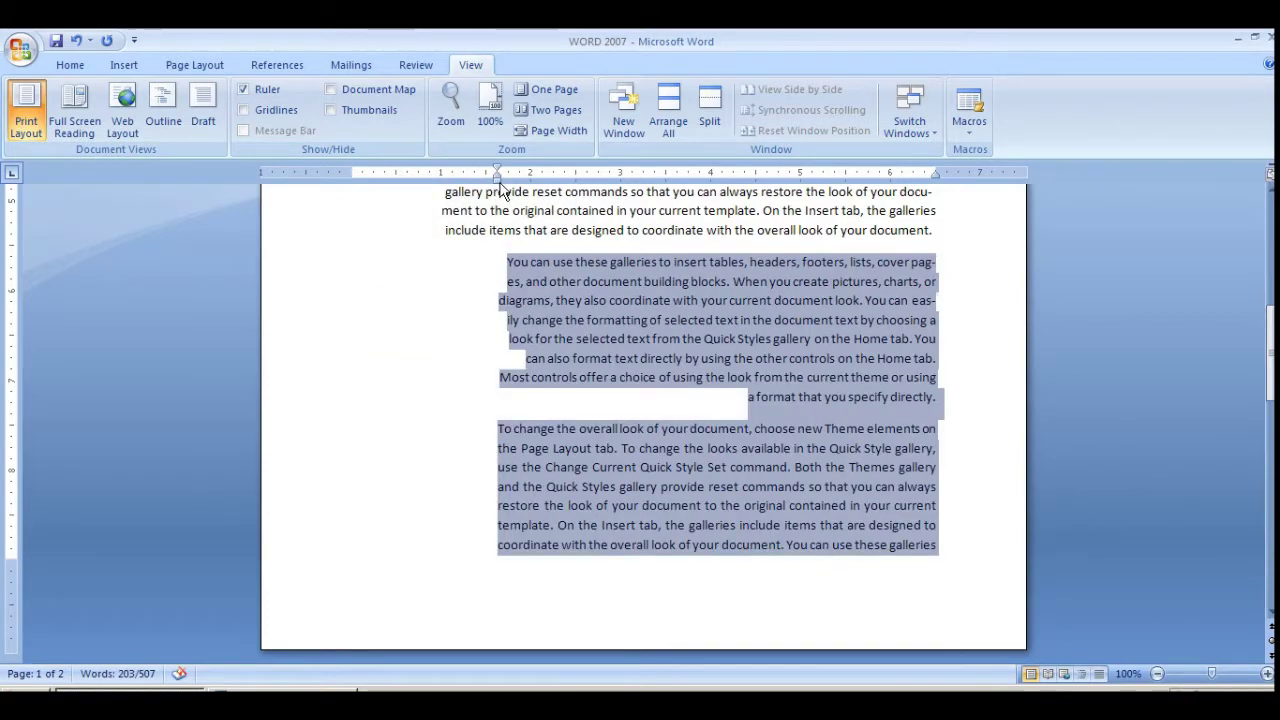
drag(497, 190, 372, 184)
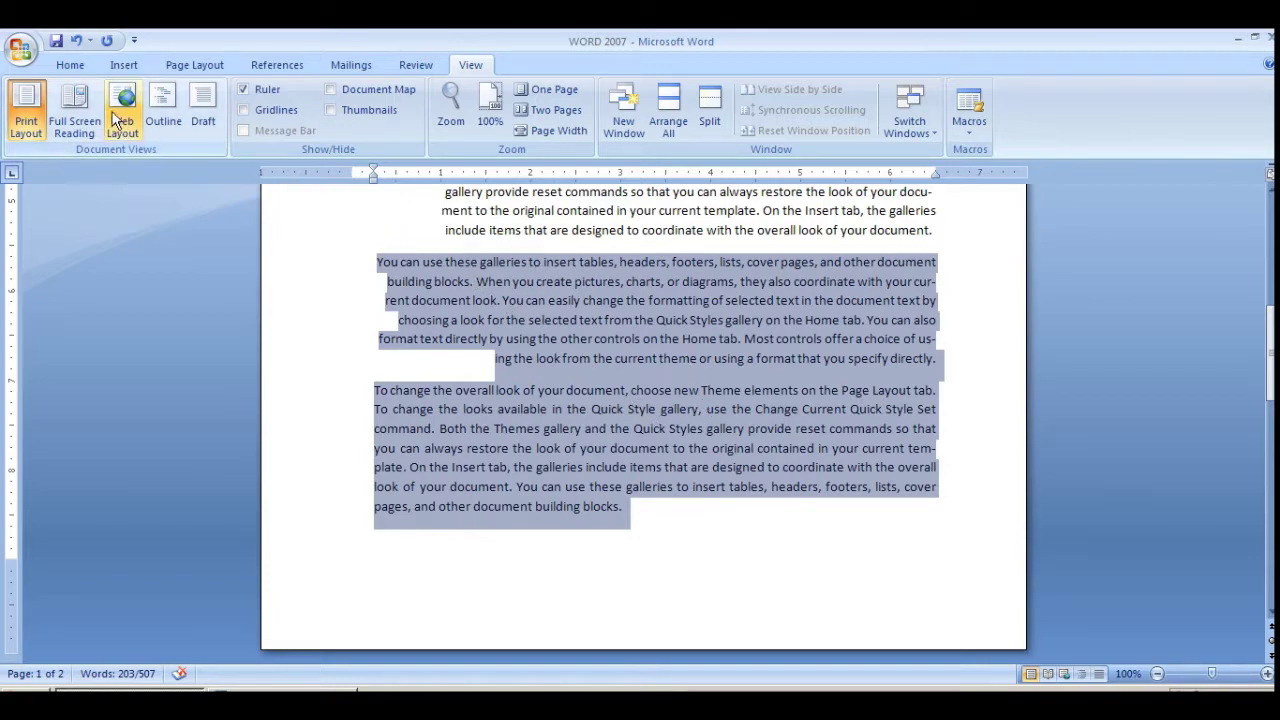
Select the last paragraph on page 1, "To change the overall look", and increase its indent step by step to about 5.5 inches.
click(64, 63)
click(537, 290)
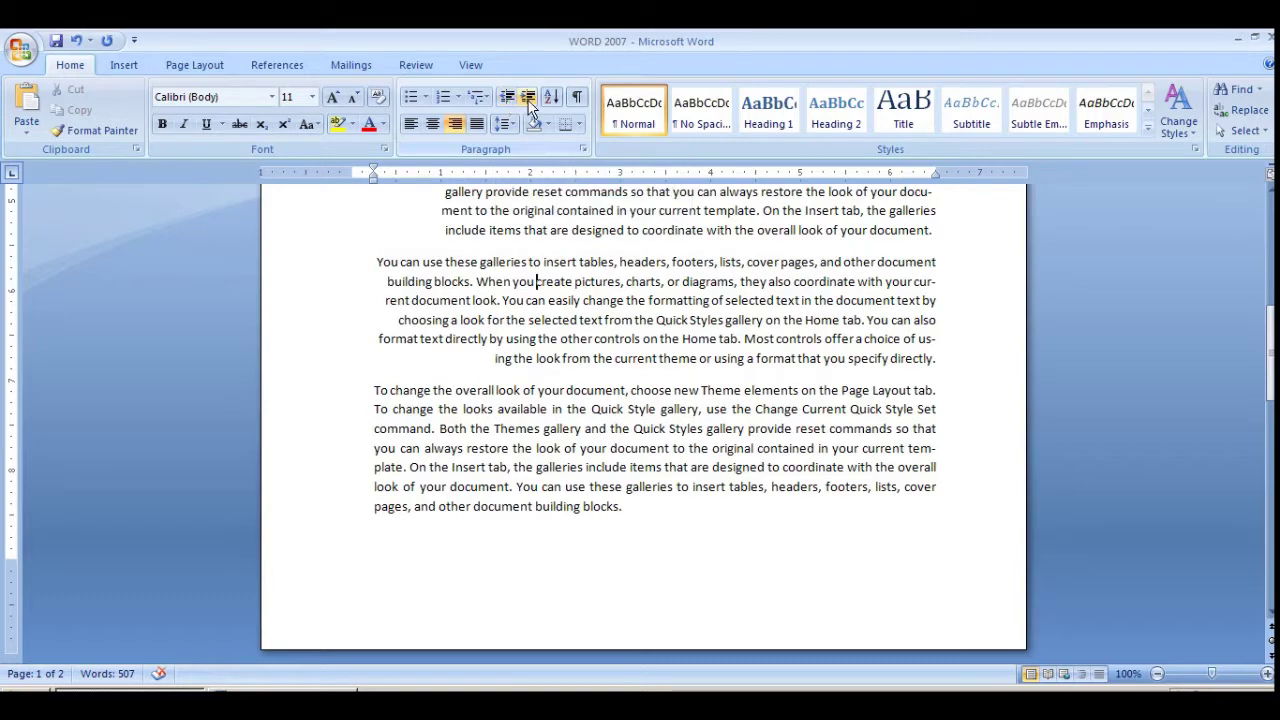
scroll(458, 413, down, 1)
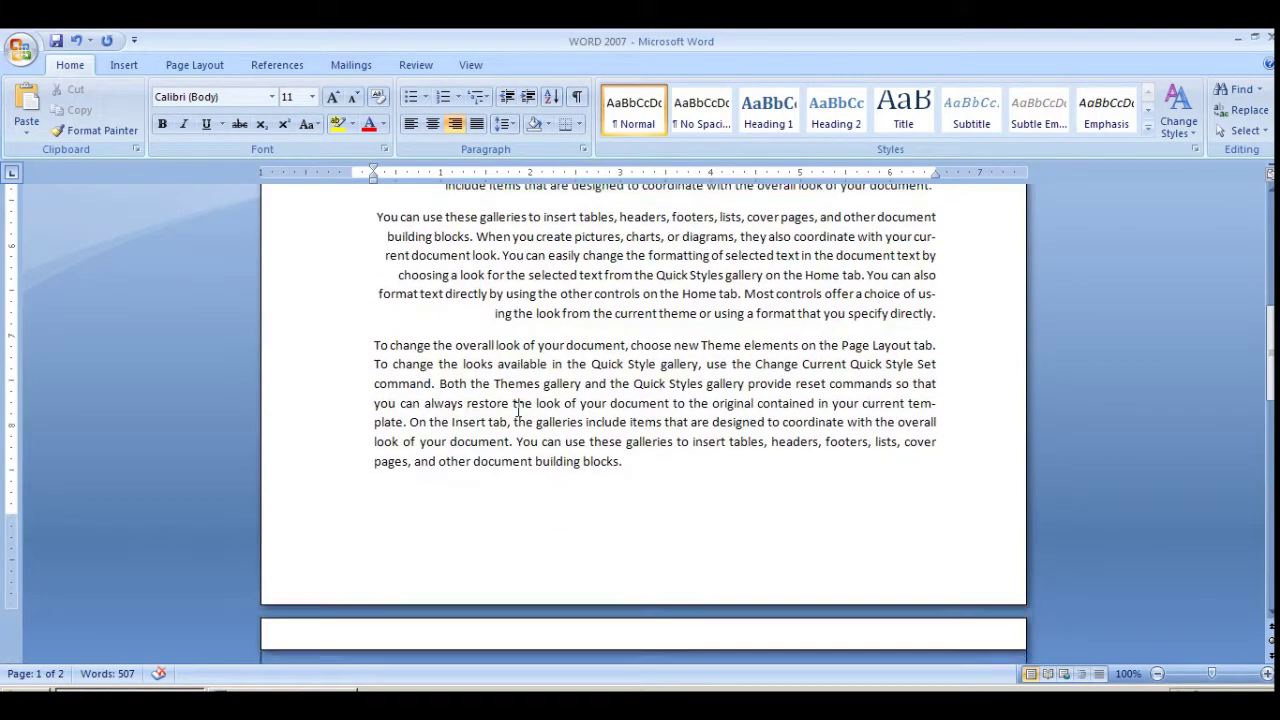
drag(632, 463, 373, 345)
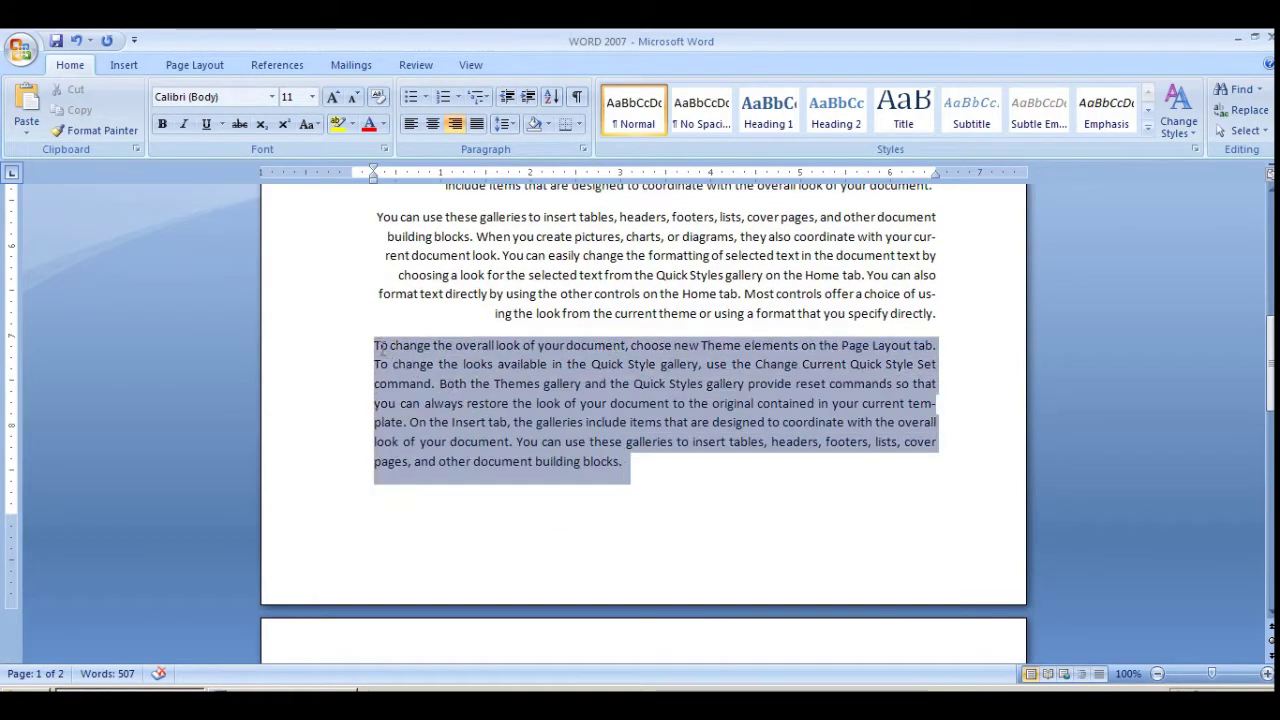
click(523, 98)
click(523, 98)
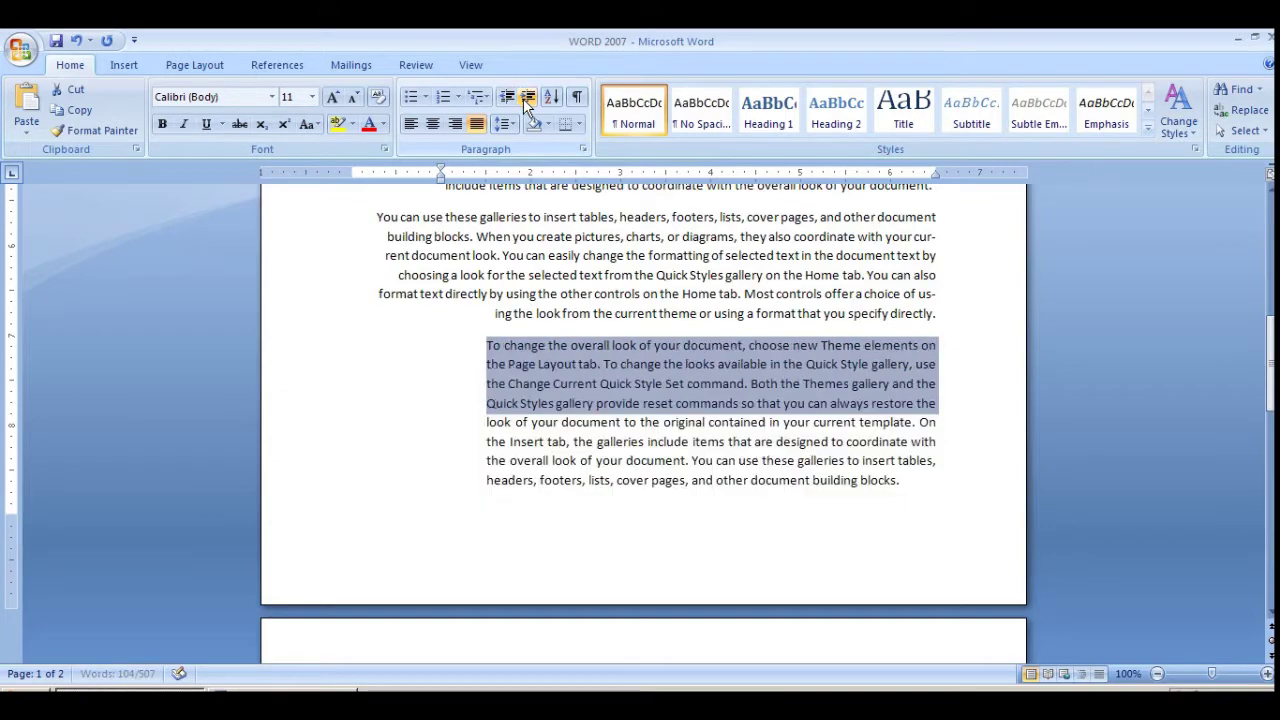
click(523, 98)
click(523, 98)
click(523, 98)
click(523, 98)
click(523, 98)
click(523, 98)
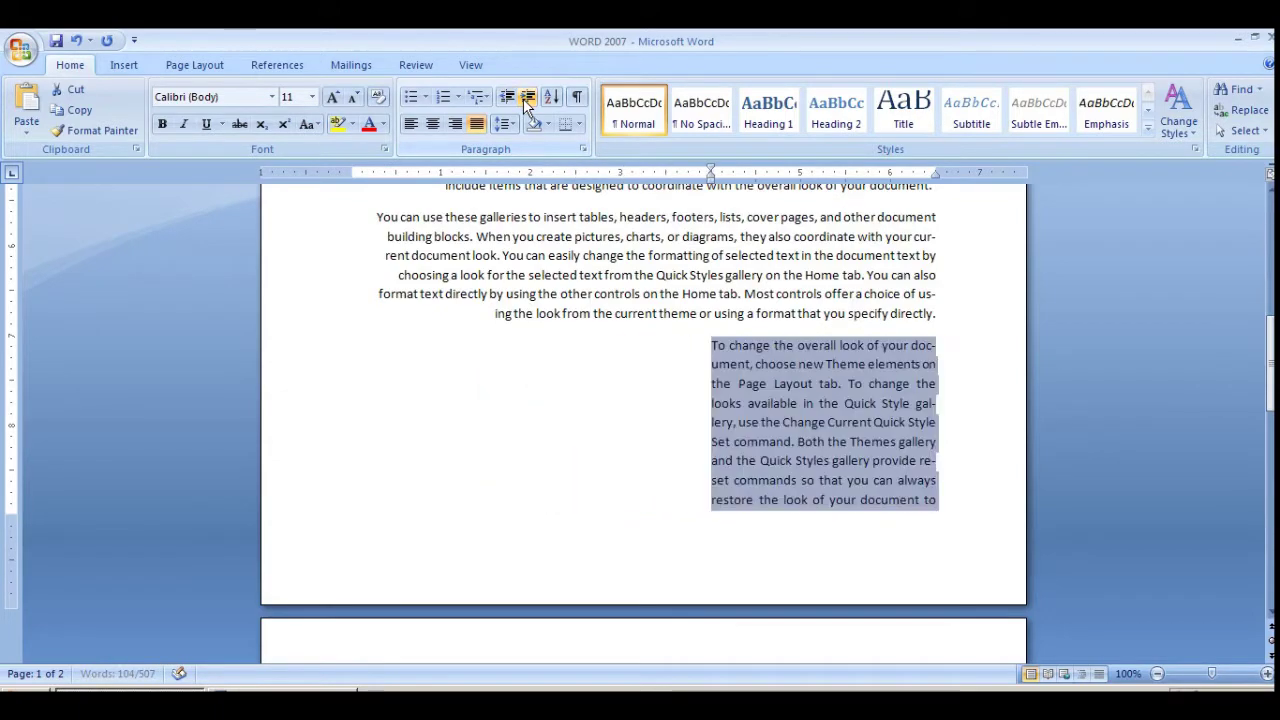
click(523, 98)
click(523, 98)
click(523, 98)
click(523, 98)
Decrease the selected paragraph's indent step by step back to the left margin.
click(508, 98)
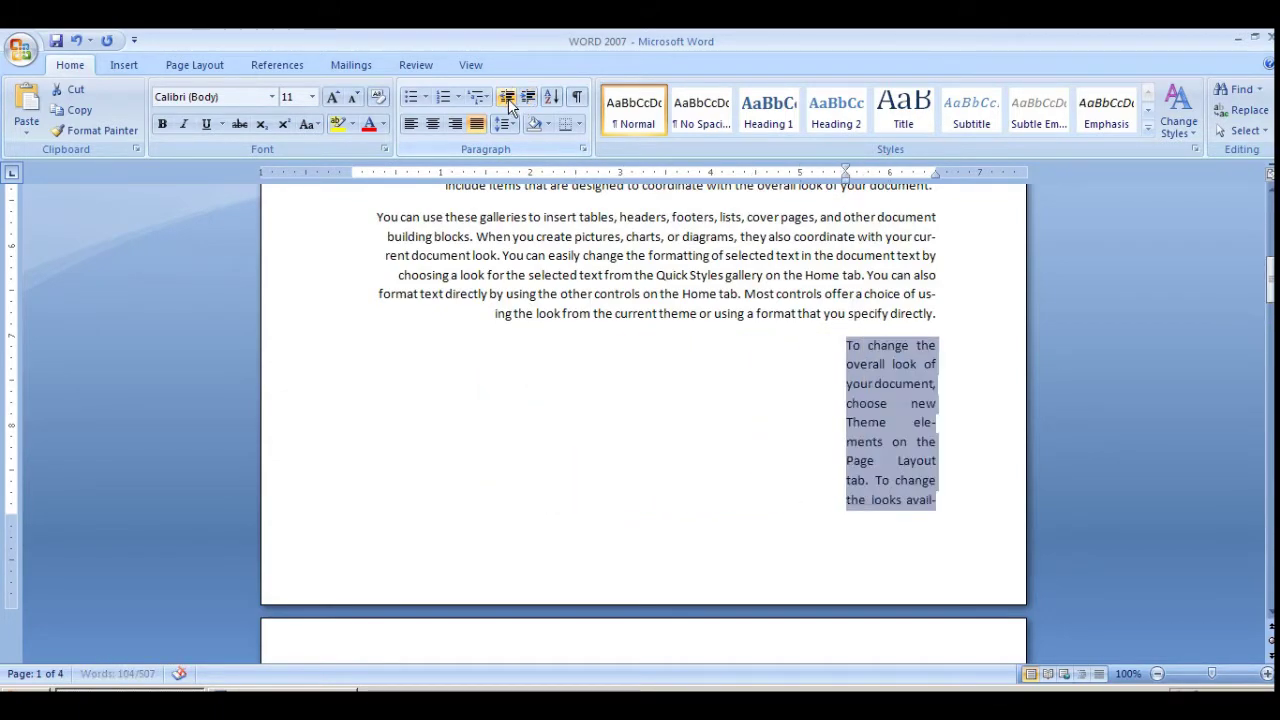
click(508, 98)
click(508, 98)
click(508, 98)
click(508, 98)
click(508, 98)
click(508, 98)
click(508, 98)
click(508, 98)
click(508, 98)
click(508, 98)
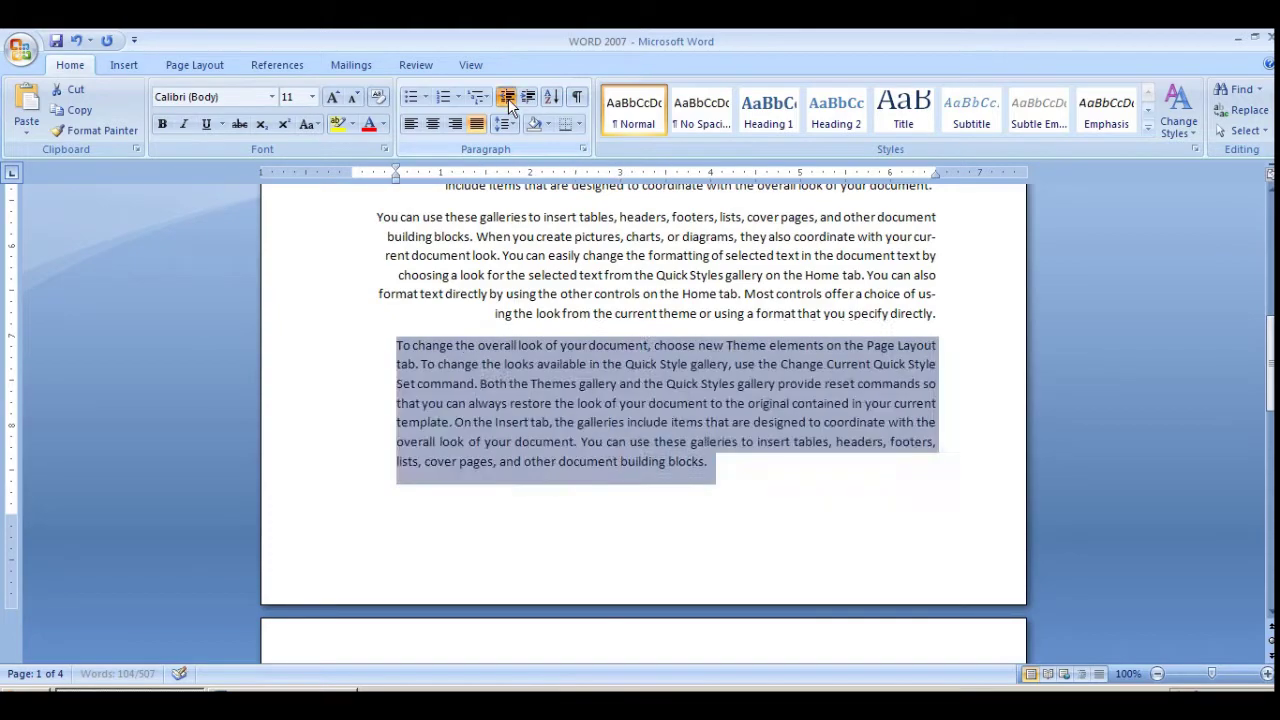
click(508, 98)
Increase the "To change the overall look" paragraph's left indent again to about 2.5 inches.
click(523, 98)
click(523, 98)
click(523, 98)
click(527, 98)
click(527, 98)
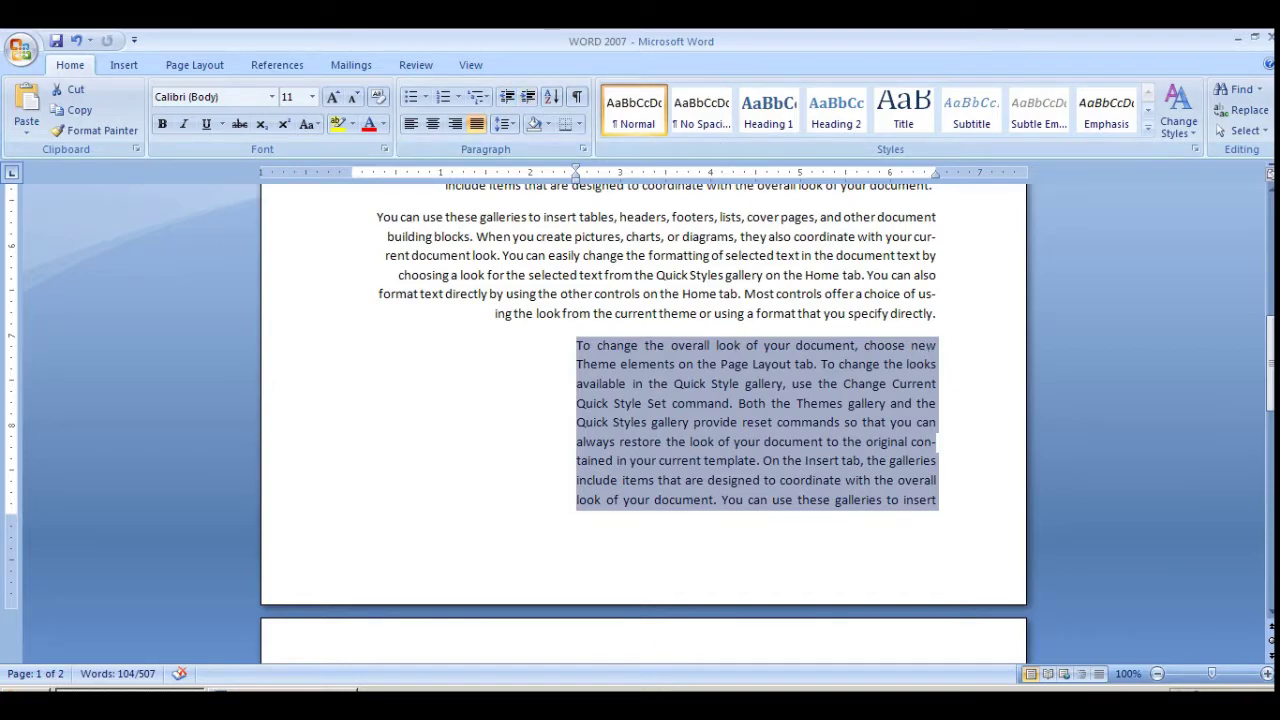
In the WORD 2010 document, select the final paragraph, "When you create pictures", and increase its indent step by step to about 4.5 inches.
click(400, 688)
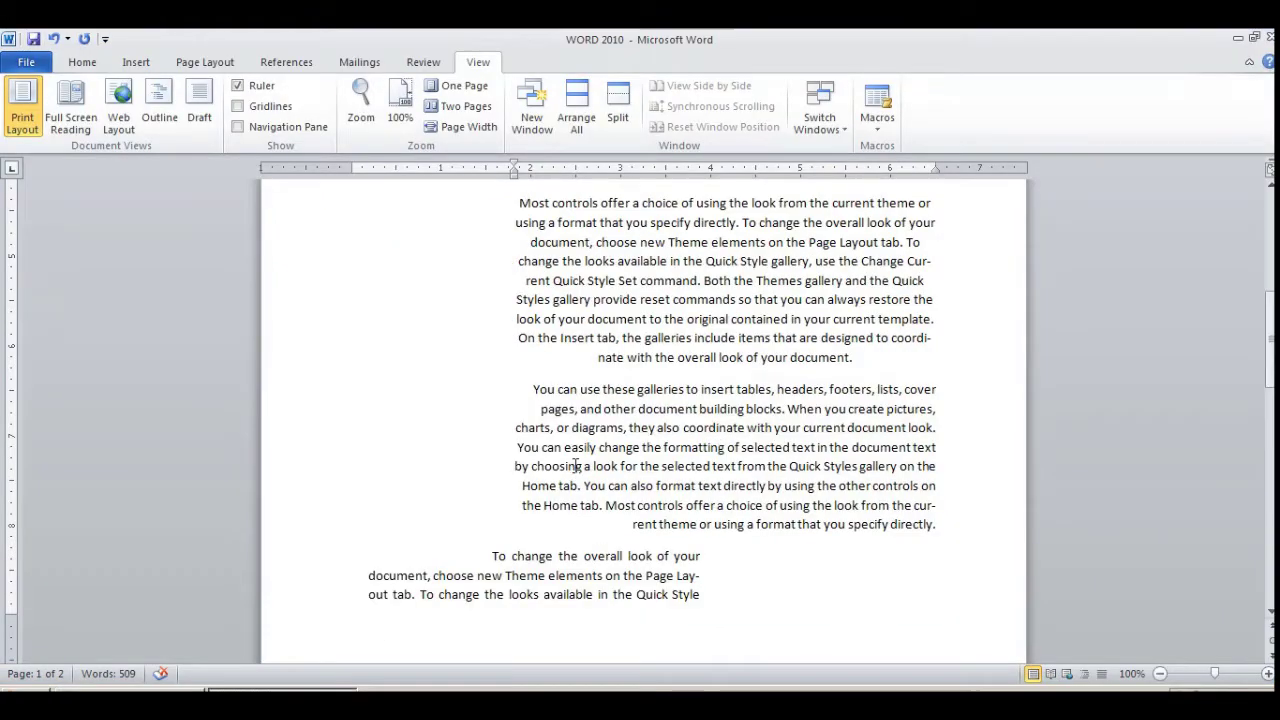
scroll(576, 466, down, 7)
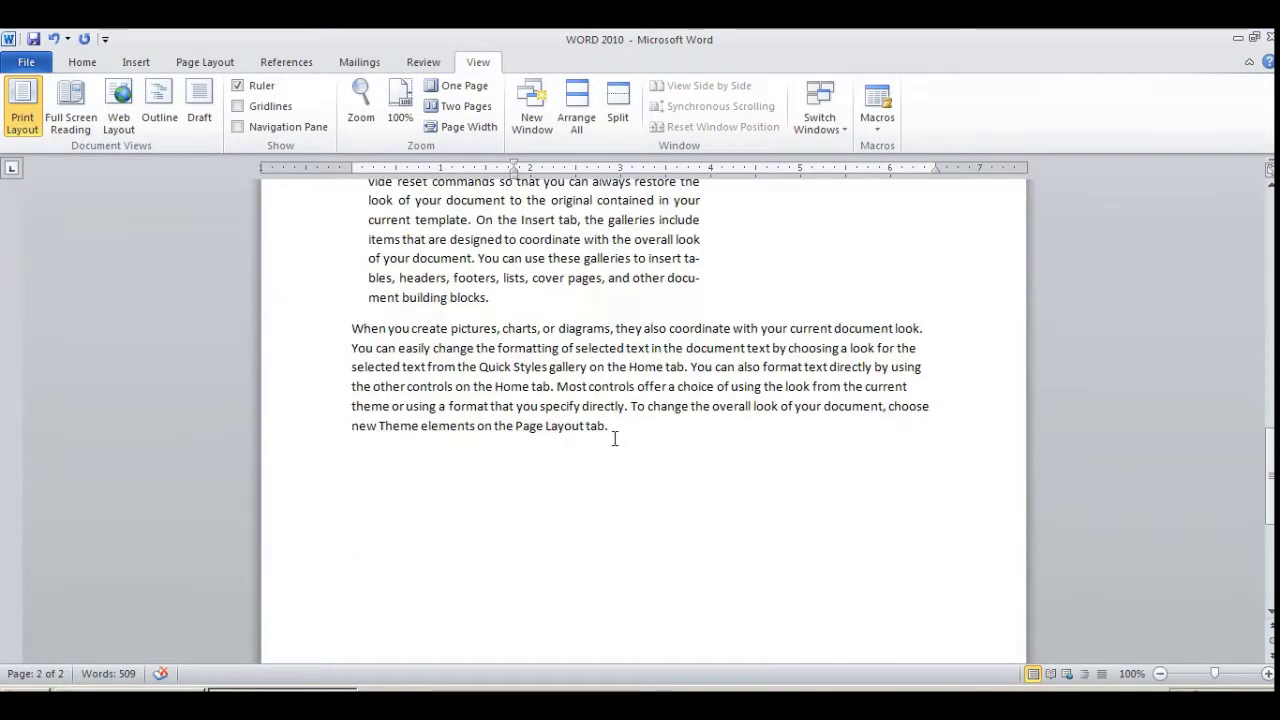
drag(615, 438, 323, 331)
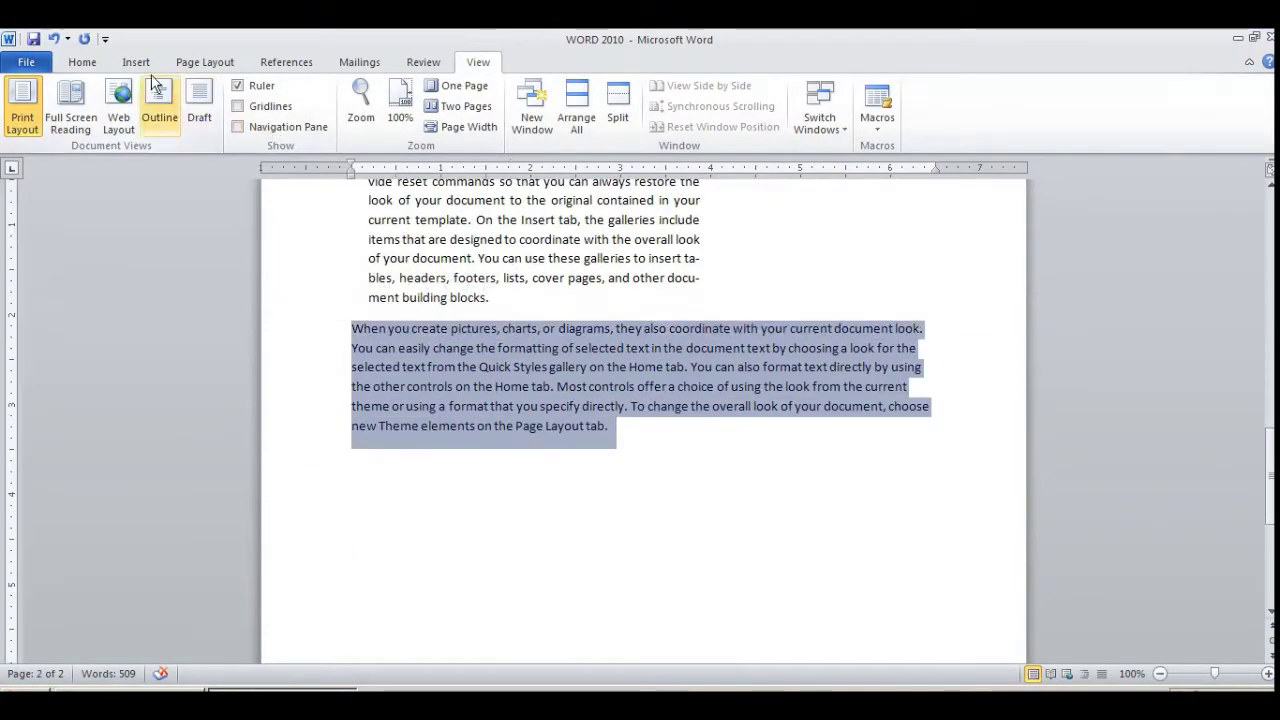
click(82, 62)
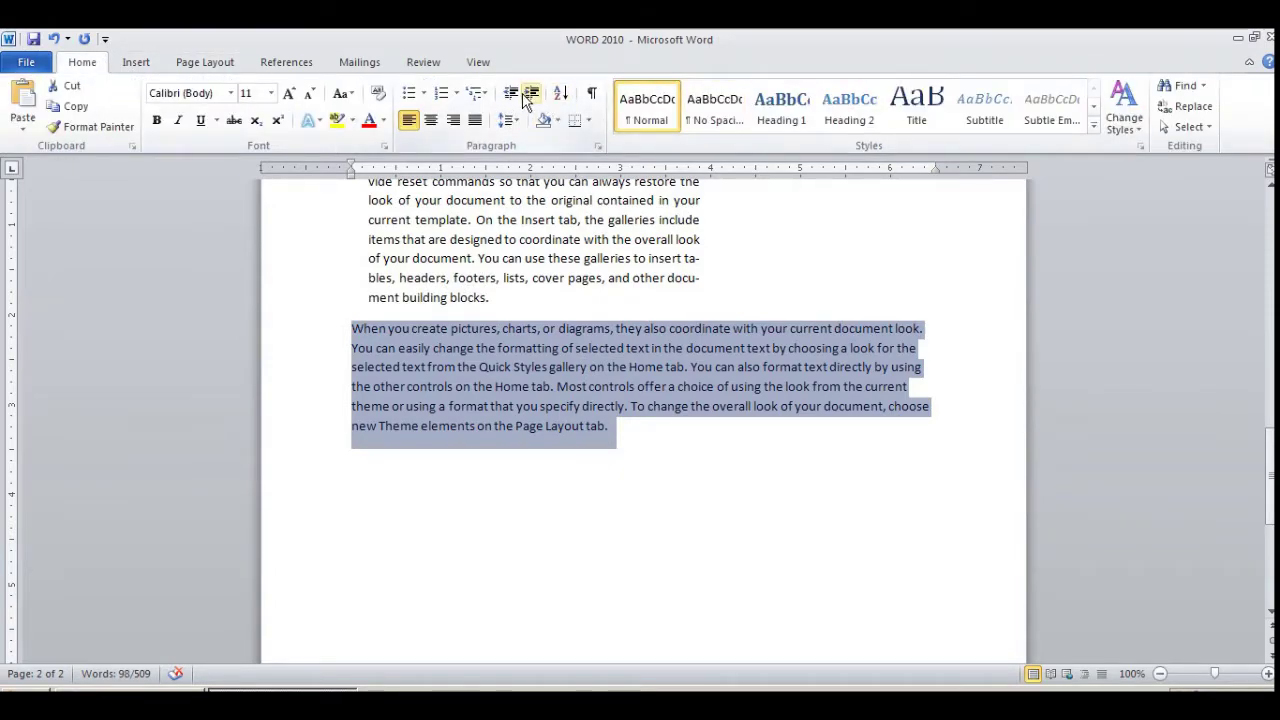
click(530, 95)
click(530, 95)
click(530, 95)
click(530, 95)
click(530, 95)
click(530, 95)
click(530, 95)
click(530, 95)
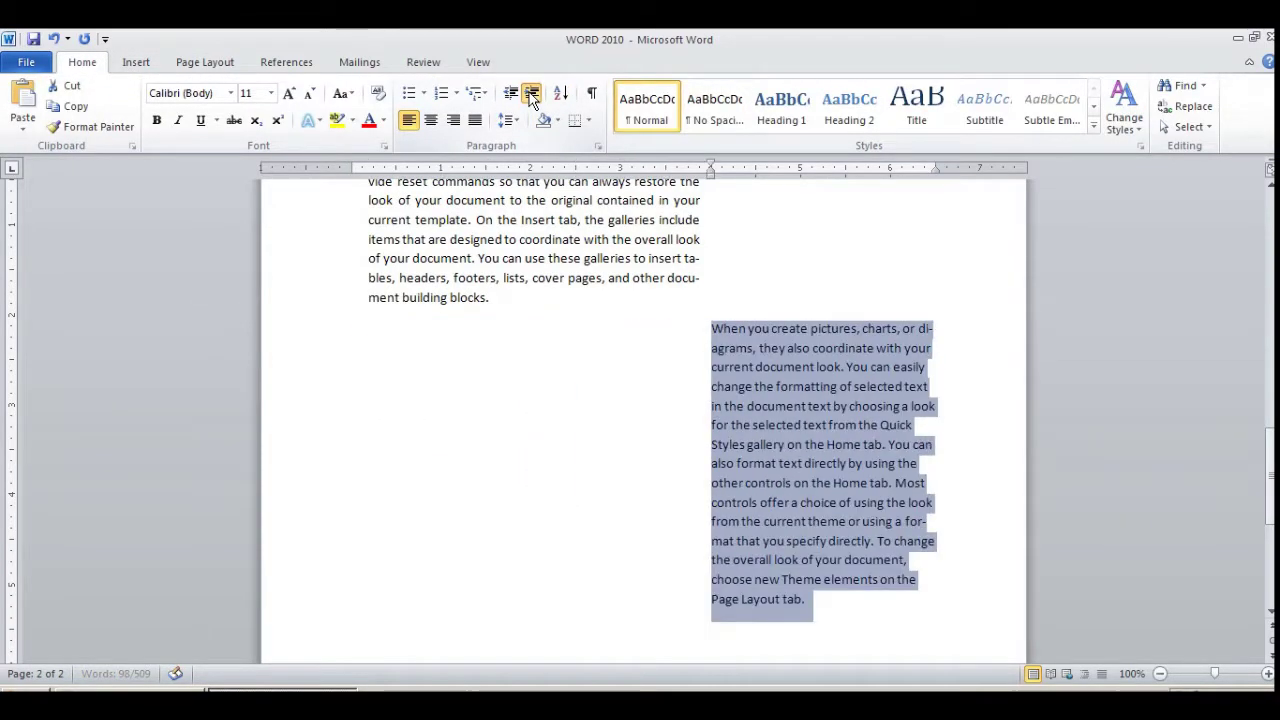
click(530, 95)
Decrease the "When you create pictures" paragraph's indent step by step to below 1 inch.
click(510, 94)
click(510, 94)
click(510, 94)
click(510, 94)
click(510, 94)
click(510, 94)
click(510, 94)
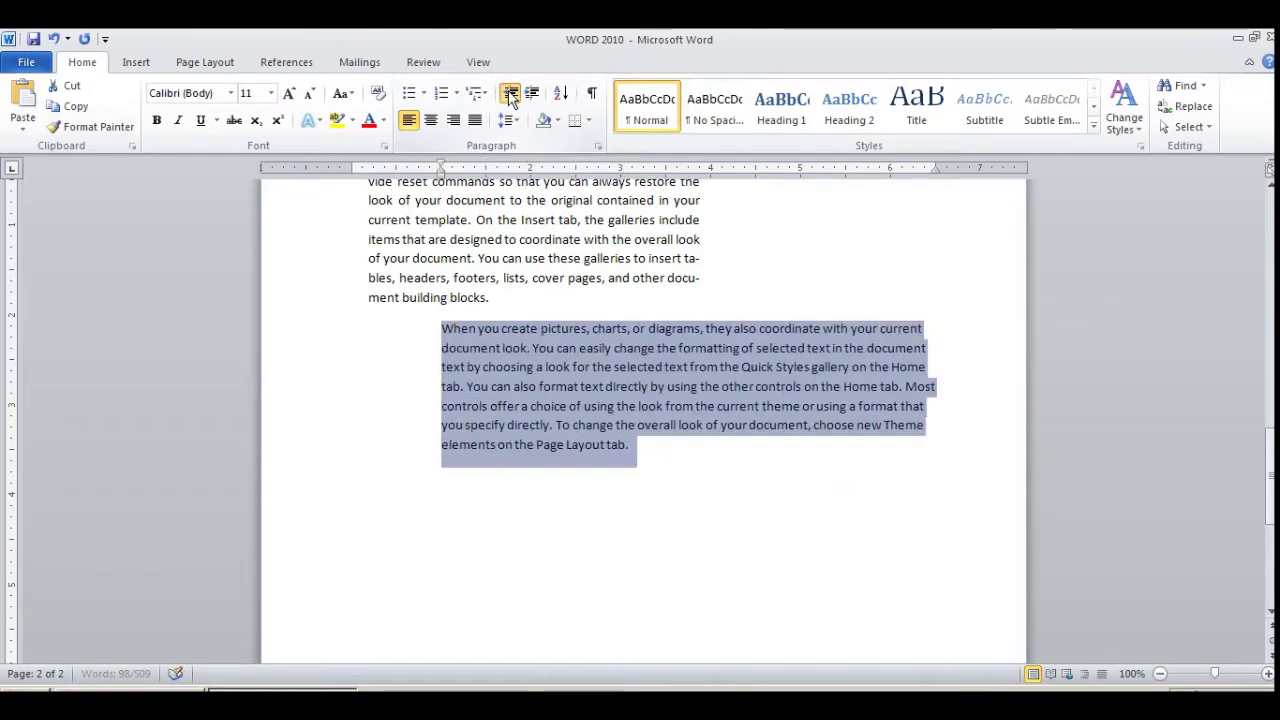
click(510, 94)
click(510, 94)
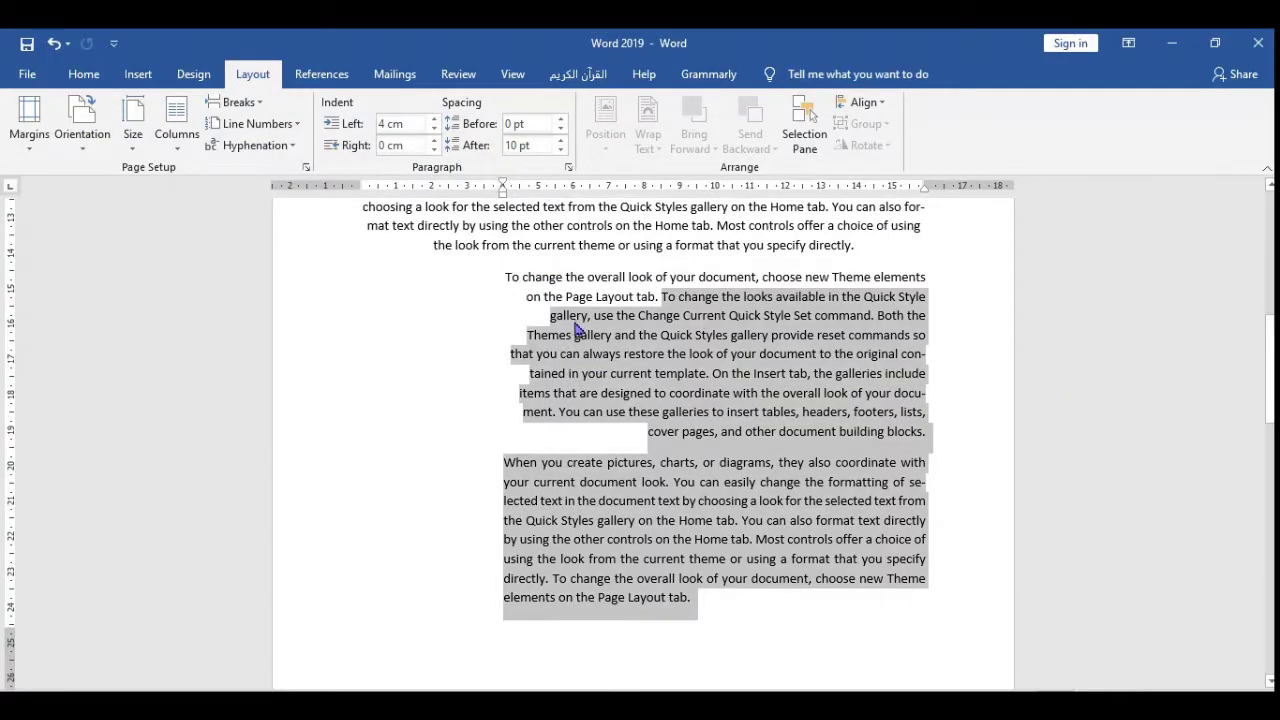
In the Word 2019 document, select only the last paragraph, "When you create pictures", and decrease its left indent to 0 cm.
click(591, 502)
scroll(786, 471, down, 5)
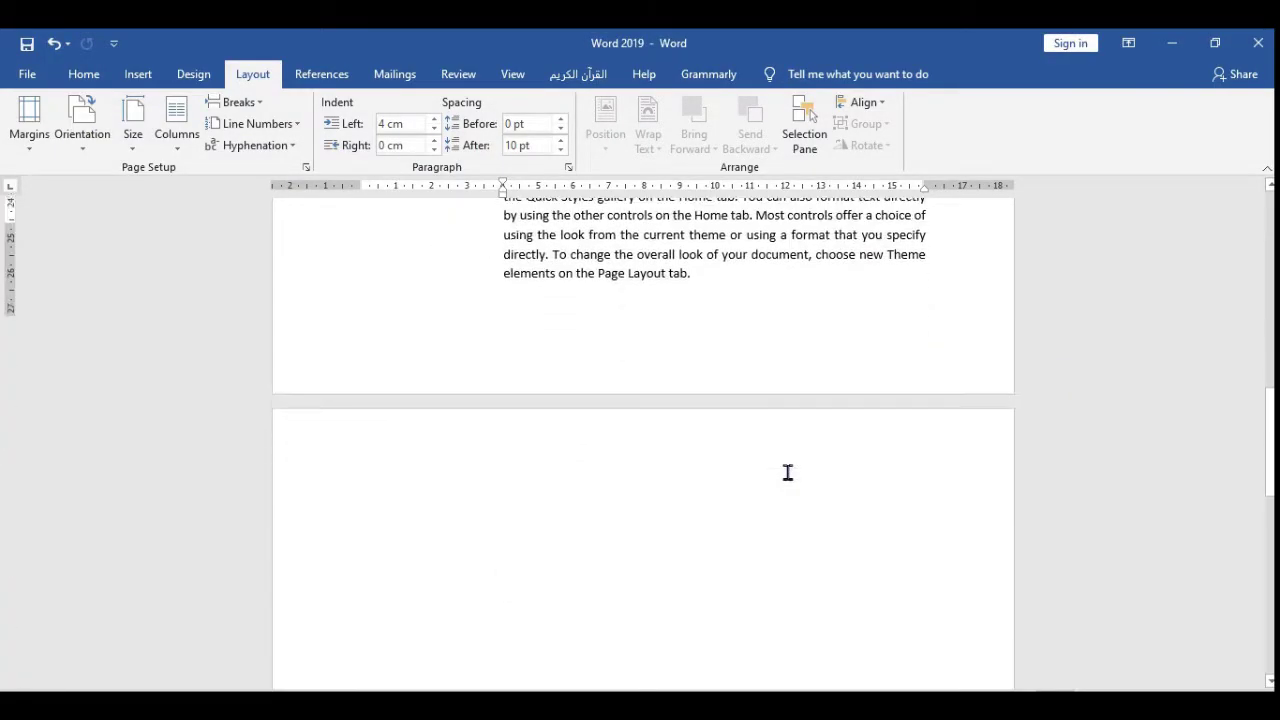
scroll(786, 471, up, 4)
drag(692, 508, 501, 368)
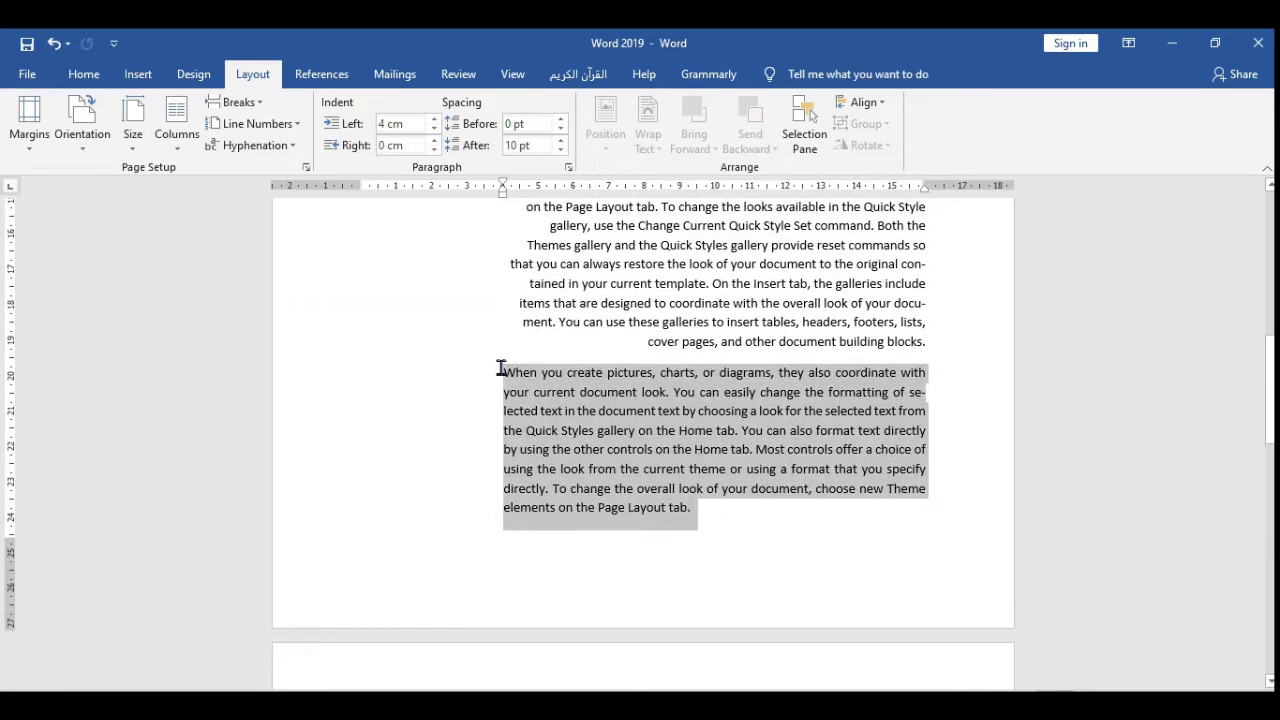
click(84, 74)
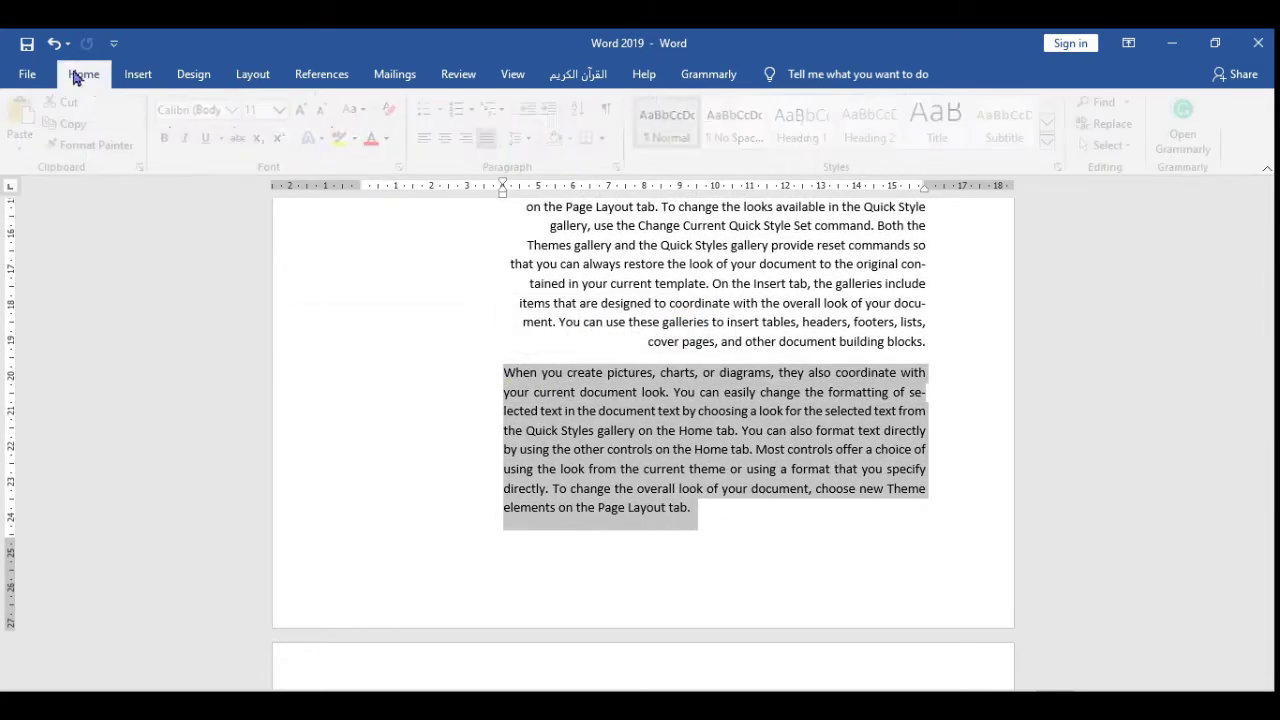
click(536, 111)
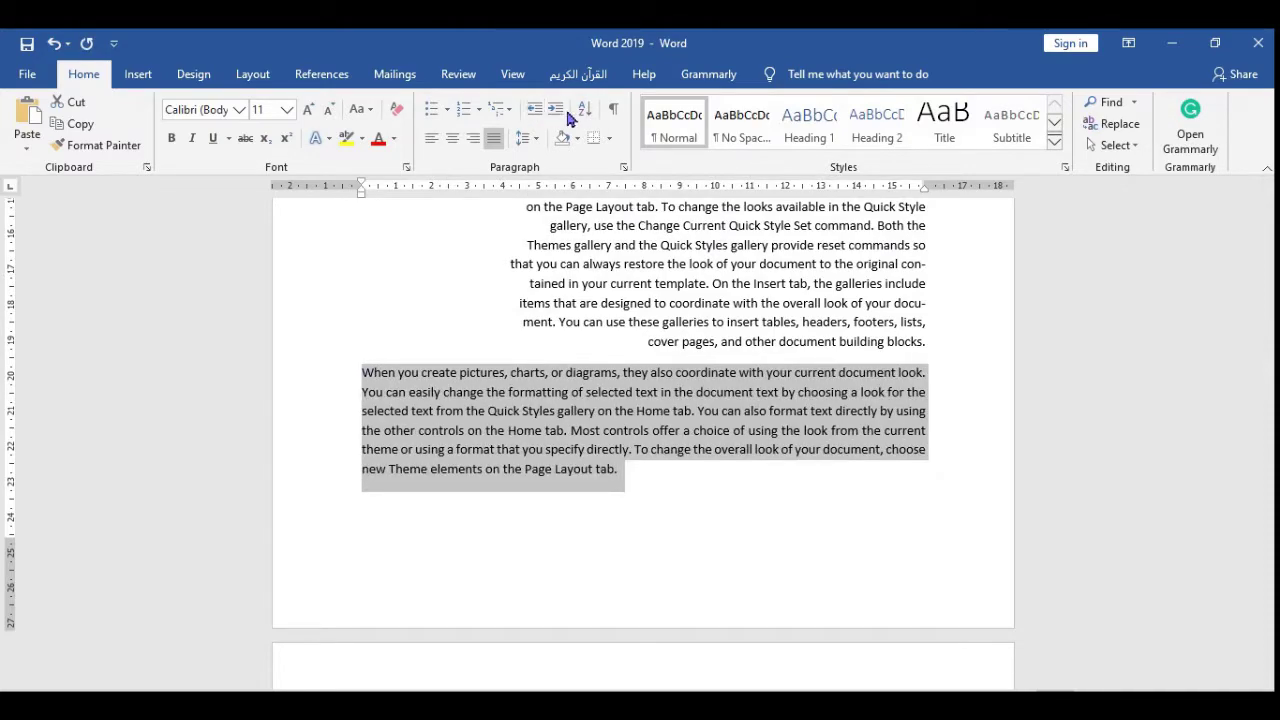
Increase the selected paragraph's left indent step by step to about 11.4 cm.
click(565, 112)
click(565, 112)
click(565, 112)
click(564, 112)
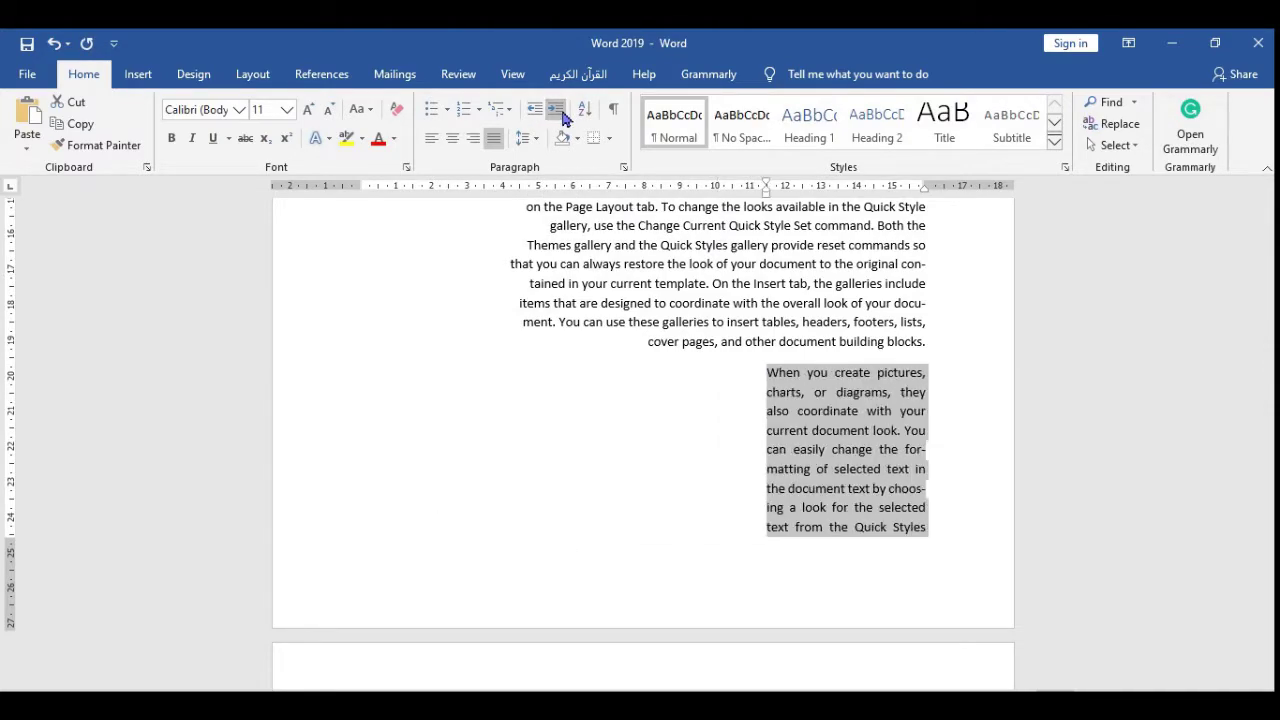
Decrease the selected paragraph's left indent step by step to about 1.3 cm.
click(540, 112)
click(540, 112)
click(540, 112)
click(540, 112)
click(540, 112)
click(540, 112)
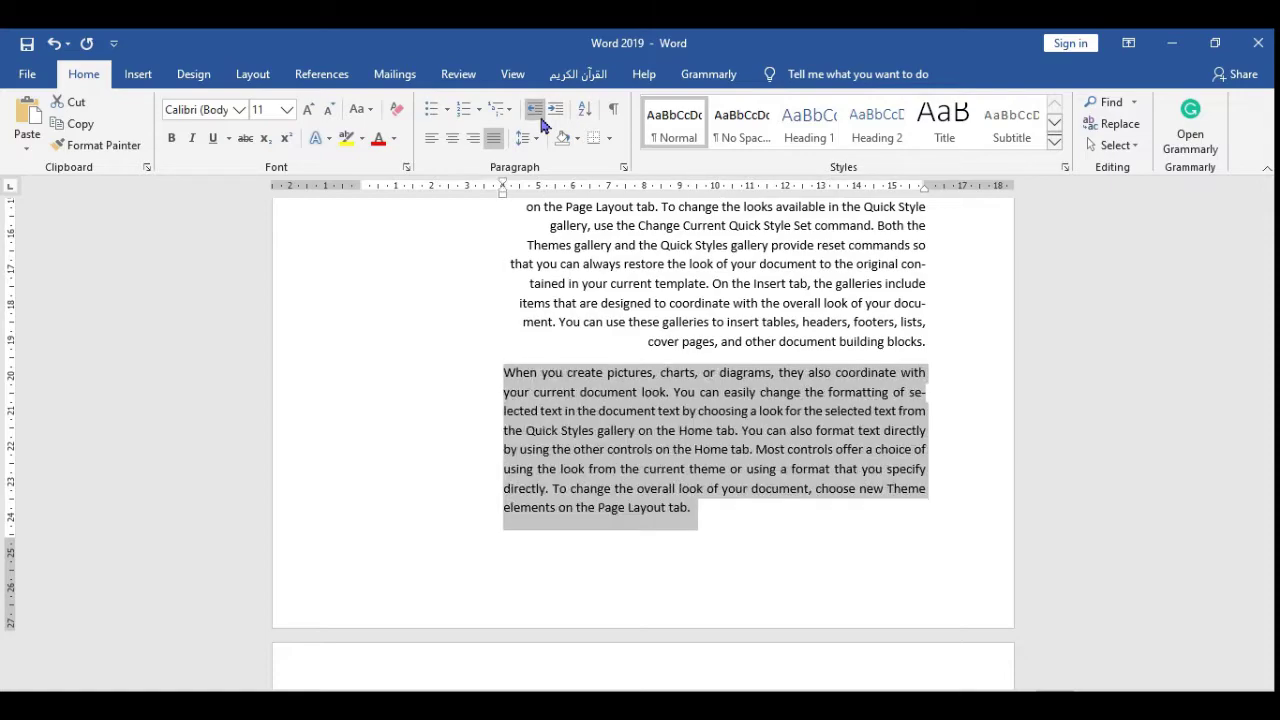
click(541, 119)
click(541, 119)
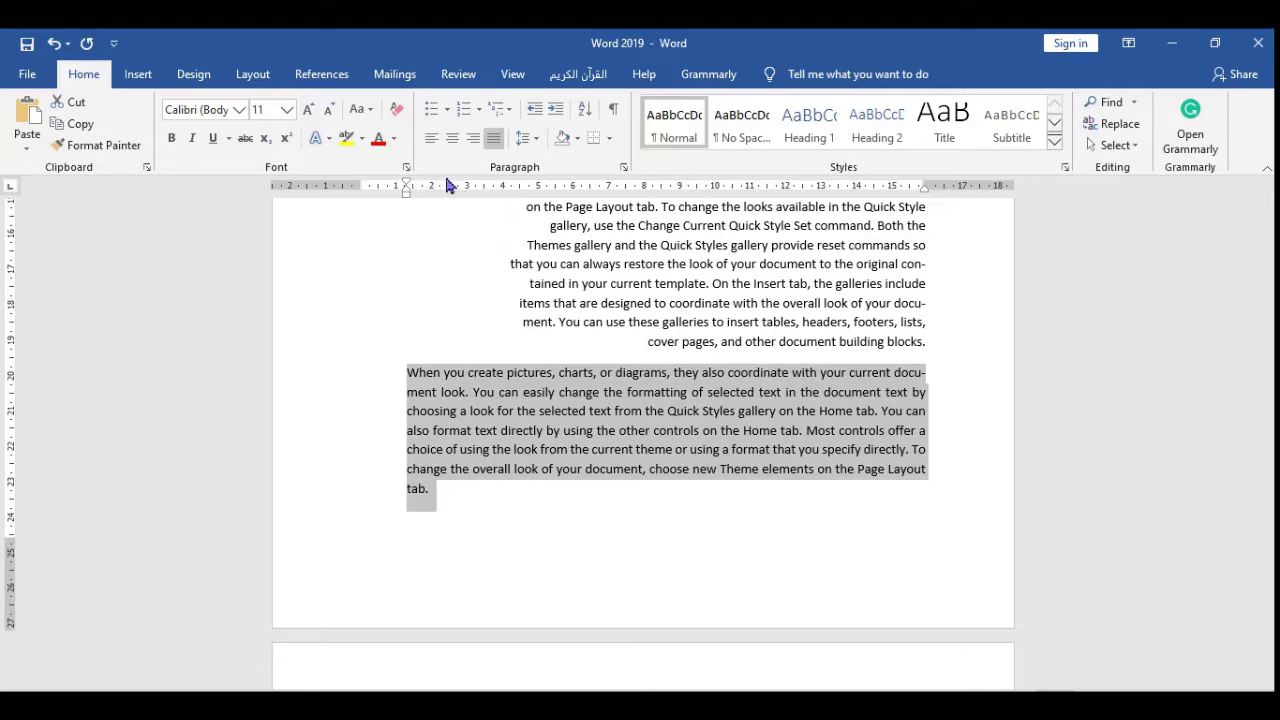
Increase the last paragraph's left indent once more to about 11.4 cm.
click(556, 110)
click(556, 110)
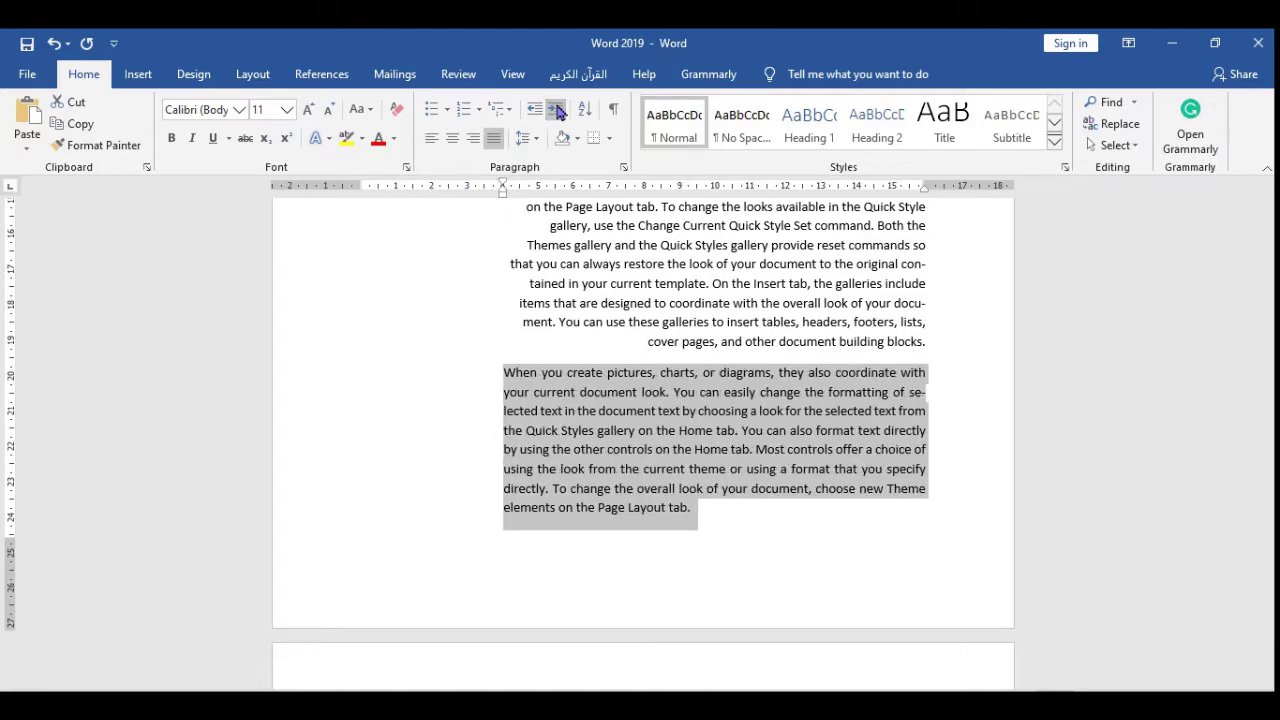
click(556, 110)
click(558, 109)
click(558, 109)
click(558, 109)
click(558, 109)
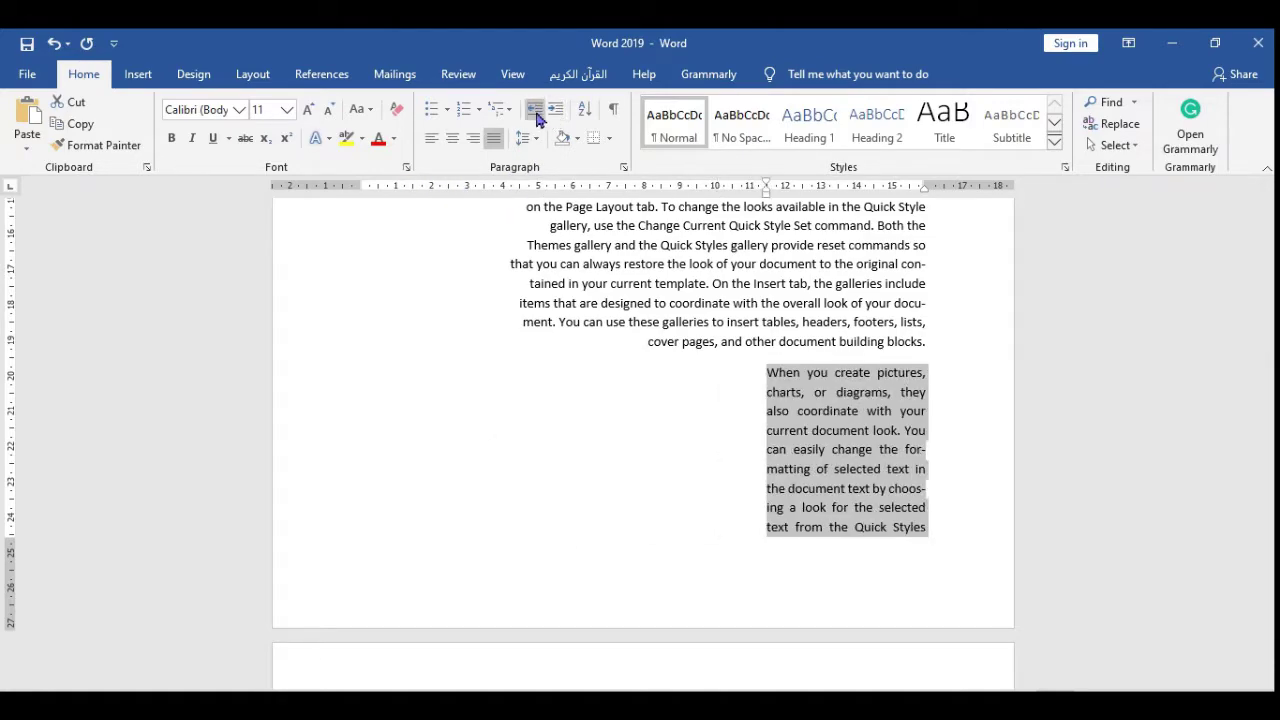
Decrease the last paragraph's left indent step by step until it reaches the left margin.
click(535, 113)
click(535, 113)
click(535, 113)
click(535, 113)
click(535, 113)
click(535, 113)
click(535, 113)
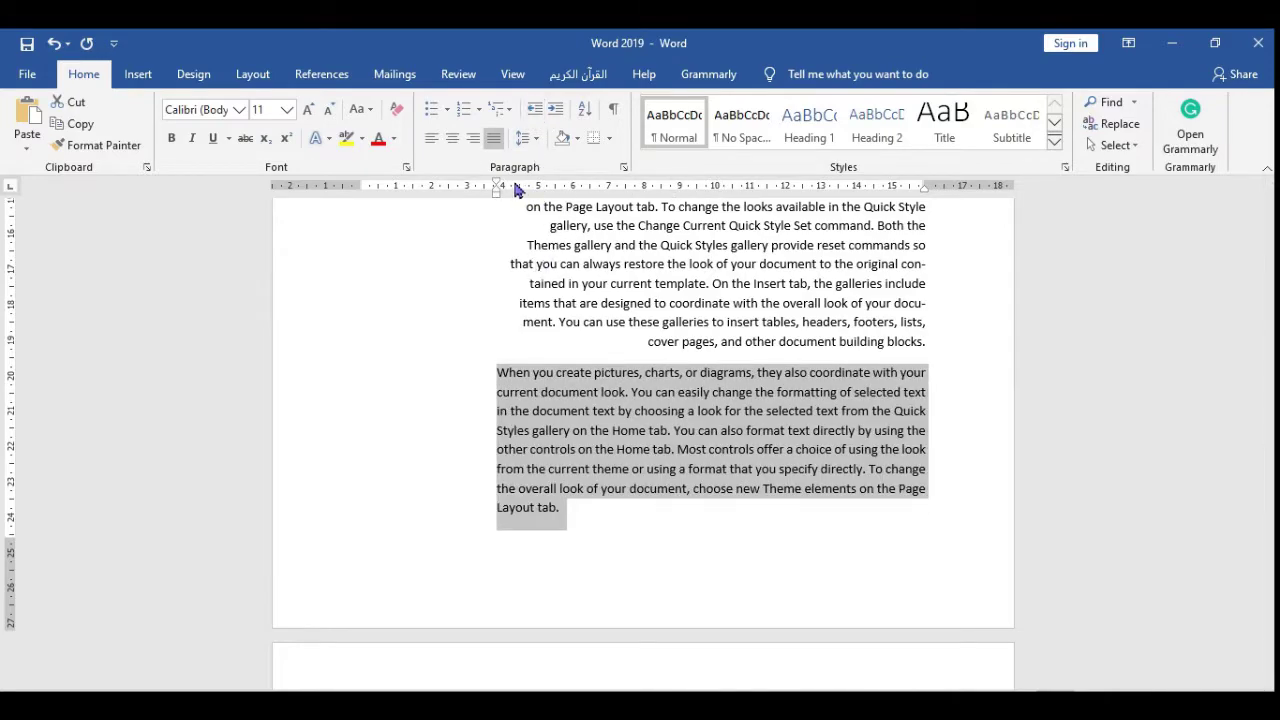
click(535, 110)
click(535, 110)
click(535, 110)
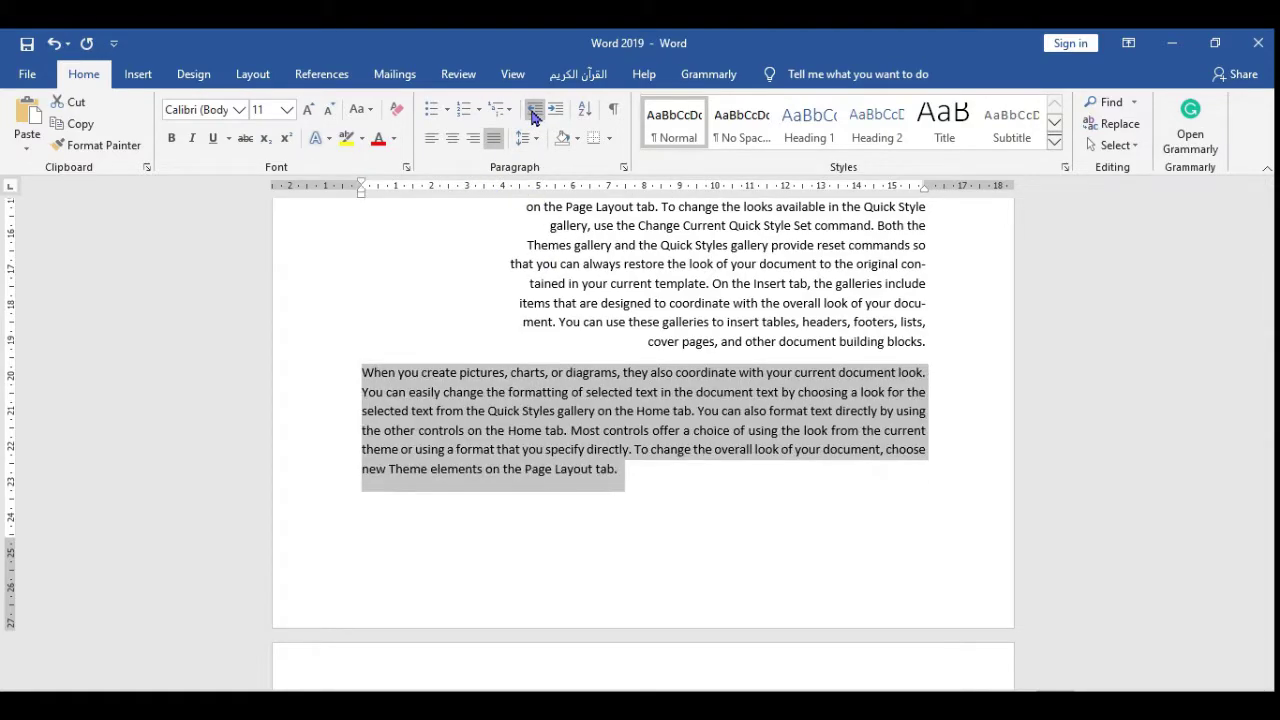
Increase the last paragraph's left indent from the margin to 4 cm.
click(556, 110)
click(556, 110)
click(562, 117)
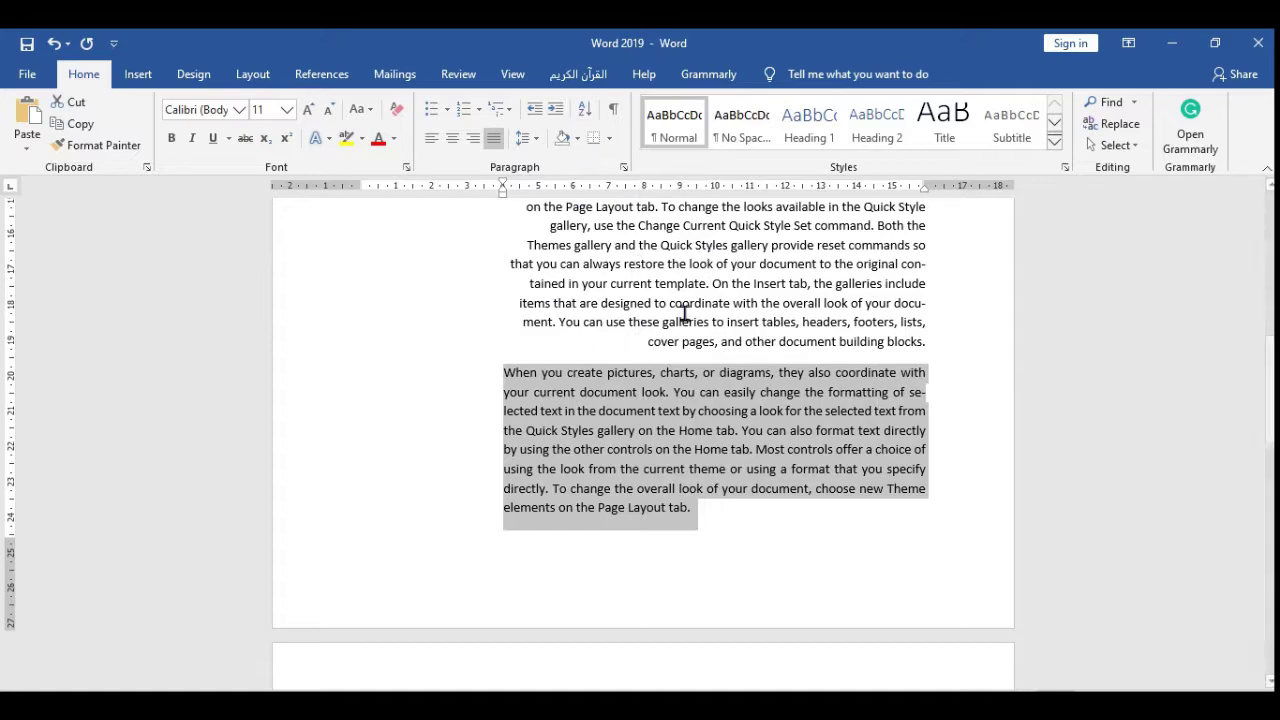
Set the last paragraph's left indentation to exactly 1 cm in the paragraph settings and apply it.
click(625, 168)
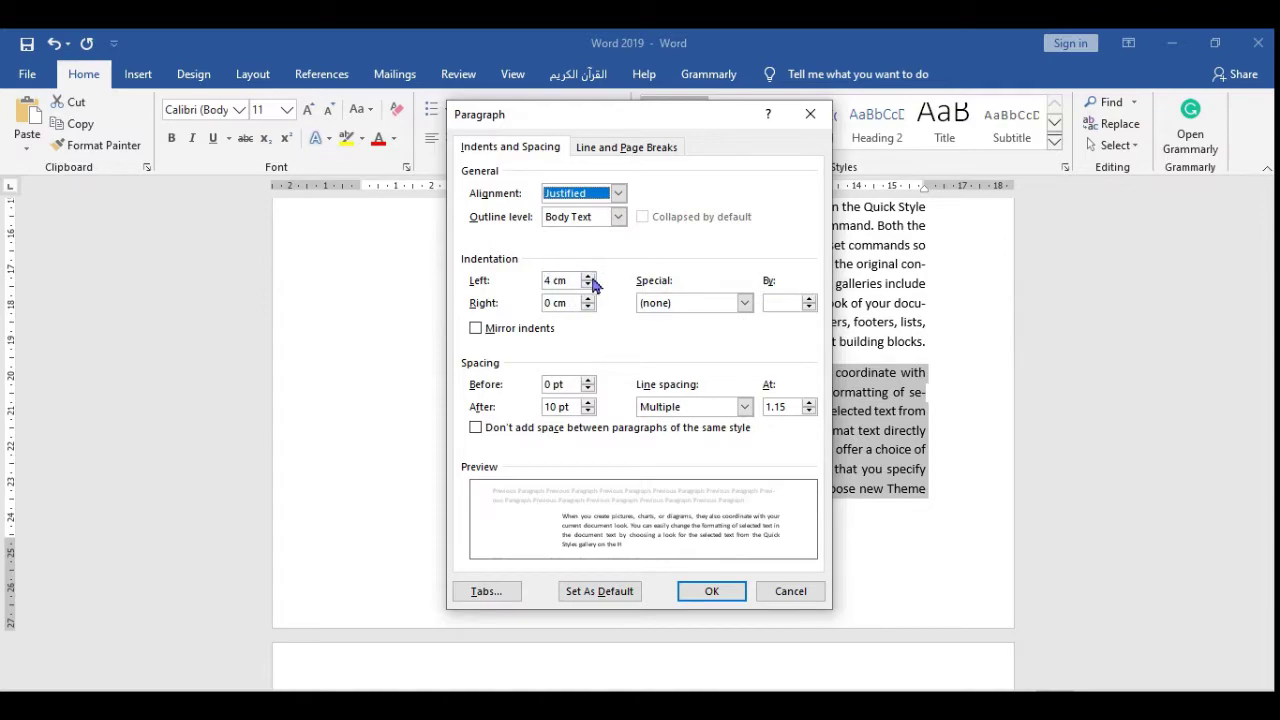
drag(572, 281, 538, 285)
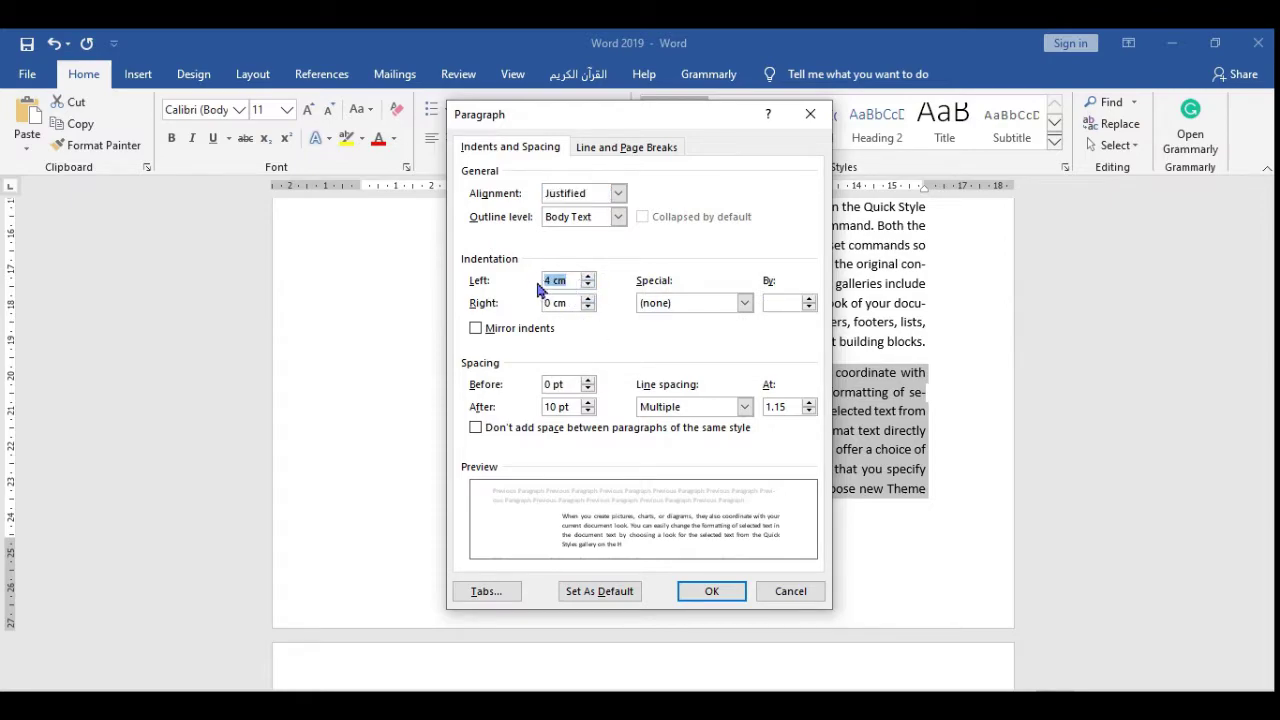
text(1)
click(565, 308)
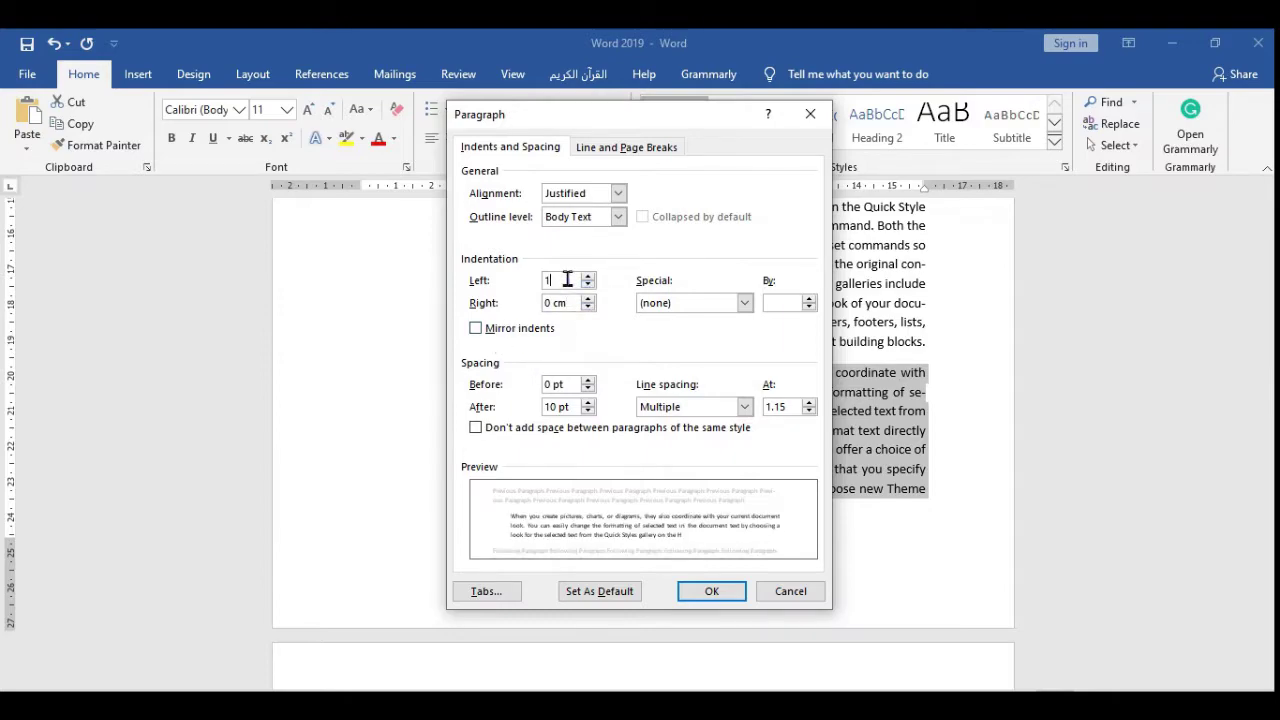
click(716, 597)
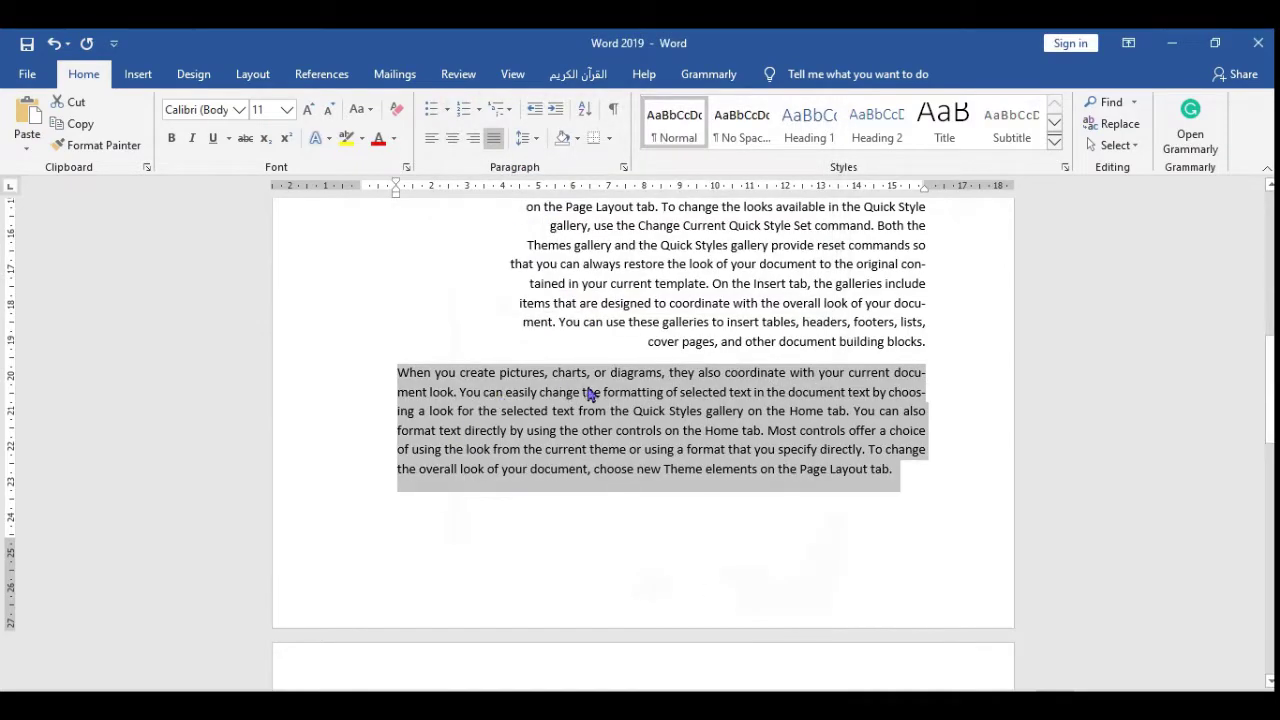
Increase the last paragraph's left indent step by step until it nearly reaches the right margin.
click(558, 110)
click(558, 110)
click(558, 110)
click(558, 110)
click(558, 110)
click(558, 110)
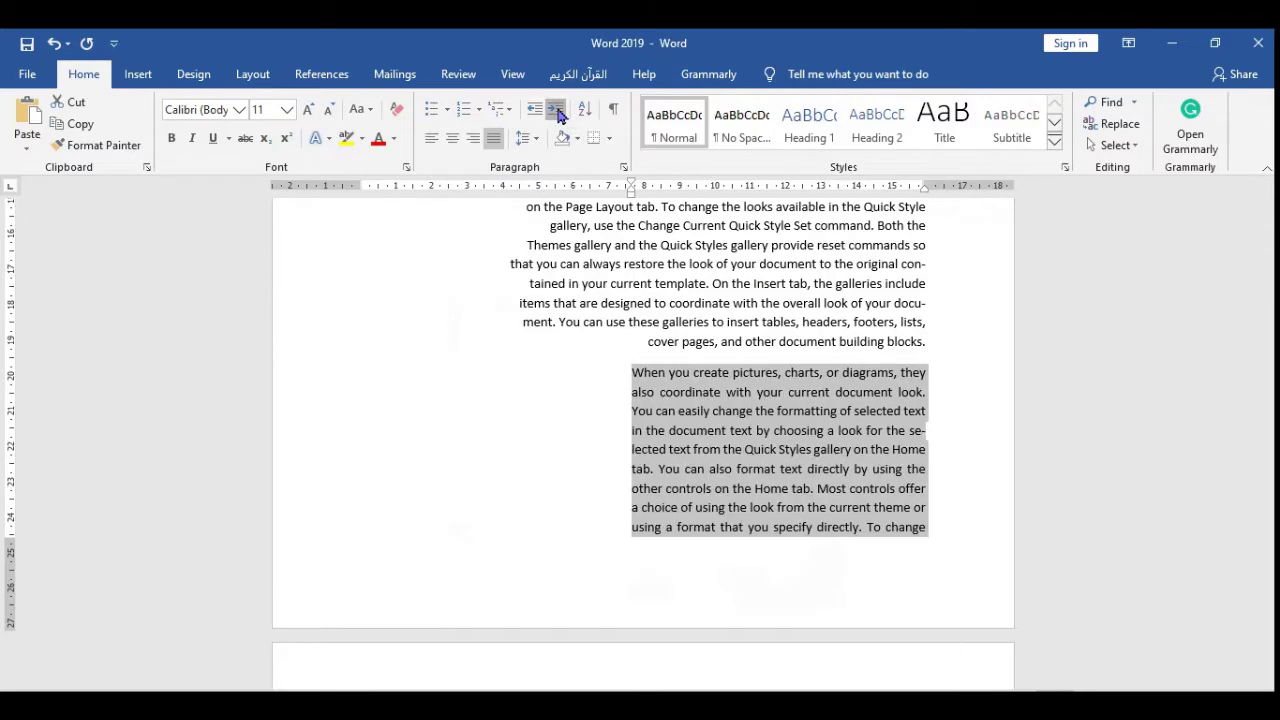
click(558, 110)
click(558, 110)
click(558, 110)
click(558, 110)
click(558, 110)
click(558, 110)
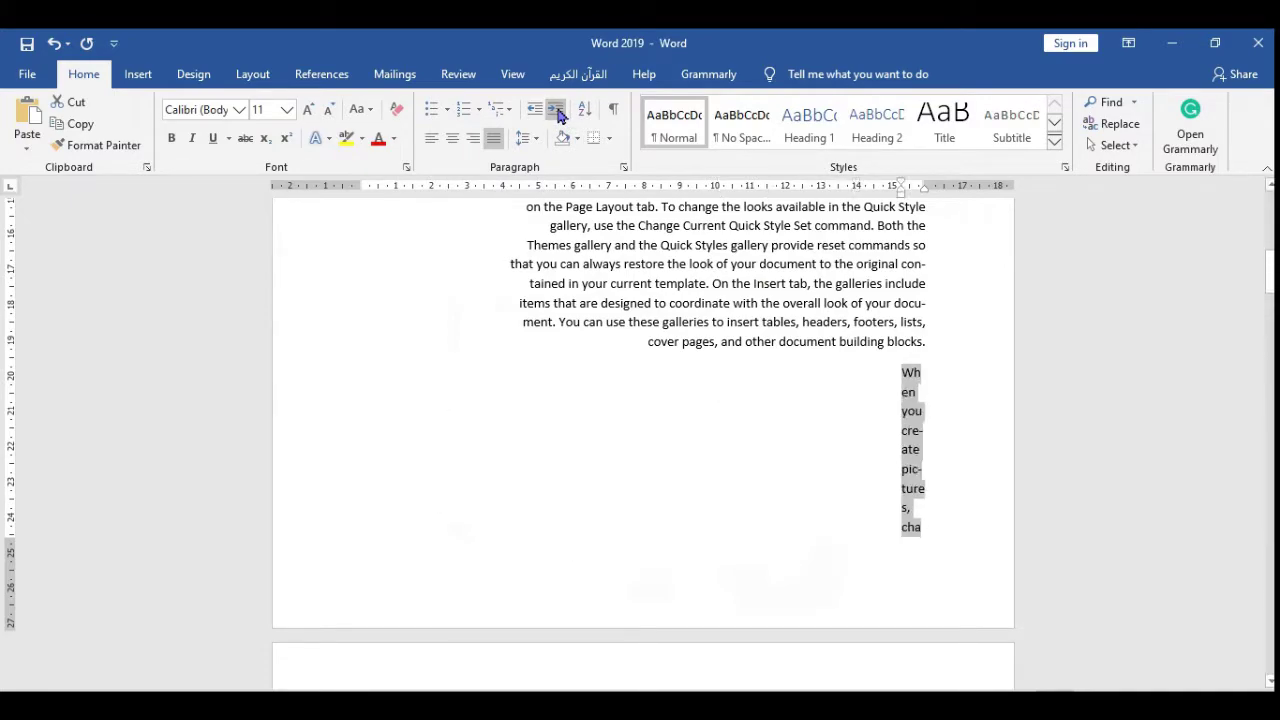
click(558, 110)
Decrease the last paragraph's left indent step by step to about 5 cm.
click(535, 110)
click(535, 110)
click(535, 110)
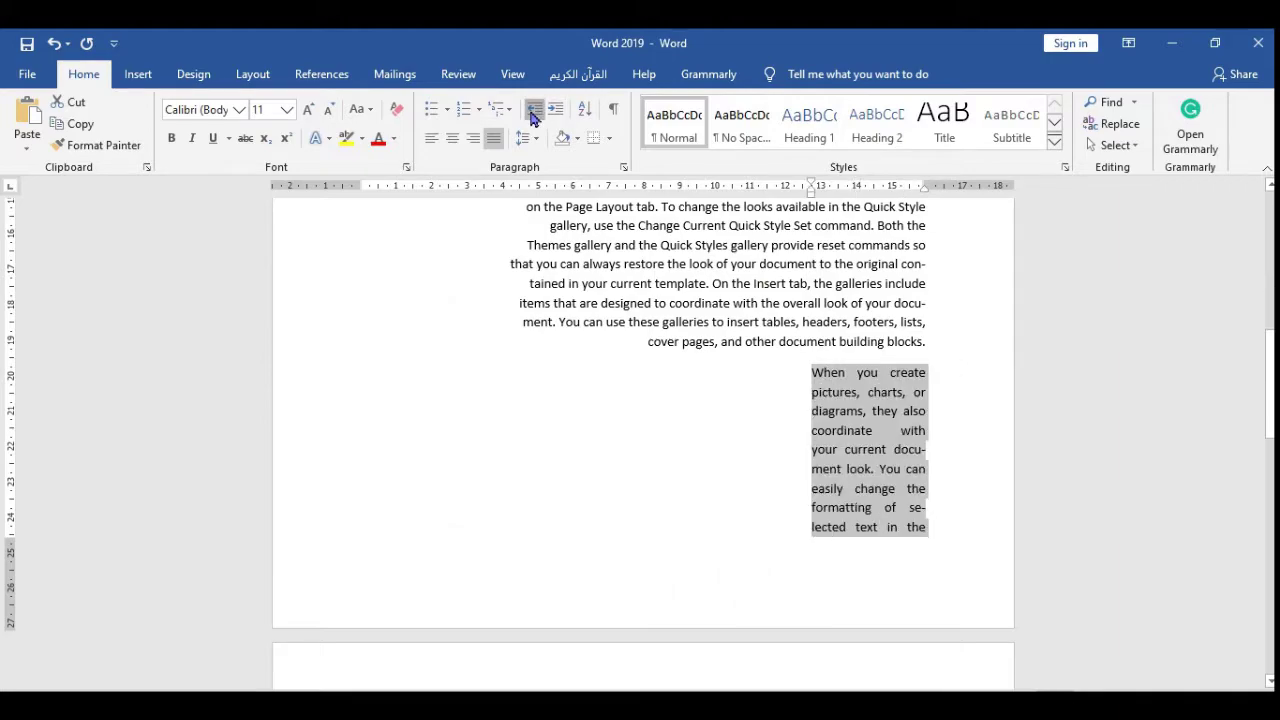
click(532, 113)
click(532, 113)
click(532, 113)
click(532, 113)
click(532, 113)
click(532, 113)
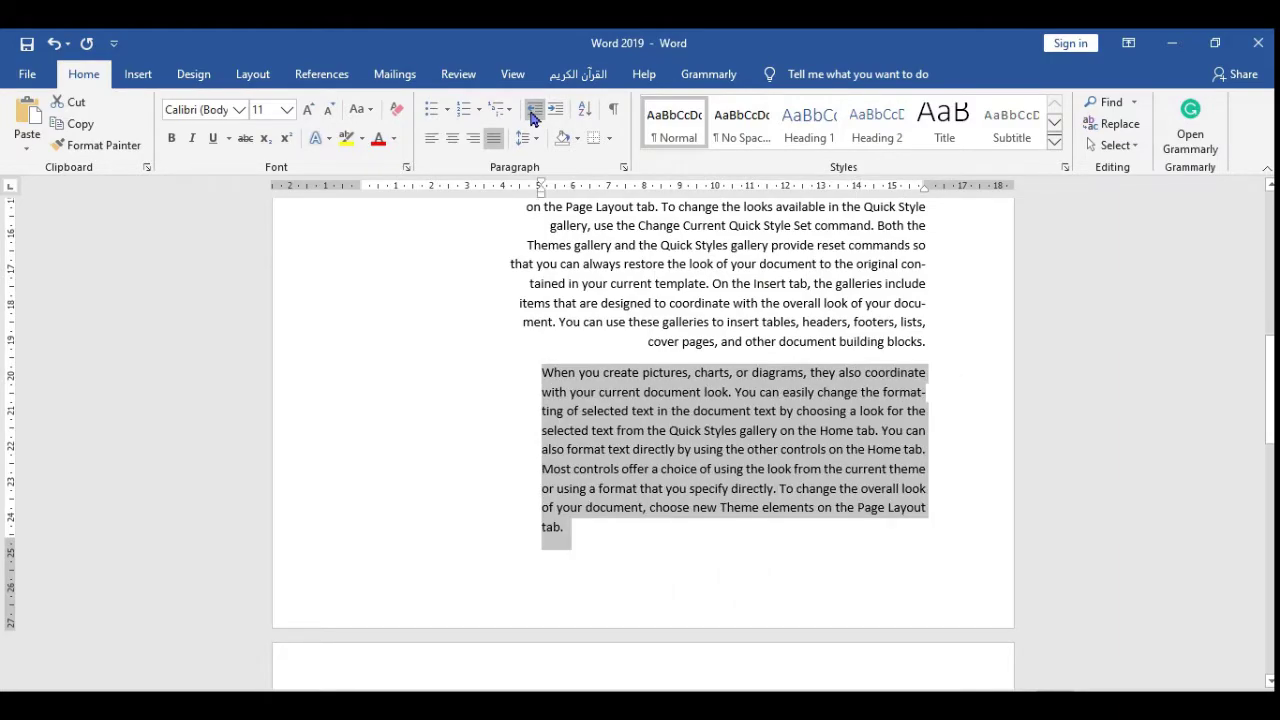
Decrease the selected last paragraph's left indent by four more steps.
click(532, 113)
click(532, 113)
click(532, 113)
click(532, 113)
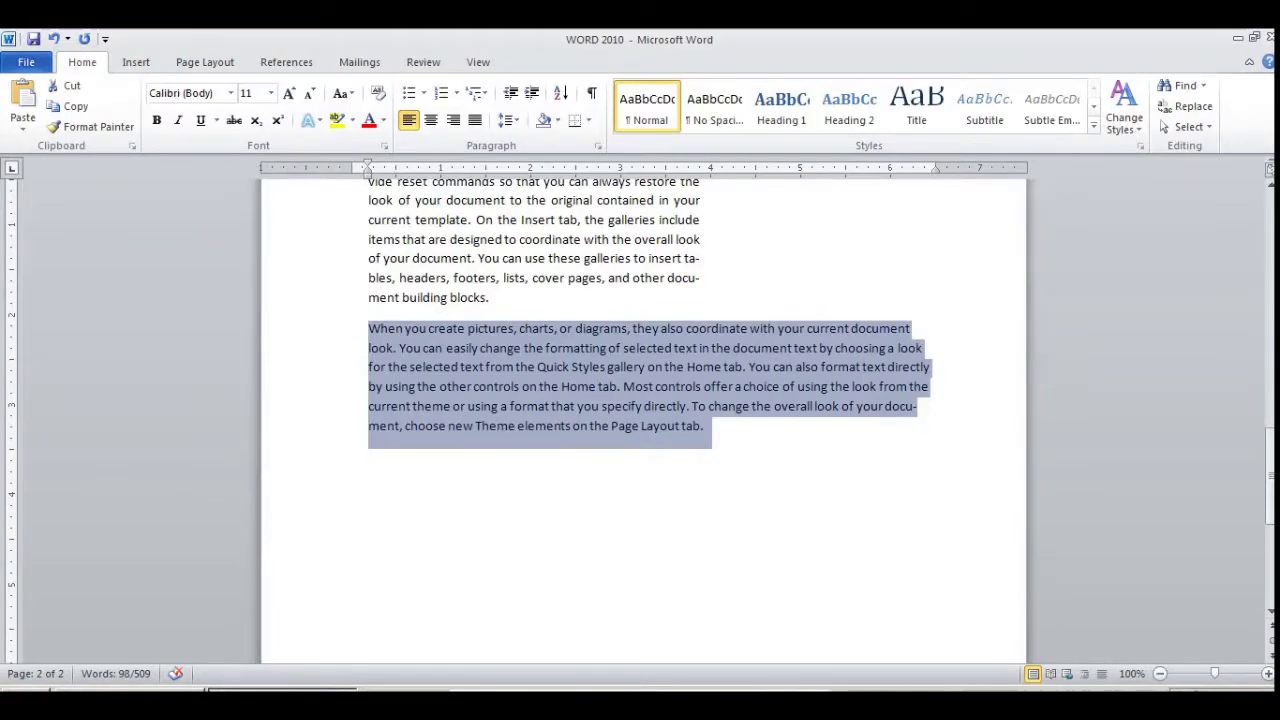
Set the selected last paragraph's left indentation to 1" in the paragraph settings and apply it.
click(597, 146)
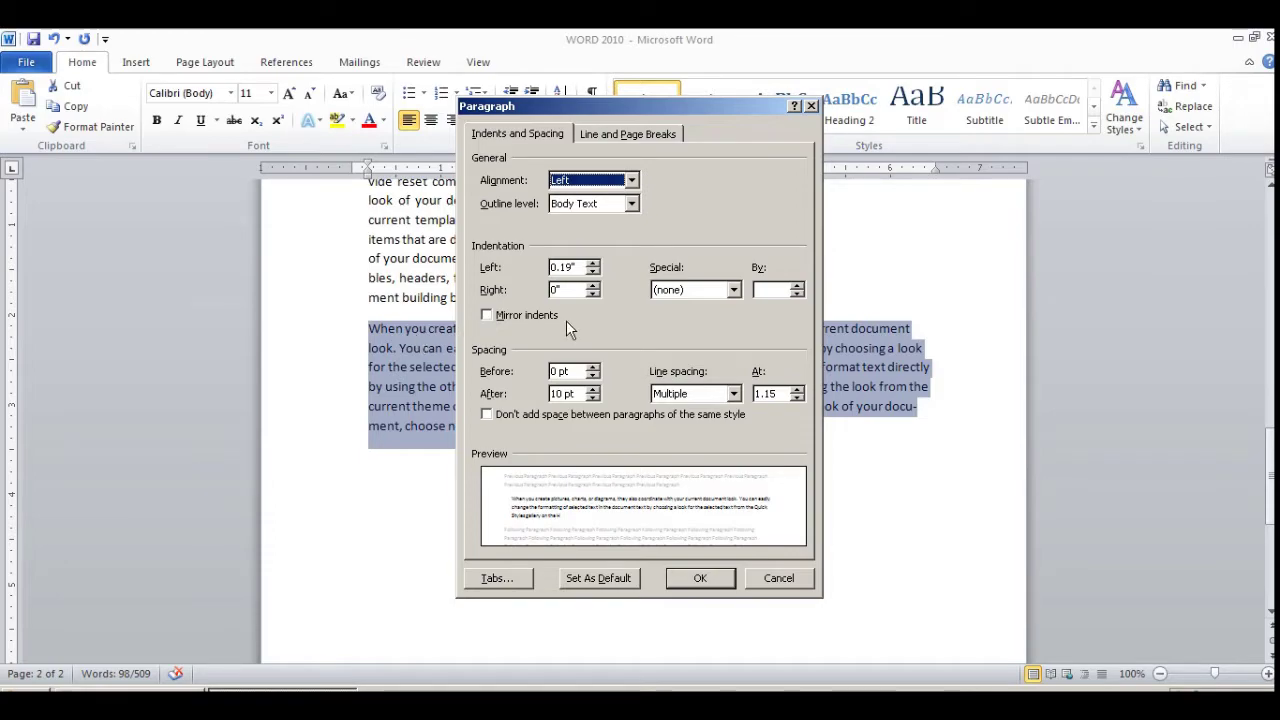
click(593, 263)
click(593, 263)
click(593, 263)
click(593, 263)
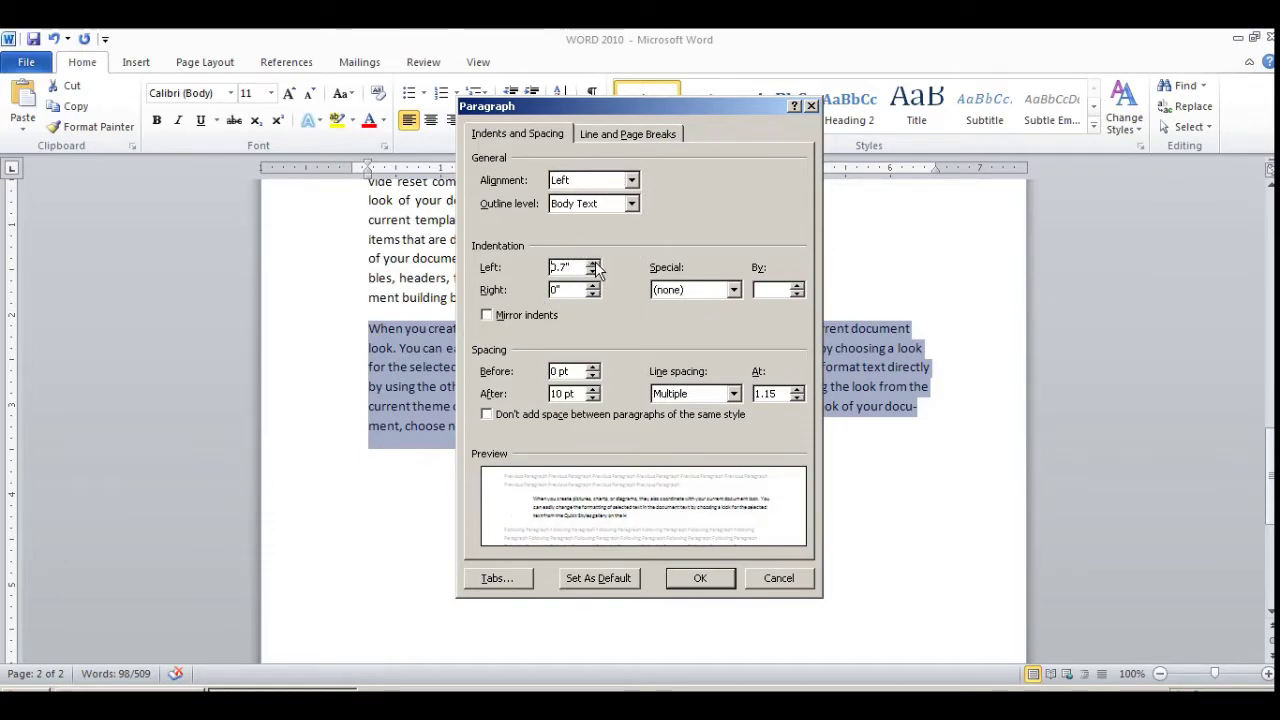
click(593, 263)
click(593, 263)
click(593, 263)
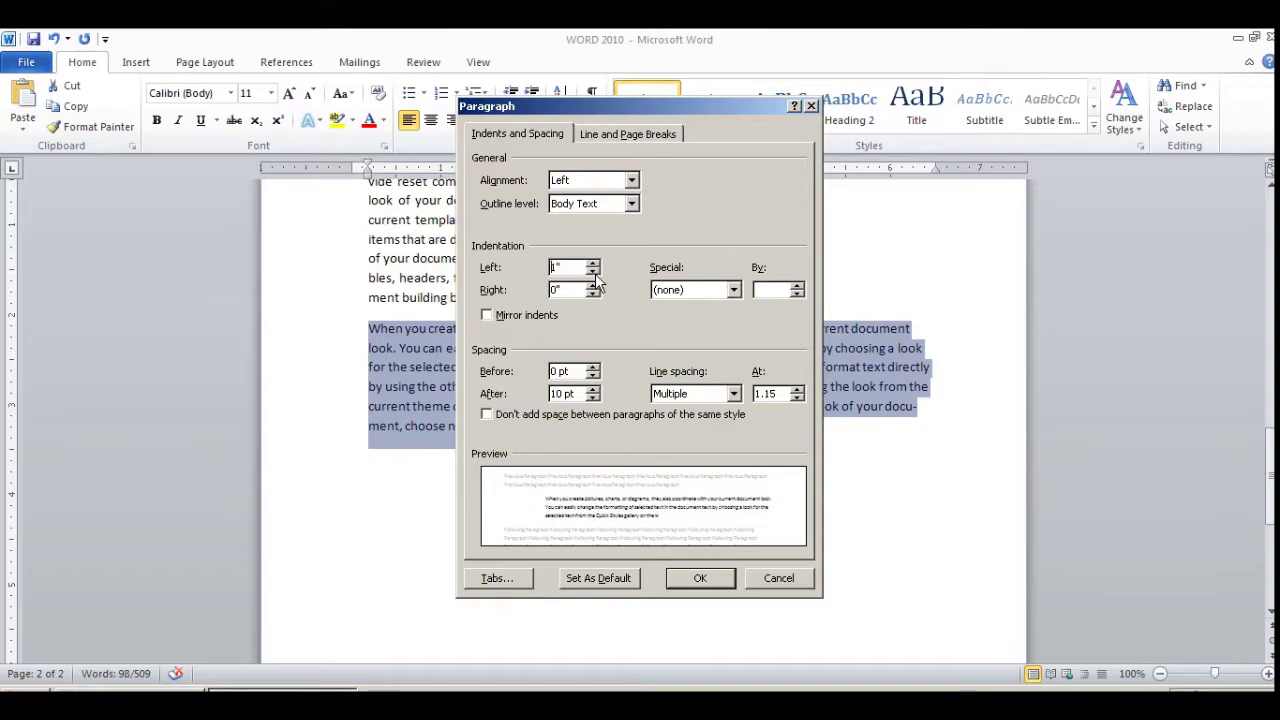
click(691, 578)
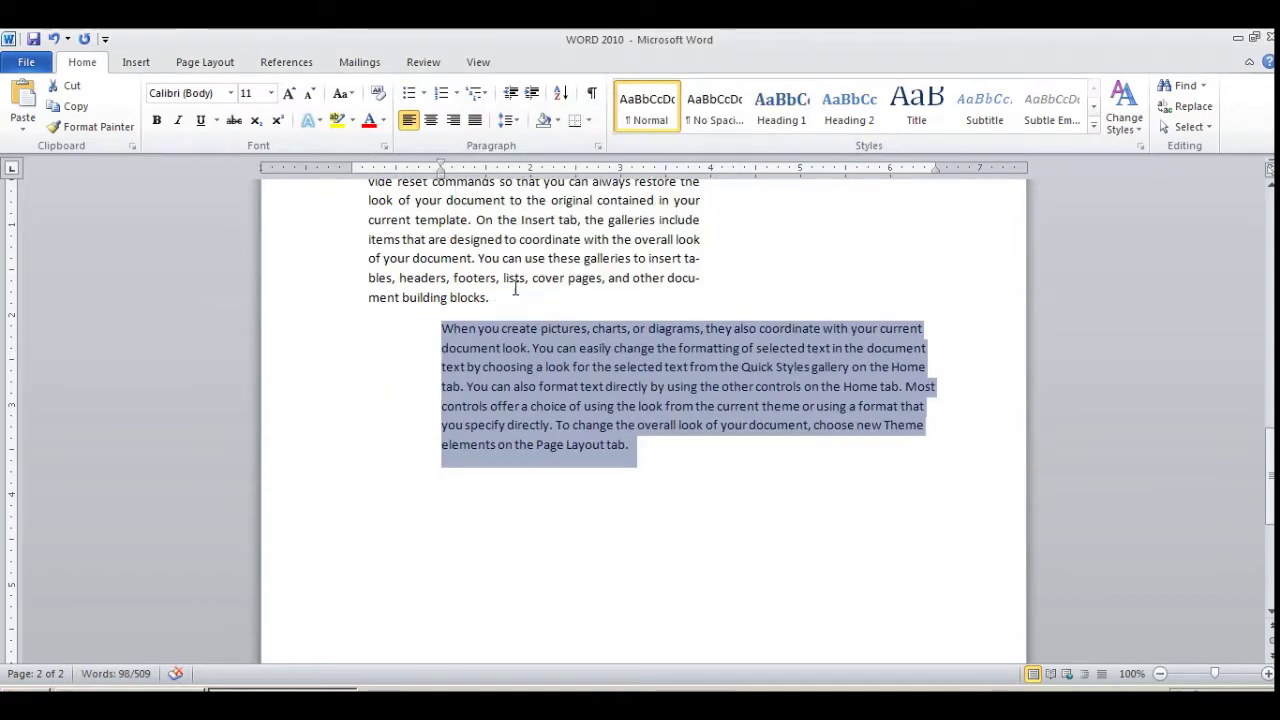
Increase the selected last paragraph's left indent step by step to 5.5".
click(532, 94)
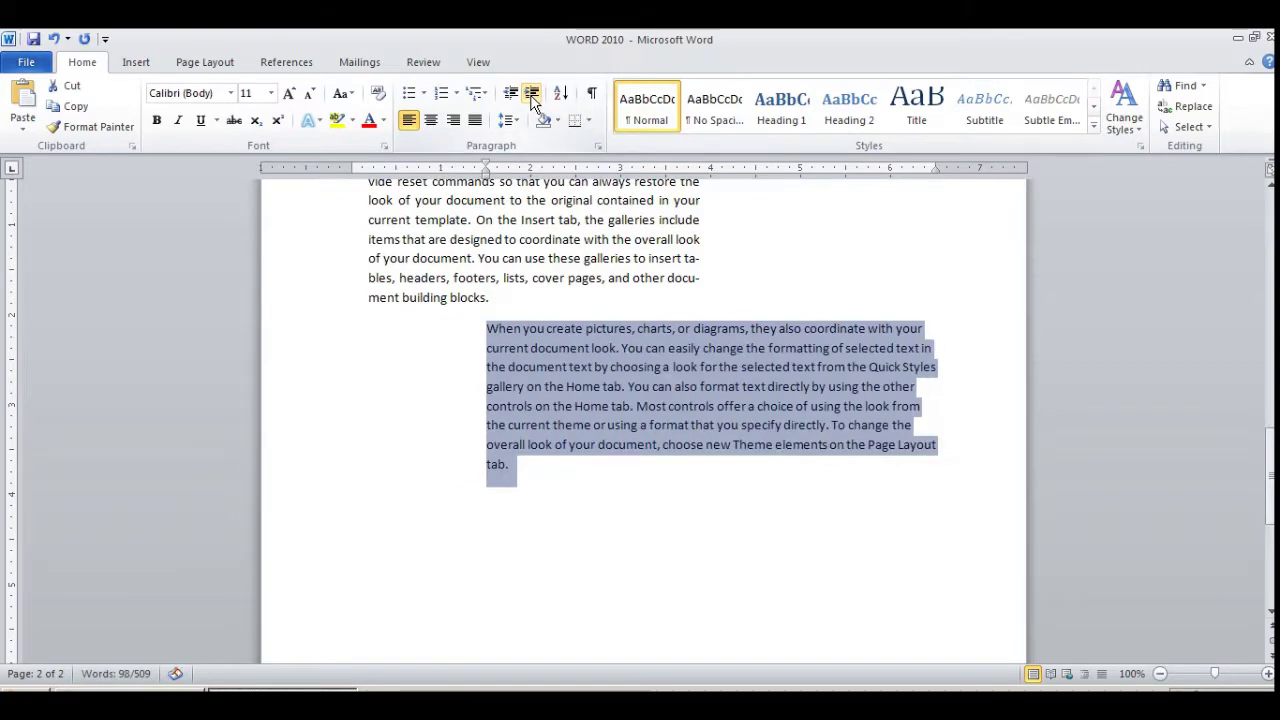
click(532, 94)
click(532, 94)
click(532, 94)
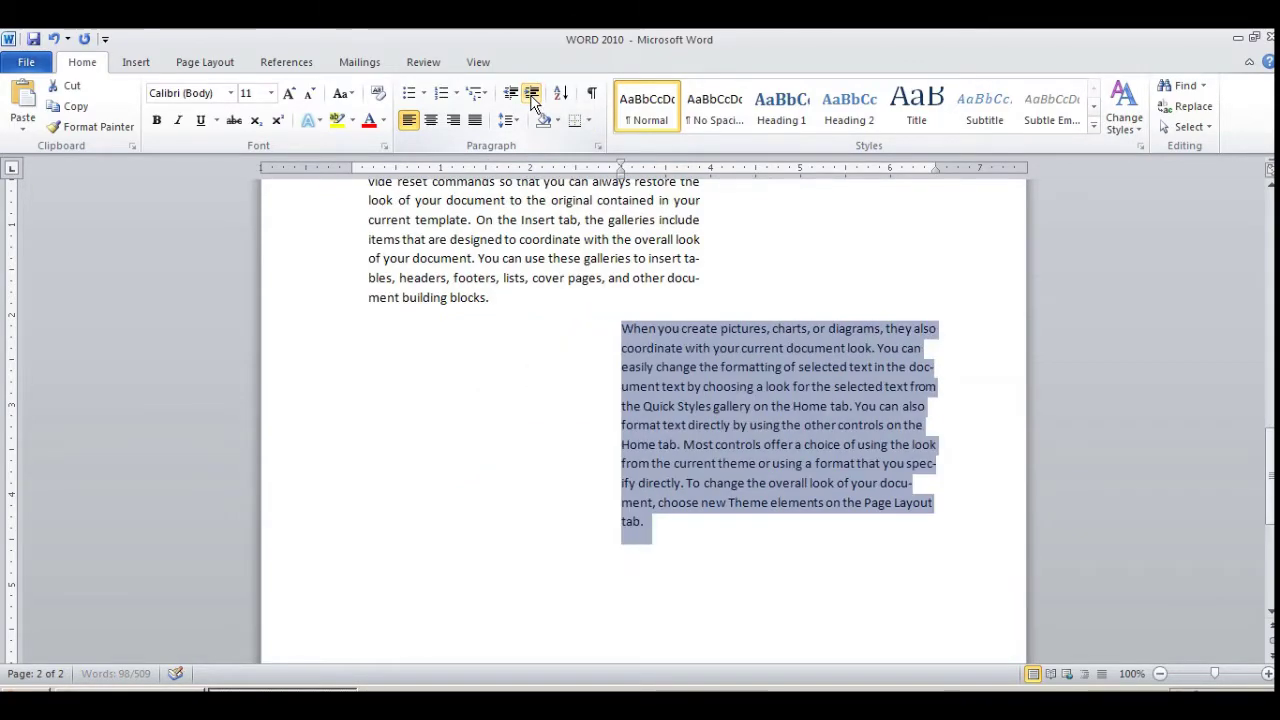
click(532, 94)
click(532, 94)
click(532, 94)
click(532, 94)
click(532, 94)
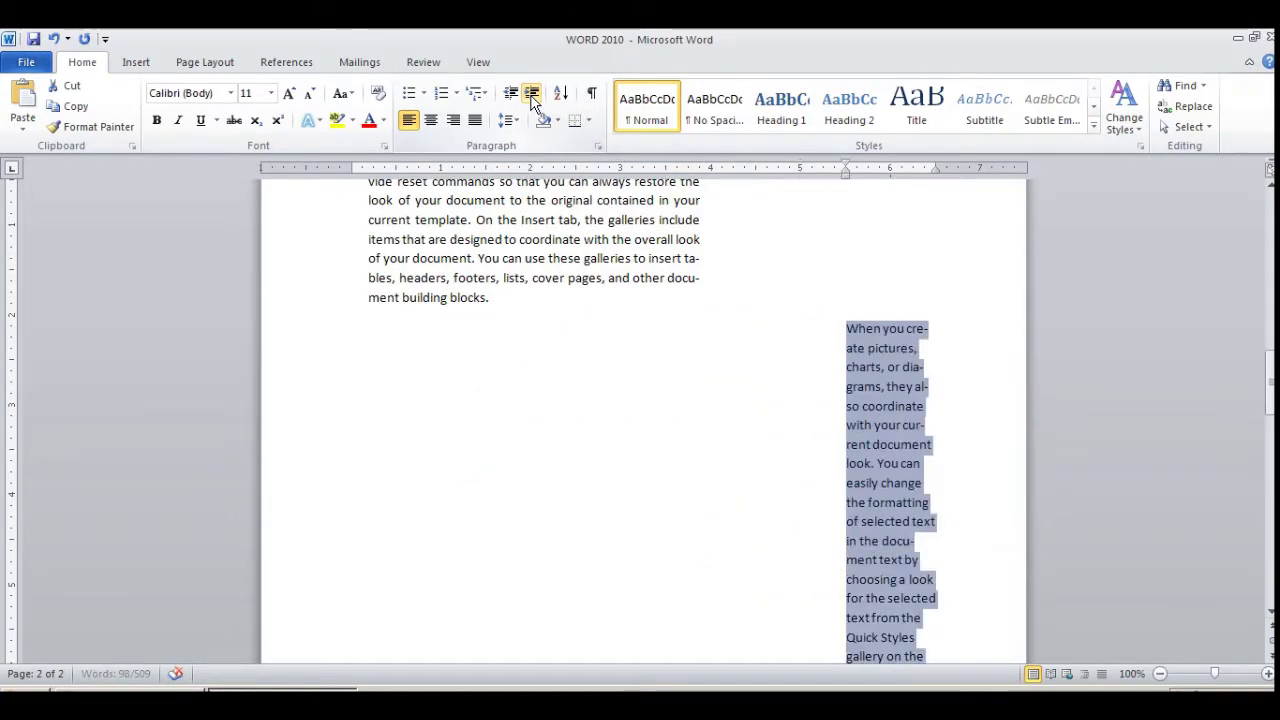
Decrease the selected last paragraph's left indent step by step to 0.5".
click(513, 95)
click(513, 95)
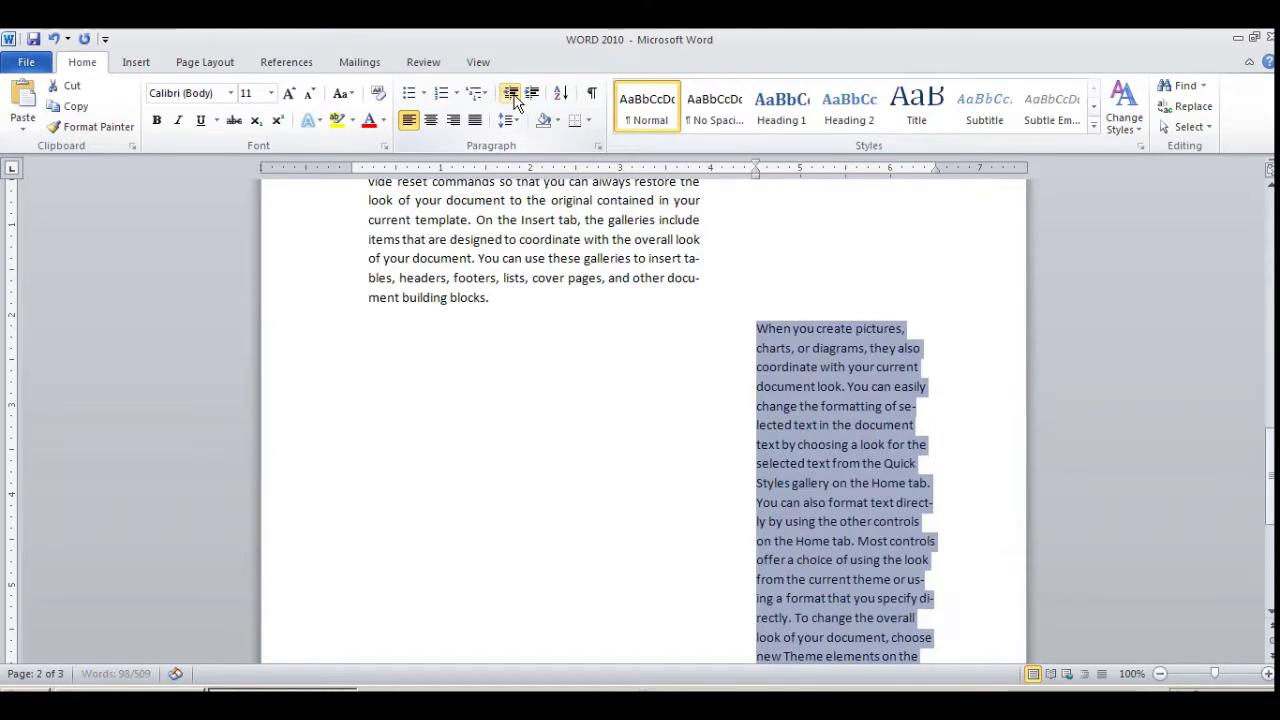
click(513, 95)
click(513, 95)
click(513, 95)
click(513, 95)
click(513, 95)
click(513, 95)
click(513, 95)
click(513, 95)
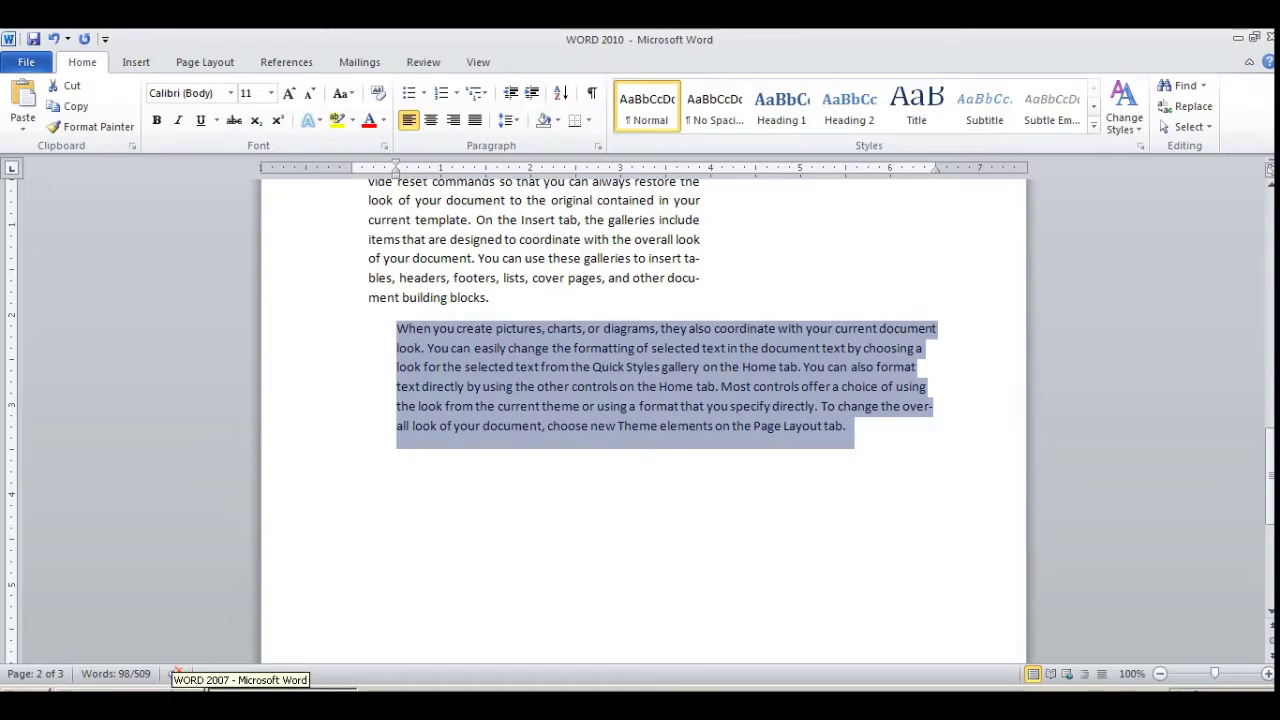
Switch to the WORD 2007 document and set the selected paragraph's left indentation to 1" in the paragraph settings.
click(176, 672)
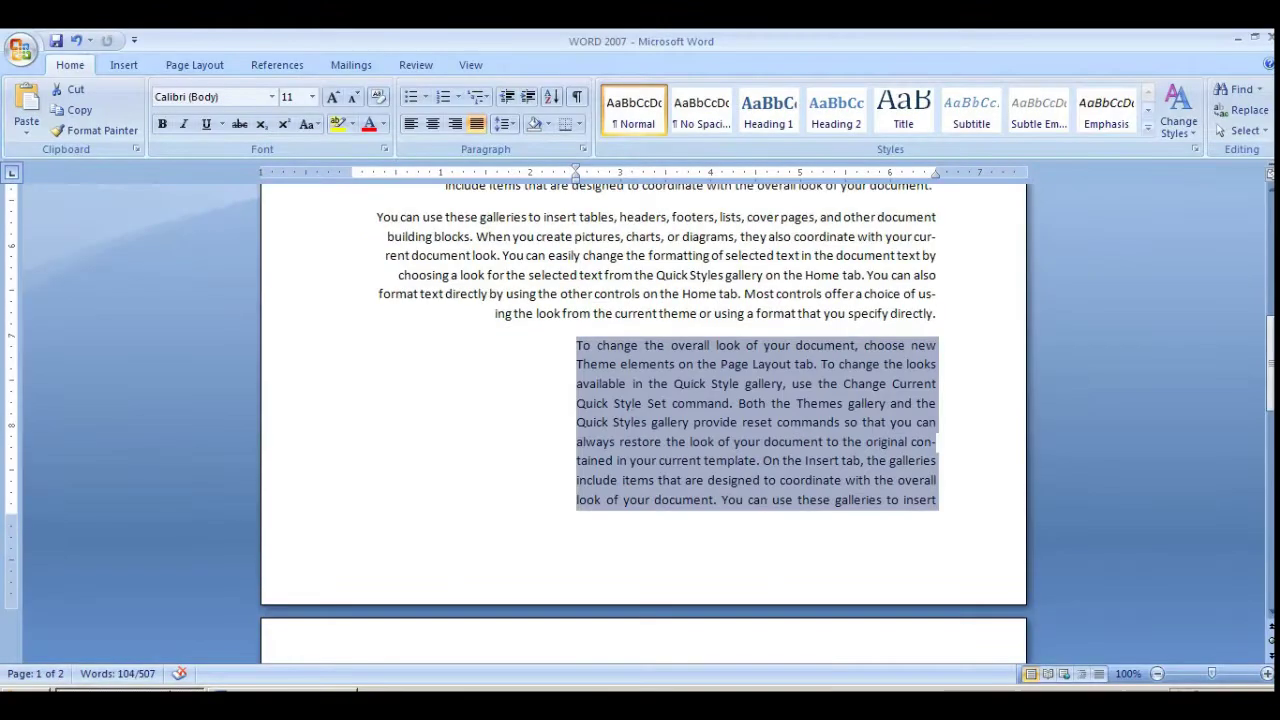
click(585, 150)
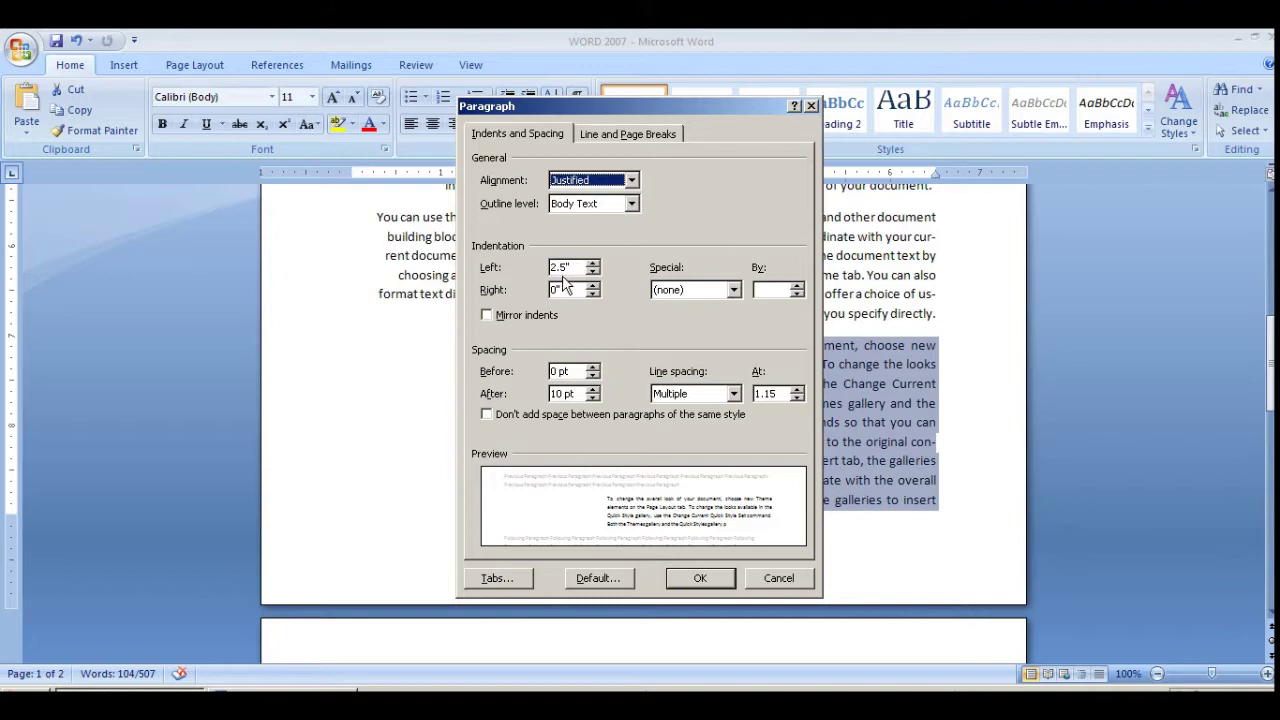
click(594, 272)
click(594, 272)
click(594, 272)
click(594, 272)
click(594, 272)
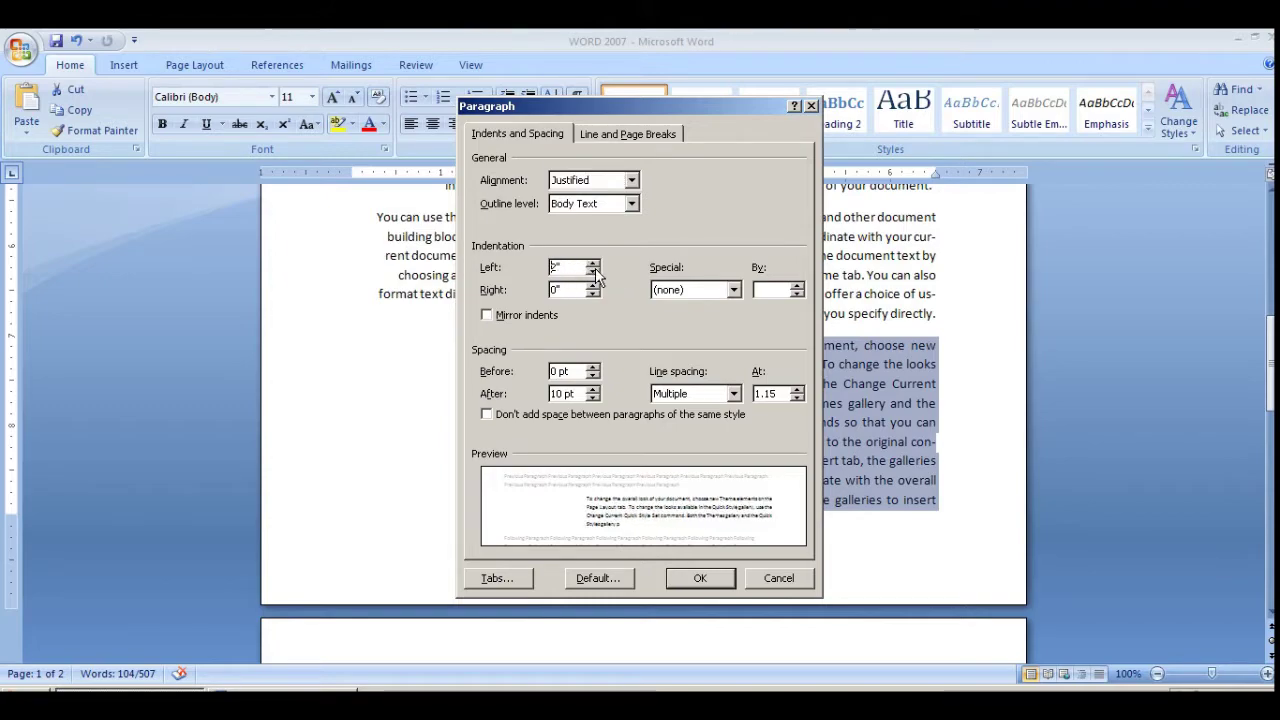
click(593, 272)
click(593, 272)
click(593, 272)
click(593, 272)
click(593, 272)
click(592, 272)
click(591, 272)
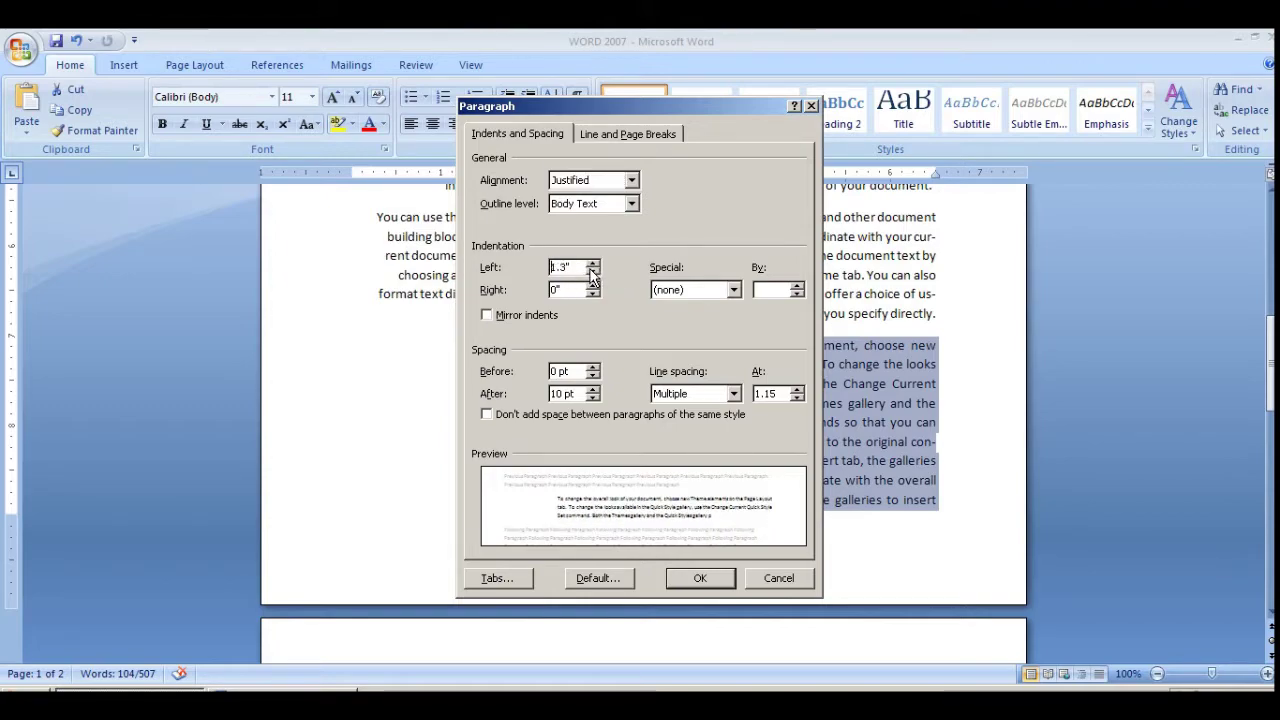
click(591, 272)
click(591, 272)
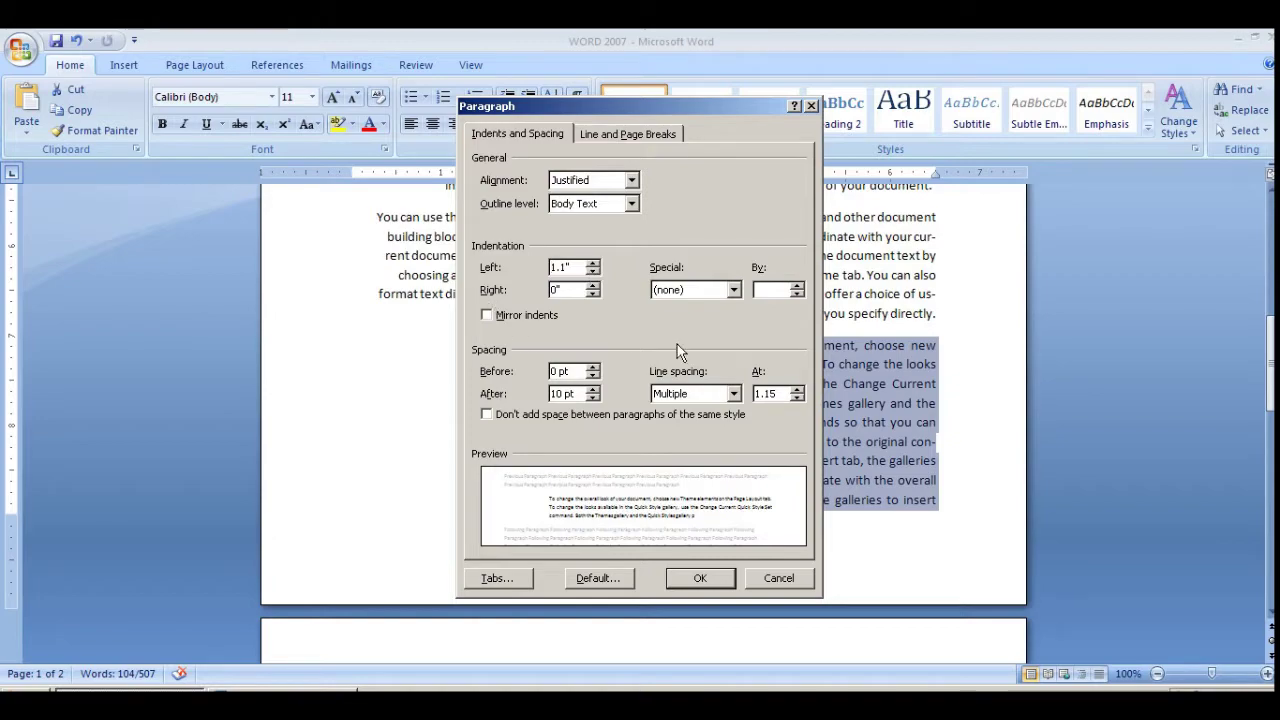
click(593, 272)
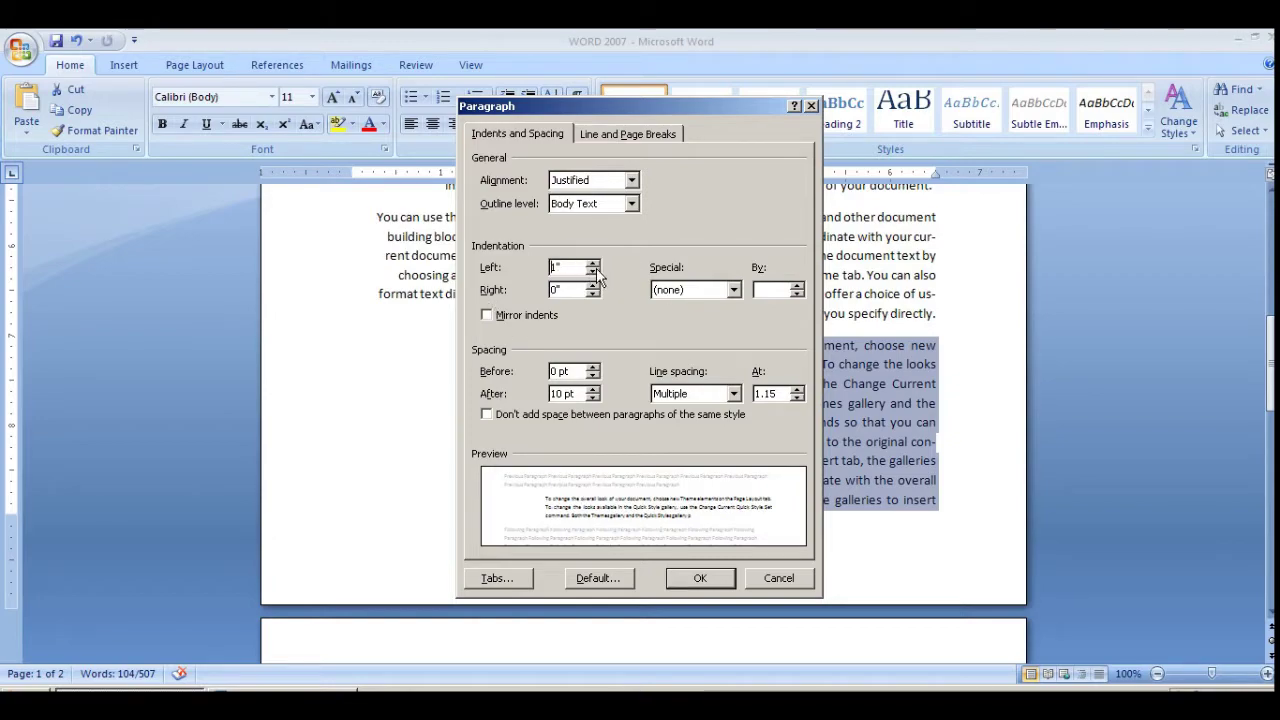
click(701, 577)
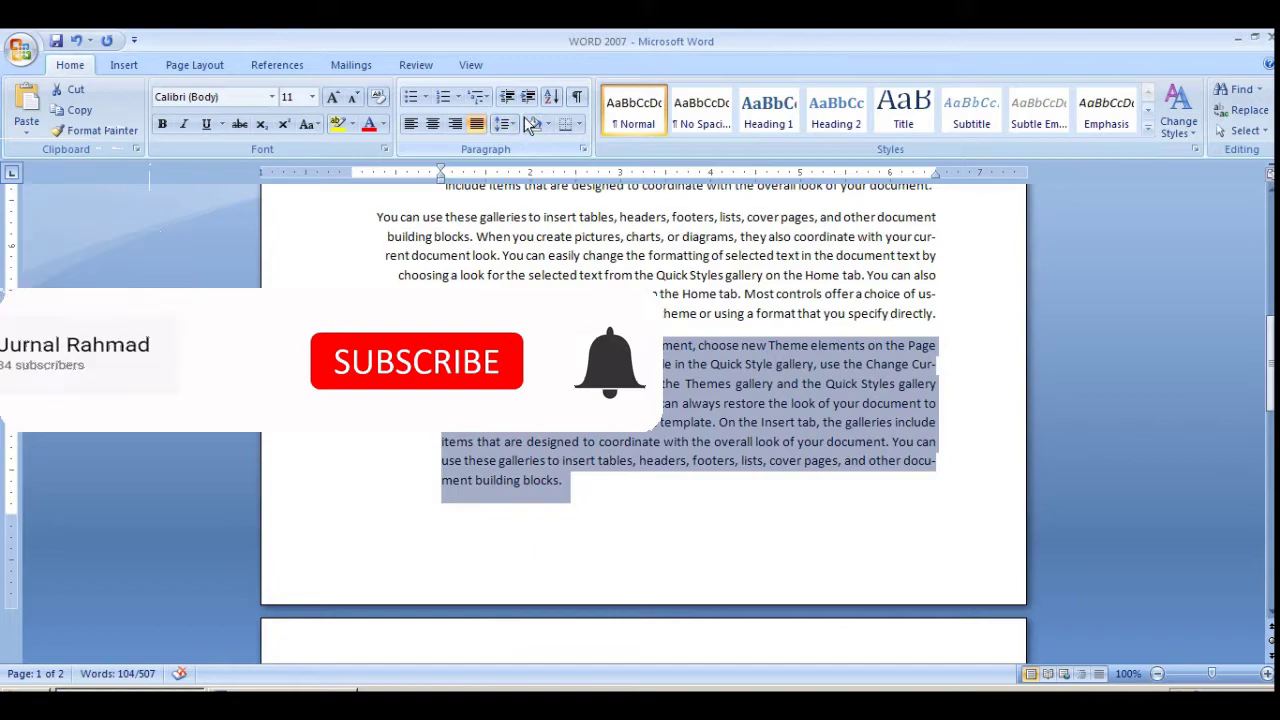
Increase the selected paragraph's left indent step by step until it reaches the right margin.
click(528, 97)
click(528, 97)
click(528, 97)
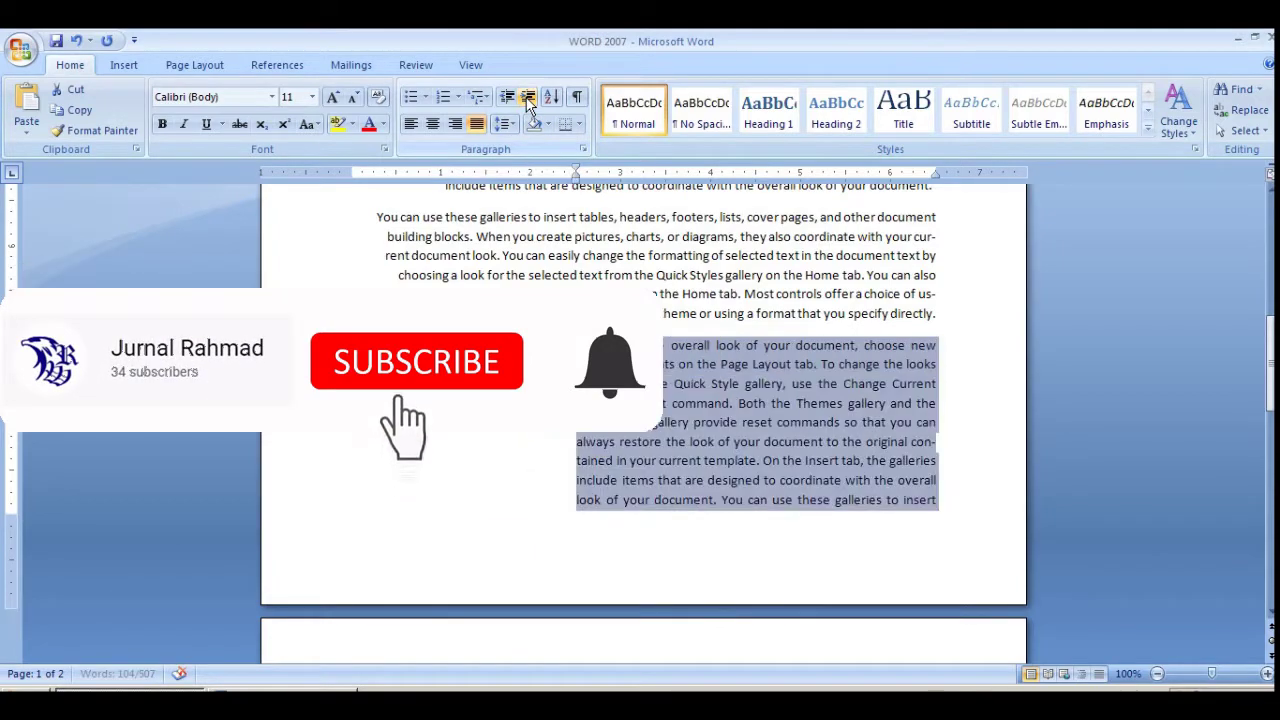
click(528, 97)
click(528, 97)
click(528, 97)
click(528, 97)
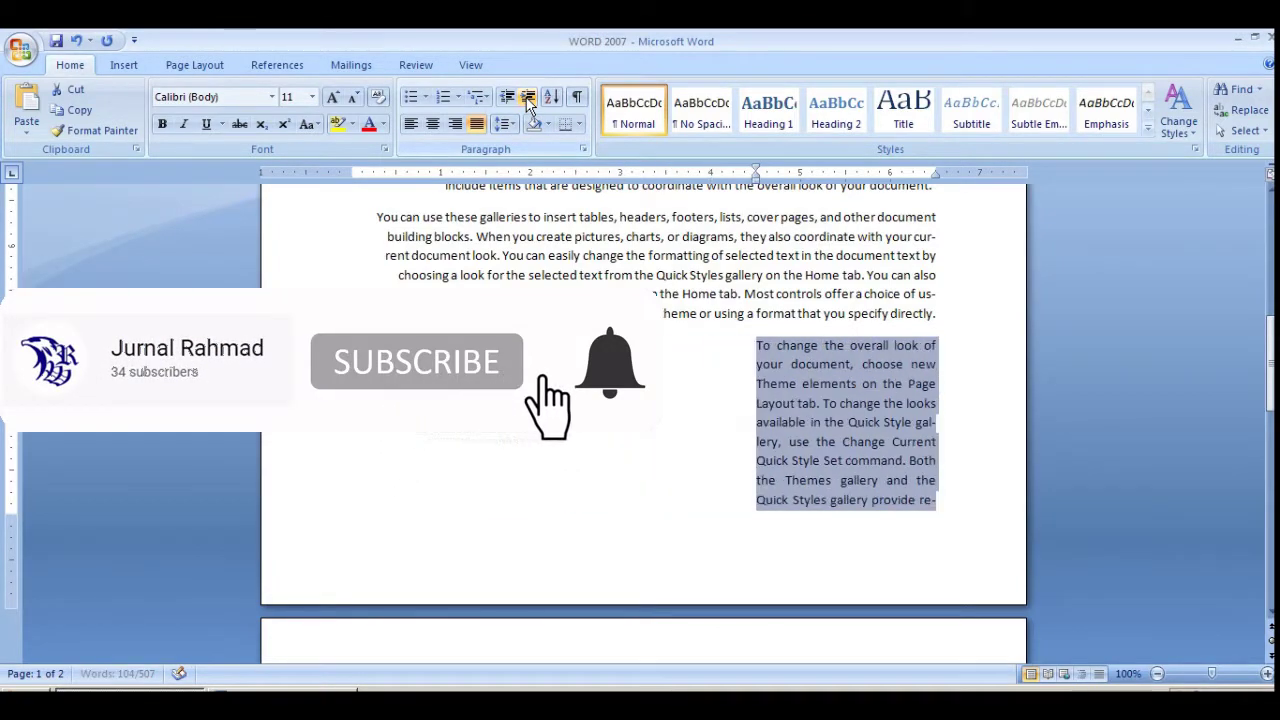
click(528, 97)
click(528, 97)
click(528, 97)
click(528, 97)
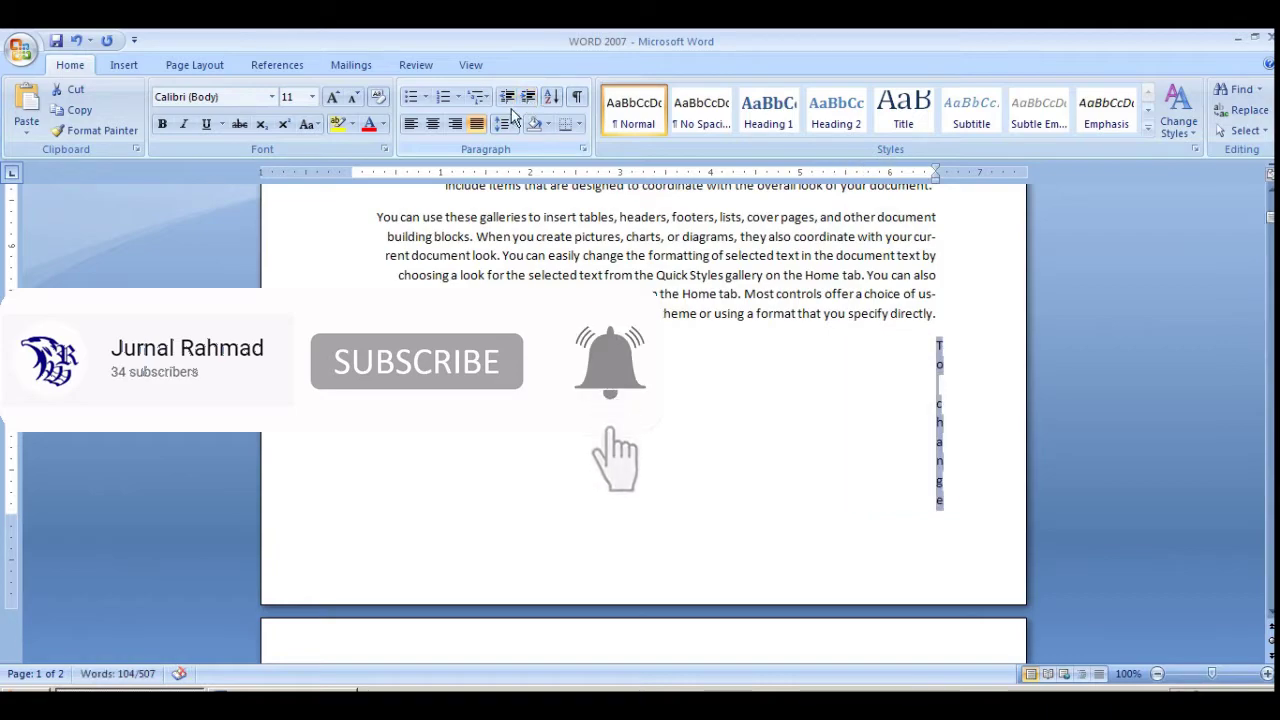
Decrease the selected paragraph's left indent from the right margin step by step to 0.5".
click(508, 97)
click(508, 97)
click(508, 97)
click(508, 97)
click(508, 97)
click(508, 97)
click(508, 97)
click(508, 97)
click(508, 97)
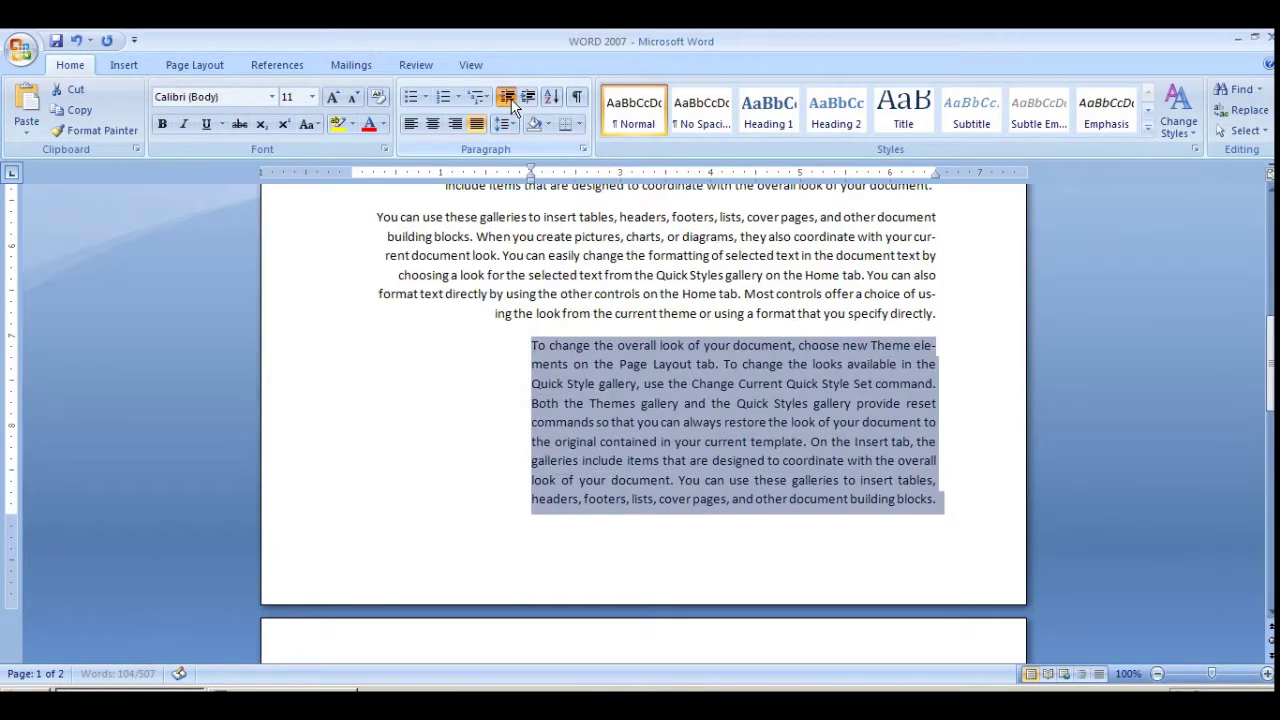
click(508, 97)
click(508, 97)
click(508, 97)
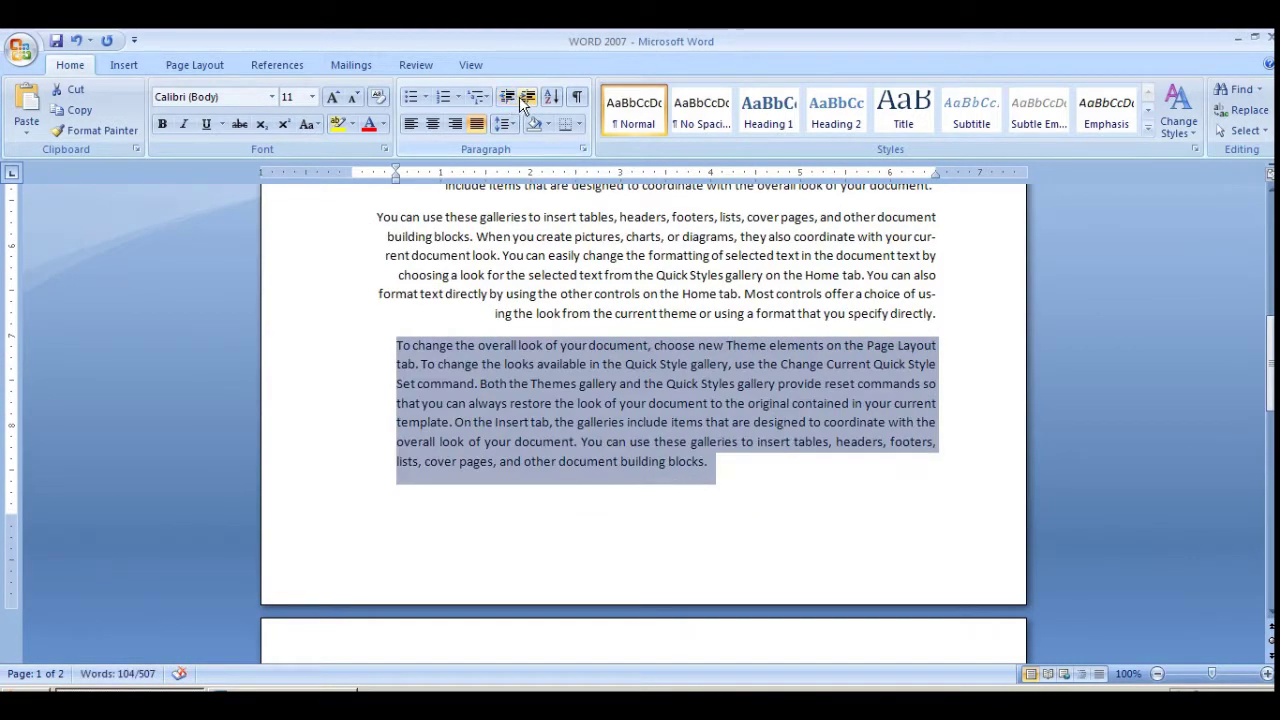
Increase the selected paragraph's left indent again by seven steps.
click(528, 97)
click(528, 97)
click(528, 97)
click(528, 97)
click(528, 97)
click(528, 97)
click(528, 97)
Bring the selected paragraph's left indent back down step by step to 1".
click(508, 97)
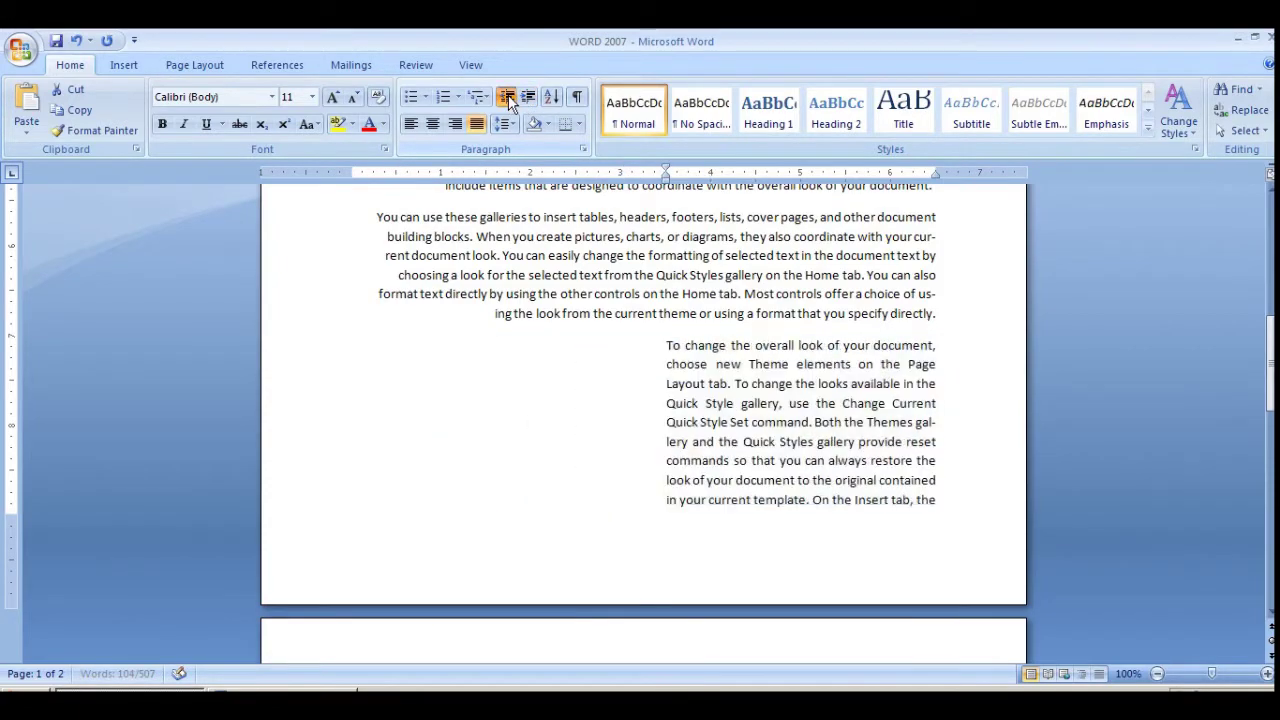
click(508, 97)
click(508, 97)
click(508, 97)
click(508, 97)
click(508, 97)
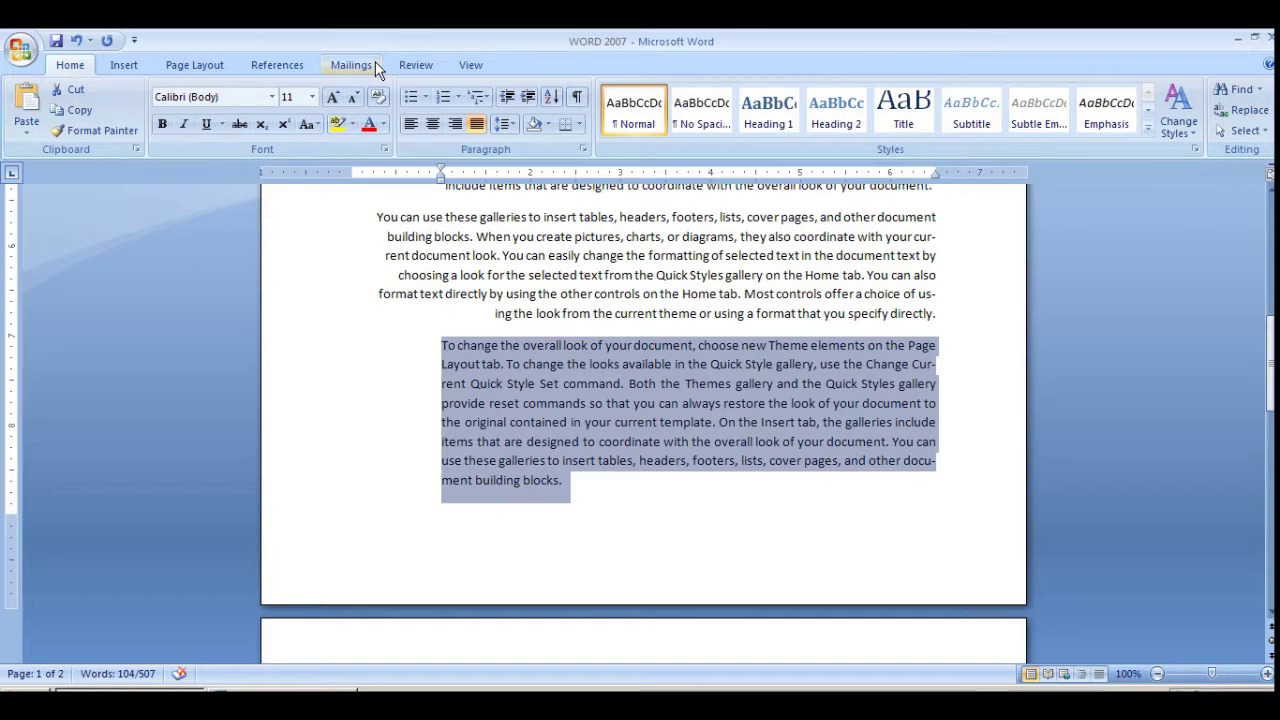
Set the measurement units to Centimeters in the advanced display options and check the units in the paragraph's indentation settings.
click(16, 56)
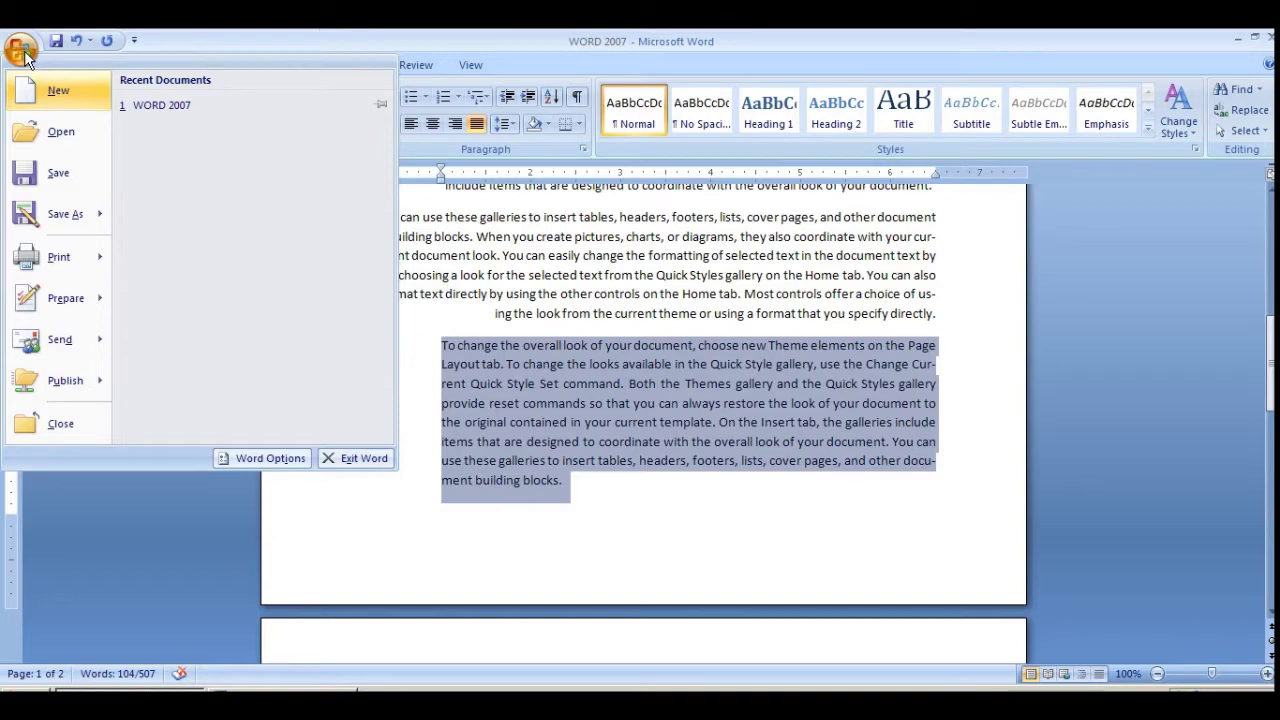
click(262, 460)
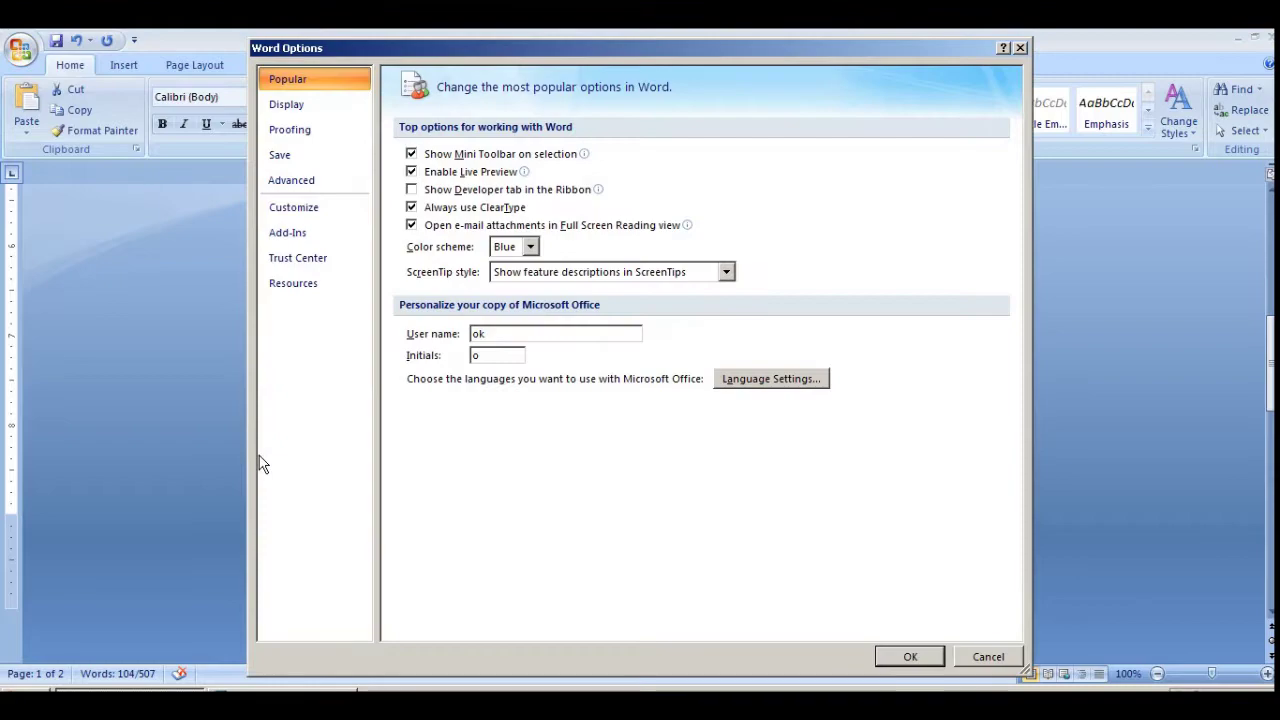
click(329, 182)
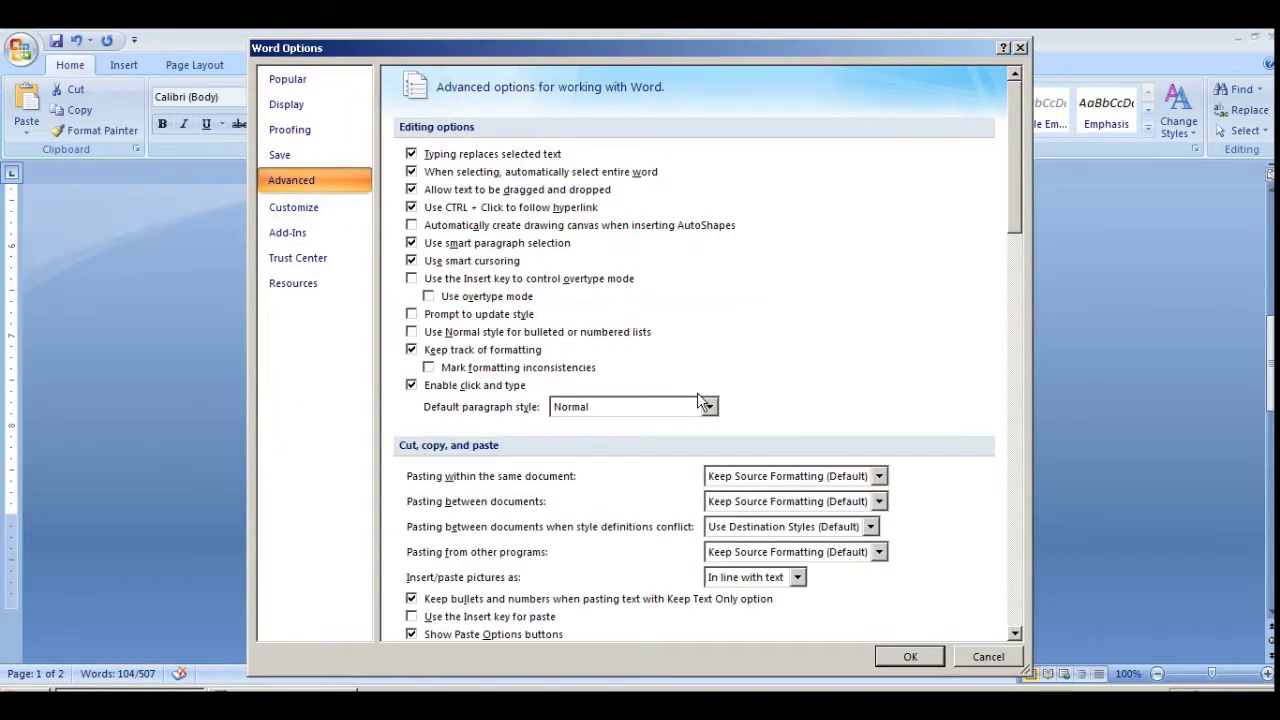
scroll(605, 370, down, 2)
scroll(605, 370, down, 8)
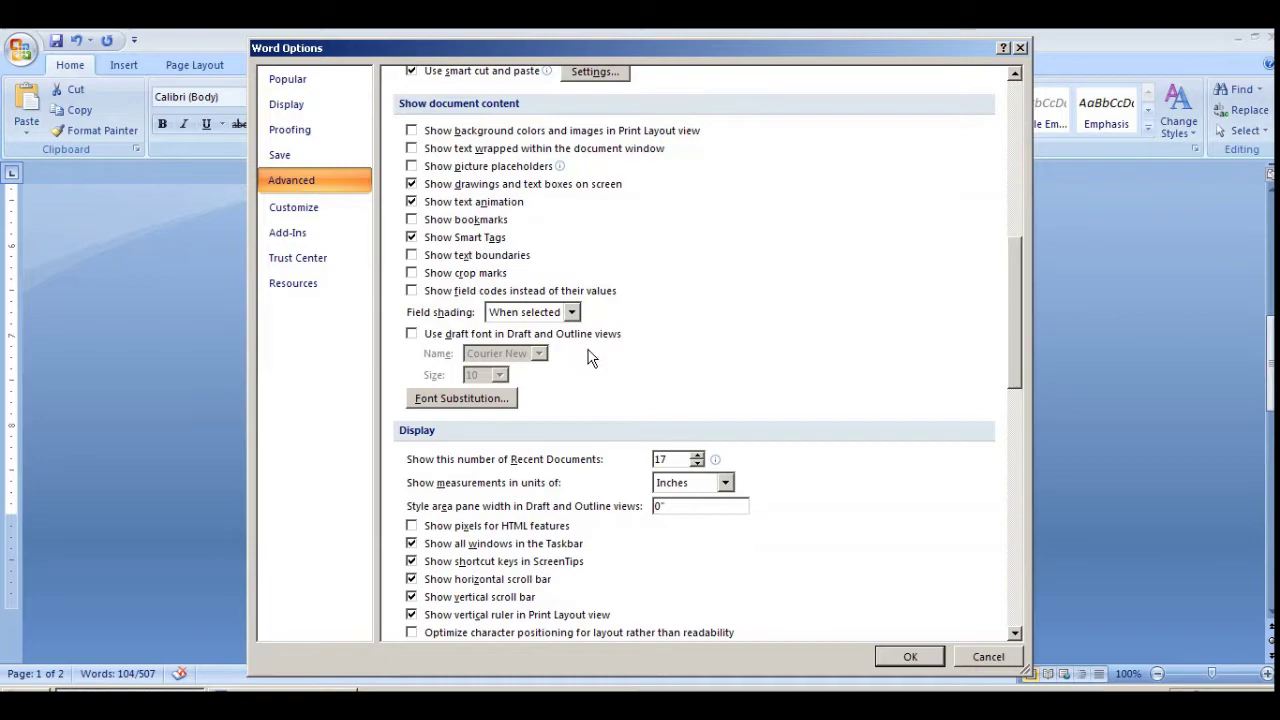
scroll(555, 350, down, 4)
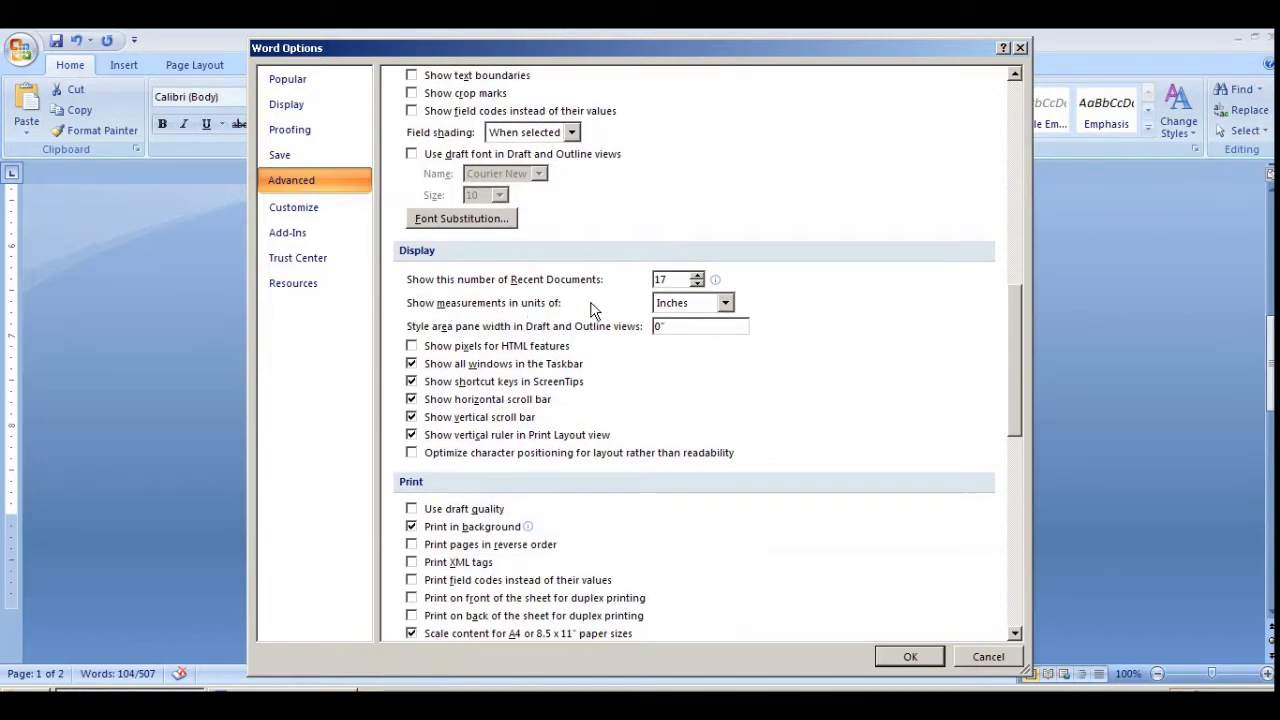
click(725, 304)
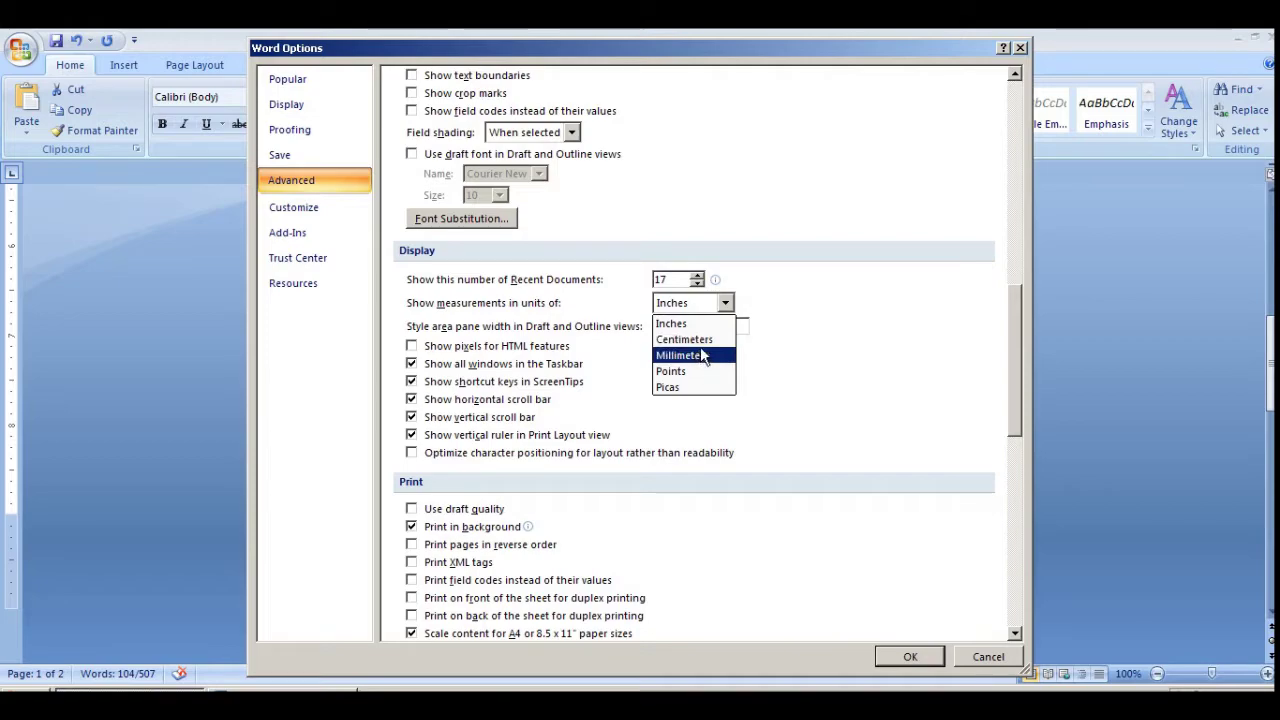
click(702, 340)
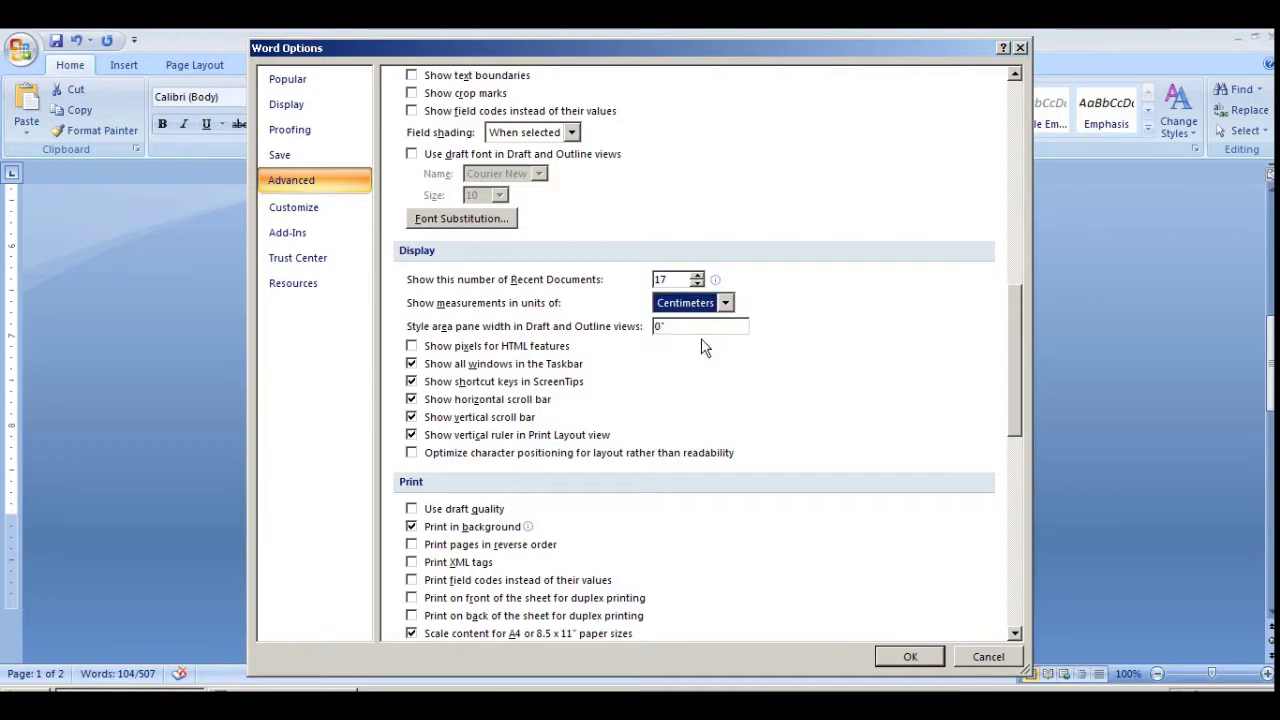
click(908, 656)
click(584, 150)
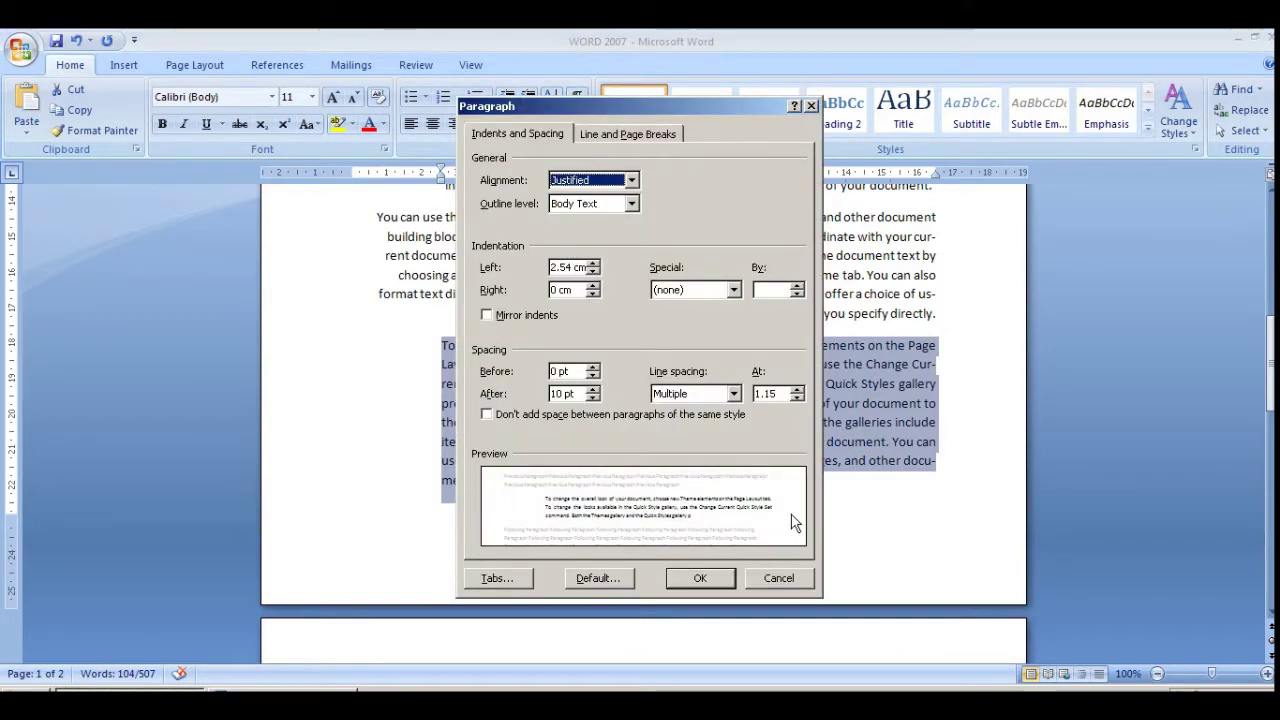
click(780, 575)
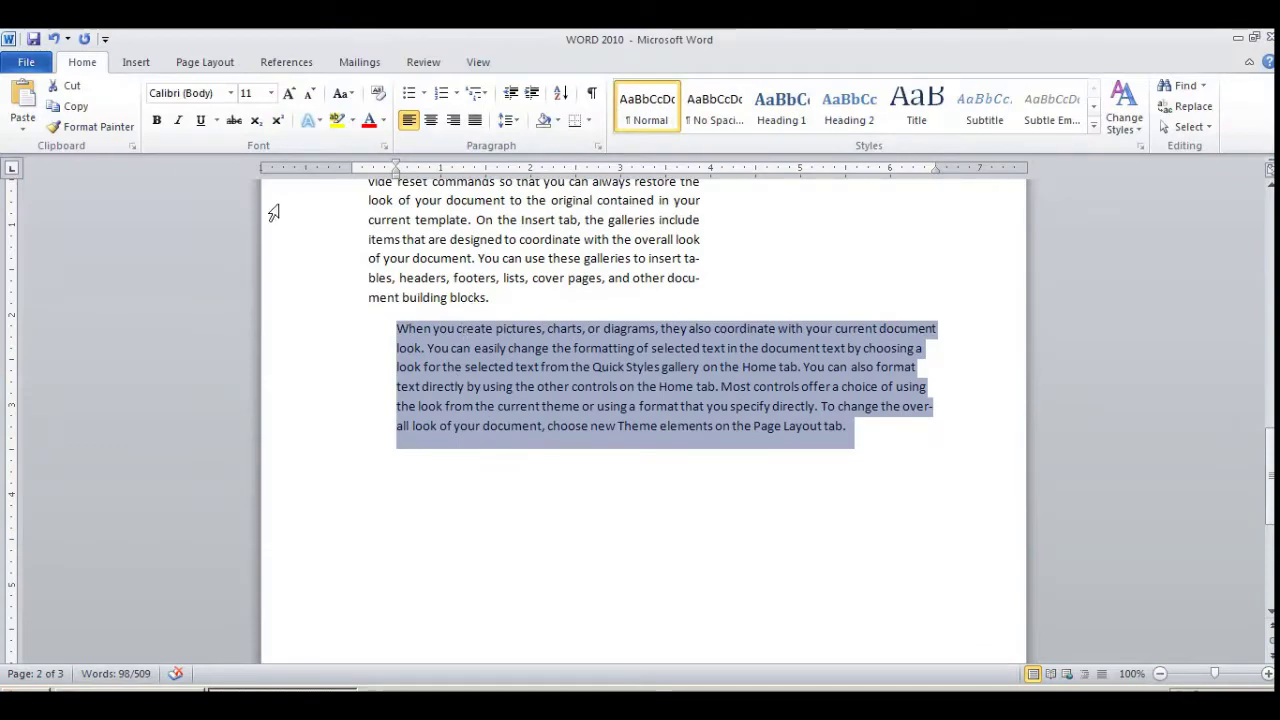
In the Word 2010 document, set the measurement units to Centimeters in the advanced display options and check the selected paragraph's indentation units.
click(33, 64)
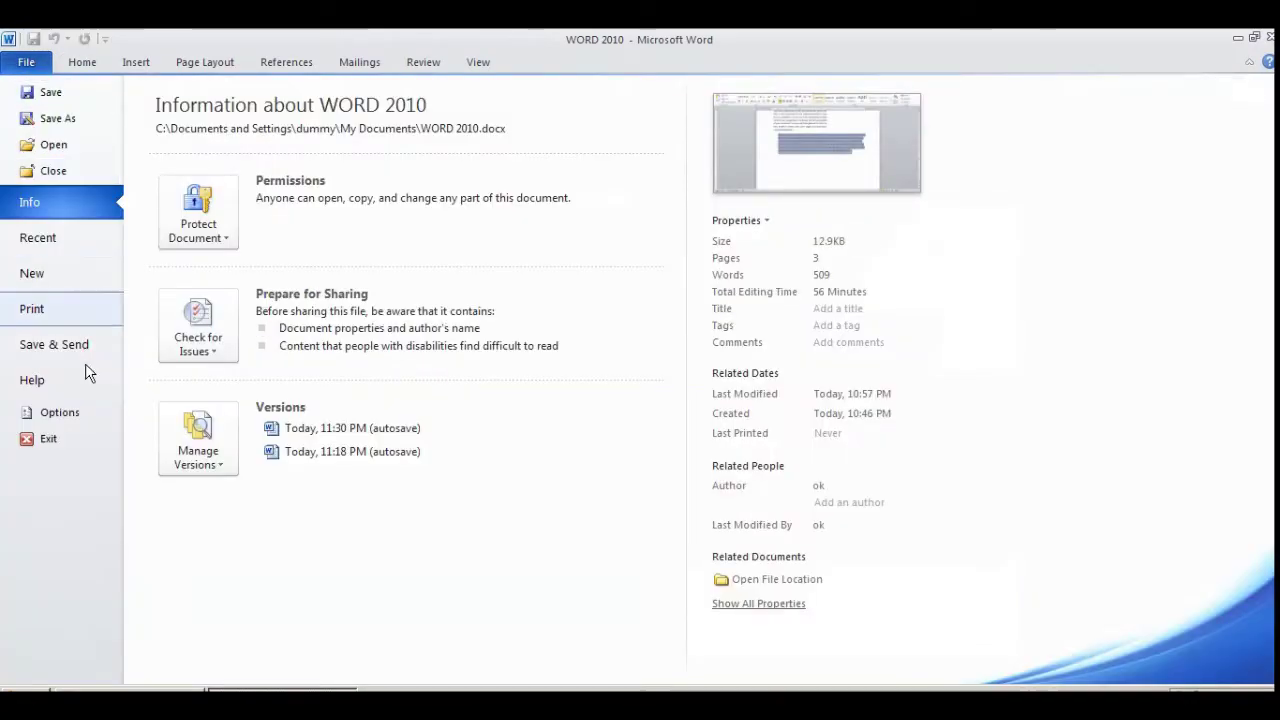
click(92, 412)
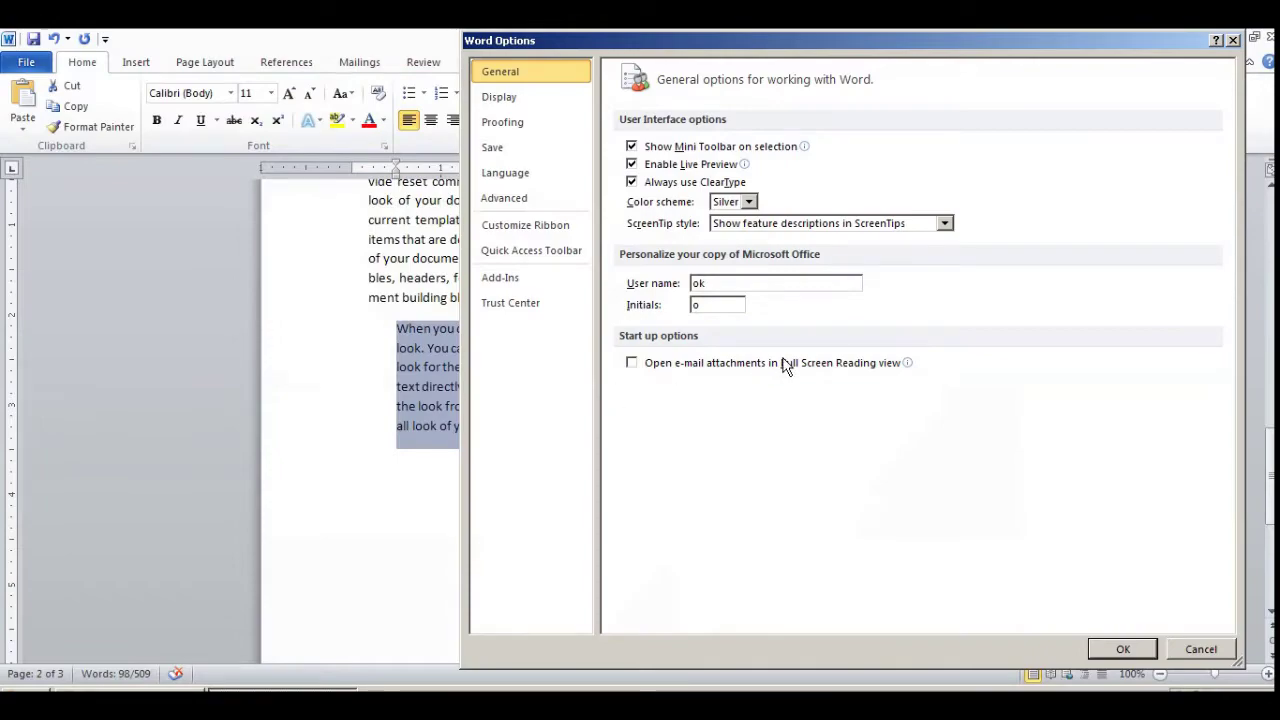
click(488, 199)
scroll(797, 428, down, 15)
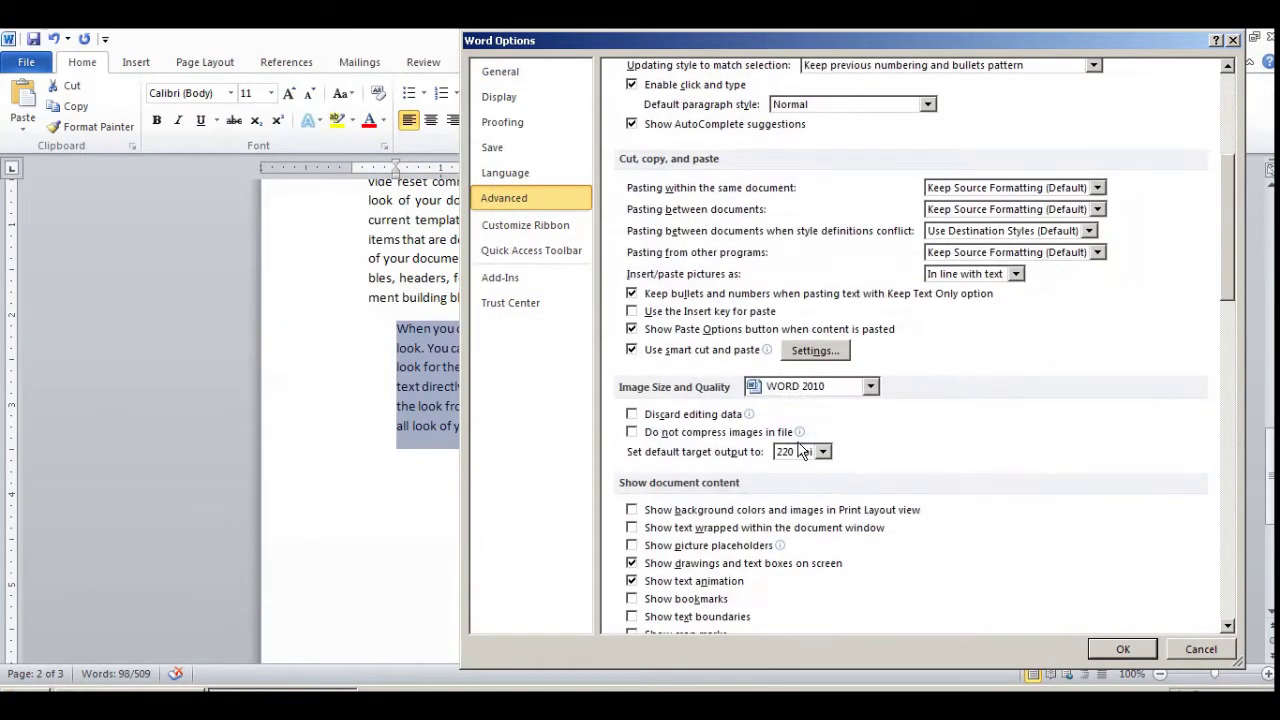
scroll(800, 450, down, 1)
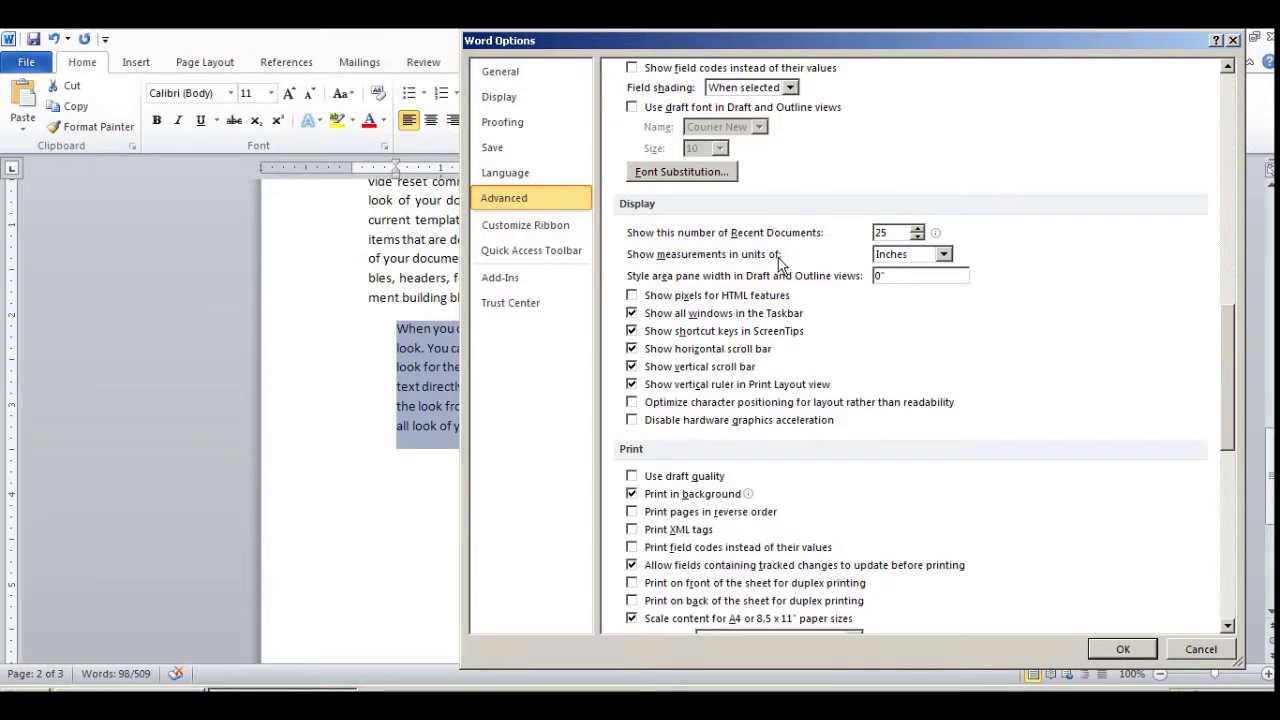
click(920, 258)
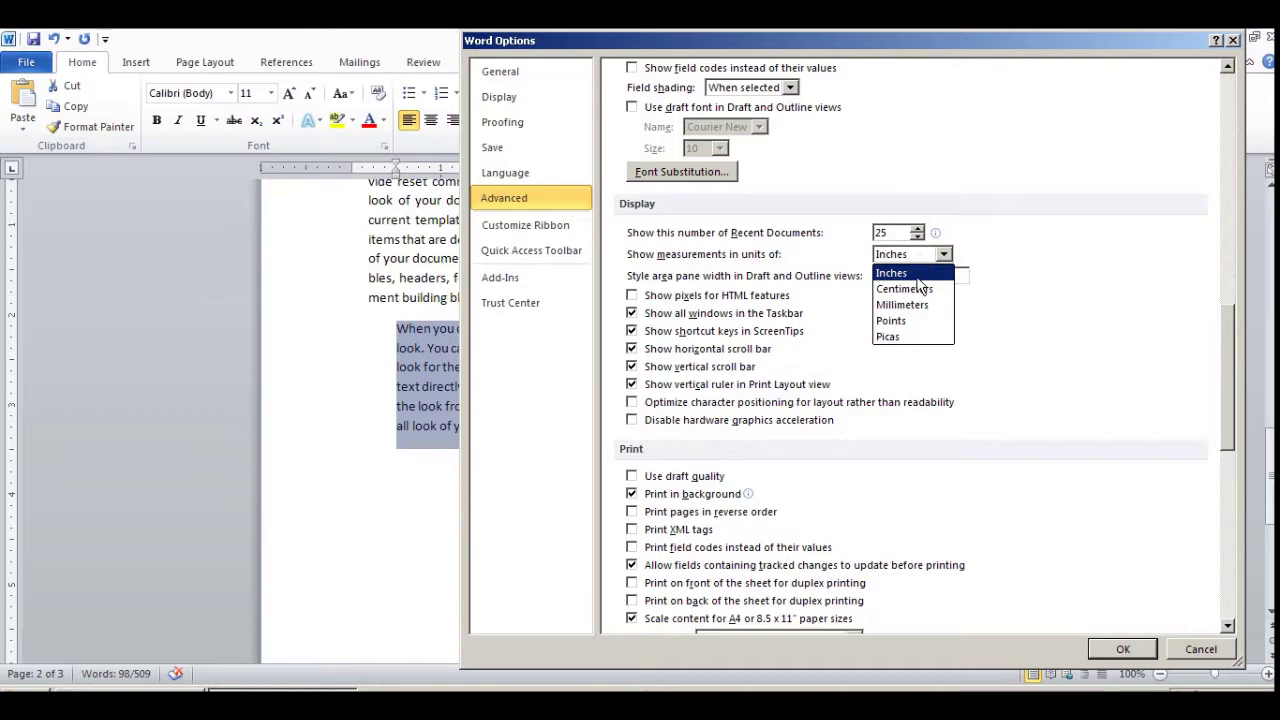
click(920, 289)
click(1123, 649)
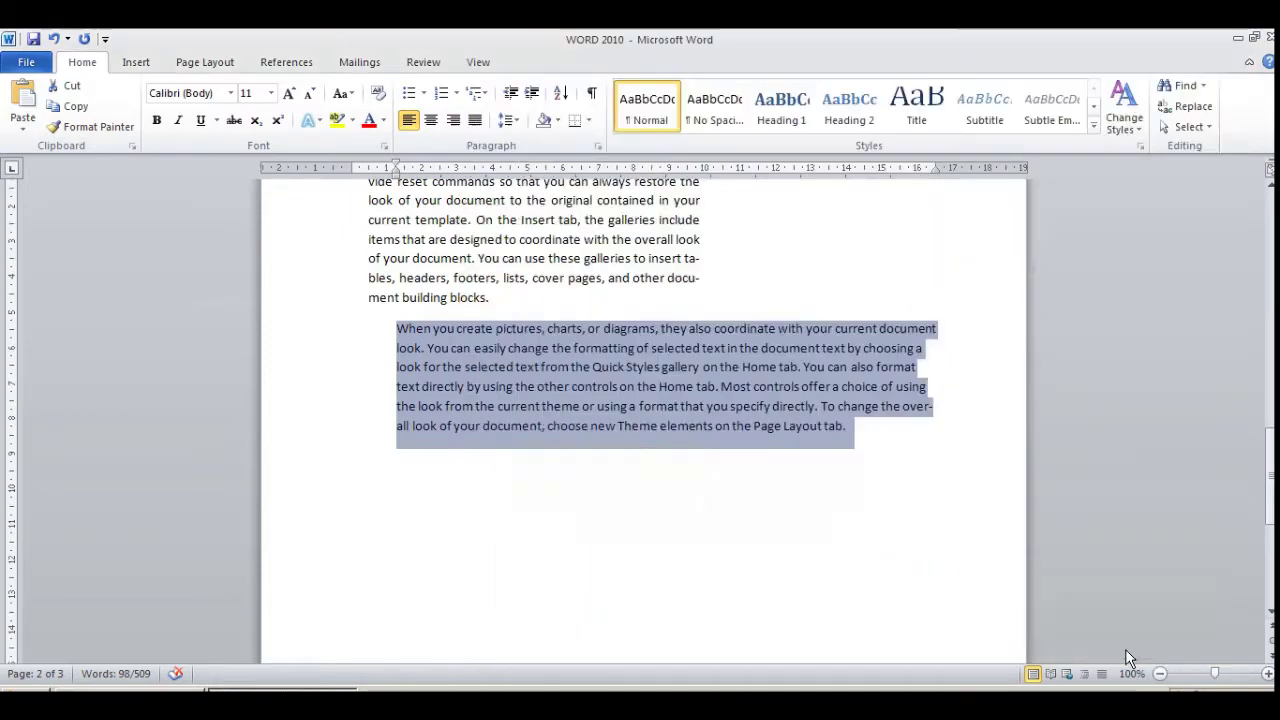
click(596, 147)
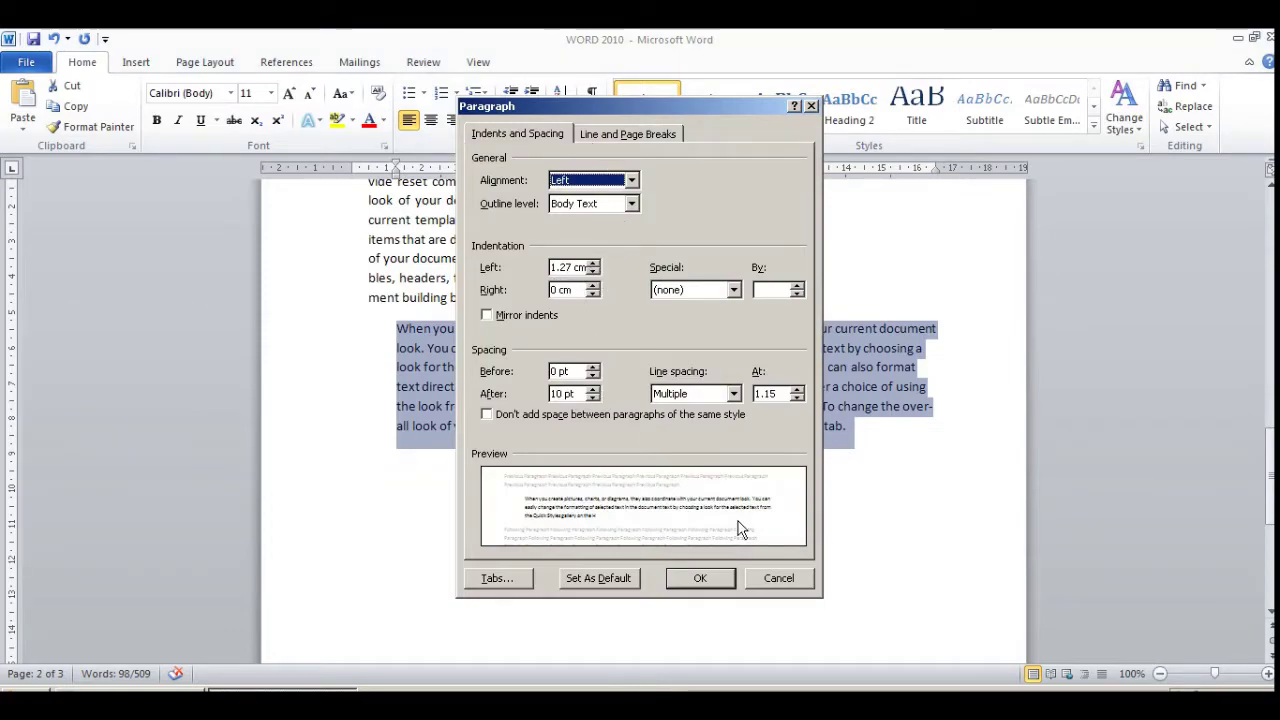
click(777, 579)
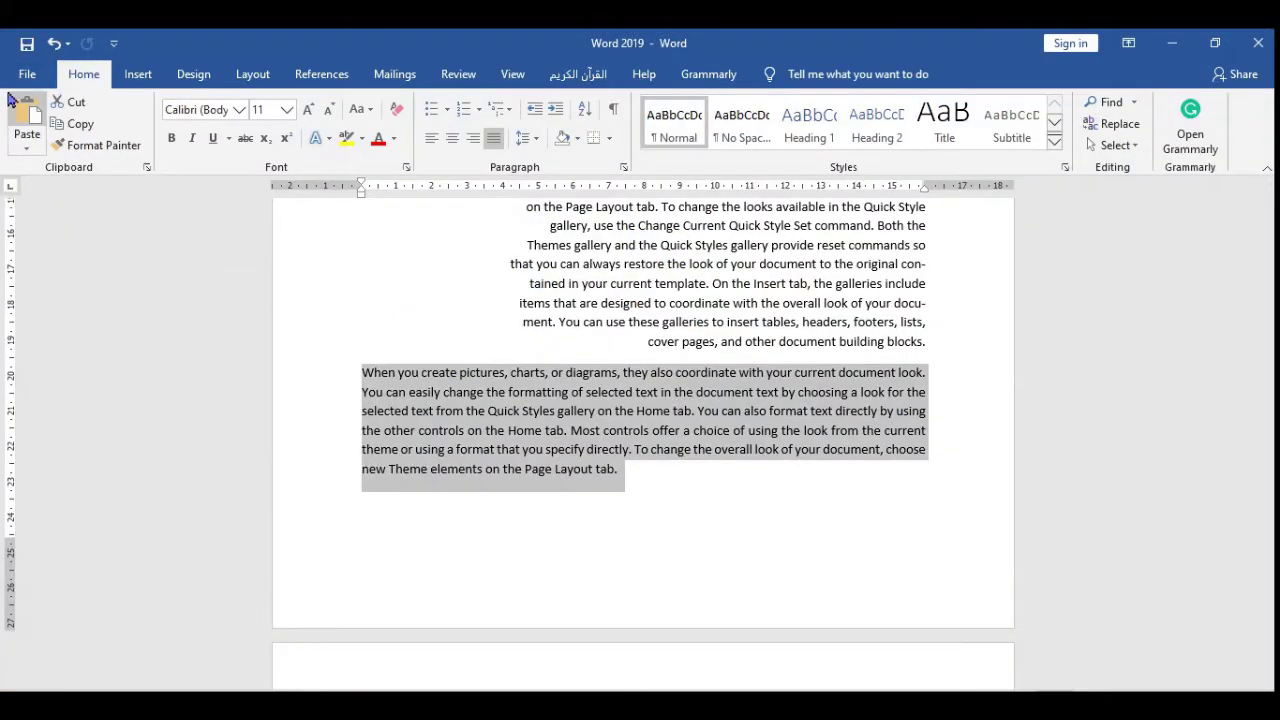
In the Word 2019 document, view the available measurement units in the advanced display options and leave without changing them.
click(16, 76)
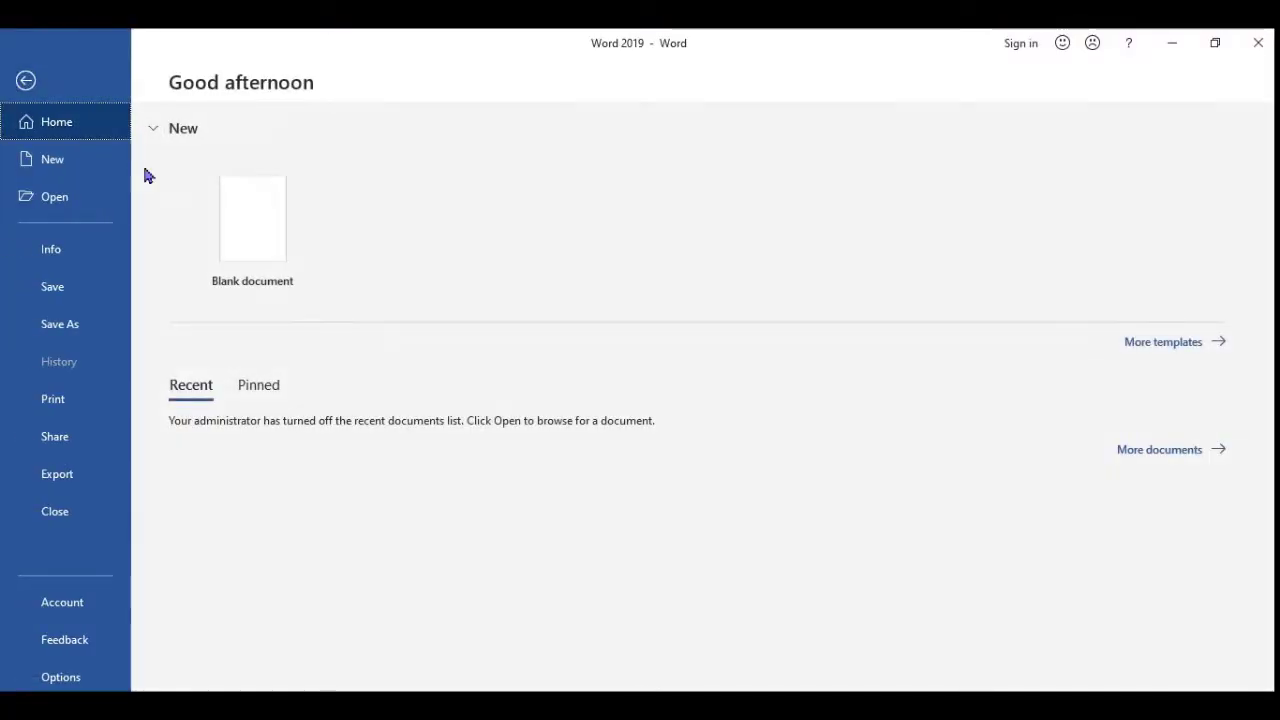
key(Escape)
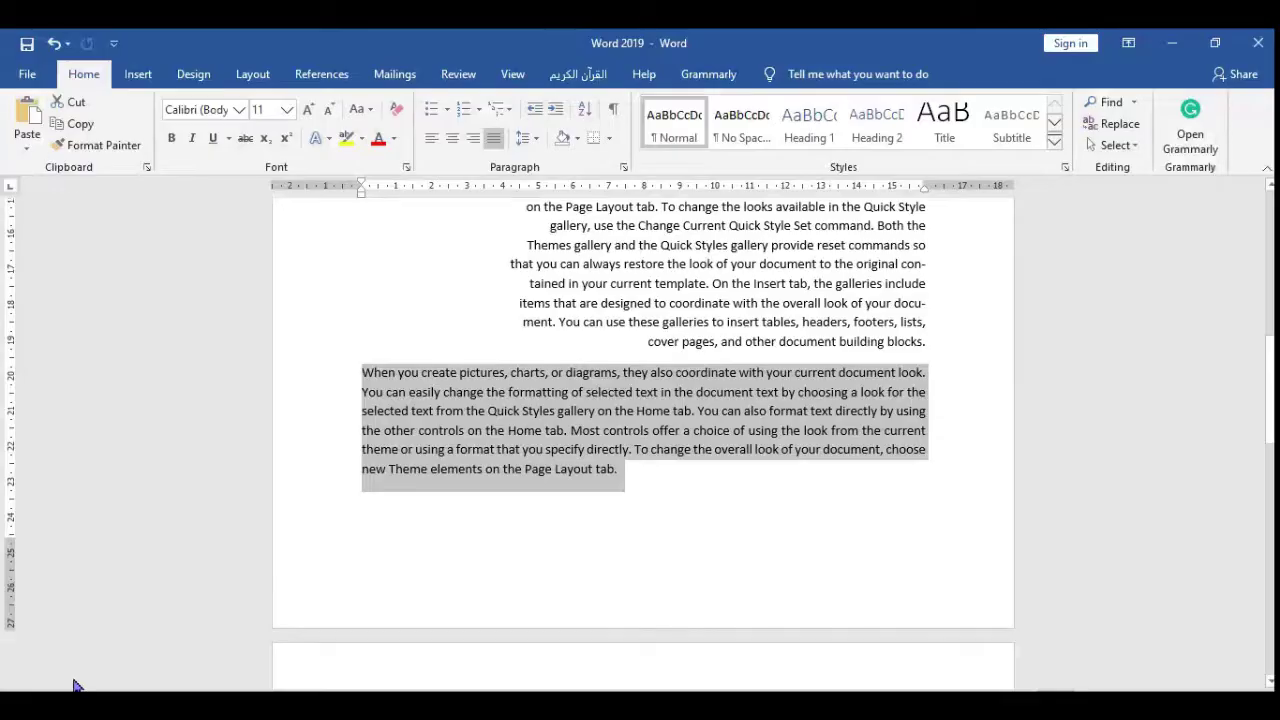
click(325, 249)
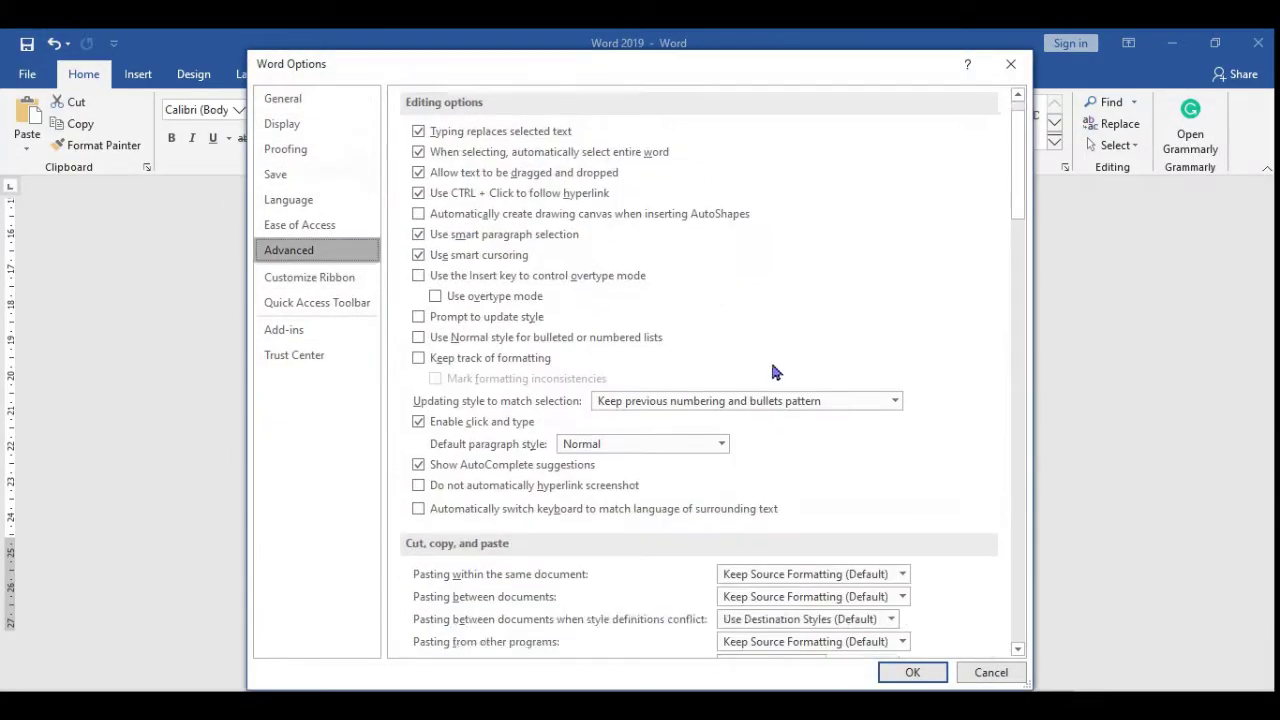
scroll(772, 372, down, 15)
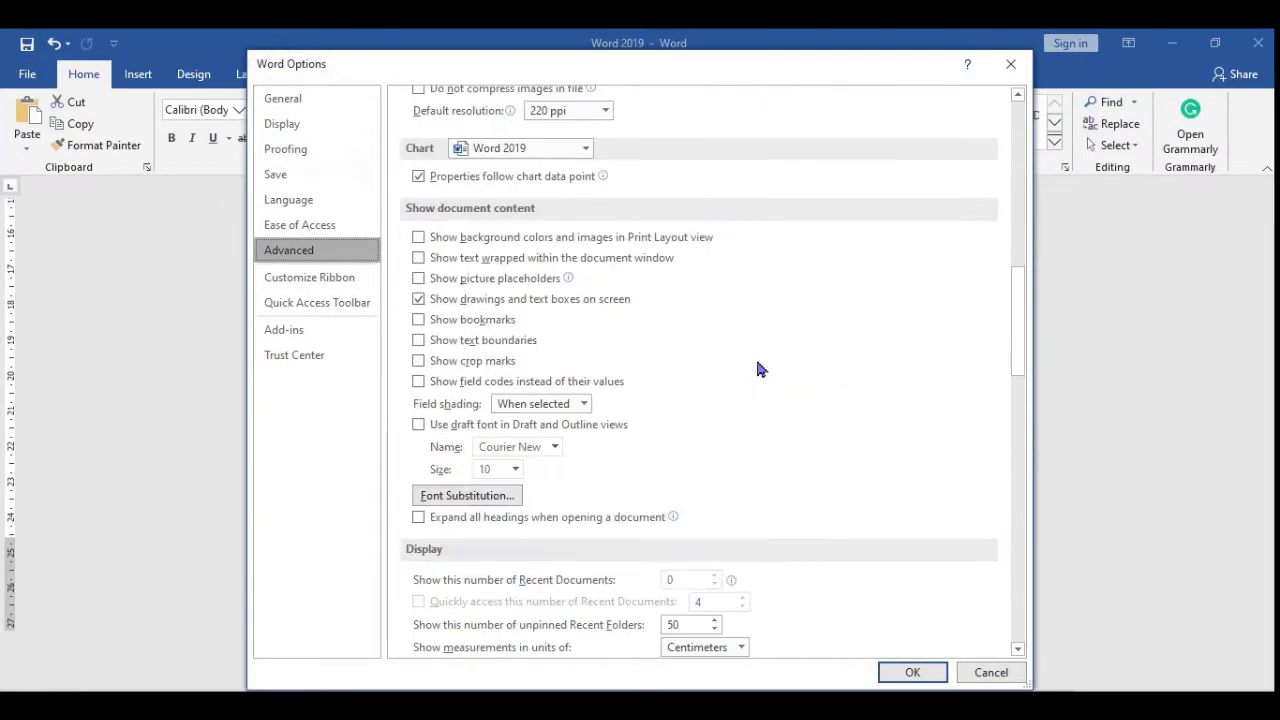
scroll(758, 370, down, 3)
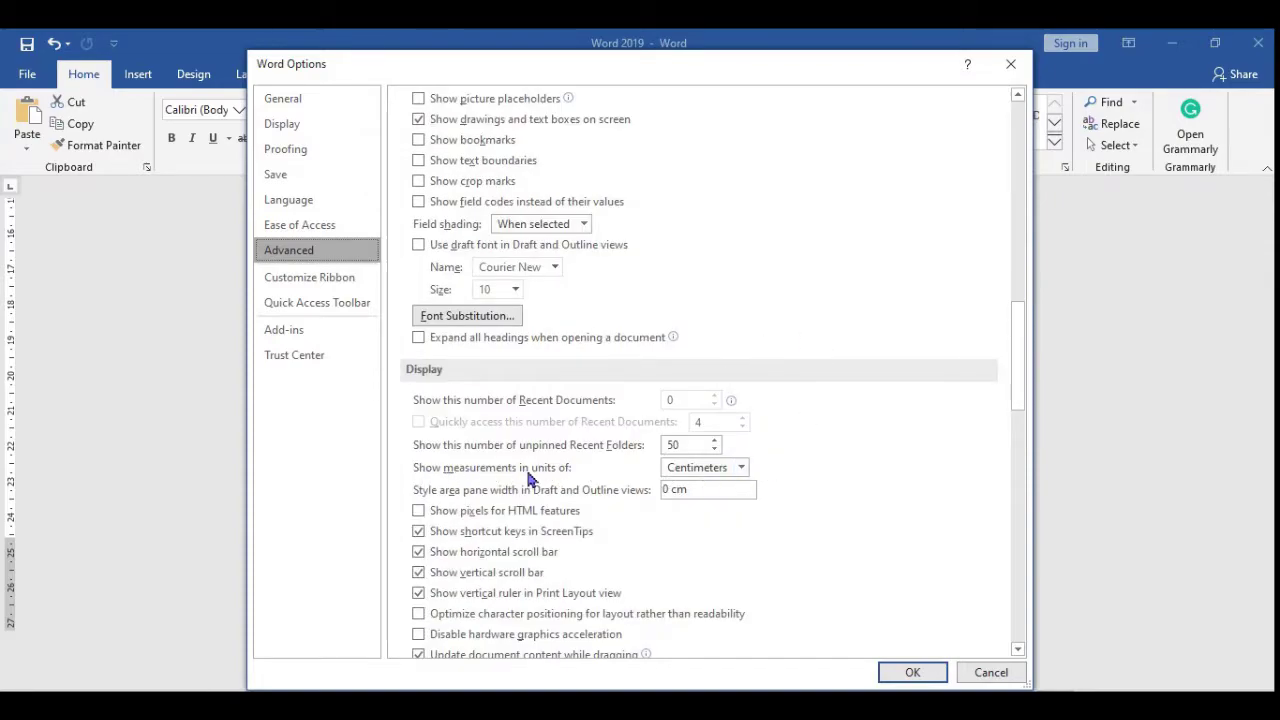
click(700, 468)
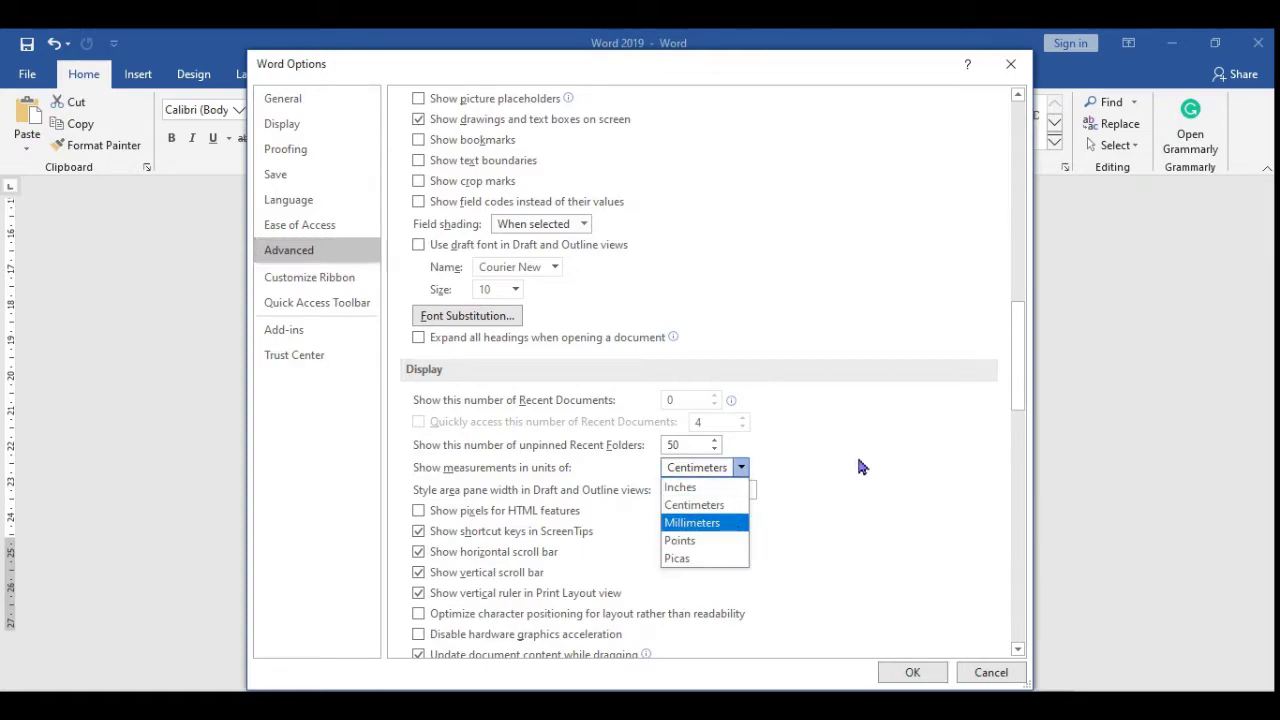
click(757, 371)
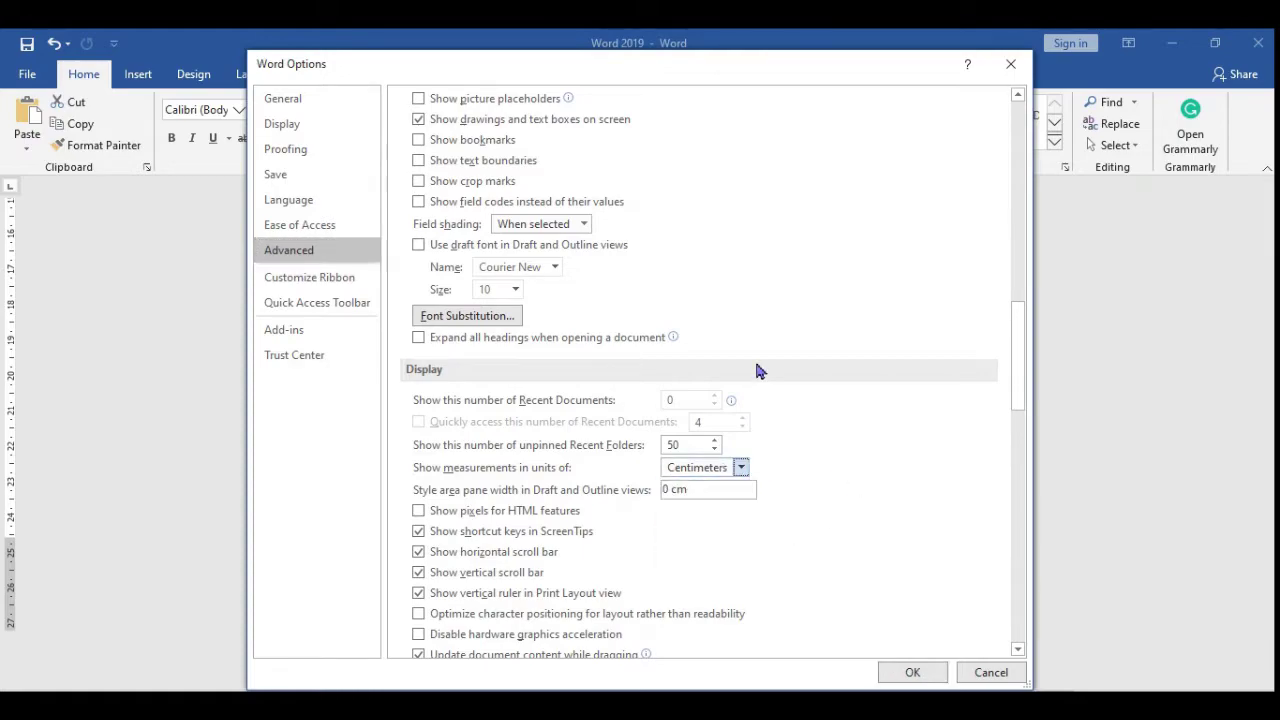
click(992, 673)
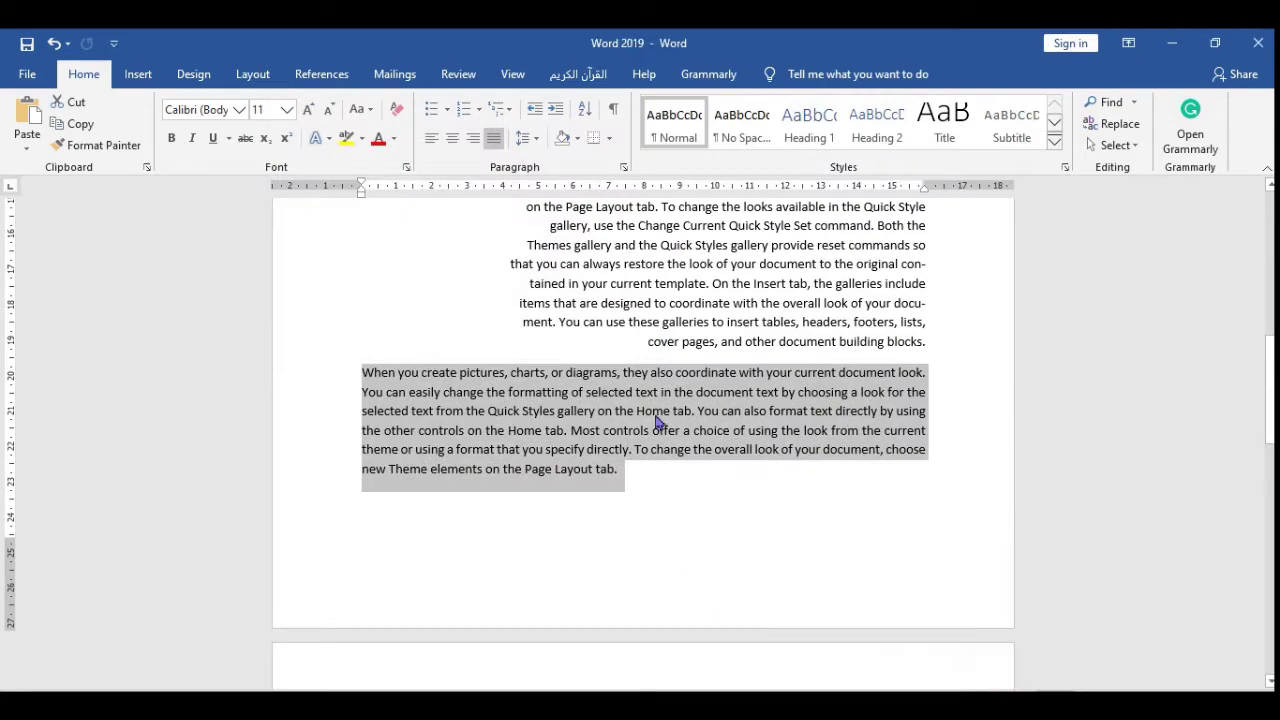
click(629, 505)
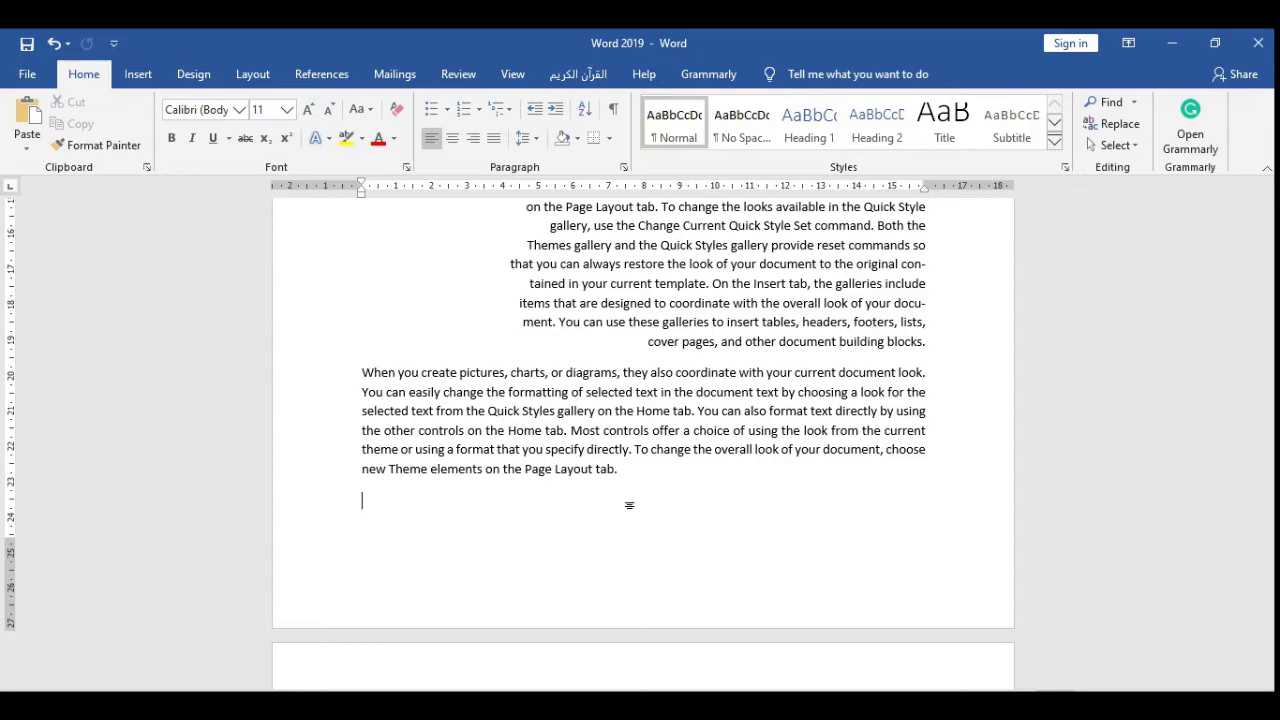
scroll(500, 550, down, 3)
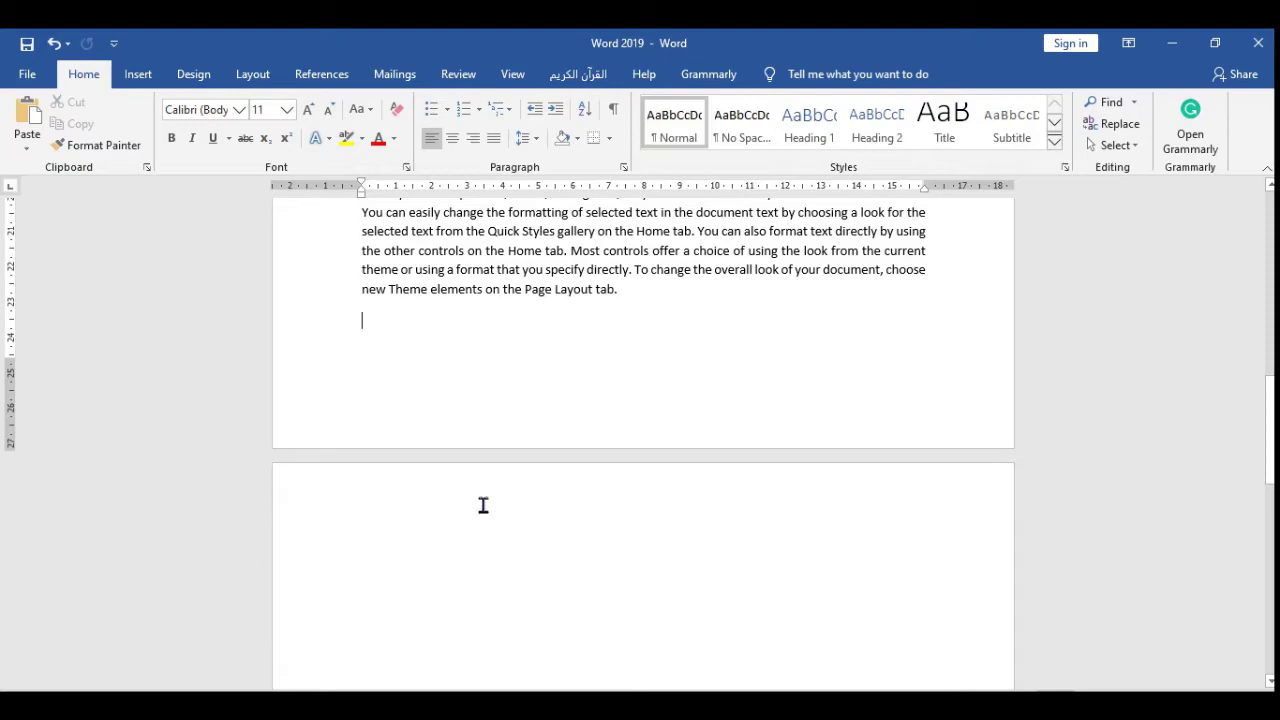
scroll(483, 506, up, 1)
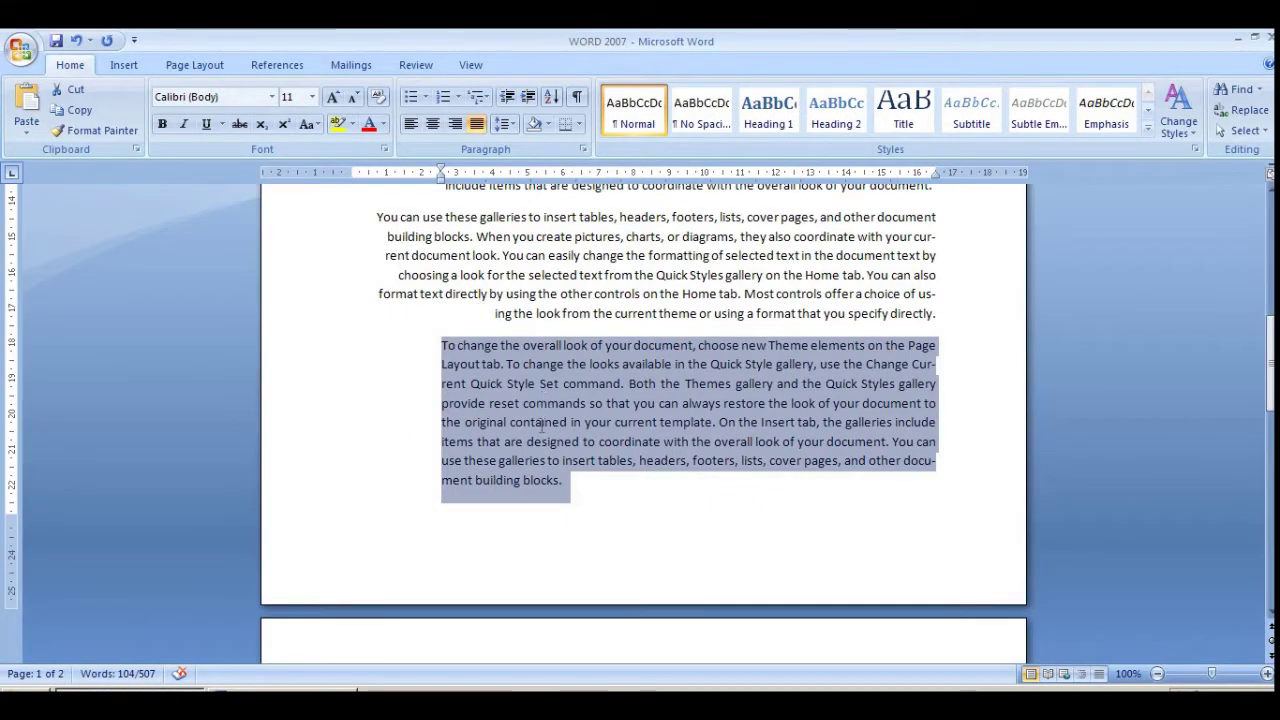
In the WORD 2007 document, indent the paragraph on page 2 with repeated tabs from the start of its first line.
scroll(541, 424, up, 2)
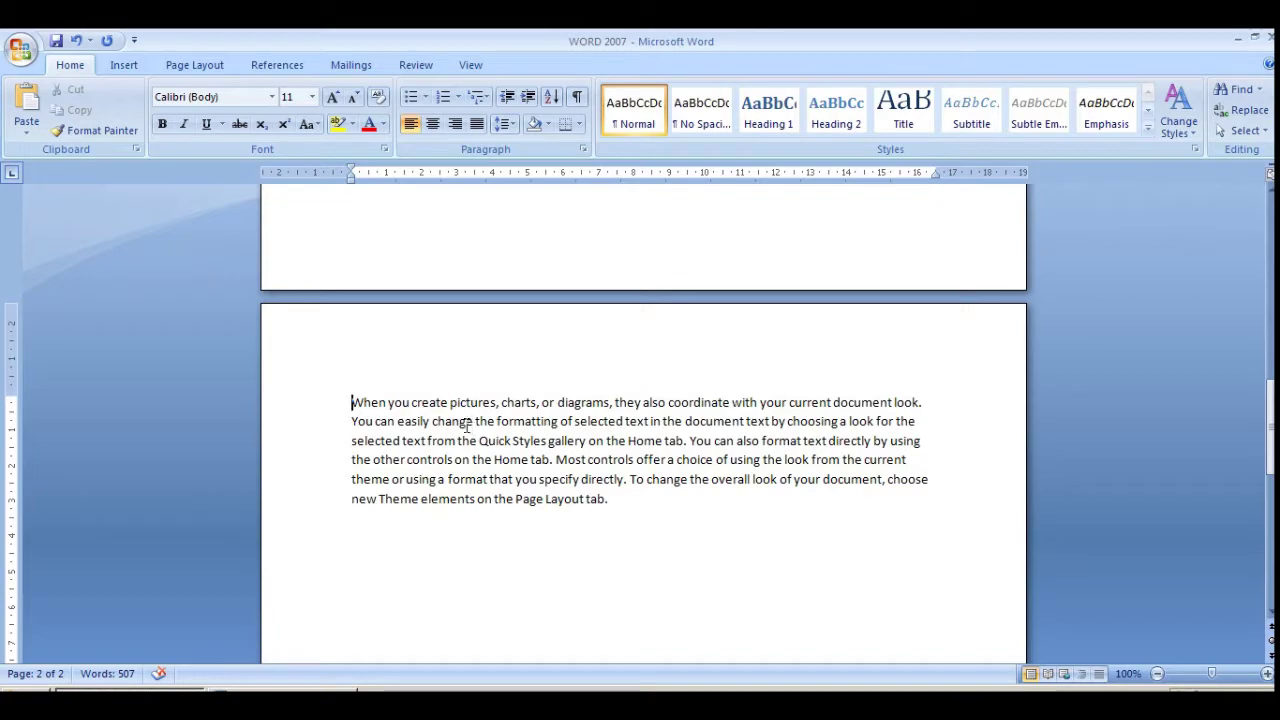
key(Tab)
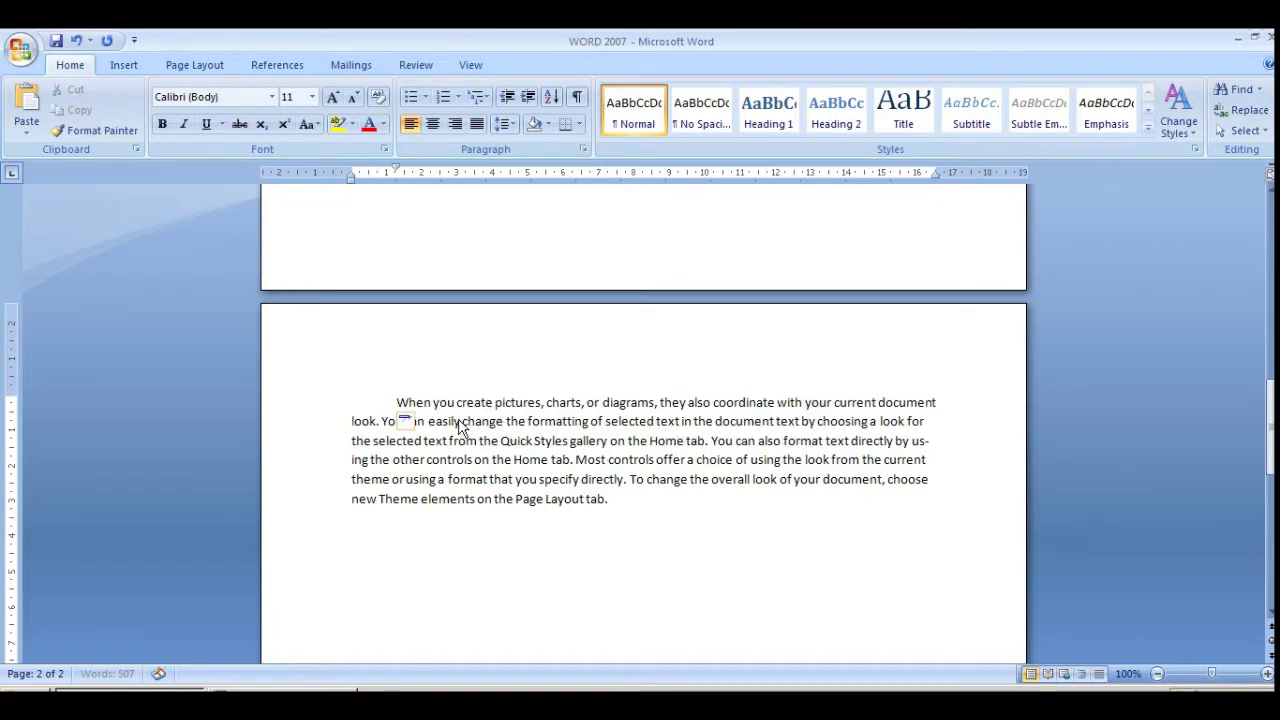
key(Tab)
key(Tab)
key(Tab)
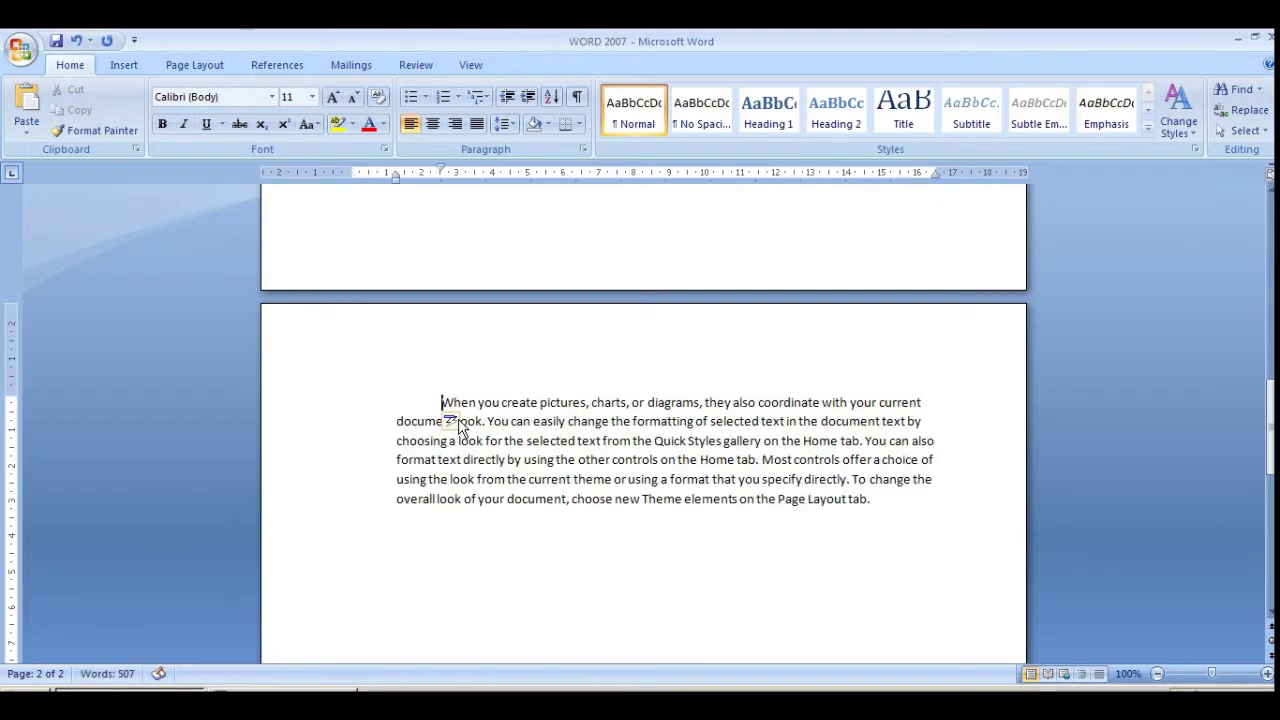
key(Tab)
key(Tab)
key(Tab)
key(Tab)
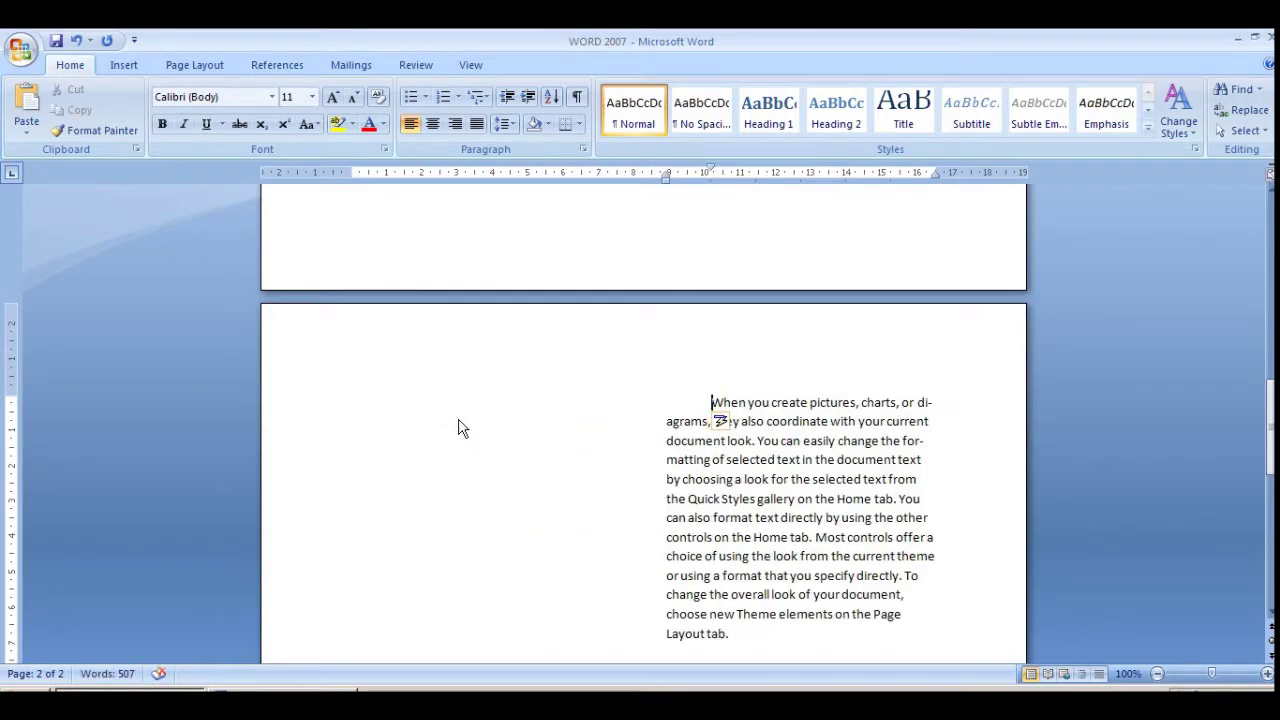
Undo all the tab indents of the paragraph on page 2.
click(78, 42)
click(78, 42)
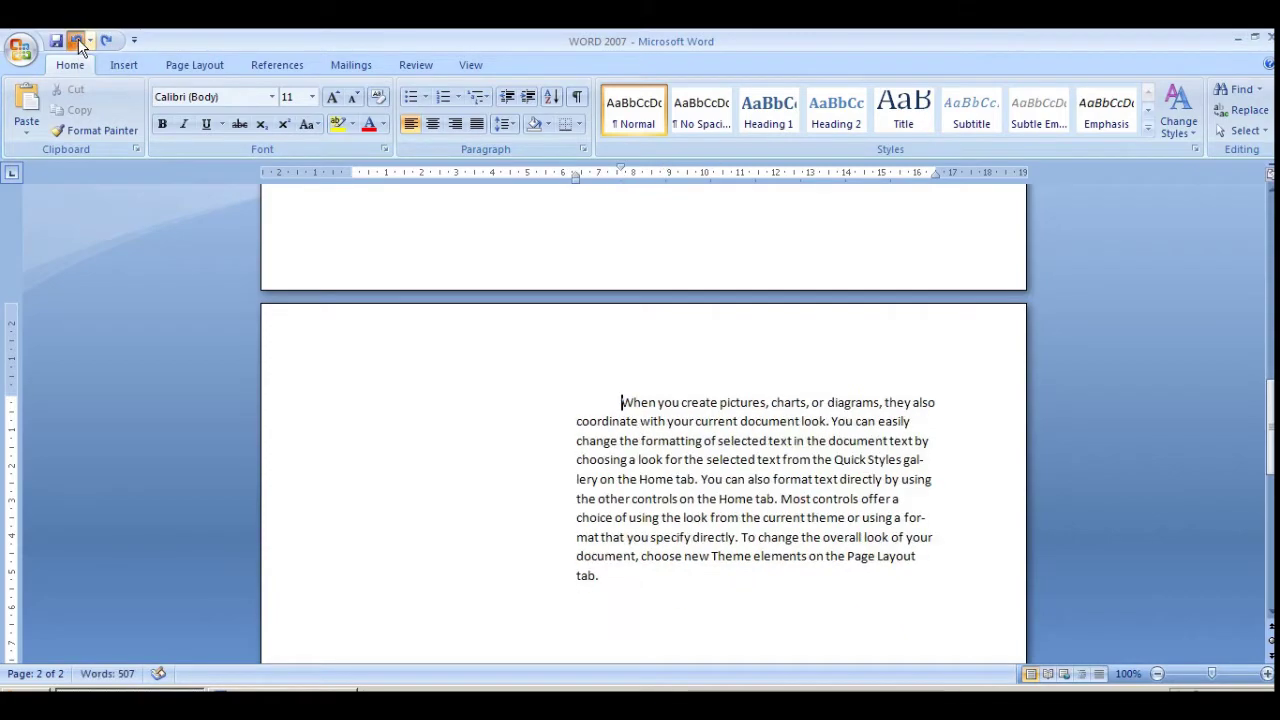
click(78, 42)
click(78, 42)
click(79, 42)
click(79, 42)
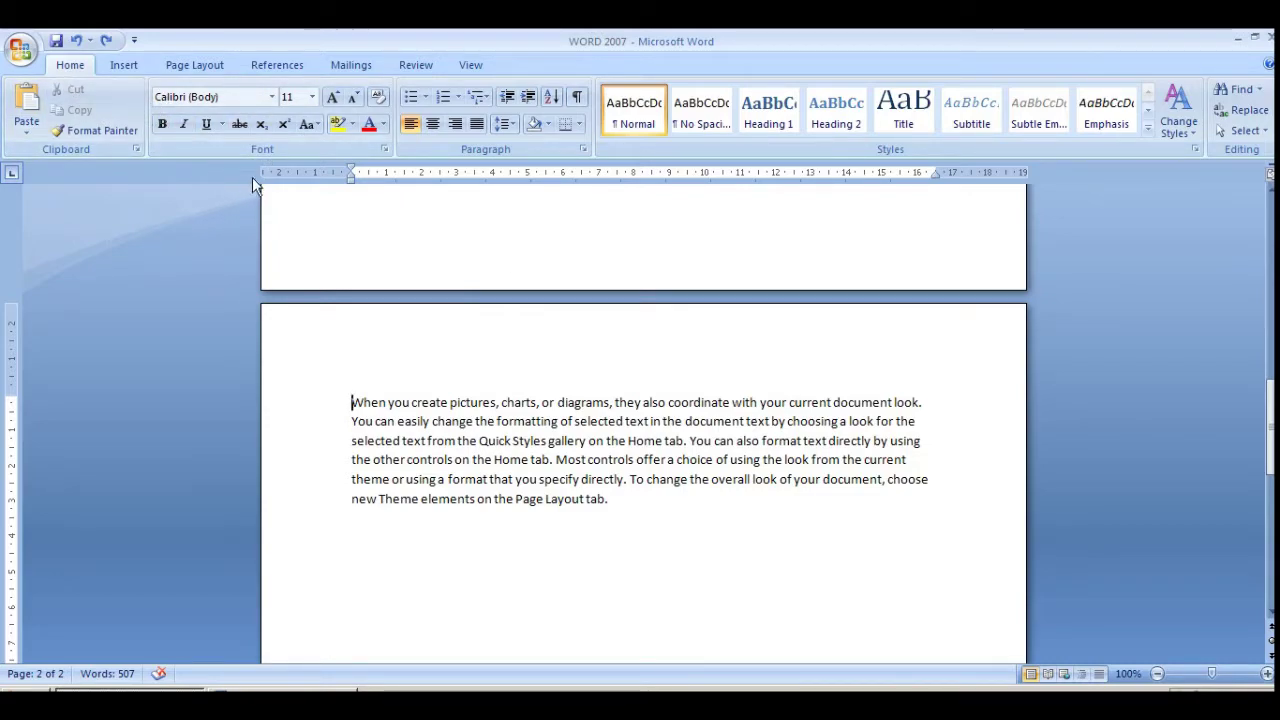
Set a left-aligned tab stop without leader at 2 cm for the paragraph on page 2.
click(200, 66)
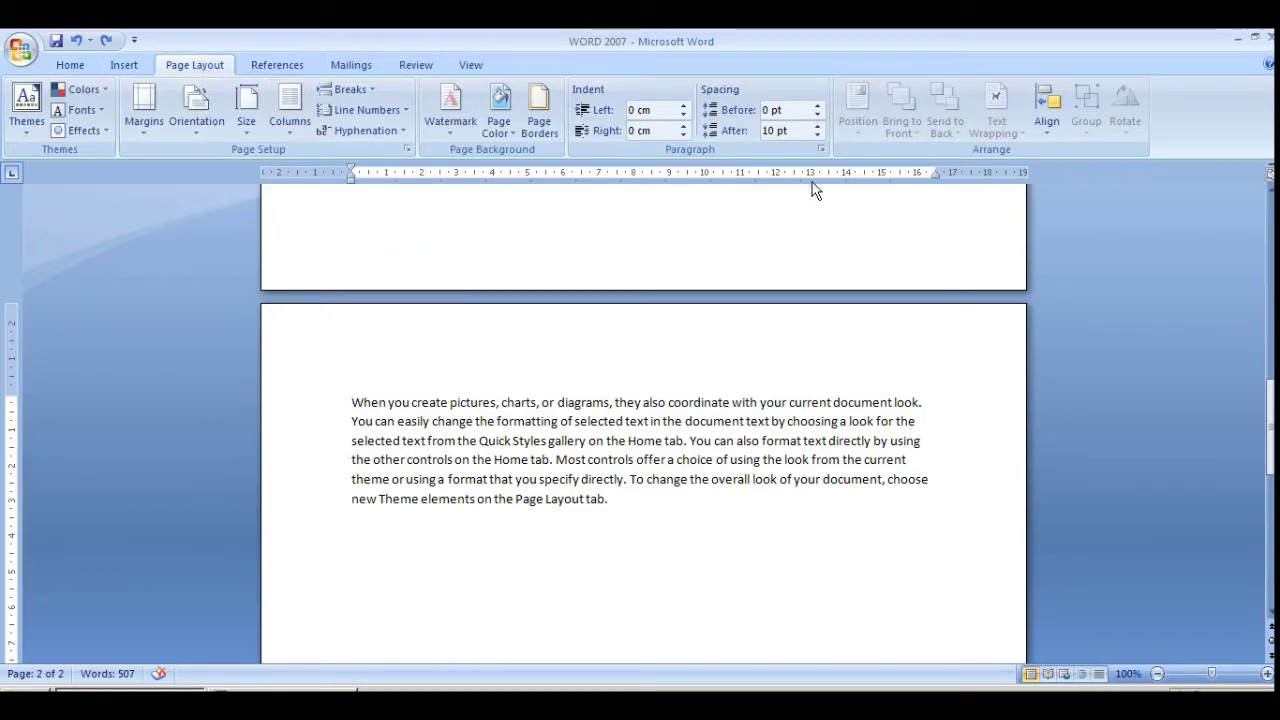
click(820, 148)
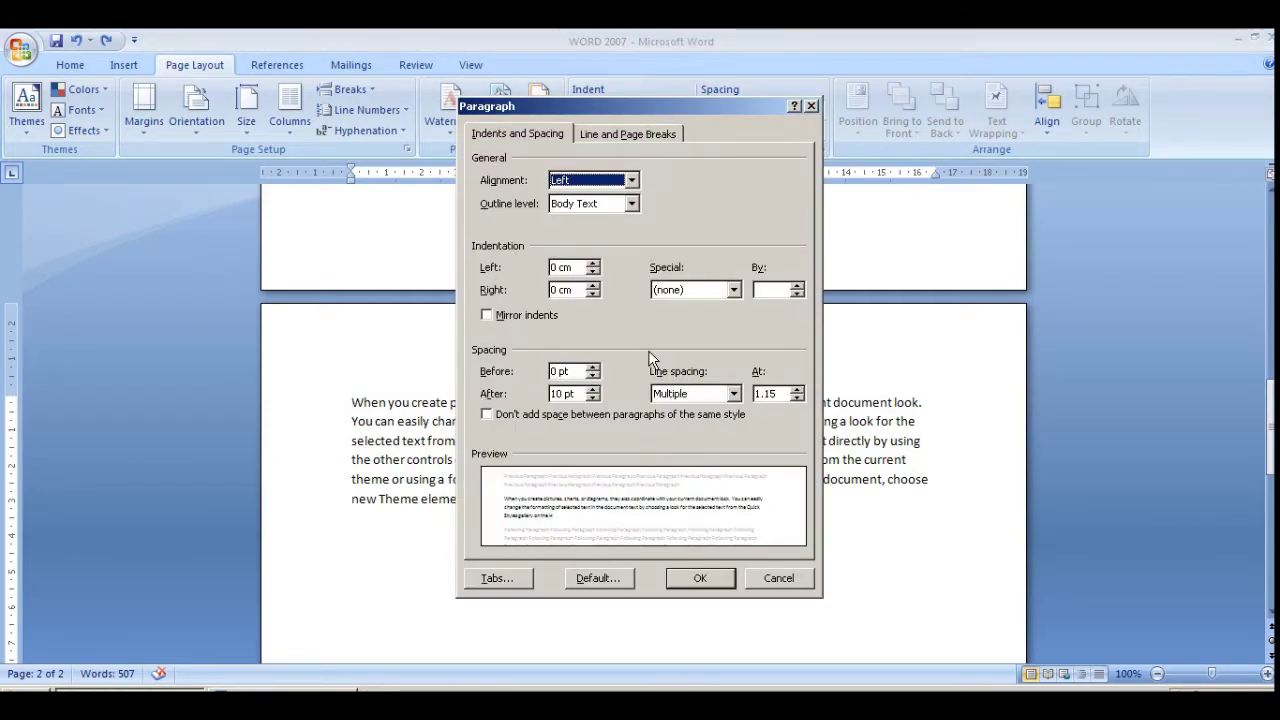
click(505, 580)
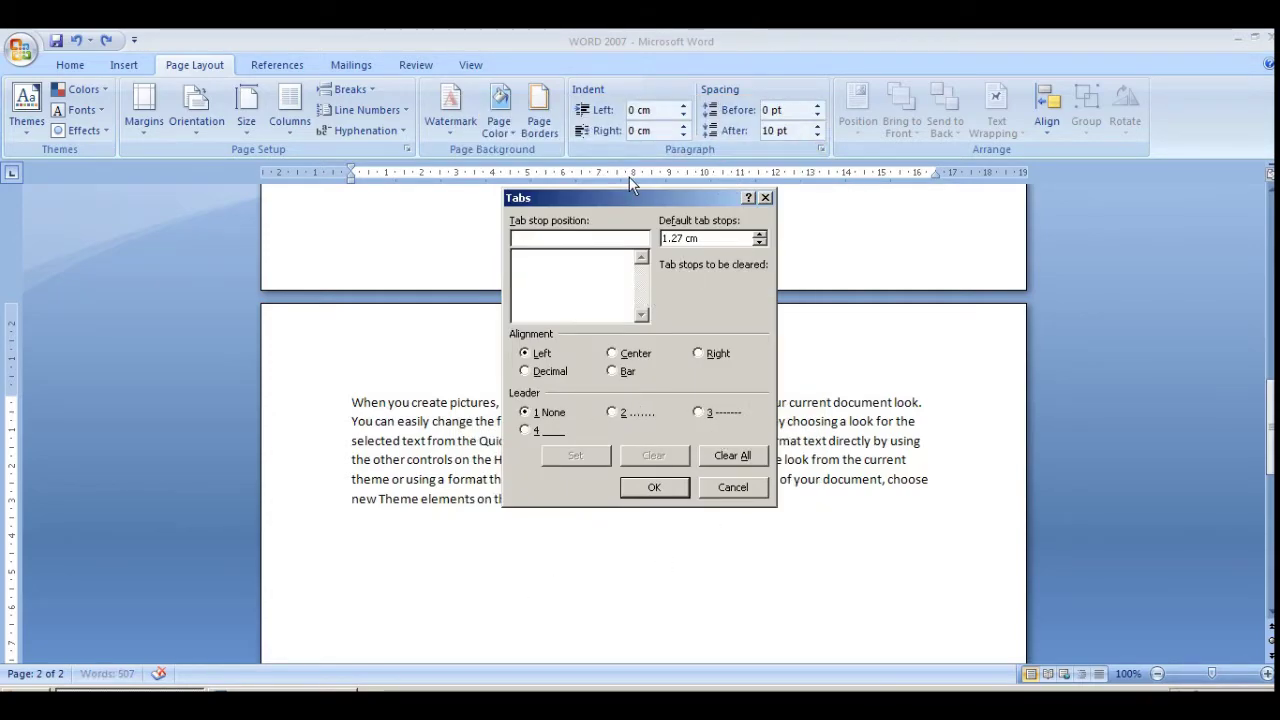
drag(616, 198, 555, 320)
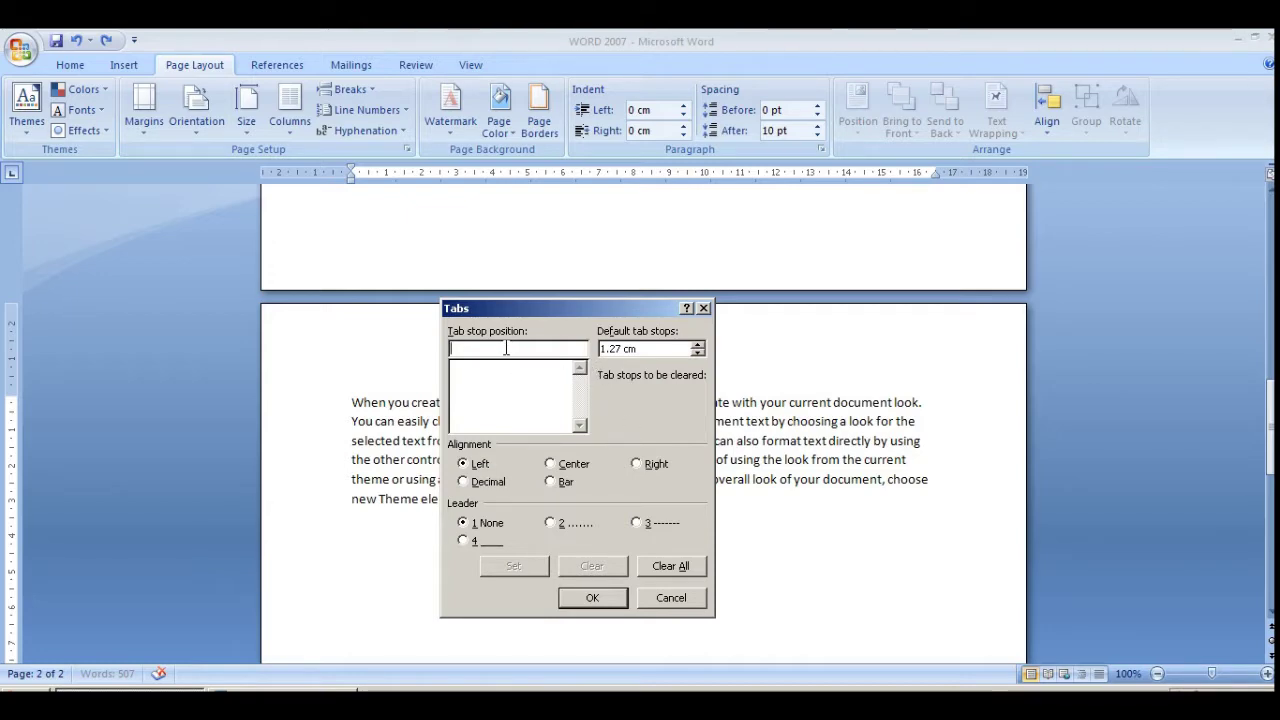
text(2)
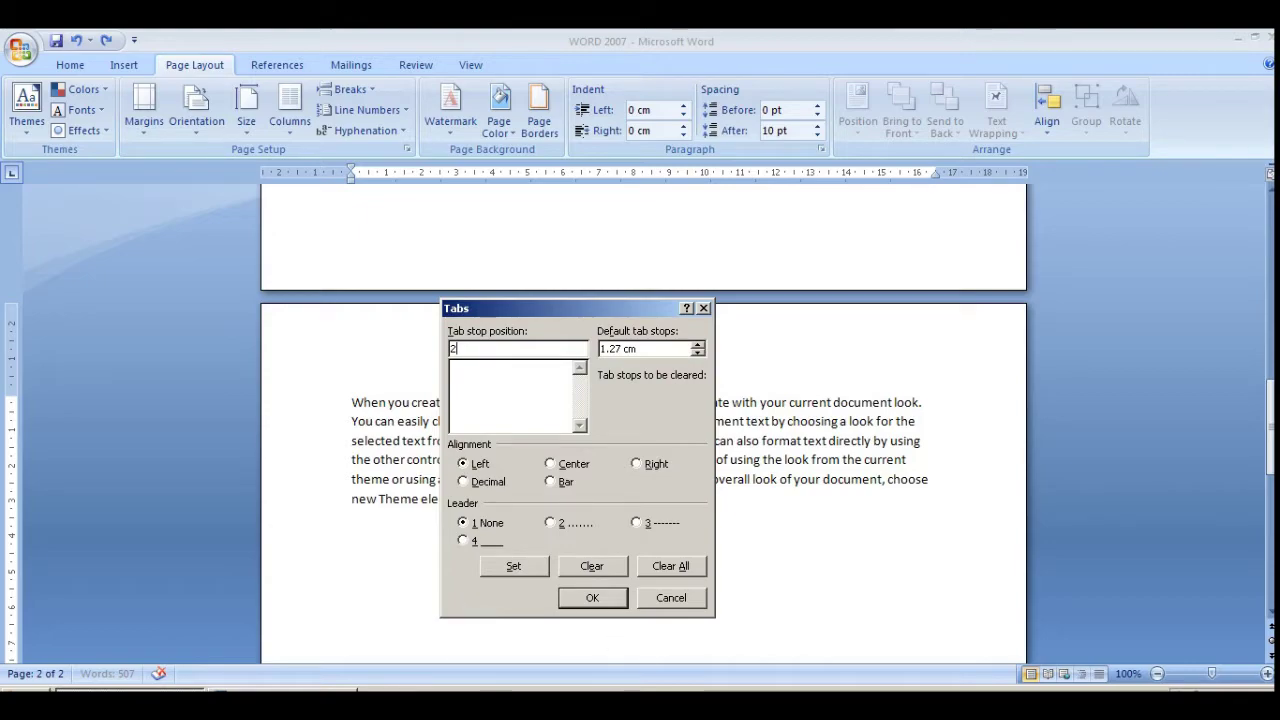
click(525, 565)
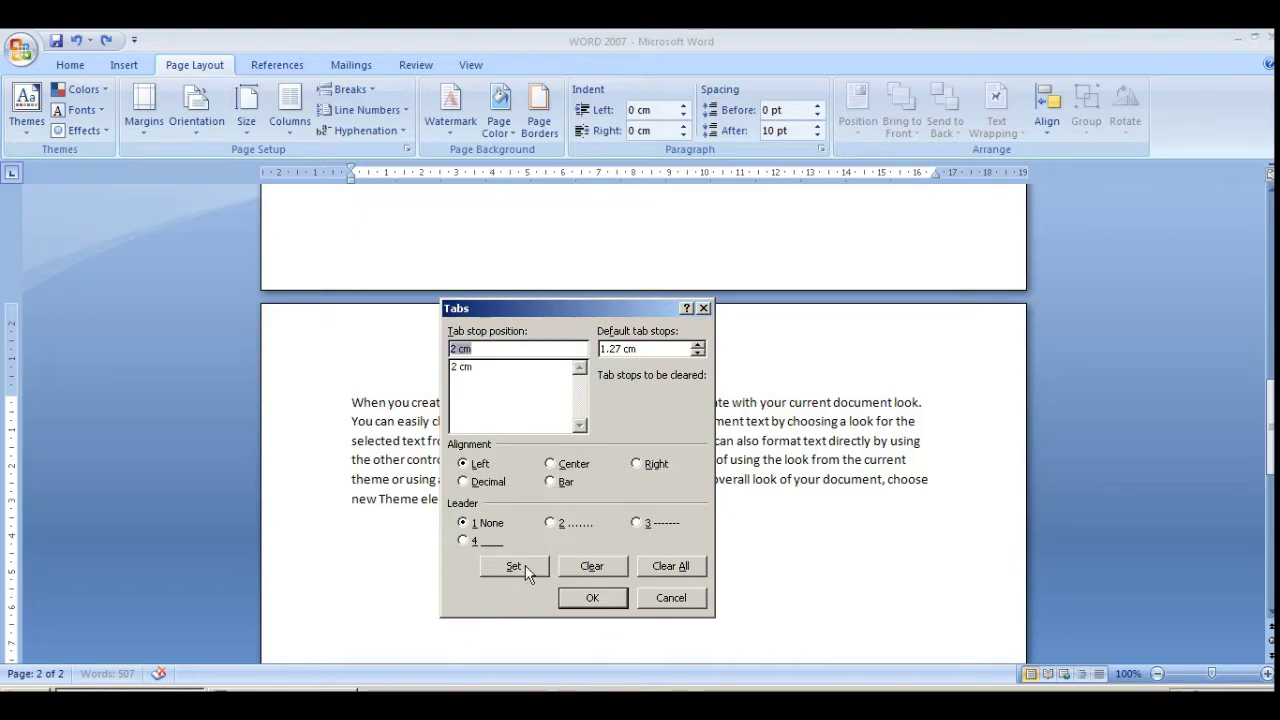
click(614, 597)
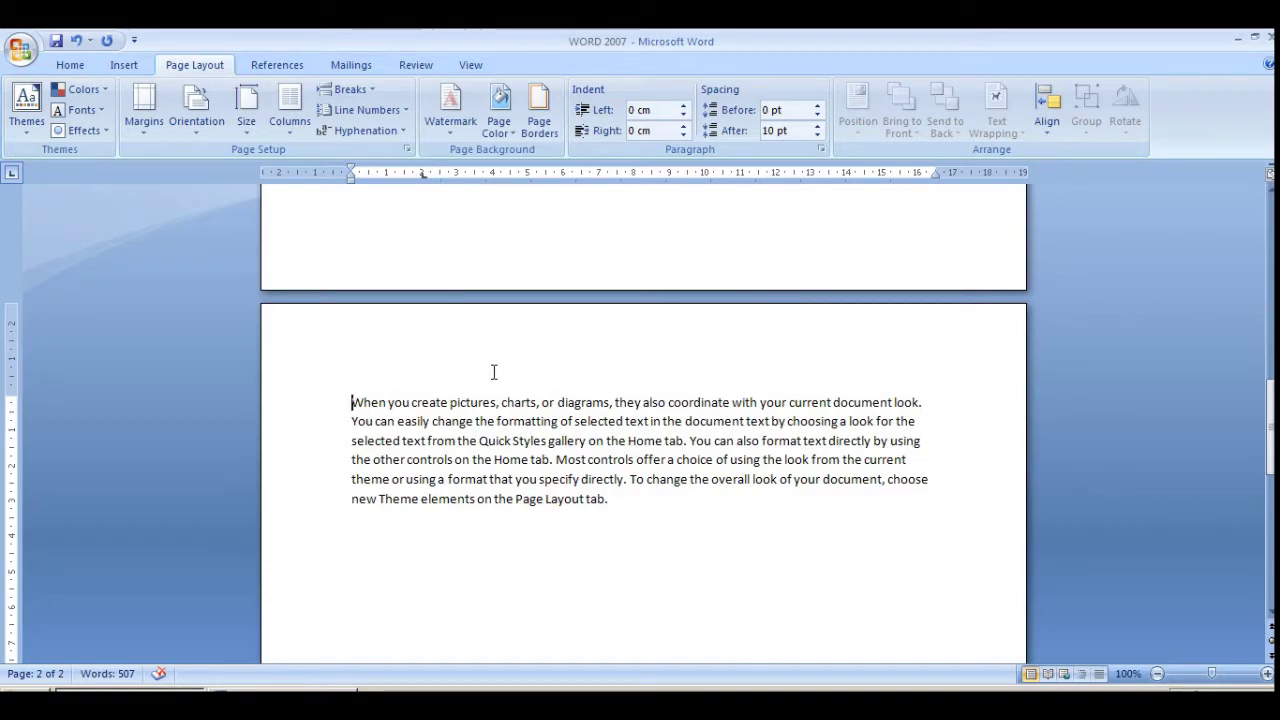
Try the tab stop by inserting two tabs before the paragraph's first word, and undo them.
key(Tab)
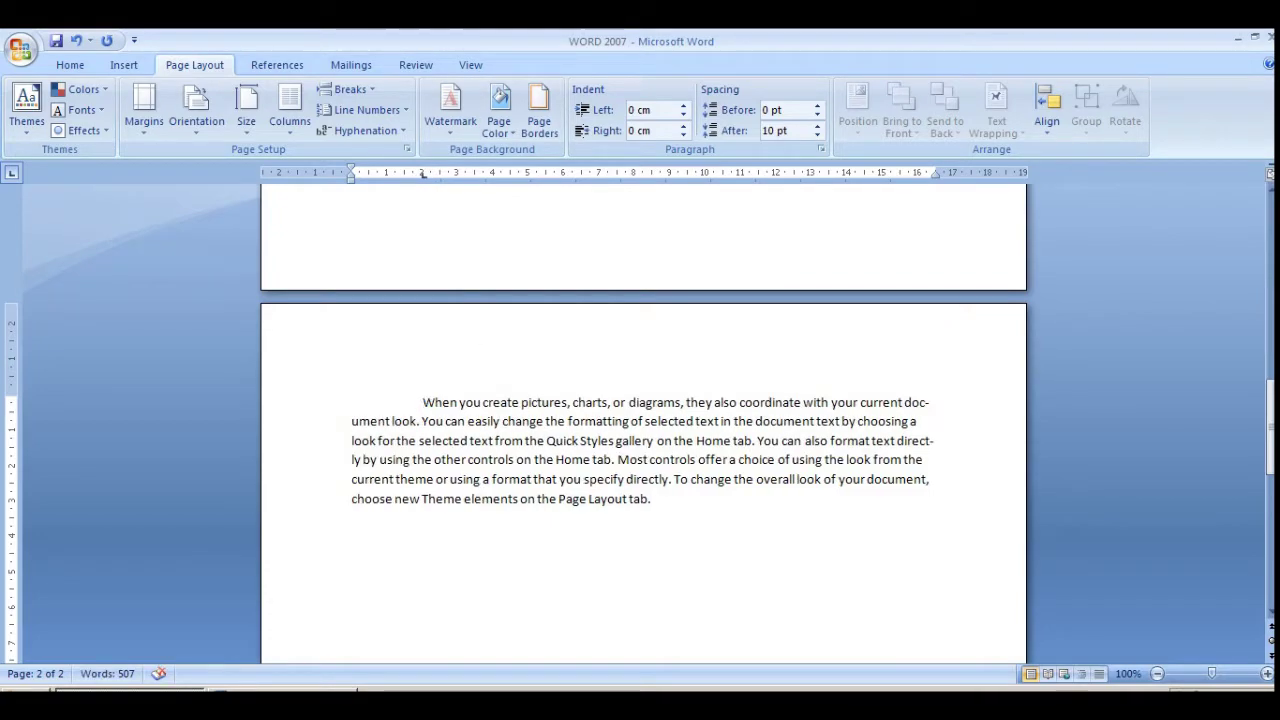
key(Tab)
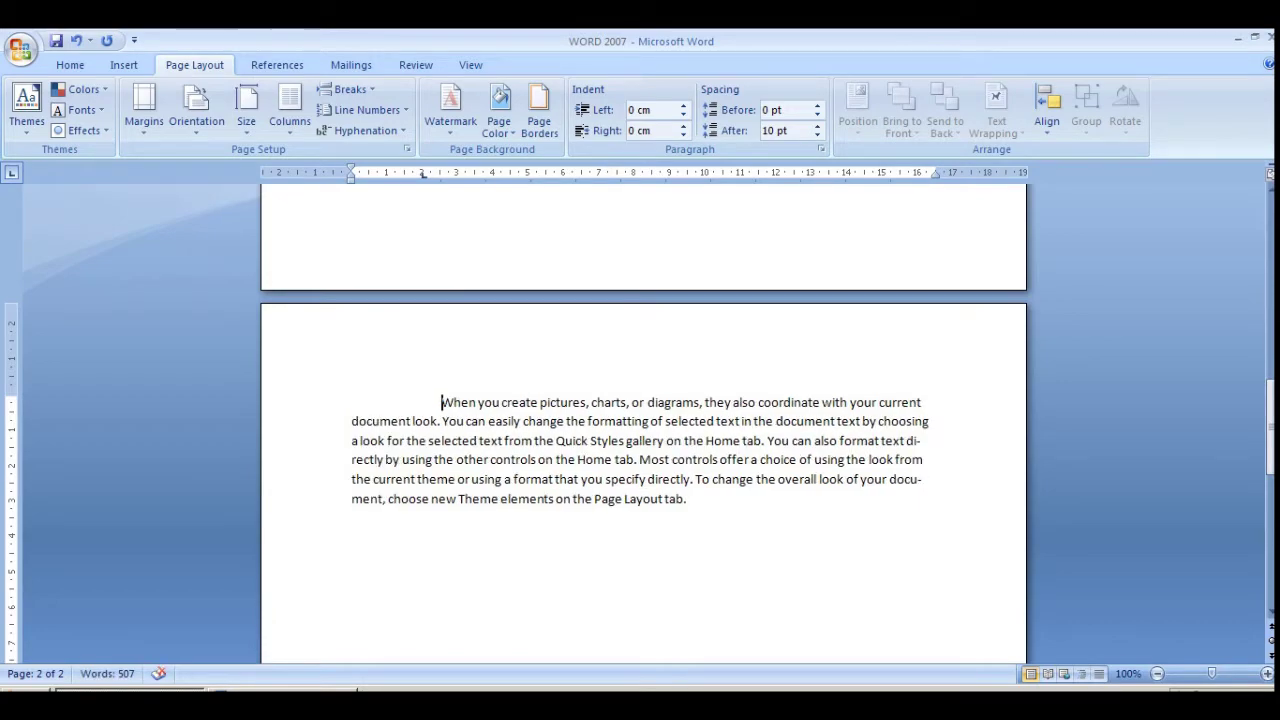
key(ctrl+z)
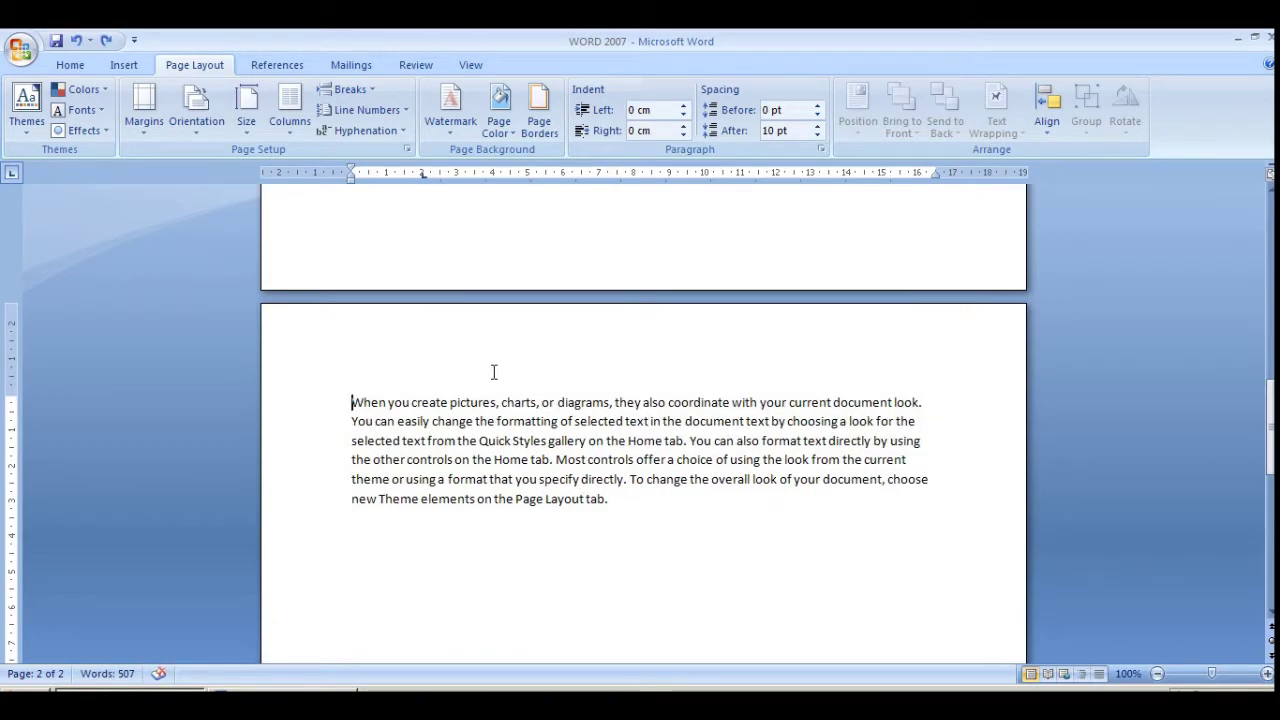
Redo the tab in the WORD 2007 paragraph, and remove the left indent of the last paragraph in the WORD 2010 document.
key(ctrl+y)
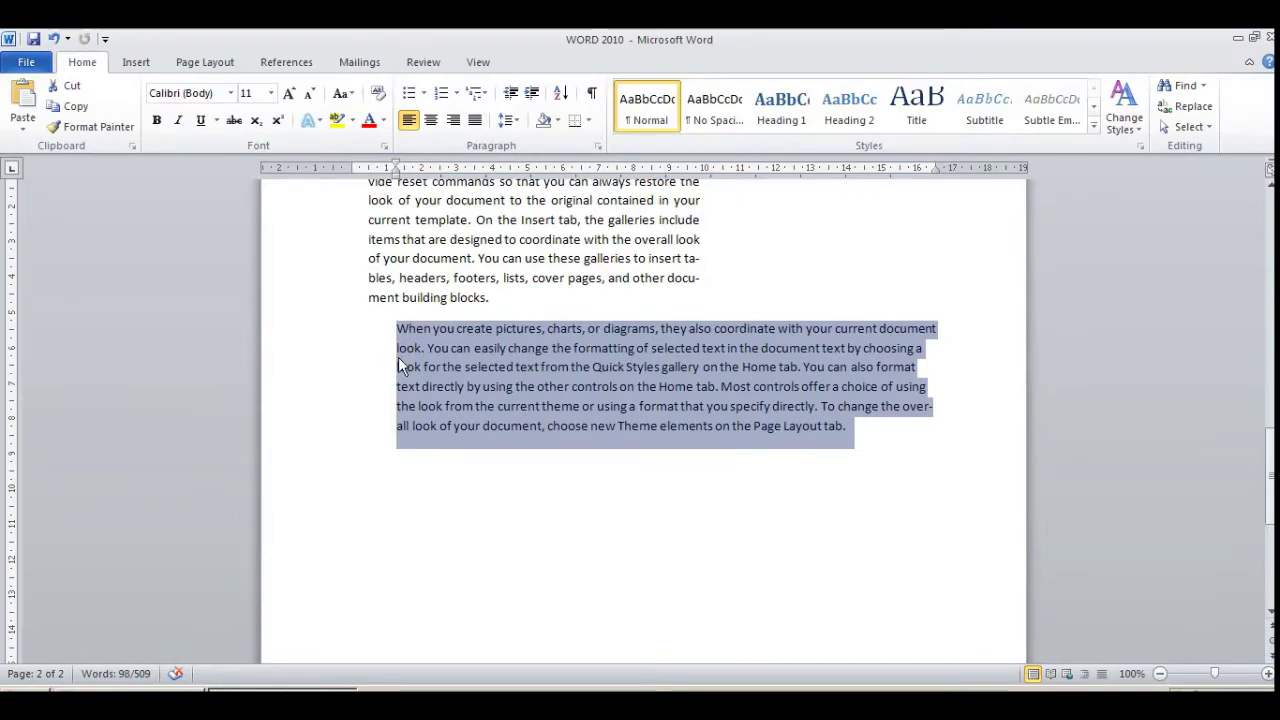
click(398, 348)
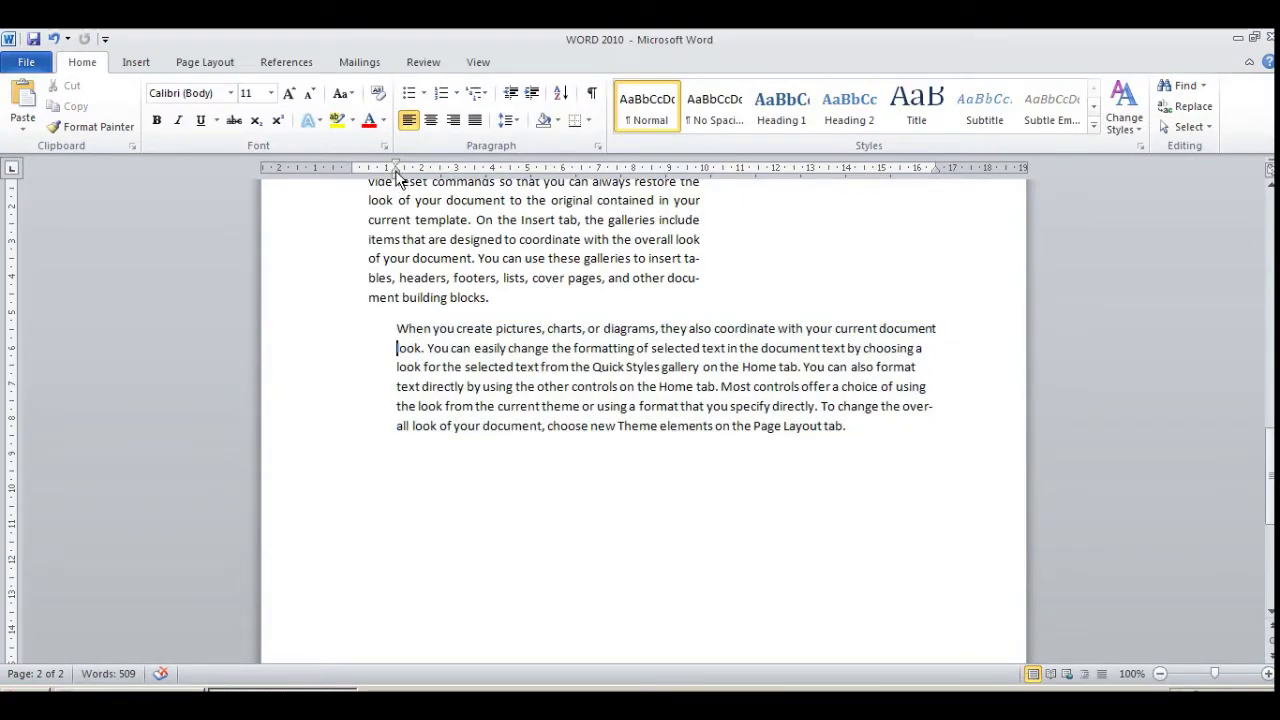
mouse_move(396, 171)
mouse_down()
mouse_move(360, 188)
mouse_move(352, 177)
mouse_up()
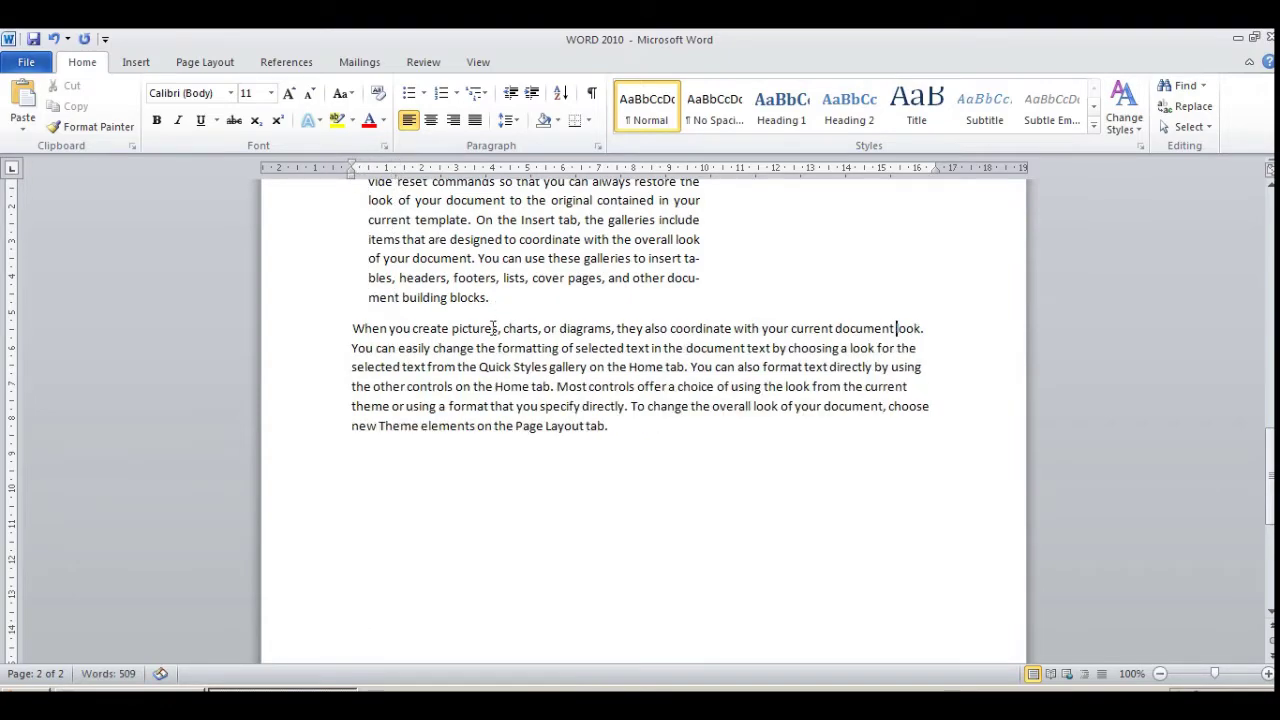
Set a left-aligned tab stop without leader at 2 cm for that paragraph and insert a tab before its first word.
click(226, 66)
click(812, 146)
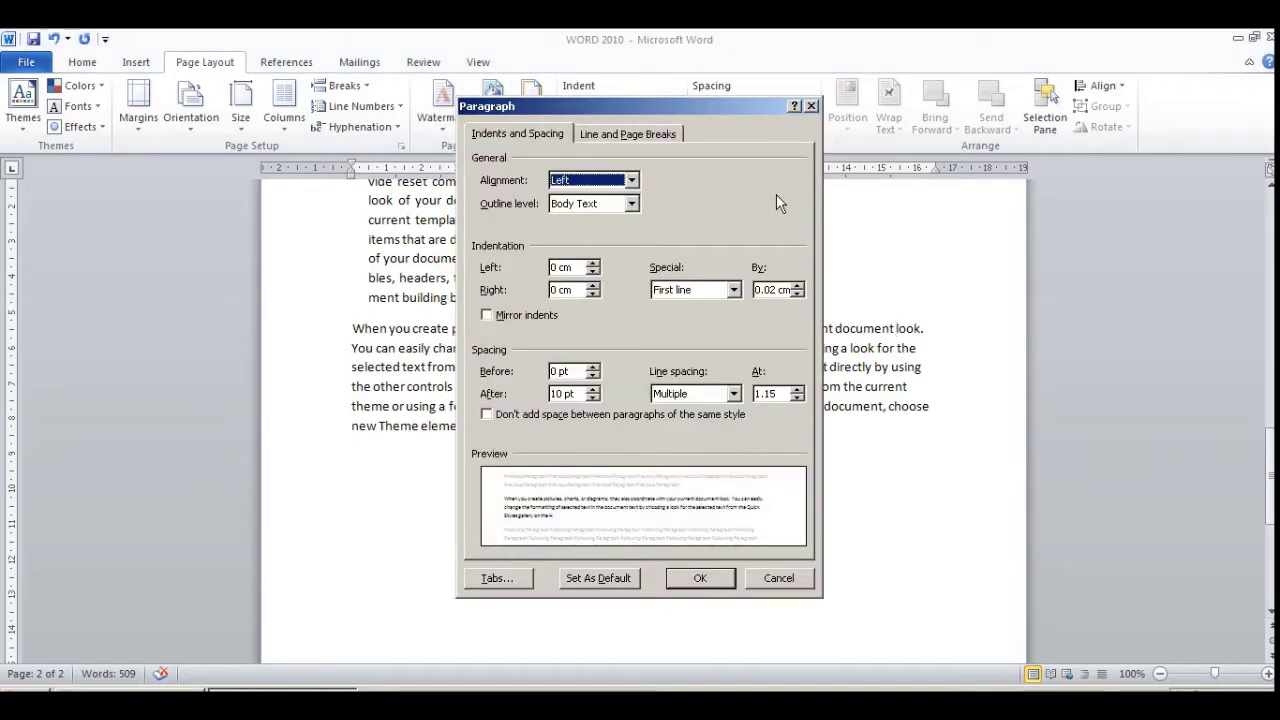
click(519, 579)
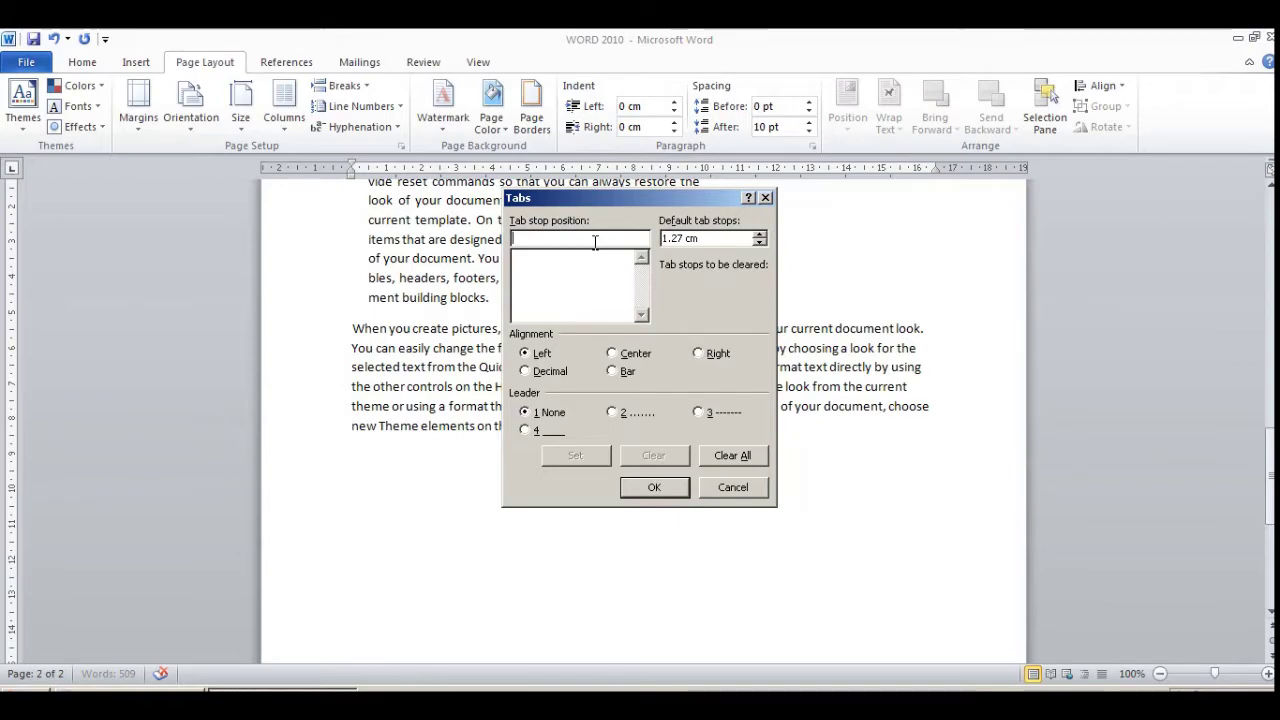
text(2)
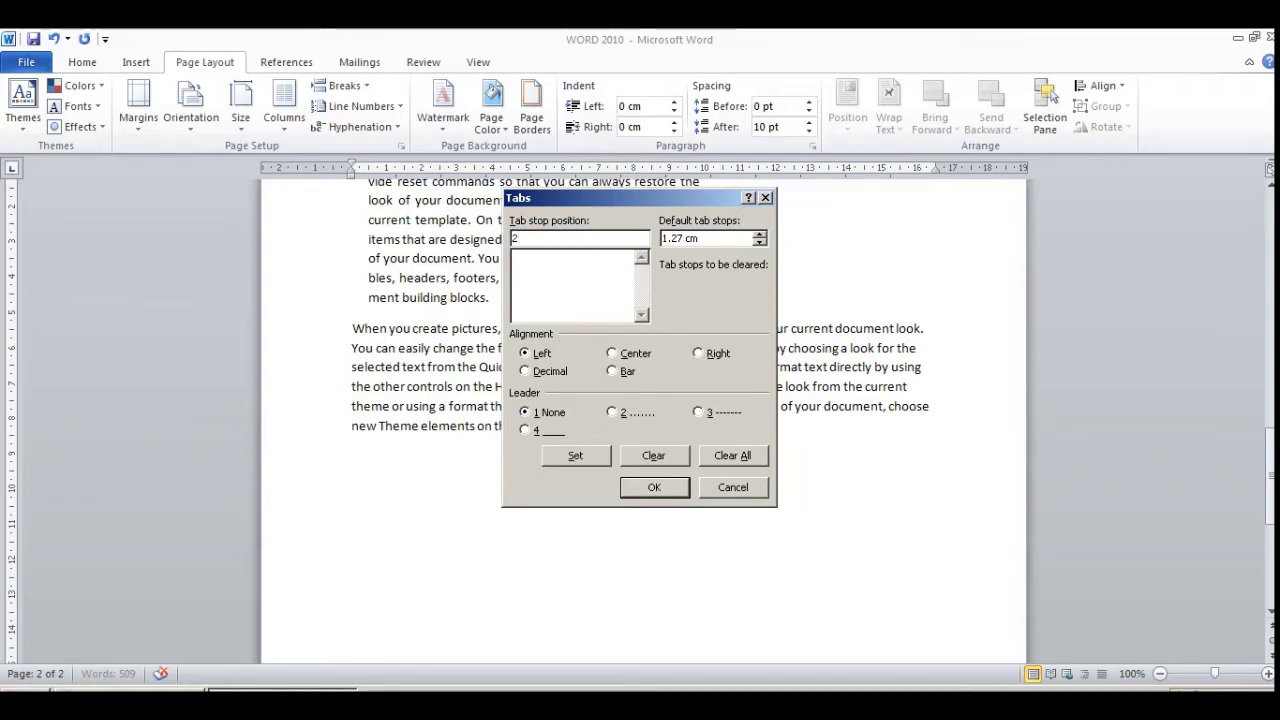
click(575, 457)
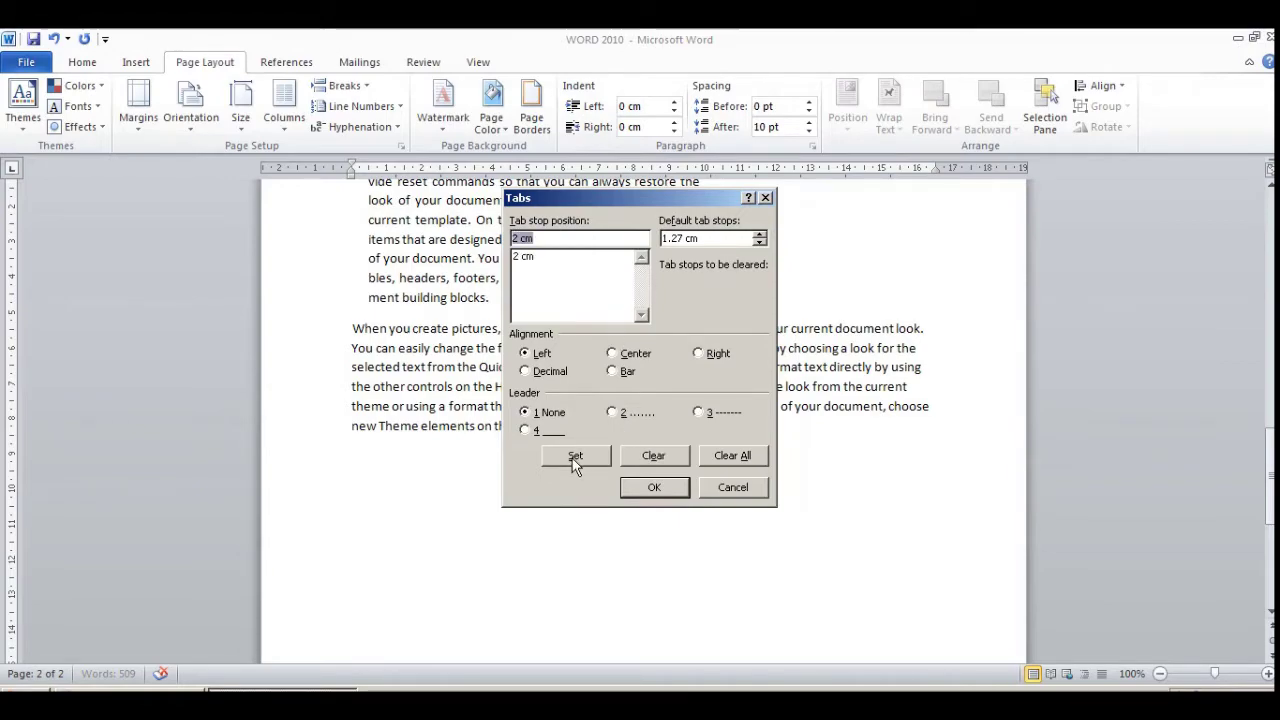
click(652, 488)
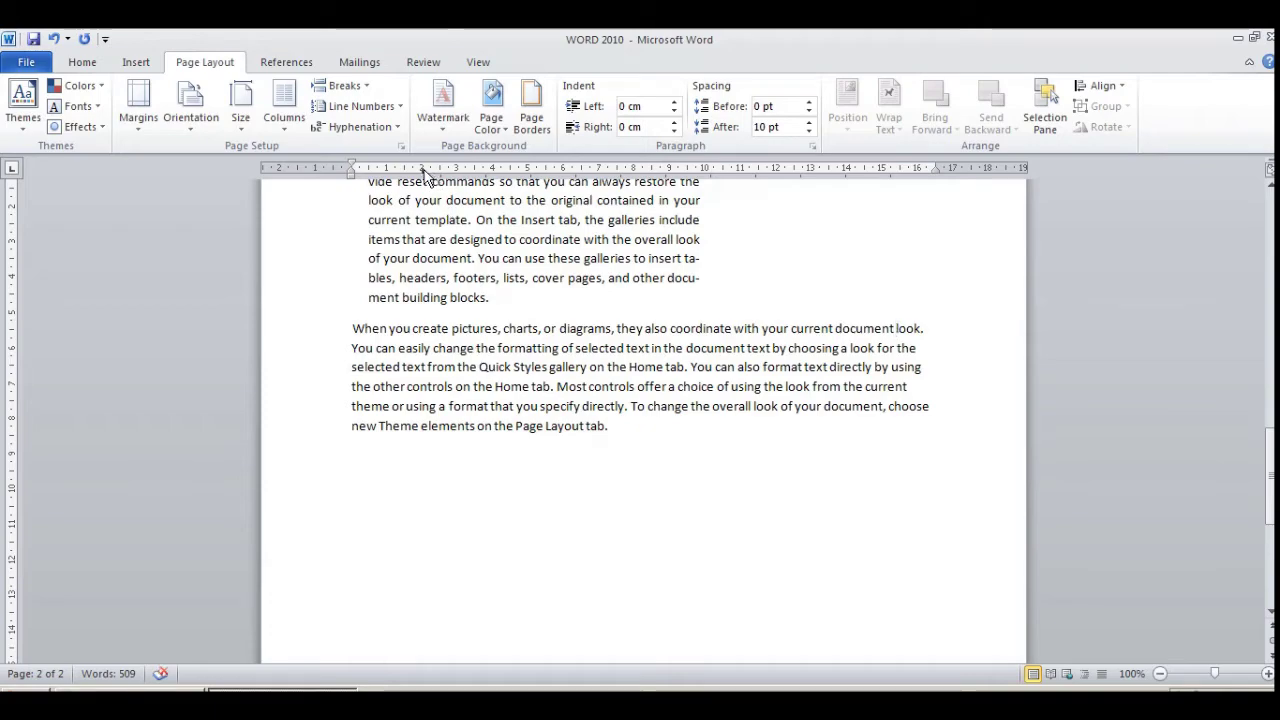
click(348, 328)
key(Tab)
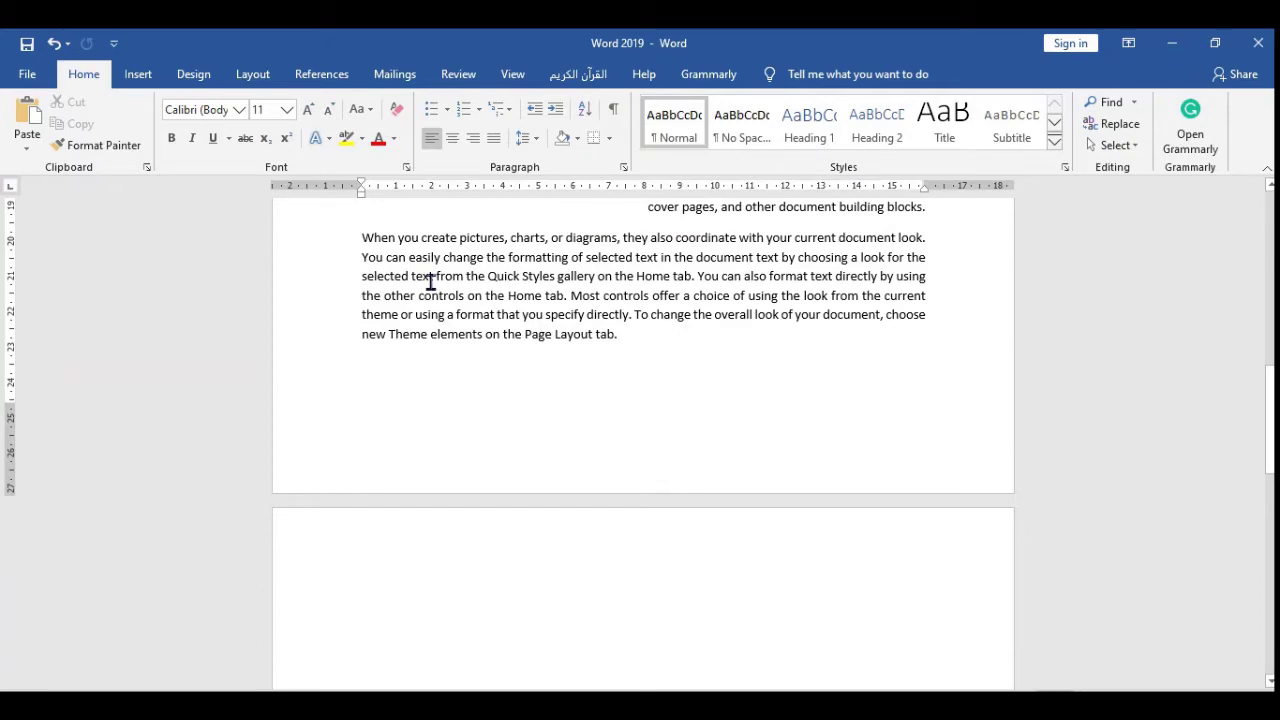
In the Word 2019 document, give the "When you create pictures" paragraph a 2 cm left tab stop and insert a tab before its first word.
click(362, 238)
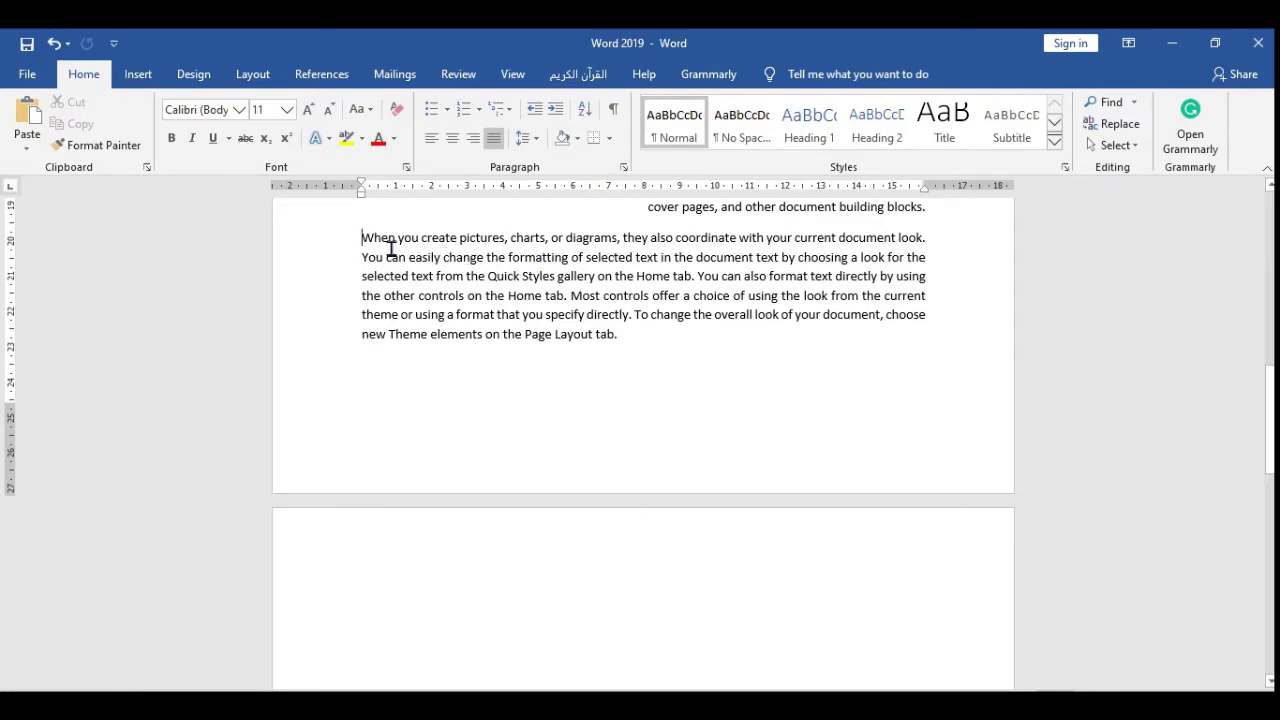
click(622, 167)
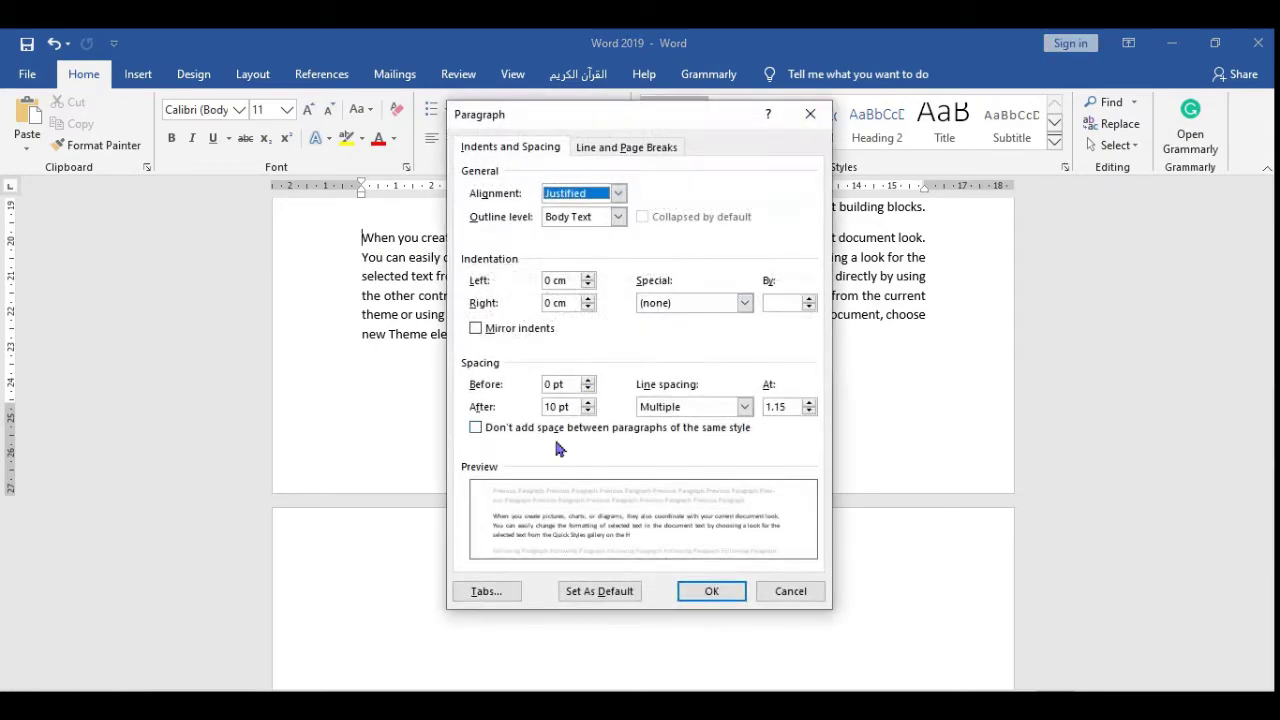
click(486, 591)
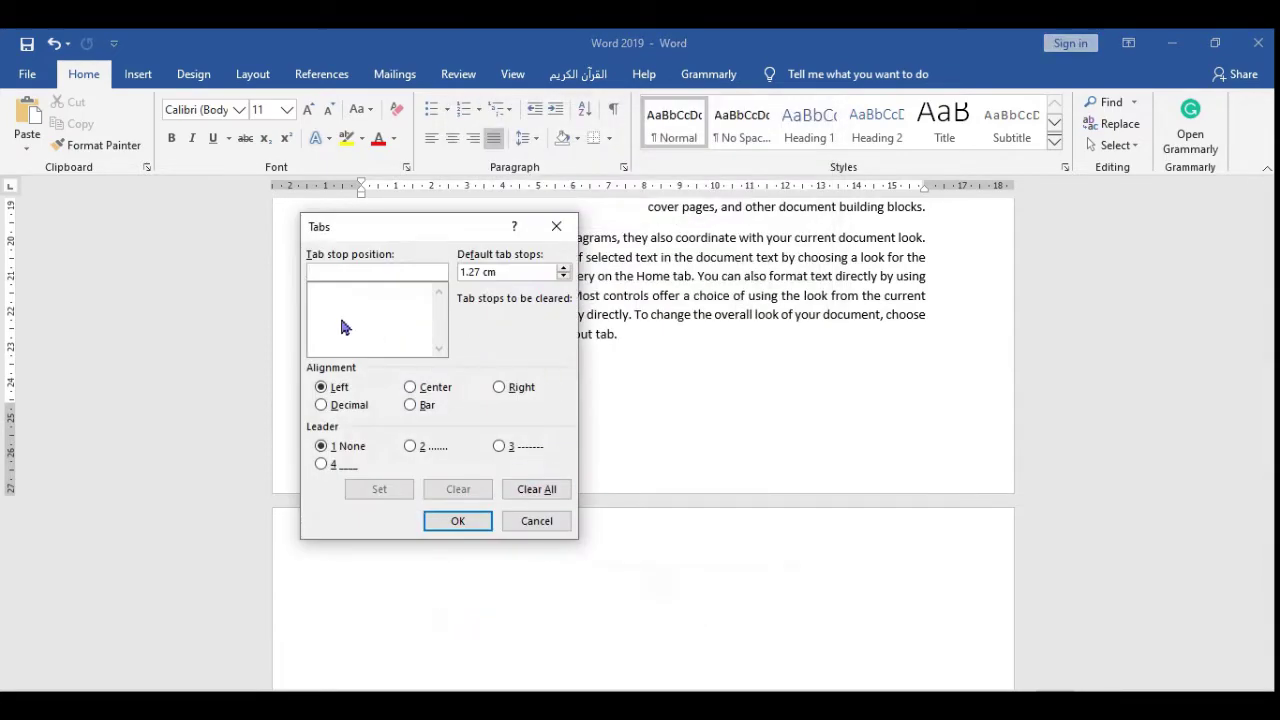
text(2)
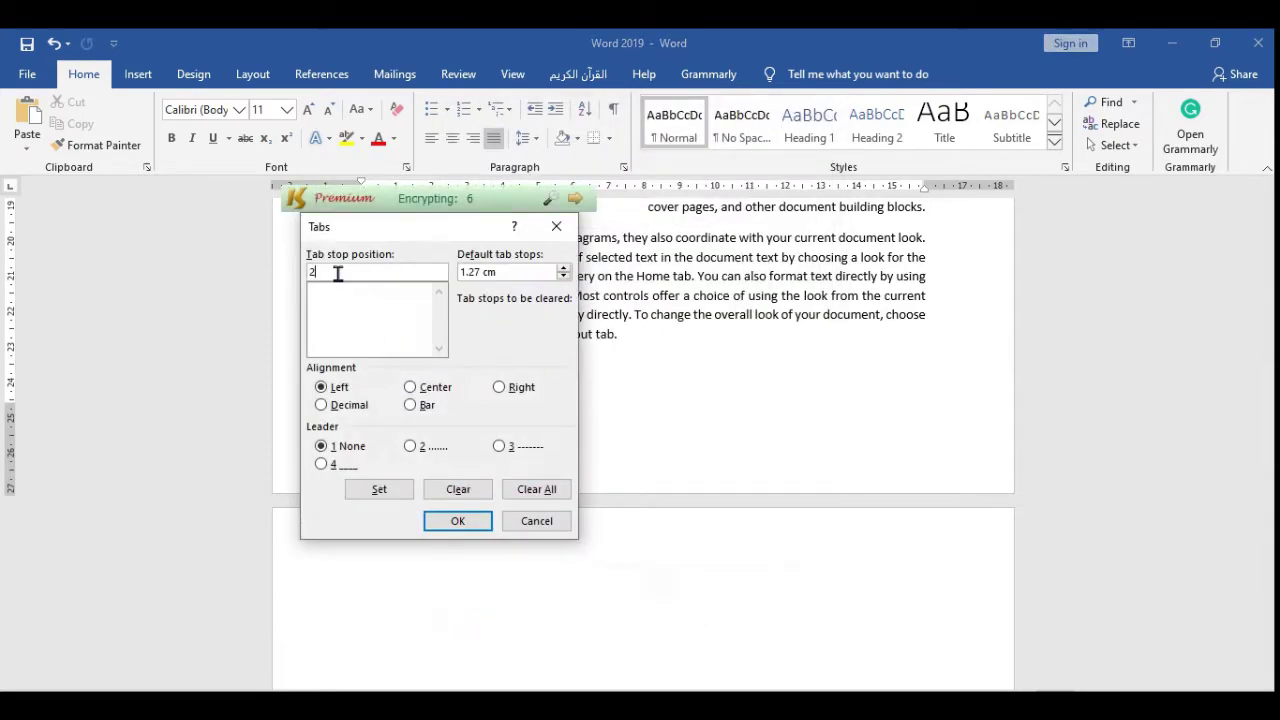
click(403, 489)
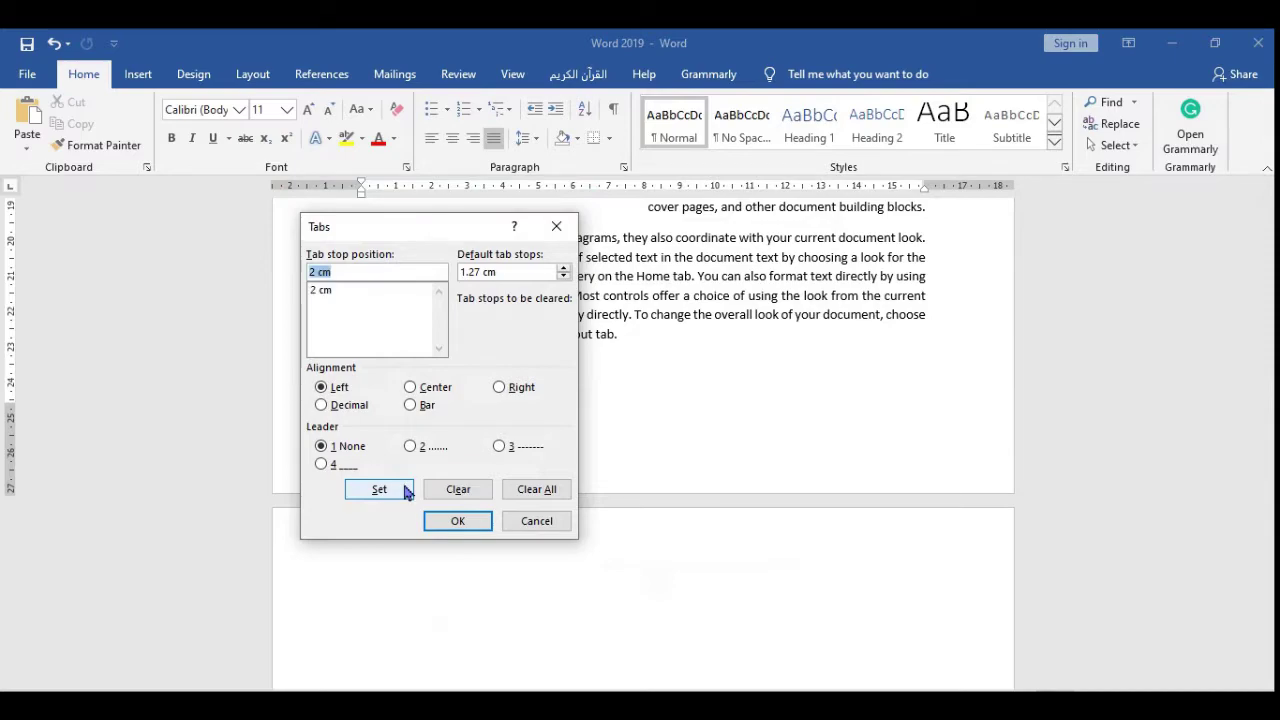
click(458, 522)
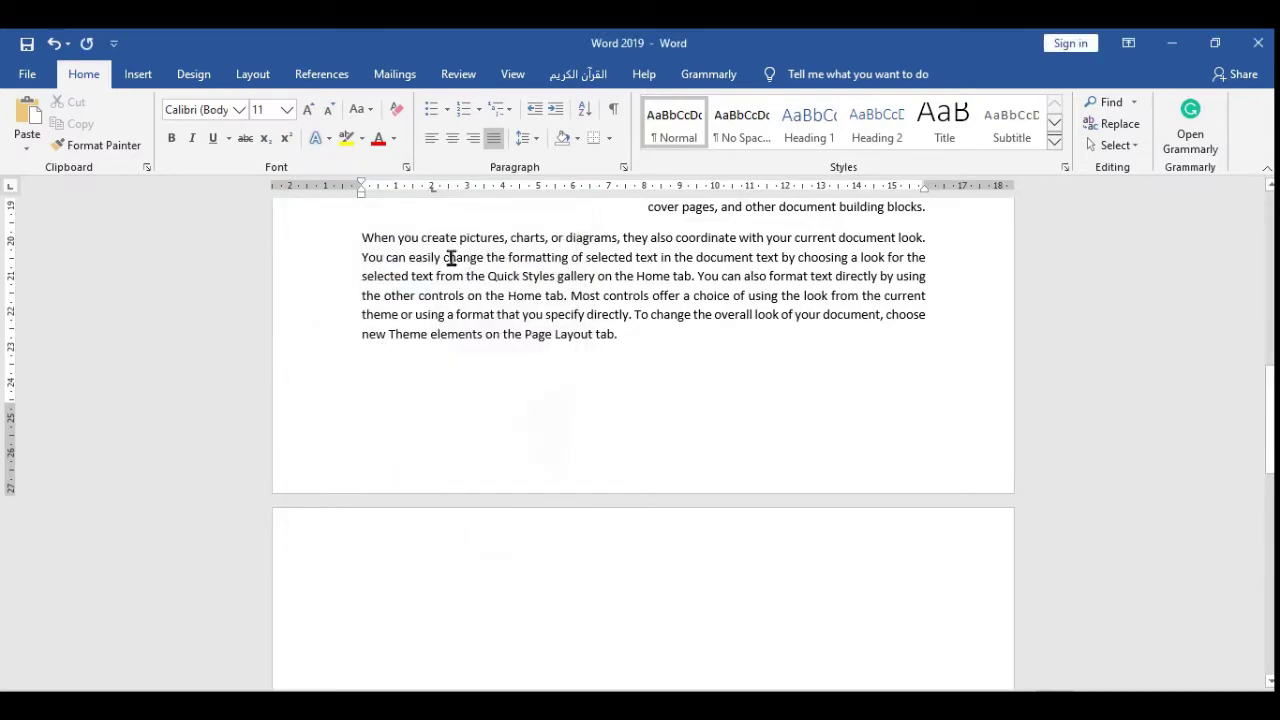
key(Tab)
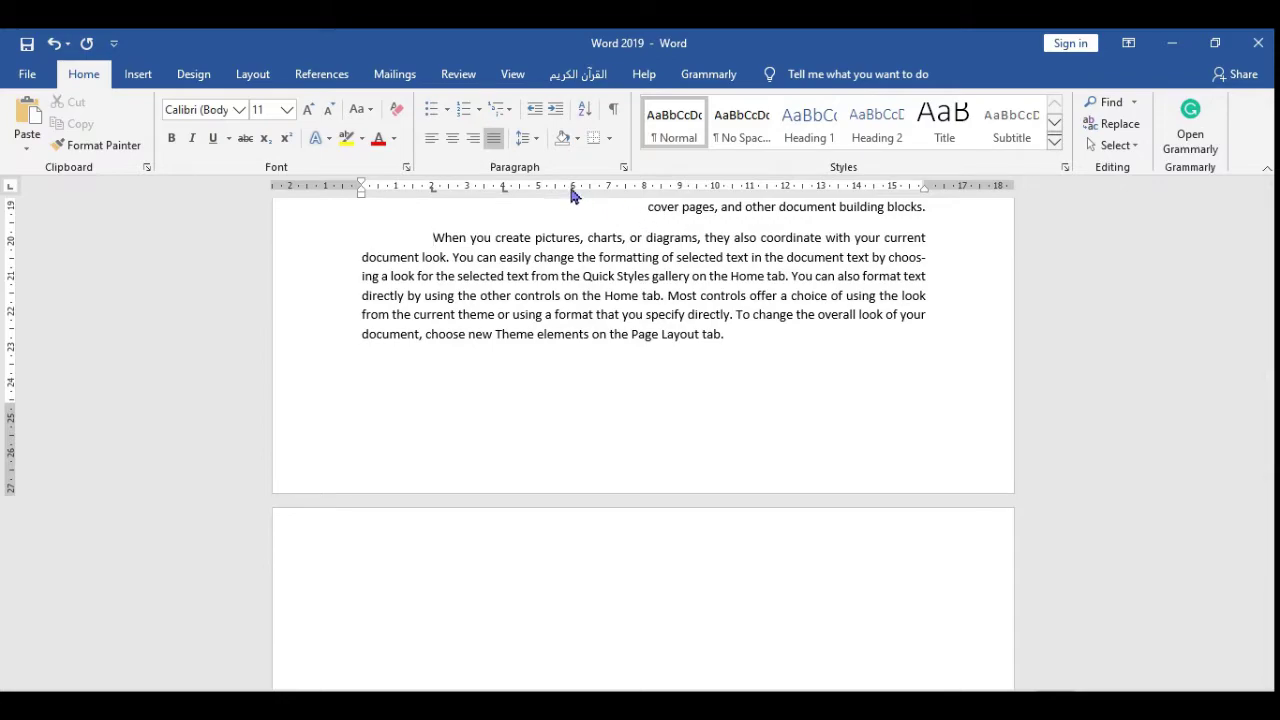
Add more left tab stops for the paragraph on the ruler, at about 10, 12 and 13 cm.
double_click(714, 190)
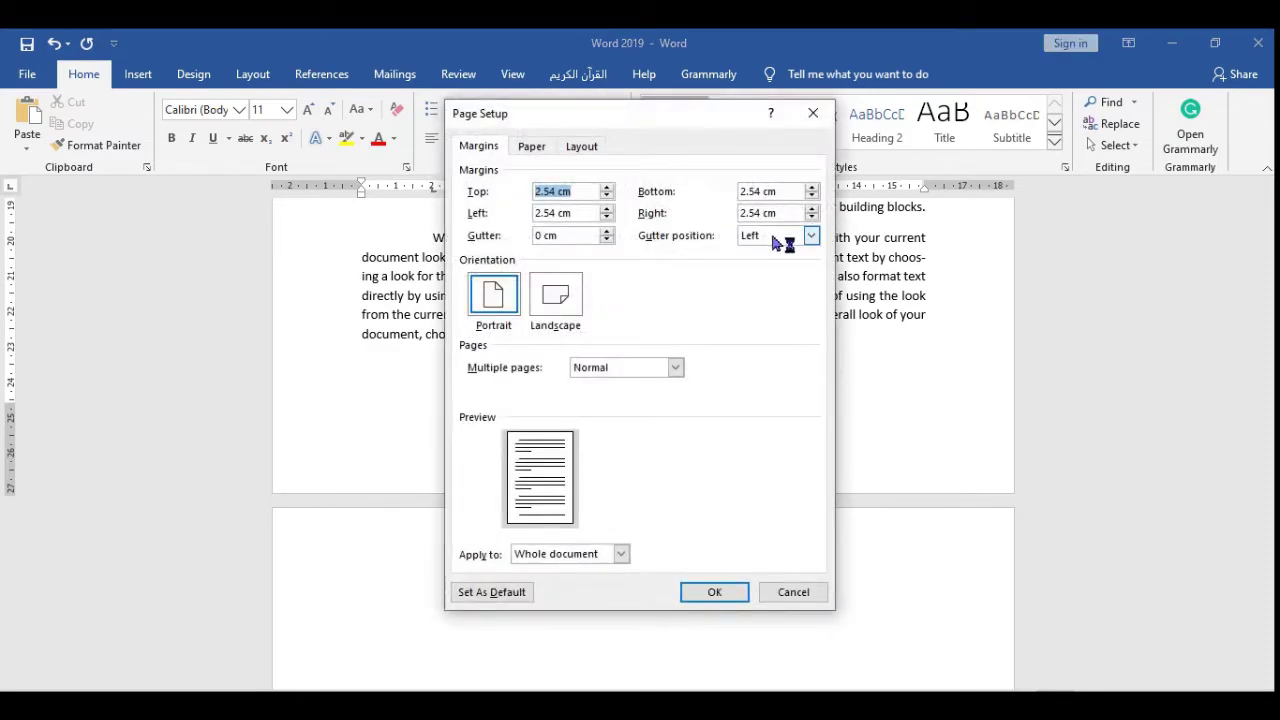
click(765, 594)
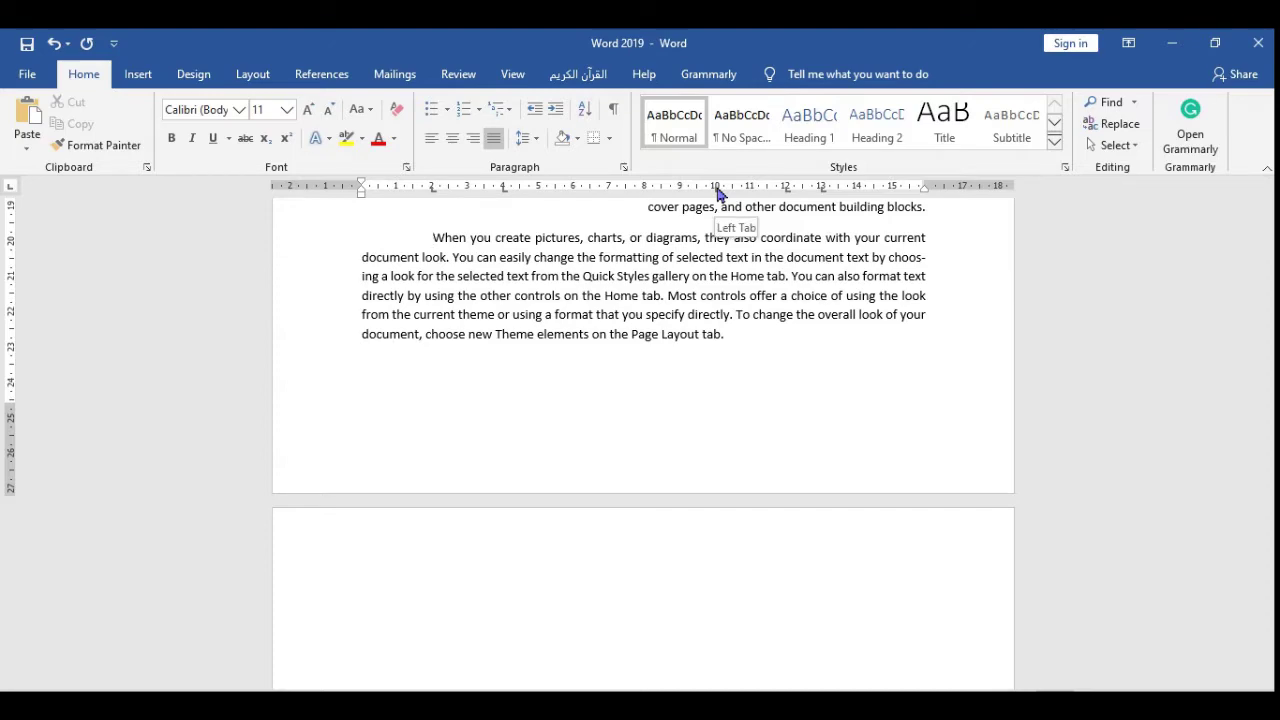
drag(718, 190, 857, 263)
Move the first line of the Word 2019 paragraph across its tab stops by inserting repeated tabs before the first word.
key(Tab)
key(Tab)
key(Tab)
key(Tab)
key(Tab)
key(Tab)
key(Tab)
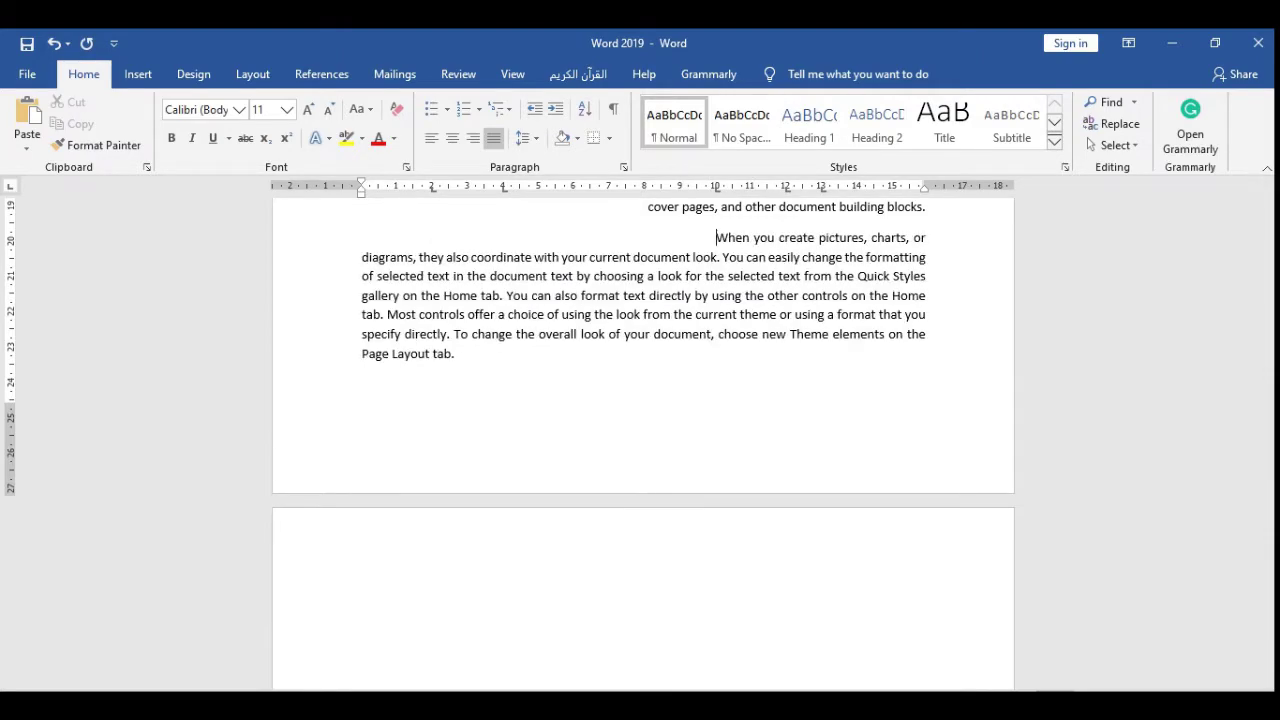
key(Tab)
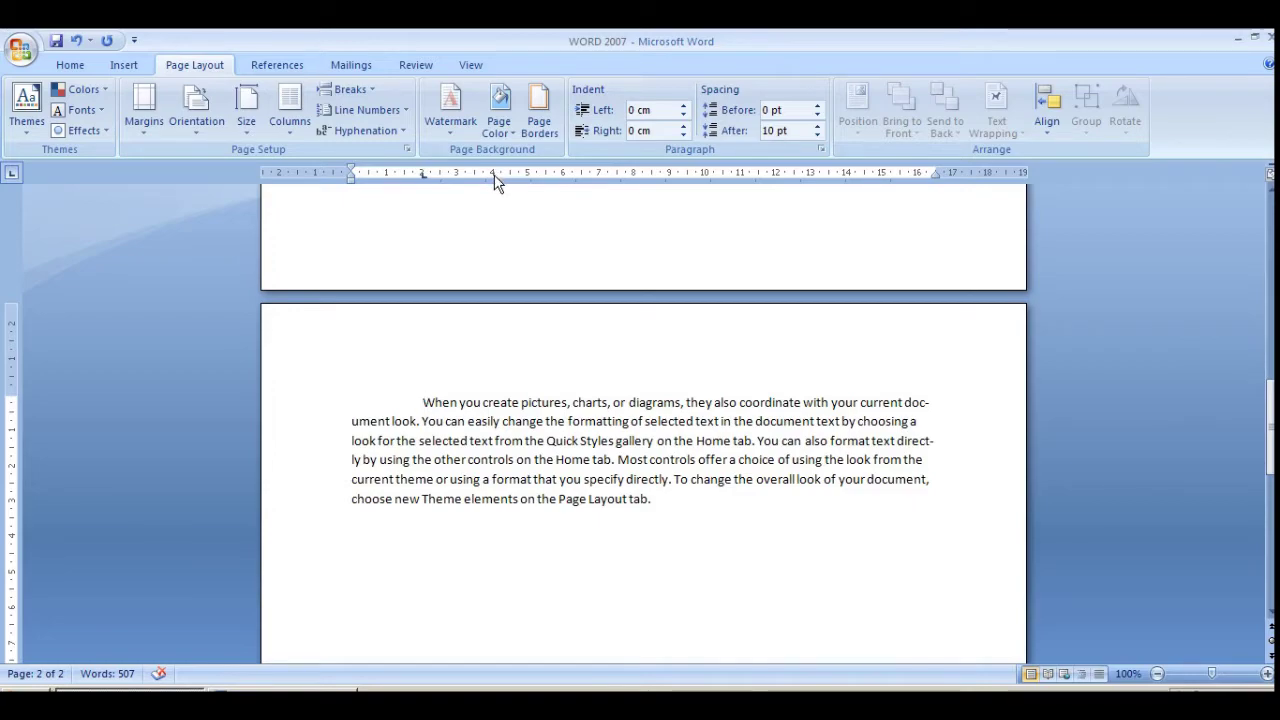
In the WORD 2007 document, add left tab stops at about 7.25, 10, 12.75 and 15 cm for the paragraph on page 2.
click(607, 174)
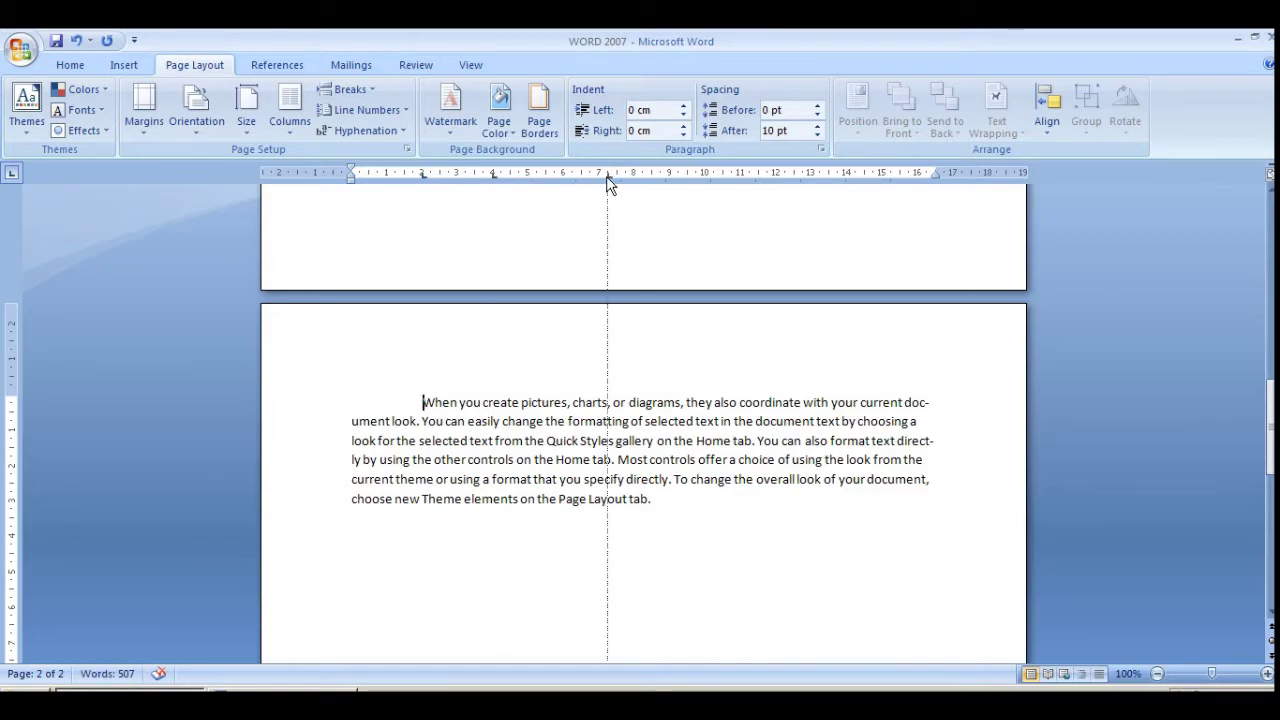
click(705, 174)
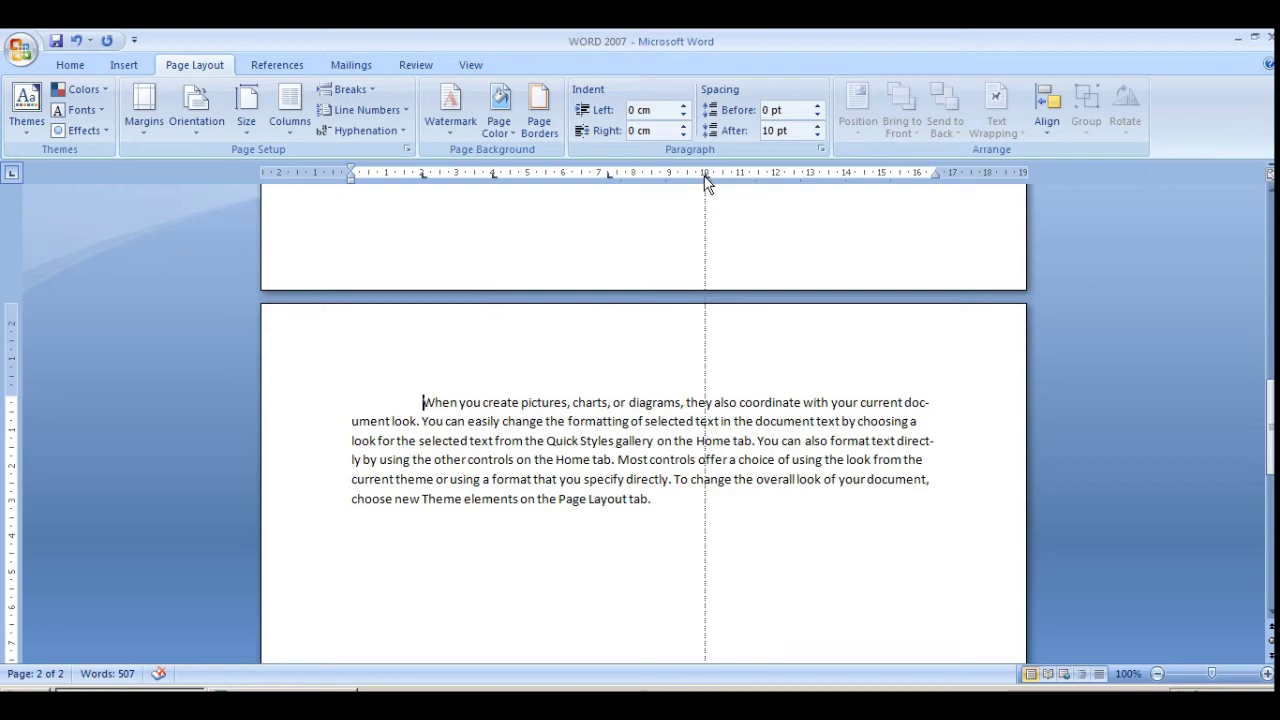
click(805, 174)
click(882, 174)
Insert repeated tabs before the first word of the page 2 paragraph until it reaches the 15 cm tab stop.
key(Tab)
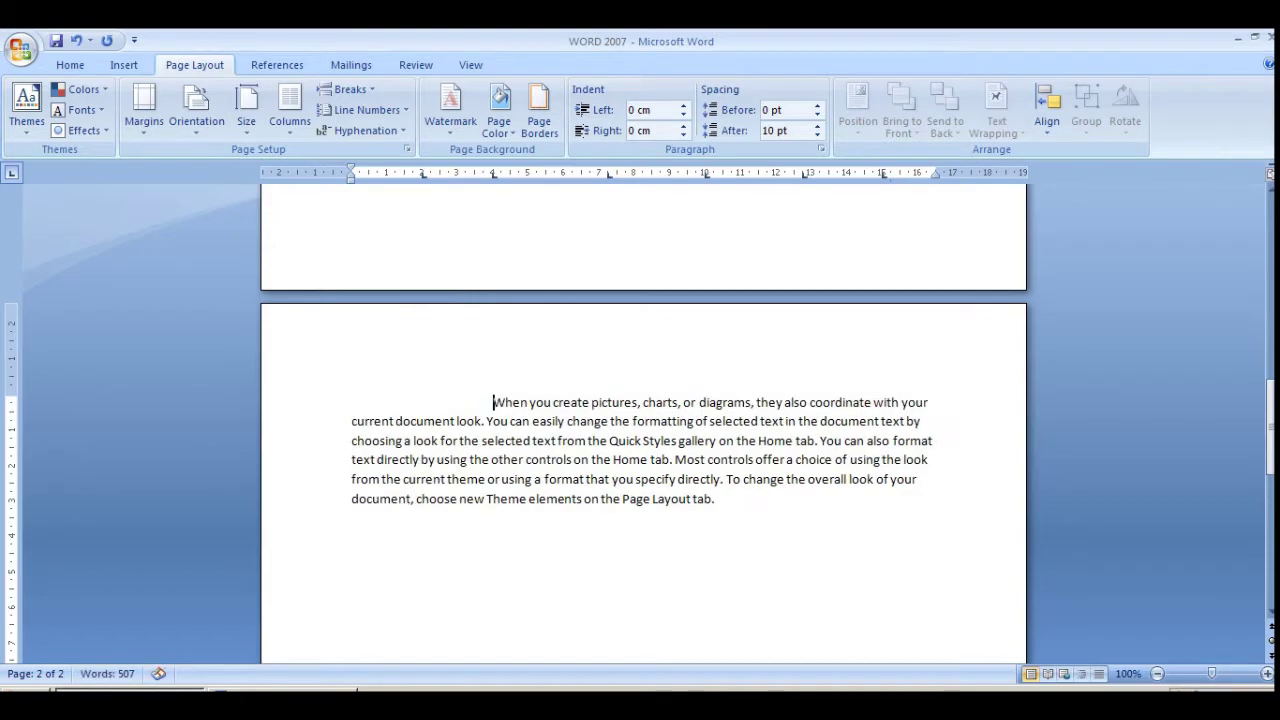
key(Tab)
key(Tab)
key(Tab)
key(Tab)
key(Tab)
key(Tab)
key(Tab)
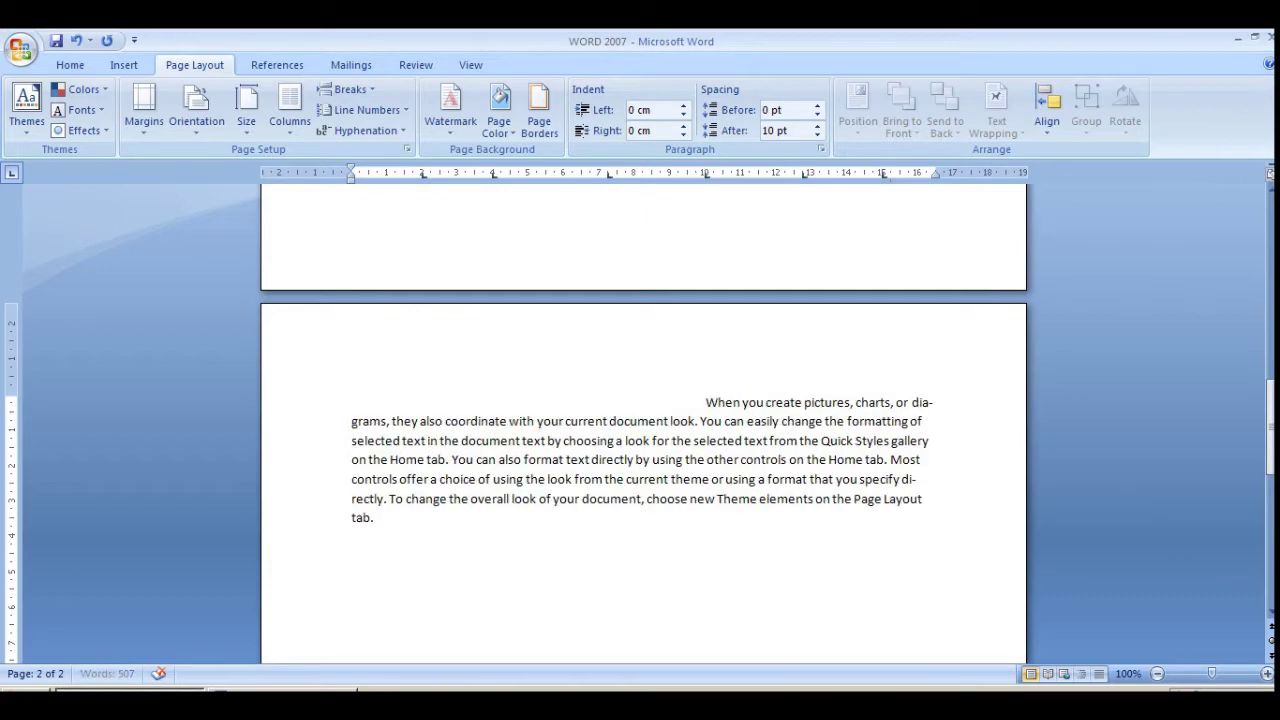
key(Tab)
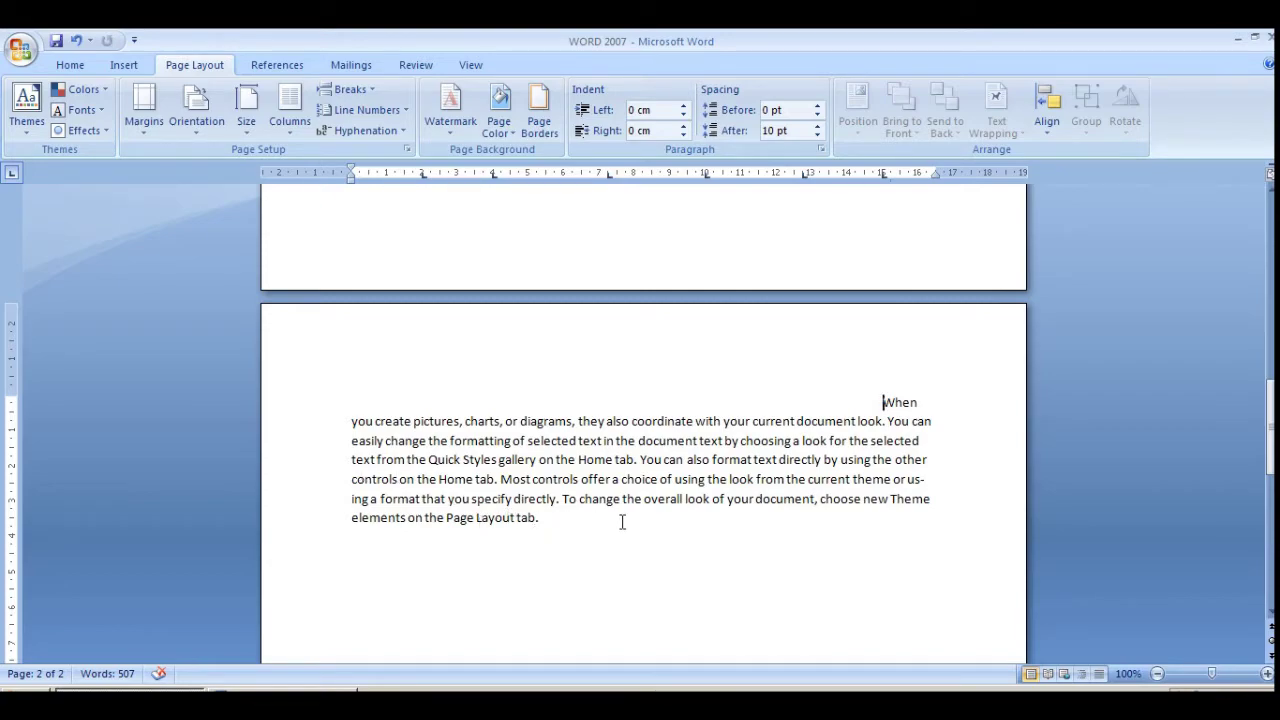
Select the whole paragraph on page 2 and set its line spacing to 1.5 lines.
drag(629, 517, 310, 404)
scroll(516, 448, up, 1)
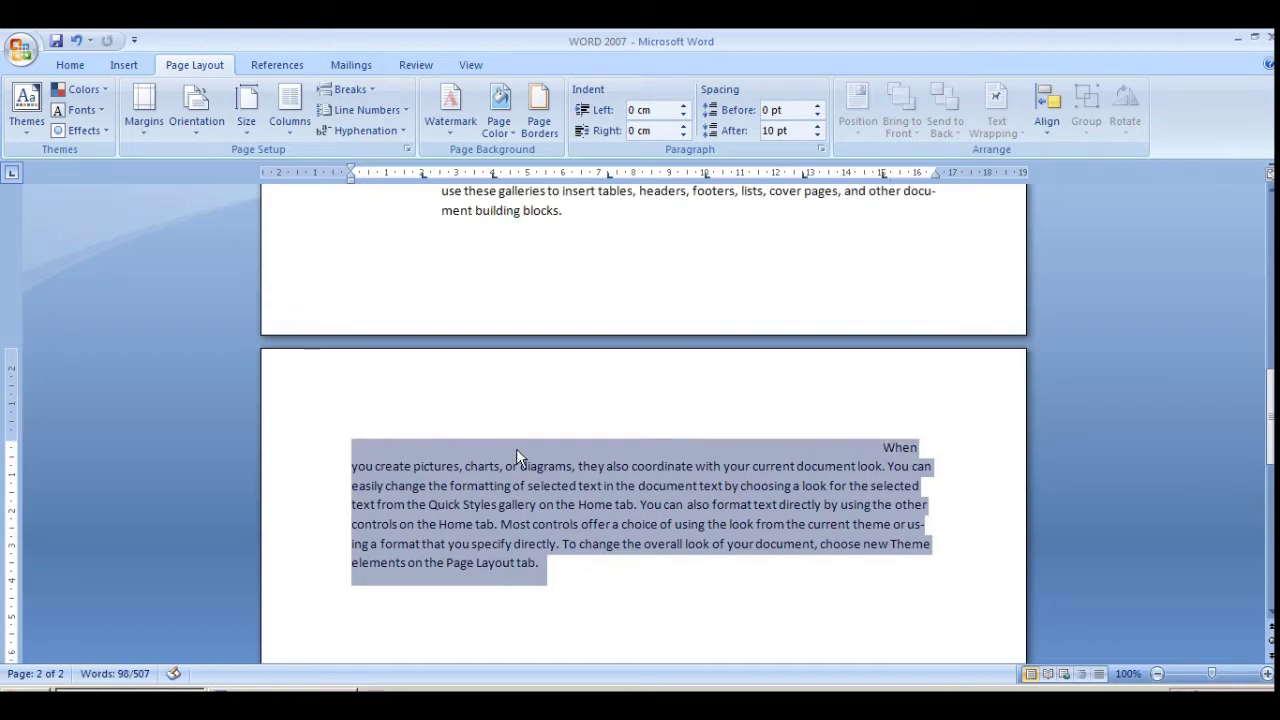
scroll(564, 374, down, 1)
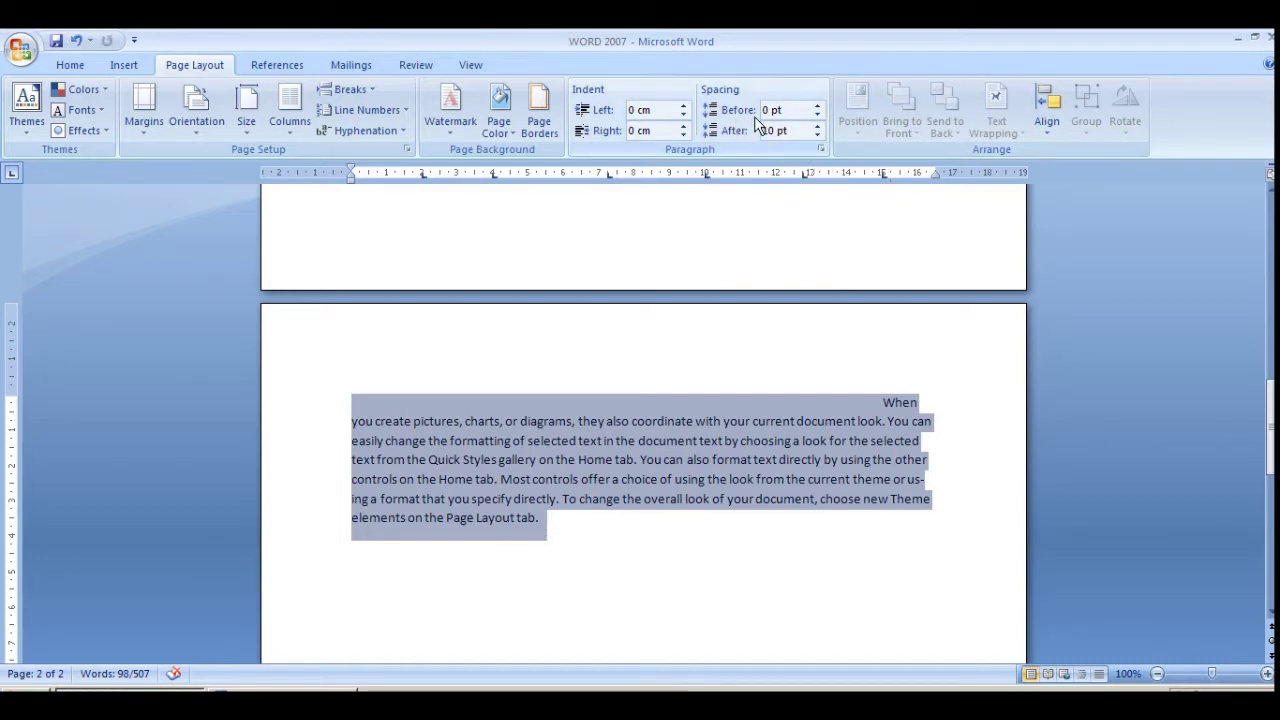
click(820, 149)
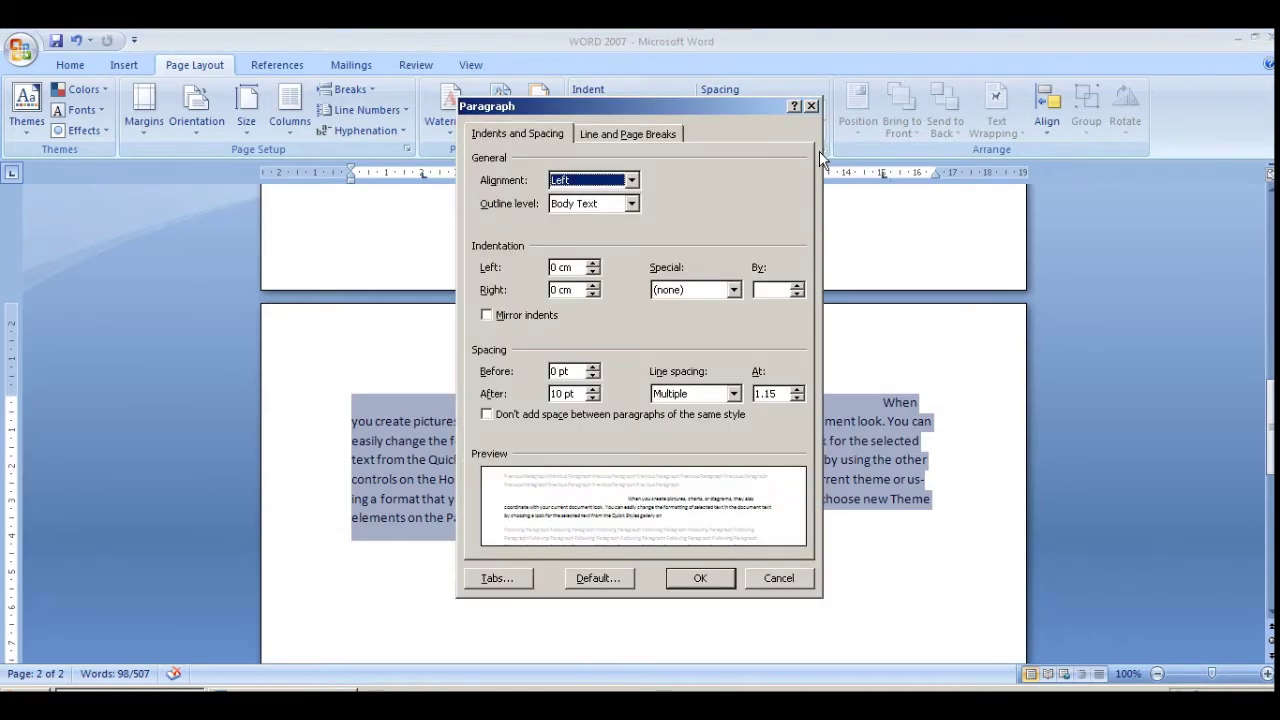
click(725, 394)
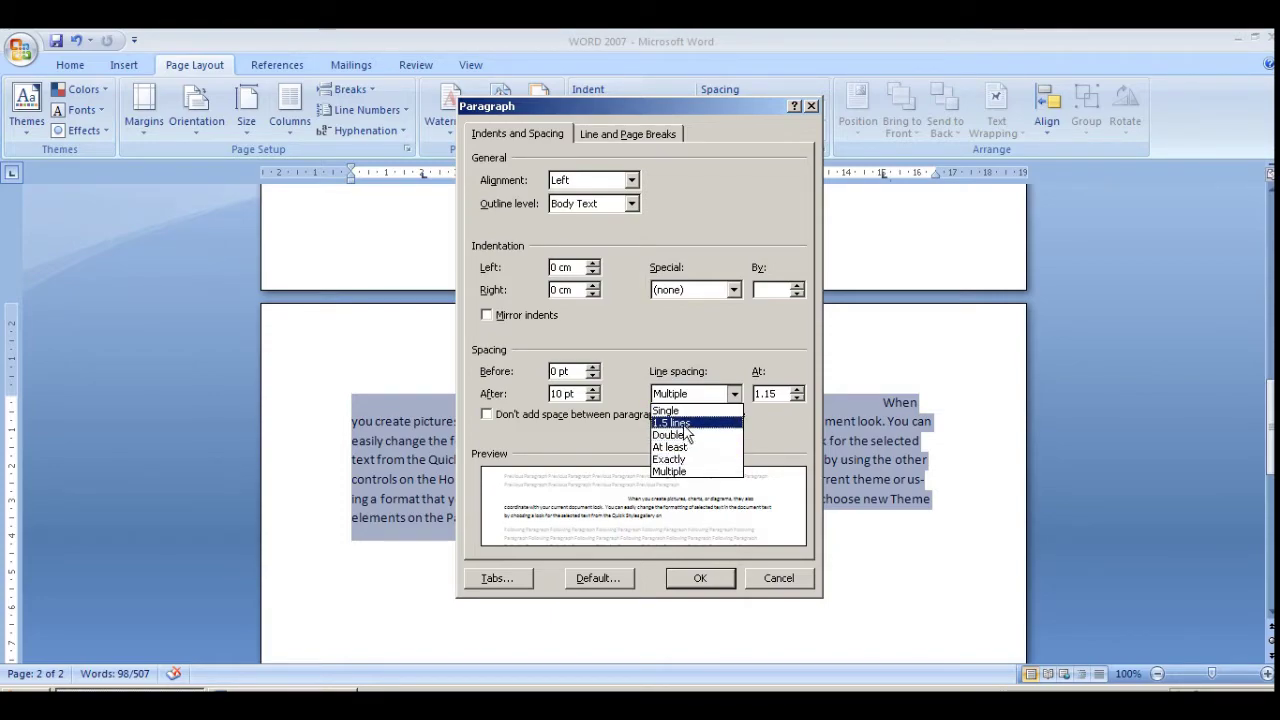
click(683, 423)
click(700, 577)
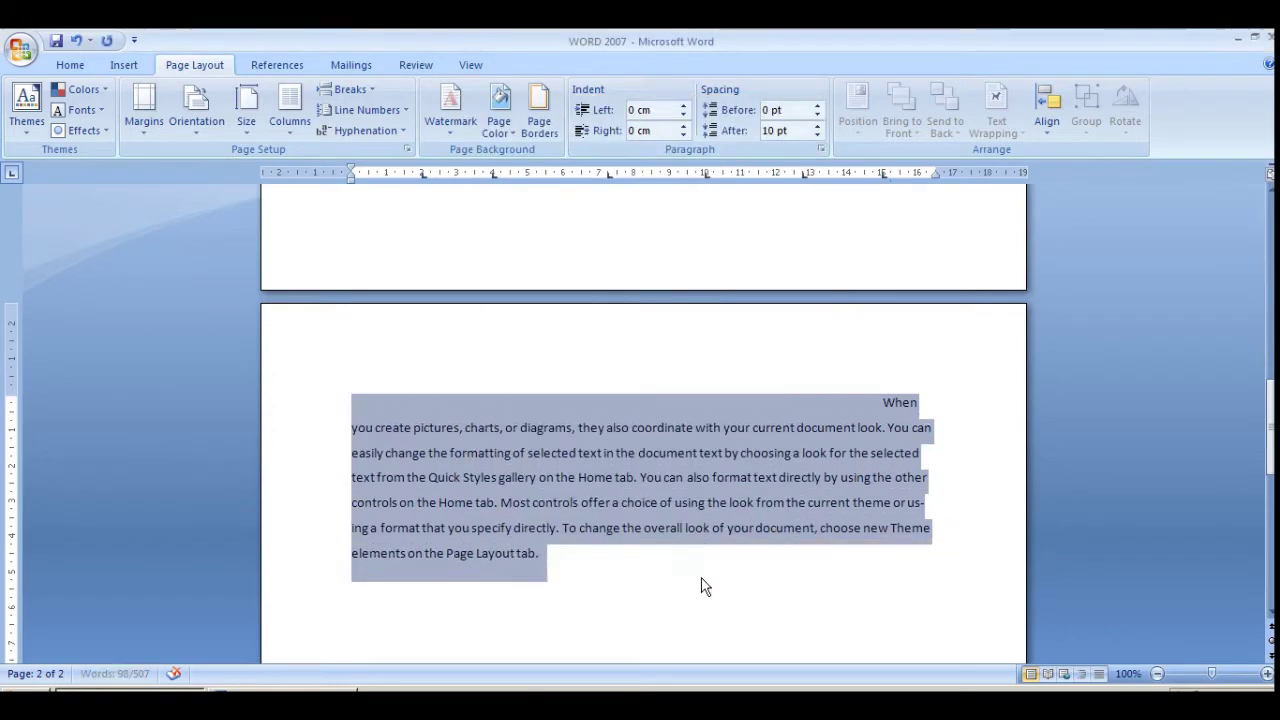
Set the line spacing of the paragraph on page 2 to Double and deselect the text.
click(825, 148)
click(734, 393)
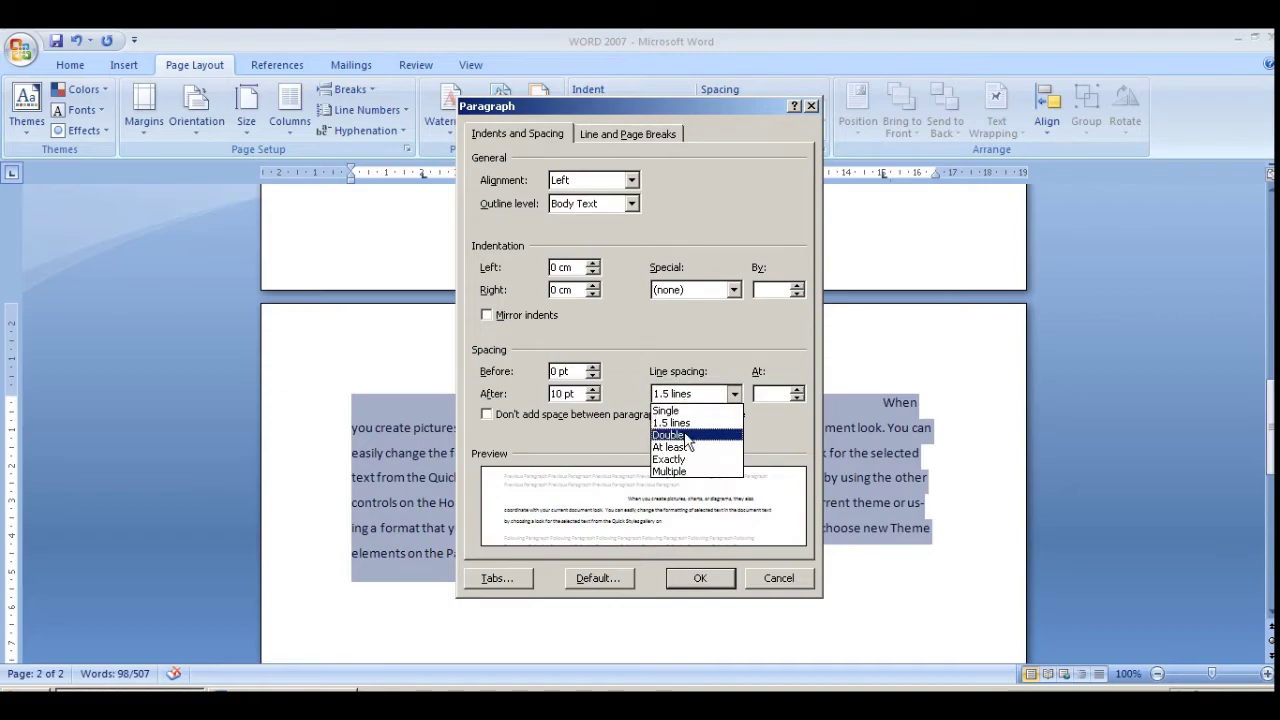
click(684, 435)
click(696, 580)
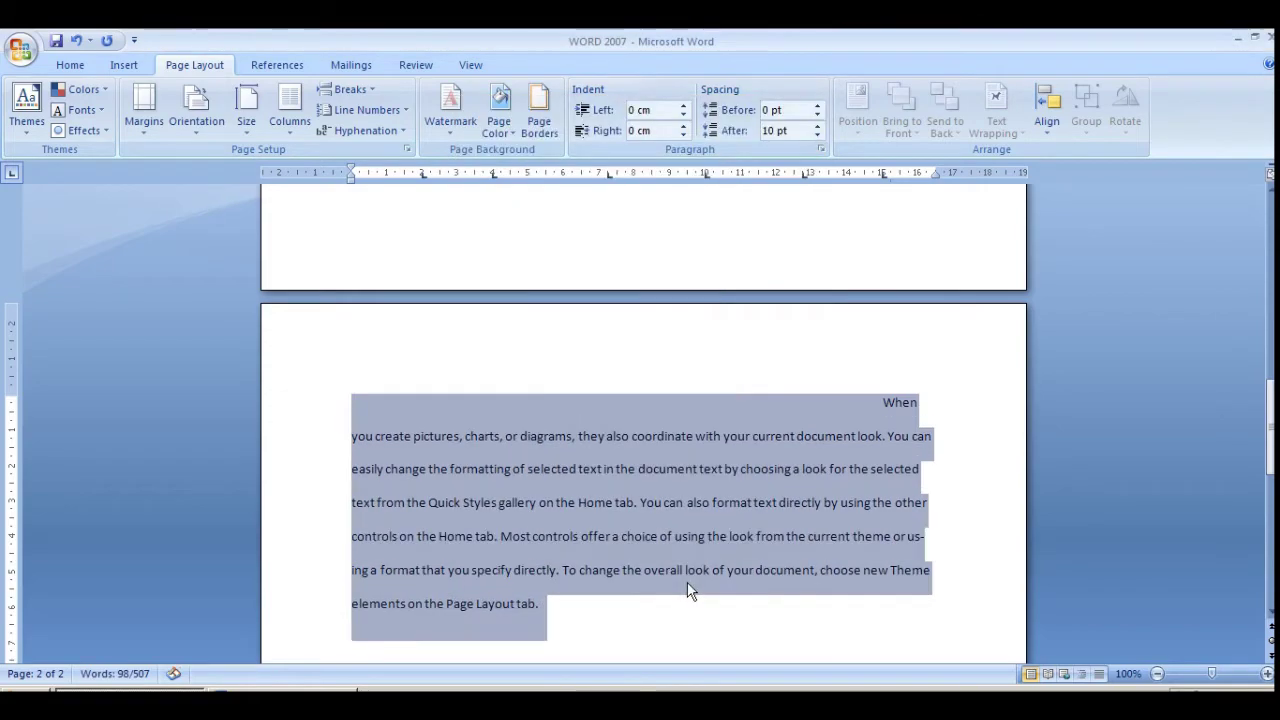
click(617, 537)
Select the last two paragraphs on page 1 and set their spacing after to 0 pt and line spacing to Single.
scroll(577, 386, up, 5)
scroll(578, 370, down, 1)
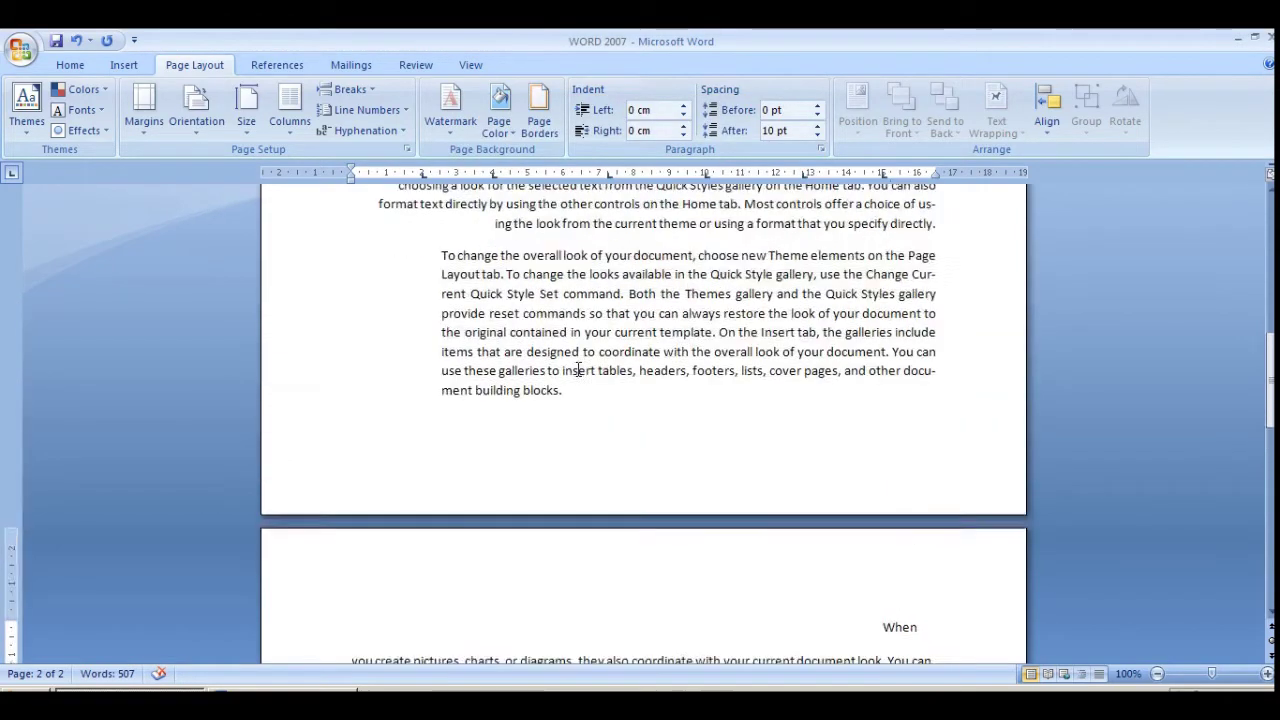
scroll(578, 370, up, 4)
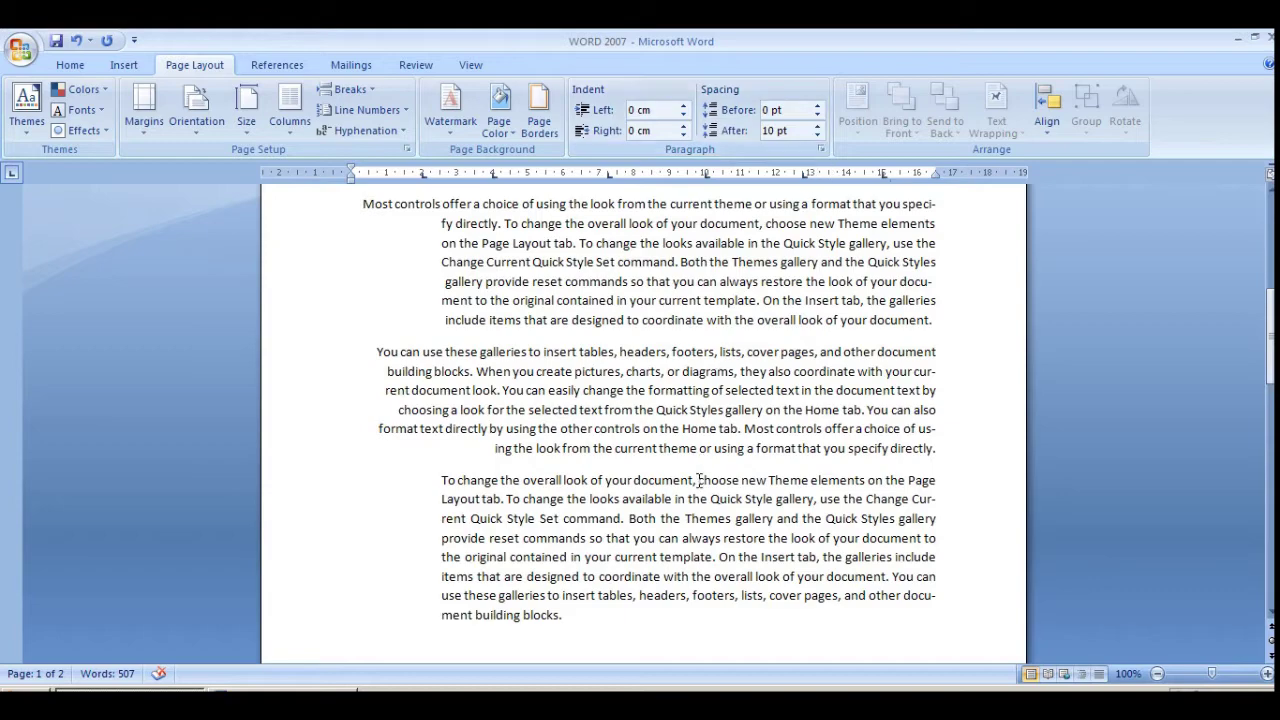
drag(578, 613, 376, 351)
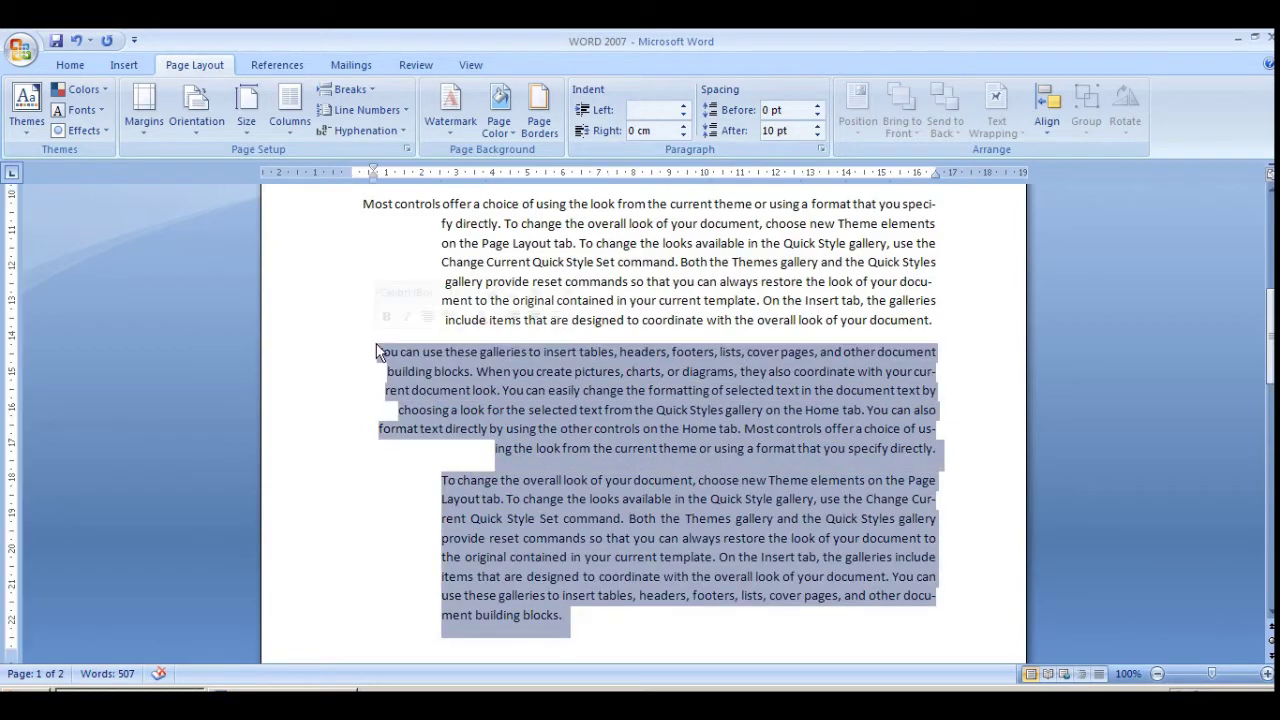
click(820, 150)
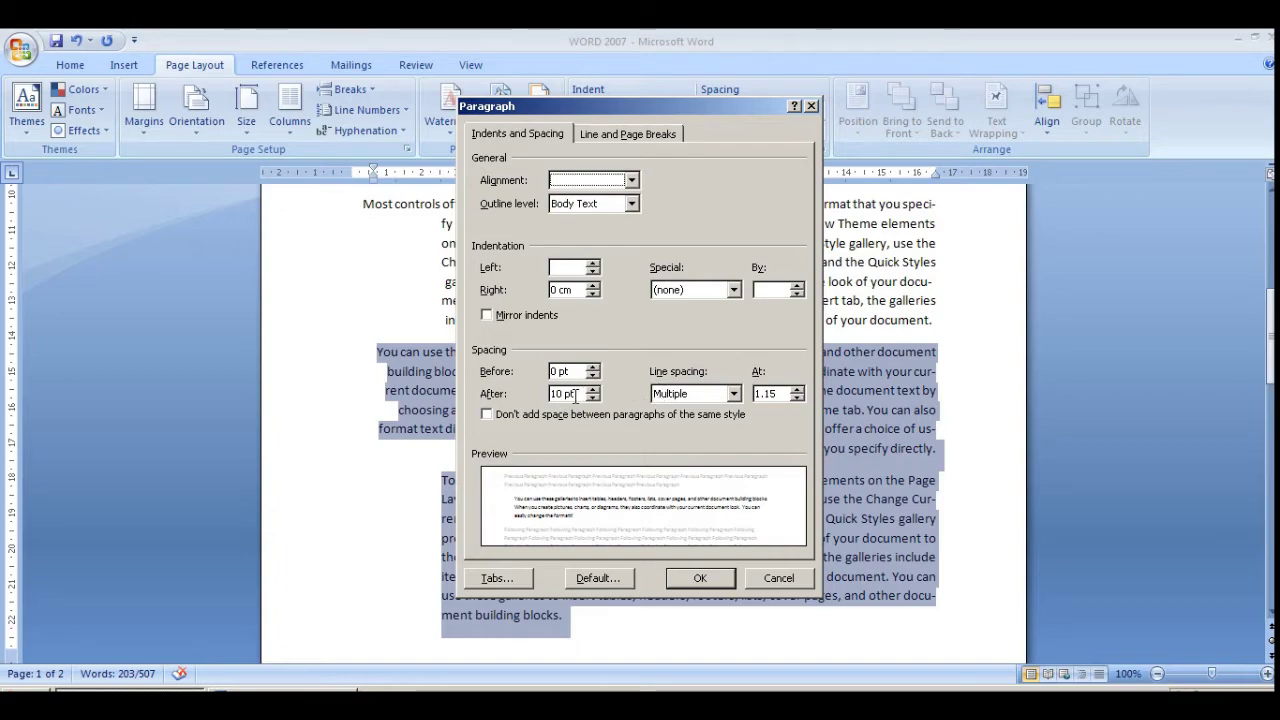
drag(578, 394, 533, 396)
text(0)
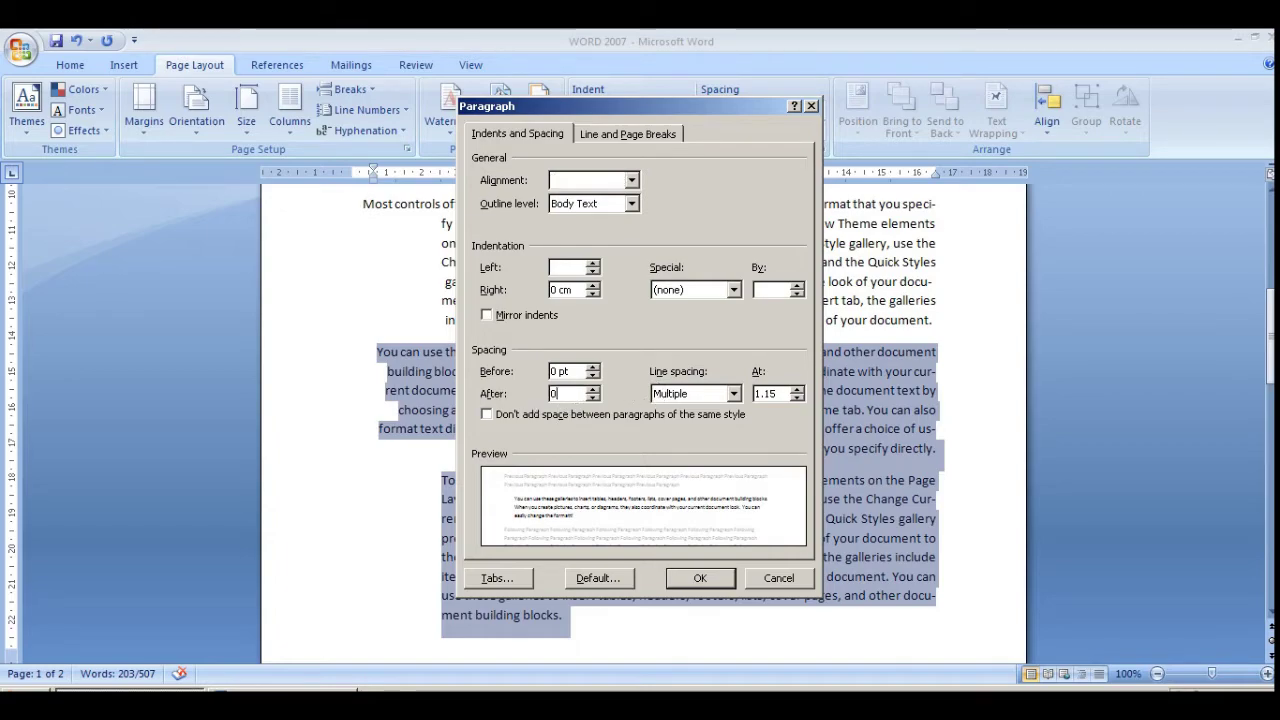
click(699, 395)
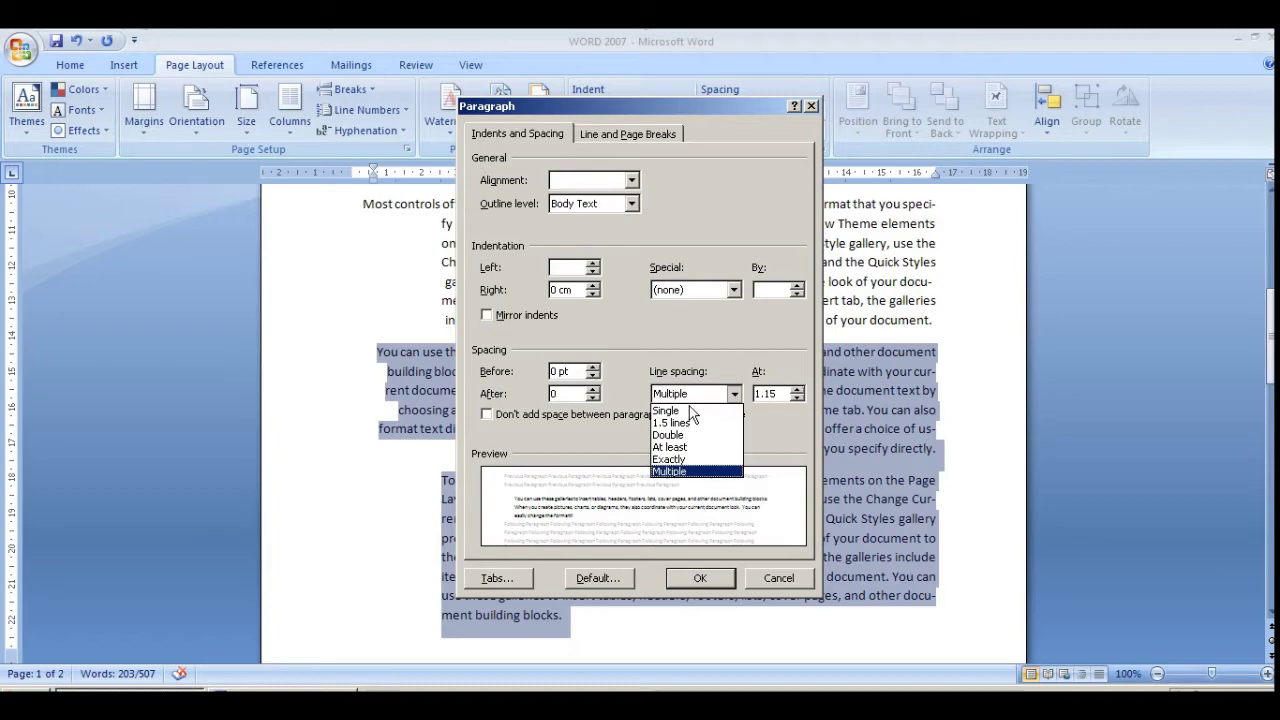
click(689, 409)
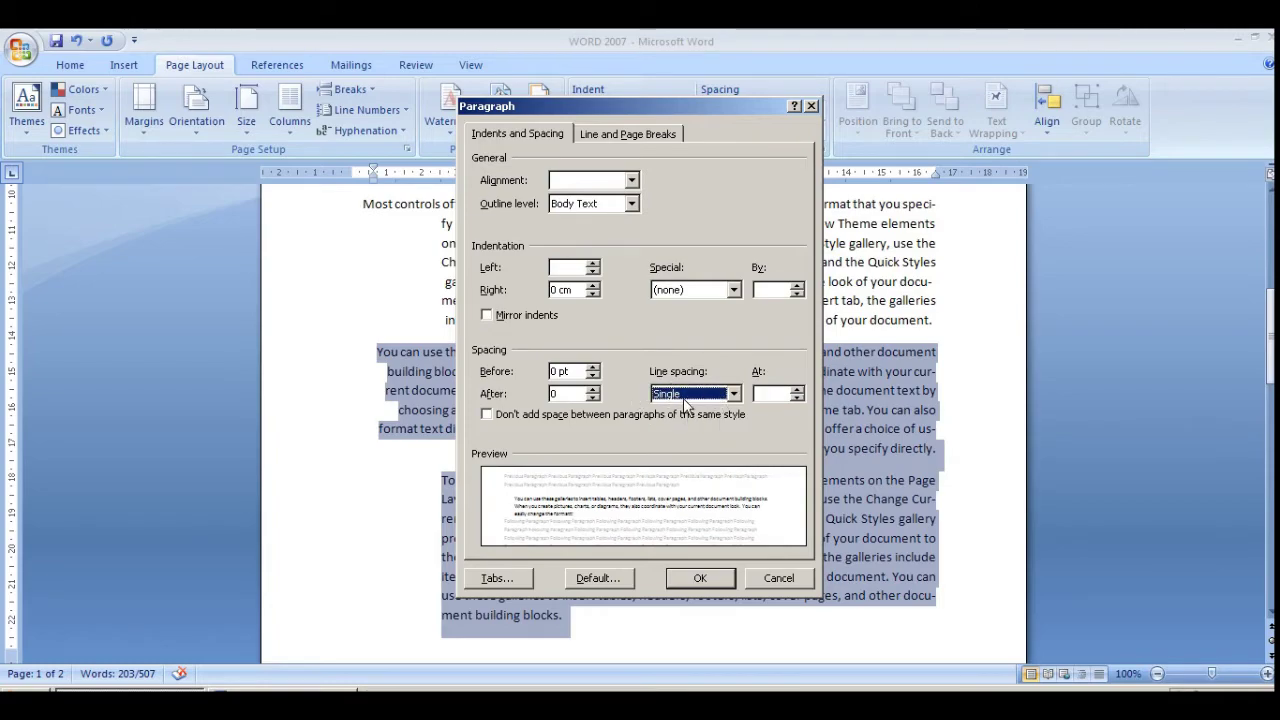
click(680, 579)
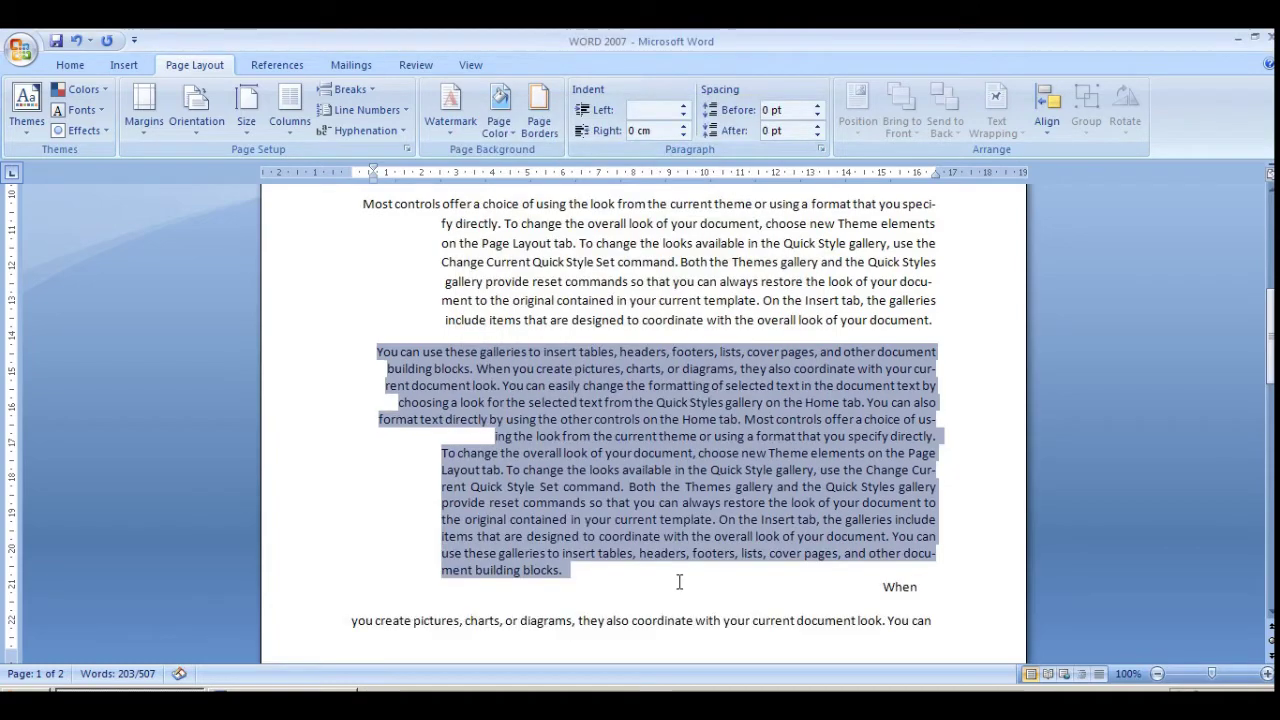
Reselect the last two paragraphs on page 1 and increase their spacing after in 6 pt increments beyond 42 pt.
click(572, 452)
drag(480, 586, 413, 378)
click(819, 125)
click(819, 125)
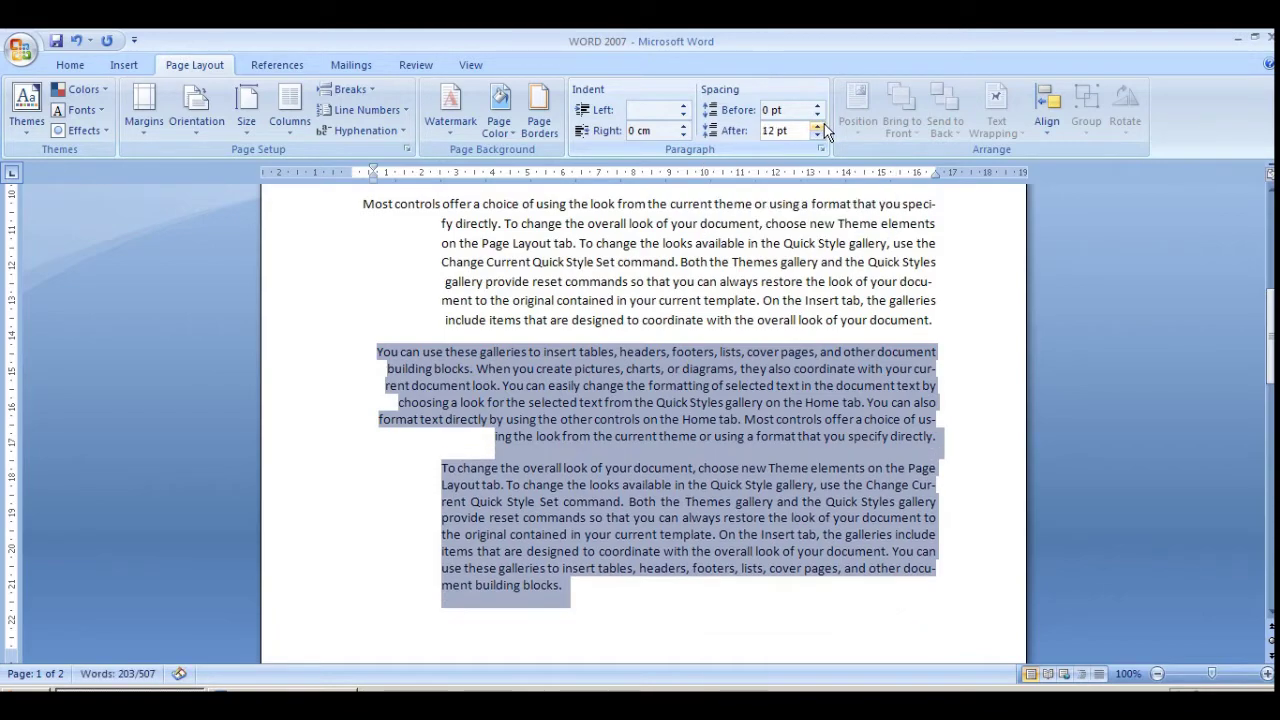
click(819, 125)
click(819, 125)
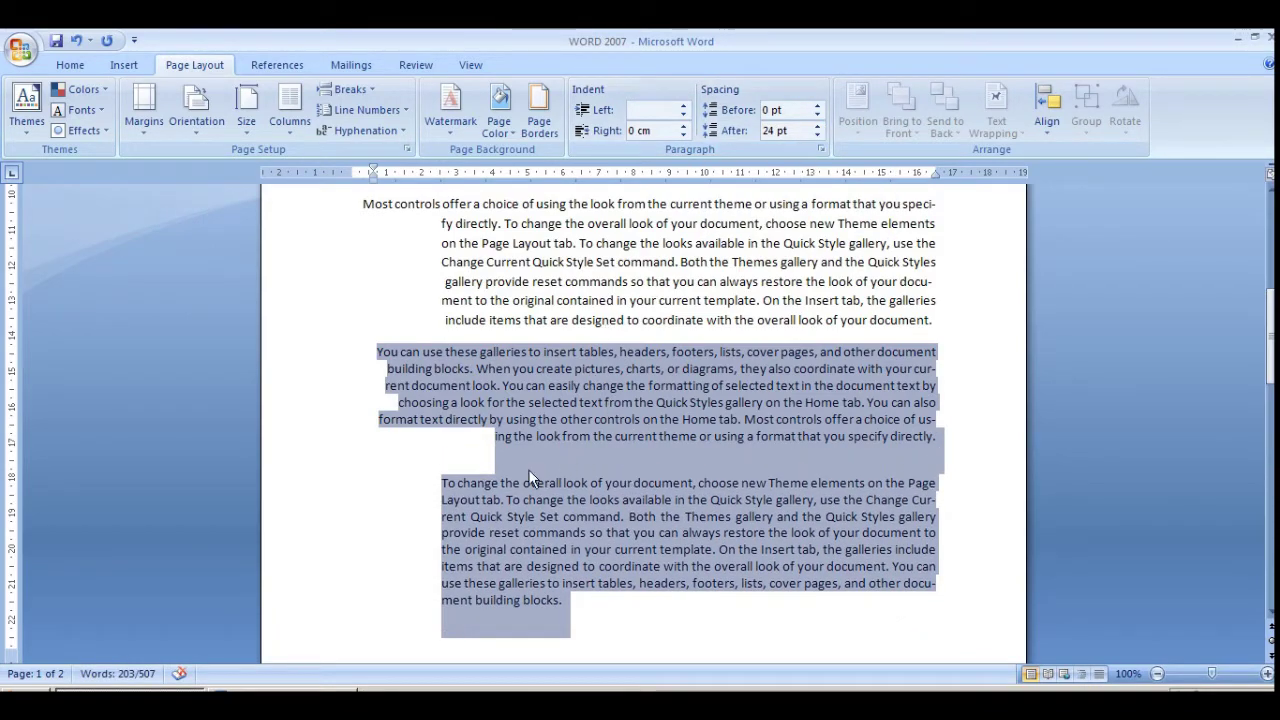
click(819, 125)
click(819, 125)
click(819, 125)
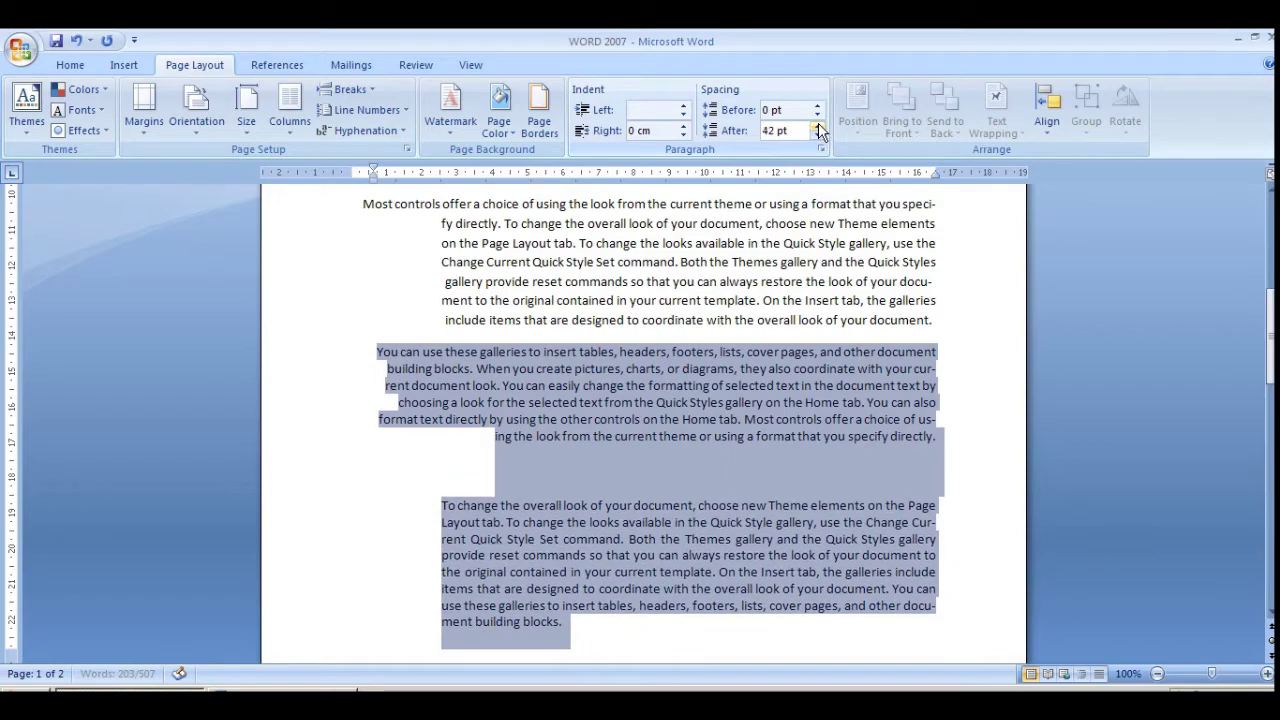
click(819, 125)
click(819, 125)
Reduce the spacing after the two selected paragraphs to 12 pt.
click(819, 135)
click(819, 135)
click(819, 135)
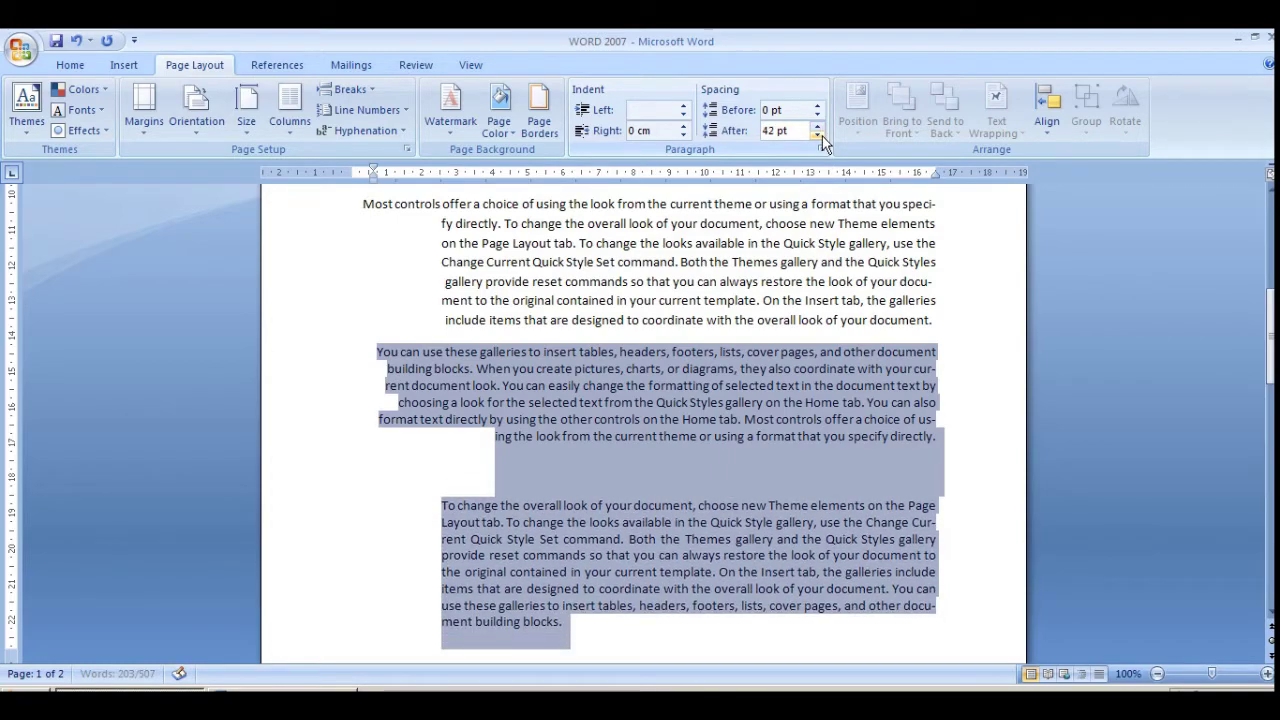
click(819, 135)
click(819, 135)
click(819, 135)
click(819, 135)
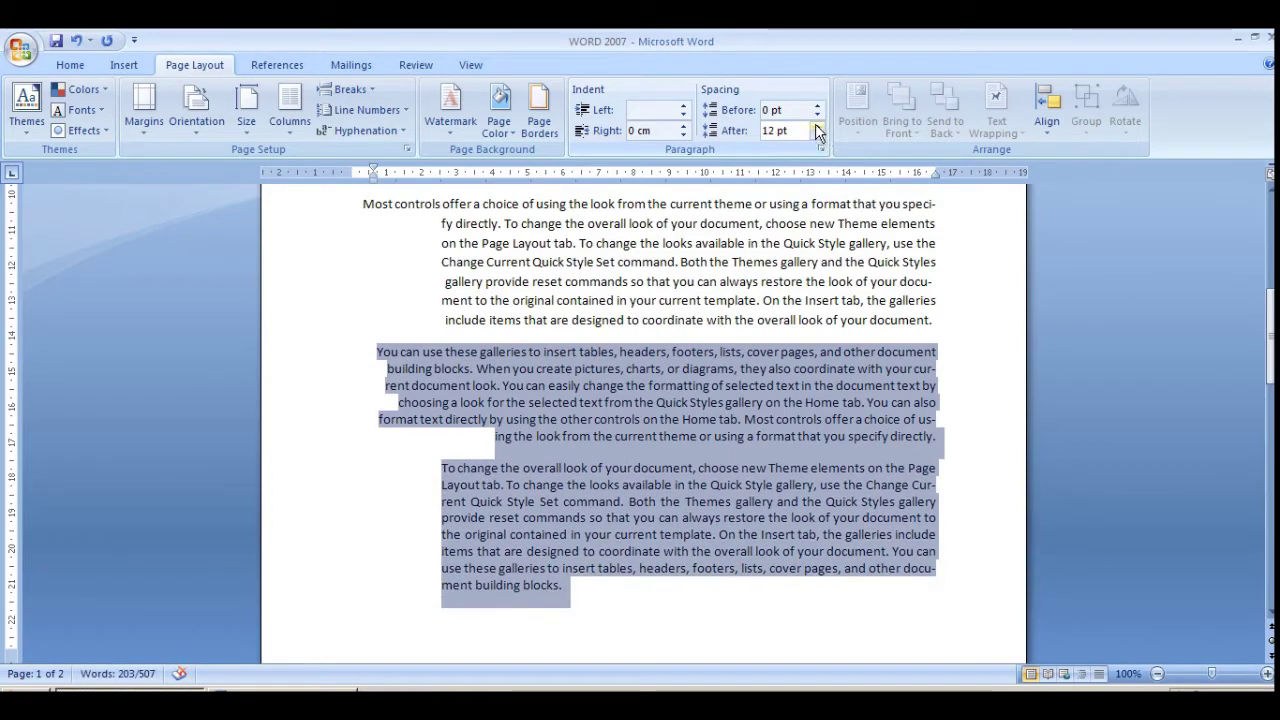
Set the spacing after the two selected paragraphs to 24 pt and check the gap before the following paragraph.
click(819, 125)
click(819, 125)
scroll(507, 525, down, 8)
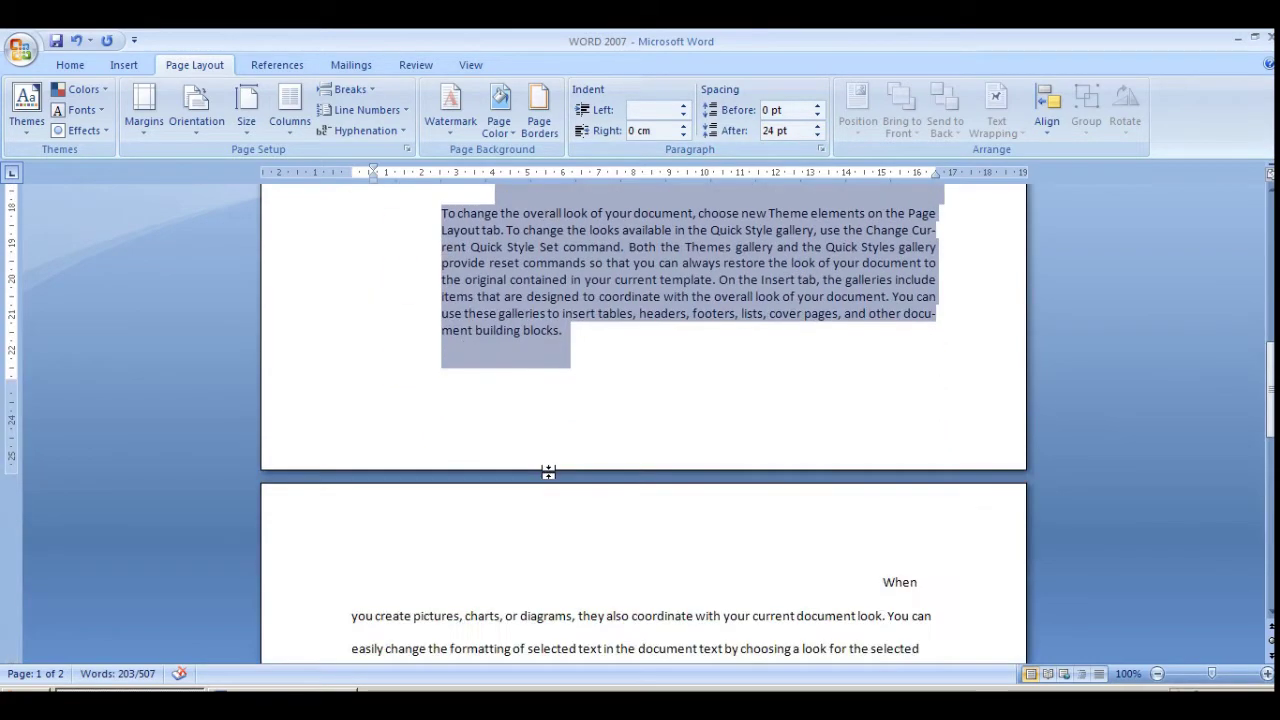
scroll(534, 380, up, 4)
scroll(537, 382, up, 6)
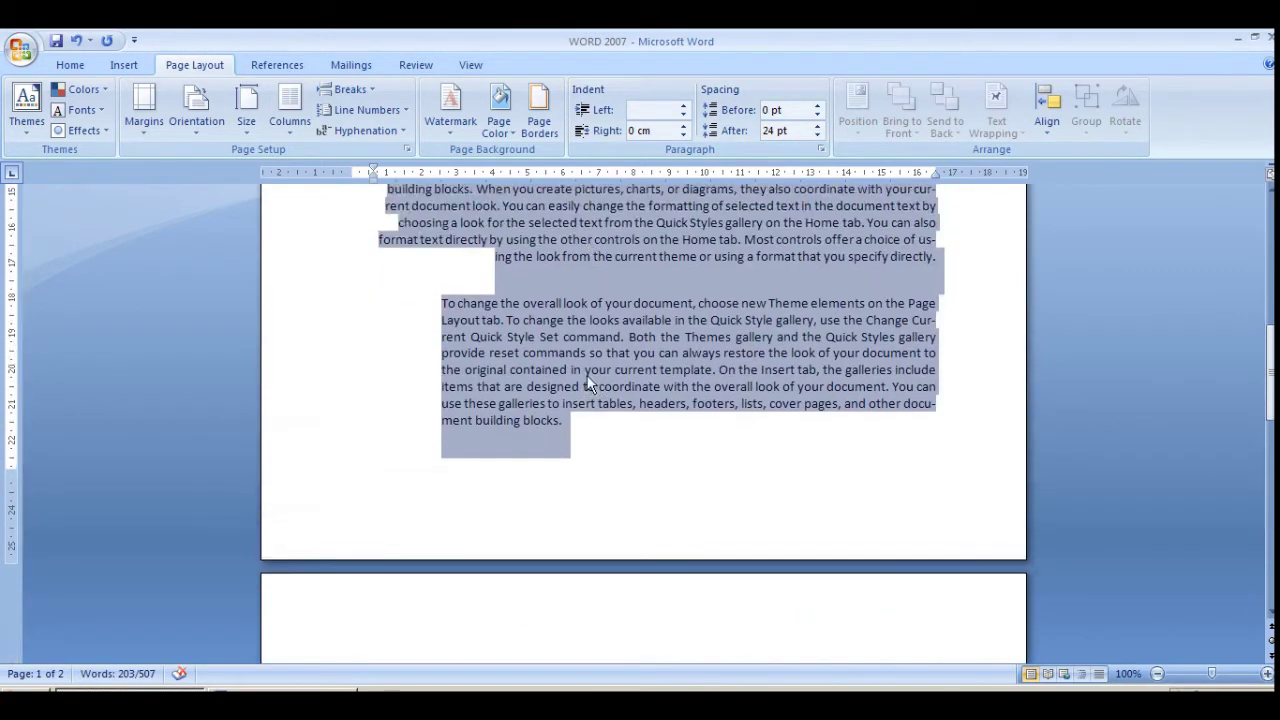
Lower the spacing after the two selected paragraphs briefly, and raise it to 30 pt.
click(816, 134)
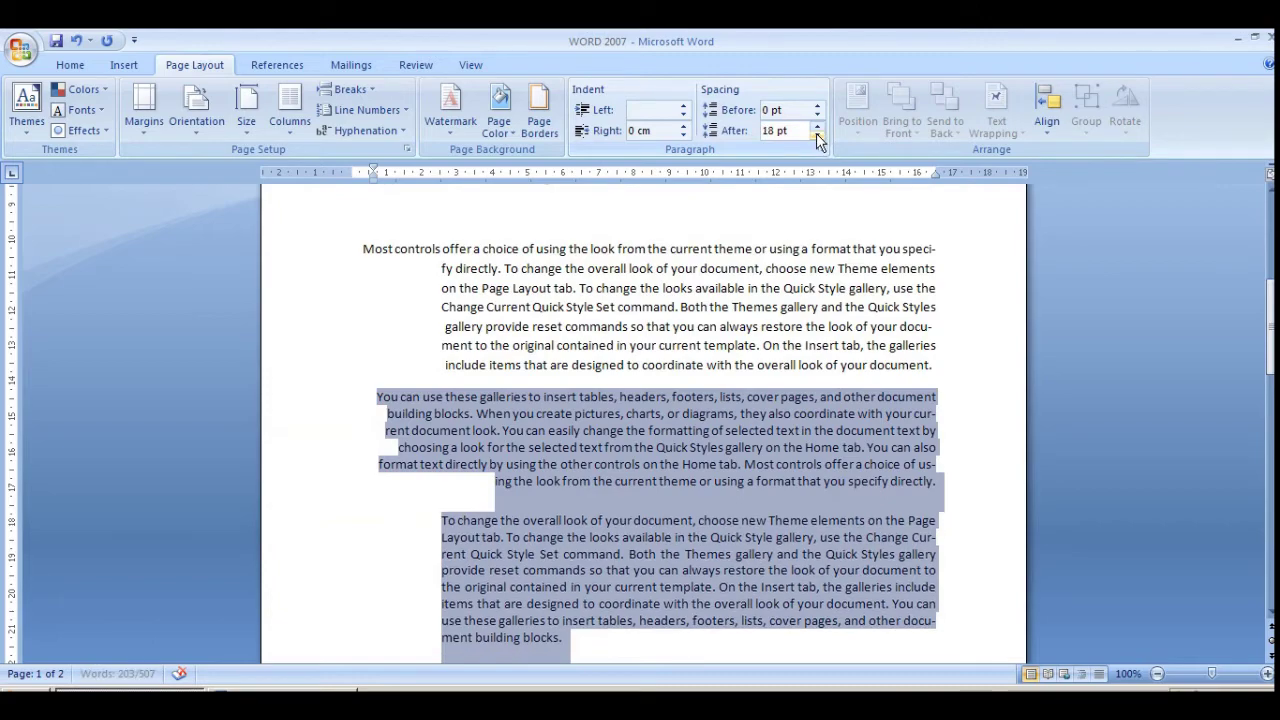
click(816, 134)
click(816, 134)
click(816, 127)
click(816, 127)
click(816, 127)
click(816, 127)
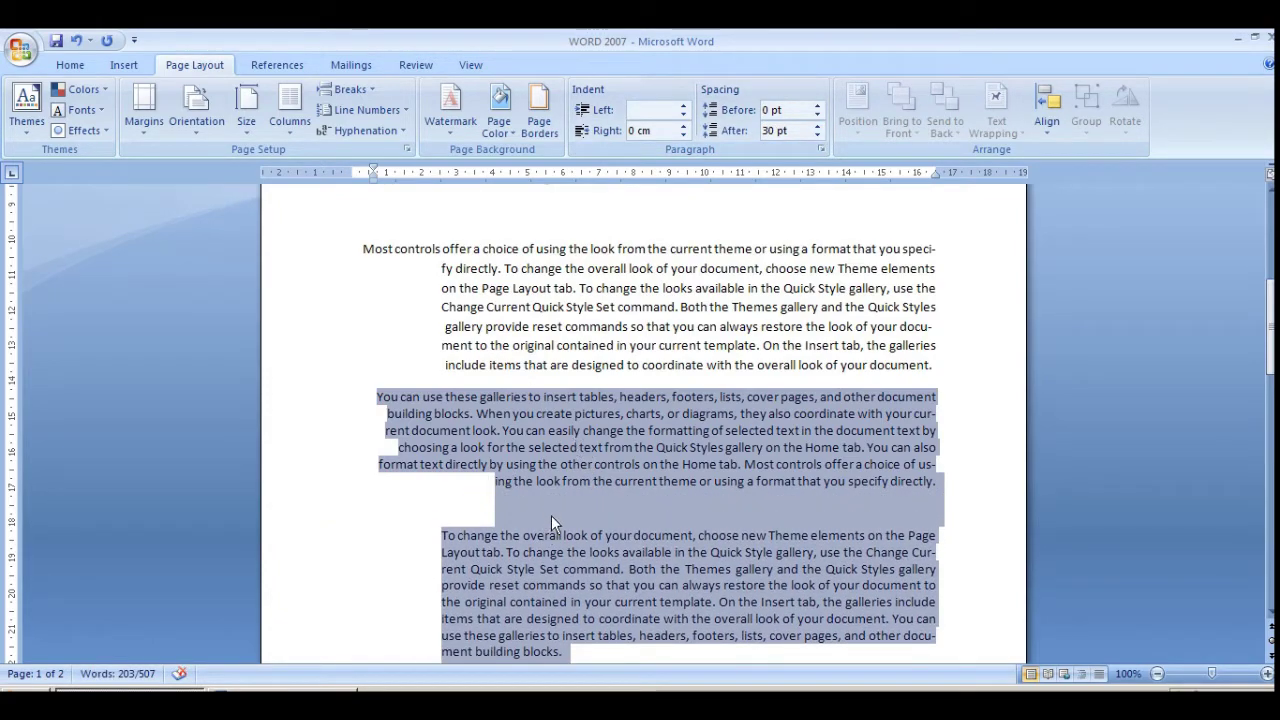
Increase the spacing before the two selected paragraphs in 6 pt increments to 42 pt and beyond.
click(817, 105)
click(817, 105)
click(817, 105)
click(817, 105)
click(817, 105)
click(817, 105)
click(817, 105)
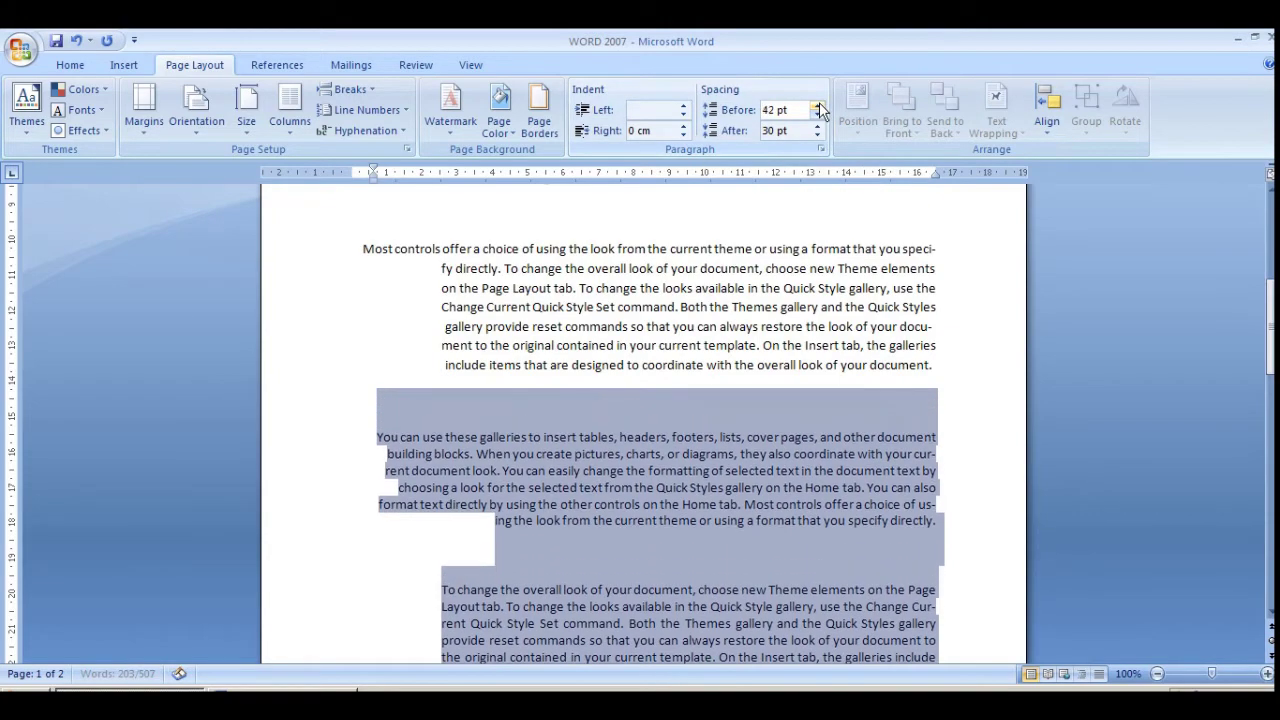
click(817, 105)
click(817, 105)
click(817, 105)
click(817, 105)
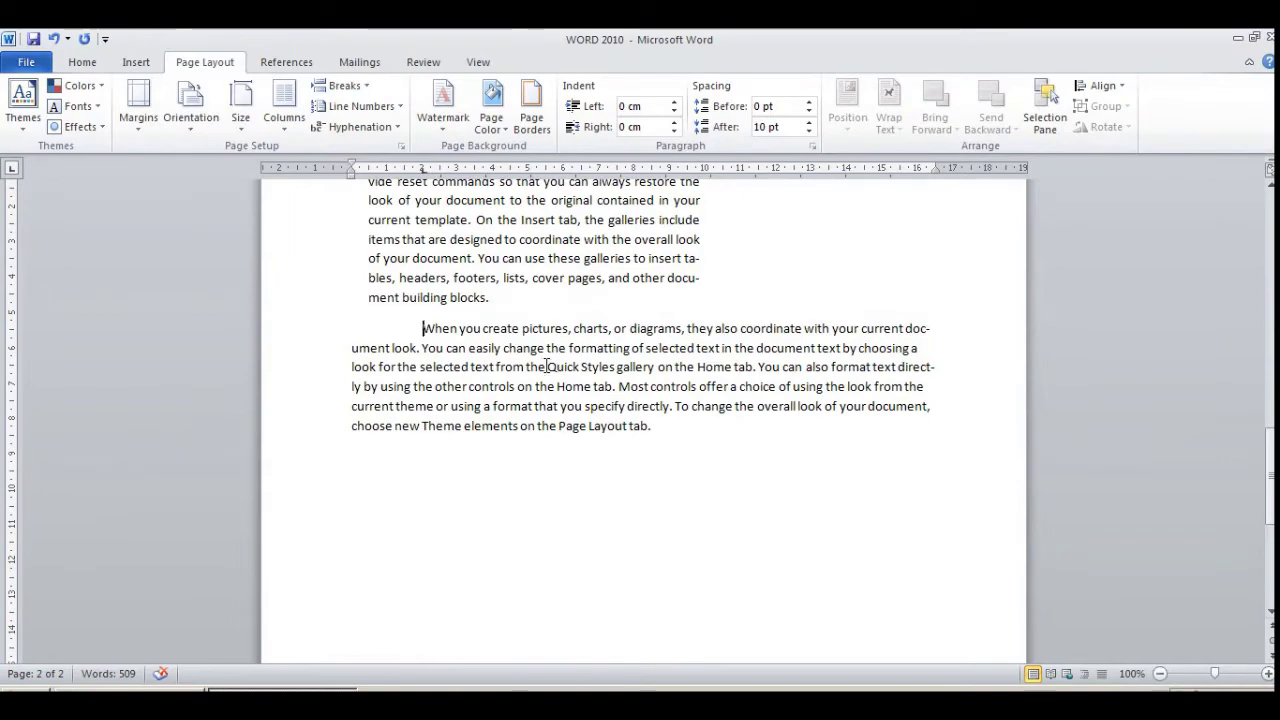
In the WORD 2010 document, align the "To change the overall look" paragraph's first line with its 0.48 cm left indent and set the right indent to 0.01 cm.
drag(689, 429, 372, 332)
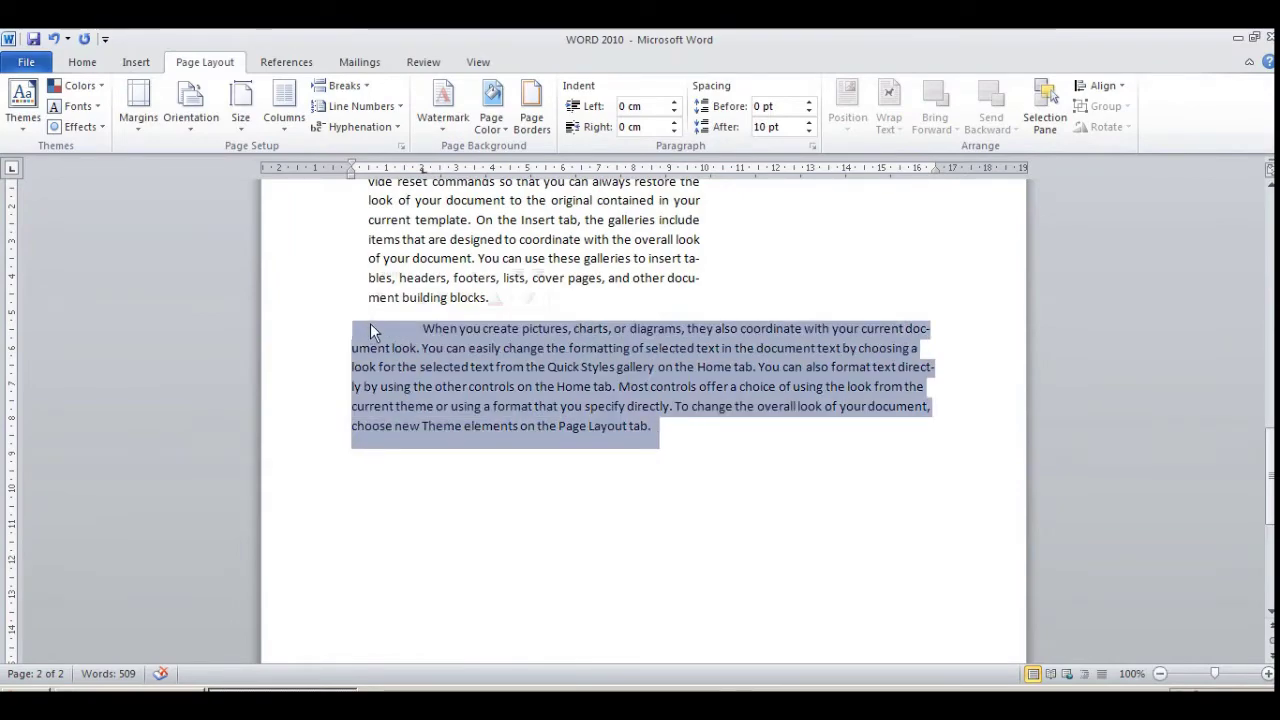
scroll(677, 366, up, 7)
scroll(672, 363, down, 4)
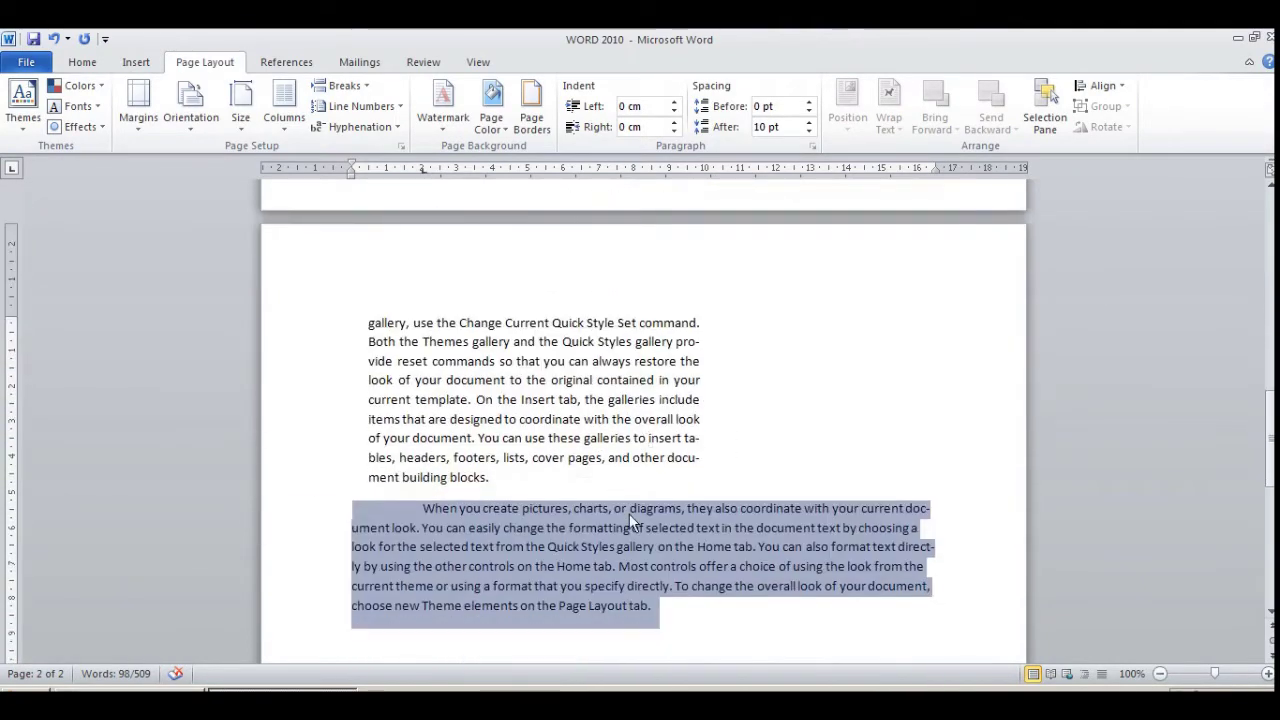
scroll(629, 513, up, 2)
click(490, 568)
scroll(490, 568, up, 1)
drag(501, 593, 450, 555)
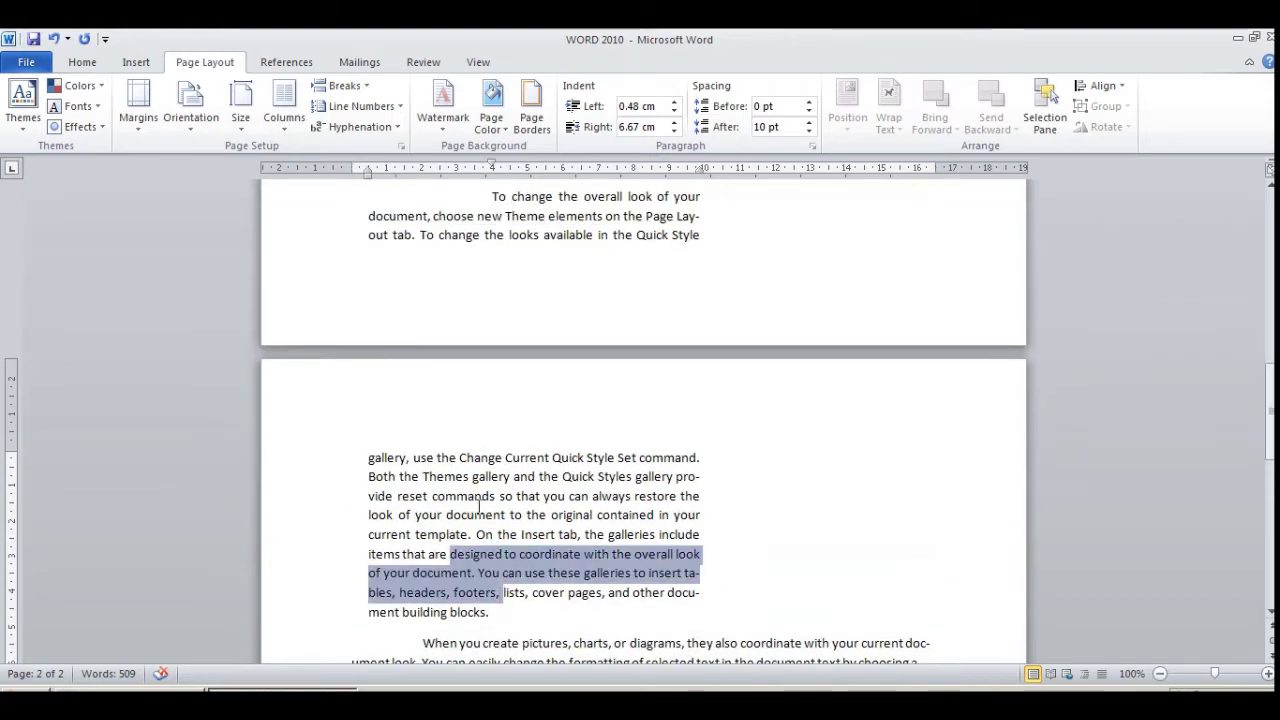
drag(479, 507, 436, 199)
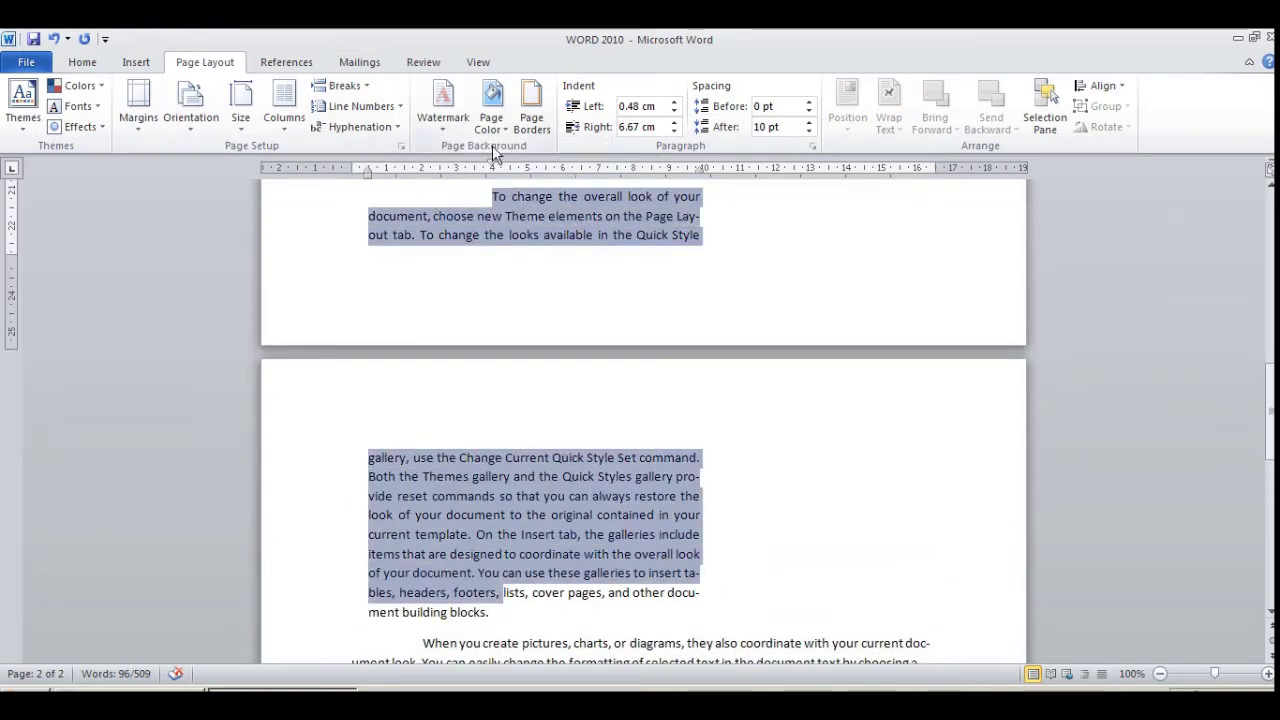
drag(490, 165, 369, 160)
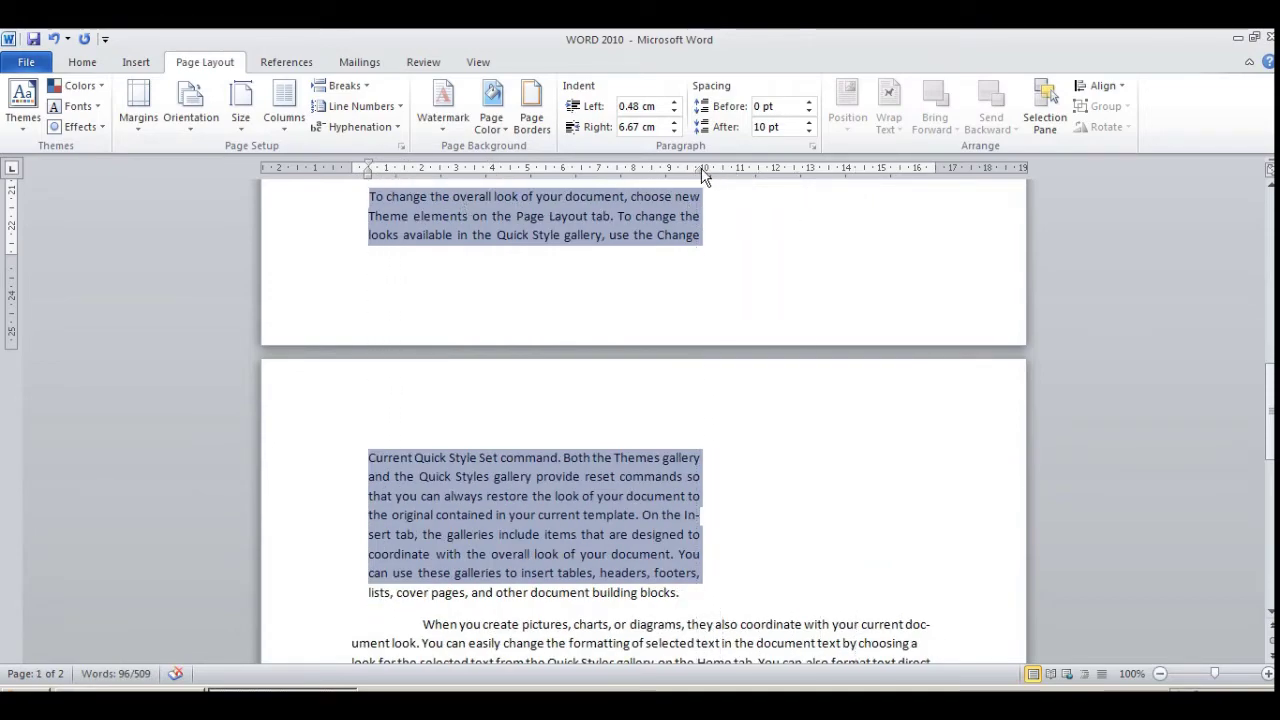
mouse_move(706, 170)
mouse_down()
mouse_move(723, 183)
mouse_move(700, 190)
mouse_move(702, 176)
mouse_move(728, 171)
mouse_move(938, 177)
mouse_up()
click(524, 528)
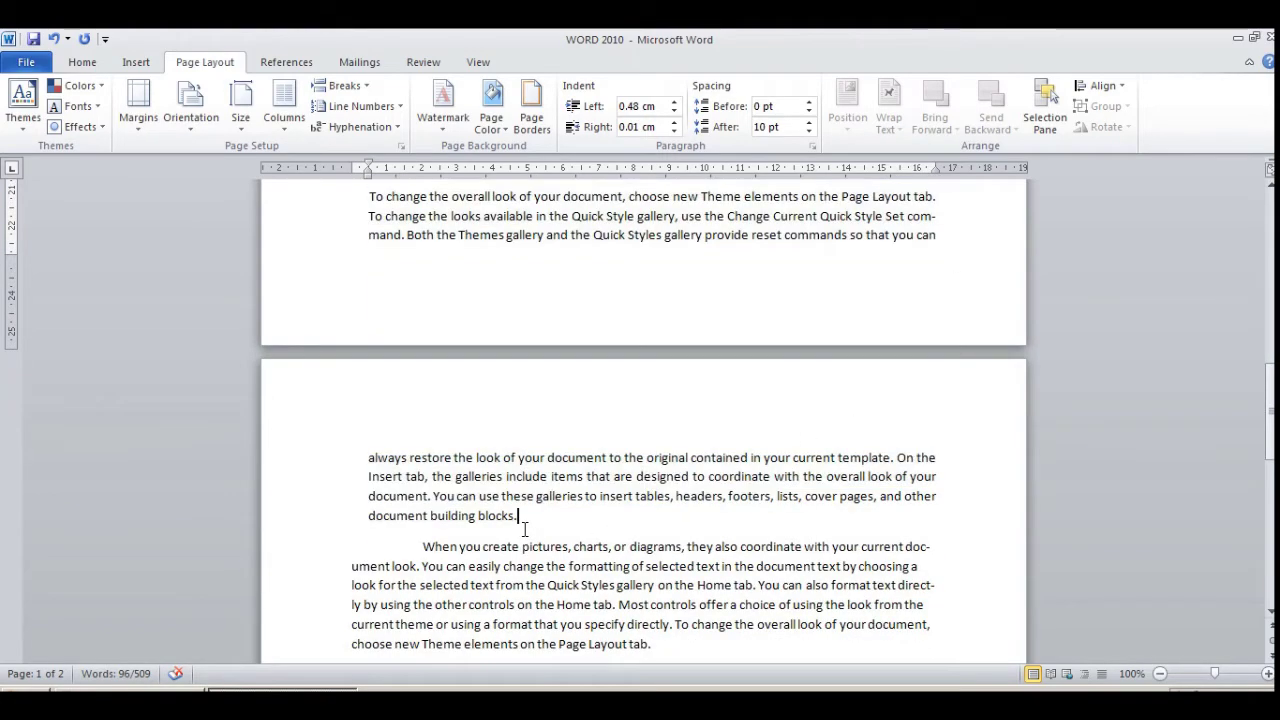
Select the last two paragraphs of the WORD 2010 document, try 1.5 lines in the preview, and apply Single line spacing.
scroll(651, 536, down, 1)
scroll(660, 521, up, 2)
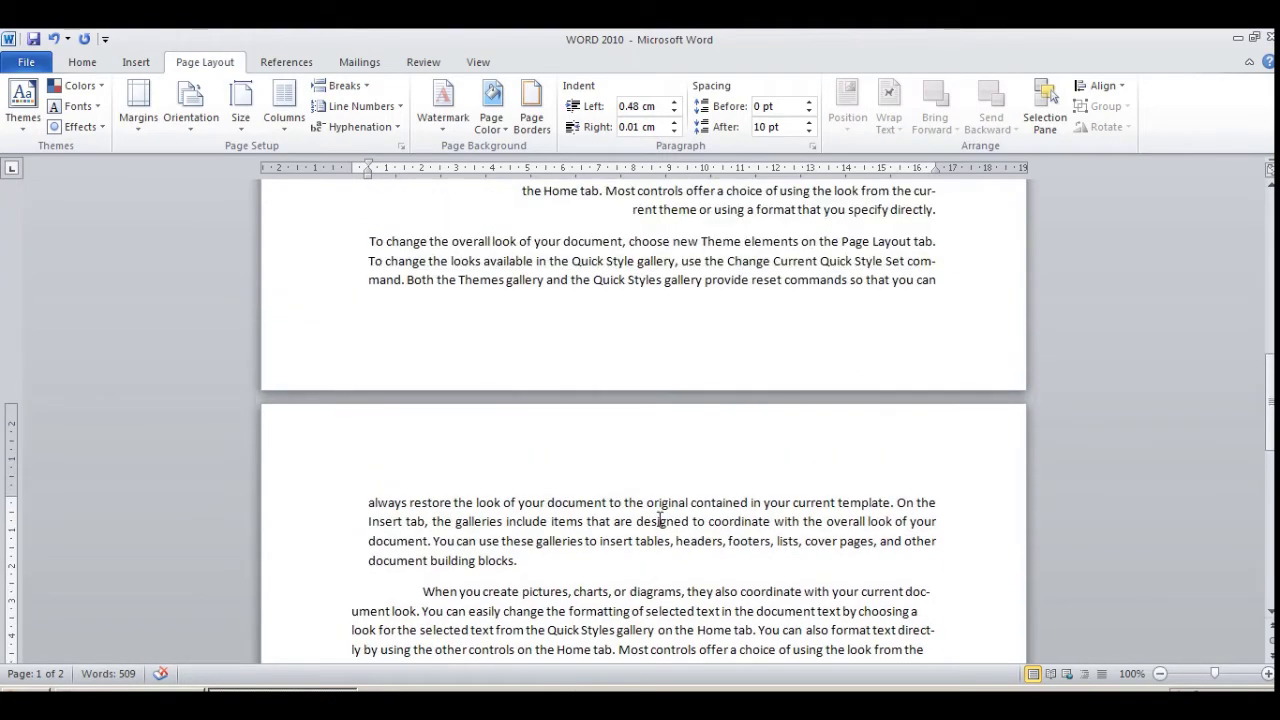
click(1160, 674)
scroll(796, 514, up, 4)
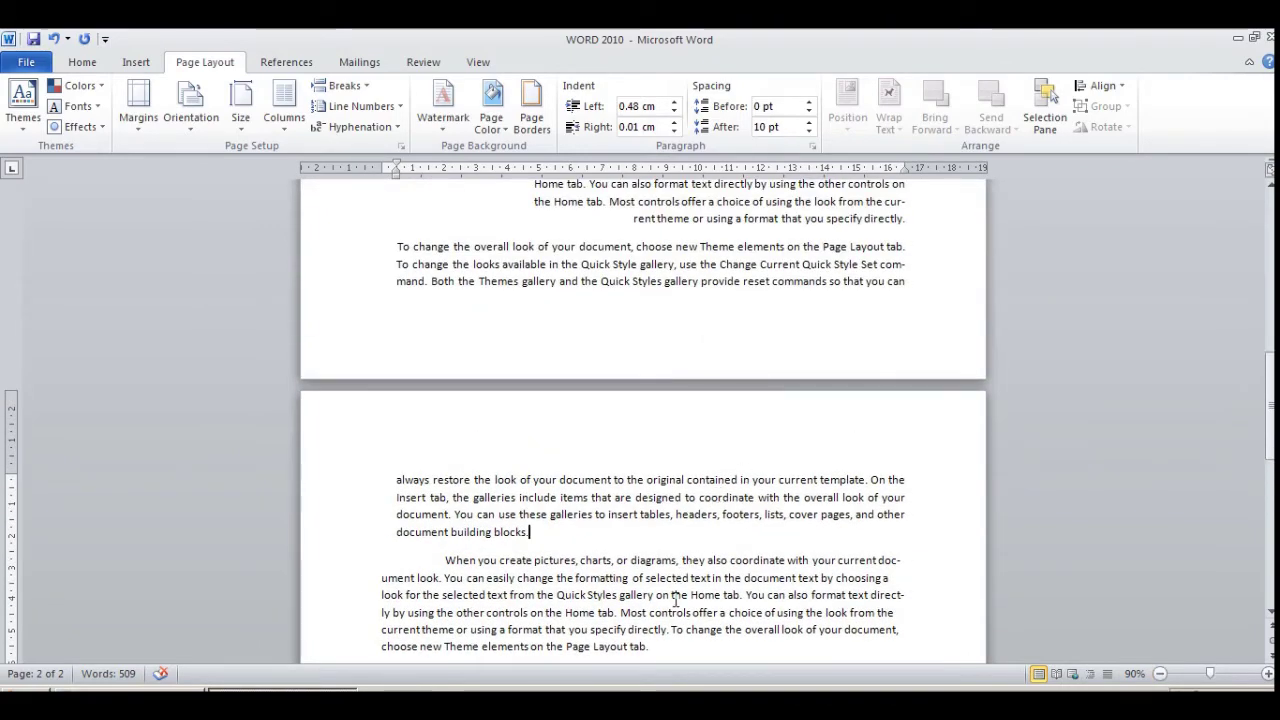
drag(666, 658, 396, 246)
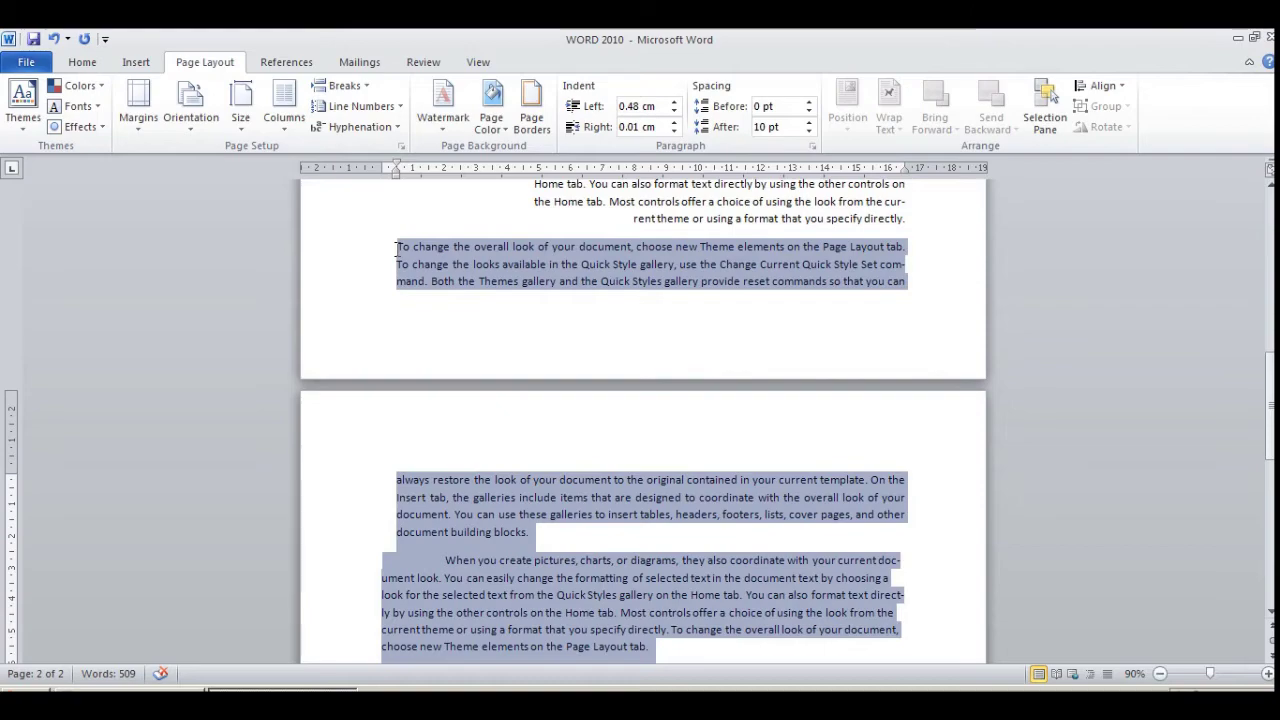
click(812, 147)
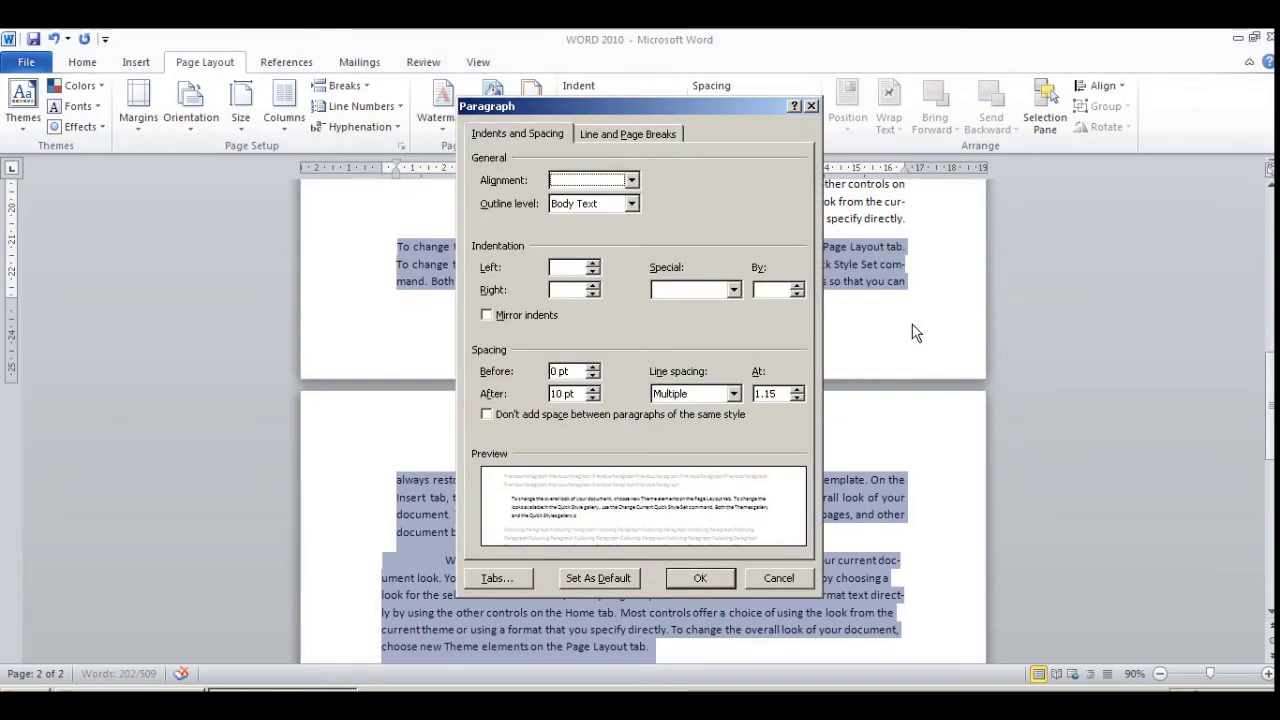
click(734, 394)
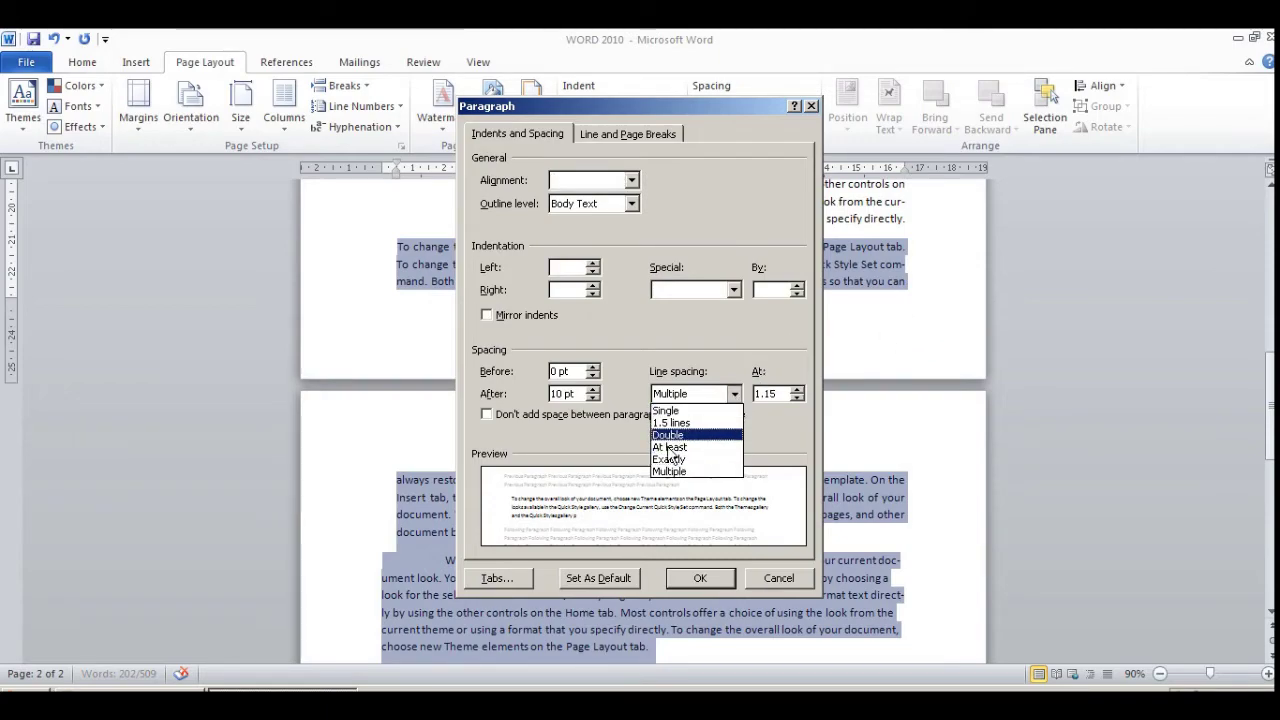
click(681, 412)
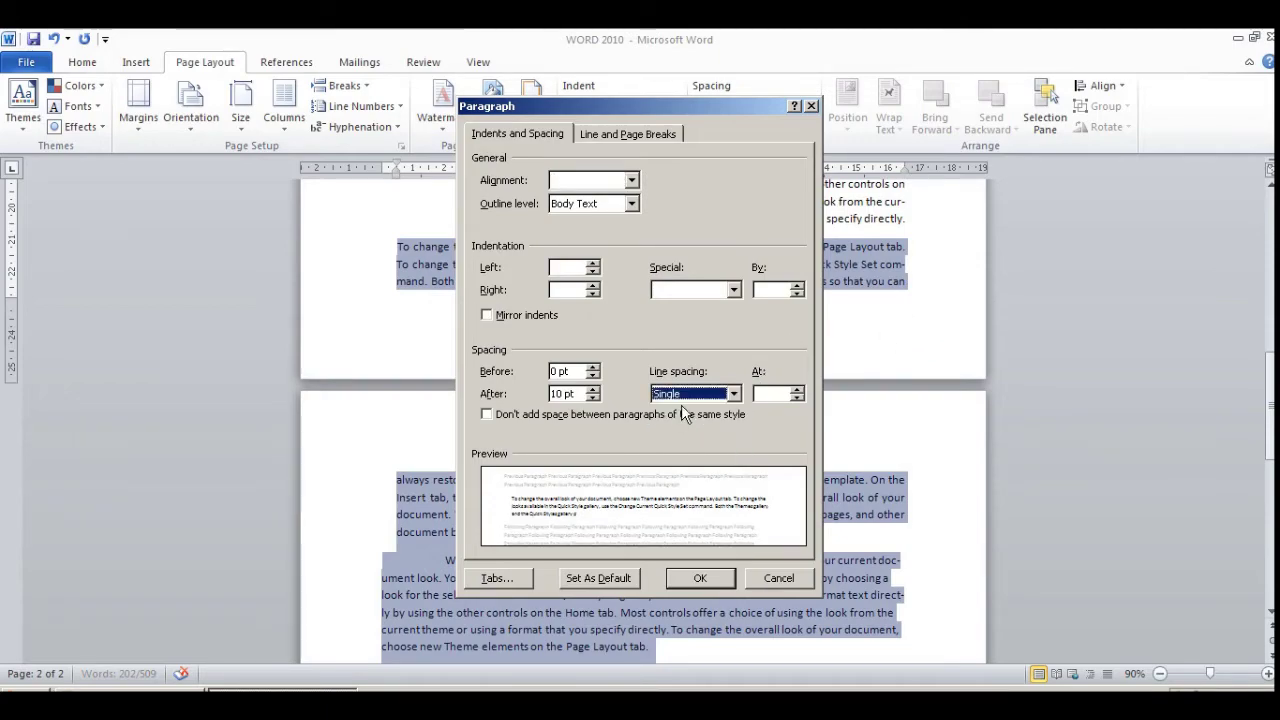
click(688, 394)
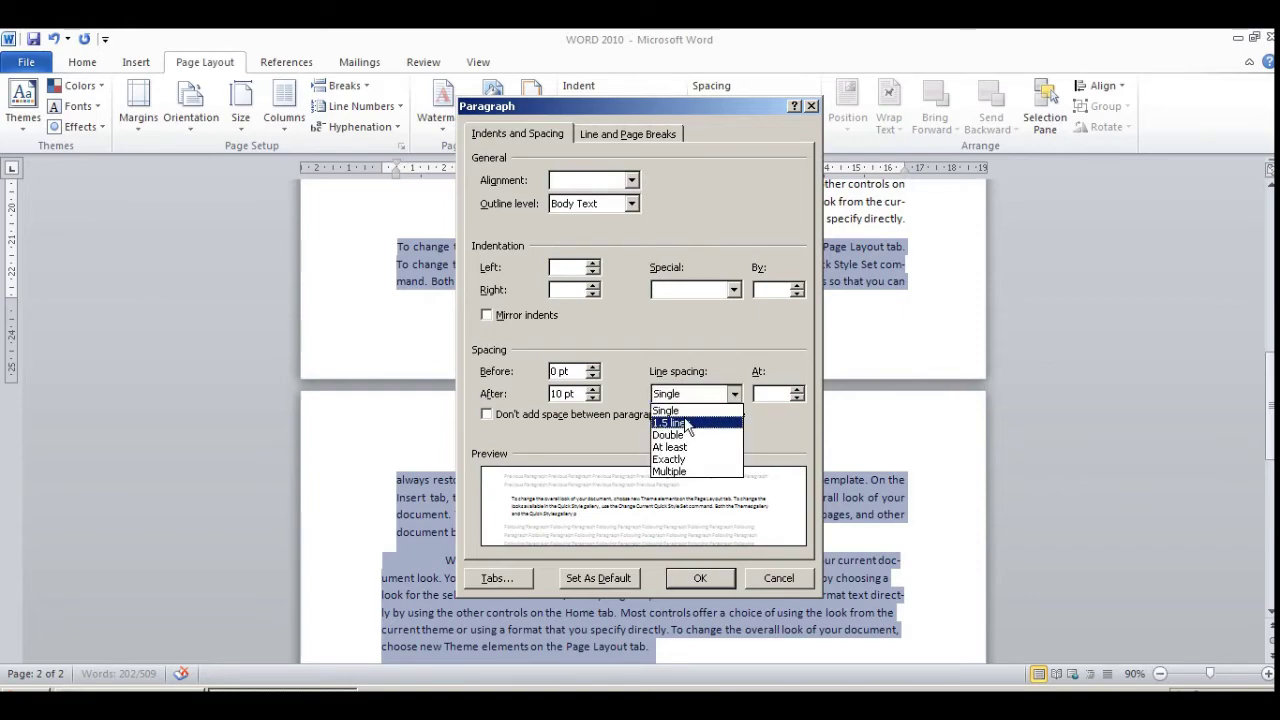
click(684, 423)
click(690, 394)
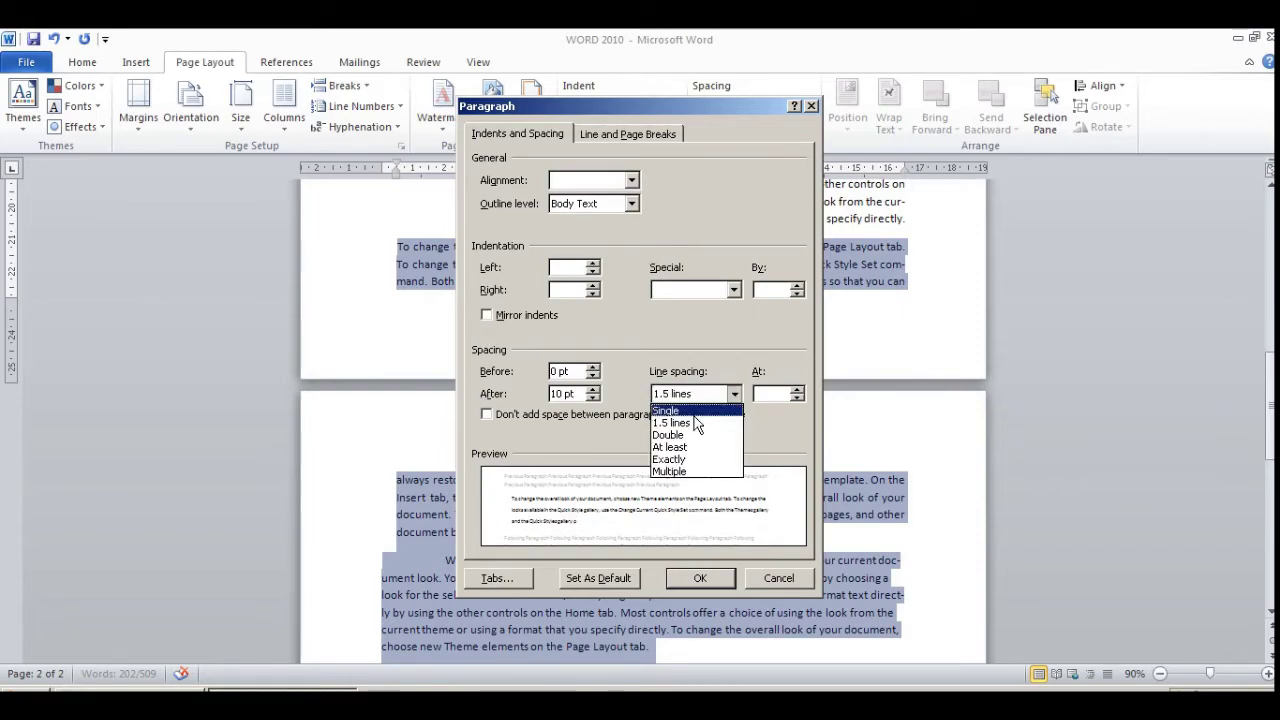
click(666, 410)
click(674, 580)
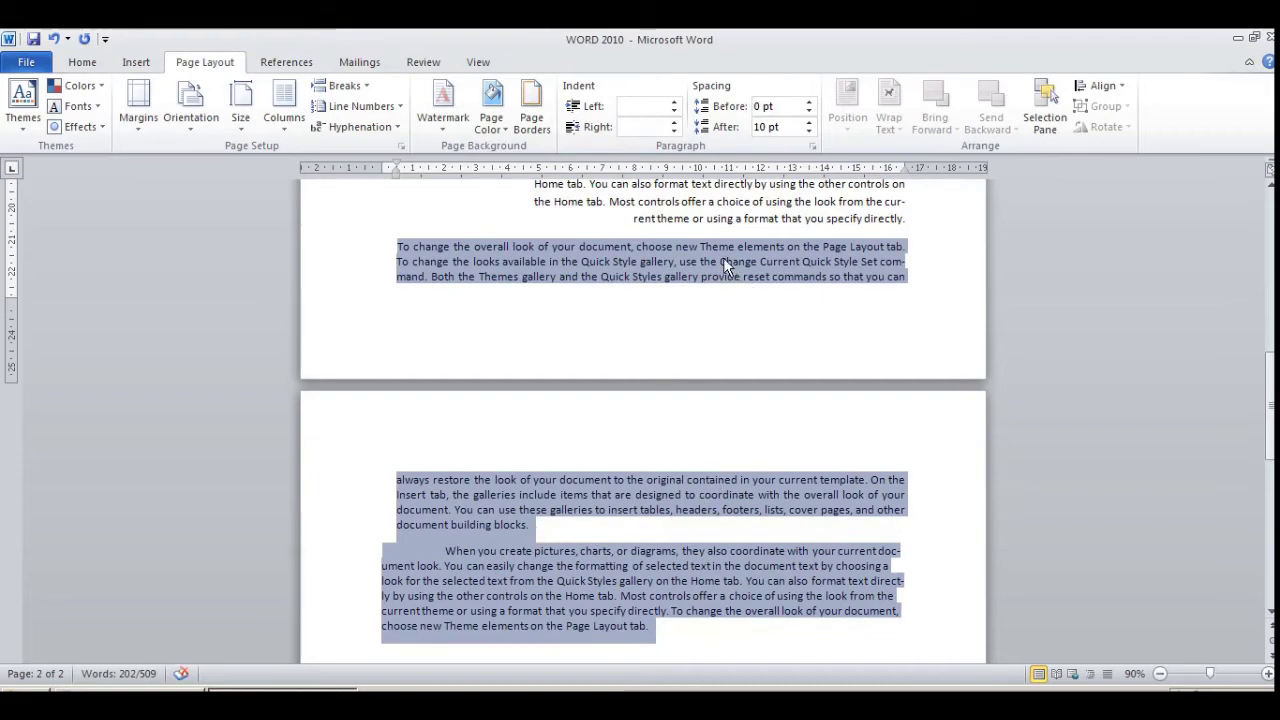
Apply 1.5 lines spacing to the two selected paragraphs in the WORD 2010 document.
click(812, 146)
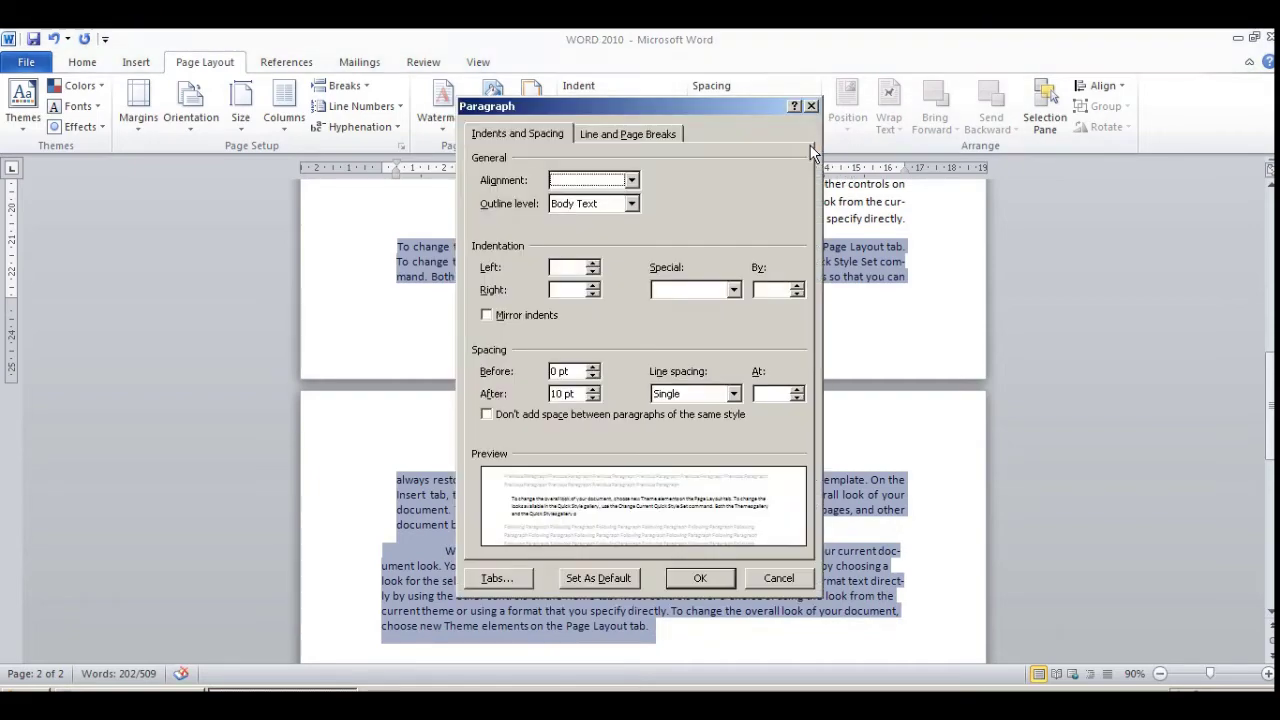
click(716, 394)
click(688, 427)
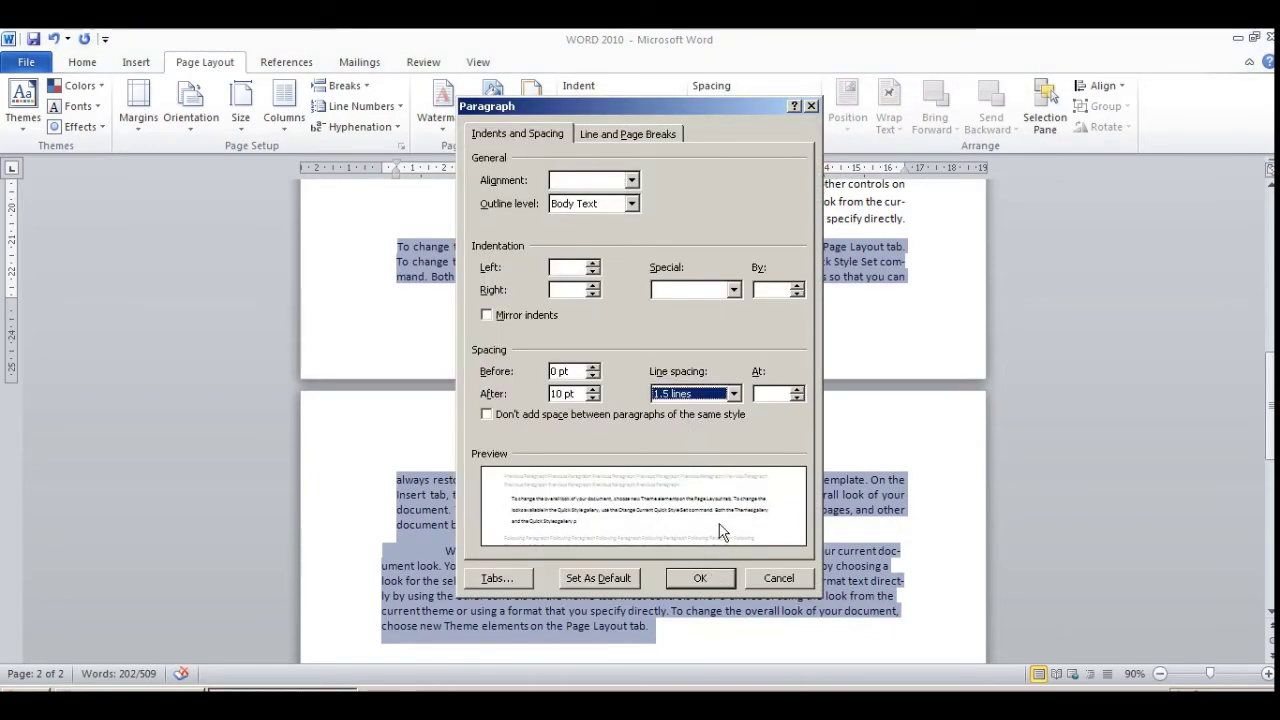
click(697, 580)
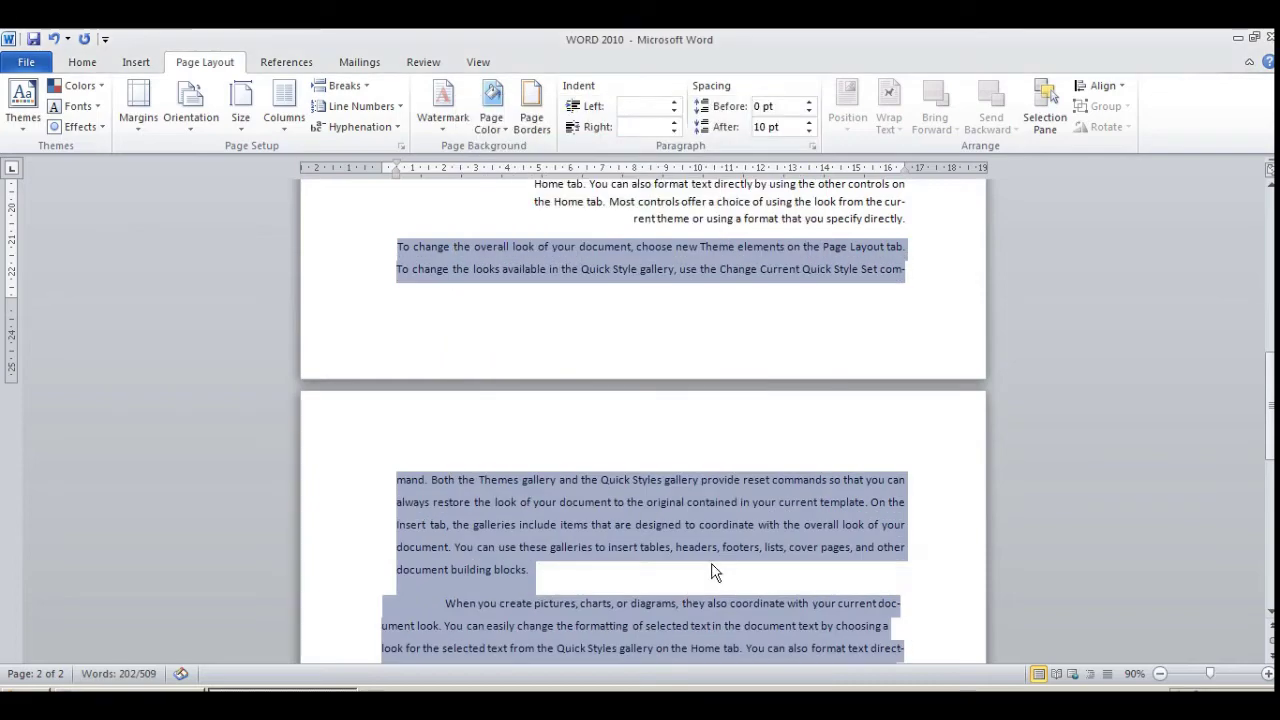
Set the line spacing of the two selected paragraphs to Double.
click(813, 147)
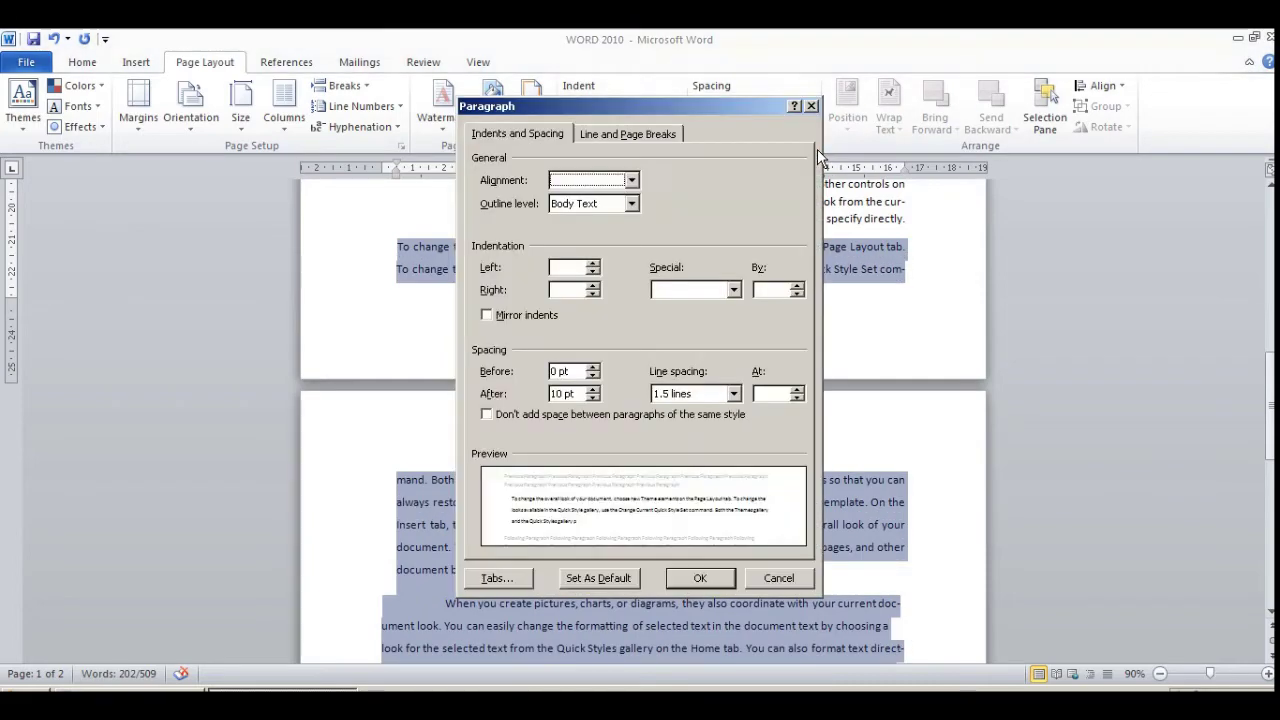
click(728, 394)
click(680, 447)
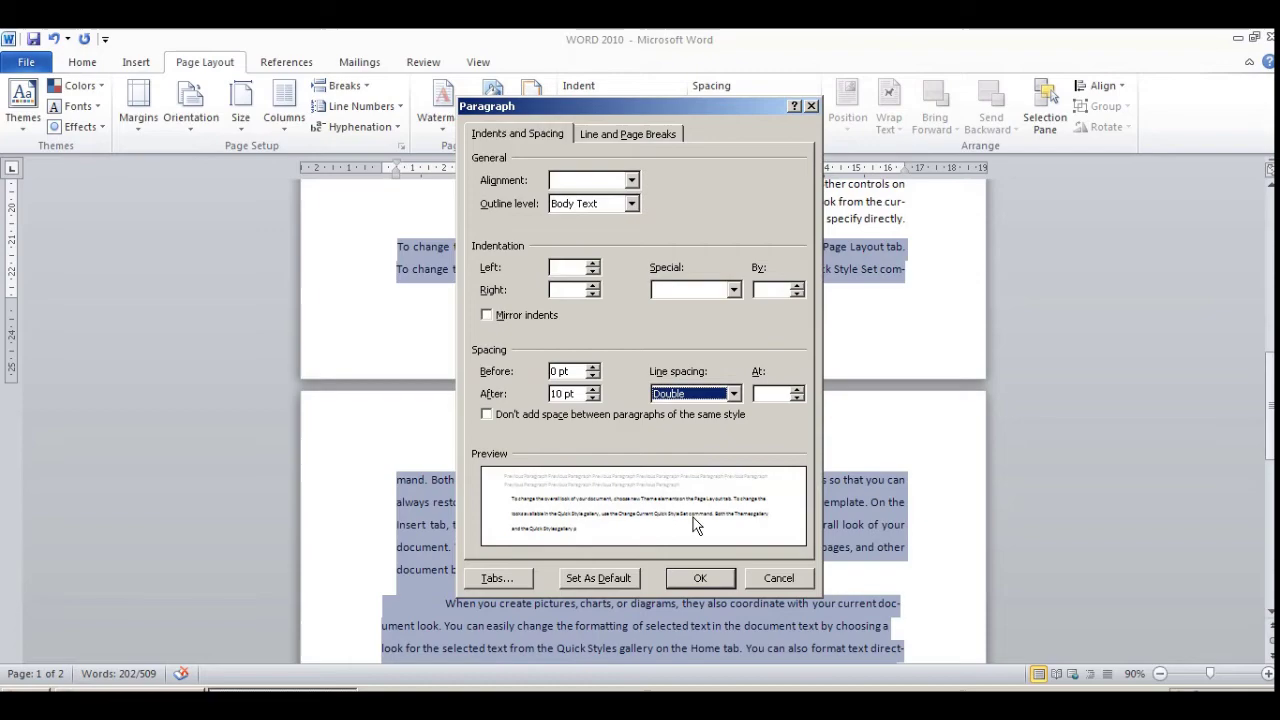
click(717, 580)
Examine the double-spaced paragraphs across both pages and compare them with the text above.
scroll(610, 440, up, 10)
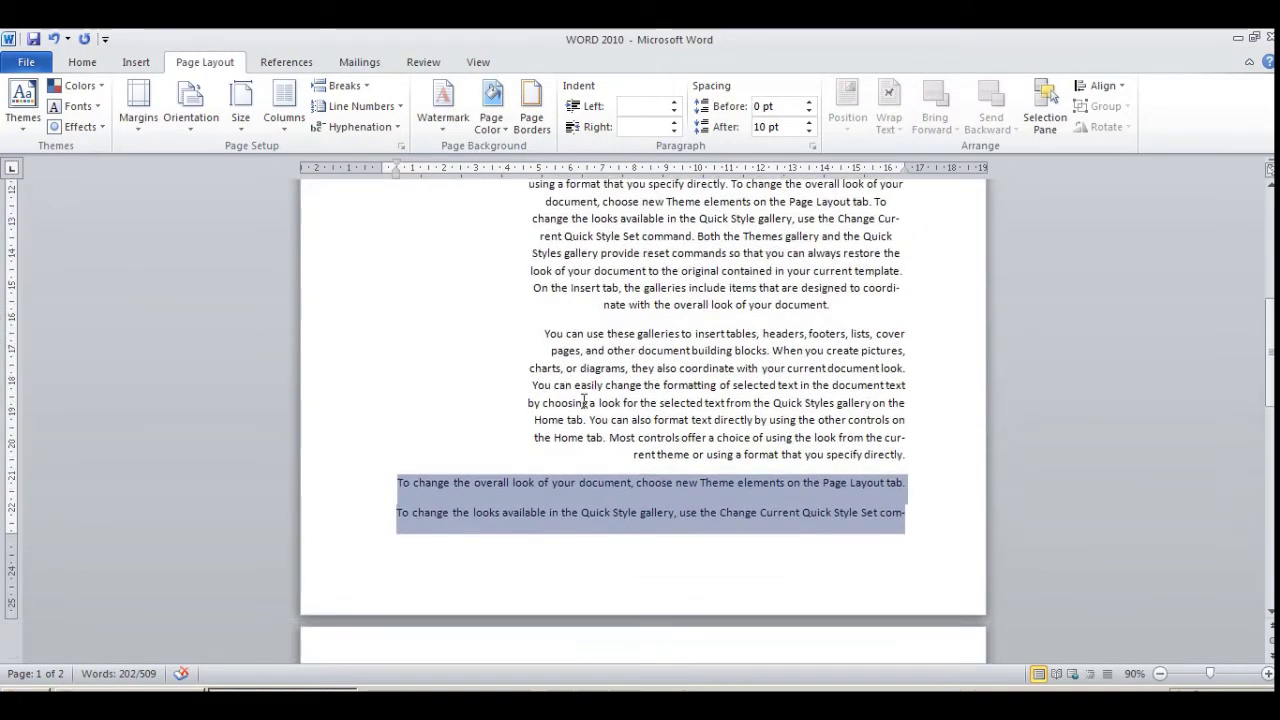
scroll(584, 401, down, 9)
scroll(584, 401, up, 5)
scroll(639, 320, down, 6)
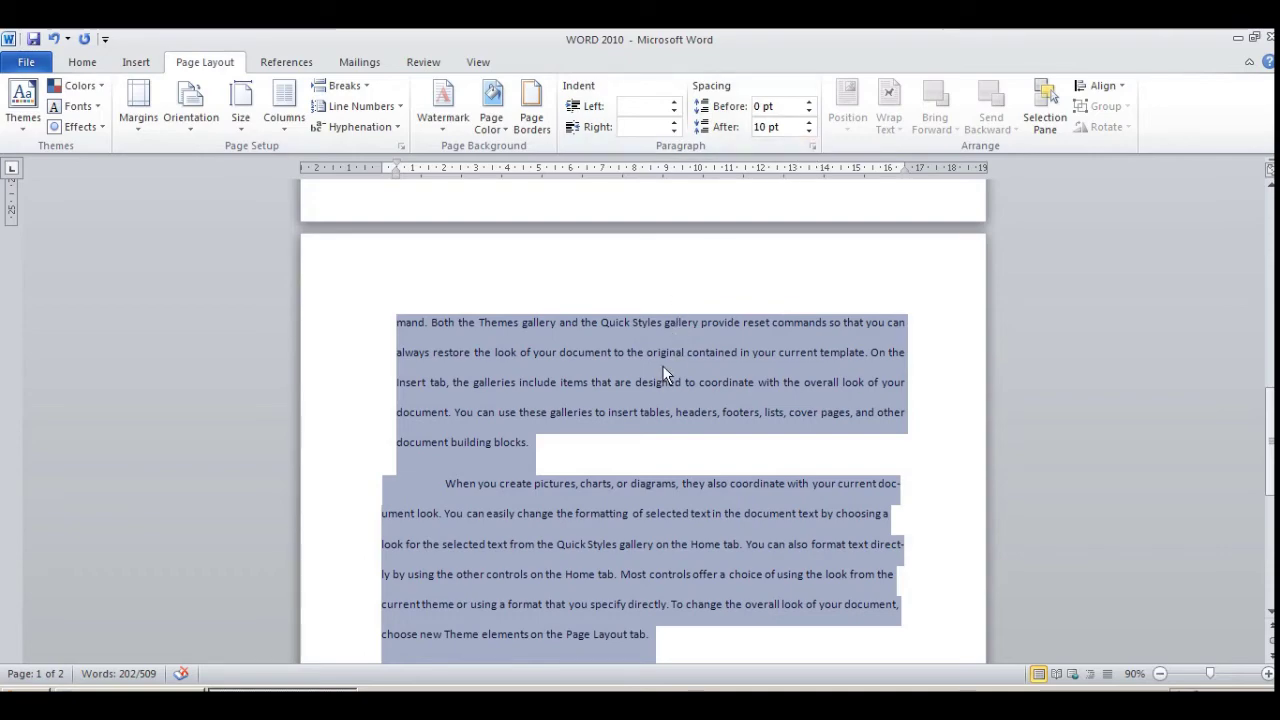
scroll(774, 218, up, 1)
scroll(697, 329, down, 3)
scroll(650, 333, up, 4)
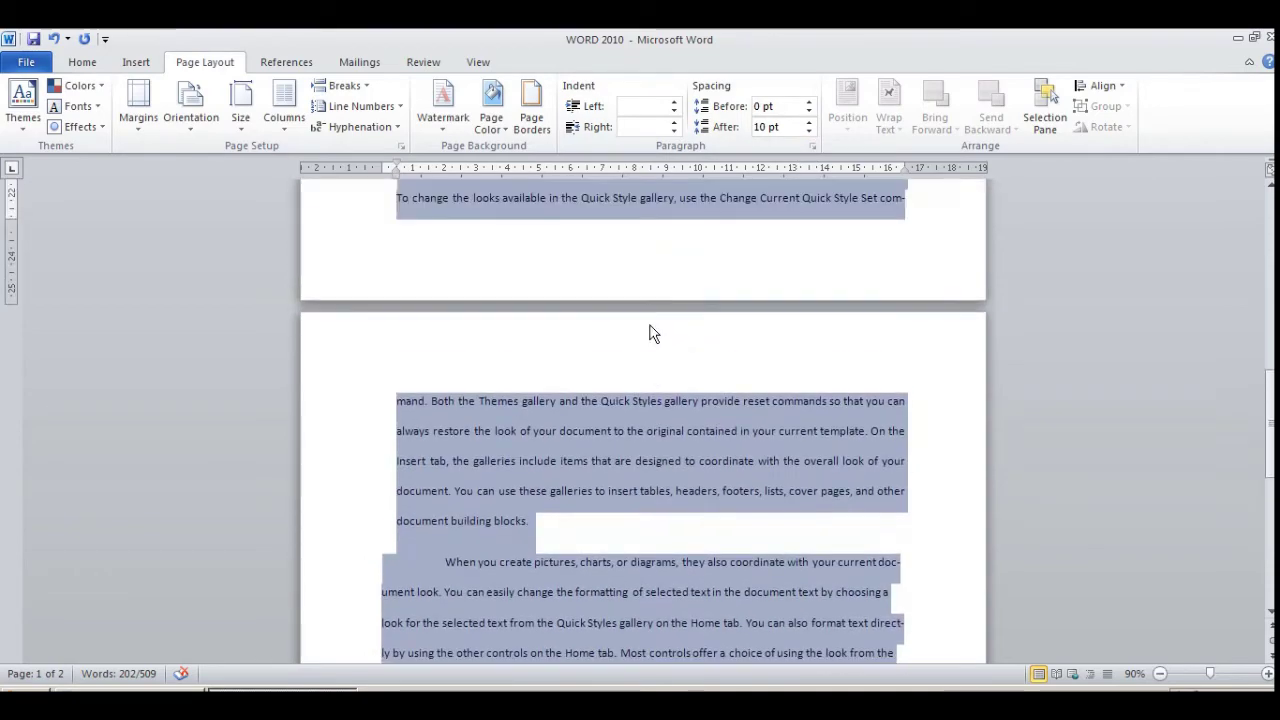
scroll(650, 333, up, 2)
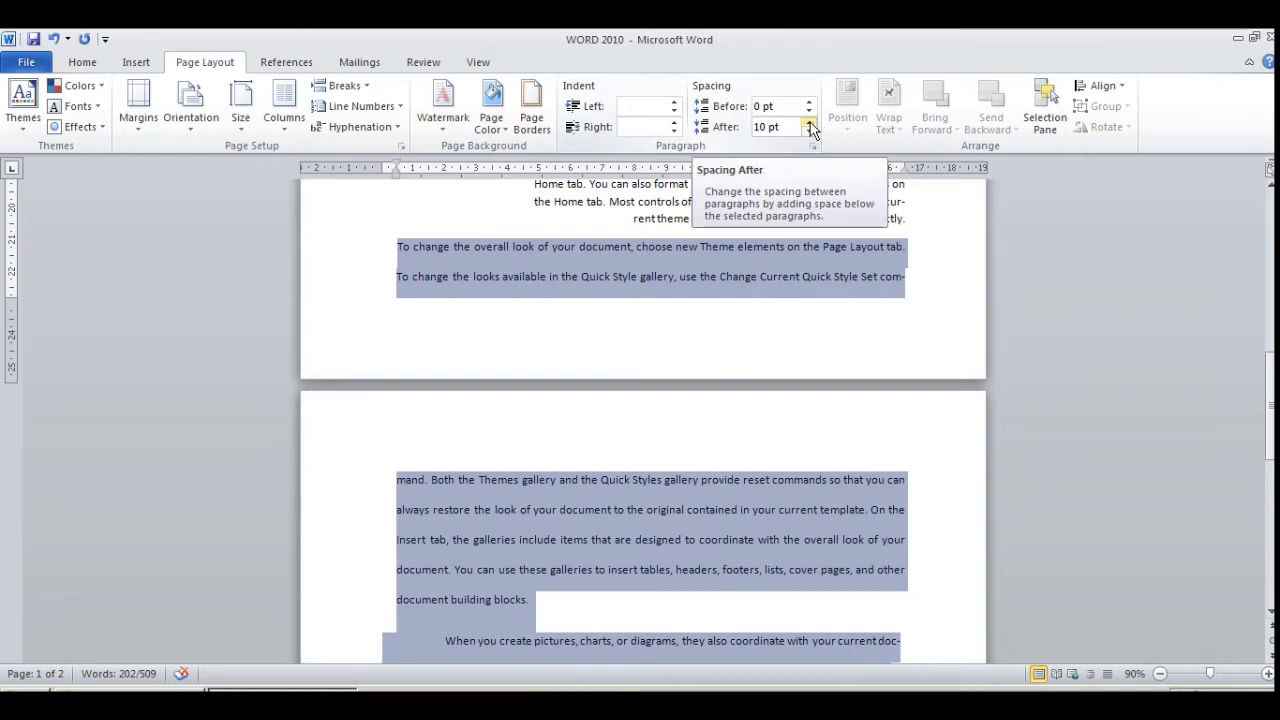
Raise the spacing after the two selected paragraphs to 72 pt, and lower it to 54 pt.
drag(810, 124, 810, 124)
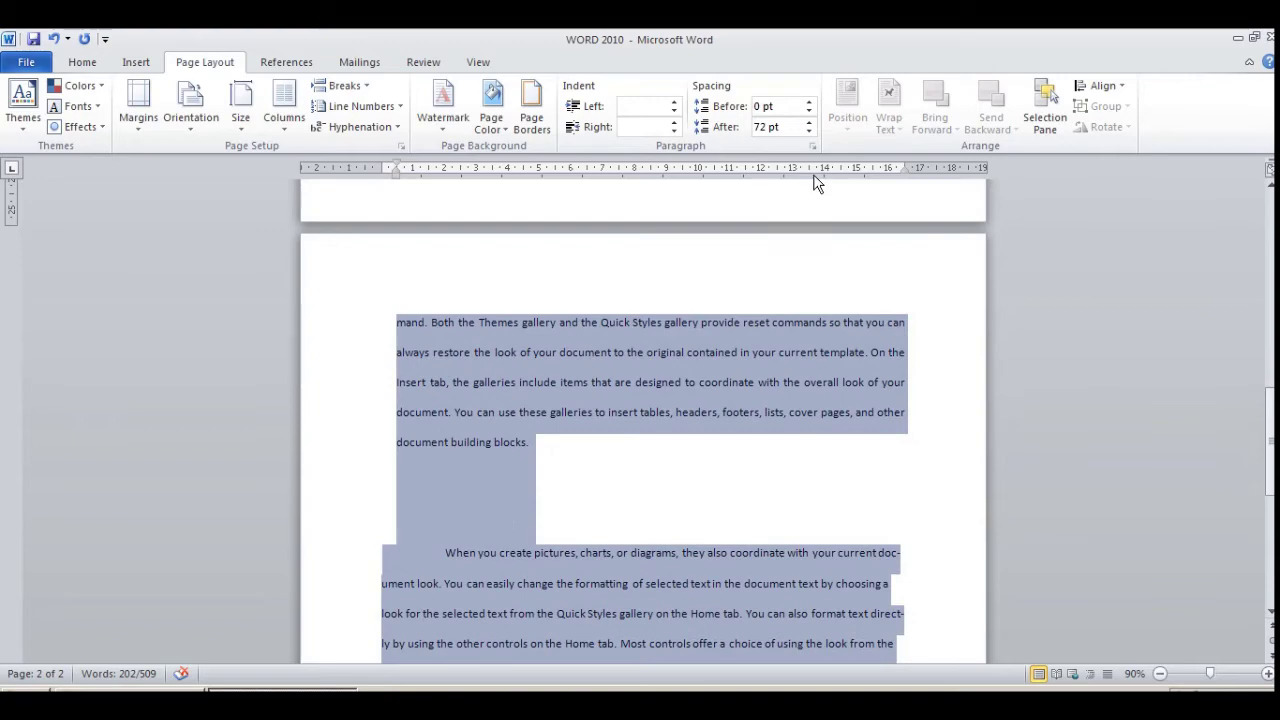
drag(810, 124, 809, 131)
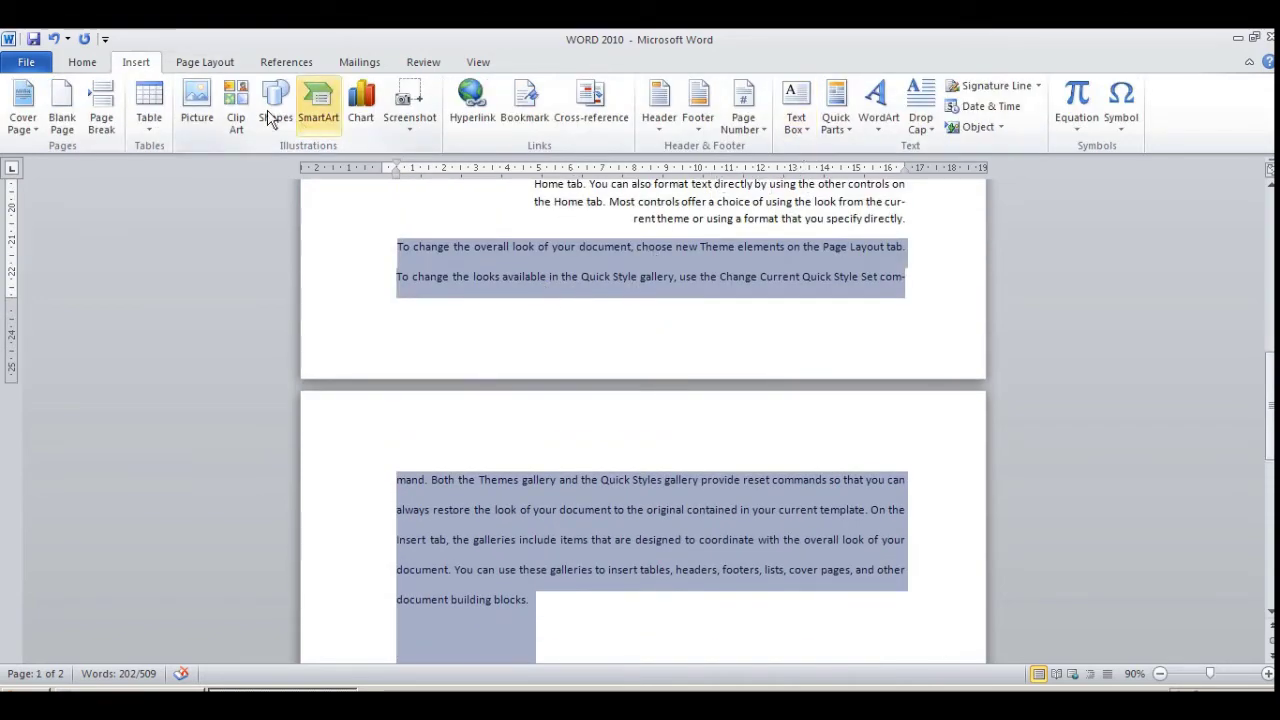
click(98, 62)
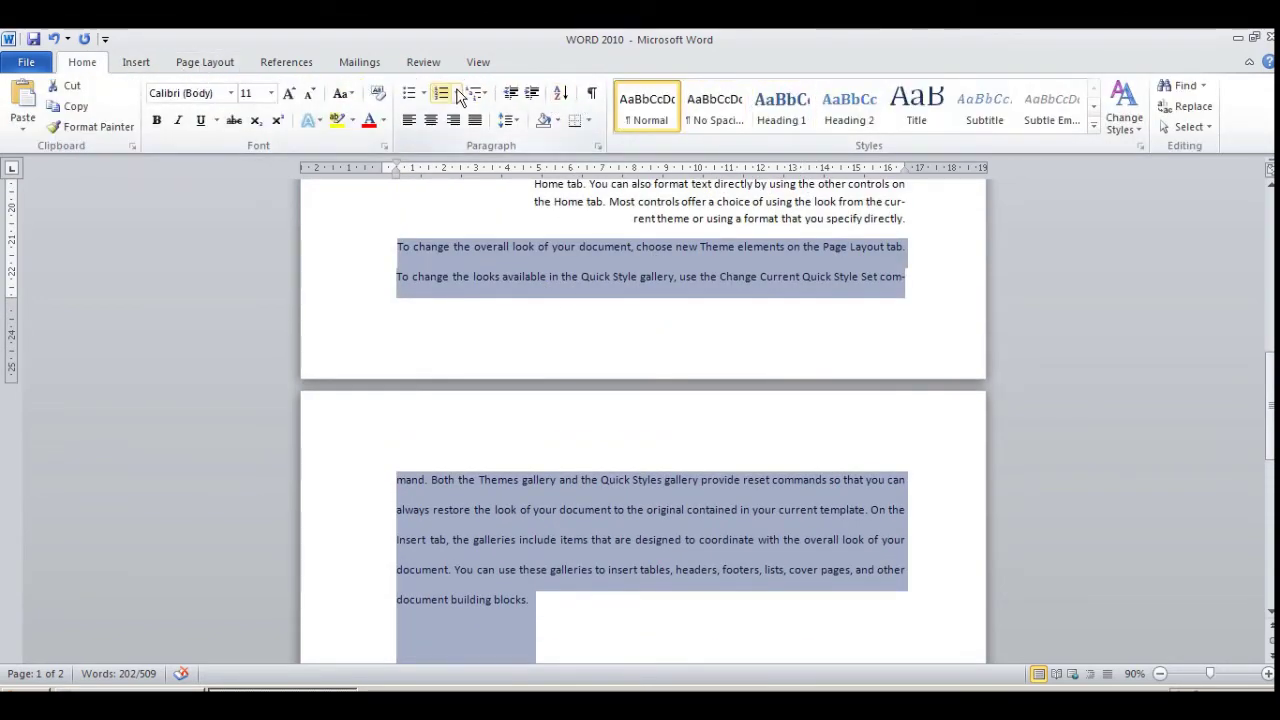
click(172, 64)
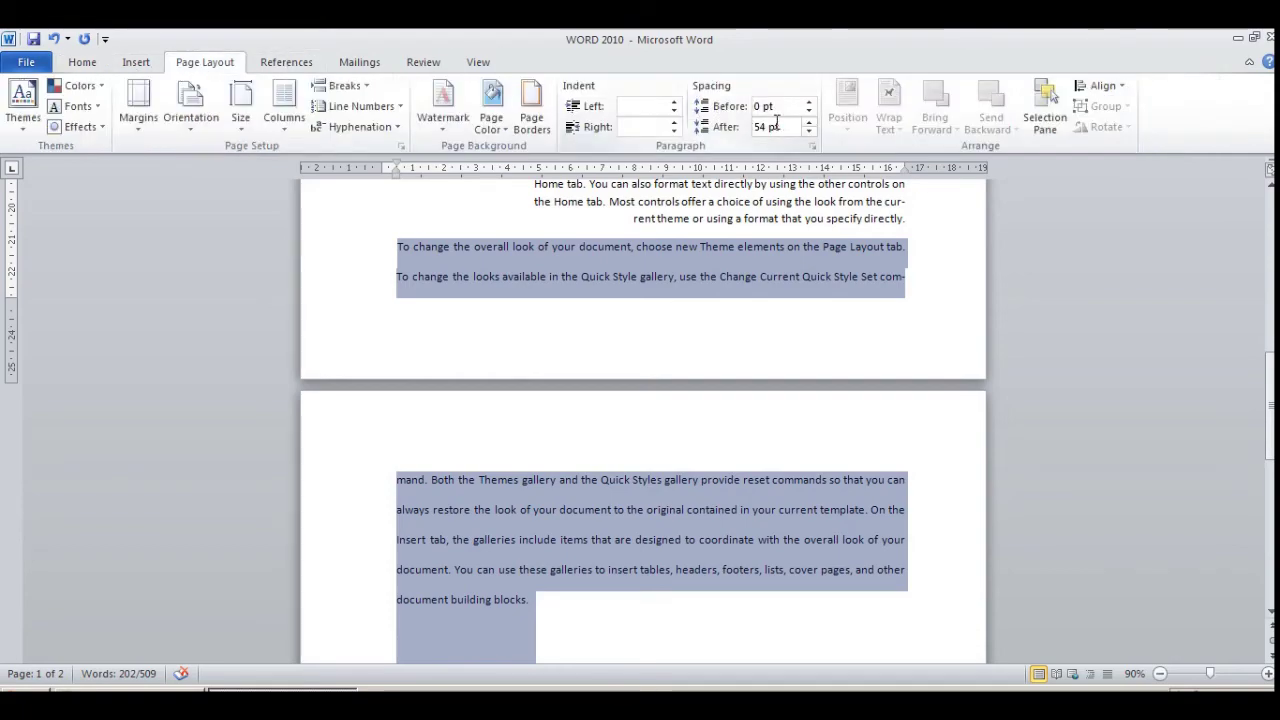
Raise the spacing before the two selected paragraphs to 54 pt.
click(809, 102)
click(809, 102)
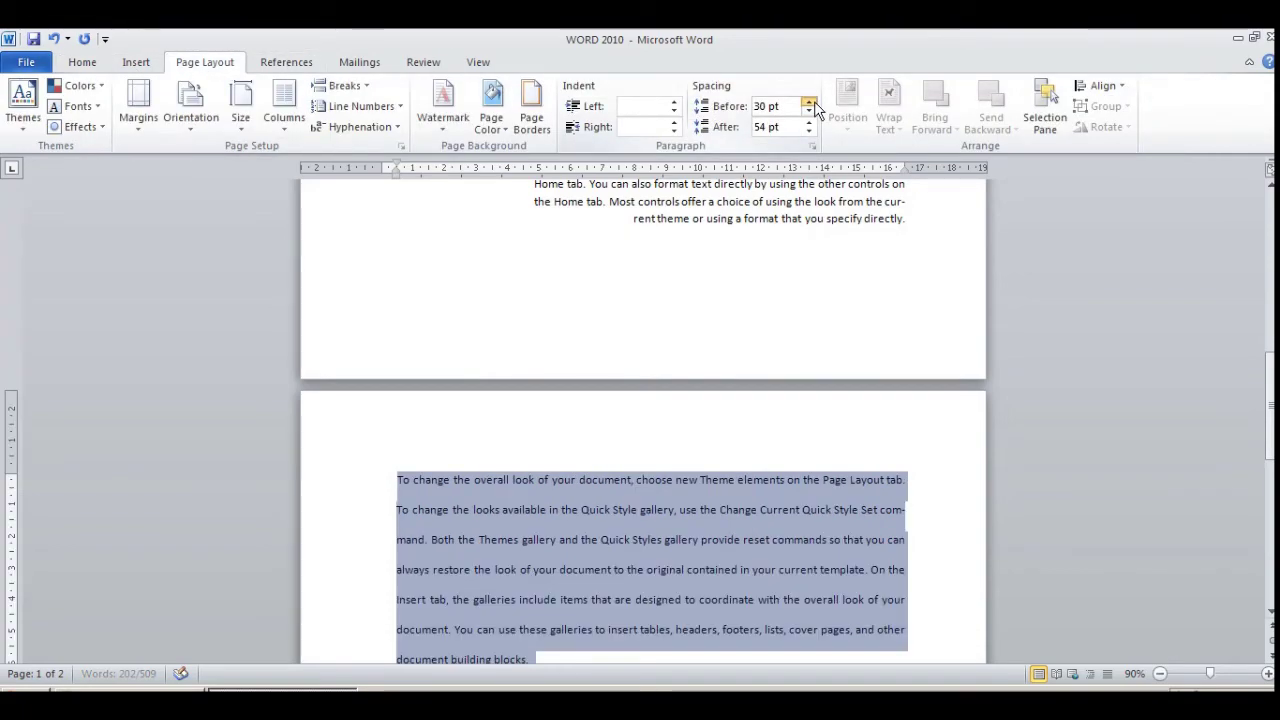
click(809, 102)
click(809, 102)
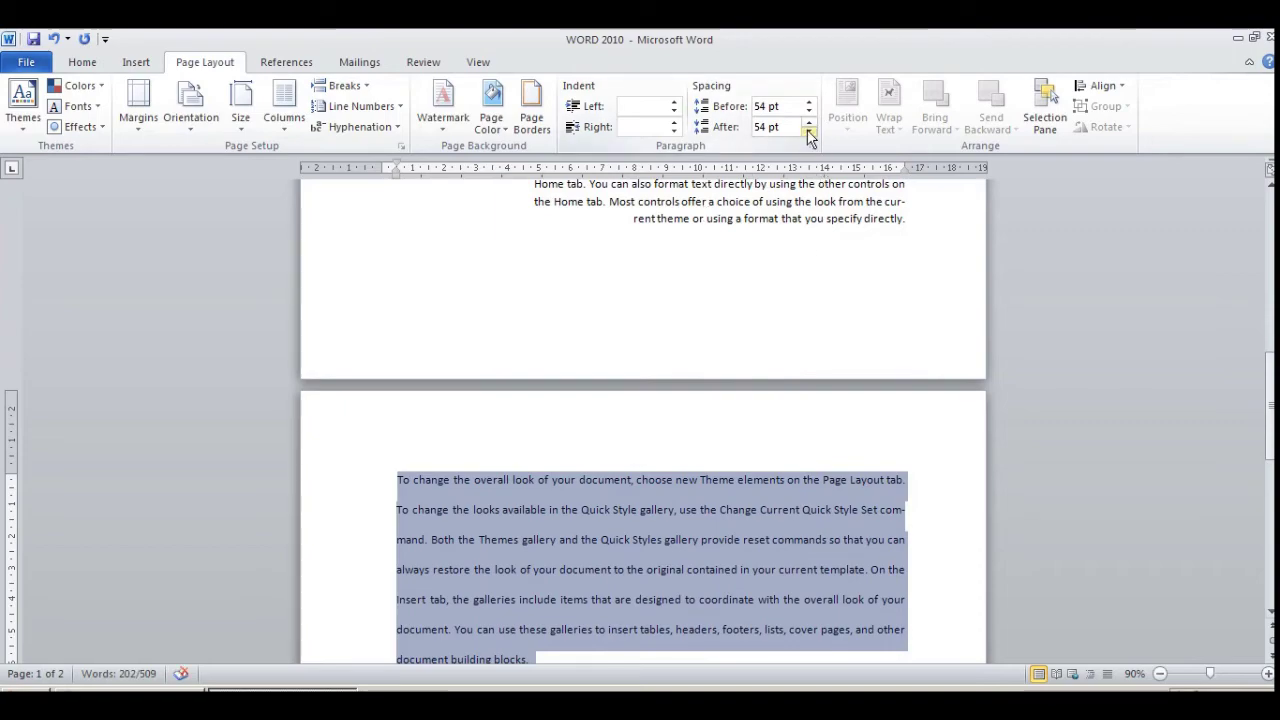
Lower the spacing before the two selected paragraphs to 6 pt.
click(809, 112)
click(809, 112)
click(809, 112)
click(809, 112)
click(809, 112)
click(809, 112)
click(809, 112)
click(809, 112)
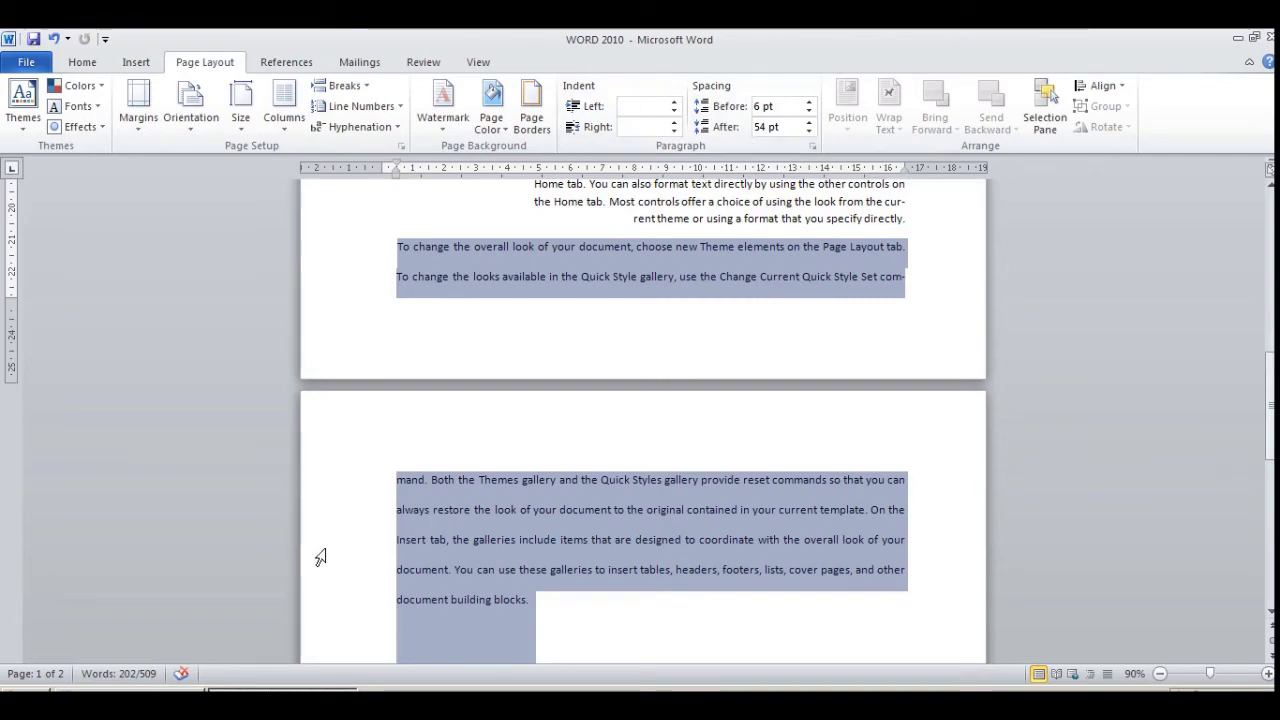
click(150, 690)
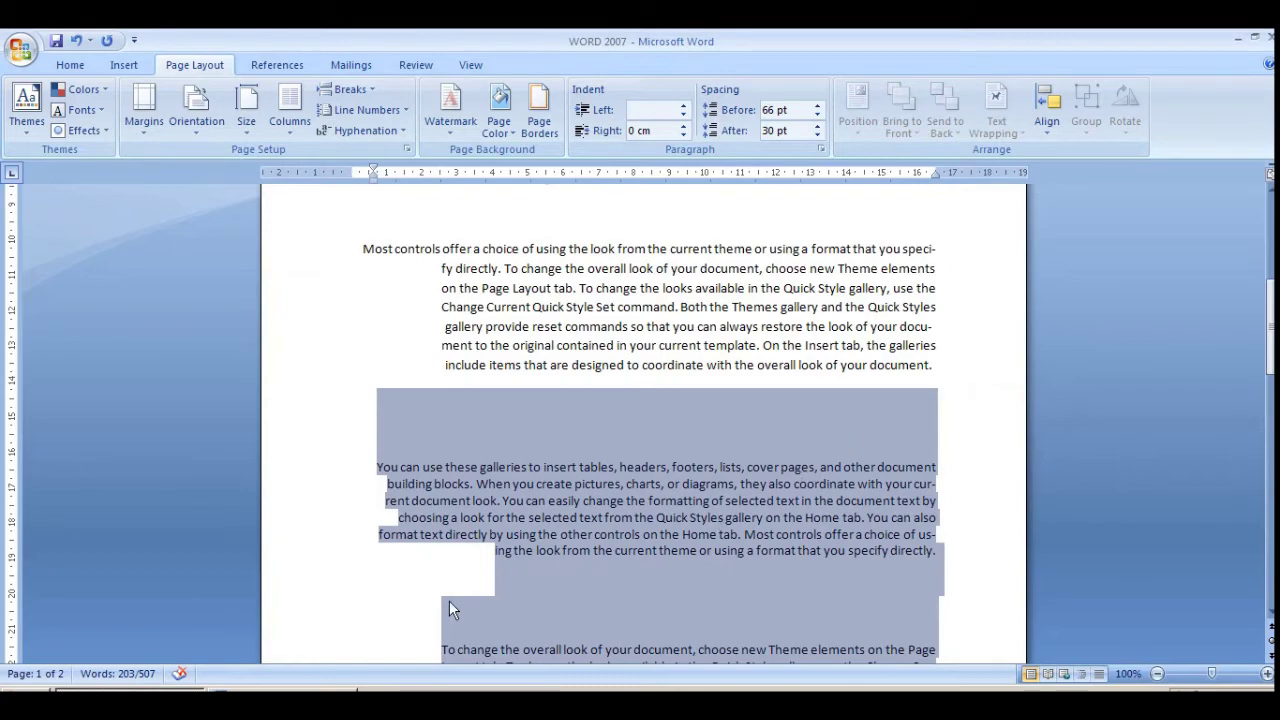
click(335, 690)
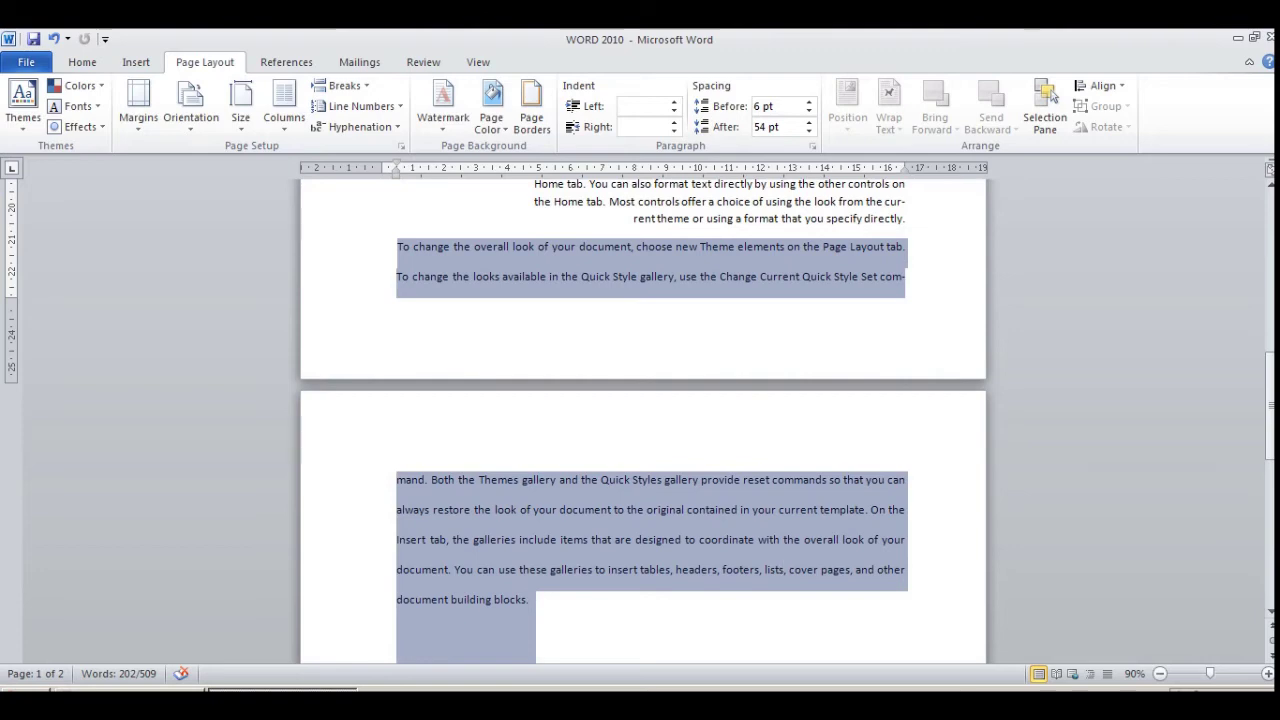
In the Word 2019 document, set the left indent of the right-aligned "To change the overall look" paragraph to 0 cm.
mouse_move(617, 700)
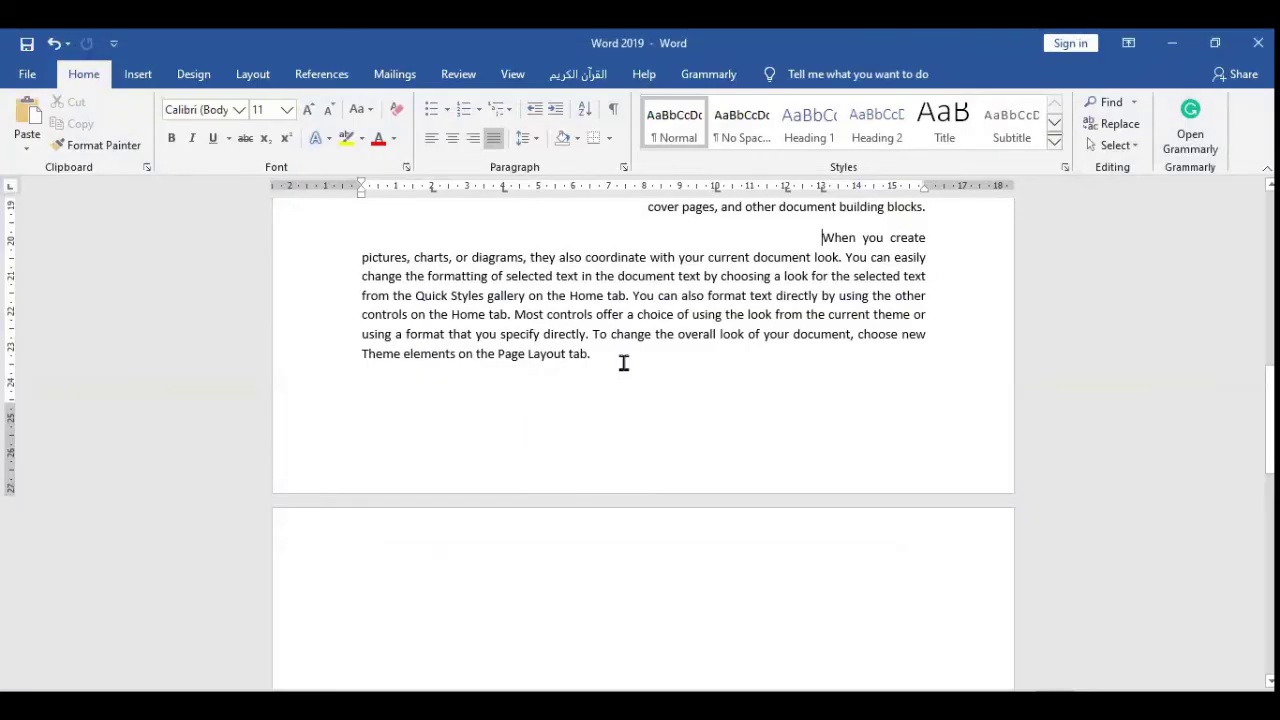
scroll(640, 367, up, 3)
scroll(778, 430, down, 4)
scroll(778, 430, down, 3)
scroll(774, 431, up, 8)
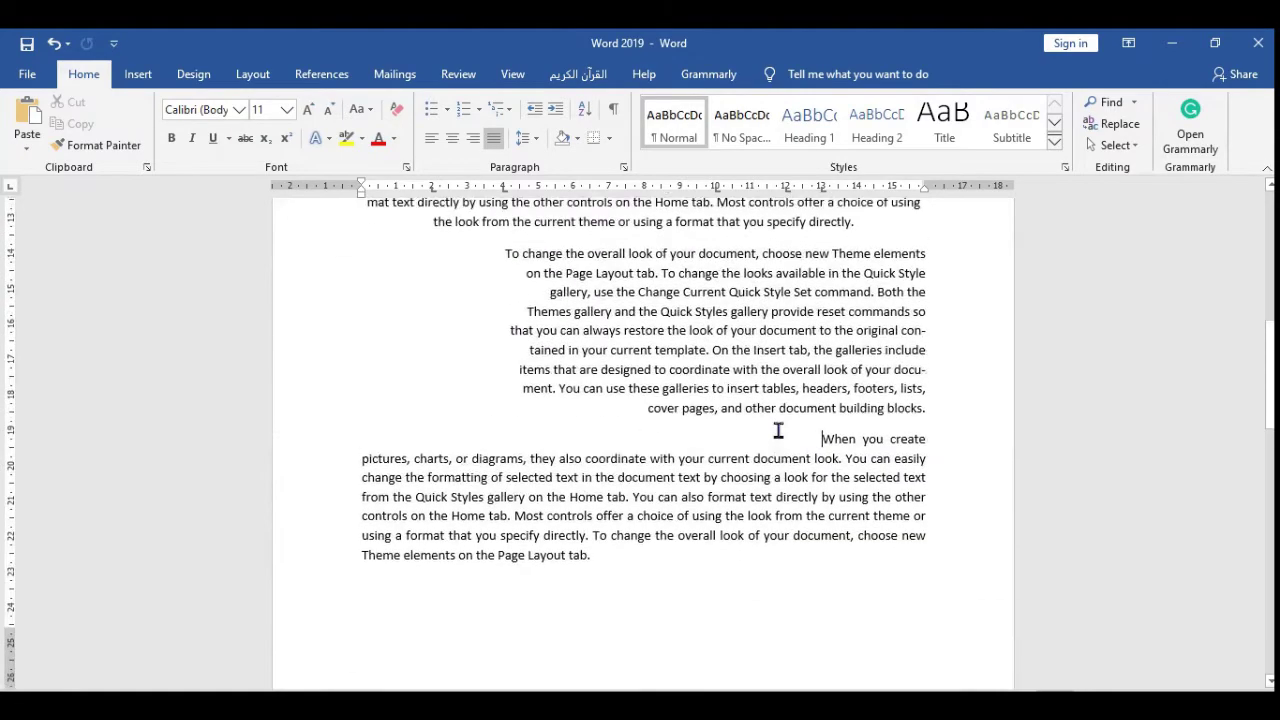
drag(922, 566, 494, 414)
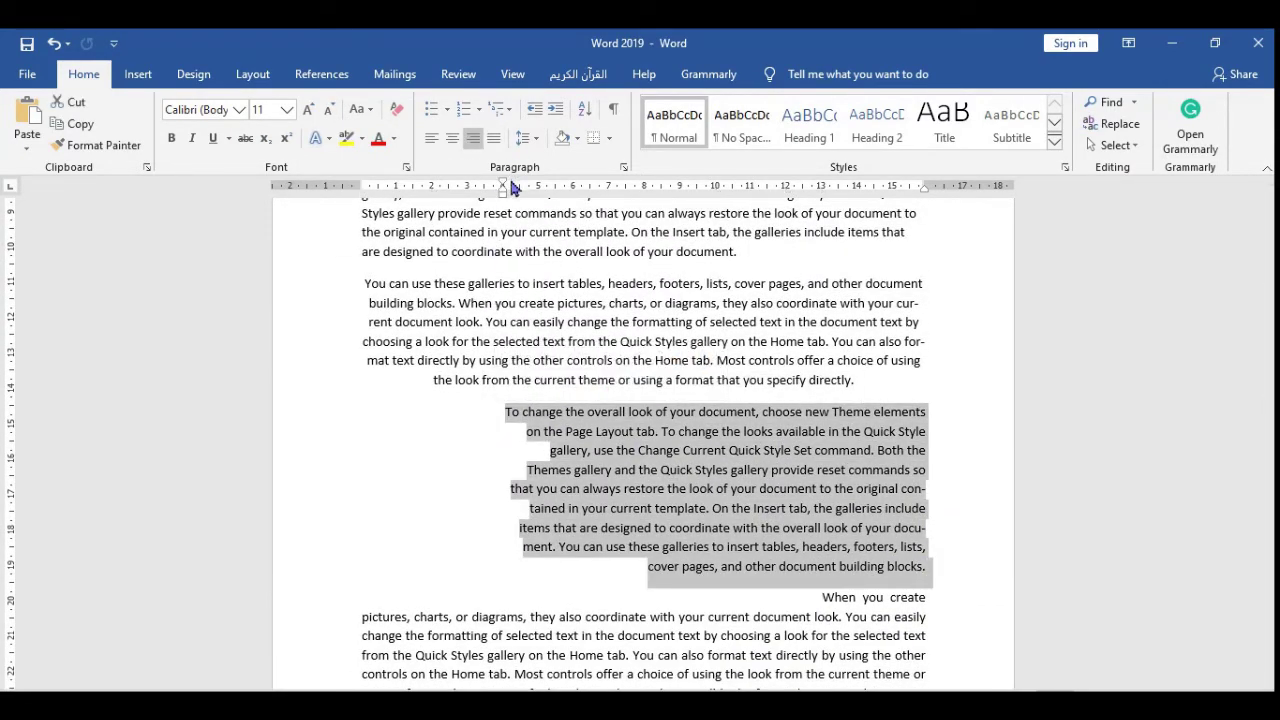
drag(505, 199, 364, 205)
scroll(943, 420, down, 2)
scroll(657, 486, up, 2)
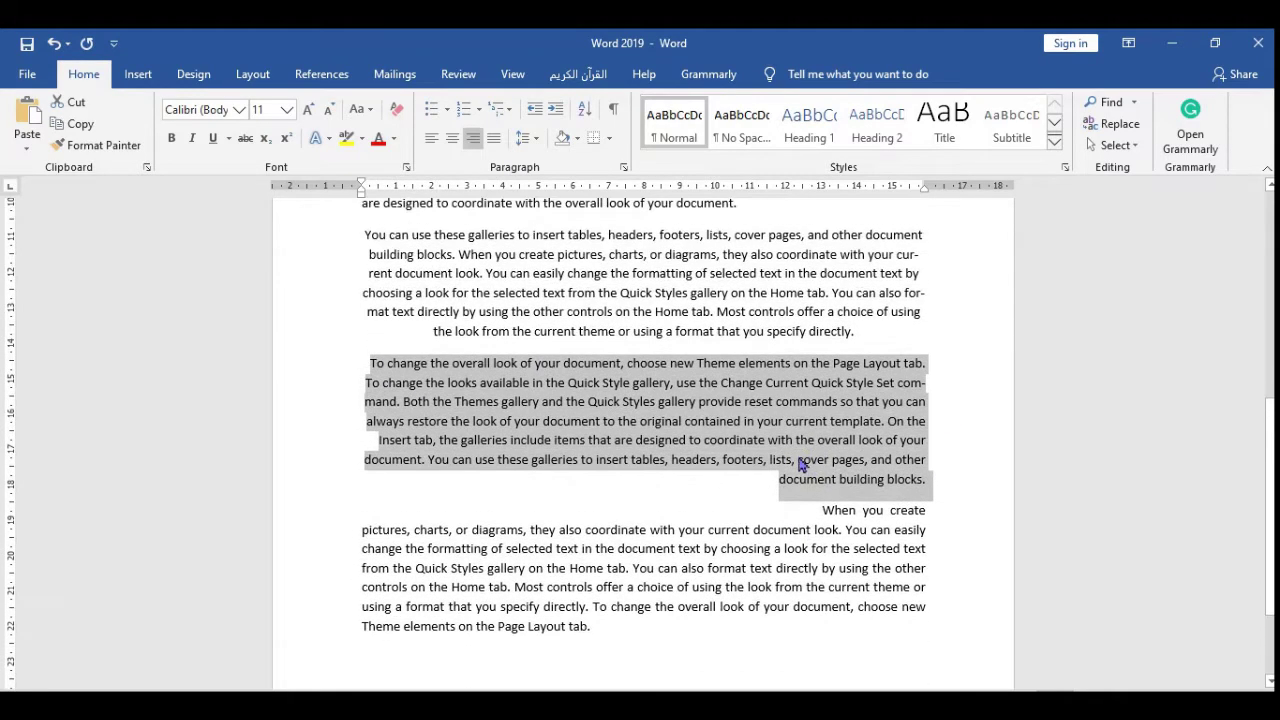
Select the last two paragraphs of the Word 2019 document and apply Single line spacing.
drag(605, 637, 366, 373)
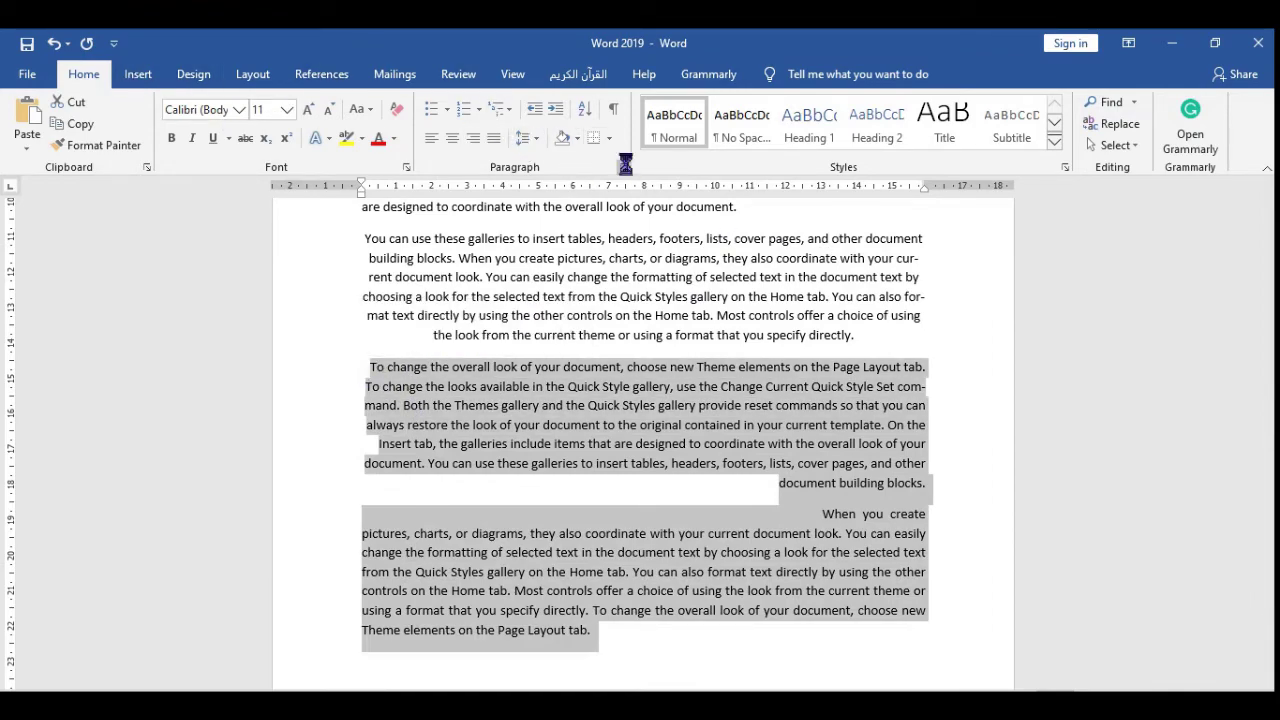
click(686, 408)
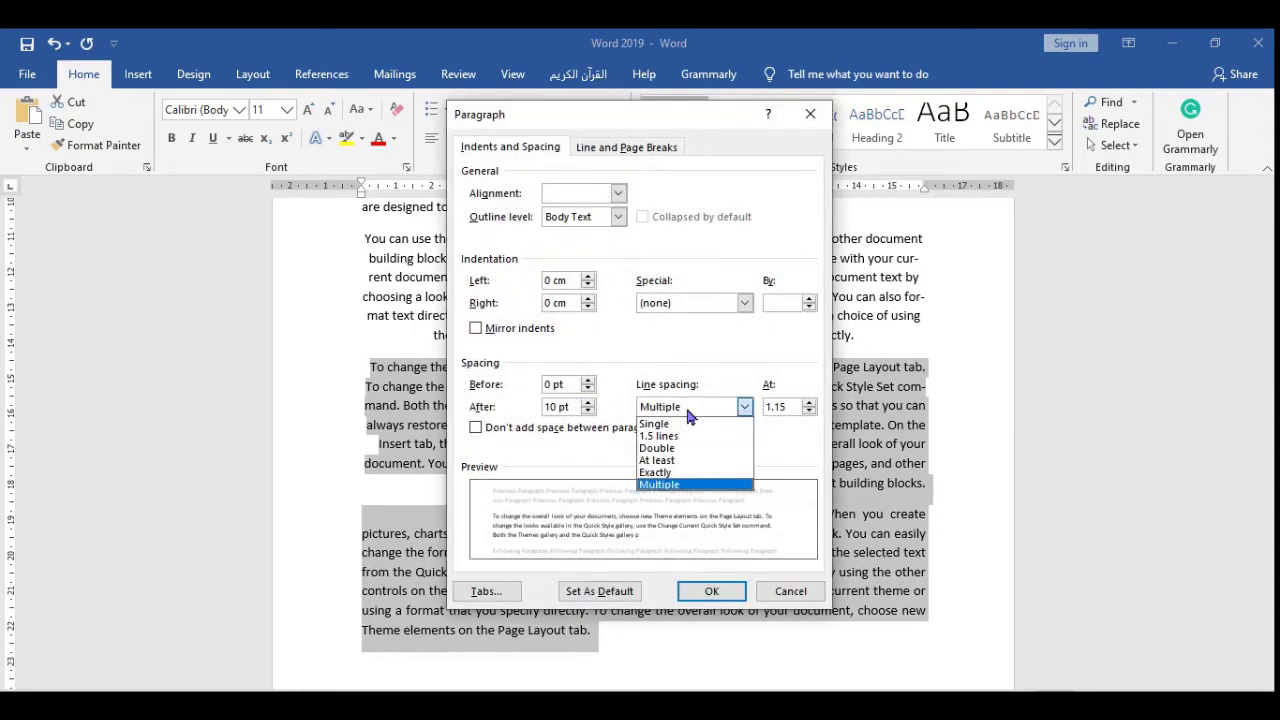
click(700, 424)
click(712, 591)
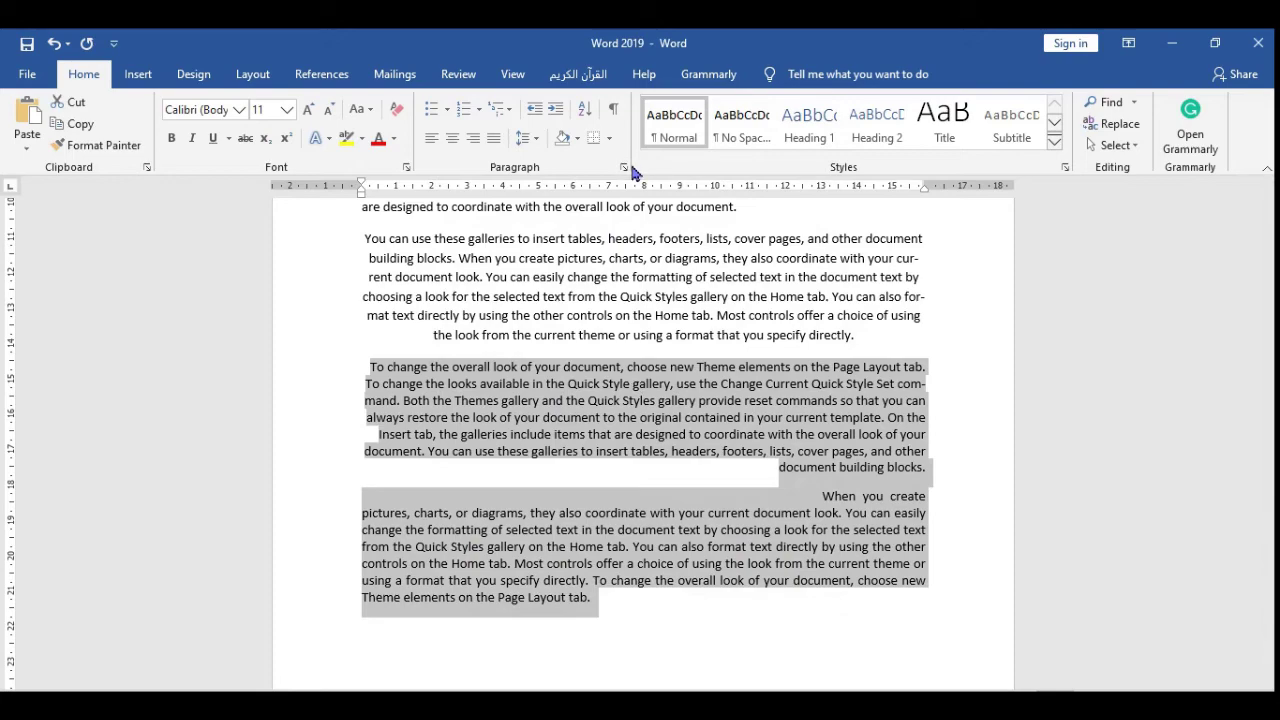
Change the line spacing of the two selected paragraphs to 1.5 lines.
click(625, 168)
click(708, 407)
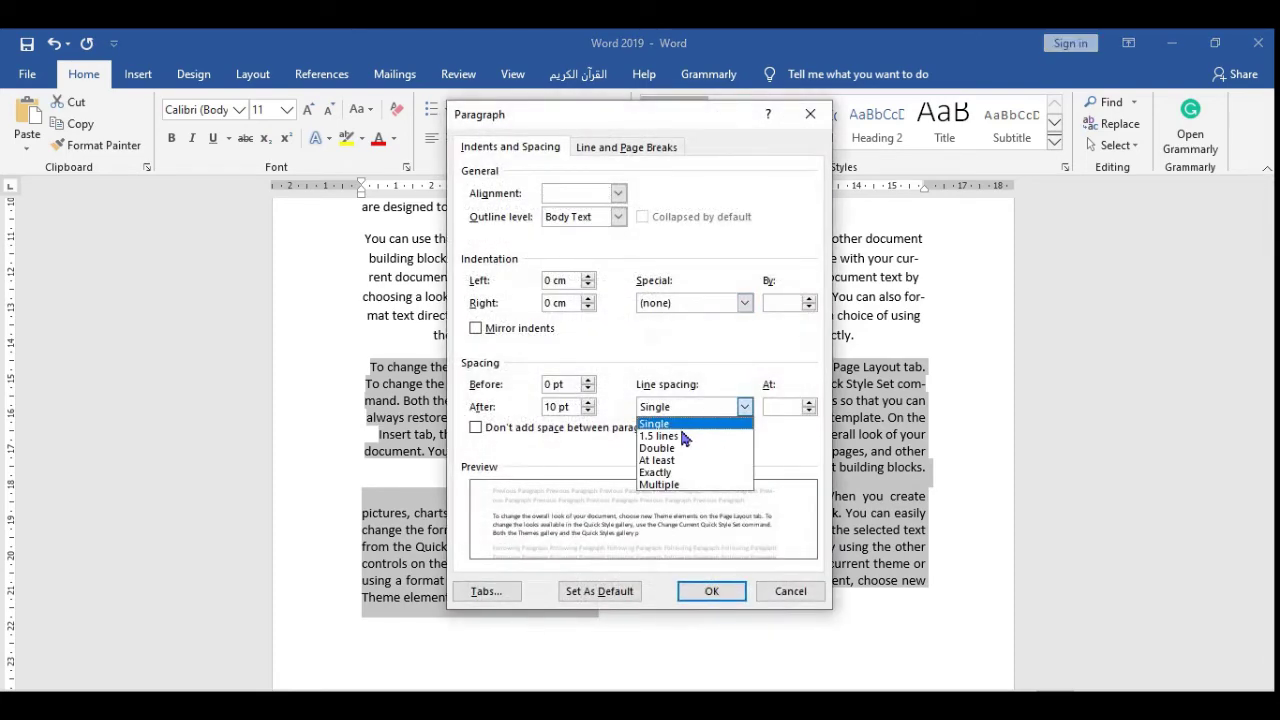
click(685, 435)
click(710, 591)
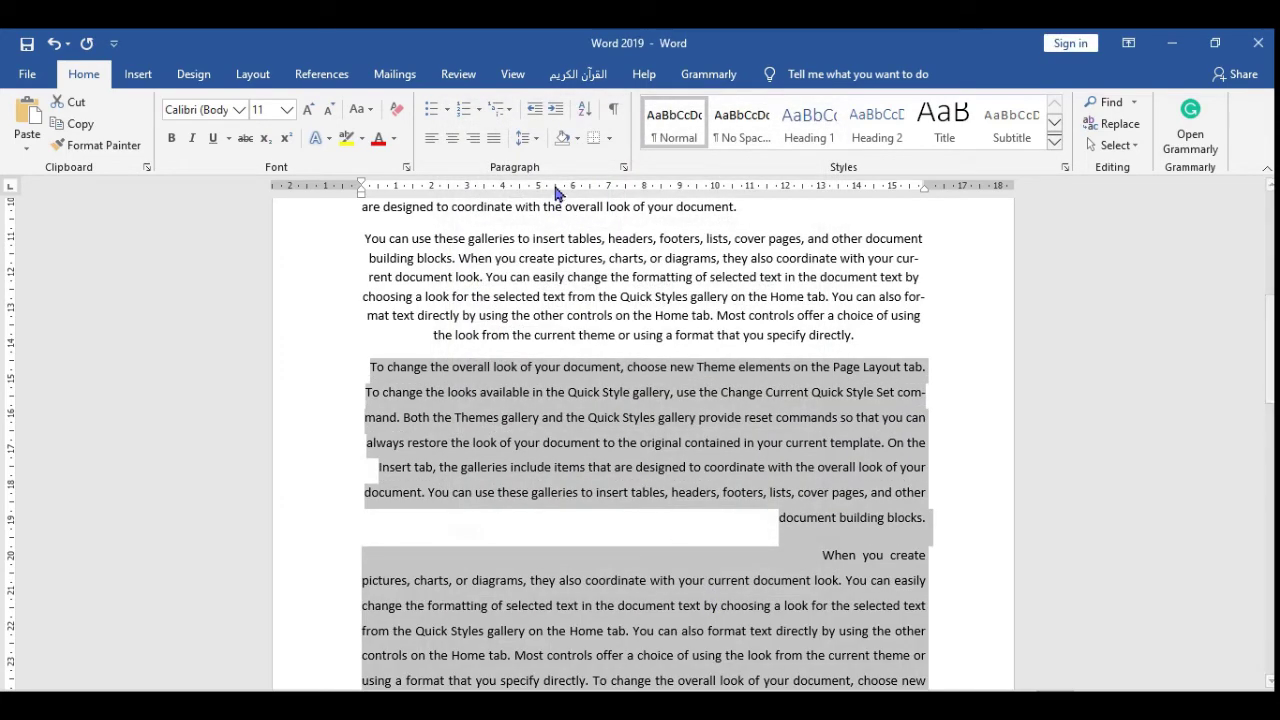
Apply Double line spacing to the last two paragraphs of the Word 2019 document and check the result.
click(623, 168)
click(744, 407)
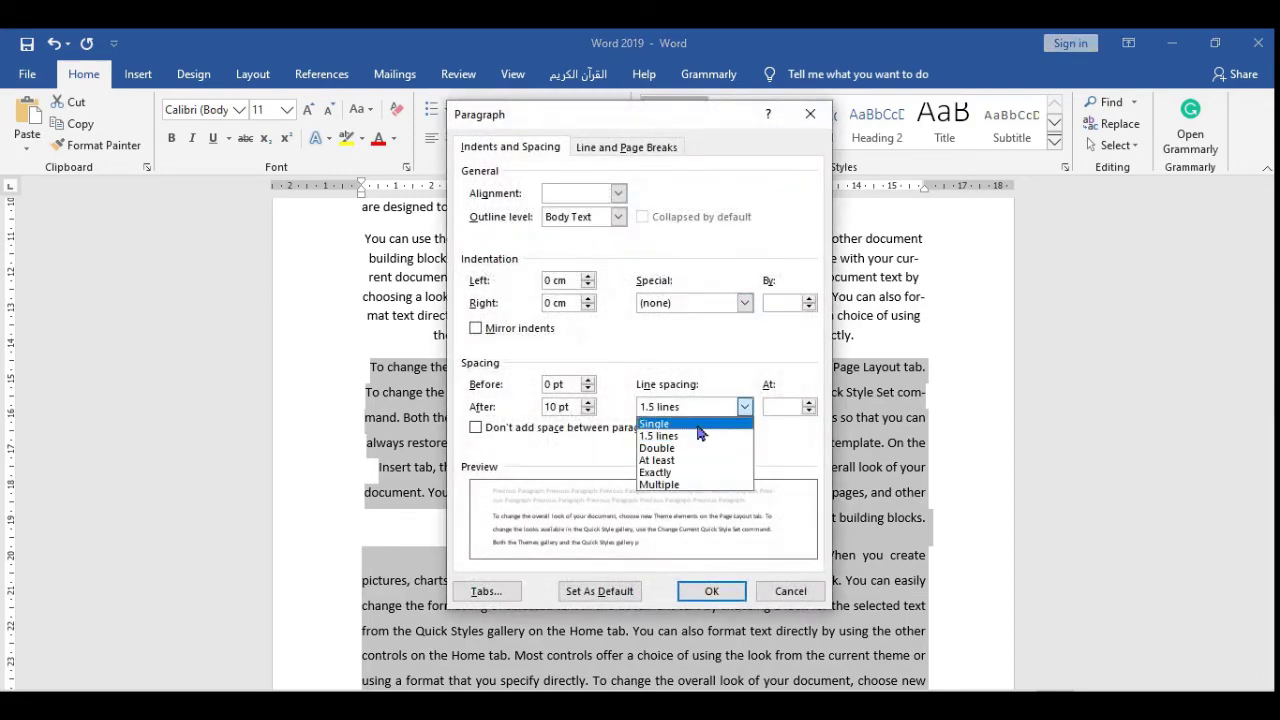
click(668, 448)
click(711, 591)
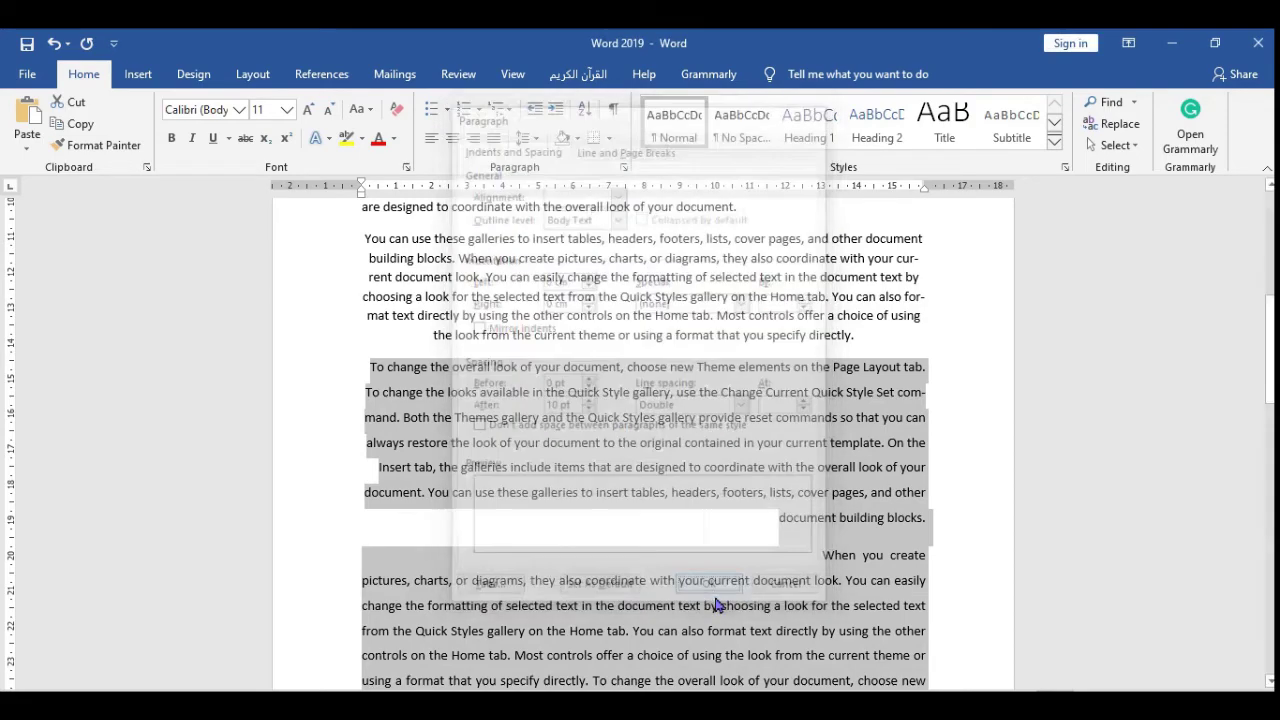
scroll(591, 365, up, 3)
scroll(585, 362, down, 4)
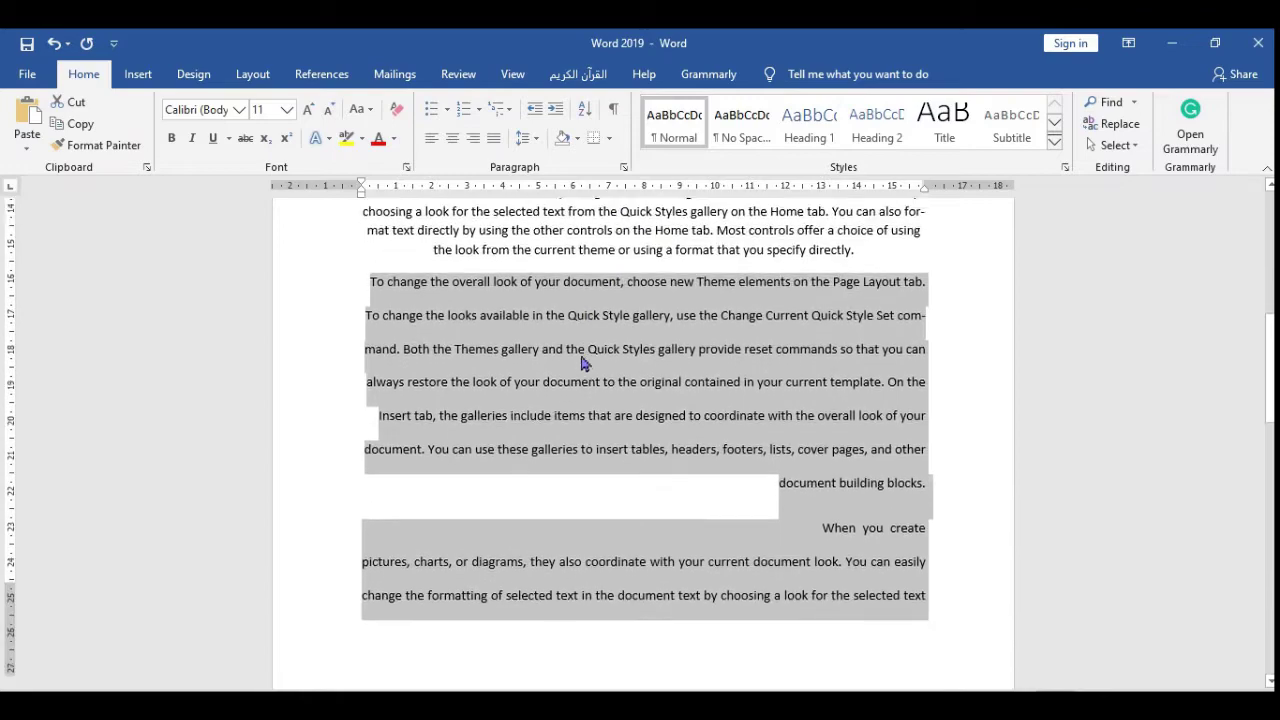
Review the spacing before and after in the Paragraph dialog, keeping the selected text in view, and close it without changes.
click(622, 168)
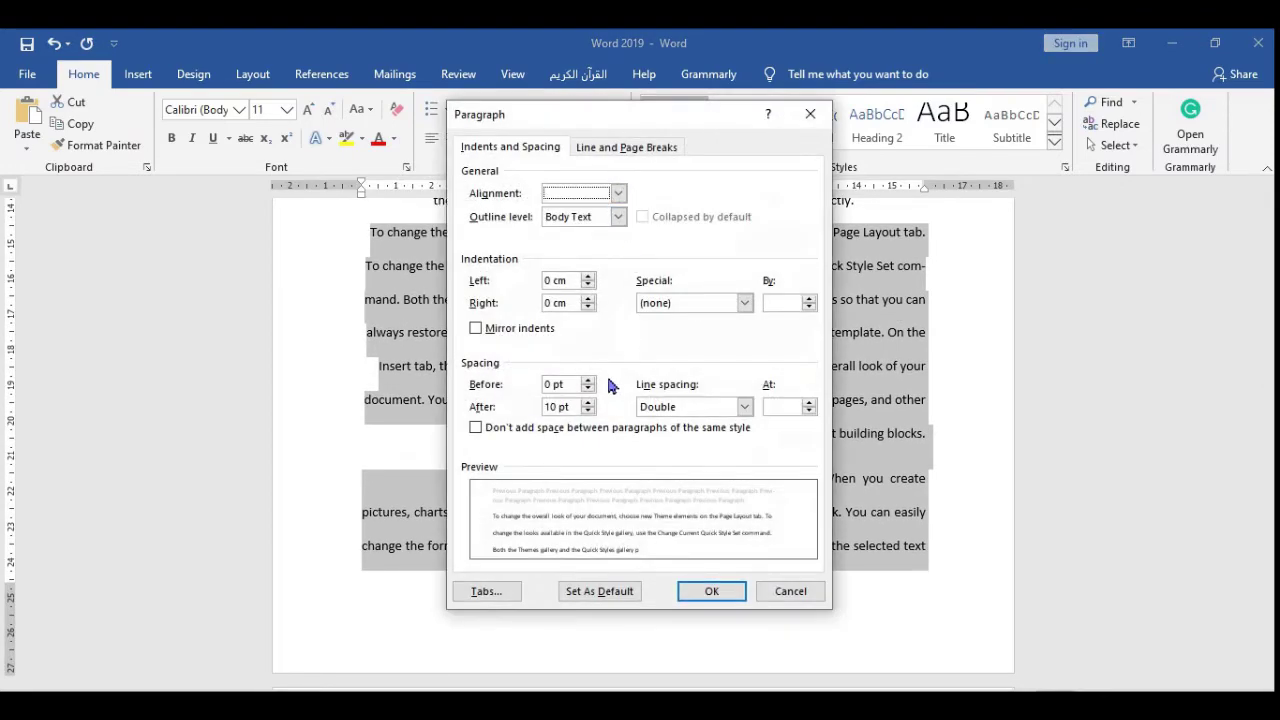
drag(604, 110, 551, 247)
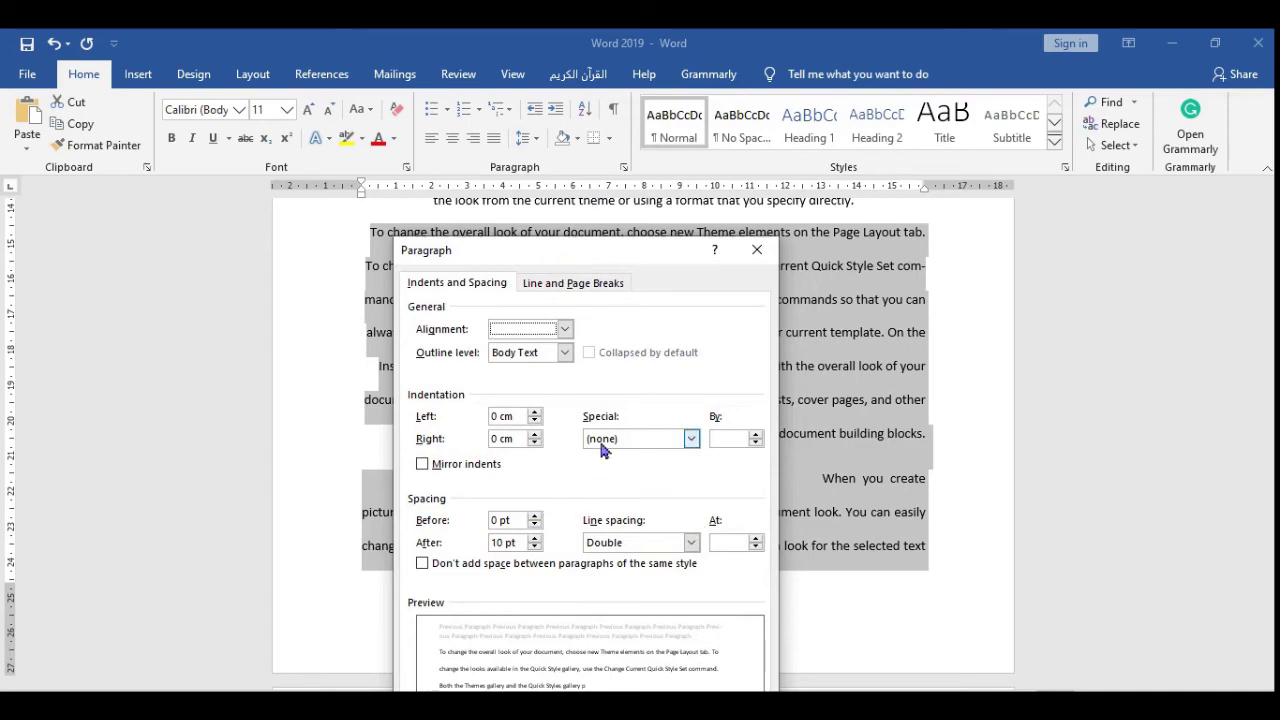
click(757, 249)
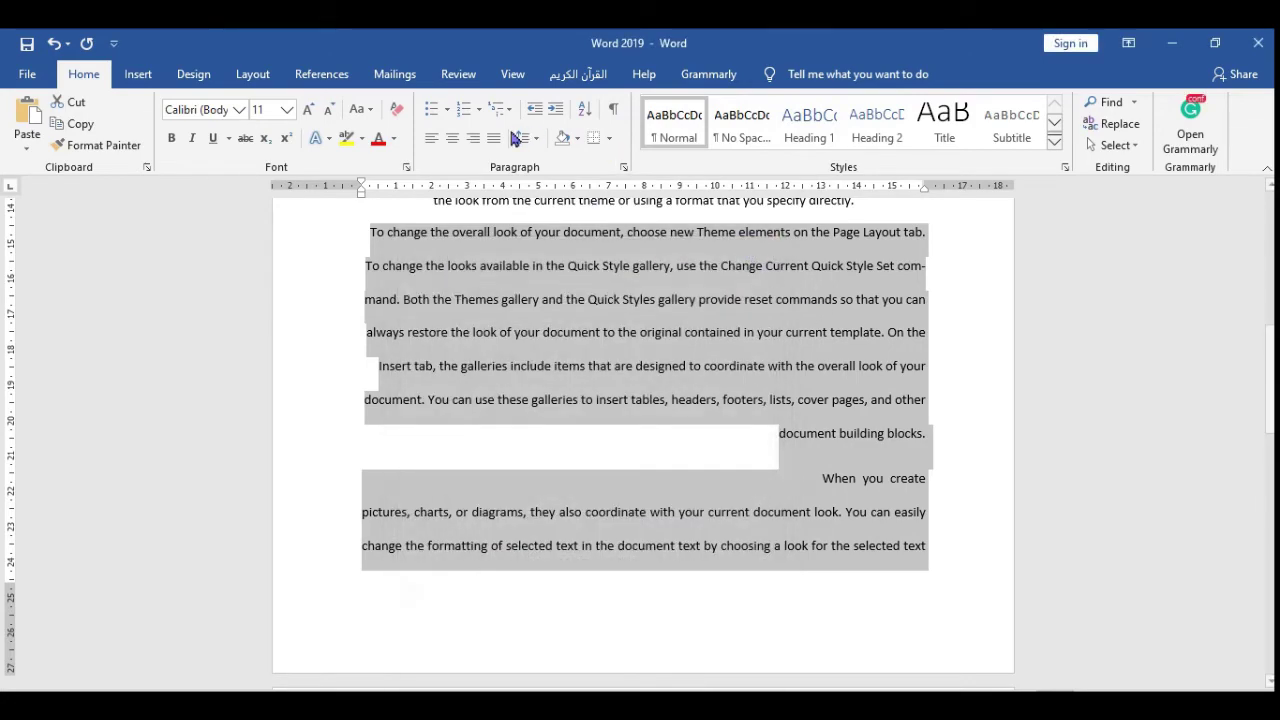
Reduce the spacing after the two selected paragraphs from the ribbon's paragraph settings until it is Auto.
click(138, 74)
click(194, 80)
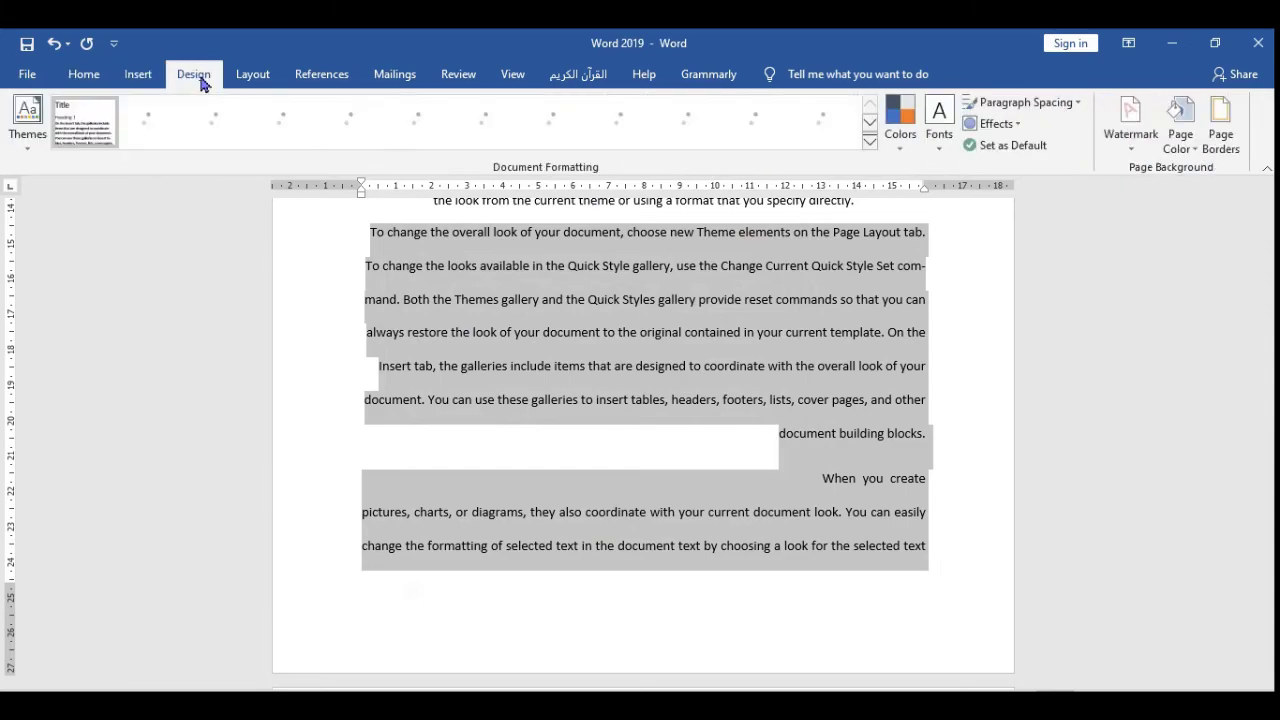
click(253, 78)
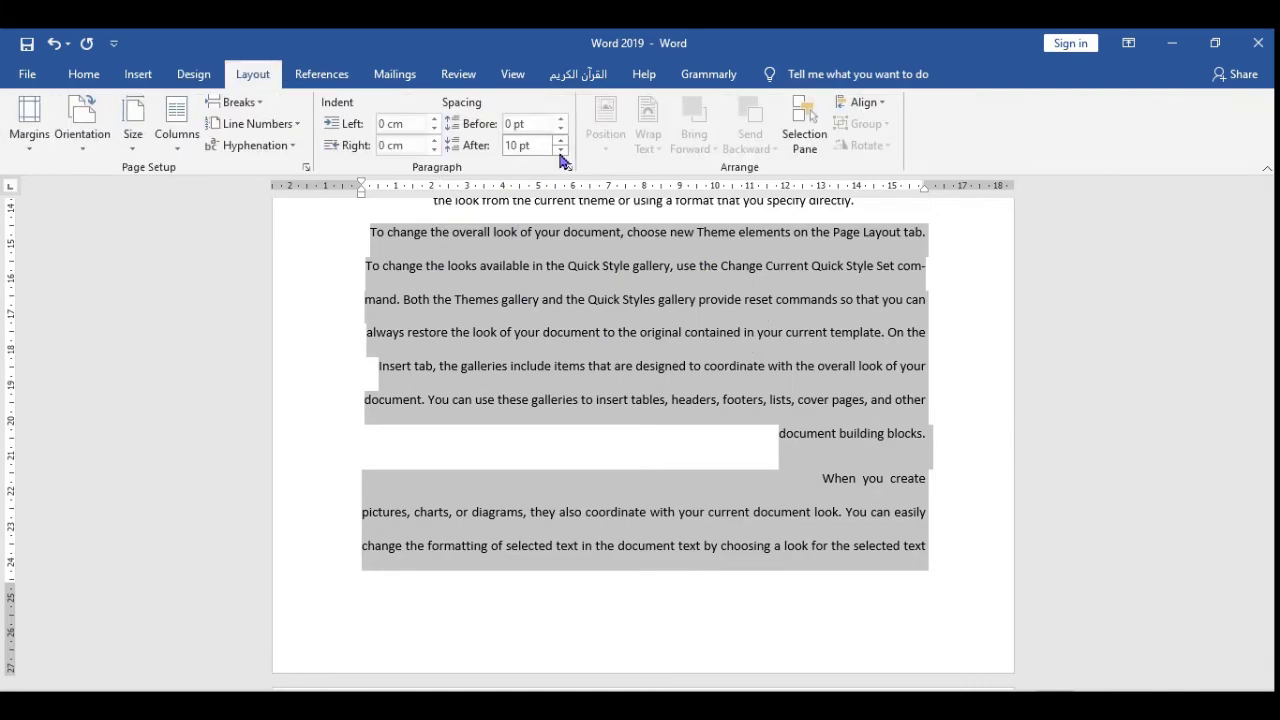
click(560, 153)
click(560, 153)
click(560, 153)
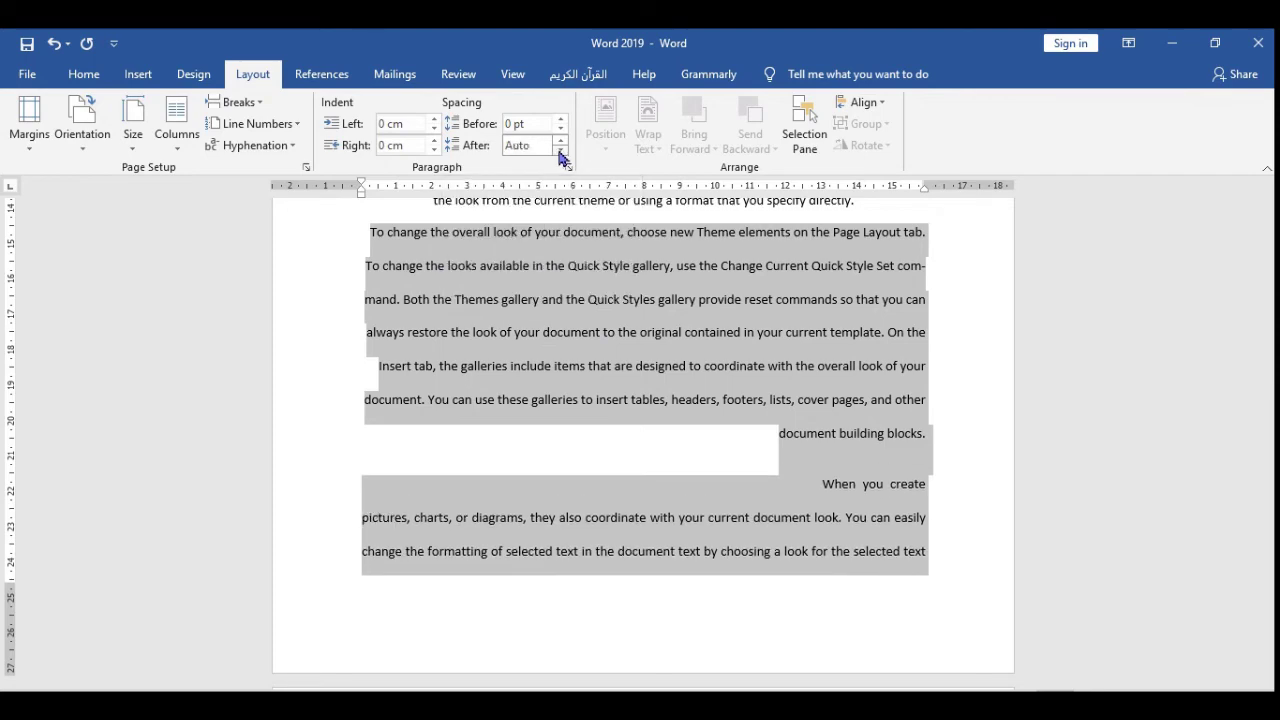
Increase the spacing after the two selected paragraphs up to 96 pt, and bring it back down to 30 pt.
click(560, 141)
click(560, 141)
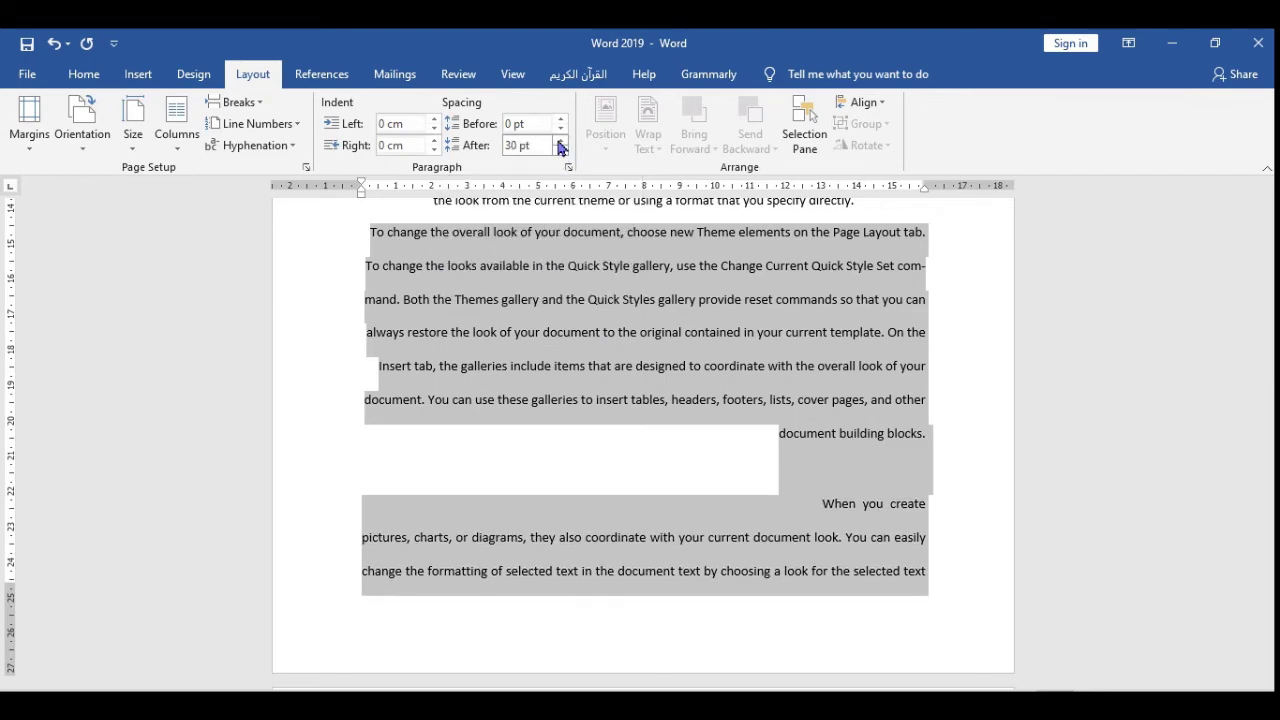
click(560, 141)
click(560, 141)
scroll(578, 237, up, 3)
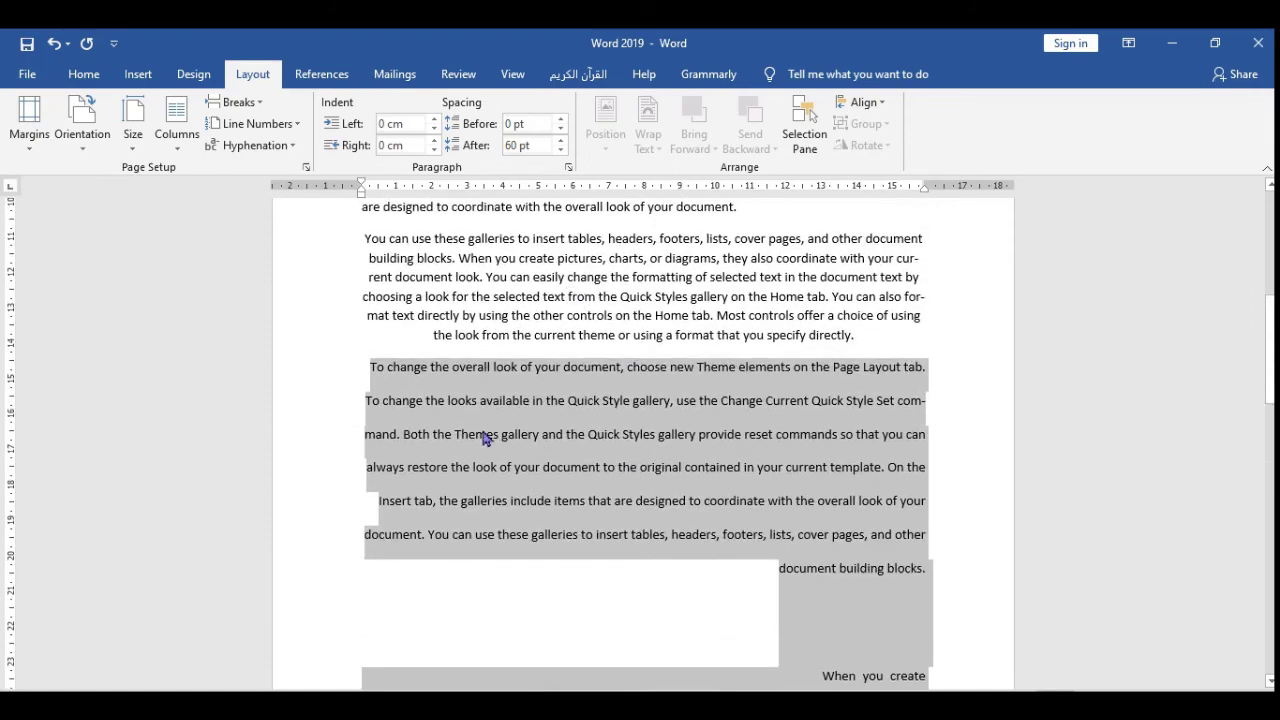
click(560, 141)
click(560, 141)
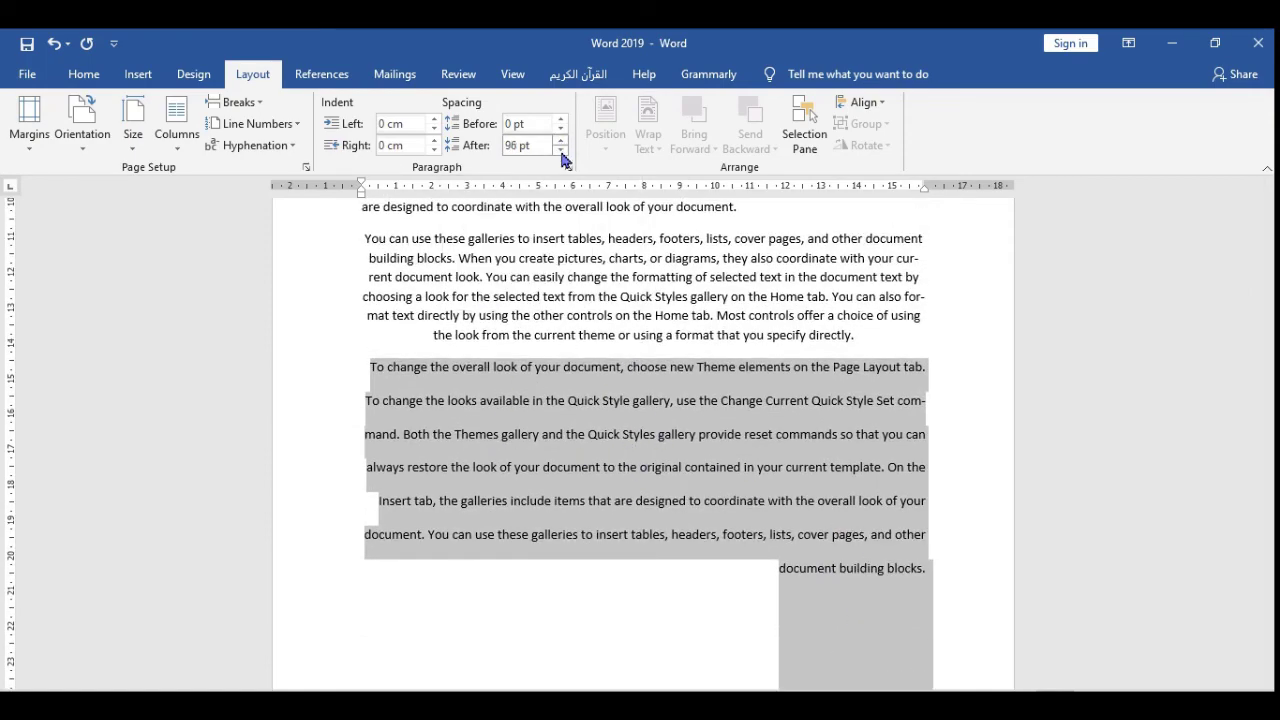
click(560, 150)
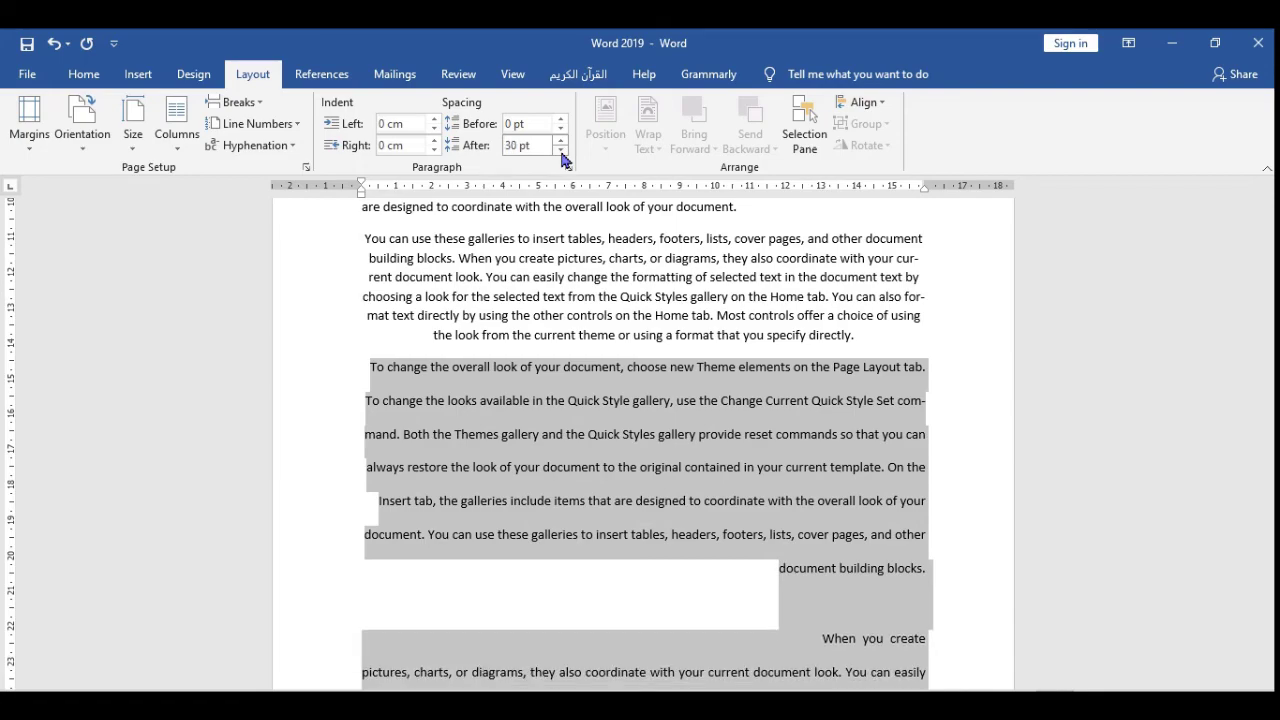
Increase the spacing before the two selected paragraphs to 66 pt.
click(559, 124)
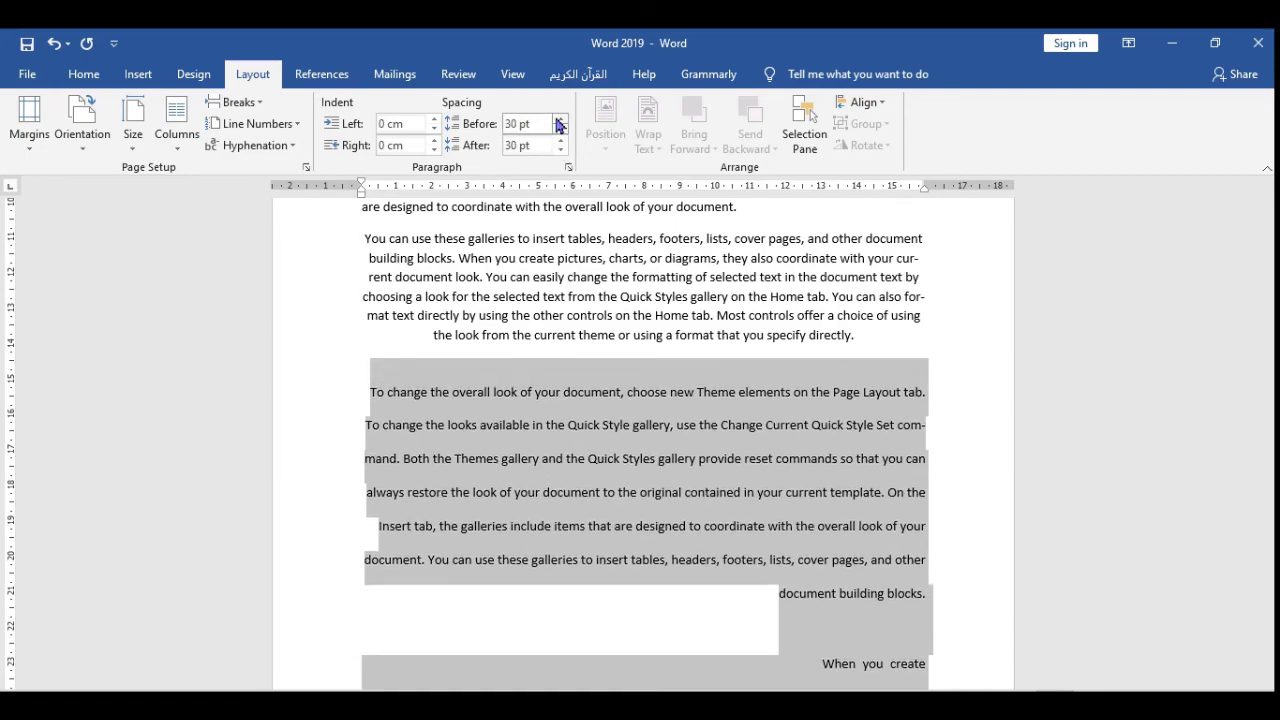
click(559, 124)
click(559, 124)
click(559, 124)
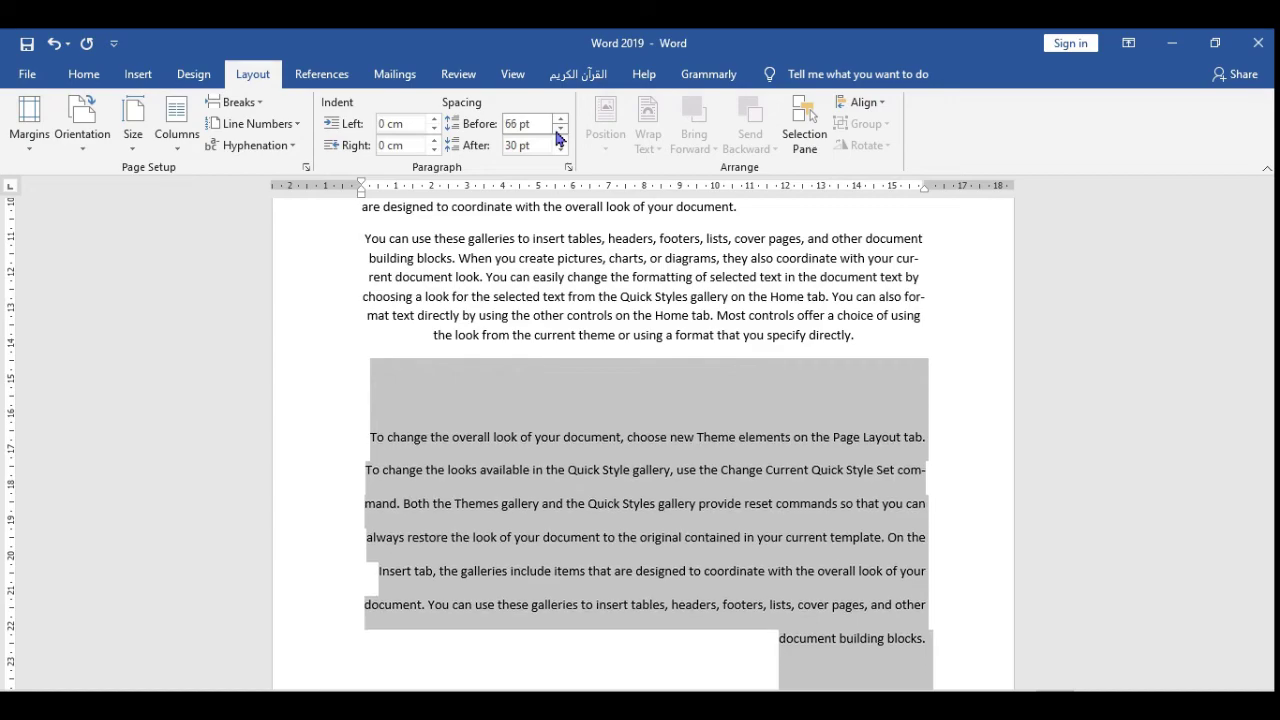
Reduce the spacing before the two selected paragraphs to 24 pt.
click(560, 129)
click(560, 129)
click(560, 129)
click(560, 129)
click(560, 129)
click(560, 129)
click(560, 129)
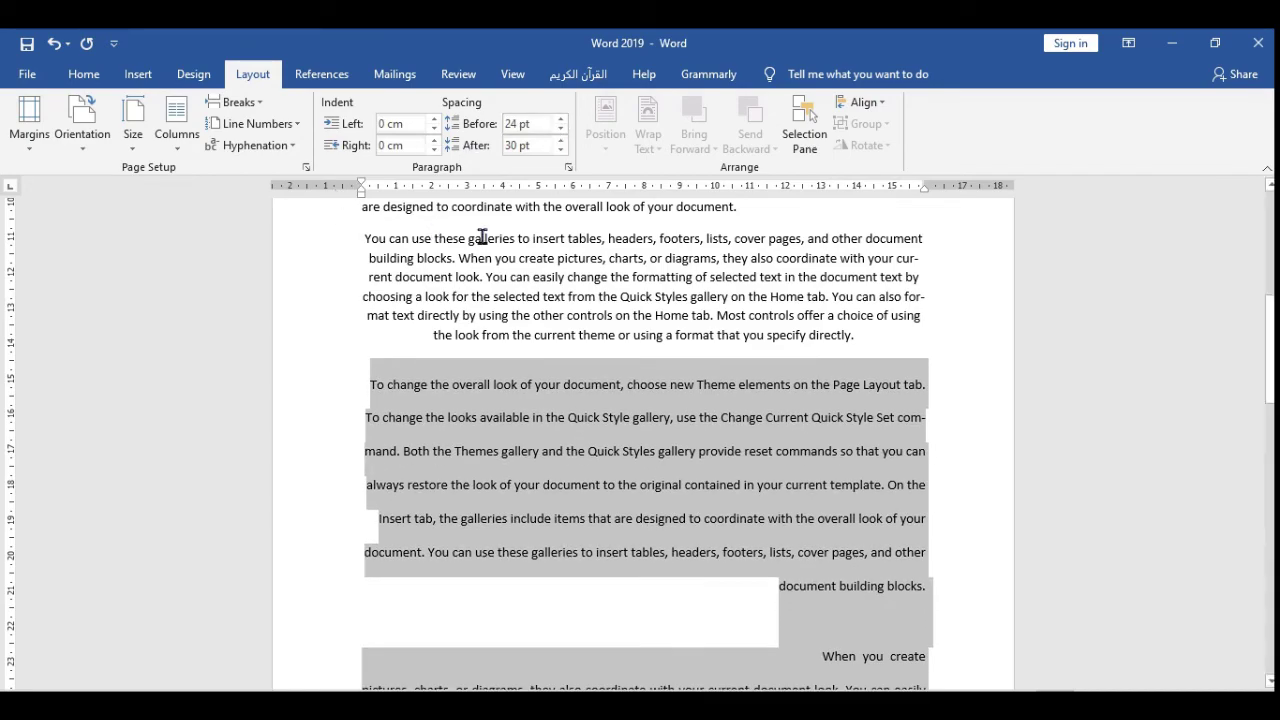